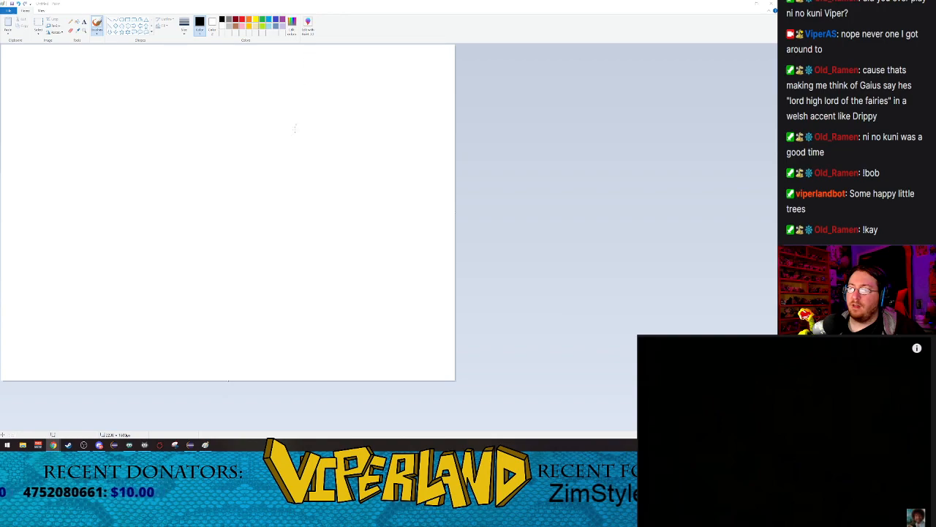
Step: Narrow the blank canvas to a nearly square shape and play the reference painting video up to the first background strokes
{"action": "left_click_drag", "start_coordinate": [455, 382], "coordinate": [371, 393]}
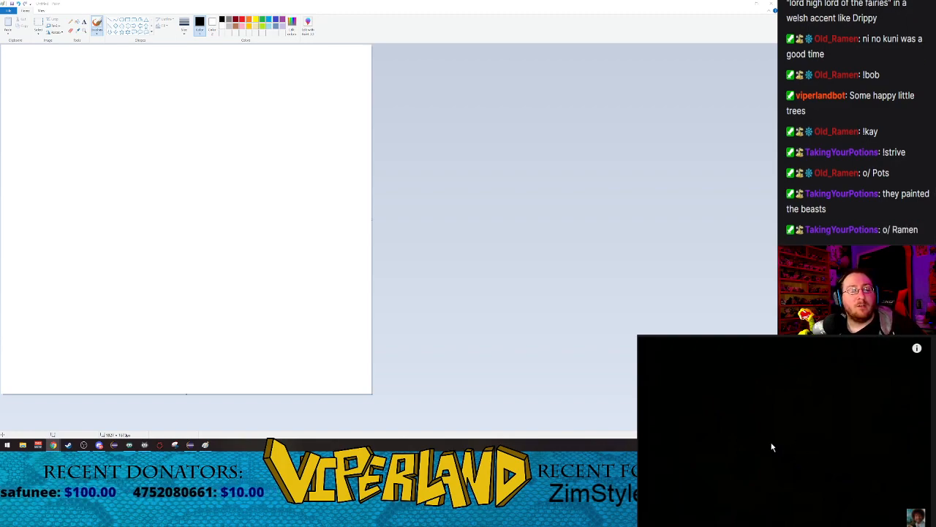
{"action": "left_click", "coordinate": [702, 423]}
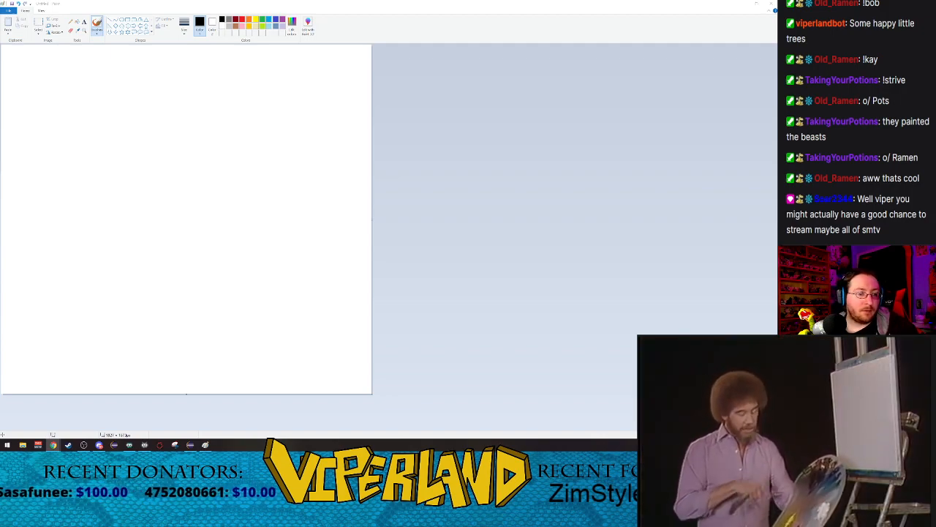
{"action": "left_click", "coordinate": [695, 452]}
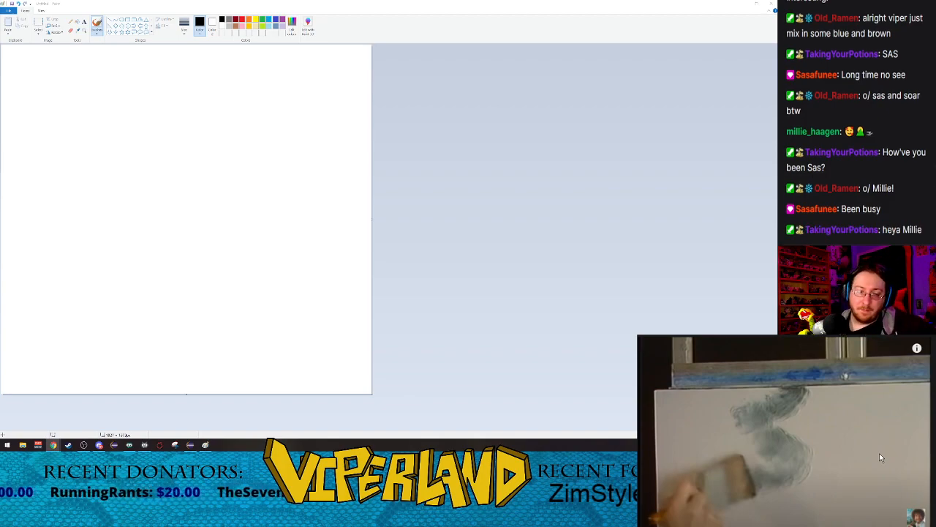
Step: Try the Watercolor and Oil brushes with single black test strokes on the canvas, undoing each stroke
{"action": "left_click", "coordinate": [96, 35]}
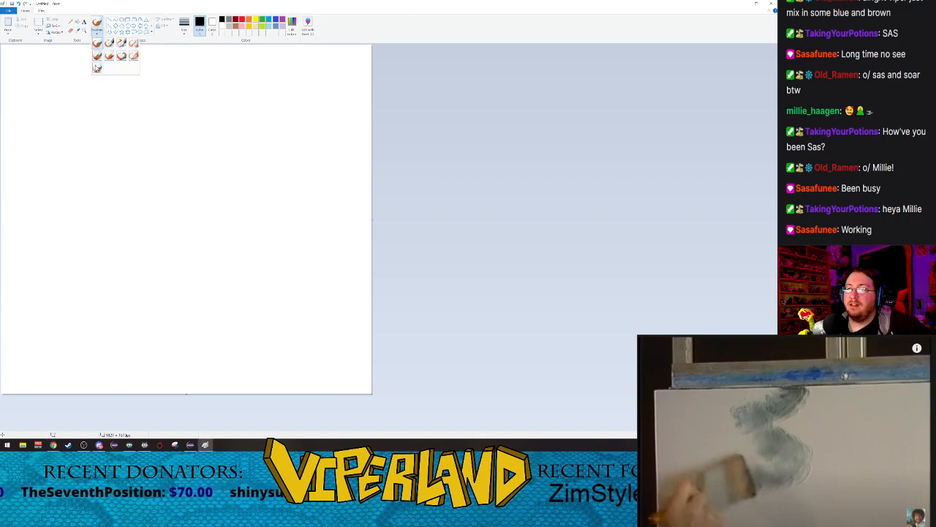
{"action": "left_click", "coordinate": [97, 69]}
{"action": "mouse_move", "coordinate": [110, 92]}
{"action": "left_mouse_down"}
{"action": "mouse_move", "coordinate": [167, 170]}
{"action": "mouse_move", "coordinate": [127, 187]}
{"action": "left_mouse_up"}
{"action": "key", "text": "ctrl+z"}
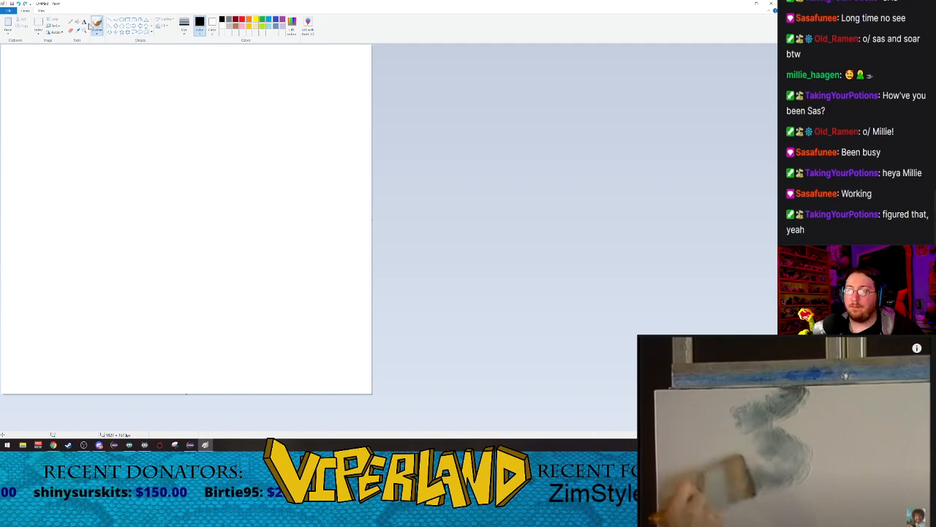
{"action": "left_click", "coordinate": [96, 35]}
{"action": "left_click", "coordinate": [97, 56]}
{"action": "mouse_move", "coordinate": [110, 79]}
{"action": "left_mouse_down"}
{"action": "mouse_move", "coordinate": [224, 110]}
{"action": "mouse_move", "coordinate": [197, 176]}
{"action": "left_mouse_up"}
{"action": "key", "text": "ctrl+z"}
{"action": "left_click", "coordinate": [95, 33]}
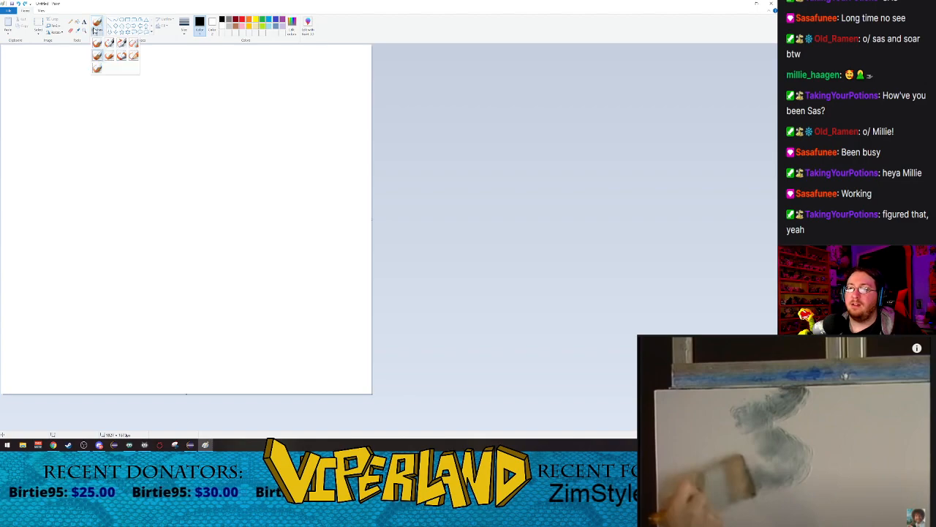
{"action": "left_click", "coordinate": [99, 69]}
{"action": "left_click_drag", "start_coordinate": [77, 86], "coordinate": [95, 159]}
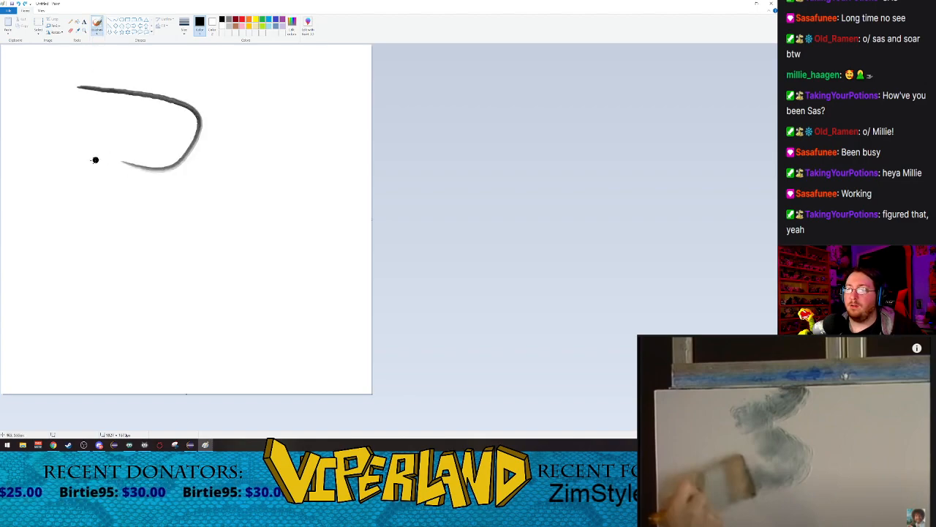
{"action": "key", "text": "ctrl+z"}
Step: Try the Crayon brush with black test strokes, first at its current size and again at the thickest size, undoing both
{"action": "left_click", "coordinate": [95, 33]}
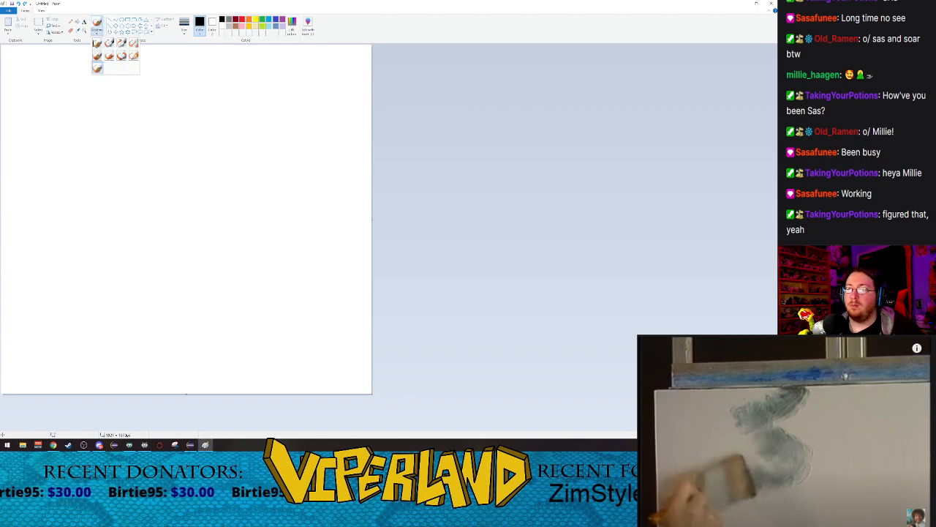
{"action": "left_click", "coordinate": [121, 56]}
{"action": "mouse_move", "coordinate": [92, 76]}
{"action": "left_mouse_down"}
{"action": "mouse_move", "coordinate": [176, 99]}
{"action": "mouse_move", "coordinate": [275, 202]}
{"action": "mouse_move", "coordinate": [342, 154]}
{"action": "left_mouse_up"}
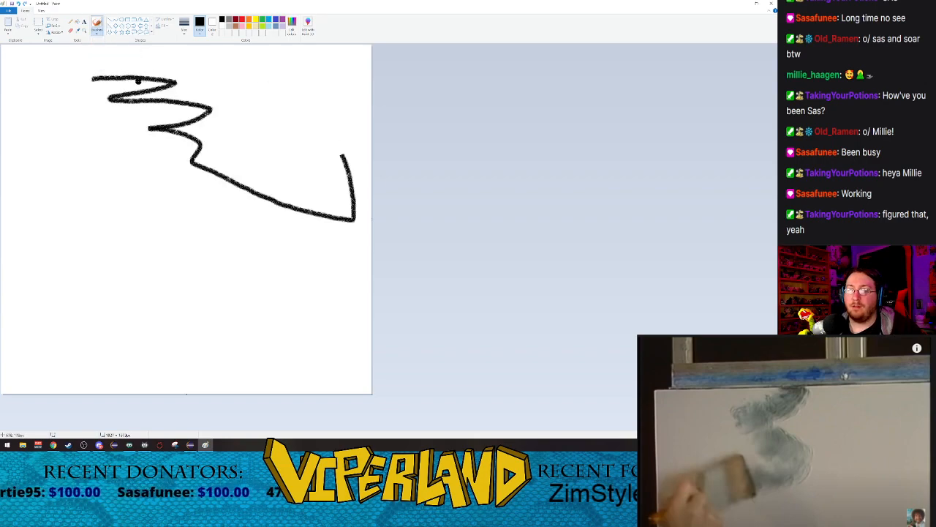
{"action": "key", "text": "ctrl+z"}
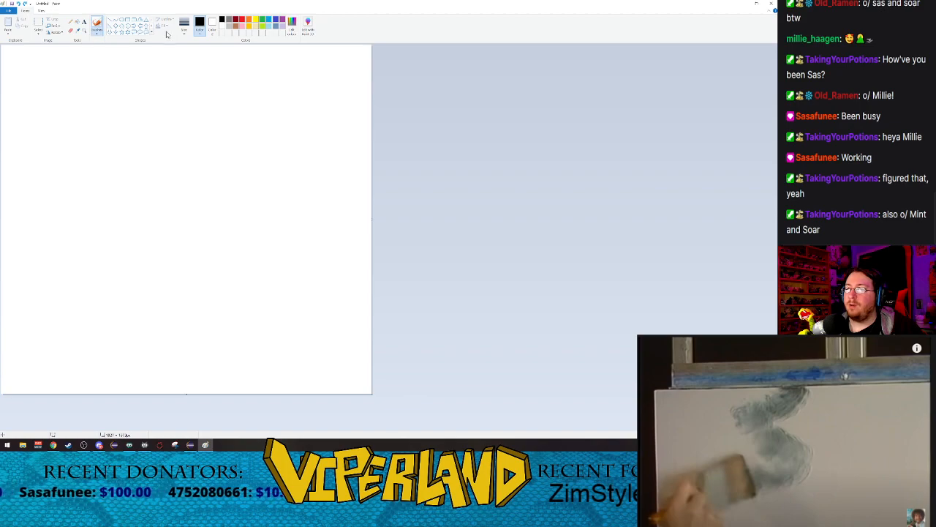
{"action": "left_click", "coordinate": [185, 33]}
{"action": "left_click", "coordinate": [196, 82]}
{"action": "mouse_move", "coordinate": [107, 63]}
{"action": "left_mouse_down"}
{"action": "mouse_move", "coordinate": [53, 117]}
{"action": "mouse_move", "coordinate": [93, 123]}
{"action": "mouse_move", "coordinate": [181, 175]}
{"action": "left_mouse_up"}
{"action": "key", "text": "ctrl+z"}
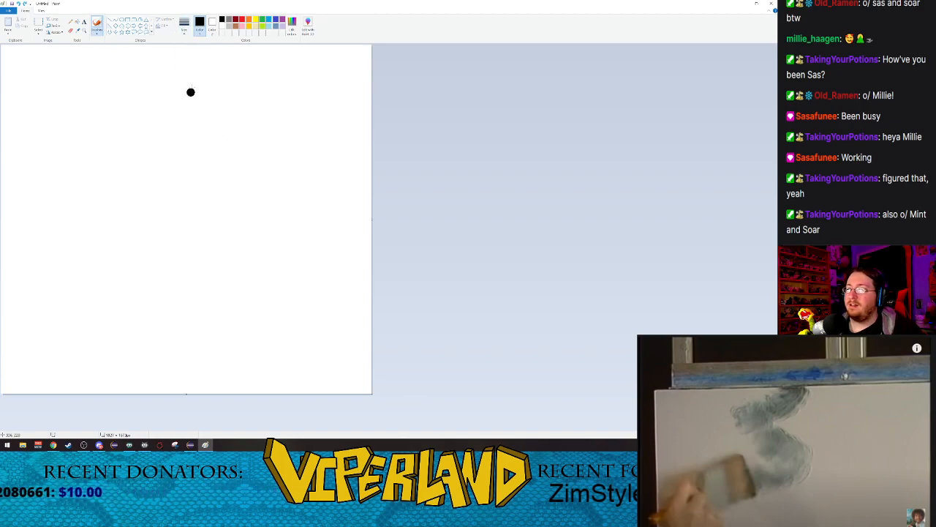
Step: Choose the Airbrush at the thickest size, test it with one stroke on the canvas and undo the stroke
{"action": "left_click", "coordinate": [97, 29]}
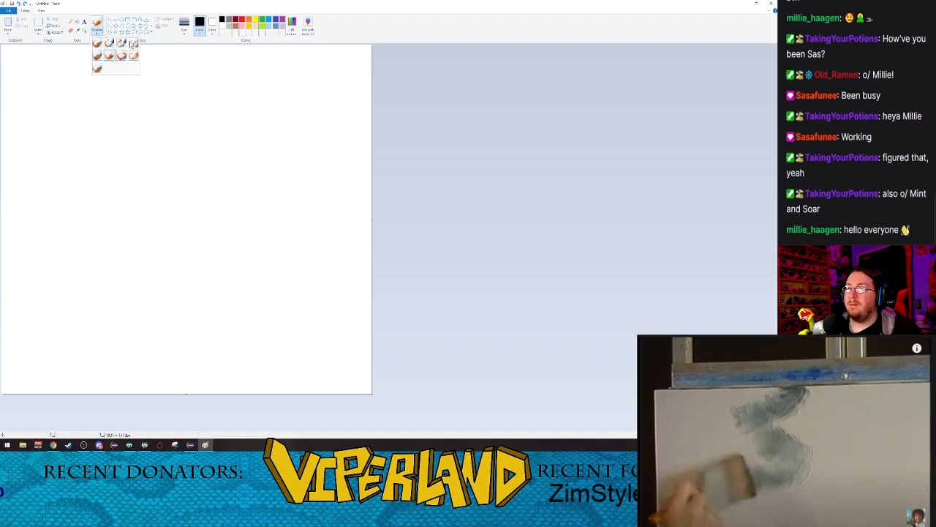
{"action": "left_click", "coordinate": [132, 44]}
{"action": "left_click", "coordinate": [185, 33]}
{"action": "left_click", "coordinate": [195, 85]}
{"action": "mouse_move", "coordinate": [67, 69]}
{"action": "left_mouse_down"}
{"action": "mouse_move", "coordinate": [81, 66]}
{"action": "mouse_move", "coordinate": [70, 95]}
{"action": "mouse_move", "coordinate": [130, 114]}
{"action": "mouse_move", "coordinate": [108, 174]}
{"action": "mouse_move", "coordinate": [213, 169]}
{"action": "left_mouse_up"}
{"action": "key", "text": "ctrl+z"}
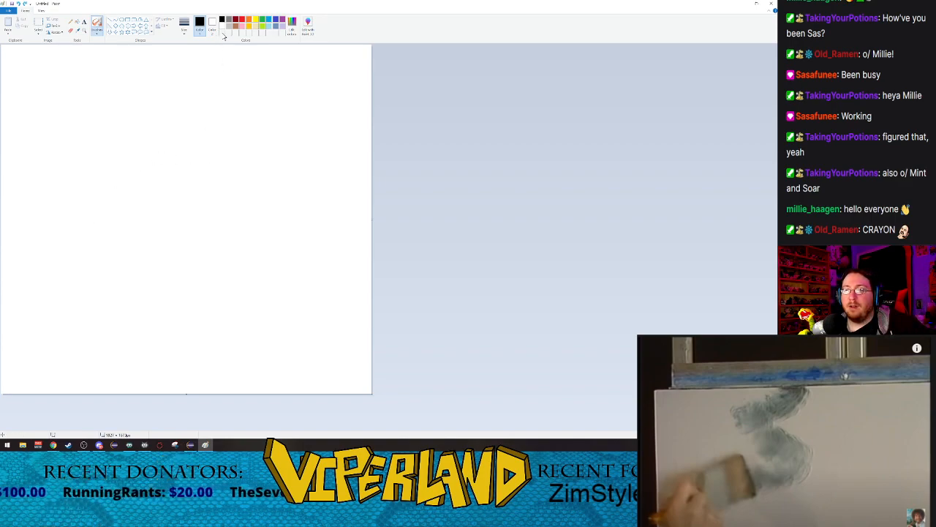
Step: Try to mix a light grey-blue custom colour in the first custom slot and apply it as the painting colour
{"action": "left_click", "coordinate": [292, 34]}
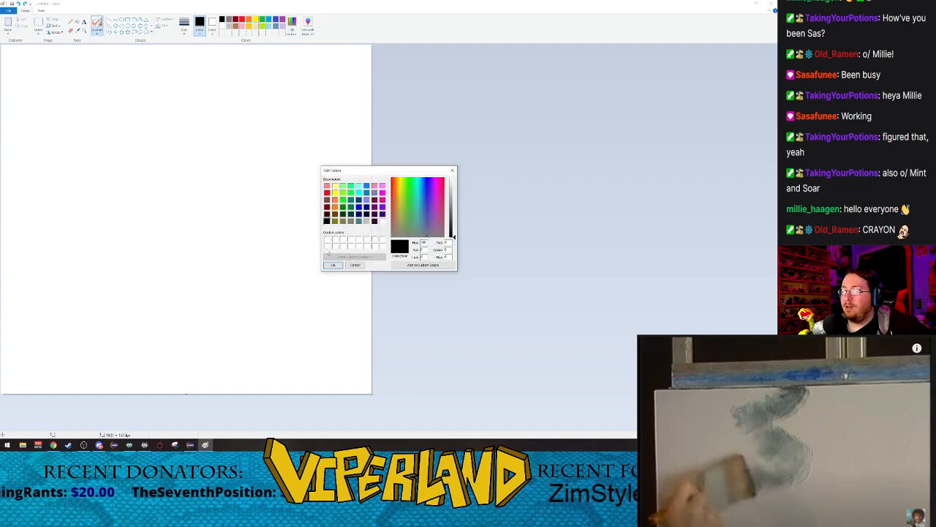
{"action": "left_click", "coordinate": [327, 241]}
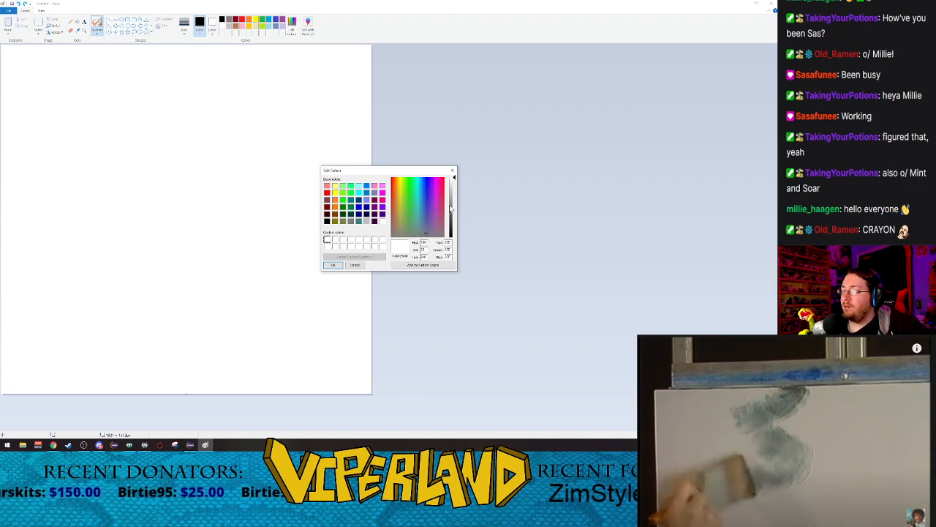
{"action": "left_click_drag", "start_coordinate": [455, 202], "coordinate": [455, 224]}
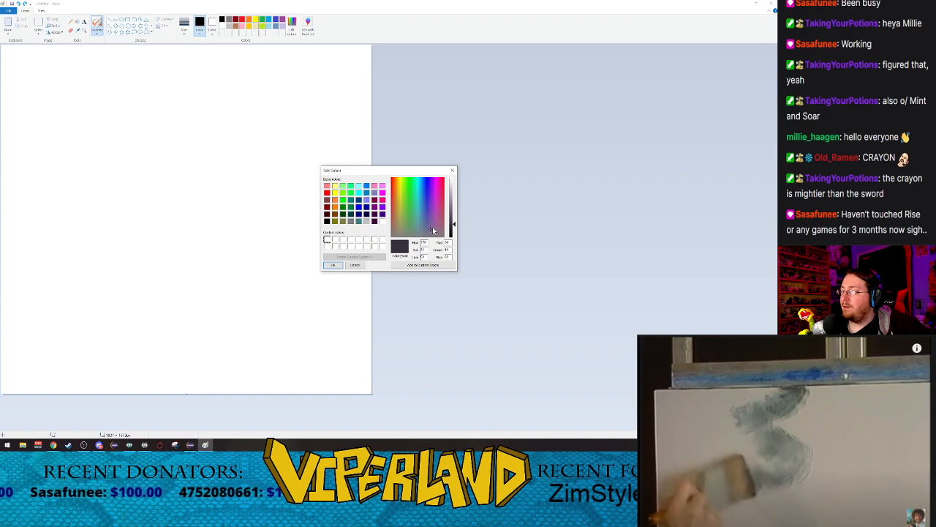
{"action": "left_click_drag", "start_coordinate": [452, 224], "coordinate": [455, 217]}
{"action": "left_click_drag", "start_coordinate": [454, 210], "coordinate": [454, 218]}
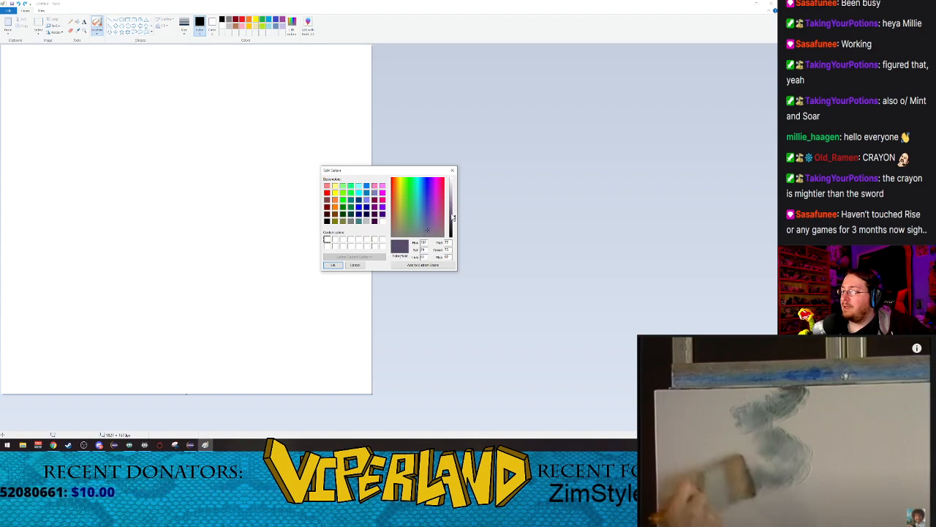
{"action": "left_click_drag", "start_coordinate": [454, 217], "coordinate": [455, 199]}
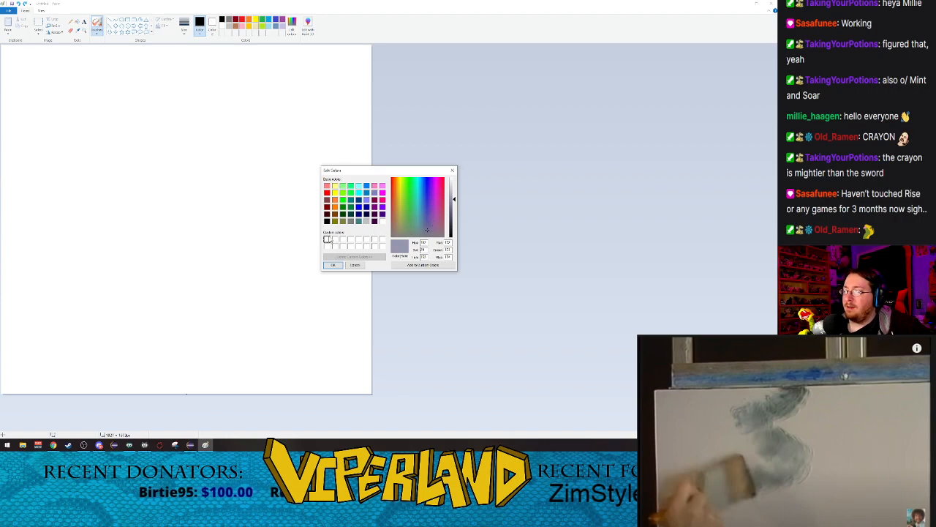
{"action": "left_click", "coordinate": [333, 265]}
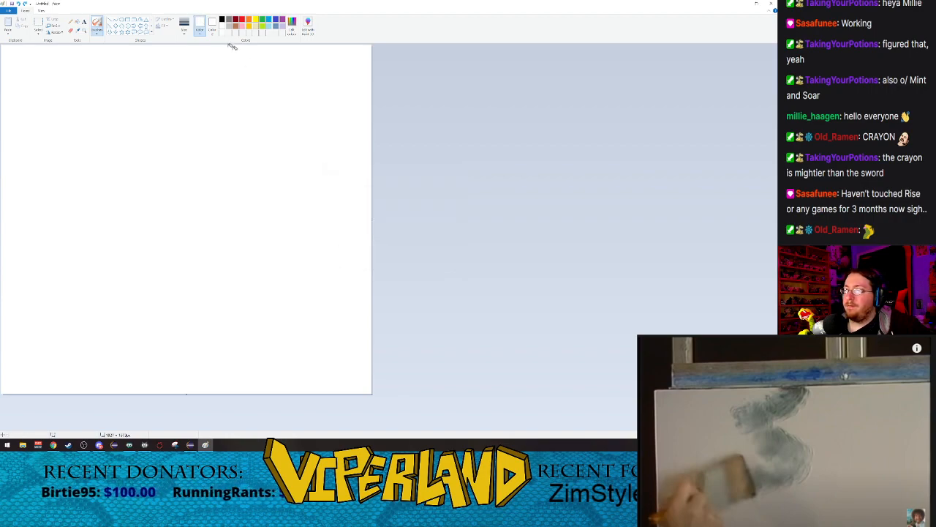
Step: Mix a near-black shade with a faint blue-purple tint and add it to the custom colours
{"action": "left_click", "coordinate": [306, 26]}
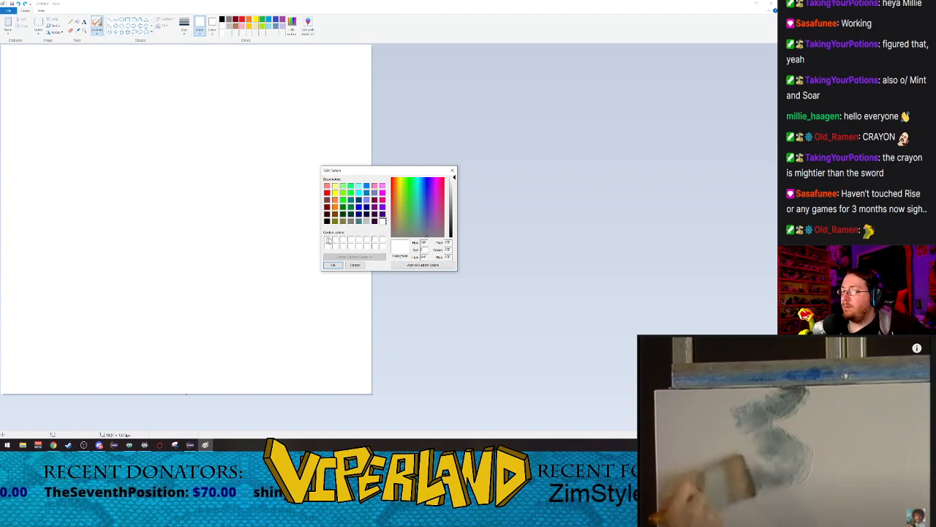
{"action": "left_click_drag", "start_coordinate": [450, 199], "coordinate": [454, 219]}
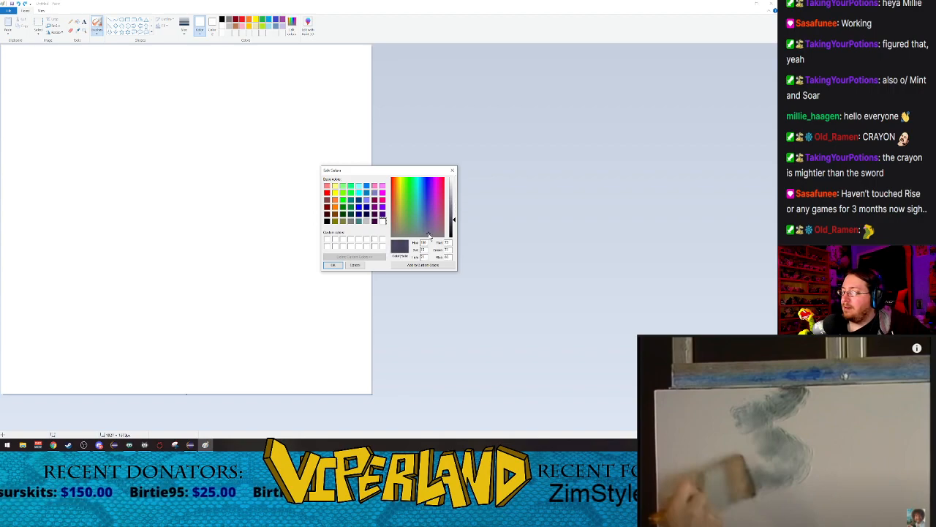
{"action": "mouse_move", "coordinate": [453, 219]}
{"action": "left_mouse_down"}
{"action": "mouse_move", "coordinate": [453, 200]}
{"action": "mouse_move", "coordinate": [454, 208]}
{"action": "left_mouse_up"}
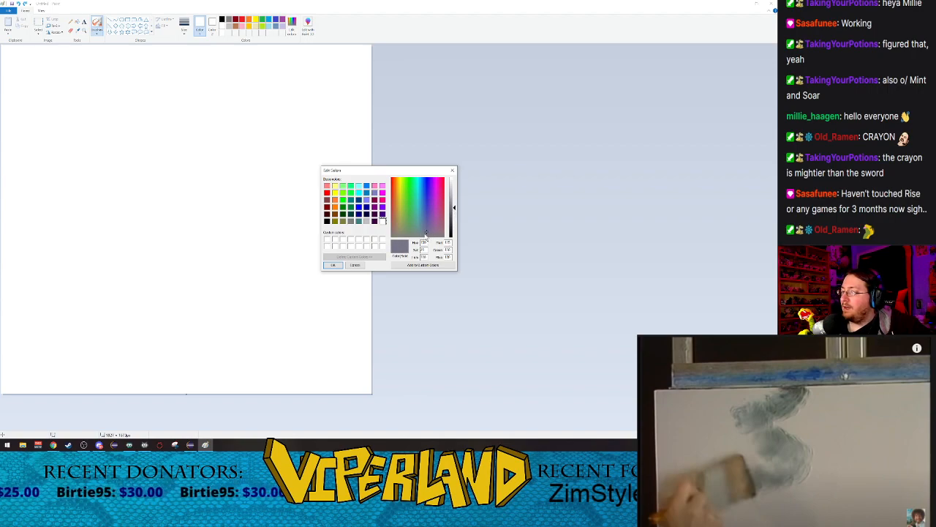
{"action": "left_click_drag", "start_coordinate": [450, 208], "coordinate": [454, 237]}
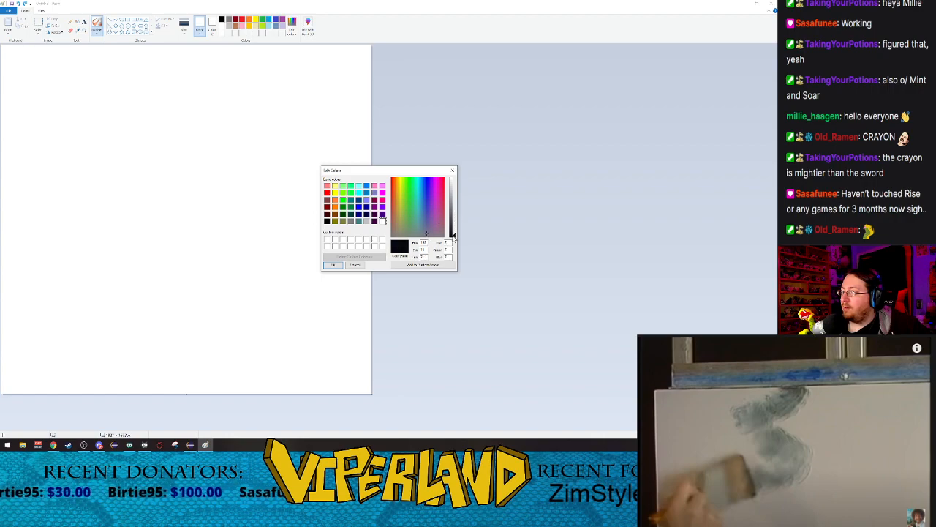
{"action": "left_click", "coordinate": [428, 264]}
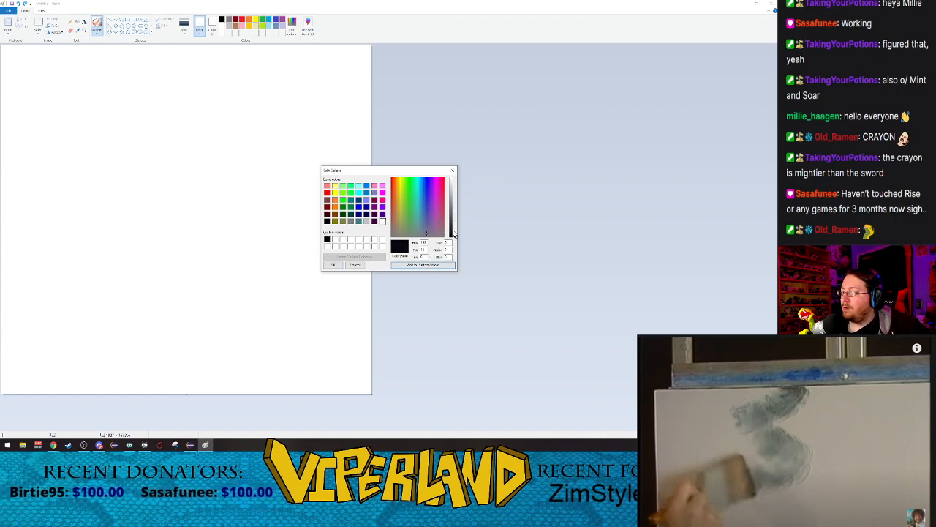
Step: Add progressively lighter shades of the same tinted grey to the custom colours, up to a medium grey
{"action": "left_click_drag", "start_coordinate": [454, 236], "coordinate": [454, 208]}
{"action": "left_click", "coordinate": [439, 264]}
{"action": "left_click", "coordinate": [442, 265]}
{"action": "left_click", "coordinate": [441, 265]}
{"action": "left_click", "coordinate": [441, 265]}
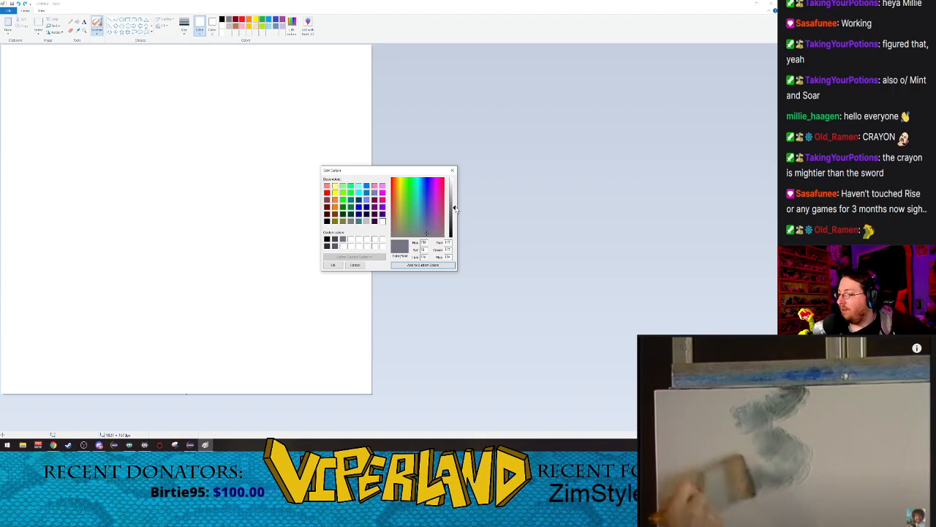
Step: Extend the custom colours with still lighter tints of the grey, up to white, and accept the colour changes
{"action": "left_click_drag", "start_coordinate": [454, 209], "coordinate": [454, 192]}
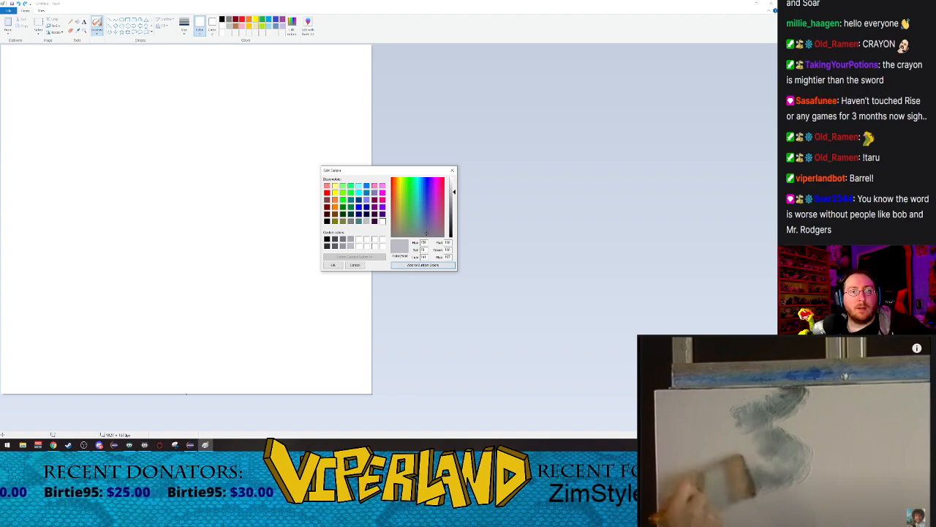
{"action": "left_click", "coordinate": [846, 375]}
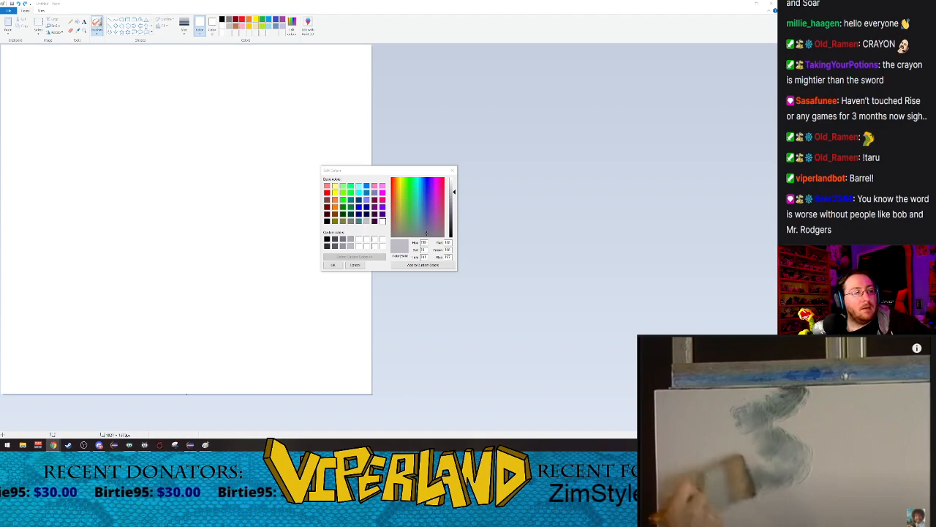
{"action": "left_click", "coordinate": [454, 190]}
{"action": "left_click", "coordinate": [433, 265]}
{"action": "left_click_drag", "start_coordinate": [454, 187], "coordinate": [455, 178]}
{"action": "left_click", "coordinate": [430, 264]}
{"action": "left_click", "coordinate": [440, 266]}
{"action": "left_click", "coordinate": [434, 266]}
{"action": "left_click", "coordinate": [333, 265]}
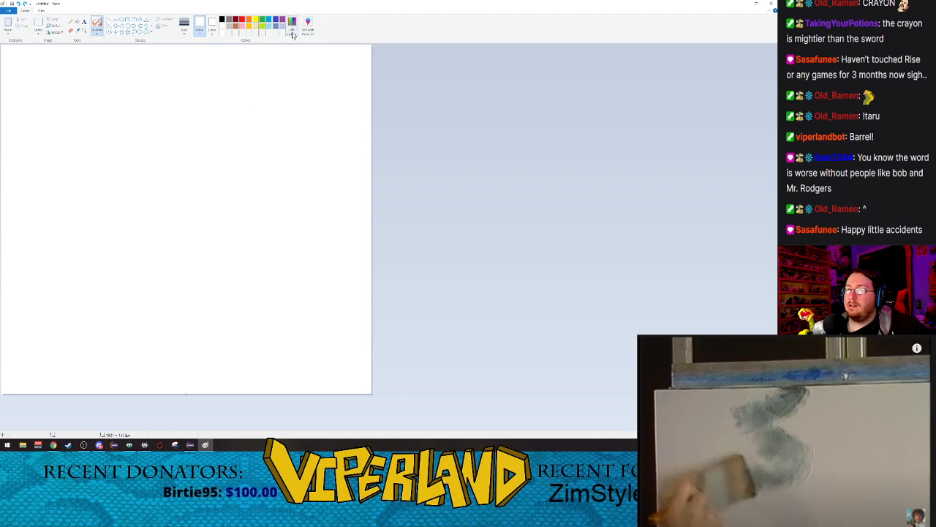
Step: Set the near-black custom colour as the painting colour so that it joins the colour palette
{"action": "left_click", "coordinate": [292, 22]}
{"action": "left_click", "coordinate": [327, 238]}
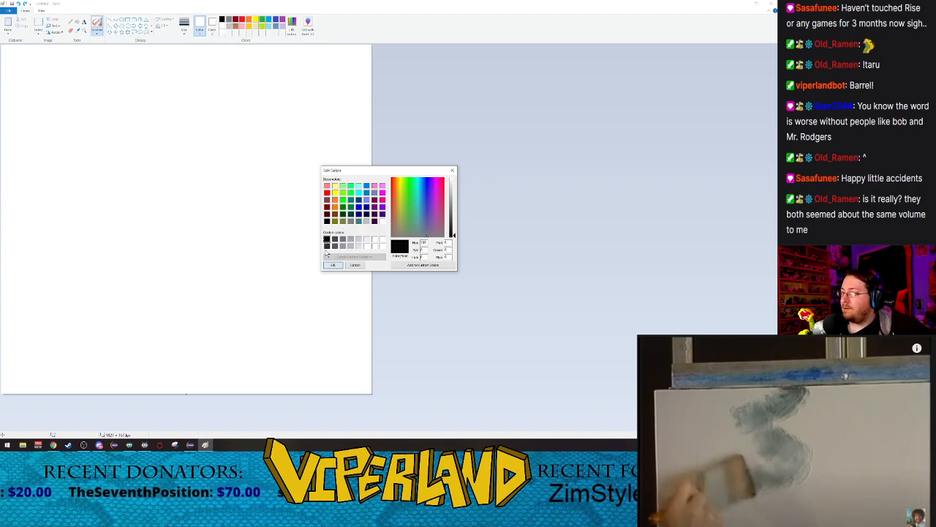
{"action": "left_click", "coordinate": [333, 265]}
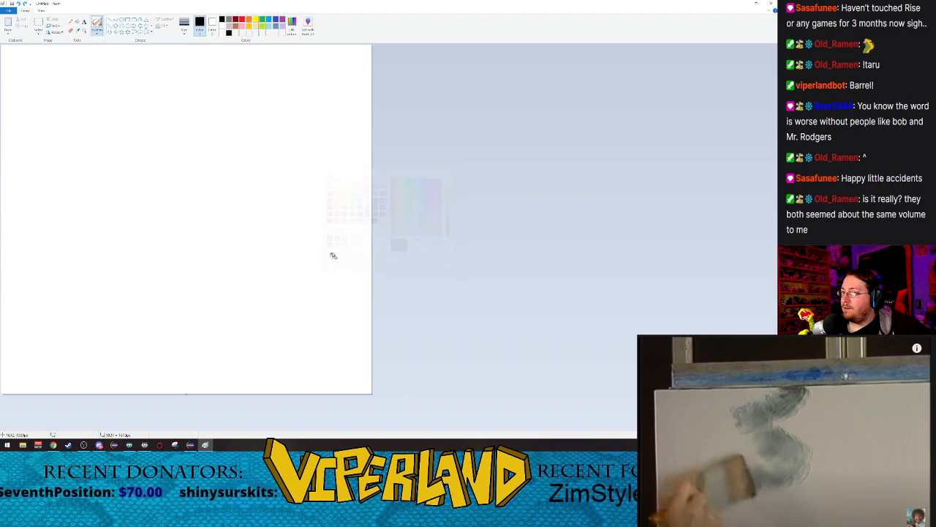
{"action": "left_click", "coordinate": [229, 33]}
{"action": "left_click", "coordinate": [228, 28]}
{"action": "left_click", "coordinate": [231, 33]}
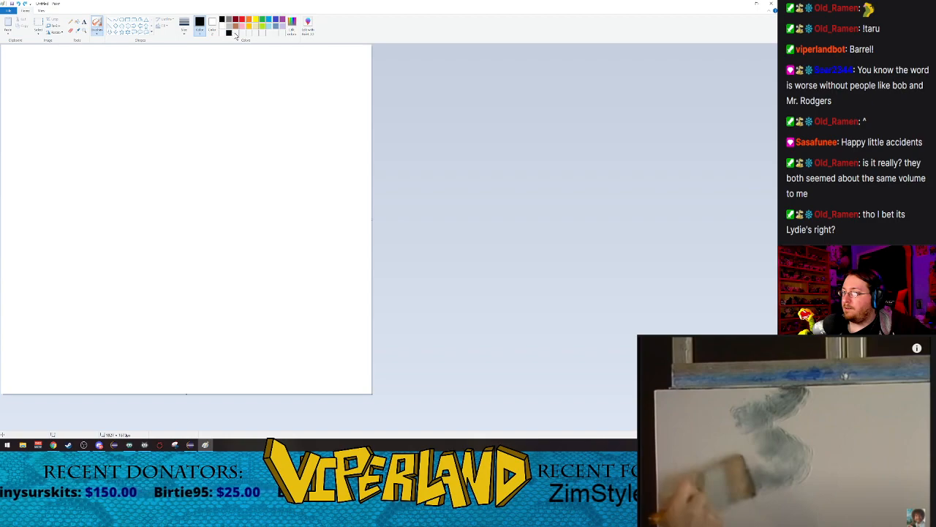
Step: Set the next two dark grey custom colours in turn as the painting colour so that both join the colour palette
{"action": "left_click", "coordinate": [291, 24]}
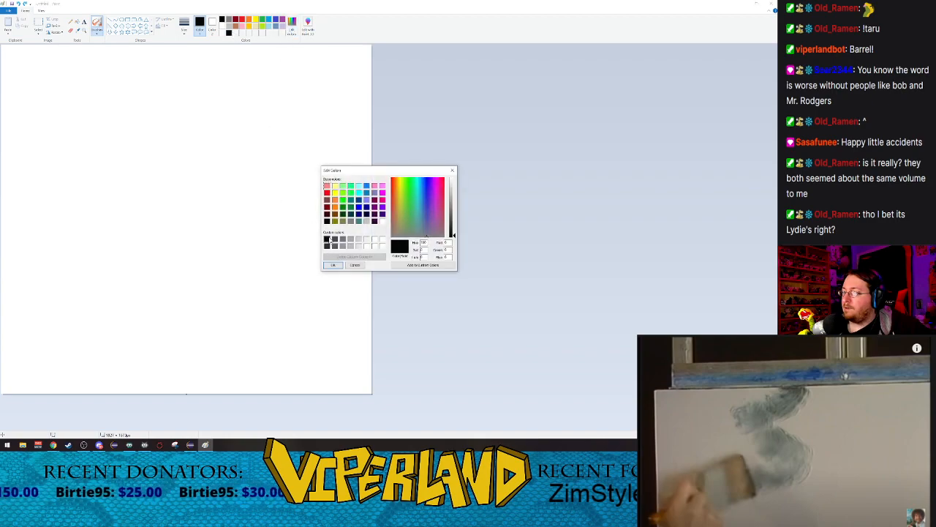
{"action": "left_click", "coordinate": [328, 247]}
{"action": "left_click", "coordinate": [333, 264]}
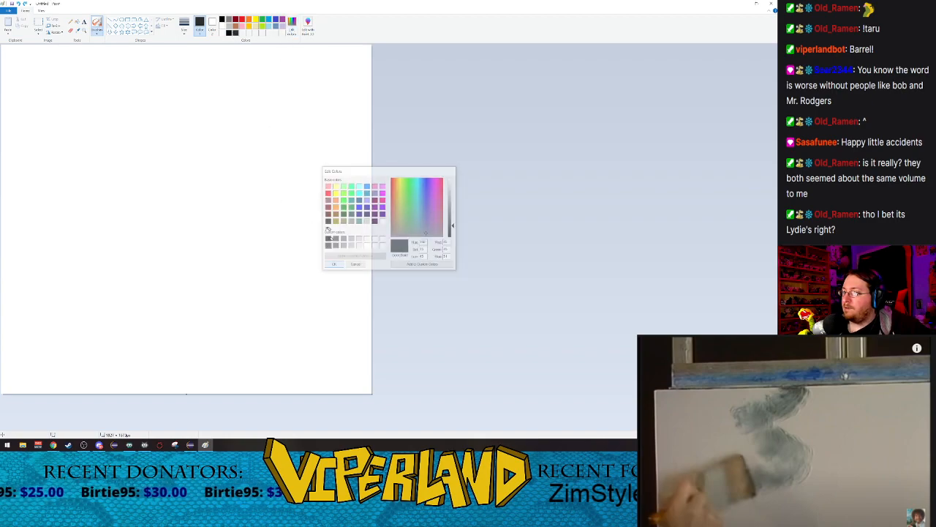
{"action": "left_click", "coordinate": [291, 25]}
{"action": "left_click", "coordinate": [336, 246]}
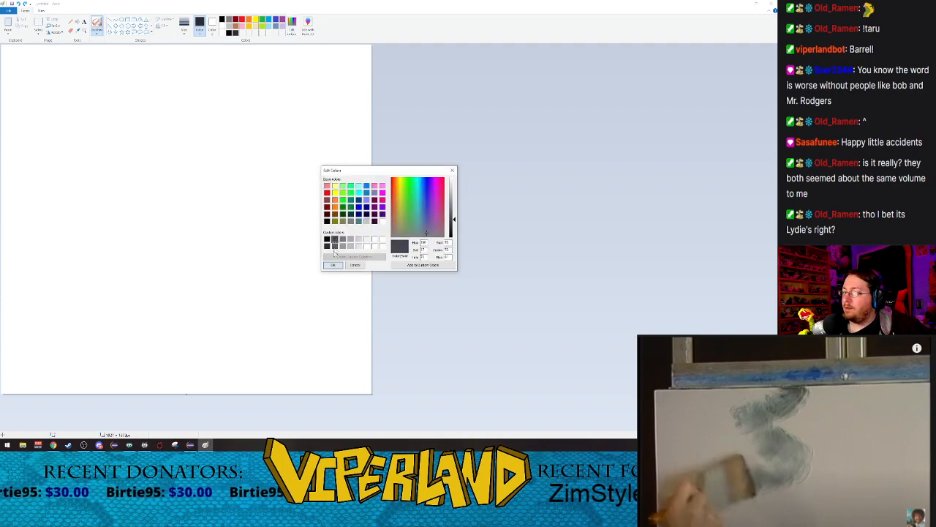
{"action": "left_click", "coordinate": [334, 265]}
Step: Add three medium grey tints to the colour palette by setting each in turn as the painting colour
{"action": "left_click", "coordinate": [293, 32]}
{"action": "left_click", "coordinate": [451, 214]}
{"action": "left_click", "coordinate": [333, 265]}
{"action": "left_click", "coordinate": [293, 29]}
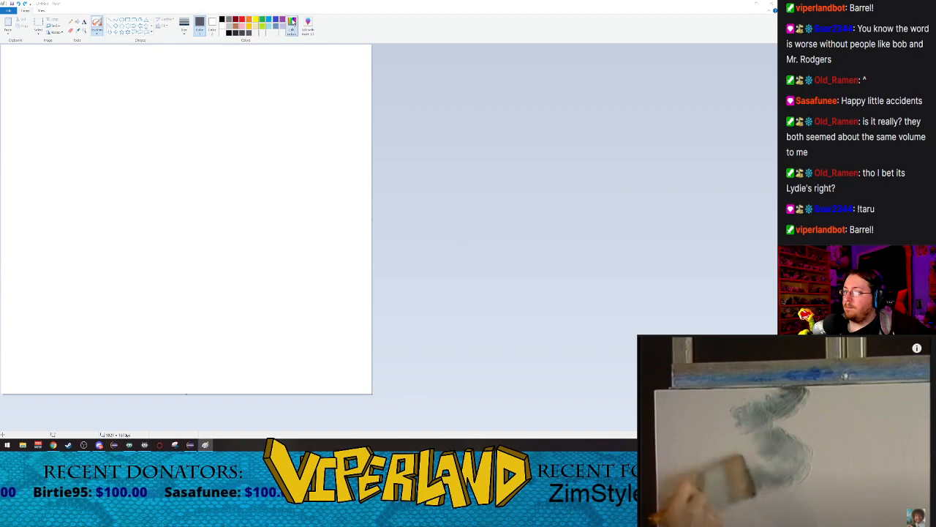
{"action": "left_click", "coordinate": [343, 241]}
{"action": "left_click", "coordinate": [334, 264]}
{"action": "left_click", "coordinate": [292, 29]}
{"action": "left_click", "coordinate": [344, 248]}
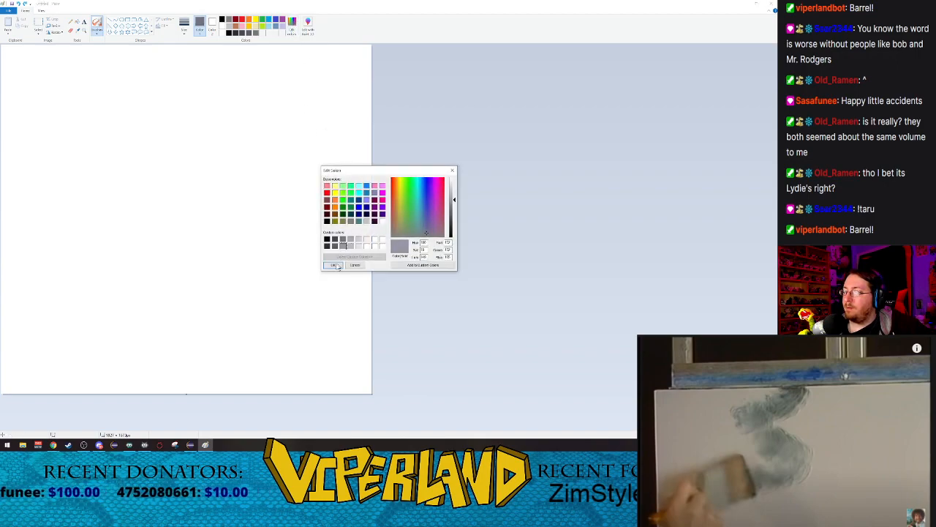
{"action": "left_click", "coordinate": [337, 265]}
Step: Add the lighter grey custom colours to the colour palette, ending with a pale grey as the painting colour
{"action": "left_click", "coordinate": [293, 29]}
{"action": "left_click", "coordinate": [352, 245]}
{"action": "left_click", "coordinate": [333, 265]}
{"action": "left_click", "coordinate": [293, 28]}
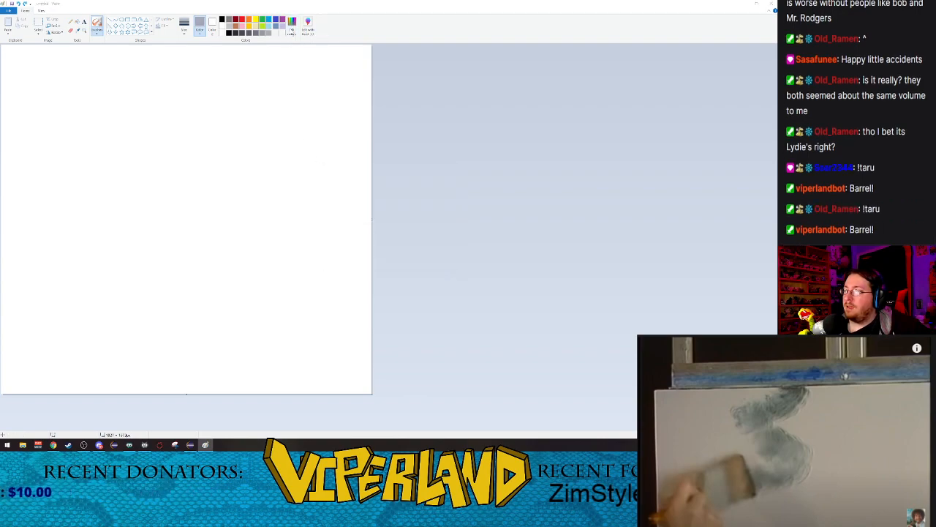
{"action": "left_click", "coordinate": [351, 246]}
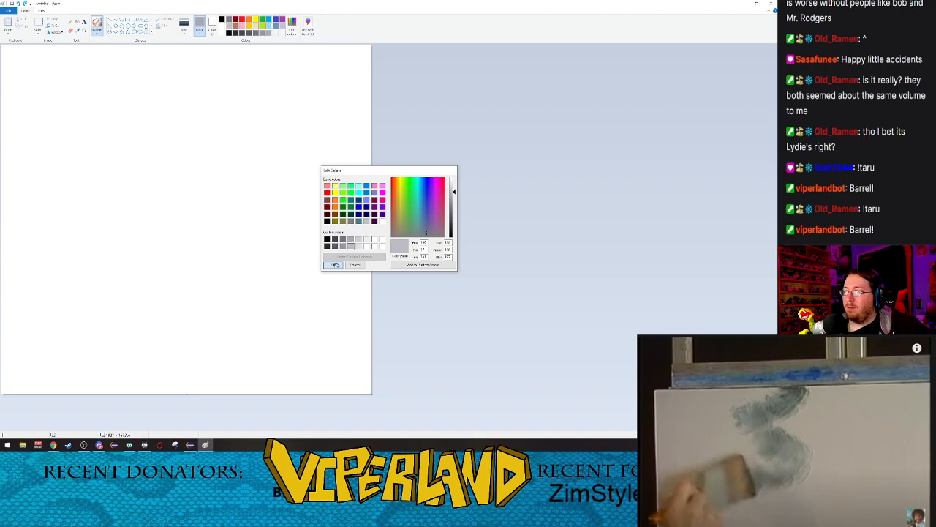
{"action": "left_click", "coordinate": [334, 265]}
{"action": "left_click", "coordinate": [292, 21]}
{"action": "left_click", "coordinate": [359, 240]}
{"action": "left_click", "coordinate": [333, 265]}
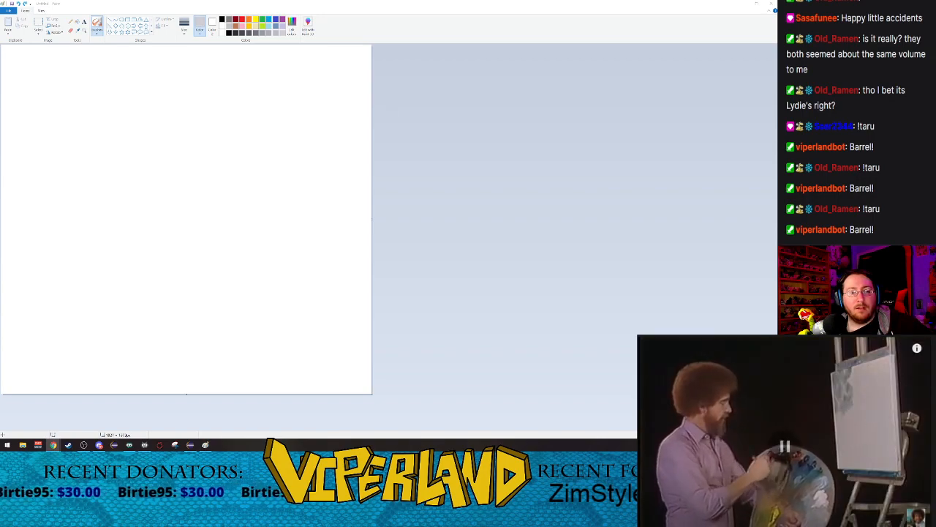
Step: Spray pale grey clouds in the canvas's upper-left corner with the Airbrush at its largest size, undoing the first stroke
{"action": "left_click", "coordinate": [256, 35]}
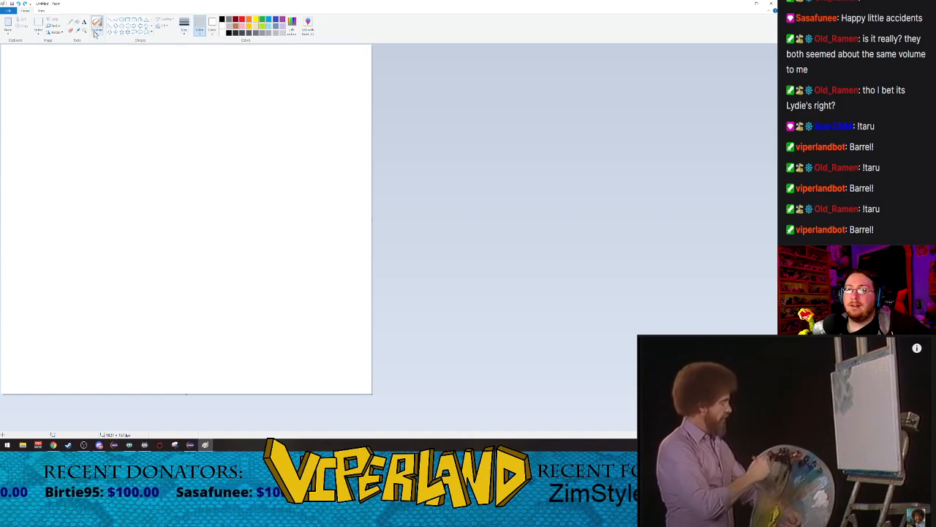
{"action": "left_click", "coordinate": [185, 26]}
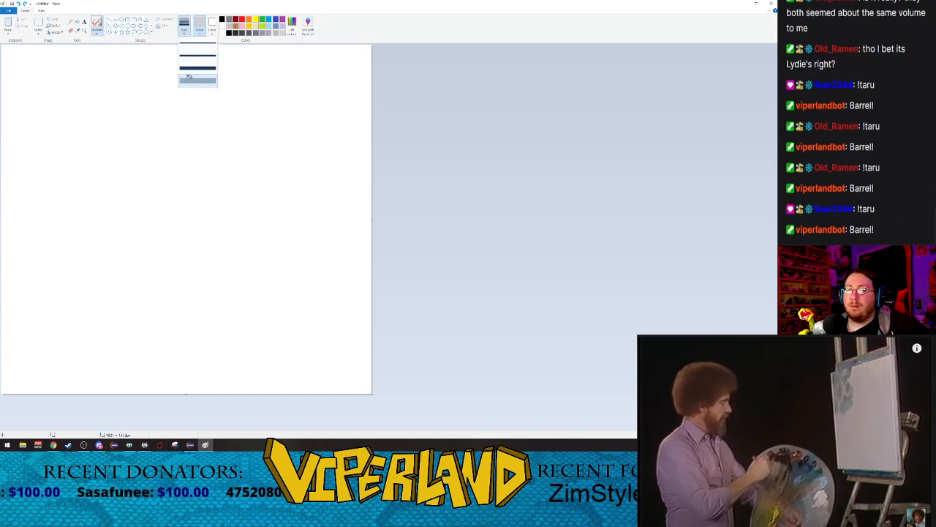
{"action": "left_click", "coordinate": [198, 78]}
{"action": "mouse_move", "coordinate": [44, 58]}
{"action": "left_mouse_down"}
{"action": "mouse_move", "coordinate": [122, 141]}
{"action": "mouse_move", "coordinate": [15, 87]}
{"action": "mouse_move", "coordinate": [79, 62]}
{"action": "mouse_move", "coordinate": [70, 57]}
{"action": "mouse_move", "coordinate": [96, 44]}
{"action": "mouse_move", "coordinate": [77, 92]}
{"action": "mouse_move", "coordinate": [35, 104]}
{"action": "mouse_move", "coordinate": [63, 117]}
{"action": "mouse_move", "coordinate": [31, 103]}
{"action": "mouse_move", "coordinate": [10, 58]}
{"action": "mouse_move", "coordinate": [37, 43]}
{"action": "mouse_move", "coordinate": [13, 41]}
{"action": "mouse_move", "coordinate": [5, 63]}
{"action": "mouse_move", "coordinate": [29, 67]}
{"action": "mouse_move", "coordinate": [18, 62]}
{"action": "mouse_move", "coordinate": [36, 98]}
{"action": "mouse_move", "coordinate": [11, 76]}
{"action": "mouse_move", "coordinate": [4, 95]}
{"action": "mouse_move", "coordinate": [9, 73]}
{"action": "mouse_move", "coordinate": [79, 61]}
{"action": "mouse_move", "coordinate": [32, 58]}
{"action": "mouse_move", "coordinate": [49, 71]}
{"action": "mouse_move", "coordinate": [42, 87]}
{"action": "mouse_move", "coordinate": [59, 131]}
{"action": "mouse_move", "coordinate": [77, 135]}
{"action": "mouse_move", "coordinate": [28, 113]}
{"action": "mouse_move", "coordinate": [45, 110]}
{"action": "mouse_move", "coordinate": [30, 52]}
{"action": "mouse_move", "coordinate": [93, 93]}
{"action": "mouse_move", "coordinate": [60, 63]}
{"action": "mouse_move", "coordinate": [67, 15]}
{"action": "mouse_move", "coordinate": [85, 23]}
{"action": "mouse_move", "coordinate": [72, 35]}
{"action": "mouse_move", "coordinate": [97, 49]}
{"action": "mouse_move", "coordinate": [58, 35]}
{"action": "mouse_move", "coordinate": [51, 101]}
{"action": "mouse_move", "coordinate": [64, 144]}
{"action": "mouse_move", "coordinate": [8, 123]}
{"action": "mouse_move", "coordinate": [71, 121]}
{"action": "mouse_move", "coordinate": [87, 94]}
{"action": "mouse_move", "coordinate": [65, 136]}
{"action": "mouse_move", "coordinate": [12, 107]}
{"action": "left_mouse_up"}
{"action": "key", "text": "ctrl+z"}
{"action": "mouse_move", "coordinate": [29, 77]}
{"action": "left_mouse_down"}
{"action": "mouse_move", "coordinate": [52, 62]}
{"action": "mouse_move", "coordinate": [73, 119]}
{"action": "mouse_move", "coordinate": [31, 109]}
{"action": "mouse_move", "coordinate": [56, 130]}
{"action": "mouse_move", "coordinate": [19, 97]}
{"action": "mouse_move", "coordinate": [16, 133]}
{"action": "mouse_move", "coordinate": [32, 141]}
{"action": "mouse_move", "coordinate": [68, 115]}
{"action": "left_mouse_up"}
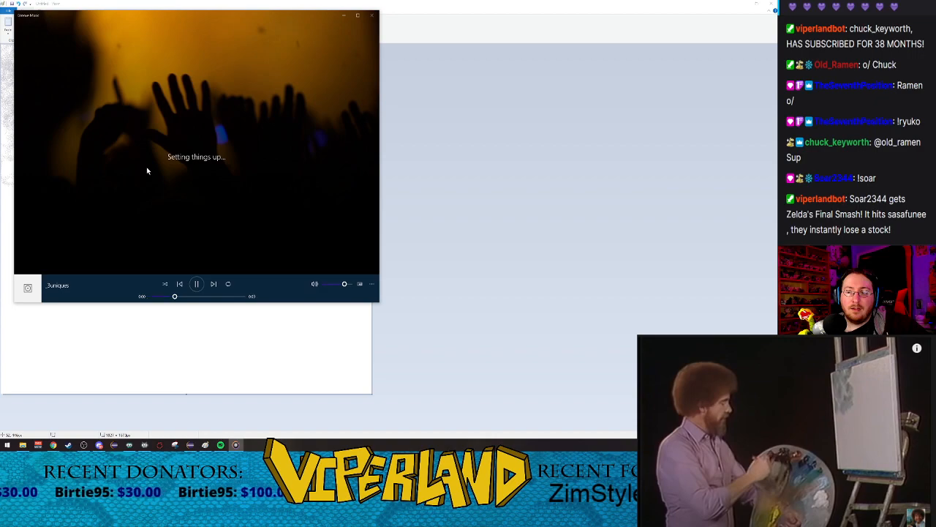
Step: Close the Groove Music player each time it covers the canvas
{"action": "left_click", "coordinate": [372, 14]}
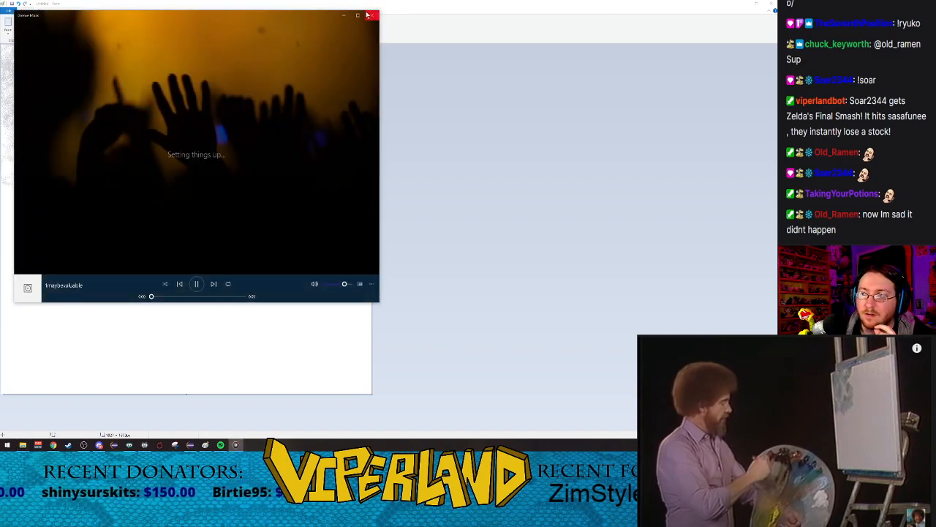
{"action": "left_click", "coordinate": [373, 15]}
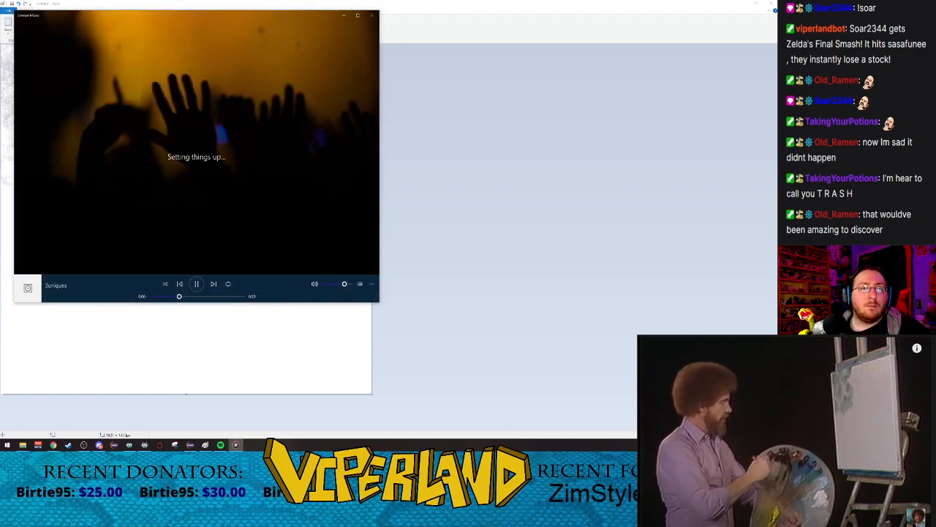
{"action": "left_click", "coordinate": [370, 18]}
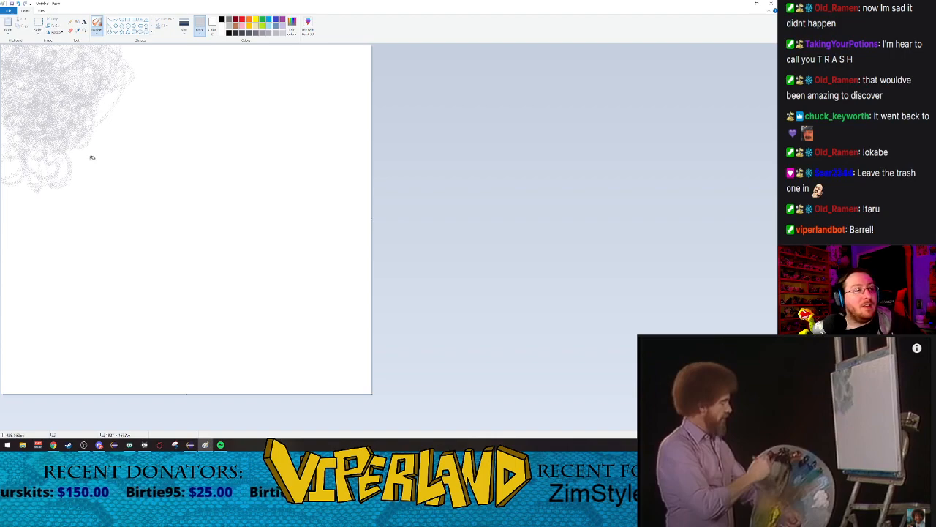
Step: Build up the pale grey cloud in the canvas's upper-left corner with further airbrush strokes
{"action": "scroll", "coordinate": [818, 184], "scroll_direction": "up", "scroll_amount": 2}
{"action": "scroll", "coordinate": [818, 185], "scroll_direction": "down", "scroll_amount": 2}
{"action": "scroll", "coordinate": [856, 186], "scroll_direction": "down", "scroll_amount": 1}
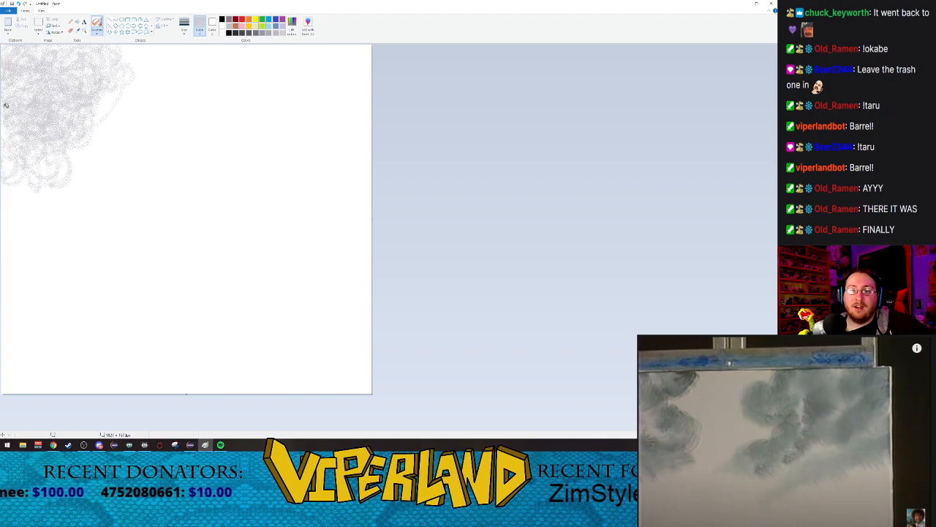
{"action": "mouse_move", "coordinate": [70, 144]}
{"action": "left_mouse_down"}
{"action": "mouse_move", "coordinate": [127, 85]}
{"action": "mouse_move", "coordinate": [120, 69]}
{"action": "mouse_move", "coordinate": [137, 117]}
{"action": "mouse_move", "coordinate": [118, 132]}
{"action": "mouse_move", "coordinate": [124, 108]}
{"action": "mouse_move", "coordinate": [79, 134]}
{"action": "mouse_move", "coordinate": [103, 151]}
{"action": "mouse_move", "coordinate": [70, 124]}
{"action": "mouse_move", "coordinate": [96, 138]}
{"action": "mouse_move", "coordinate": [85, 112]}
{"action": "mouse_move", "coordinate": [51, 112]}
{"action": "mouse_move", "coordinate": [87, 106]}
{"action": "mouse_move", "coordinate": [62, 84]}
{"action": "left_mouse_up"}
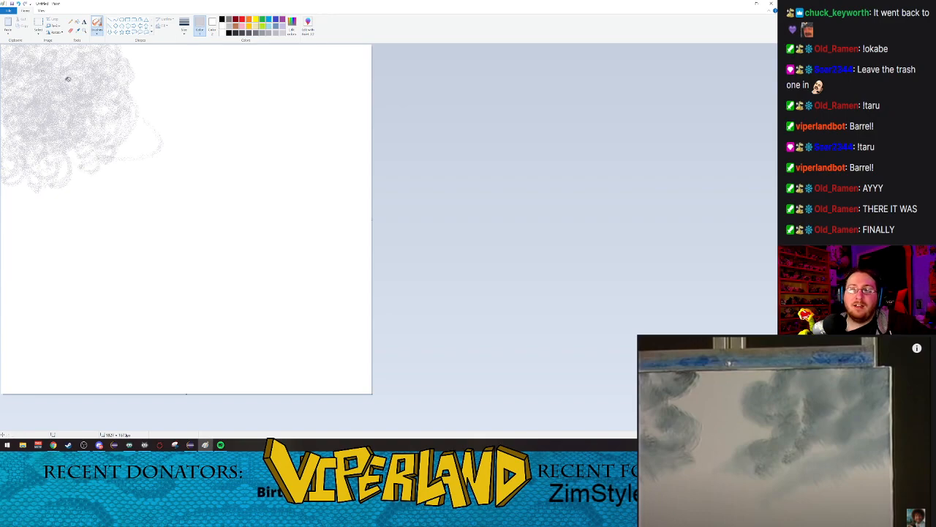
{"action": "mouse_move", "coordinate": [33, 32]}
{"action": "left_mouse_down"}
{"action": "mouse_move", "coordinate": [81, 39]}
{"action": "mouse_move", "coordinate": [49, 44]}
{"action": "mouse_move", "coordinate": [70, 60]}
{"action": "mouse_move", "coordinate": [72, 82]}
{"action": "mouse_move", "coordinate": [54, 89]}
{"action": "mouse_move", "coordinate": [66, 84]}
{"action": "mouse_move", "coordinate": [88, 98]}
{"action": "mouse_move", "coordinate": [27, 150]}
{"action": "left_mouse_up"}
Step: Spray a matching pale grey cloud mass in the canvas's upper-right area and link both clouds with faint wisps
{"action": "mouse_move", "coordinate": [301, 57]}
{"action": "left_mouse_down"}
{"action": "mouse_move", "coordinate": [360, 61]}
{"action": "mouse_move", "coordinate": [356, 49]}
{"action": "mouse_move", "coordinate": [235, 82]}
{"action": "left_mouse_up"}
{"action": "mouse_move", "coordinate": [236, 31]}
{"action": "left_mouse_down"}
{"action": "mouse_move", "coordinate": [203, 36]}
{"action": "mouse_move", "coordinate": [269, 49]}
{"action": "mouse_move", "coordinate": [276, 32]}
{"action": "mouse_move", "coordinate": [322, 35]}
{"action": "mouse_move", "coordinate": [339, 55]}
{"action": "mouse_move", "coordinate": [377, 72]}
{"action": "mouse_move", "coordinate": [354, 63]}
{"action": "mouse_move", "coordinate": [302, 85]}
{"action": "mouse_move", "coordinate": [311, 83]}
{"action": "mouse_move", "coordinate": [292, 73]}
{"action": "mouse_move", "coordinate": [322, 94]}
{"action": "mouse_move", "coordinate": [349, 79]}
{"action": "mouse_move", "coordinate": [336, 58]}
{"action": "mouse_move", "coordinate": [265, 65]}
{"action": "mouse_move", "coordinate": [296, 72]}
{"action": "mouse_move", "coordinate": [295, 62]}
{"action": "mouse_move", "coordinate": [255, 49]}
{"action": "left_mouse_up"}
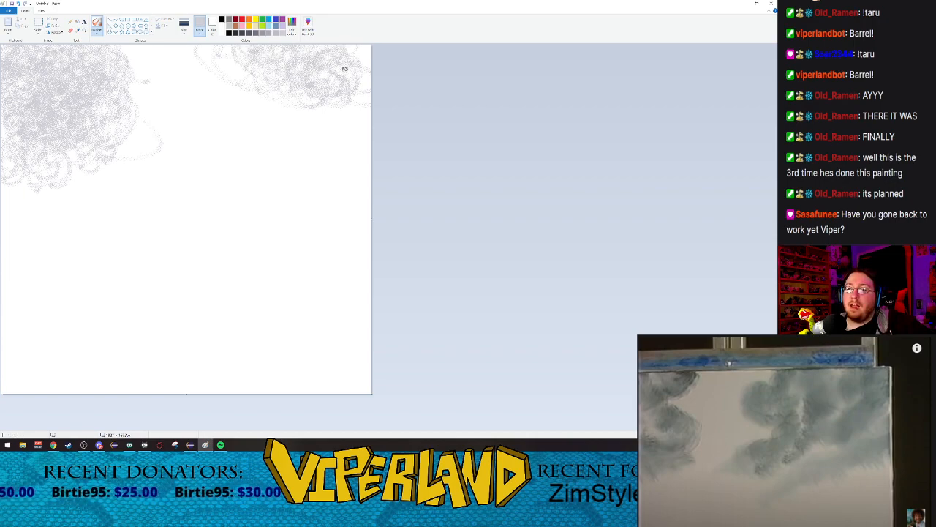
{"action": "mouse_move", "coordinate": [367, 64]}
{"action": "left_mouse_down"}
{"action": "mouse_move", "coordinate": [343, 77]}
{"action": "mouse_move", "coordinate": [342, 59]}
{"action": "mouse_move", "coordinate": [294, 69]}
{"action": "mouse_move", "coordinate": [316, 104]}
{"action": "mouse_move", "coordinate": [297, 117]}
{"action": "mouse_move", "coordinate": [303, 123]}
{"action": "mouse_move", "coordinate": [319, 103]}
{"action": "mouse_move", "coordinate": [362, 120]}
{"action": "mouse_move", "coordinate": [347, 123]}
{"action": "mouse_move", "coordinate": [344, 109]}
{"action": "mouse_move", "coordinate": [315, 114]}
{"action": "mouse_move", "coordinate": [287, 84]}
{"action": "mouse_move", "coordinate": [265, 84]}
{"action": "mouse_move", "coordinate": [280, 90]}
{"action": "mouse_move", "coordinate": [248, 51]}
{"action": "mouse_move", "coordinate": [252, 39]}
{"action": "mouse_move", "coordinate": [224, 48]}
{"action": "mouse_move", "coordinate": [230, 75]}
{"action": "mouse_move", "coordinate": [213, 57]}
{"action": "mouse_move", "coordinate": [210, 86]}
{"action": "mouse_move", "coordinate": [256, 123]}
{"action": "mouse_move", "coordinate": [276, 113]}
{"action": "mouse_move", "coordinate": [240, 95]}
{"action": "mouse_move", "coordinate": [235, 111]}
{"action": "mouse_move", "coordinate": [255, 128]}
{"action": "mouse_move", "coordinate": [248, 93]}
{"action": "mouse_move", "coordinate": [279, 112]}
{"action": "mouse_move", "coordinate": [237, 104]}
{"action": "mouse_move", "coordinate": [314, 137]}
{"action": "mouse_move", "coordinate": [304, 125]}
{"action": "mouse_move", "coordinate": [325, 125]}
{"action": "mouse_move", "coordinate": [323, 106]}
{"action": "mouse_move", "coordinate": [362, 139]}
{"action": "left_mouse_up"}
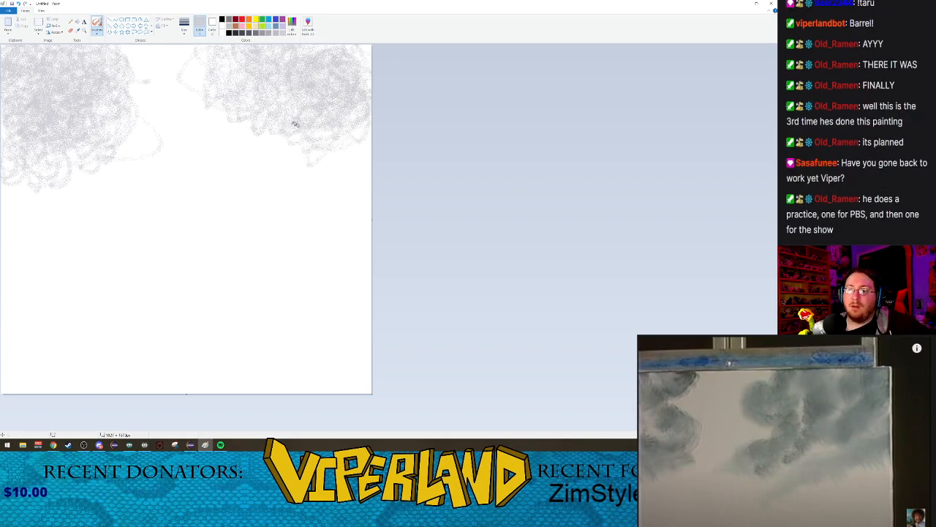
{"action": "mouse_move", "coordinate": [301, 130]}
{"action": "left_mouse_down"}
{"action": "mouse_move", "coordinate": [284, 106]}
{"action": "mouse_move", "coordinate": [236, 127]}
{"action": "left_mouse_up"}
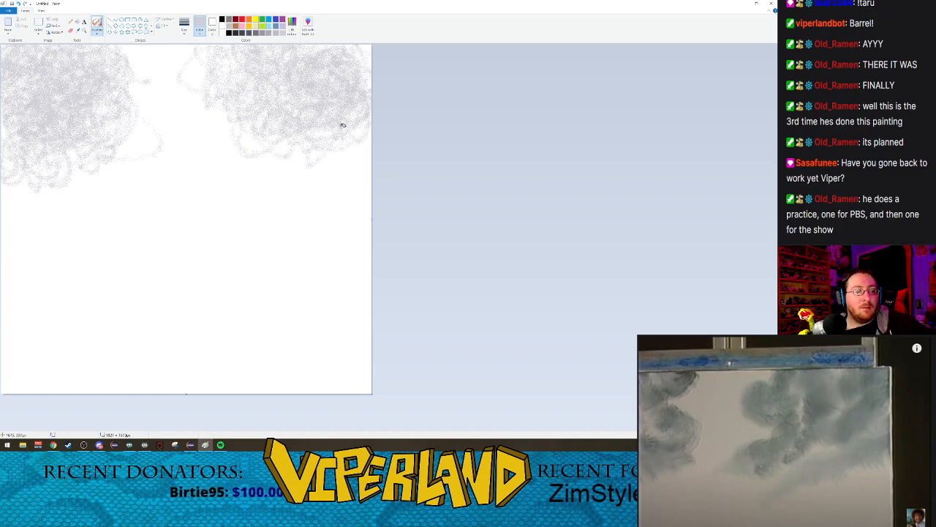
{"action": "mouse_move", "coordinate": [363, 122]}
{"action": "left_mouse_down"}
{"action": "mouse_move", "coordinate": [322, 117]}
{"action": "mouse_move", "coordinate": [327, 130]}
{"action": "mouse_move", "coordinate": [273, 118]}
{"action": "mouse_move", "coordinate": [278, 130]}
{"action": "mouse_move", "coordinate": [256, 133]}
{"action": "left_mouse_up"}
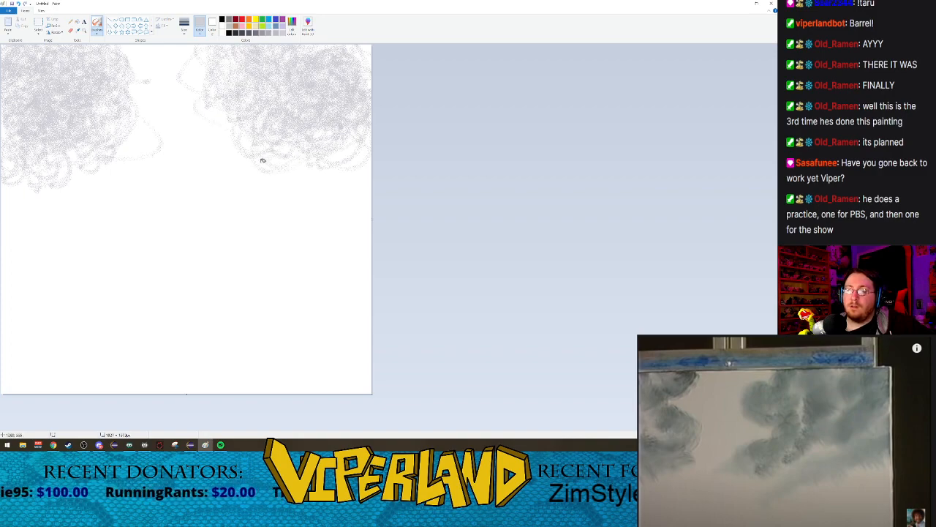
{"action": "mouse_move", "coordinate": [343, 117]}
{"action": "left_mouse_down"}
{"action": "mouse_move", "coordinate": [362, 166]}
{"action": "mouse_move", "coordinate": [343, 129]}
{"action": "mouse_move", "coordinate": [316, 150]}
{"action": "mouse_move", "coordinate": [322, 138]}
{"action": "mouse_move", "coordinate": [352, 143]}
{"action": "left_mouse_up"}
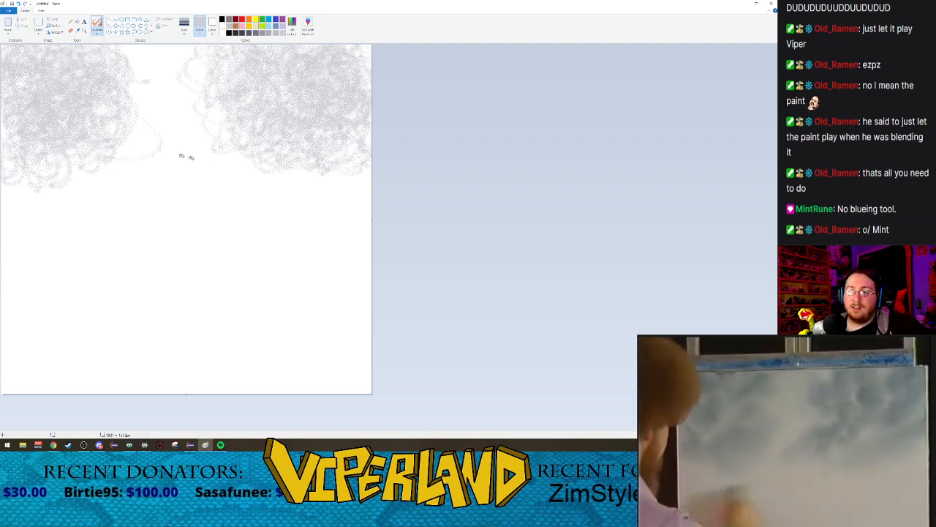
{"action": "mouse_move", "coordinate": [145, 141]}
{"action": "left_mouse_down"}
{"action": "mouse_move", "coordinate": [188, 170]}
{"action": "mouse_move", "coordinate": [310, 191]}
{"action": "mouse_move", "coordinate": [156, 128]}
{"action": "mouse_move", "coordinate": [188, 160]}
{"action": "mouse_move", "coordinate": [111, 151]}
{"action": "mouse_move", "coordinate": [187, 171]}
{"action": "mouse_move", "coordinate": [237, 152]}
{"action": "left_mouse_up"}
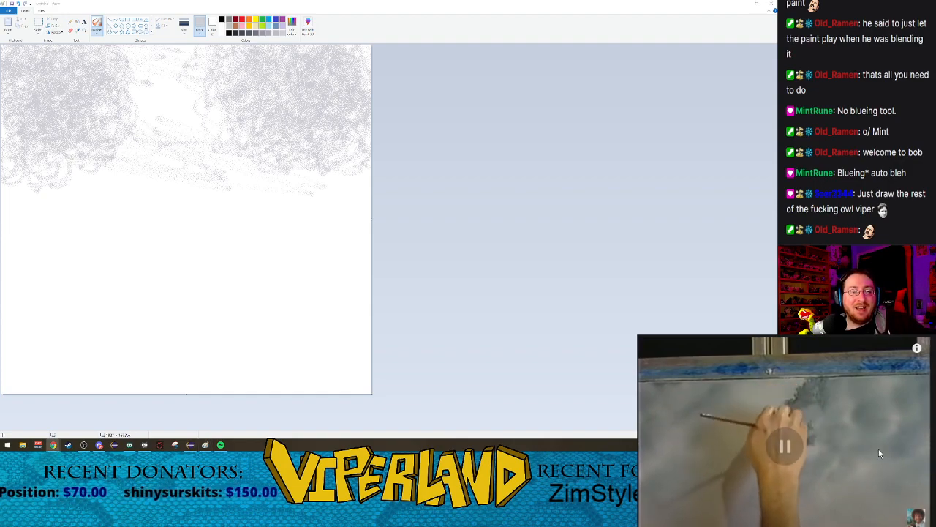
Step: Switch to the Crayon brush at its largest size
{"action": "left_click", "coordinate": [95, 33]}
{"action": "left_click", "coordinate": [103, 36]}
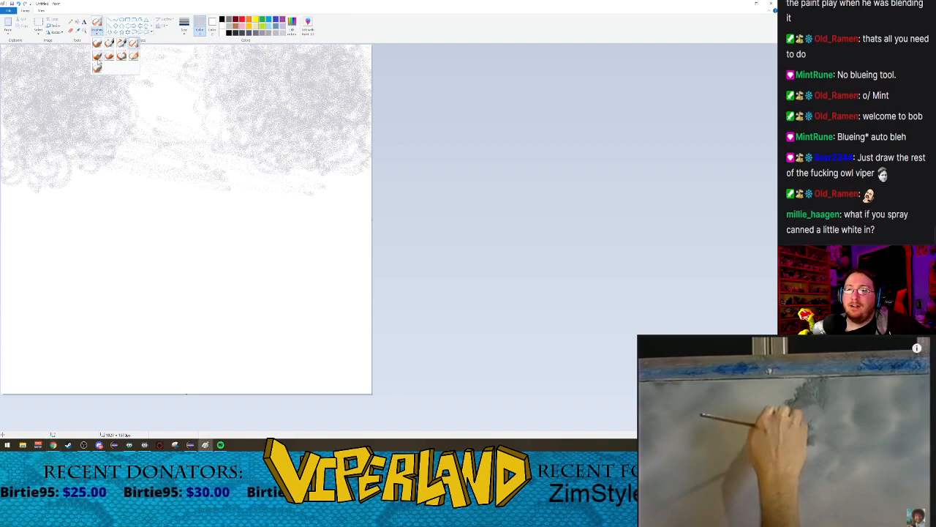
{"action": "left_click", "coordinate": [109, 56]}
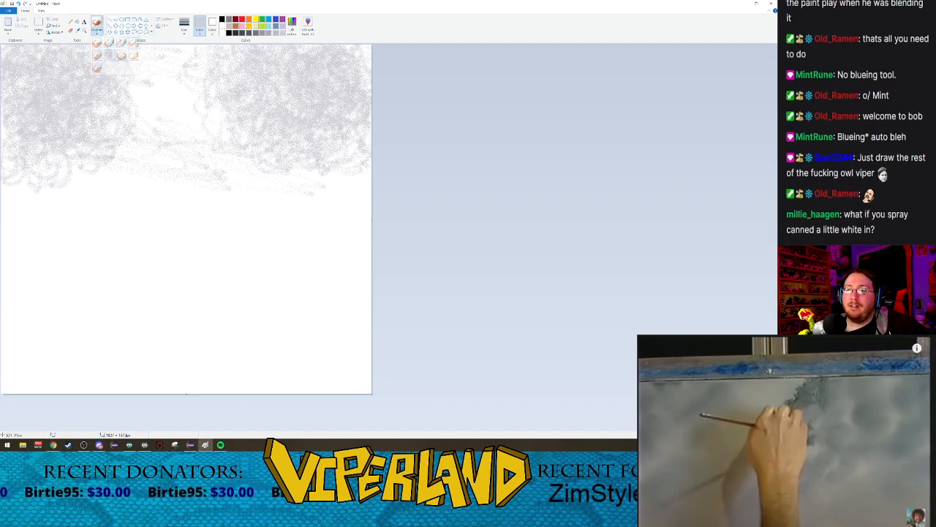
{"action": "left_click", "coordinate": [184, 33]}
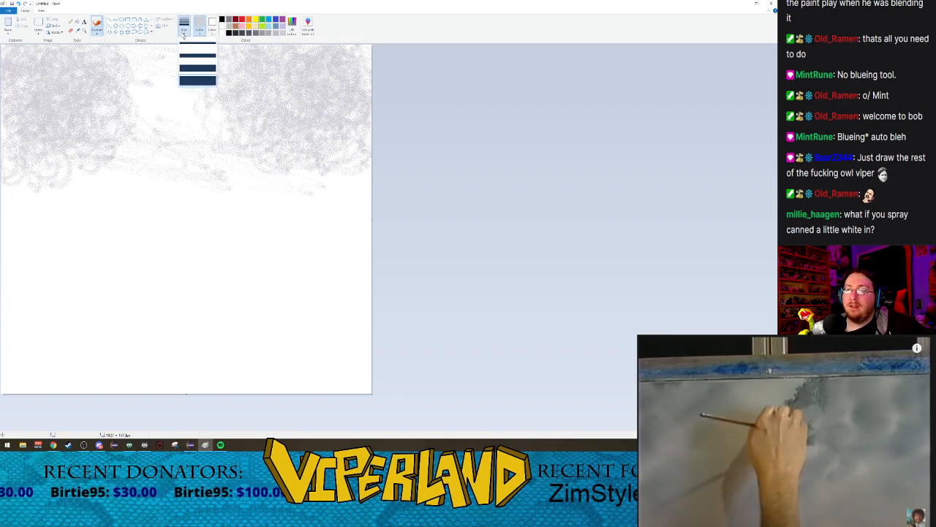
{"action": "left_click", "coordinate": [186, 81]}
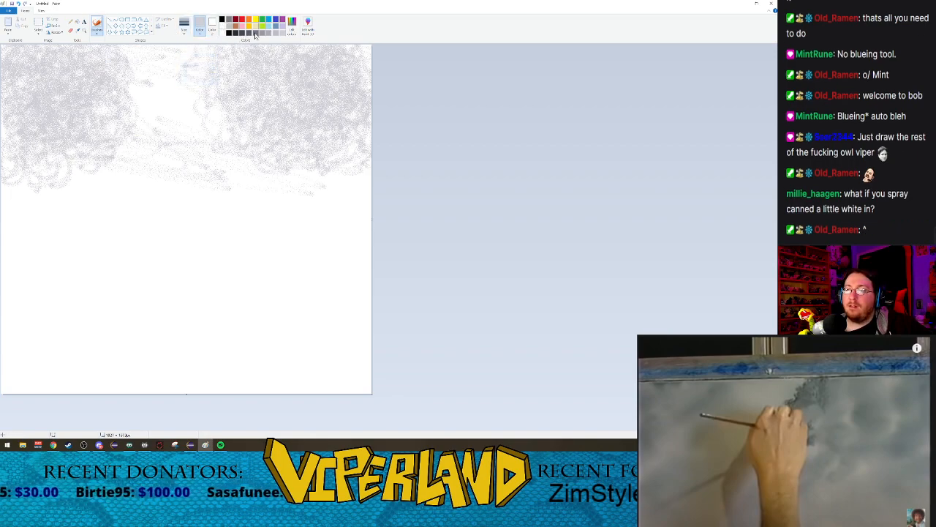
Step: Scribble a small dark grey foliage shape between the two clouds near the canvas's upper edge, using the second-smallest crayon size
{"action": "left_click", "coordinate": [255, 34]}
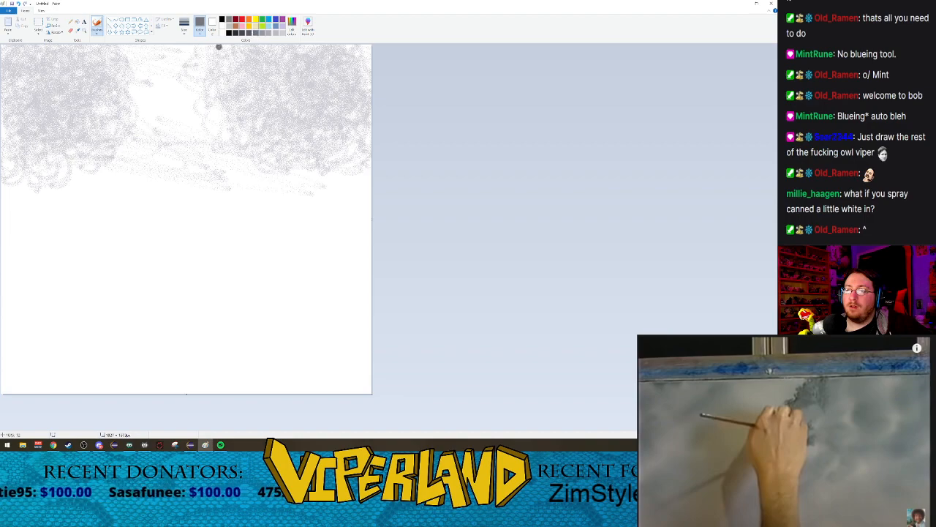
{"action": "left_click", "coordinate": [185, 25]}
{"action": "left_click", "coordinate": [197, 53]}
{"action": "mouse_move", "coordinate": [196, 52]}
{"action": "left_mouse_down"}
{"action": "mouse_move", "coordinate": [212, 64]}
{"action": "mouse_move", "coordinate": [183, 75]}
{"action": "mouse_move", "coordinate": [193, 86]}
{"action": "left_mouse_up"}
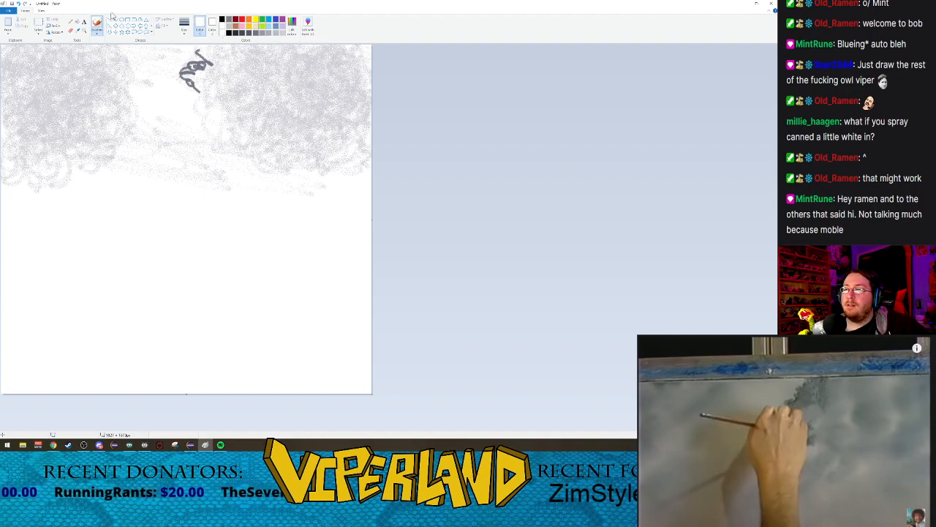
Step: Soften the grey clouds by spraying white over them with the Airbrush
{"action": "left_click", "coordinate": [100, 32]}
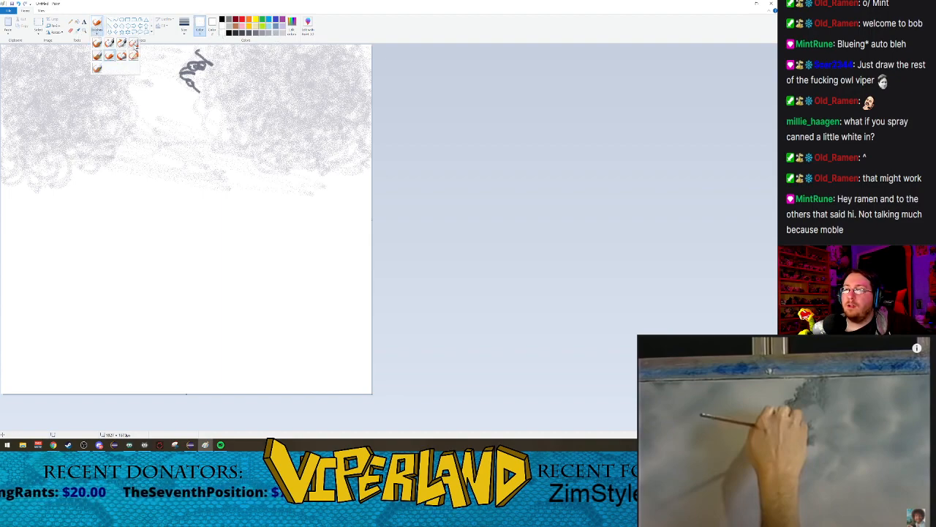
{"action": "left_click", "coordinate": [133, 44]}
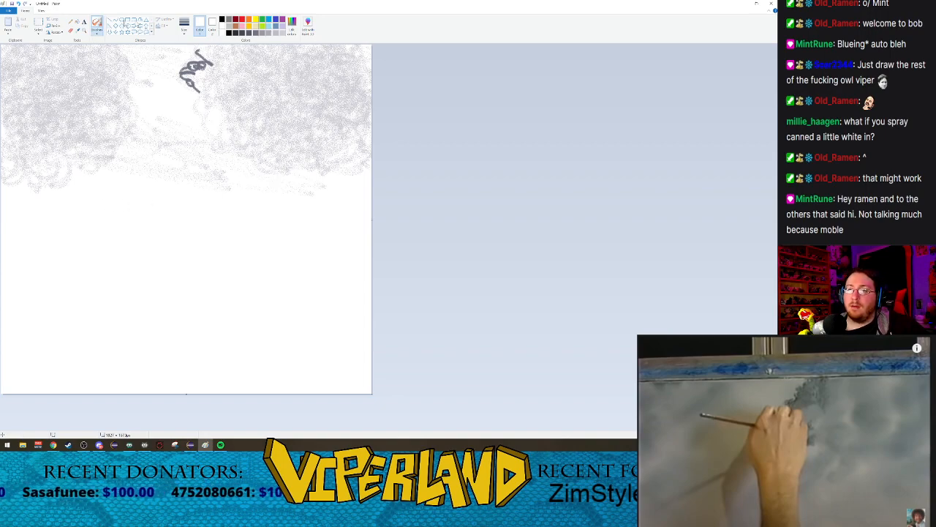
Step: Thicken the dark grey foliage scribble between the clouds with more Crayon strokes
{"action": "left_click", "coordinate": [250, 33]}
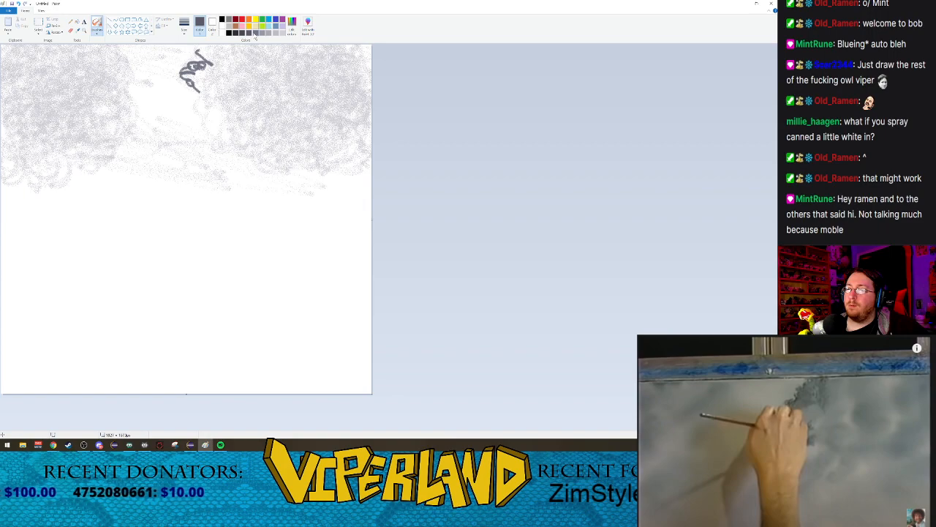
{"action": "left_click", "coordinate": [95, 34]}
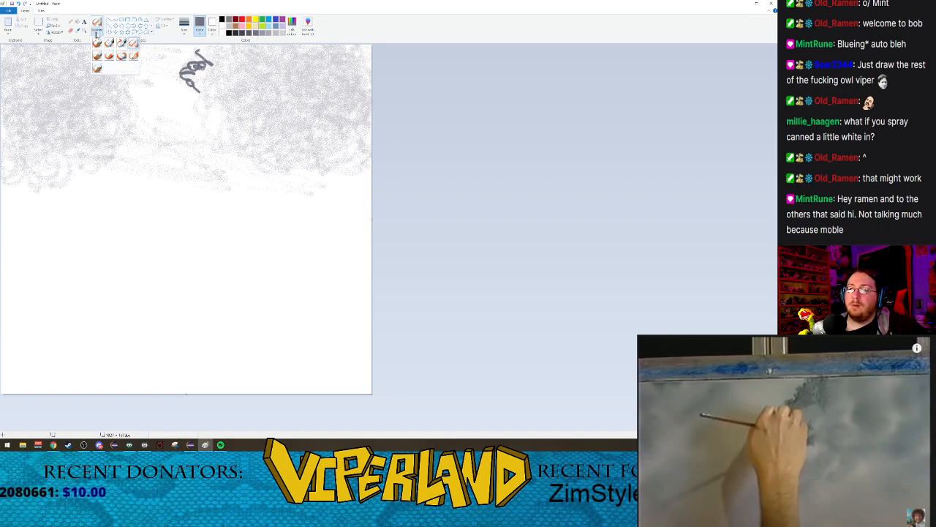
{"action": "left_click", "coordinate": [109, 57]}
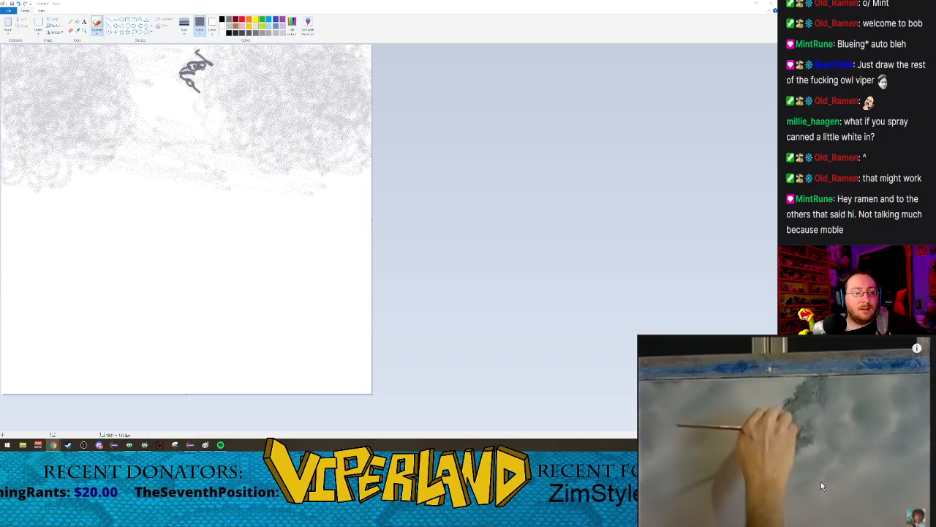
{"action": "mouse_move", "coordinate": [196, 54]}
{"action": "left_mouse_down"}
{"action": "mouse_move", "coordinate": [205, 56]}
{"action": "mouse_move", "coordinate": [177, 73]}
{"action": "mouse_move", "coordinate": [195, 72]}
{"action": "left_mouse_up"}
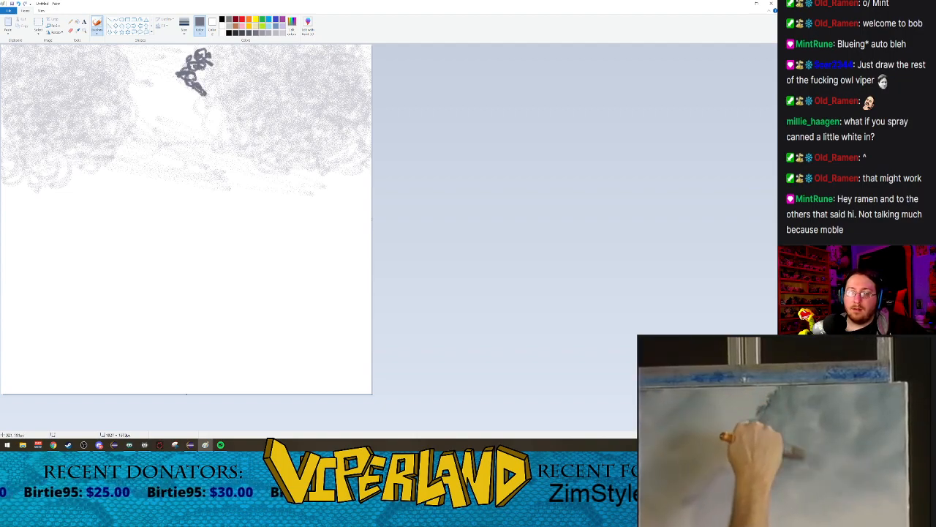
Step: Spray over the dark grey foliage scribble between the clouds with the Airbrush, filling it into a solid speckled shape
{"action": "left_click", "coordinate": [186, 31]}
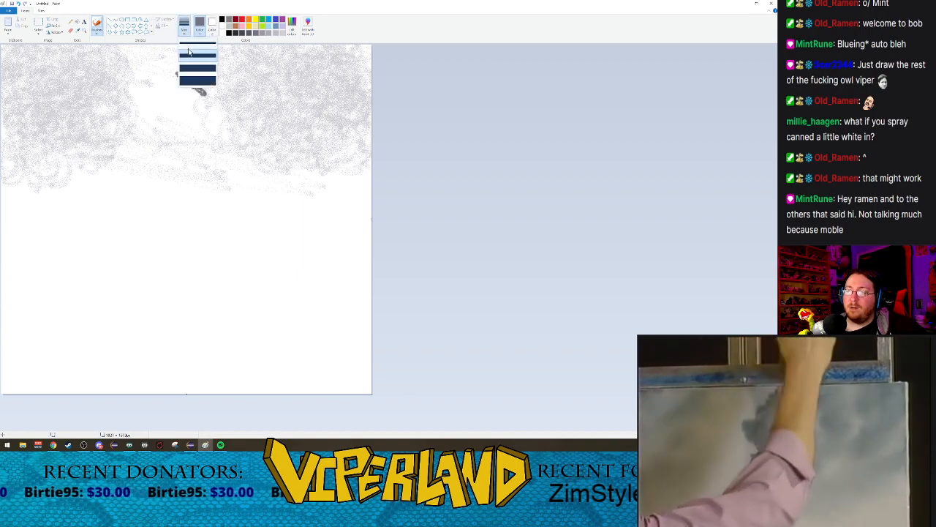
{"action": "left_click", "coordinate": [96, 29]}
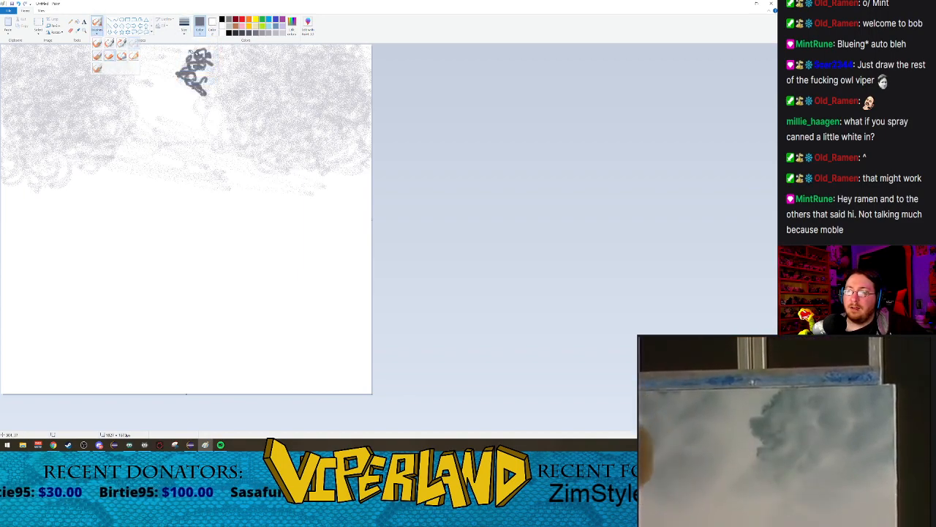
{"action": "mouse_move", "coordinate": [214, 58]}
{"action": "left_mouse_down"}
{"action": "mouse_move", "coordinate": [218, 81]}
{"action": "mouse_move", "coordinate": [199, 67]}
{"action": "mouse_move", "coordinate": [202, 76]}
{"action": "mouse_move", "coordinate": [197, 57]}
{"action": "mouse_move", "coordinate": [212, 60]}
{"action": "mouse_move", "coordinate": [199, 110]}
{"action": "mouse_move", "coordinate": [214, 108]}
{"action": "mouse_move", "coordinate": [205, 113]}
{"action": "mouse_move", "coordinate": [205, 55]}
{"action": "mouse_move", "coordinate": [200, 63]}
{"action": "left_mouse_up"}
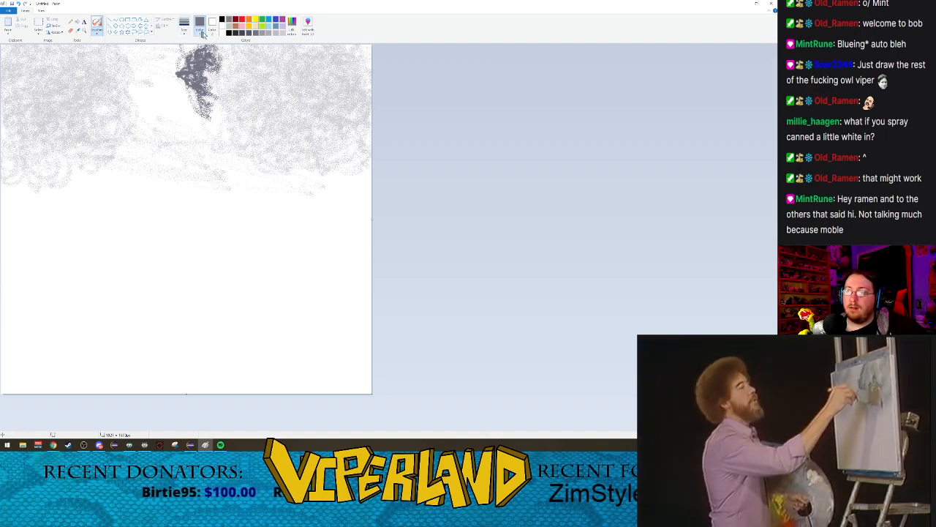
Step: Lighten the foliage with white spray and extend it in a dark grey airbrushed curve over the right-hand cloud
{"action": "left_click", "coordinate": [221, 26]}
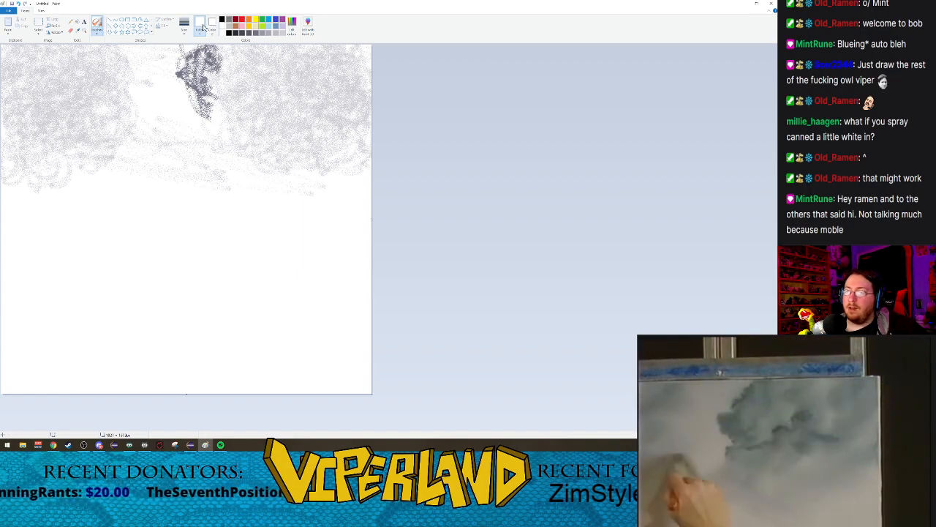
{"action": "left_click", "coordinate": [249, 33]}
{"action": "mouse_move", "coordinate": [210, 55]}
{"action": "left_mouse_down"}
{"action": "mouse_move", "coordinate": [214, 78]}
{"action": "mouse_move", "coordinate": [209, 52]}
{"action": "mouse_move", "coordinate": [198, 54]}
{"action": "mouse_move", "coordinate": [193, 82]}
{"action": "mouse_move", "coordinate": [205, 87]}
{"action": "mouse_move", "coordinate": [198, 50]}
{"action": "mouse_move", "coordinate": [190, 81]}
{"action": "mouse_move", "coordinate": [223, 57]}
{"action": "mouse_move", "coordinate": [238, 71]}
{"action": "mouse_move", "coordinate": [225, 73]}
{"action": "mouse_move", "coordinate": [230, 57]}
{"action": "mouse_move", "coordinate": [250, 62]}
{"action": "left_mouse_up"}
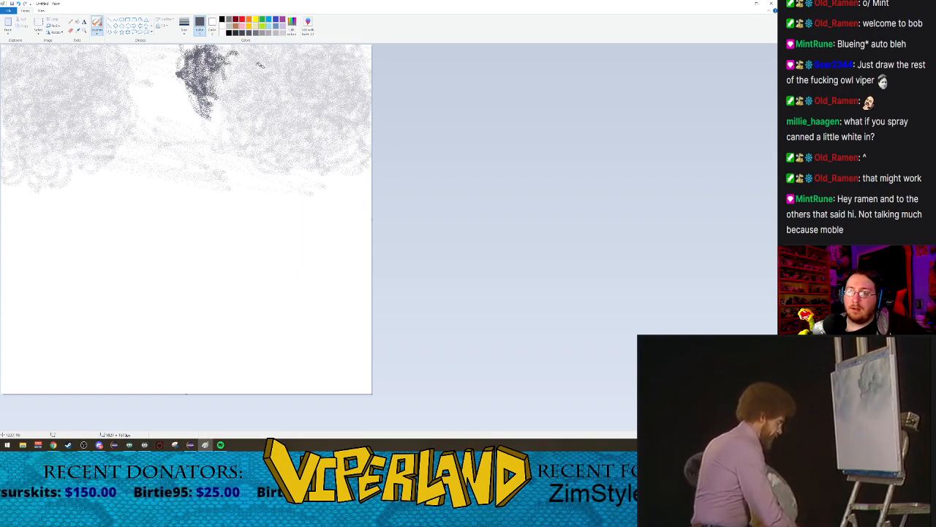
{"action": "mouse_move", "coordinate": [246, 112]}
{"action": "left_mouse_down"}
{"action": "mouse_move", "coordinate": [244, 86]}
{"action": "mouse_move", "coordinate": [260, 99]}
{"action": "mouse_move", "coordinate": [250, 99]}
{"action": "mouse_move", "coordinate": [272, 93]}
{"action": "mouse_move", "coordinate": [253, 93]}
{"action": "mouse_move", "coordinate": [266, 100]}
{"action": "mouse_move", "coordinate": [259, 109]}
{"action": "mouse_move", "coordinate": [285, 95]}
{"action": "mouse_move", "coordinate": [252, 88]}
{"action": "mouse_move", "coordinate": [266, 99]}
{"action": "mouse_move", "coordinate": [251, 102]}
{"action": "mouse_move", "coordinate": [277, 95]}
{"action": "left_mouse_up"}
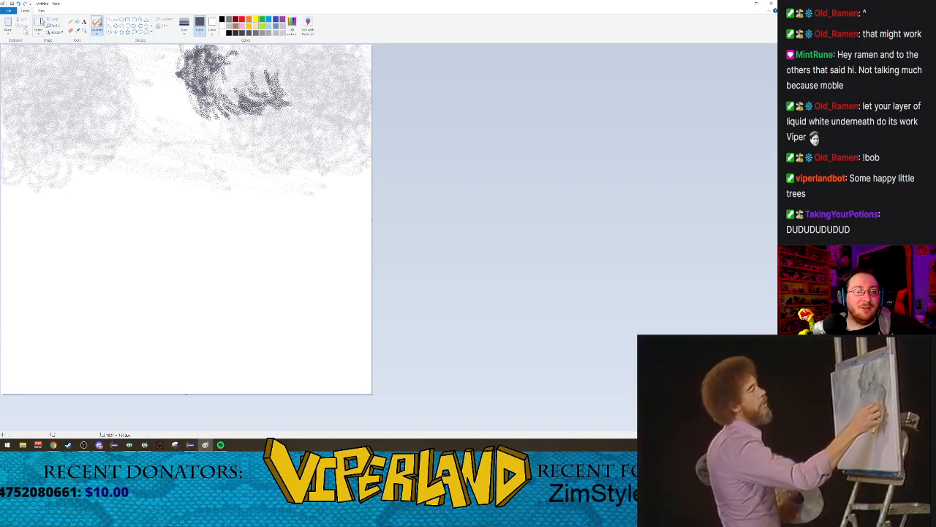
Step: Rewind the Bob Ross video 15 seconds, replay it and pause it on the dark mountain shape
{"action": "left_click", "coordinate": [735, 426]}
{"action": "key", "text": "Left"}
{"action": "key", "text": "Left"}
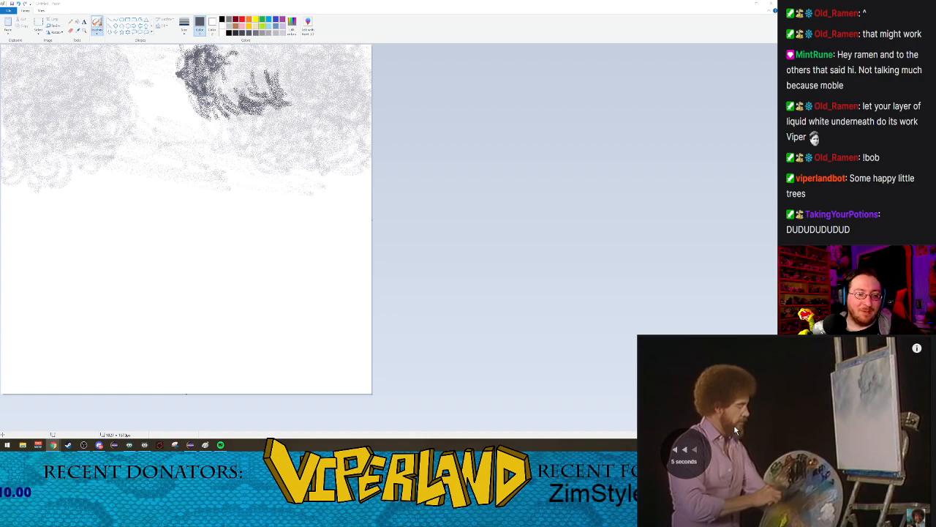
{"action": "key", "text": "Left"}
{"action": "left_click", "coordinate": [734, 426]}
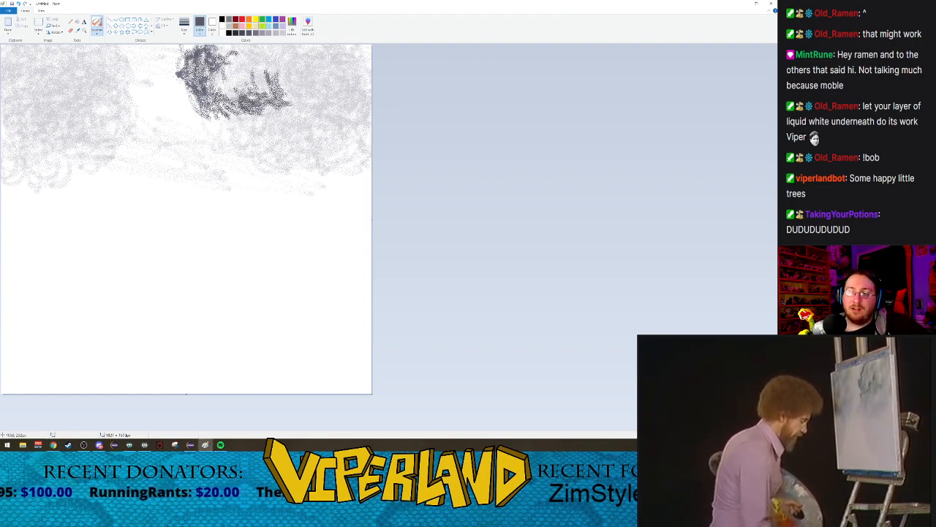
{"action": "left_click", "coordinate": [281, 33]}
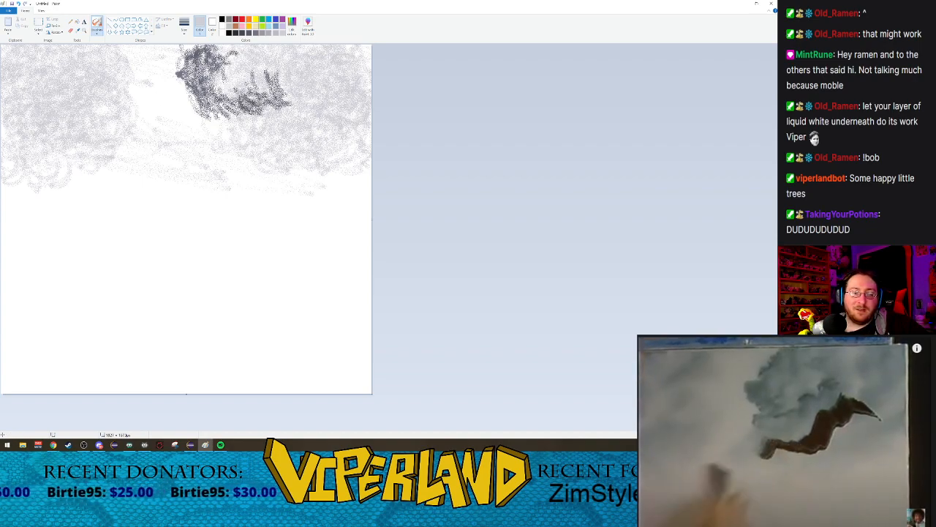
{"action": "left_click", "coordinate": [785, 446]}
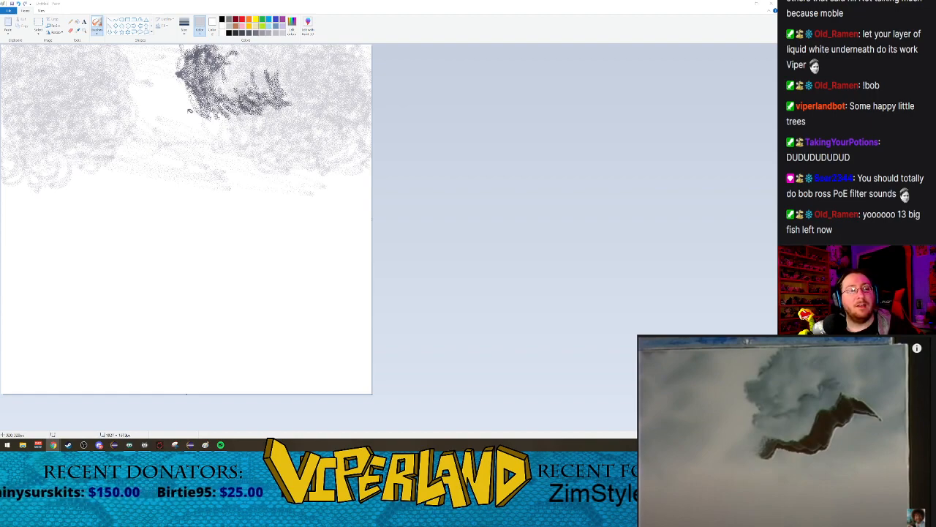
Step: Choose a near-black colour and Calligraphy brush 1 at its largest size
{"action": "left_click", "coordinate": [239, 34]}
{"action": "left_click", "coordinate": [236, 34]}
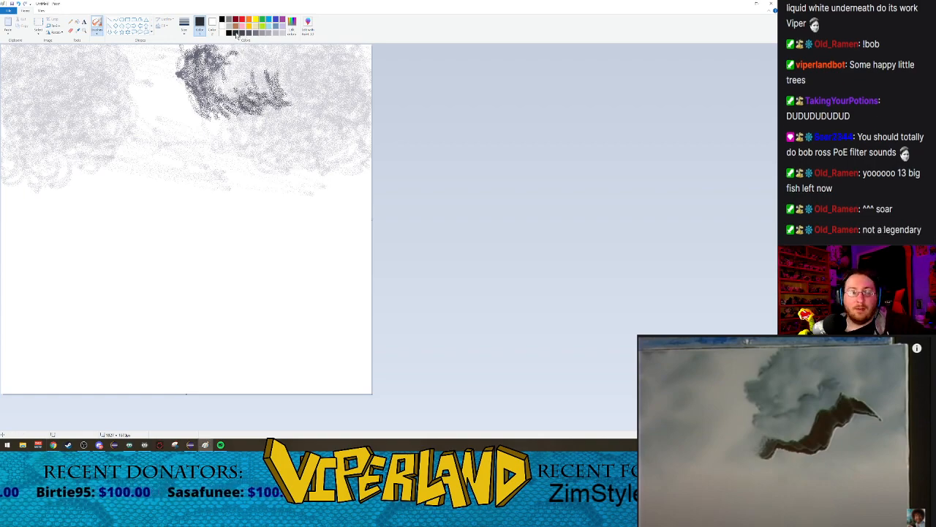
{"action": "left_click", "coordinate": [97, 32]}
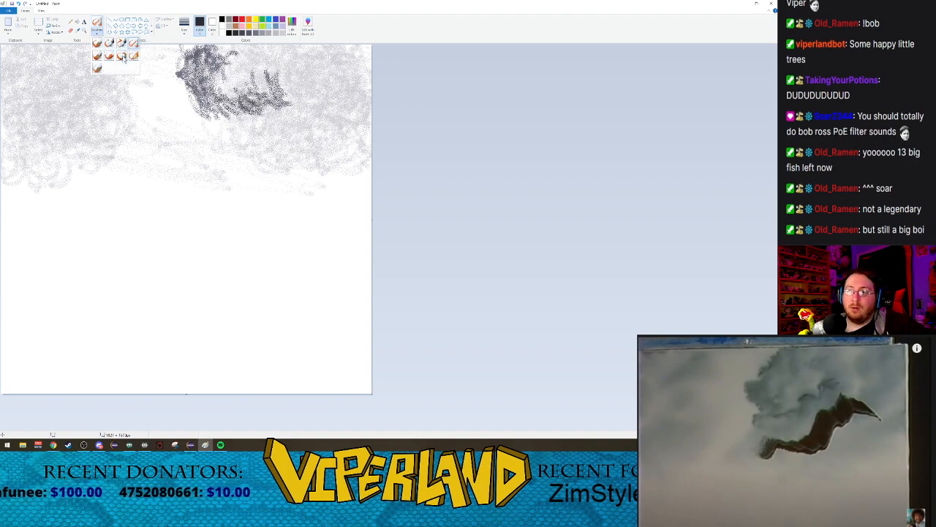
{"action": "left_click", "coordinate": [109, 43]}
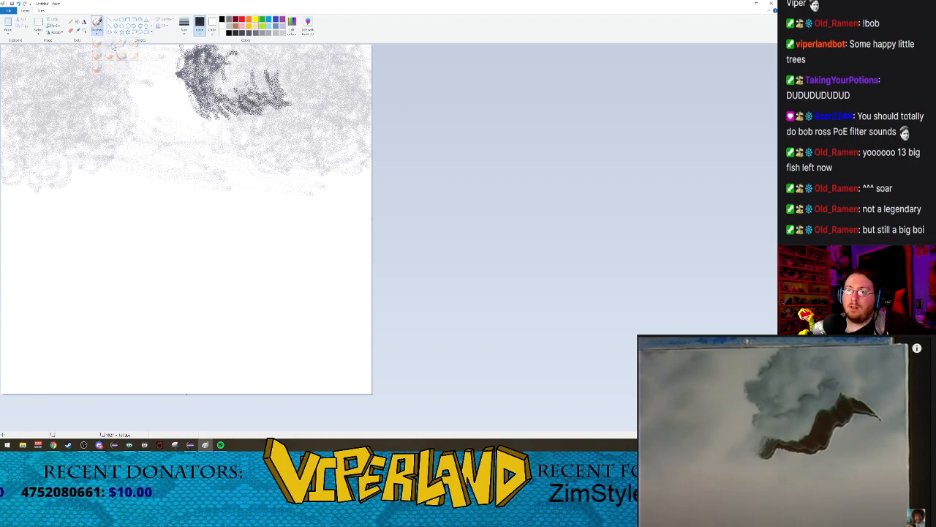
{"action": "left_click", "coordinate": [184, 26]}
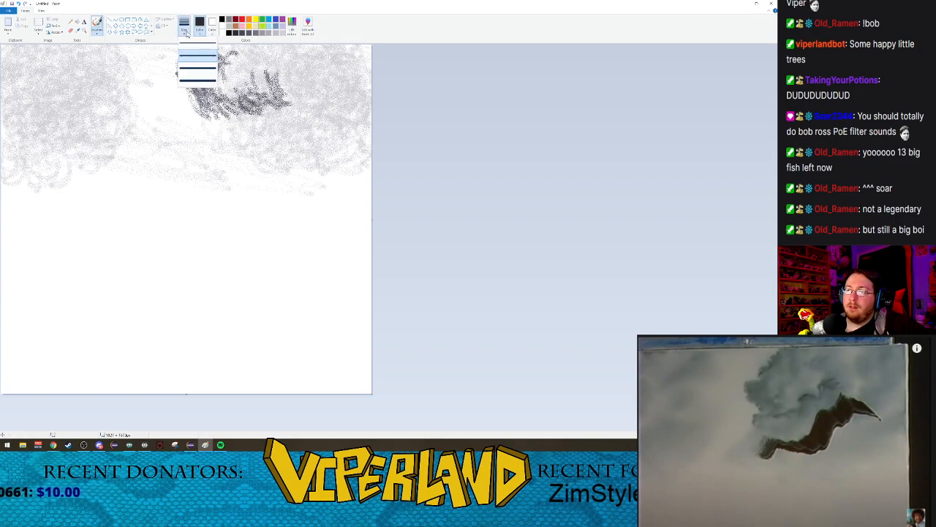
{"action": "left_click", "coordinate": [194, 79]}
Step: Paint the mountain's right slope below the foliage with several overlapping near-black strokes descending to the canvas's right edge
{"action": "left_click_drag", "start_coordinate": [312, 129], "coordinate": [390, 157]}
{"action": "key", "text": "ctrl+z"}
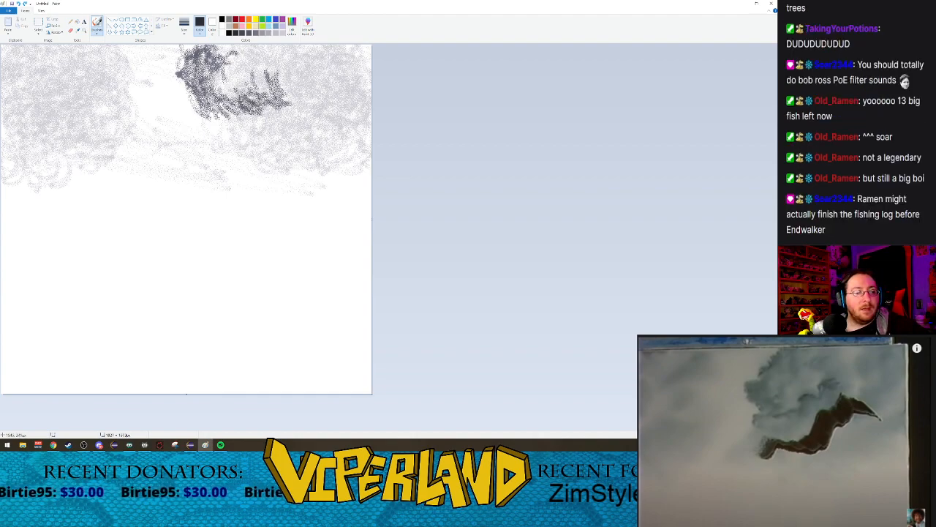
{"action": "left_click_drag", "start_coordinate": [303, 107], "coordinate": [360, 151]}
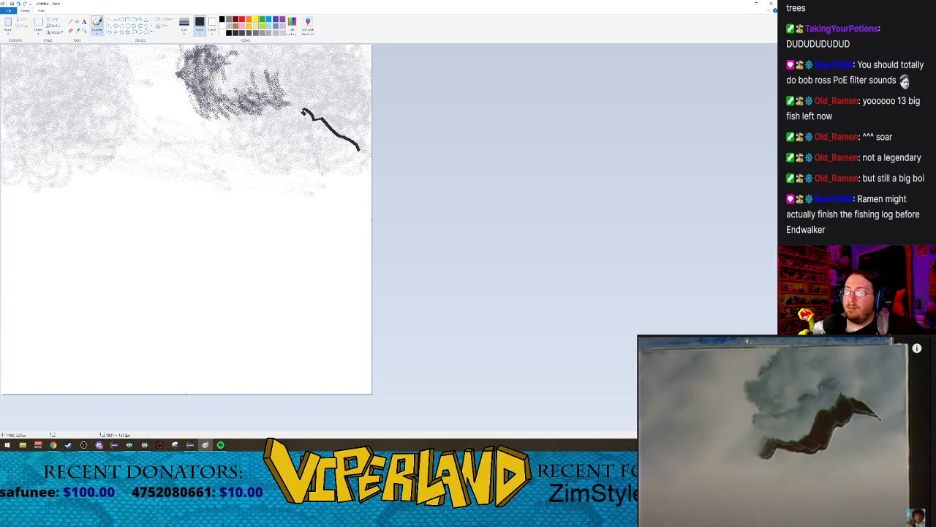
{"action": "left_click_drag", "start_coordinate": [314, 120], "coordinate": [334, 131]}
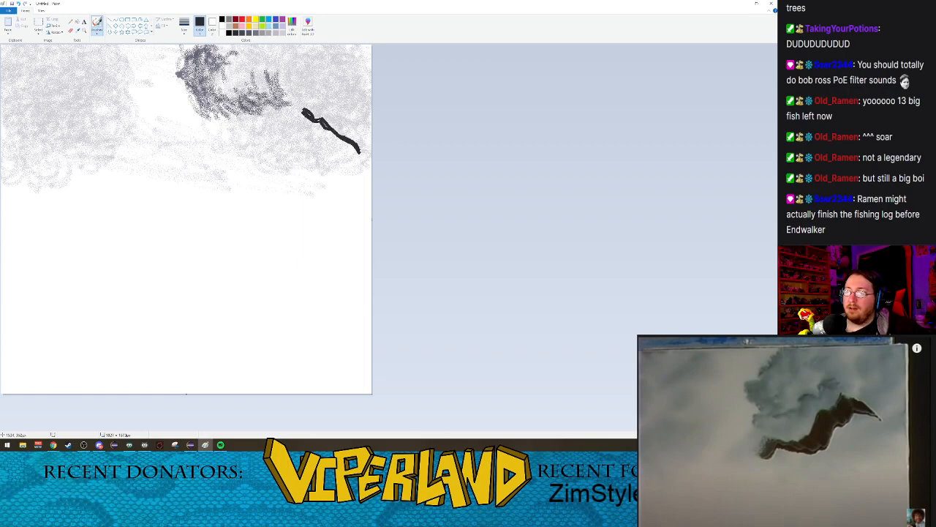
{"action": "left_click_drag", "start_coordinate": [324, 130], "coordinate": [357, 152]}
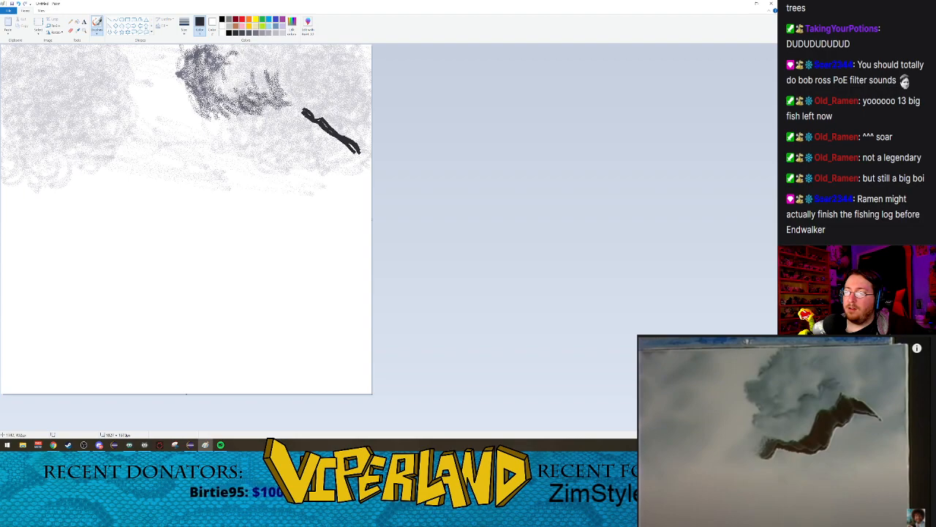
{"action": "left_click_drag", "start_coordinate": [302, 114], "coordinate": [362, 162]}
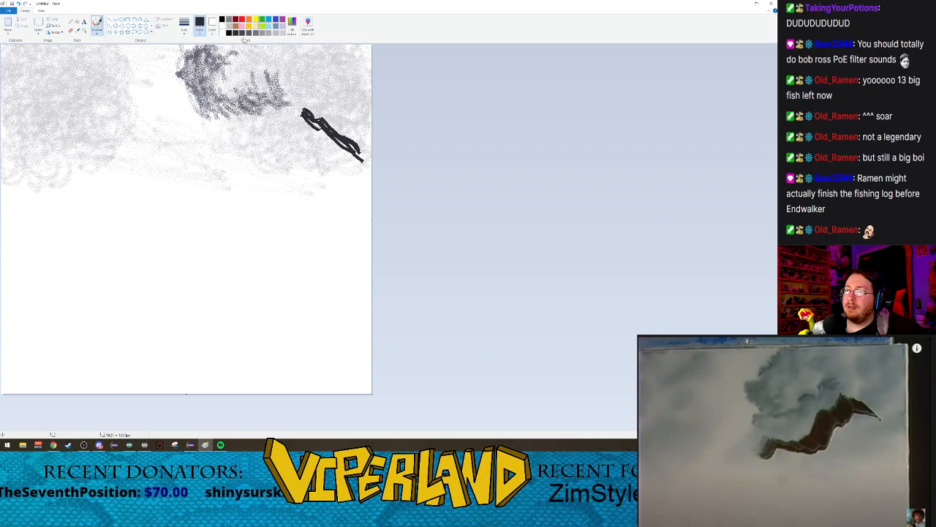
Step: Draw the mountain's jagged left slope down from the peak with Calligraphy brush 2
{"action": "left_click", "coordinate": [95, 34]}
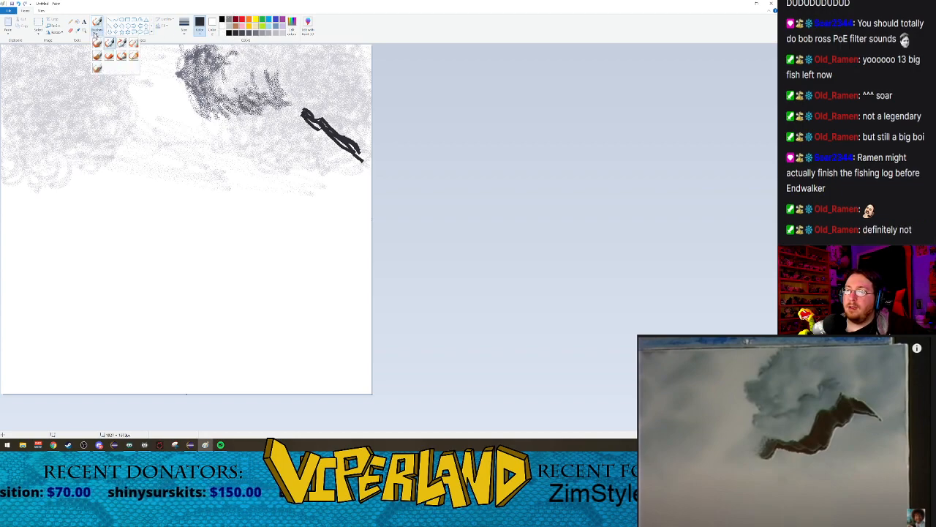
{"action": "left_click", "coordinate": [122, 44]}
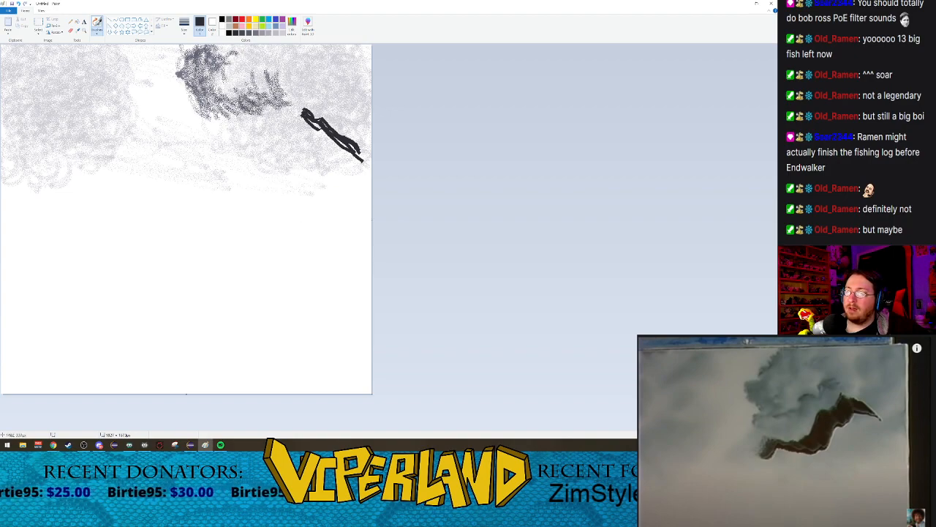
{"action": "mouse_move", "coordinate": [301, 109]}
{"action": "left_mouse_down"}
{"action": "mouse_move", "coordinate": [282, 125]}
{"action": "mouse_move", "coordinate": [287, 145]}
{"action": "left_mouse_up"}
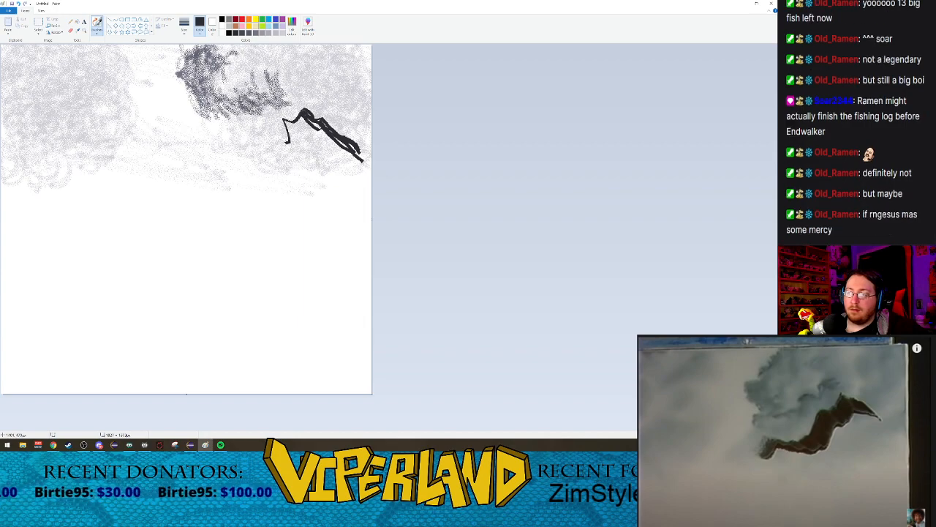
{"action": "key", "text": "ctrl+z"}
{"action": "left_click_drag", "start_coordinate": [301, 111], "coordinate": [237, 167]}
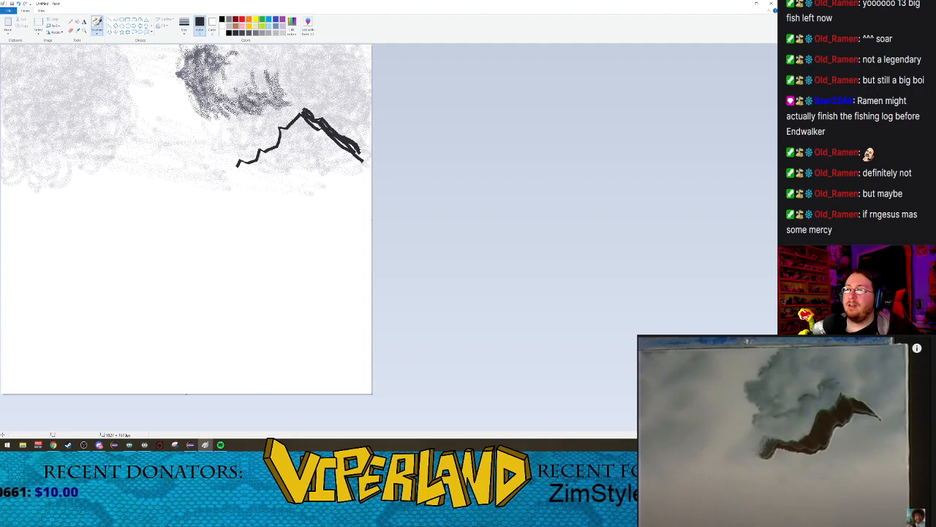
Step: Try test strokes with the Natural pencil and Marker brushes on the empty lower canvas, undoing each one
{"action": "left_click", "coordinate": [183, 25]}
{"action": "left_click", "coordinate": [199, 80]}
{"action": "left_click_drag", "start_coordinate": [199, 73], "coordinate": [180, 74]}
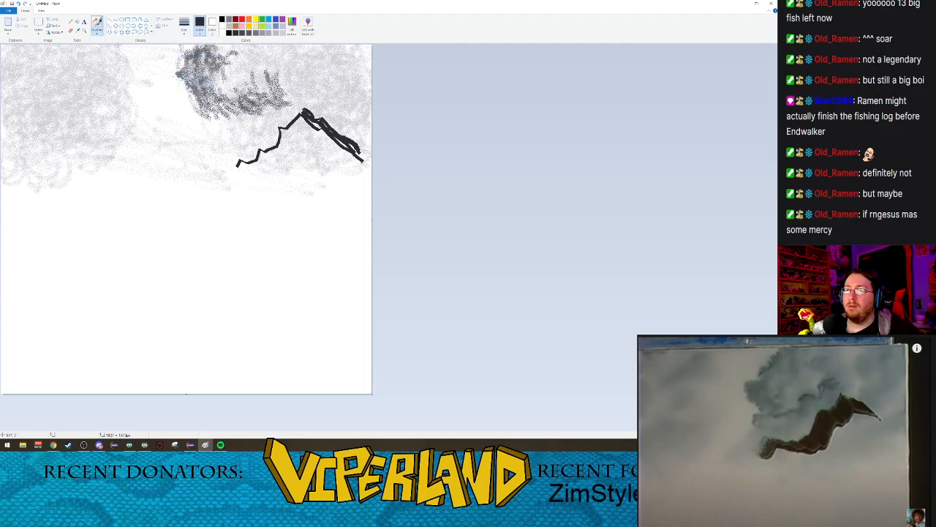
{"action": "left_click", "coordinate": [97, 33]}
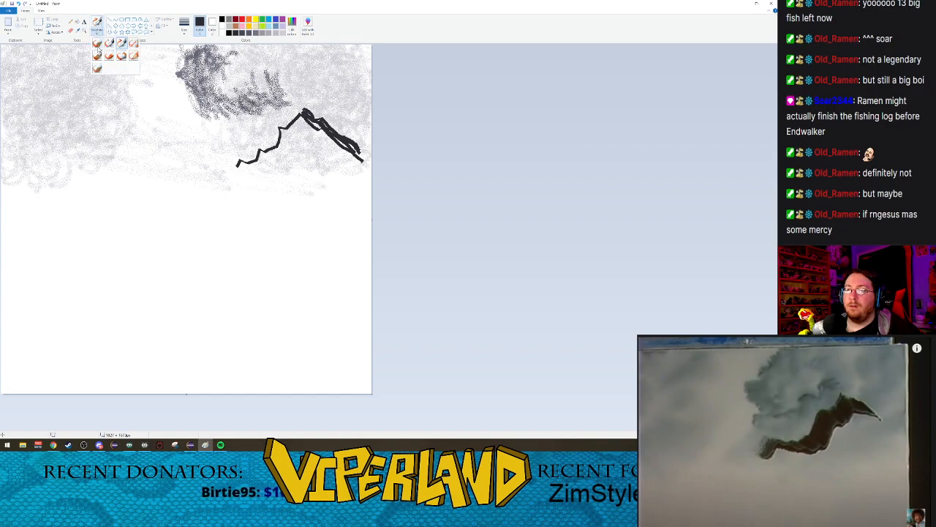
{"action": "left_click", "coordinate": [133, 56]}
{"action": "mouse_move", "coordinate": [258, 240]}
{"action": "left_mouse_down"}
{"action": "mouse_move", "coordinate": [221, 248]}
{"action": "mouse_move", "coordinate": [201, 266]}
{"action": "left_mouse_up"}
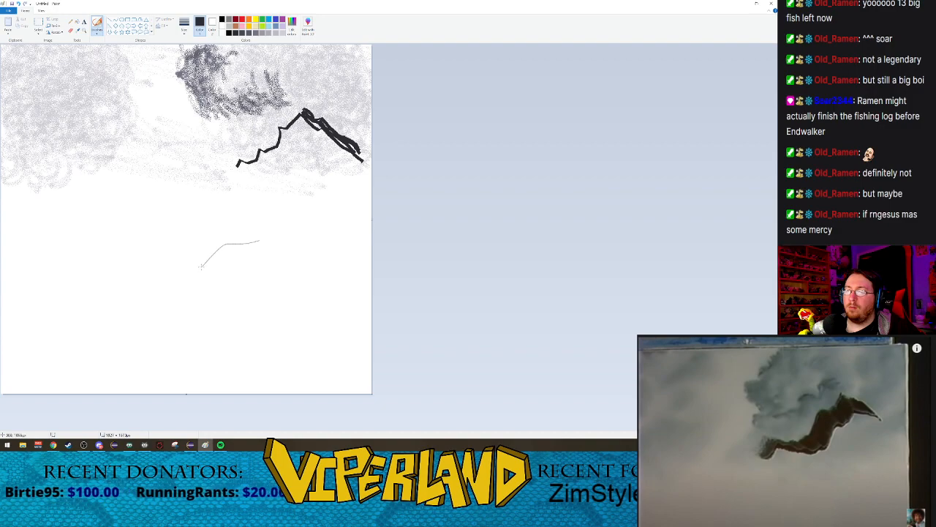
{"action": "key", "text": "ctrl+z"}
{"action": "left_click", "coordinate": [97, 32]}
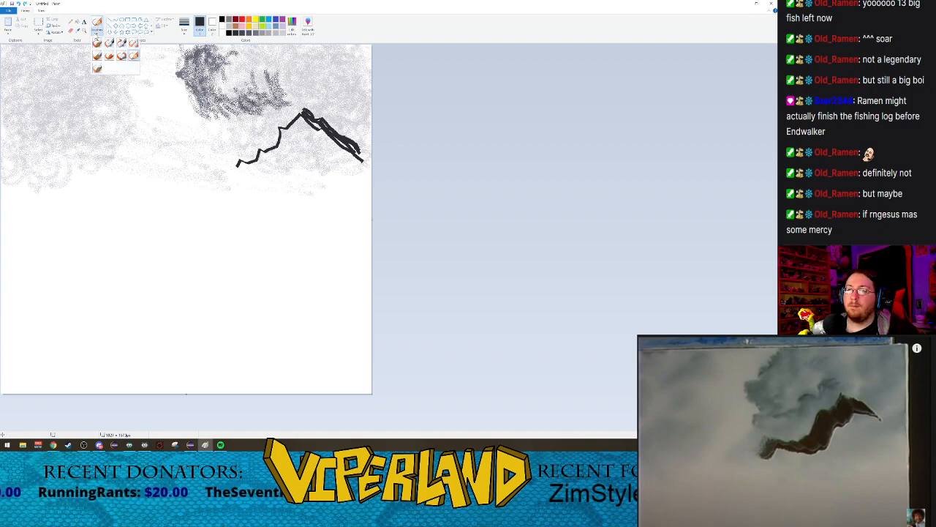
{"action": "left_click", "coordinate": [122, 60]}
{"action": "mouse_move", "coordinate": [256, 252]}
{"action": "left_mouse_down"}
{"action": "mouse_move", "coordinate": [194, 285]}
{"action": "mouse_move", "coordinate": [82, 316]}
{"action": "left_mouse_up"}
{"action": "key", "text": "ctrl+z"}
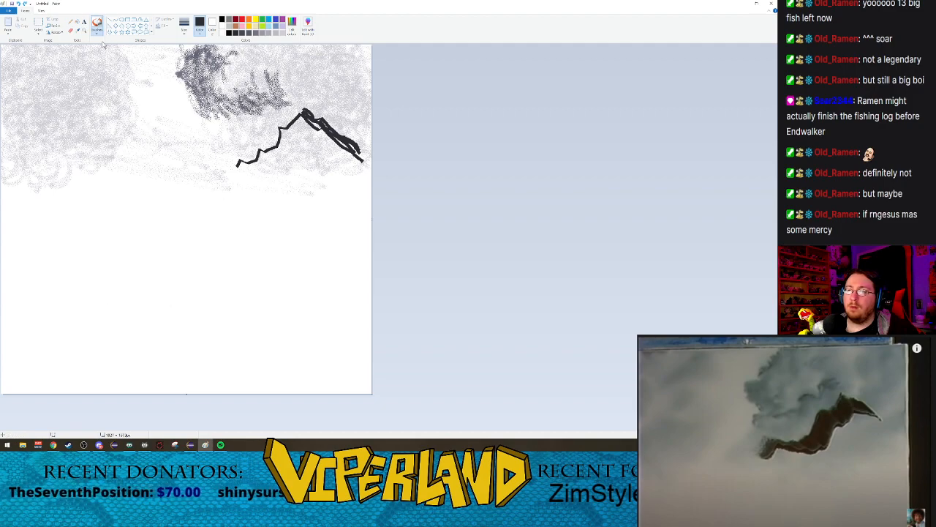
Step: Try Watercolor brush and Oil brush strokes across the empty lower canvas, undoing each one
{"action": "left_click", "coordinate": [96, 32]}
{"action": "left_click", "coordinate": [96, 68]}
{"action": "mouse_move", "coordinate": [276, 226]}
{"action": "left_mouse_down"}
{"action": "mouse_move", "coordinate": [207, 281]}
{"action": "mouse_move", "coordinate": [140, 309]}
{"action": "left_mouse_up"}
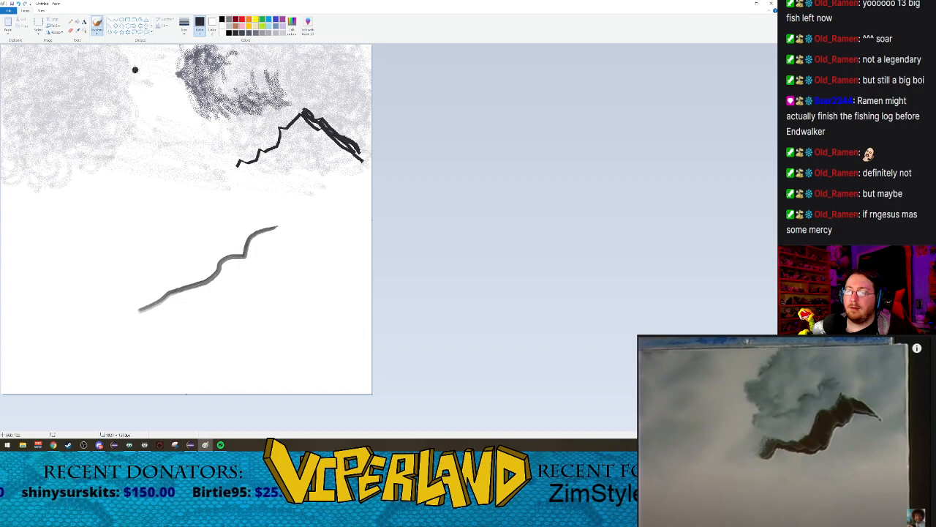
{"action": "key", "text": "ctrl+z"}
{"action": "left_click", "coordinate": [96, 32]}
{"action": "left_click", "coordinate": [96, 68]}
{"action": "mouse_move", "coordinate": [273, 246]}
{"action": "left_mouse_down"}
{"action": "mouse_move", "coordinate": [246, 298]}
{"action": "mouse_move", "coordinate": [119, 331]}
{"action": "left_mouse_up"}
{"action": "key", "text": "ctrl+z"}
{"action": "mouse_move", "coordinate": [149, 266]}
{"action": "left_mouse_down"}
{"action": "mouse_move", "coordinate": [241, 237]}
{"action": "mouse_move", "coordinate": [274, 292]}
{"action": "left_mouse_up"}
{"action": "key", "text": "ctrl+z"}
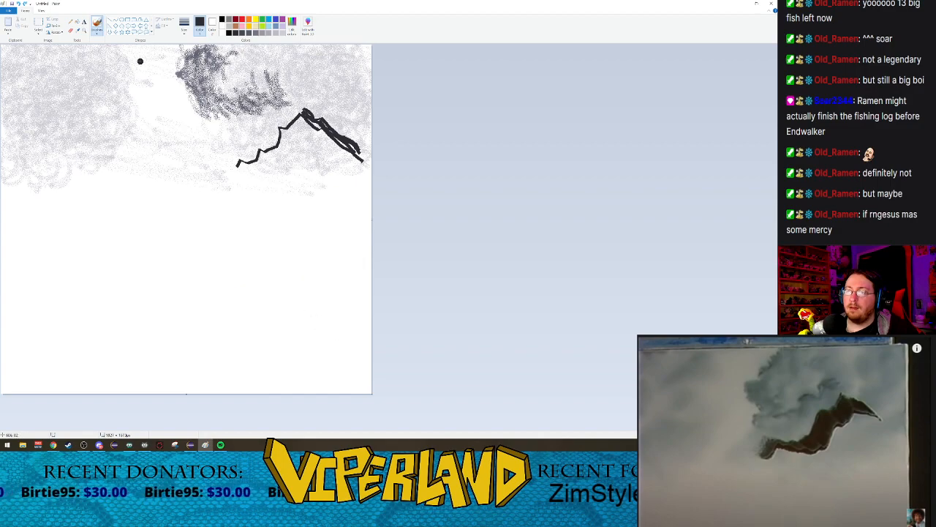
Step: Shade the lower end of the mountain's right slope and the jagged left slope with the Watercolor brush
{"action": "left_click", "coordinate": [96, 31]}
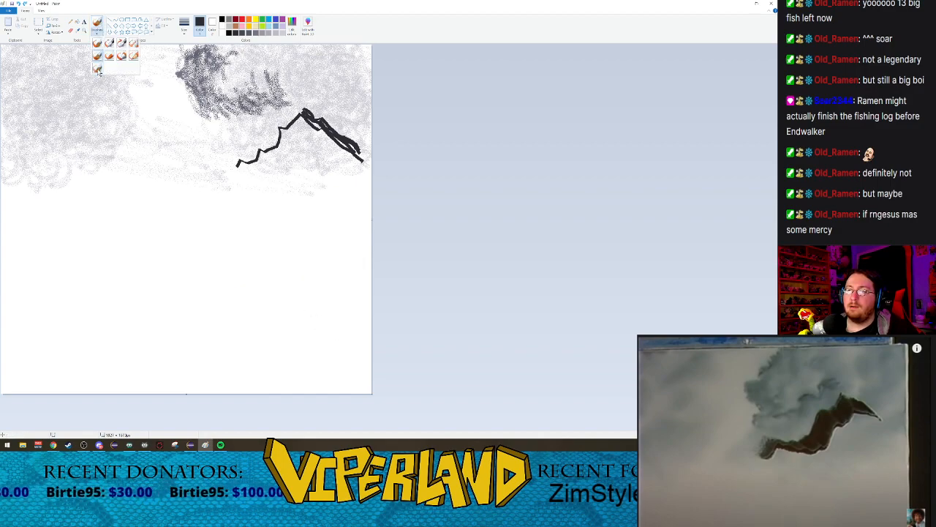
{"action": "left_click", "coordinate": [96, 68]}
{"action": "mouse_move", "coordinate": [120, 239]}
{"action": "left_mouse_down"}
{"action": "mouse_move", "coordinate": [190, 269]}
{"action": "mouse_move", "coordinate": [296, 340]}
{"action": "left_mouse_up"}
{"action": "key", "text": "ctrl+z"}
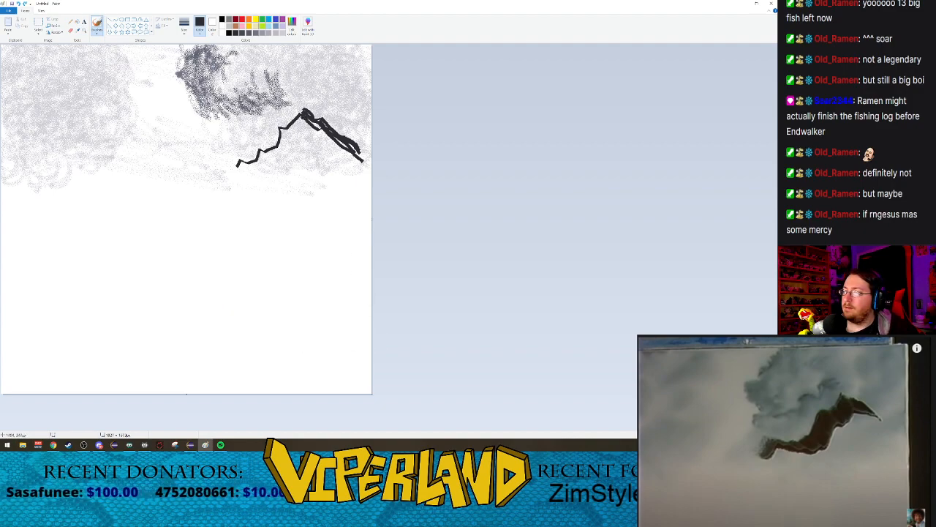
{"action": "left_click_drag", "start_coordinate": [349, 154], "coordinate": [369, 167]}
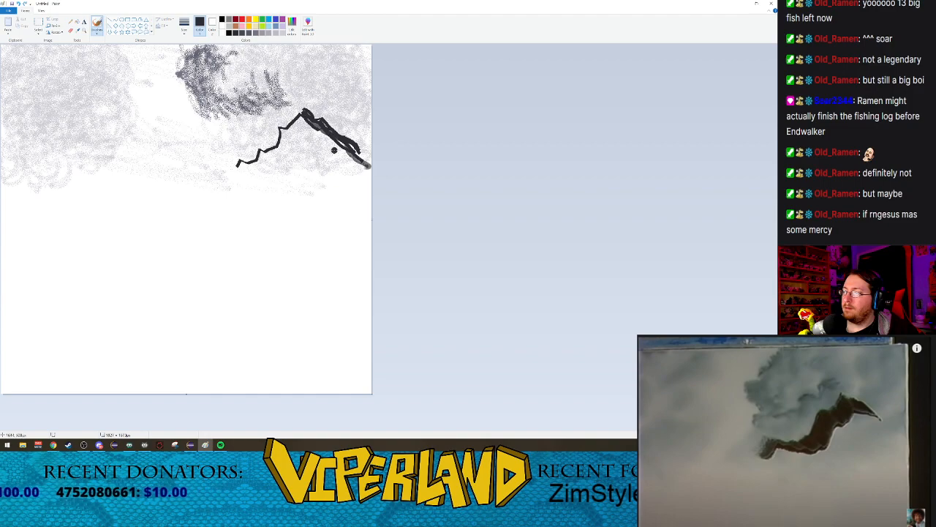
{"action": "left_click_drag", "start_coordinate": [270, 146], "coordinate": [240, 165]}
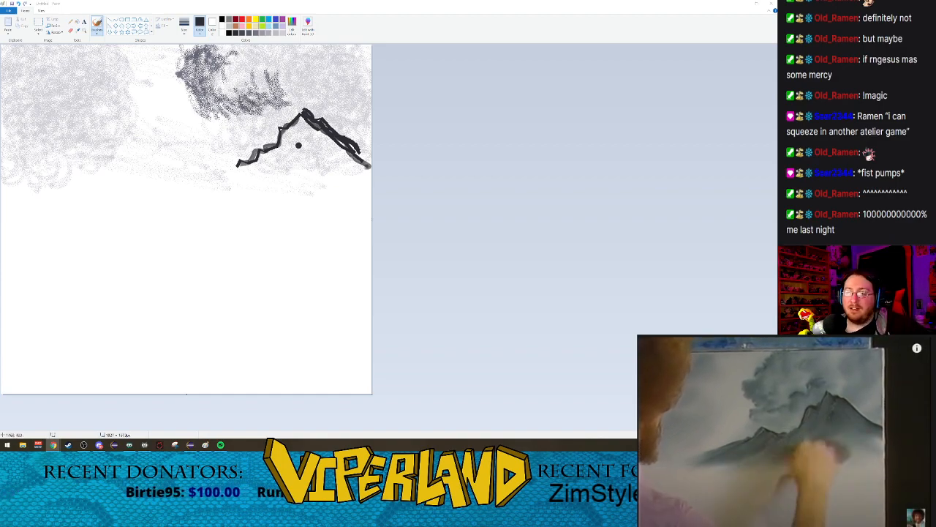
Step: Shade the mountain's right face with slanting near-black Watercolor brush strokes below the right slope
{"action": "left_click", "coordinate": [95, 32]}
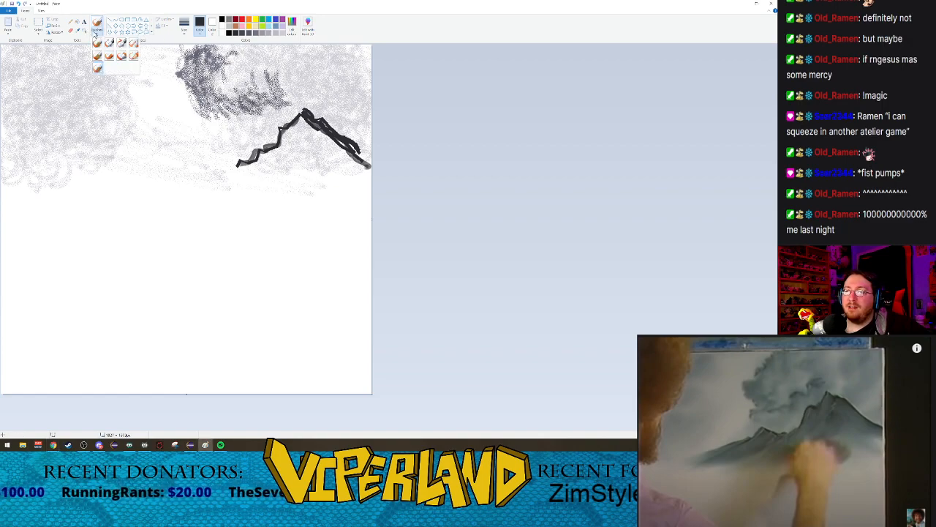
{"action": "left_click", "coordinate": [97, 67]}
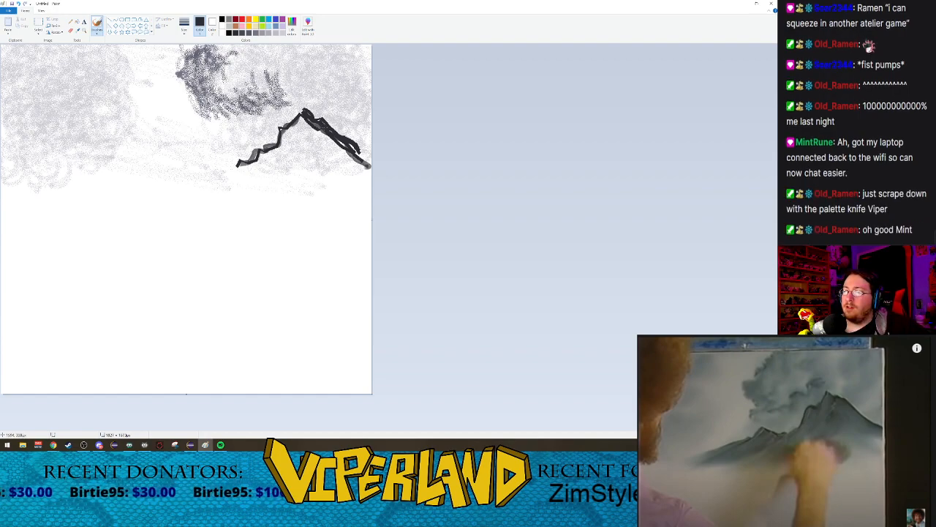
{"action": "left_click_drag", "start_coordinate": [338, 142], "coordinate": [366, 167]}
{"action": "left_click_drag", "start_coordinate": [324, 131], "coordinate": [359, 170]}
{"action": "left_click_drag", "start_coordinate": [320, 131], "coordinate": [360, 176]}
{"action": "left_click_drag", "start_coordinate": [322, 136], "coordinate": [347, 172]}
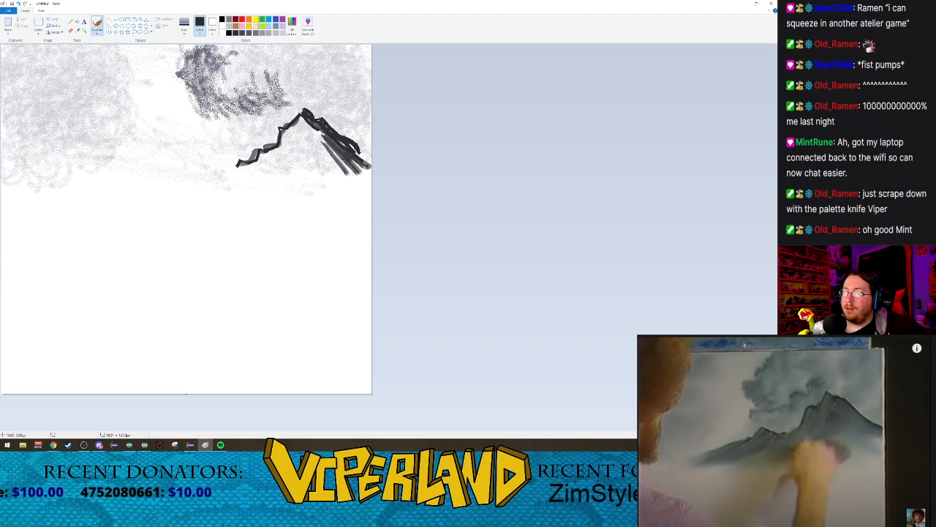
{"action": "left_click_drag", "start_coordinate": [324, 139], "coordinate": [351, 178]}
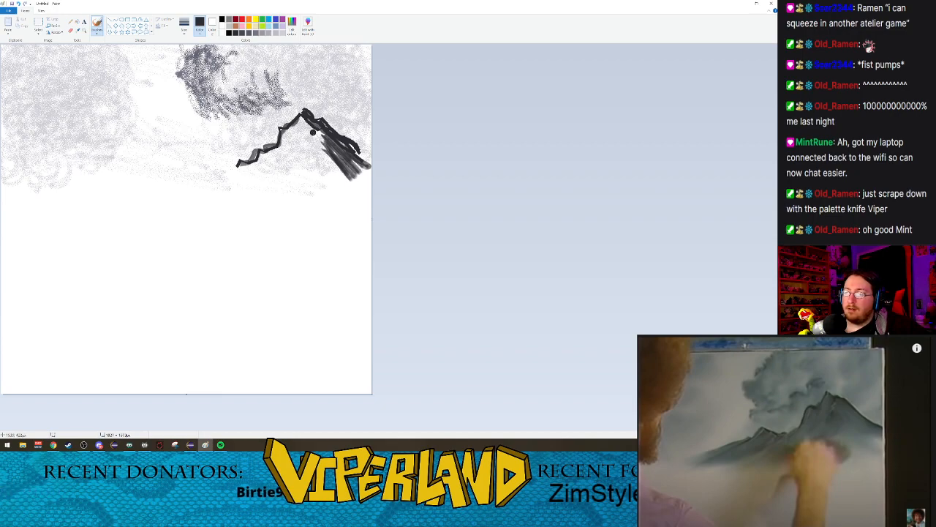
Step: Fill the mountain's centre and its left foothill with near-black downward strokes beneath the jagged left slope
{"action": "mouse_move", "coordinate": [323, 149]}
{"action": "left_mouse_down"}
{"action": "mouse_move", "coordinate": [306, 168]}
{"action": "mouse_move", "coordinate": [322, 144]}
{"action": "mouse_move", "coordinate": [301, 166]}
{"action": "mouse_move", "coordinate": [319, 132]}
{"action": "mouse_move", "coordinate": [296, 155]}
{"action": "mouse_move", "coordinate": [313, 135]}
{"action": "mouse_move", "coordinate": [320, 152]}
{"action": "mouse_move", "coordinate": [310, 173]}
{"action": "mouse_move", "coordinate": [313, 138]}
{"action": "left_mouse_up"}
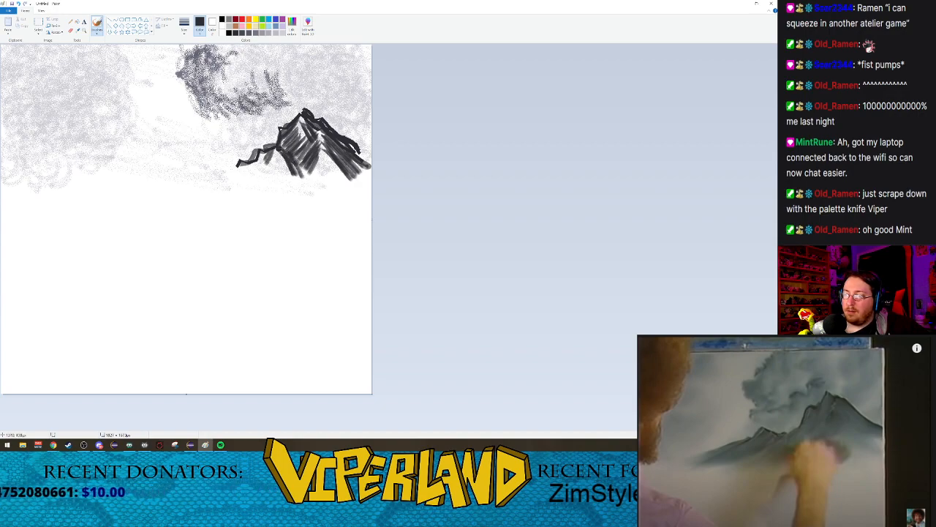
{"action": "mouse_move", "coordinate": [277, 157]}
{"action": "left_mouse_down"}
{"action": "mouse_move", "coordinate": [269, 175]}
{"action": "mouse_move", "coordinate": [286, 177]}
{"action": "left_mouse_up"}
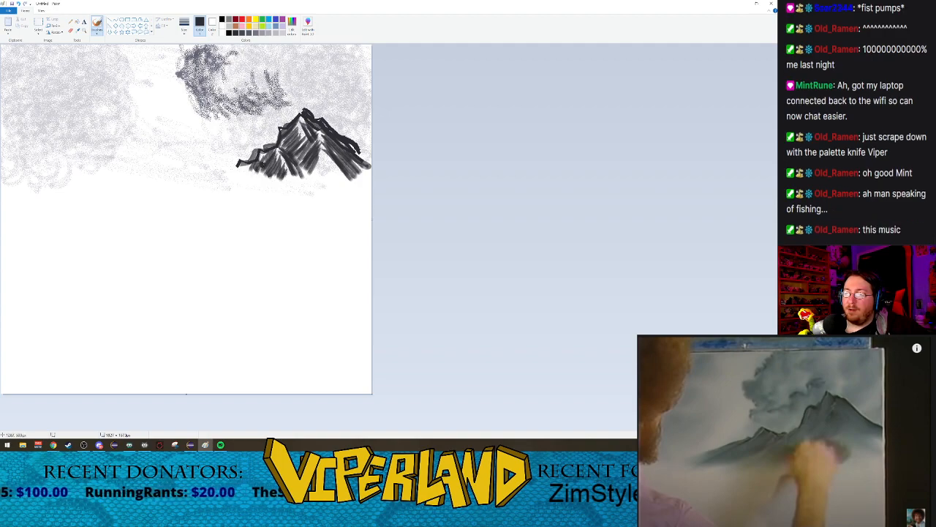
{"action": "mouse_move", "coordinate": [246, 164]}
{"action": "left_mouse_down"}
{"action": "mouse_move", "coordinate": [256, 173]}
{"action": "mouse_move", "coordinate": [237, 173]}
{"action": "left_mouse_up"}
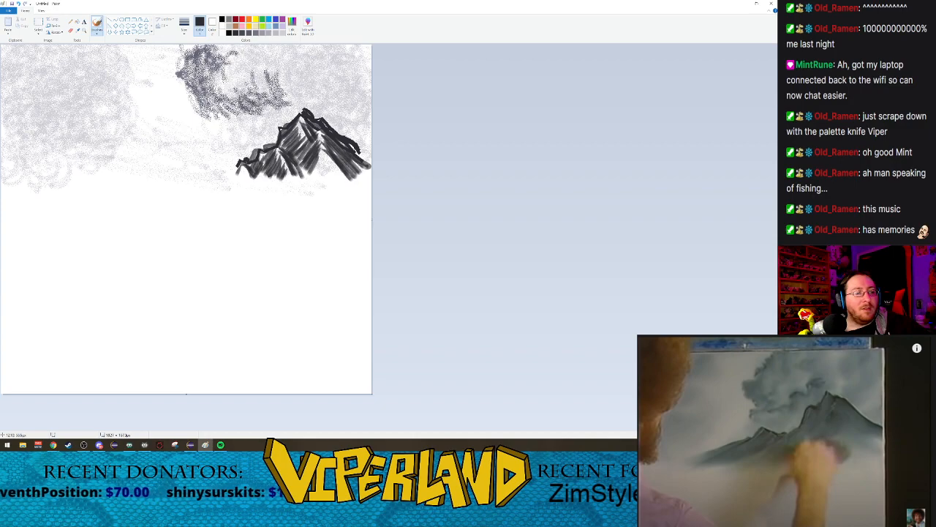
{"action": "left_click_drag", "start_coordinate": [241, 168], "coordinate": [244, 180]}
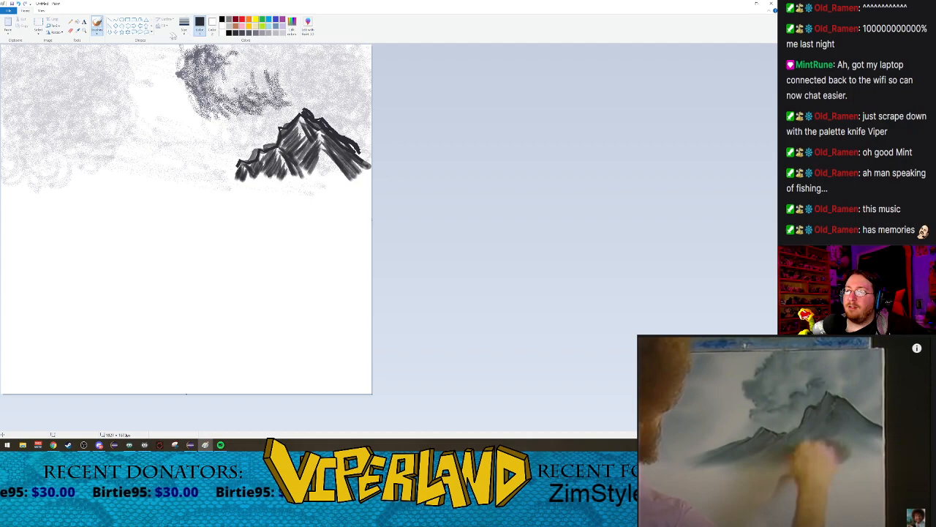
Step: Spray dark grey Airbrush texture to fill the dark cloud and extend it down to the mountain's left slope
{"action": "left_click", "coordinate": [249, 33]}
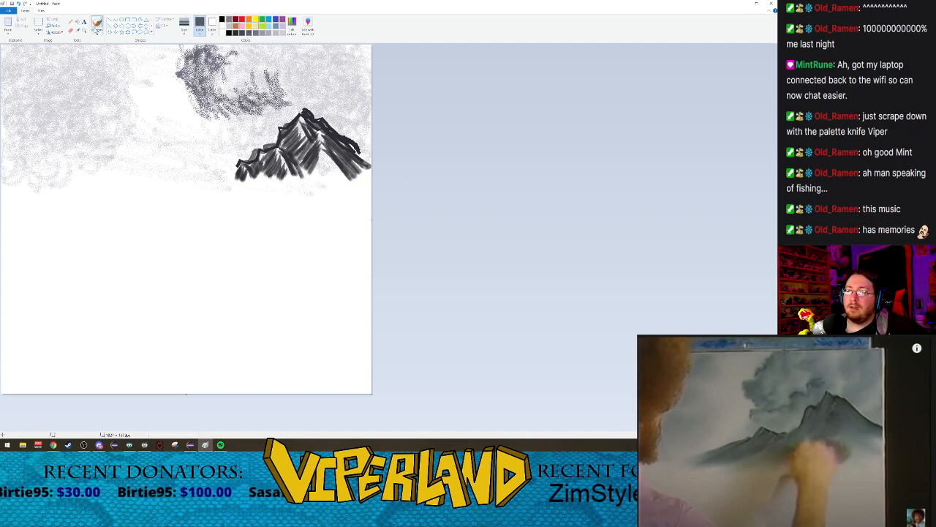
{"action": "left_click", "coordinate": [97, 30]}
{"action": "left_click", "coordinate": [133, 44]}
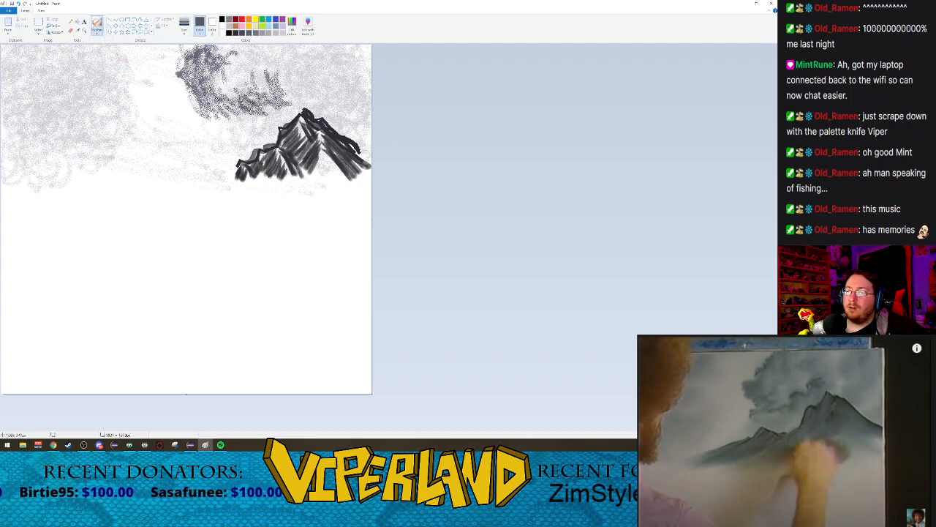
{"action": "mouse_move", "coordinate": [282, 119]}
{"action": "left_mouse_down"}
{"action": "mouse_move", "coordinate": [290, 110]}
{"action": "mouse_move", "coordinate": [275, 112]}
{"action": "mouse_move", "coordinate": [300, 108]}
{"action": "mouse_move", "coordinate": [304, 94]}
{"action": "mouse_move", "coordinate": [268, 114]}
{"action": "mouse_move", "coordinate": [268, 92]}
{"action": "mouse_move", "coordinate": [275, 129]}
{"action": "mouse_move", "coordinate": [262, 114]}
{"action": "mouse_move", "coordinate": [264, 94]}
{"action": "mouse_move", "coordinate": [252, 95]}
{"action": "left_mouse_up"}
{"action": "mouse_move", "coordinate": [274, 137]}
{"action": "left_mouse_down"}
{"action": "mouse_move", "coordinate": [259, 92]}
{"action": "mouse_move", "coordinate": [248, 101]}
{"action": "mouse_move", "coordinate": [274, 98]}
{"action": "mouse_move", "coordinate": [250, 85]}
{"action": "mouse_move", "coordinate": [279, 87]}
{"action": "mouse_move", "coordinate": [234, 66]}
{"action": "mouse_move", "coordinate": [248, 95]}
{"action": "mouse_move", "coordinate": [242, 88]}
{"action": "mouse_move", "coordinate": [250, 88]}
{"action": "left_mouse_up"}
{"action": "mouse_move", "coordinate": [221, 54]}
{"action": "left_mouse_down"}
{"action": "mouse_move", "coordinate": [210, 48]}
{"action": "mouse_move", "coordinate": [247, 46]}
{"action": "mouse_move", "coordinate": [261, 92]}
{"action": "mouse_move", "coordinate": [253, 83]}
{"action": "mouse_move", "coordinate": [255, 72]}
{"action": "mouse_move", "coordinate": [277, 86]}
{"action": "mouse_move", "coordinate": [247, 42]}
{"action": "mouse_move", "coordinate": [251, 109]}
{"action": "mouse_move", "coordinate": [221, 74]}
{"action": "mouse_move", "coordinate": [236, 125]}
{"action": "mouse_move", "coordinate": [231, 95]}
{"action": "mouse_move", "coordinate": [256, 112]}
{"action": "left_mouse_up"}
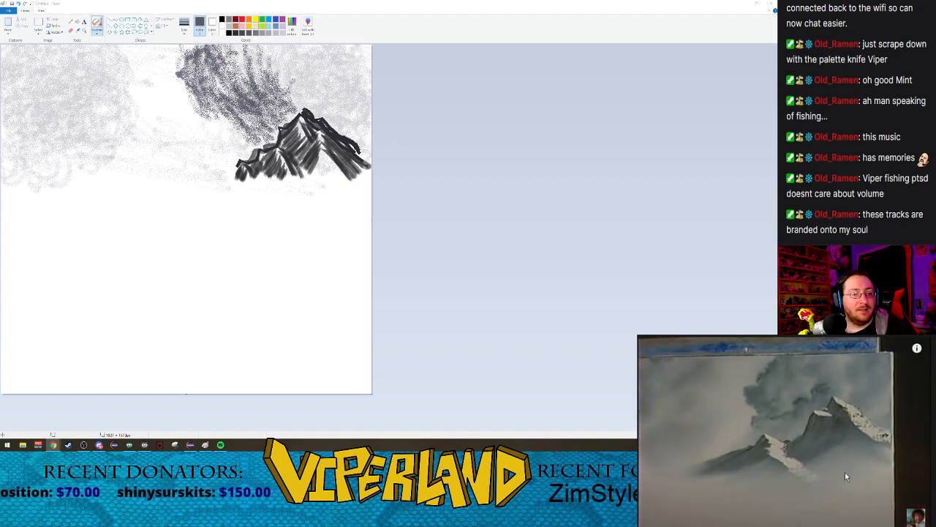
Step: Pause the reference video and extend the shading at the mountain's lower centre with dark grey Watercolor brush strokes
{"action": "left_click", "coordinate": [846, 474]}
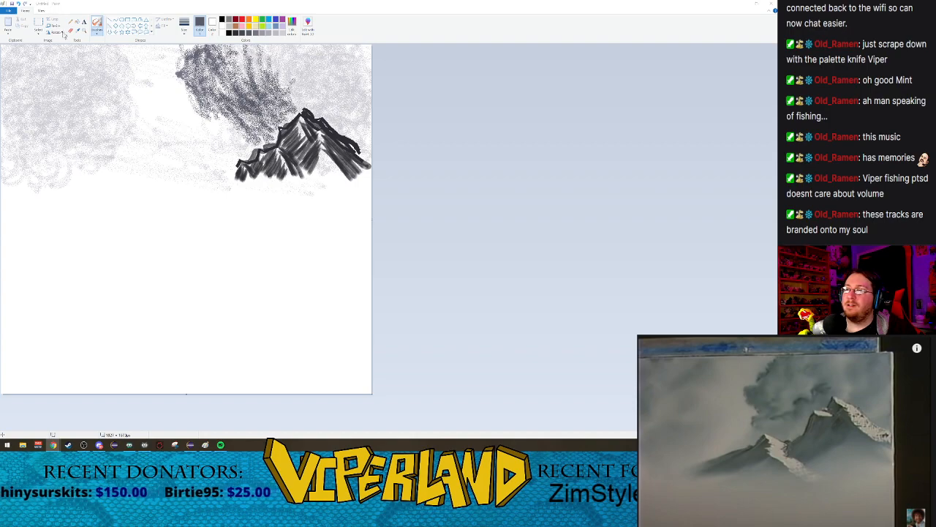
{"action": "left_click", "coordinate": [96, 33]}
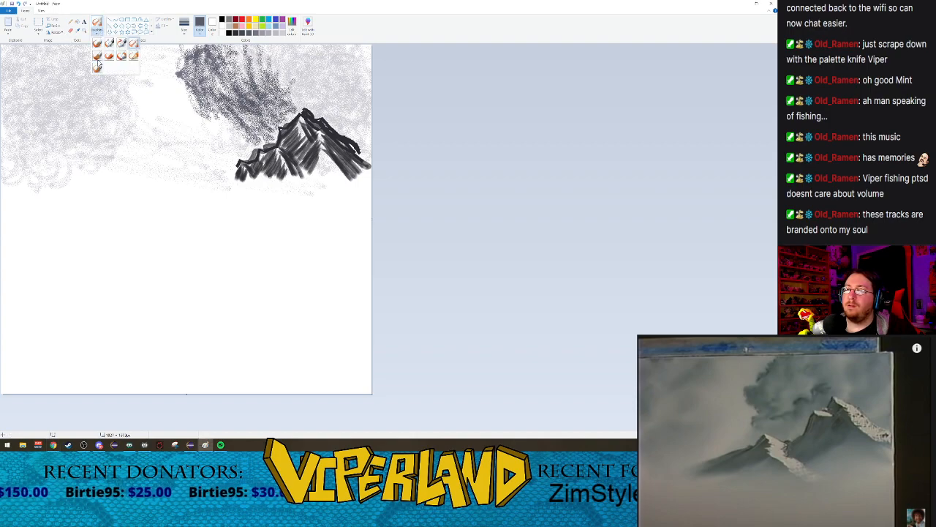
{"action": "left_click", "coordinate": [98, 66]}
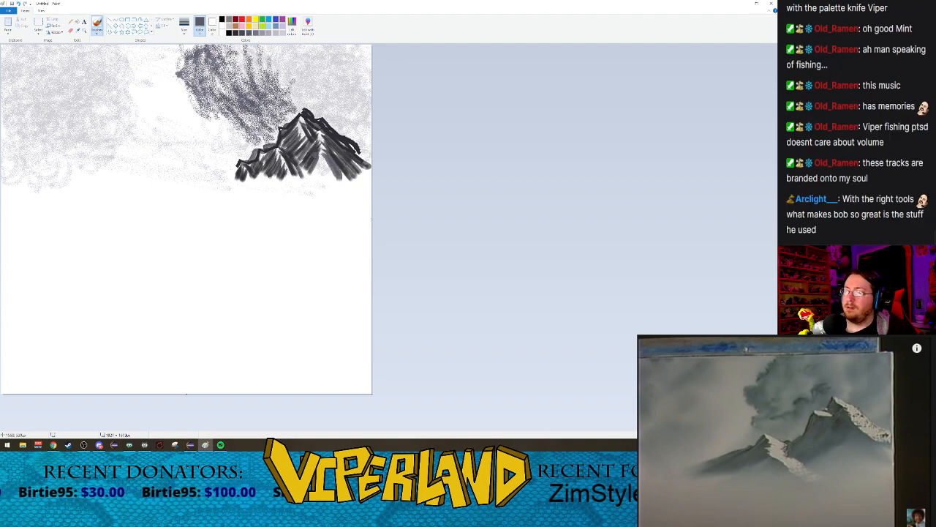
{"action": "left_click", "coordinate": [240, 34]}
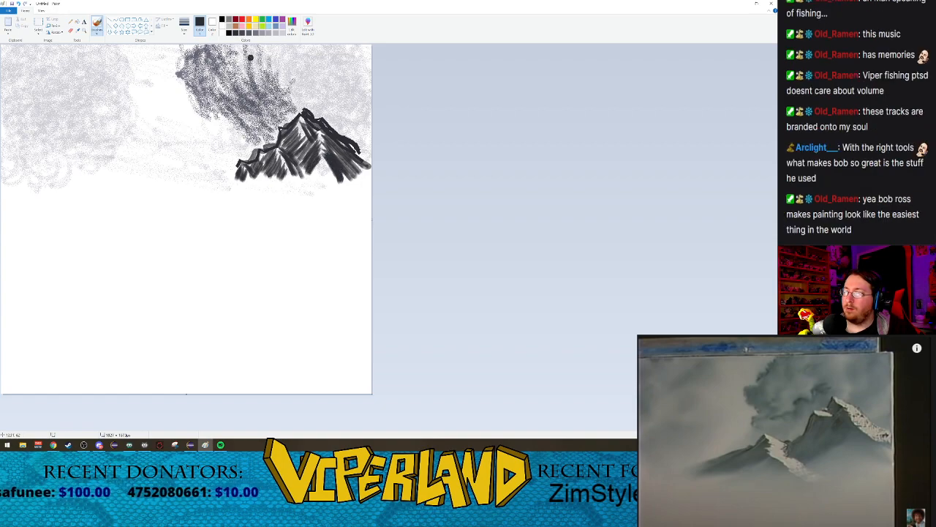
{"action": "left_click", "coordinate": [244, 34]}
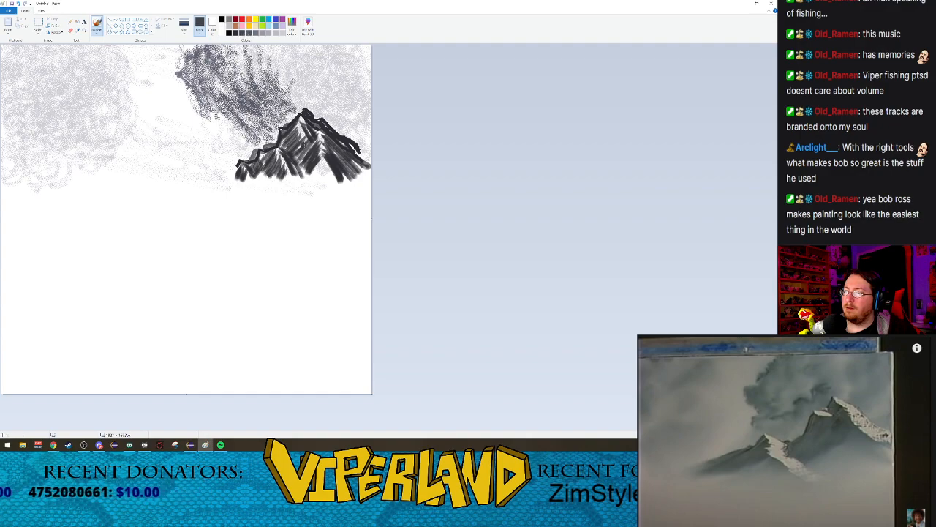
{"action": "mouse_move", "coordinate": [318, 167]}
{"action": "left_mouse_down"}
{"action": "mouse_move", "coordinate": [324, 159]}
{"action": "mouse_move", "coordinate": [330, 191]}
{"action": "left_mouse_up"}
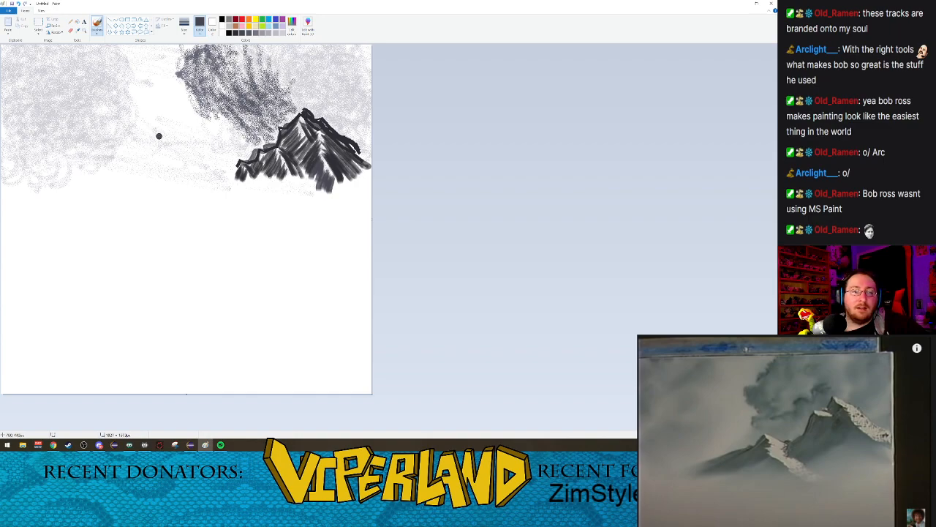
Step: Paint light grey snow highlights along the mountain's ridges and left foothill with Calligraphy brush 1 at the thickest size
{"action": "left_click", "coordinate": [184, 25]}
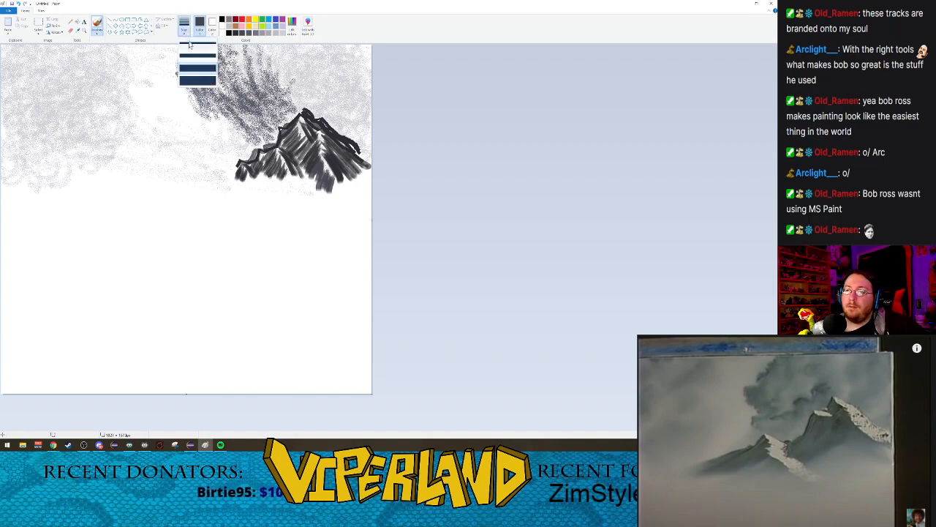
{"action": "left_click", "coordinate": [177, 73]}
{"action": "left_click", "coordinate": [97, 33]}
{"action": "left_click", "coordinate": [101, 58]}
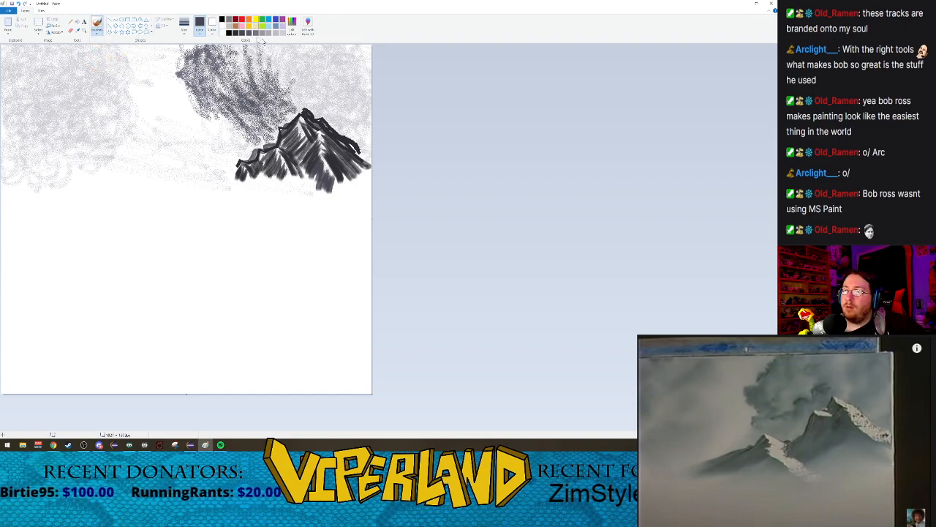
{"action": "left_click", "coordinate": [282, 34]}
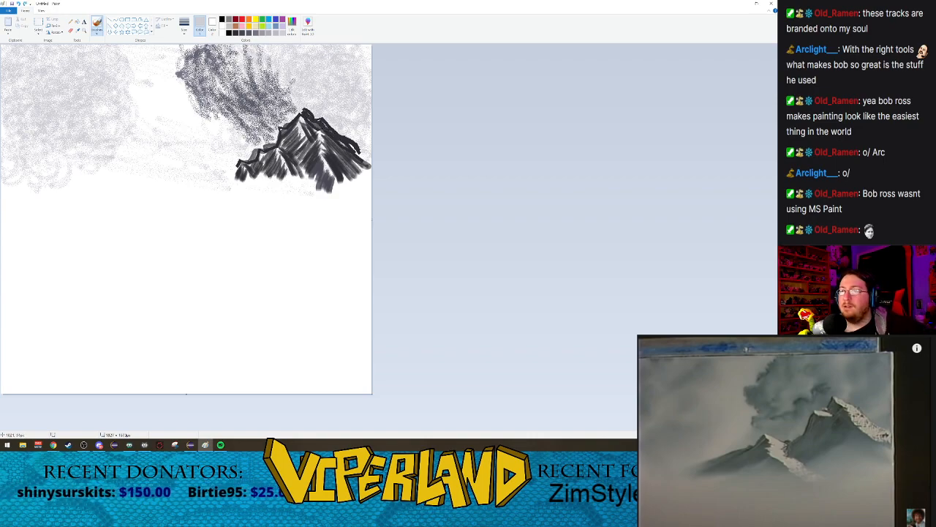
{"action": "left_click", "coordinate": [184, 29]}
{"action": "left_click", "coordinate": [196, 80]}
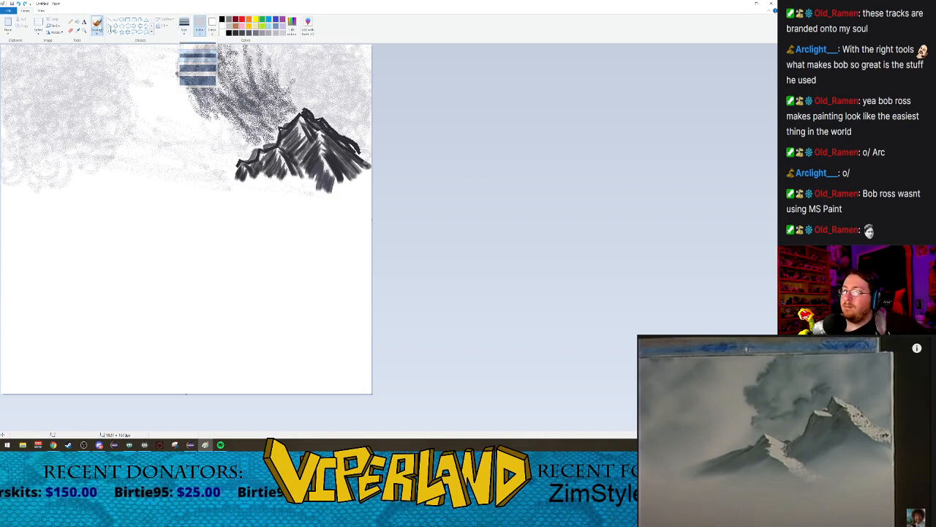
{"action": "left_click", "coordinate": [97, 31]}
{"action": "left_click", "coordinate": [109, 43]}
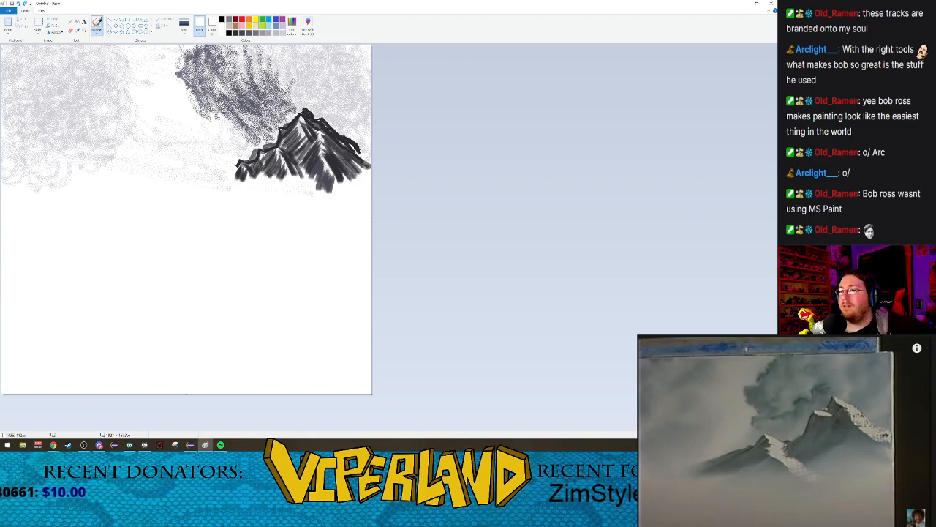
{"action": "left_click", "coordinate": [282, 34]}
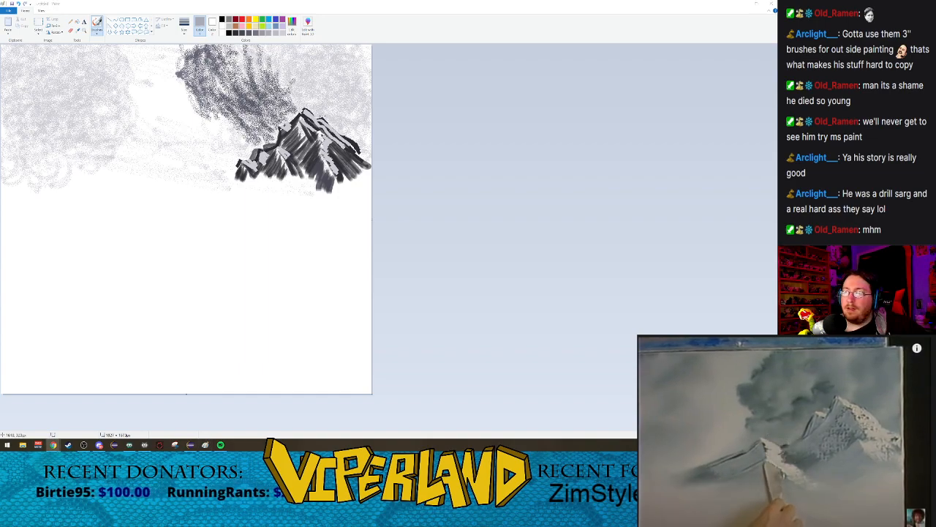
Step: Switch from the calligraphy brush and cover the mountain's faces with soft light grey strokes following the slopes
{"action": "left_click", "coordinate": [96, 32]}
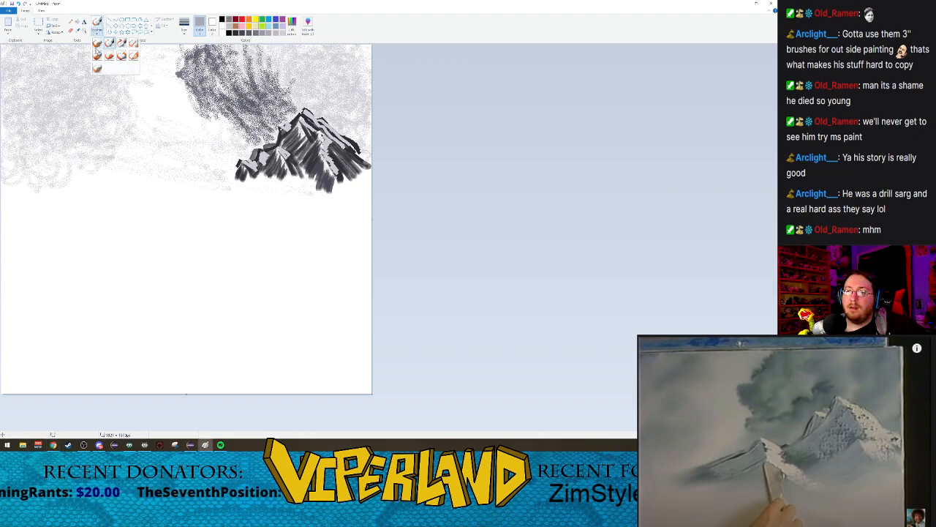
{"action": "left_click", "coordinate": [97, 43]}
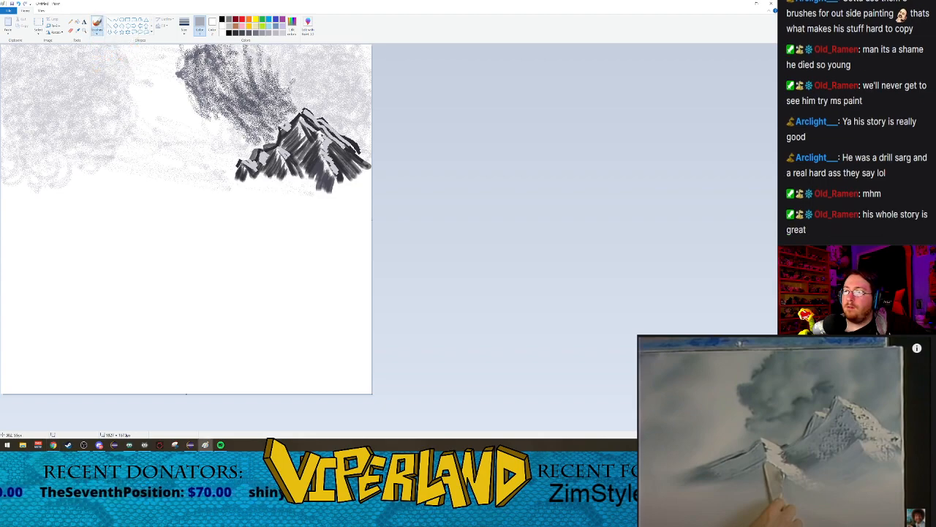
{"action": "left_click", "coordinate": [185, 33]}
{"action": "left_click", "coordinate": [195, 71]}
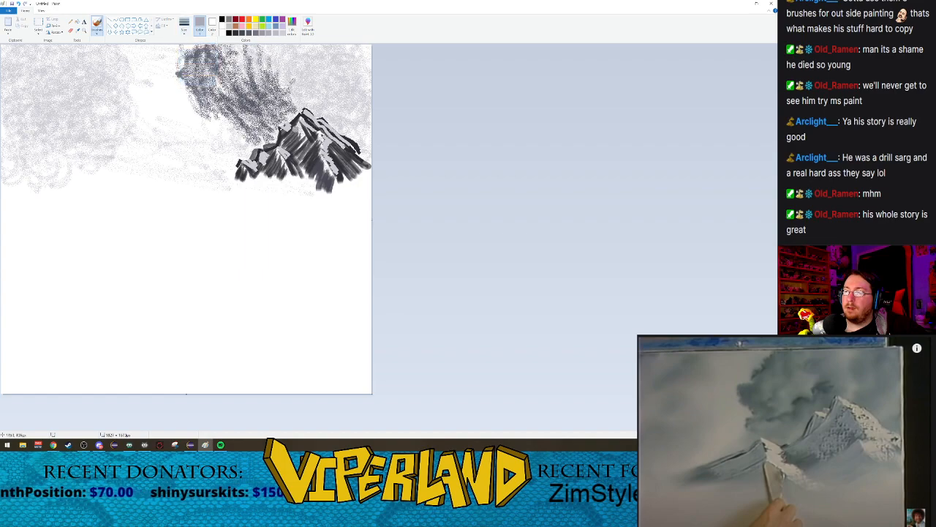
{"action": "mouse_move", "coordinate": [299, 123]}
{"action": "left_mouse_down"}
{"action": "mouse_move", "coordinate": [283, 138]}
{"action": "mouse_move", "coordinate": [308, 168]}
{"action": "mouse_move", "coordinate": [265, 171]}
{"action": "mouse_move", "coordinate": [275, 180]}
{"action": "mouse_move", "coordinate": [235, 173]}
{"action": "left_mouse_up"}
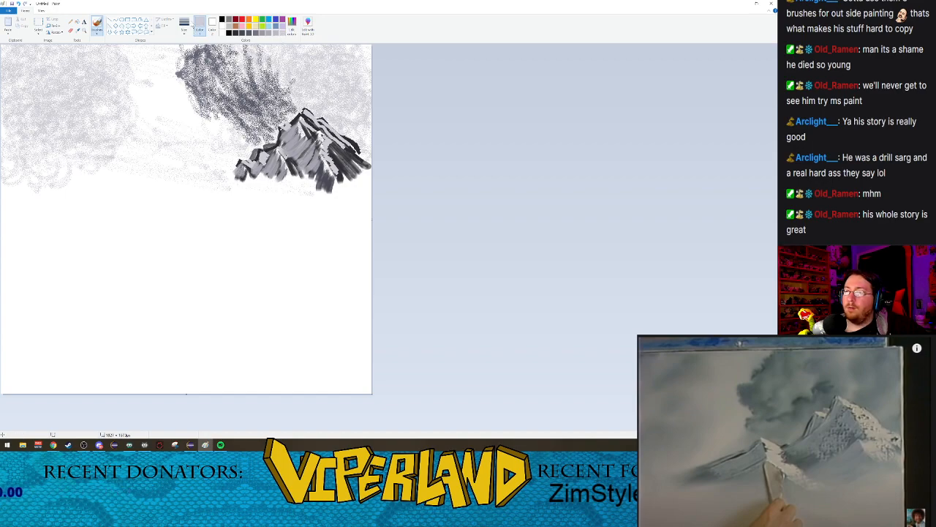
{"action": "left_click", "coordinate": [185, 31]}
{"action": "left_click", "coordinate": [198, 71]}
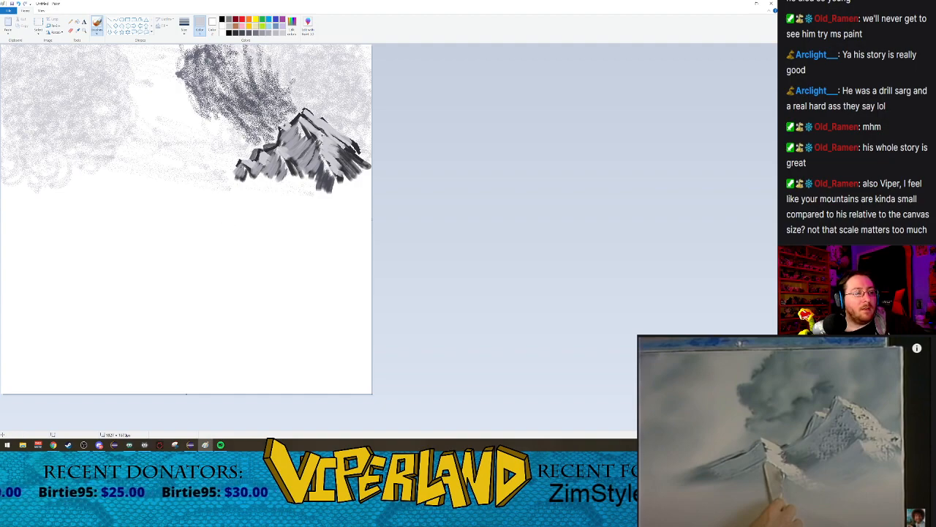
Step: Play more of the reference video and paint dark grey strokes extending the left foothill down and outward
{"action": "left_click", "coordinate": [705, 438]}
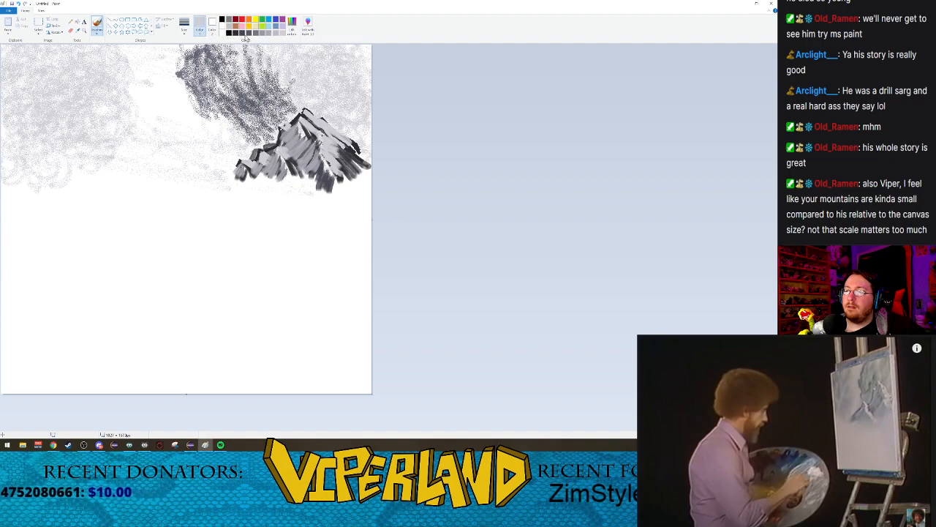
{"action": "left_click", "coordinate": [183, 24]}
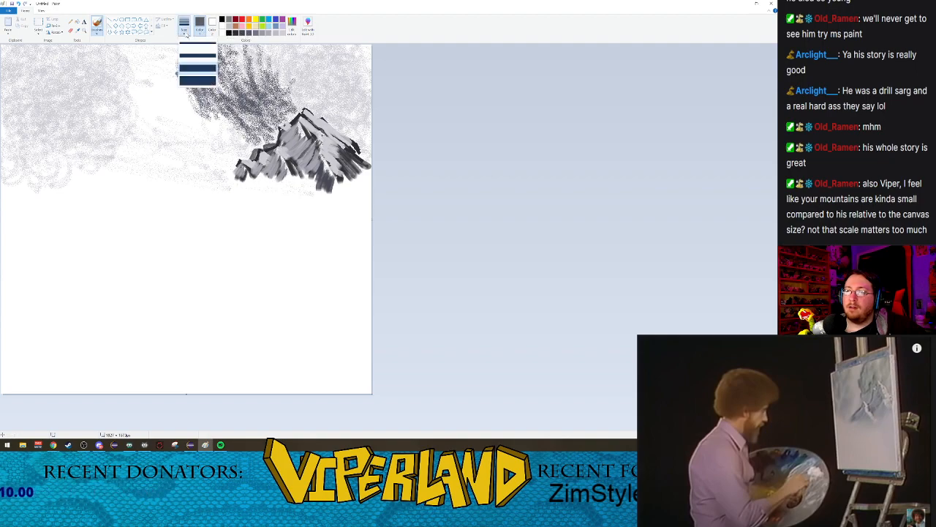
{"action": "left_click", "coordinate": [198, 68]}
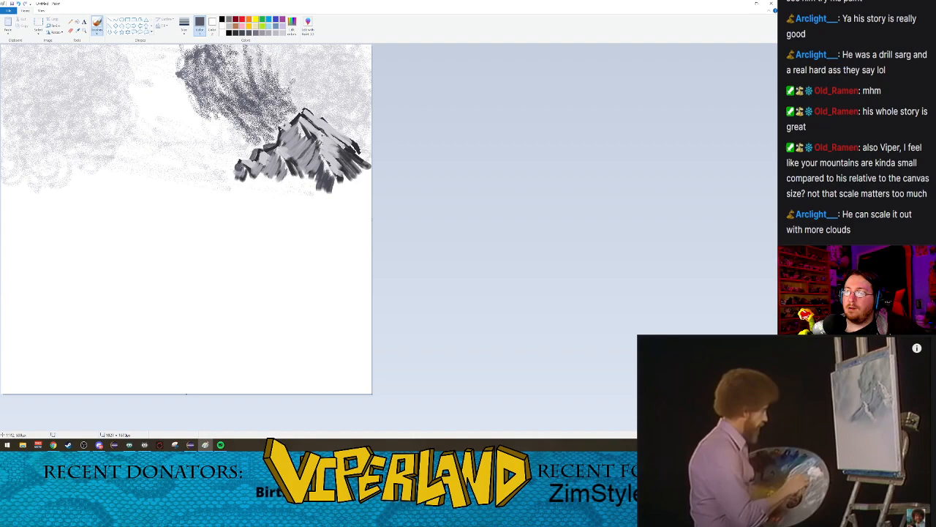
{"action": "left_click_drag", "start_coordinate": [237, 162], "coordinate": [219, 195]}
{"action": "left_click", "coordinate": [242, 33]}
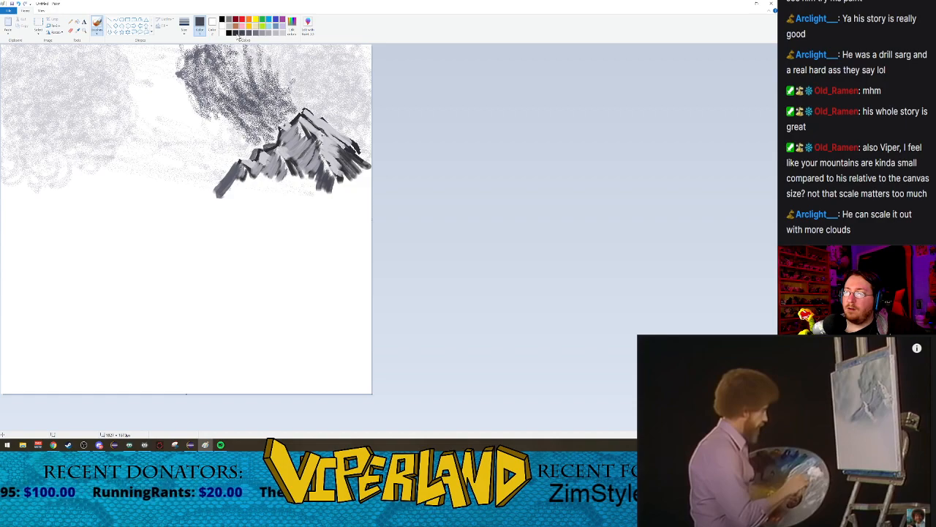
{"action": "left_click_drag", "start_coordinate": [241, 164], "coordinate": [216, 198]}
{"action": "mouse_move", "coordinate": [244, 166]}
{"action": "left_mouse_down"}
{"action": "mouse_move", "coordinate": [221, 194]}
{"action": "mouse_move", "coordinate": [232, 180]}
{"action": "mouse_move", "coordinate": [209, 194]}
{"action": "mouse_move", "coordinate": [220, 188]}
{"action": "mouse_move", "coordinate": [216, 207]}
{"action": "mouse_move", "coordinate": [241, 185]}
{"action": "mouse_move", "coordinate": [218, 221]}
{"action": "mouse_move", "coordinate": [252, 181]}
{"action": "mouse_move", "coordinate": [238, 212]}
{"action": "mouse_move", "coordinate": [256, 179]}
{"action": "mouse_move", "coordinate": [229, 226]}
{"action": "left_mouse_up"}
Step: Extend the middle of the mountain's base downward with broad dark grey strokes
{"action": "mouse_move", "coordinate": [251, 191]}
{"action": "left_mouse_down"}
{"action": "mouse_move", "coordinate": [234, 223]}
{"action": "mouse_move", "coordinate": [266, 198]}
{"action": "mouse_move", "coordinate": [277, 227]}
{"action": "mouse_move", "coordinate": [285, 209]}
{"action": "left_mouse_up"}
{"action": "mouse_move", "coordinate": [261, 166]}
{"action": "left_mouse_down"}
{"action": "mouse_move", "coordinate": [290, 212]}
{"action": "mouse_move", "coordinate": [307, 220]}
{"action": "left_mouse_up"}
{"action": "mouse_move", "coordinate": [284, 173]}
{"action": "left_mouse_down"}
{"action": "mouse_move", "coordinate": [328, 222]}
{"action": "mouse_move", "coordinate": [320, 198]}
{"action": "mouse_move", "coordinate": [329, 218]}
{"action": "mouse_move", "coordinate": [317, 227]}
{"action": "left_mouse_up"}
{"action": "mouse_move", "coordinate": [285, 191]}
{"action": "left_mouse_down"}
{"action": "mouse_move", "coordinate": [306, 223]}
{"action": "mouse_move", "coordinate": [299, 217]}
{"action": "mouse_move", "coordinate": [289, 237]}
{"action": "left_mouse_up"}
{"action": "left_click_drag", "start_coordinate": [256, 173], "coordinate": [290, 229]}
Step: Extend the right side of the mountain's base down to the canvas edge with broad dark grey strokes
{"action": "mouse_move", "coordinate": [334, 183]}
{"action": "left_mouse_down"}
{"action": "mouse_move", "coordinate": [328, 209]}
{"action": "mouse_move", "coordinate": [361, 205]}
{"action": "mouse_move", "coordinate": [371, 218]}
{"action": "left_mouse_up"}
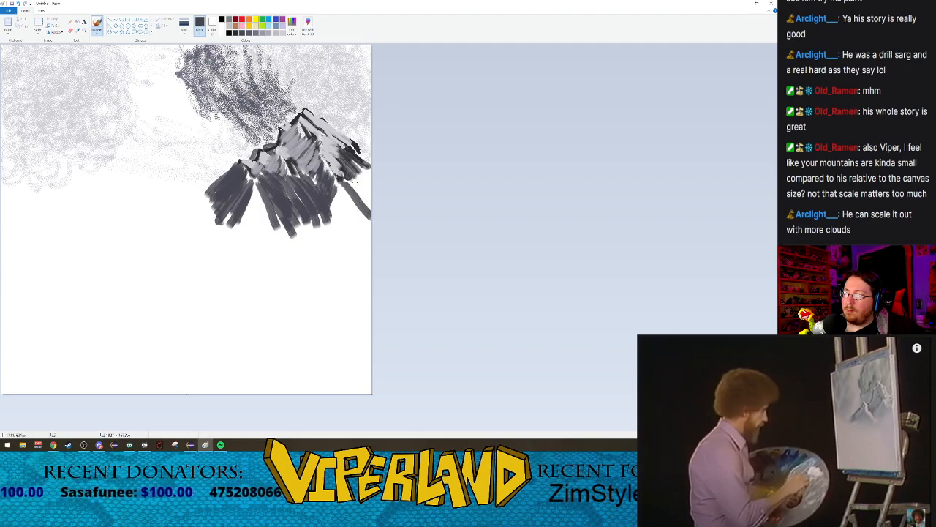
{"action": "mouse_move", "coordinate": [349, 169]}
{"action": "left_mouse_down"}
{"action": "mouse_move", "coordinate": [370, 190]}
{"action": "mouse_move", "coordinate": [371, 160]}
{"action": "mouse_move", "coordinate": [370, 190]}
{"action": "left_mouse_up"}
{"action": "left_click_drag", "start_coordinate": [343, 173], "coordinate": [371, 214]}
{"action": "mouse_move", "coordinate": [350, 183]}
{"action": "left_mouse_down"}
{"action": "mouse_move", "coordinate": [370, 209]}
{"action": "mouse_move", "coordinate": [325, 220]}
{"action": "mouse_move", "coordinate": [337, 203]}
{"action": "mouse_move", "coordinate": [330, 221]}
{"action": "mouse_move", "coordinate": [356, 230]}
{"action": "left_mouse_up"}
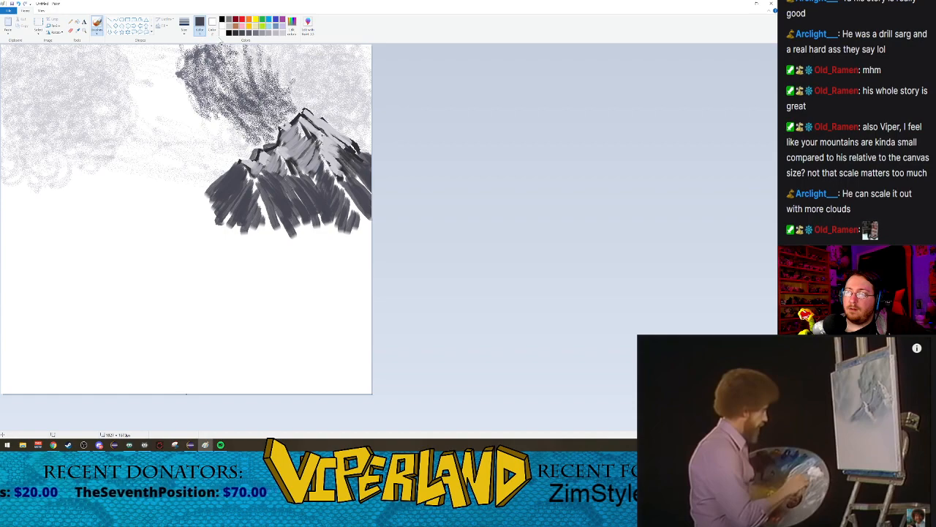
Step: Reduce the brush to the second-thickest size and paint light grey snow streaks down the right, middle and left ridges of the extended base
{"action": "left_click", "coordinate": [185, 32]}
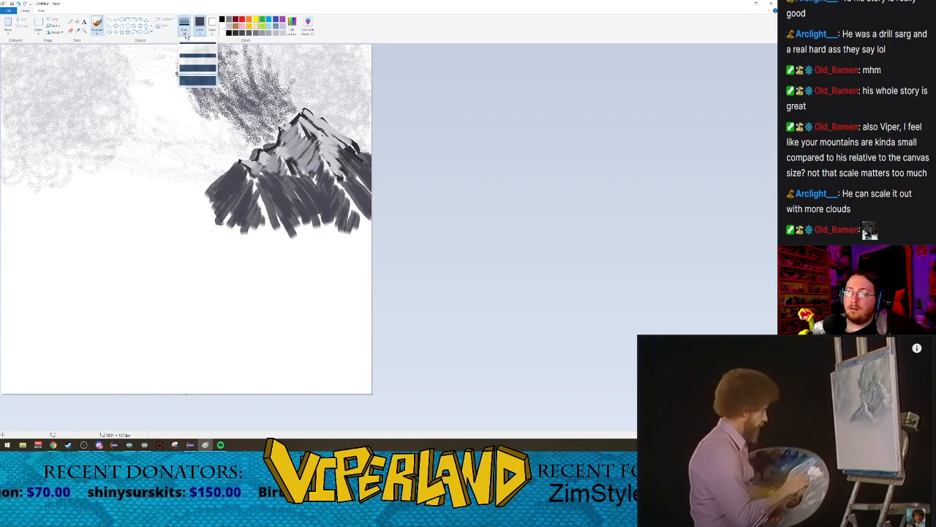
{"action": "left_click", "coordinate": [193, 69]}
{"action": "left_click", "coordinate": [282, 34]}
{"action": "mouse_move", "coordinate": [338, 178]}
{"action": "left_mouse_down"}
{"action": "mouse_move", "coordinate": [372, 213]}
{"action": "mouse_move", "coordinate": [370, 200]}
{"action": "mouse_move", "coordinate": [369, 219]}
{"action": "left_mouse_up"}
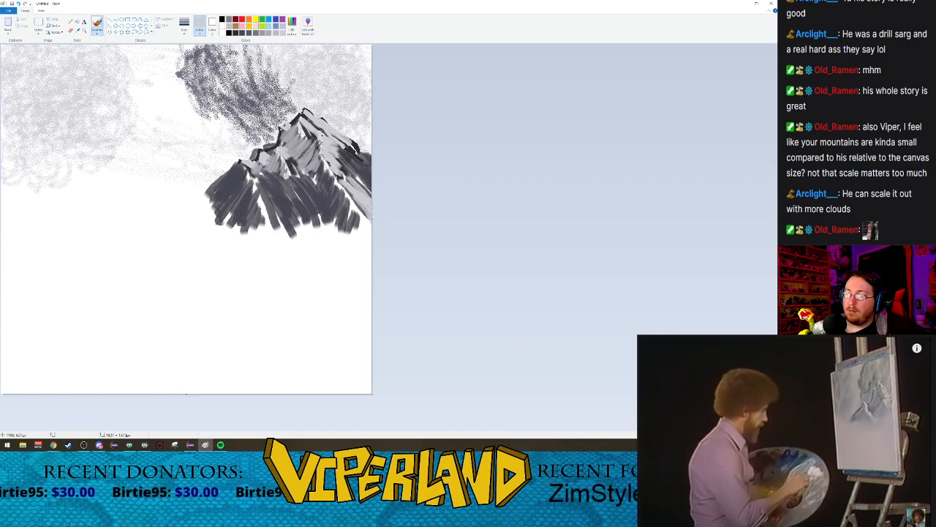
{"action": "mouse_move", "coordinate": [293, 176]}
{"action": "left_mouse_down"}
{"action": "mouse_move", "coordinate": [320, 195]}
{"action": "mouse_move", "coordinate": [324, 221]}
{"action": "left_mouse_up"}
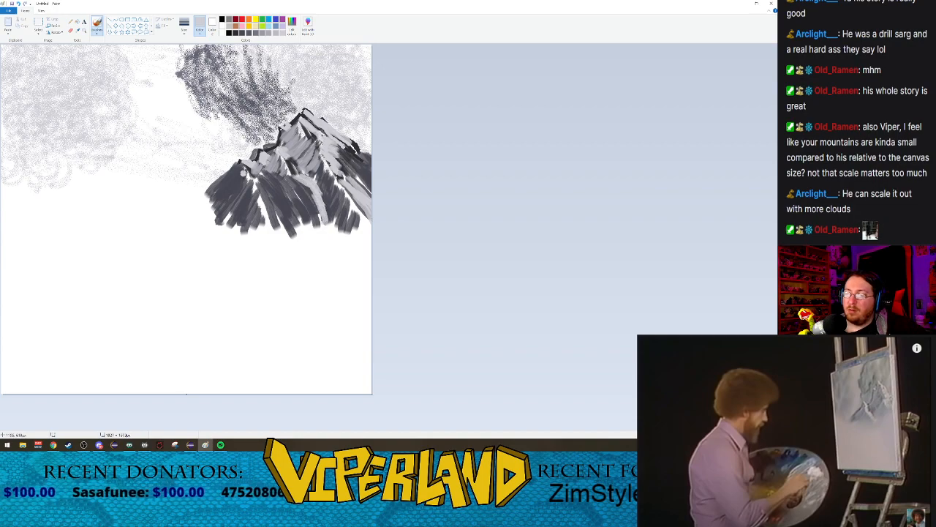
{"action": "mouse_move", "coordinate": [253, 171]}
{"action": "left_mouse_down"}
{"action": "mouse_move", "coordinate": [284, 234]}
{"action": "mouse_move", "coordinate": [291, 229]}
{"action": "left_mouse_up"}
Step: Add medium grey shading strokes beside the snow streaks on the mountain's middle and left lower slopes
{"action": "left_click", "coordinate": [263, 33]}
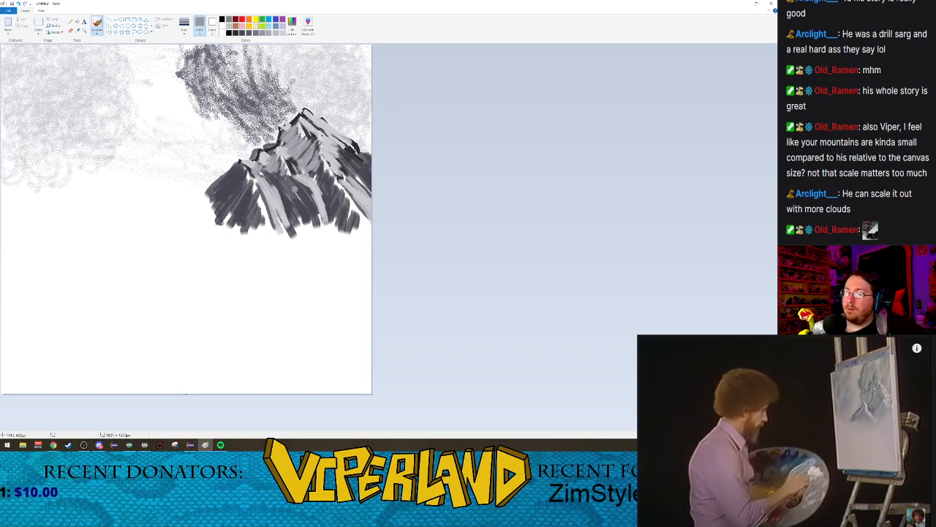
{"action": "left_click_drag", "start_coordinate": [294, 171], "coordinate": [331, 227]}
{"action": "left_click_drag", "start_coordinate": [313, 176], "coordinate": [325, 205]}
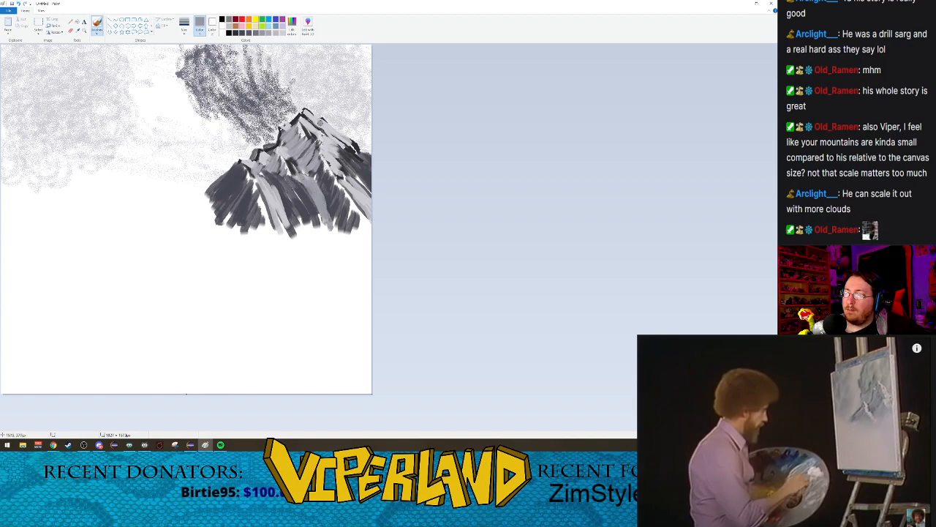
{"action": "left_click_drag", "start_coordinate": [293, 172], "coordinate": [313, 212]}
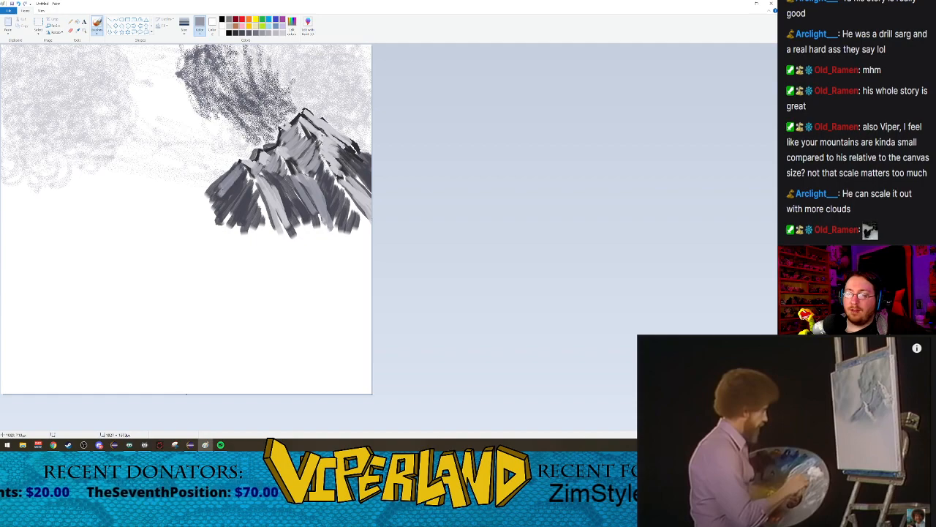
{"action": "mouse_move", "coordinate": [248, 173]}
{"action": "left_mouse_down"}
{"action": "mouse_move", "coordinate": [229, 199]}
{"action": "mouse_move", "coordinate": [240, 196]}
{"action": "mouse_move", "coordinate": [249, 211]}
{"action": "mouse_move", "coordinate": [230, 191]}
{"action": "mouse_move", "coordinate": [233, 201]}
{"action": "left_mouse_up"}
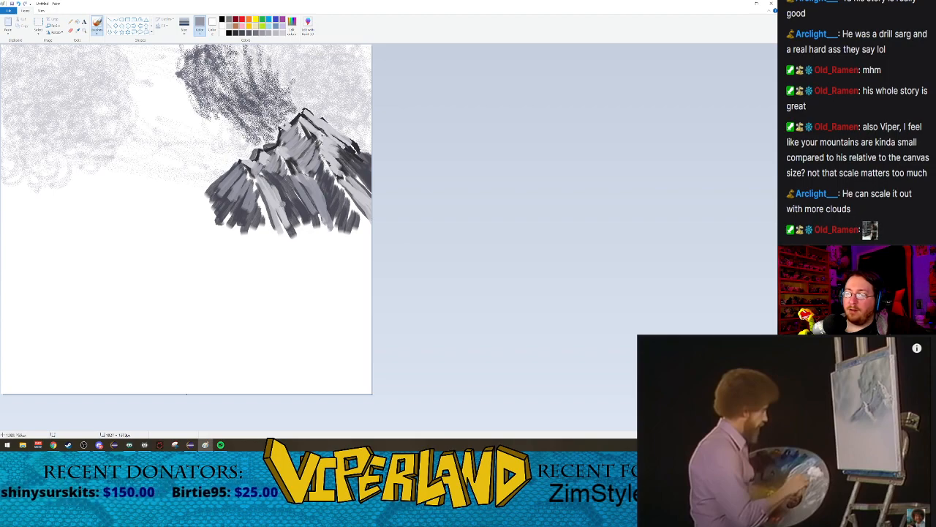
{"action": "left_click_drag", "start_coordinate": [254, 170], "coordinate": [276, 203]}
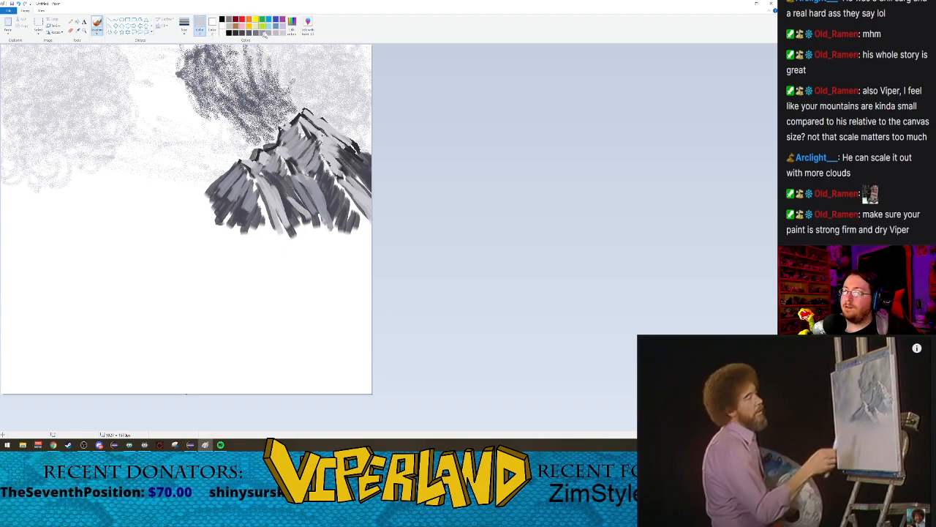
Step: Choose the near-white custom colour and paint bright snow on the left foothill's ridge and the lower right slope
{"action": "left_click", "coordinate": [293, 27]}
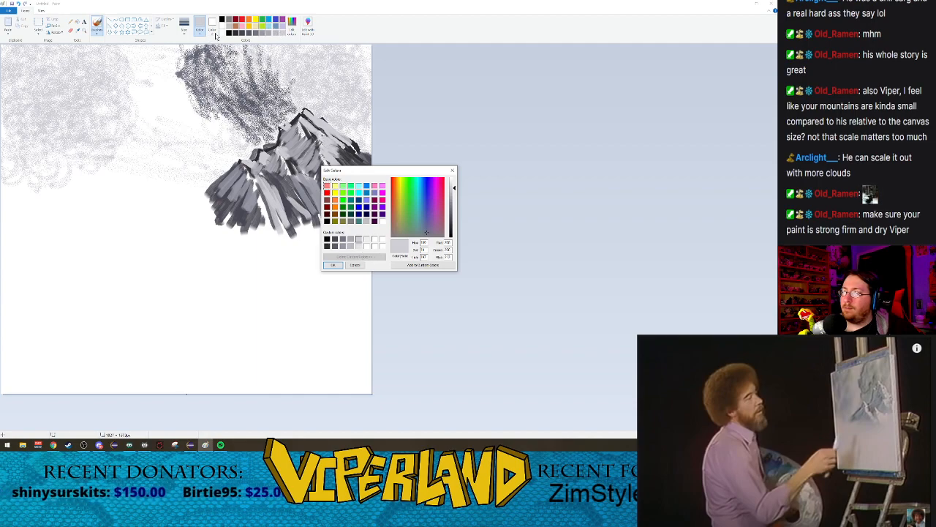
{"action": "left_click", "coordinate": [223, 35]}
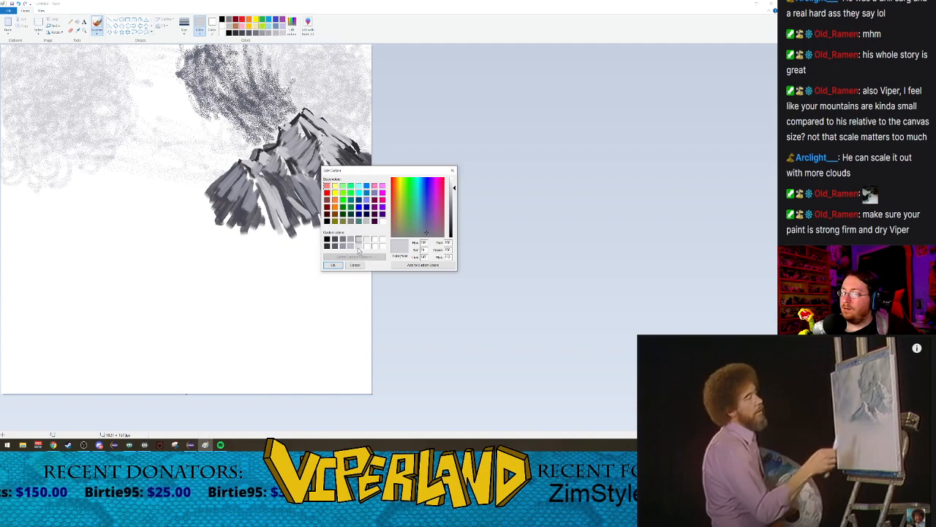
{"action": "left_click", "coordinate": [367, 240]}
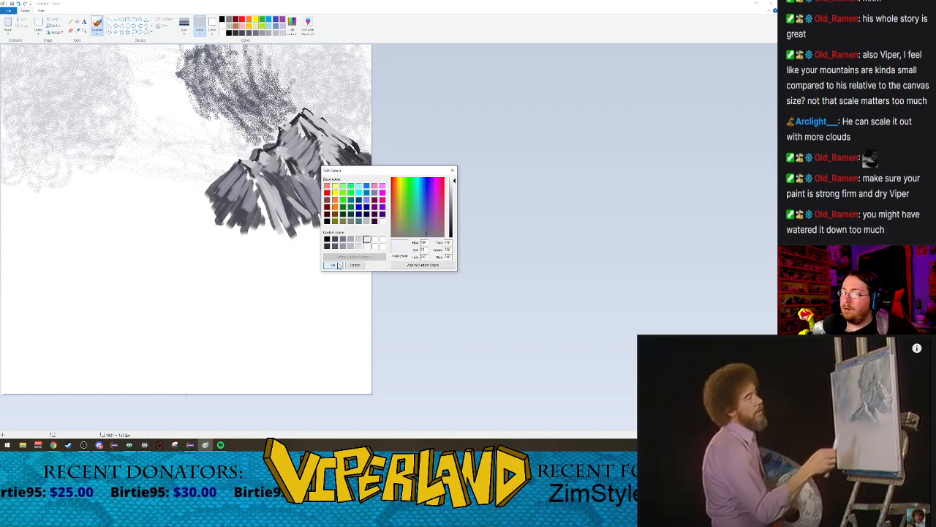
{"action": "left_click", "coordinate": [339, 266]}
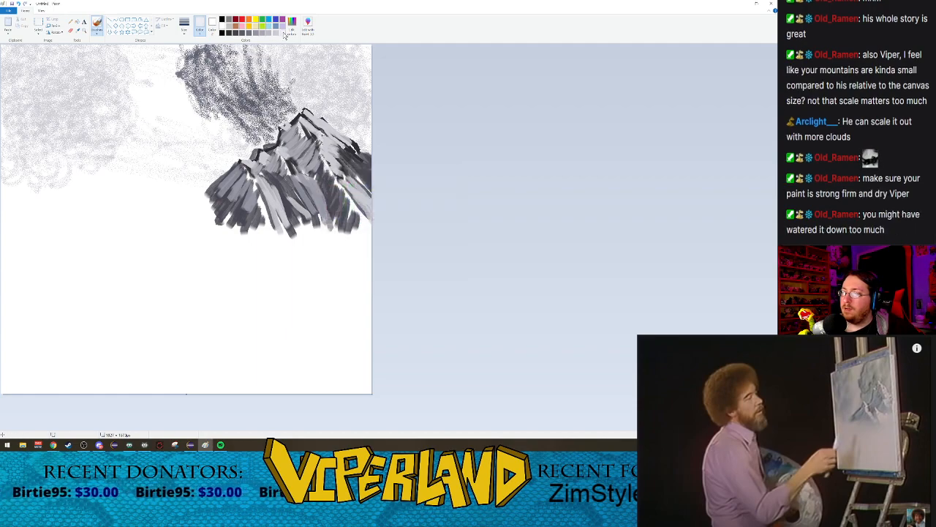
{"action": "left_click_drag", "start_coordinate": [258, 182], "coordinate": [288, 210]}
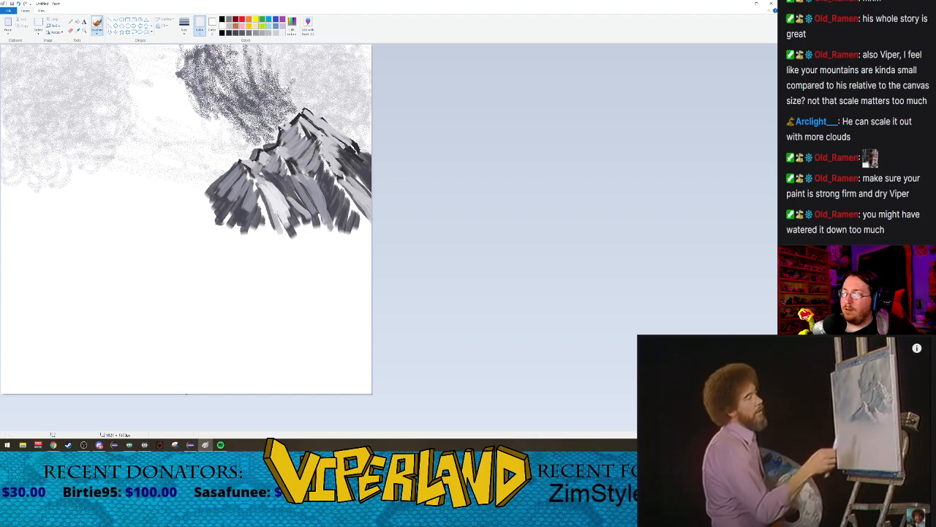
{"action": "mouse_move", "coordinate": [338, 176]}
{"action": "left_mouse_down"}
{"action": "mouse_move", "coordinate": [363, 213]}
{"action": "mouse_move", "coordinate": [369, 207]}
{"action": "left_mouse_up"}
Step: Brighten the peak and the upper right slope with short near-white snow strokes
{"action": "mouse_move", "coordinate": [324, 156]}
{"action": "left_mouse_down"}
{"action": "mouse_move", "coordinate": [352, 185]}
{"action": "mouse_move", "coordinate": [350, 174]}
{"action": "left_mouse_up"}
{"action": "left_click_drag", "start_coordinate": [322, 130], "coordinate": [340, 145]}
{"action": "left_click_drag", "start_coordinate": [310, 110], "coordinate": [343, 142]}
{"action": "left_click_drag", "start_coordinate": [302, 114], "coordinate": [327, 138]}
{"action": "left_click_drag", "start_coordinate": [304, 110], "coordinate": [320, 139]}
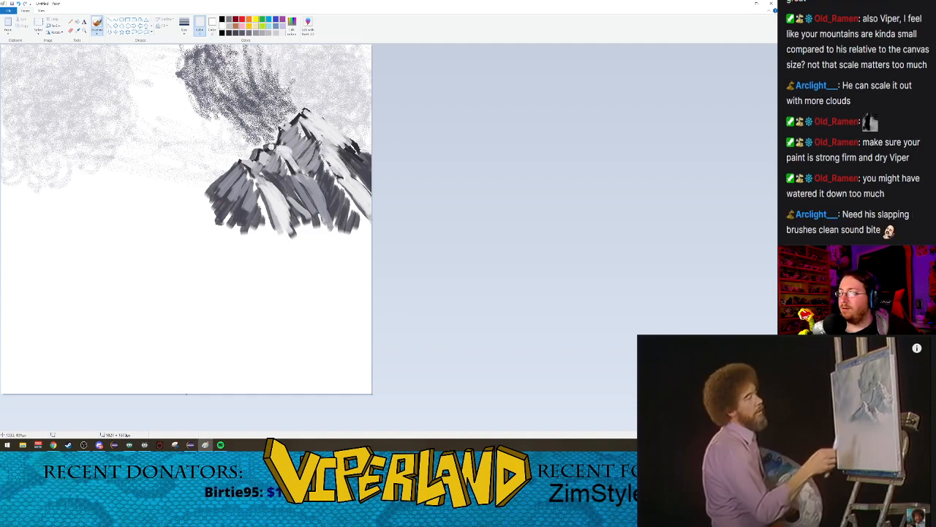
Step: Paint long near-white snow streaks down the mountain's middle ridge and the left foothill's ridge
{"action": "mouse_move", "coordinate": [281, 150]}
{"action": "left_mouse_down"}
{"action": "mouse_move", "coordinate": [319, 192]}
{"action": "mouse_move", "coordinate": [322, 215]}
{"action": "left_mouse_up"}
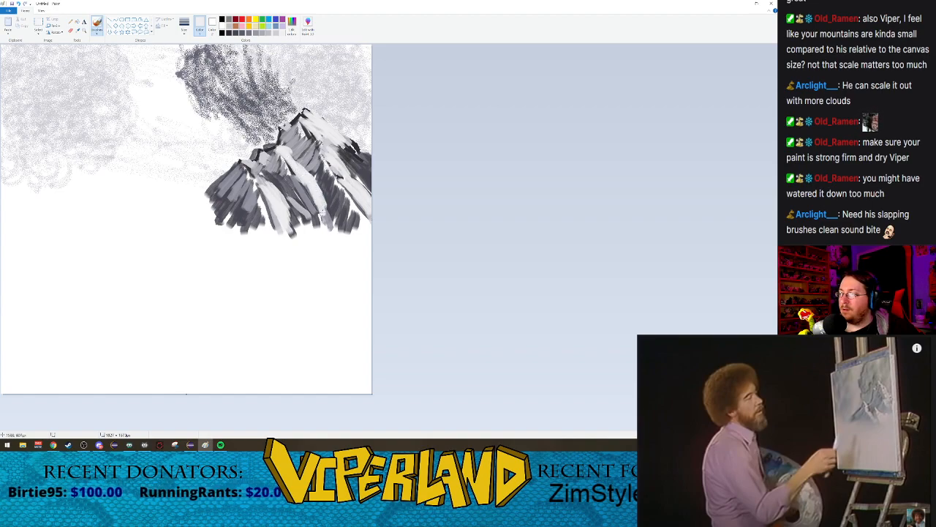
{"action": "left_click_drag", "start_coordinate": [257, 181], "coordinate": [281, 230]}
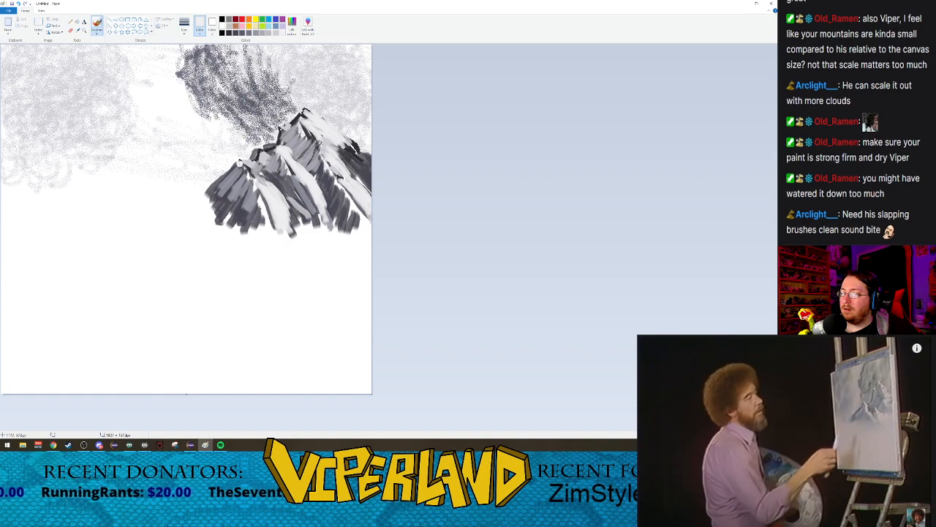
{"action": "left_click_drag", "start_coordinate": [250, 162], "coordinate": [277, 210]}
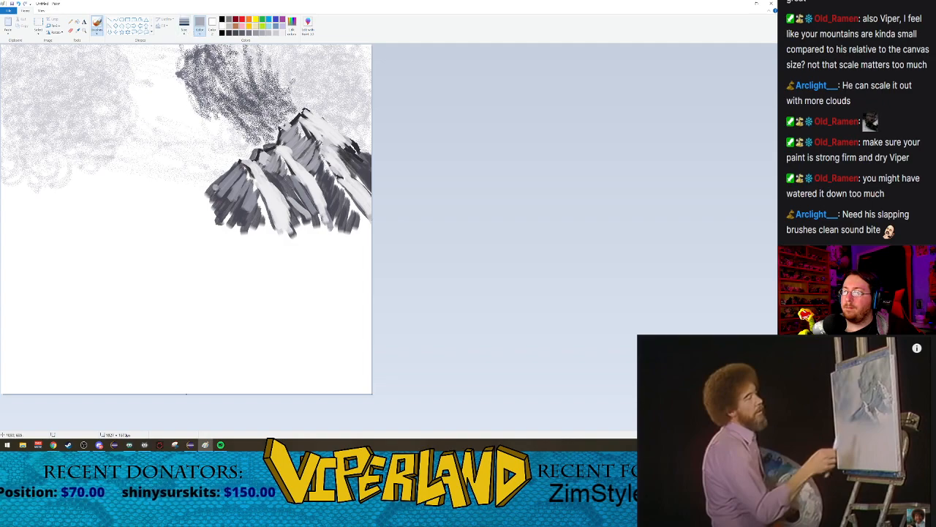
Step: Cover the shaded left face of the foothill with medium grey strokes following the slope
{"action": "left_click_drag", "start_coordinate": [240, 164], "coordinate": [218, 191]}
{"action": "left_click_drag", "start_coordinate": [237, 167], "coordinate": [208, 197]}
{"action": "left_click_drag", "start_coordinate": [242, 170], "coordinate": [213, 204]}
{"action": "mouse_move", "coordinate": [242, 174]}
{"action": "left_mouse_down"}
{"action": "mouse_move", "coordinate": [221, 197]}
{"action": "mouse_move", "coordinate": [222, 206]}
{"action": "mouse_move", "coordinate": [239, 205]}
{"action": "left_mouse_up"}
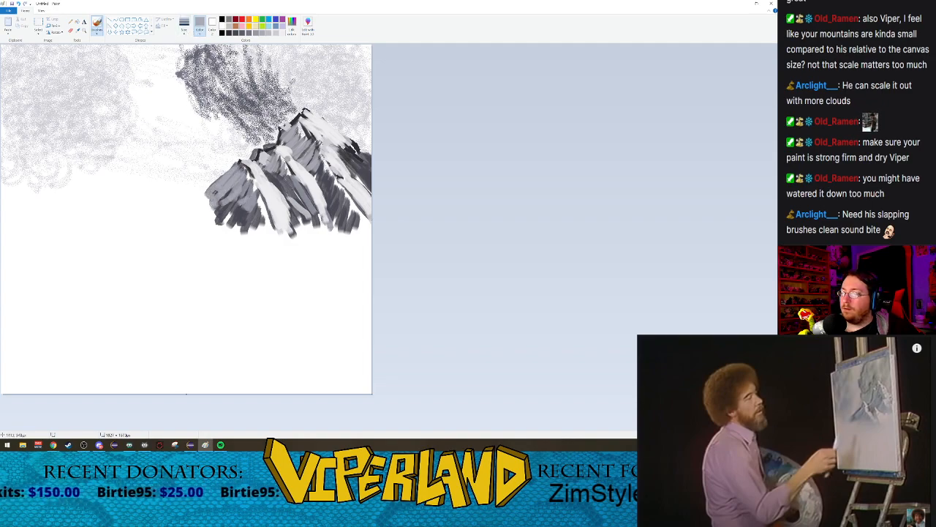
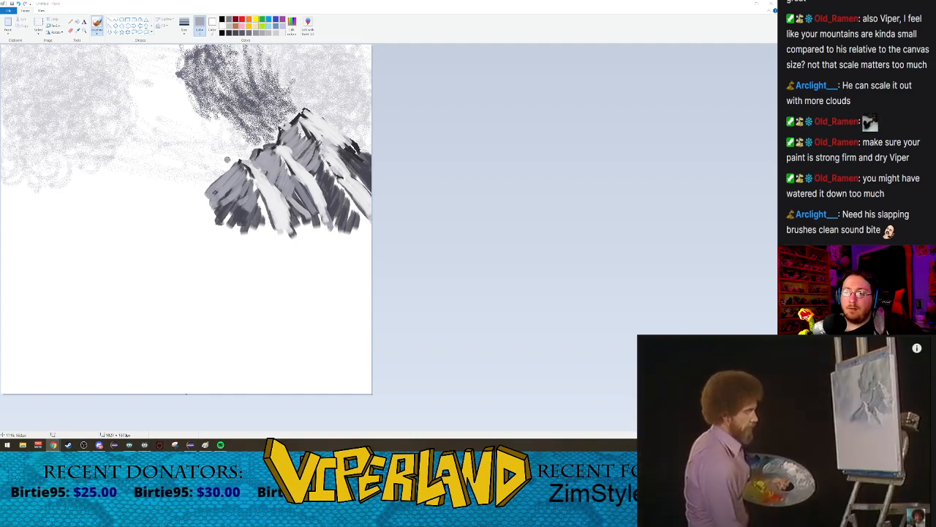
Step: Outline the foothill's left ridge in near-black with a calligraphy brush, running from its peak down past the slope's left edge
{"action": "left_click_drag", "start_coordinate": [241, 162], "coordinate": [183, 195]}
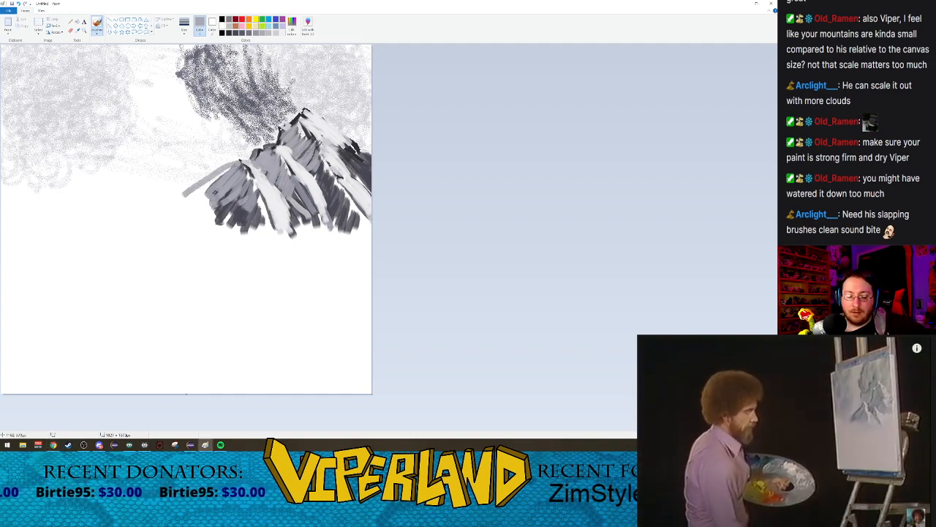
{"action": "key", "text": "ctrl+z"}
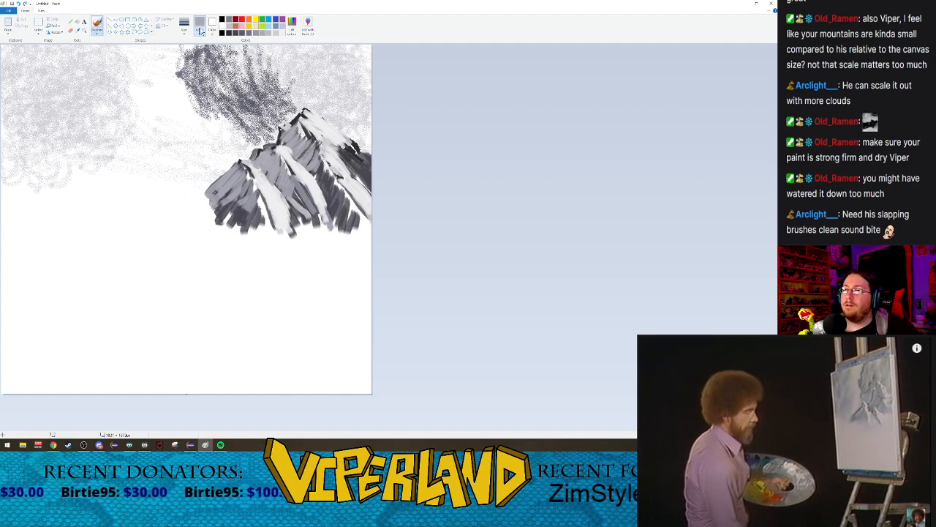
{"action": "left_click", "coordinate": [228, 33]}
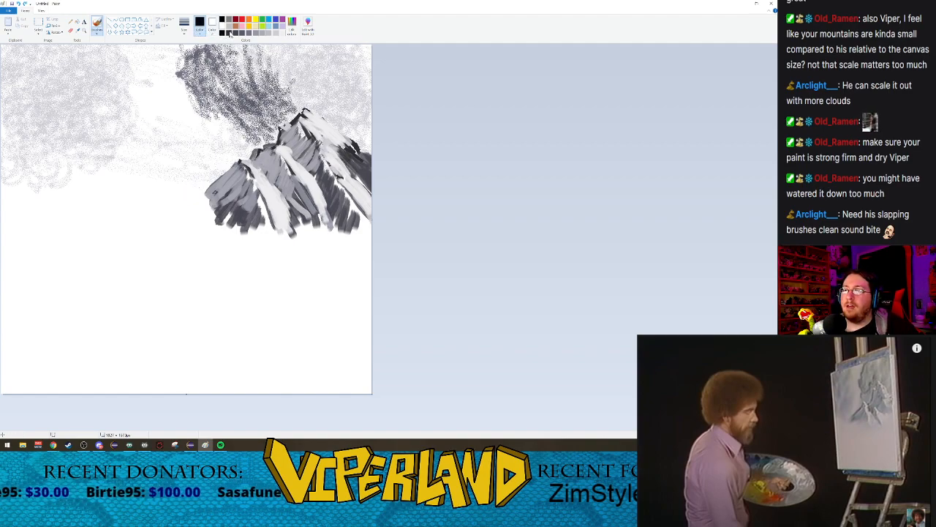
{"action": "left_click", "coordinate": [96, 31]}
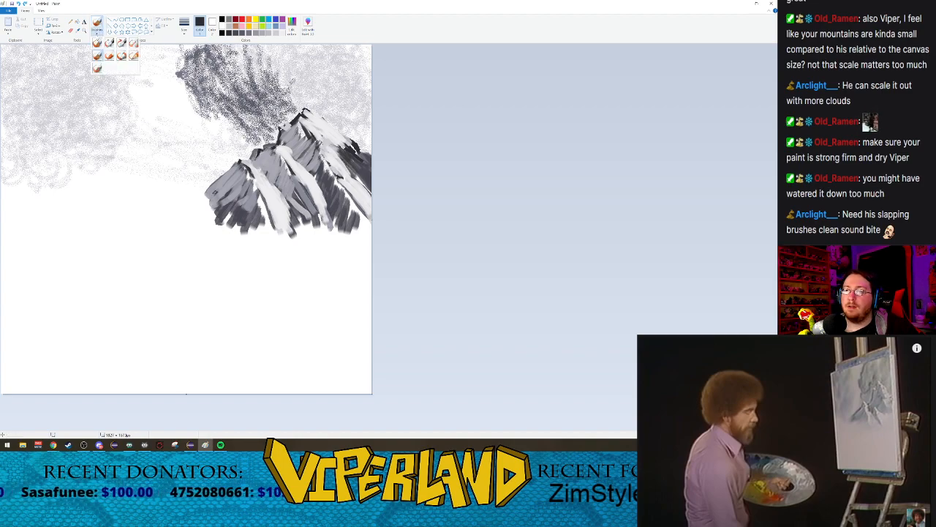
{"action": "left_click", "coordinate": [122, 43]}
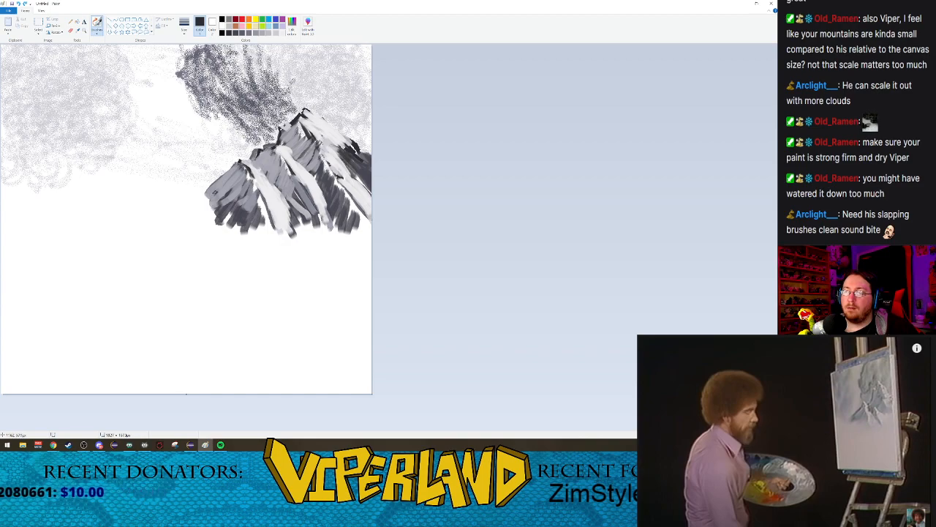
{"action": "mouse_move", "coordinate": [238, 159]}
{"action": "left_mouse_down"}
{"action": "mouse_move", "coordinate": [205, 189]}
{"action": "mouse_move", "coordinate": [141, 206]}
{"action": "left_mouse_up"}
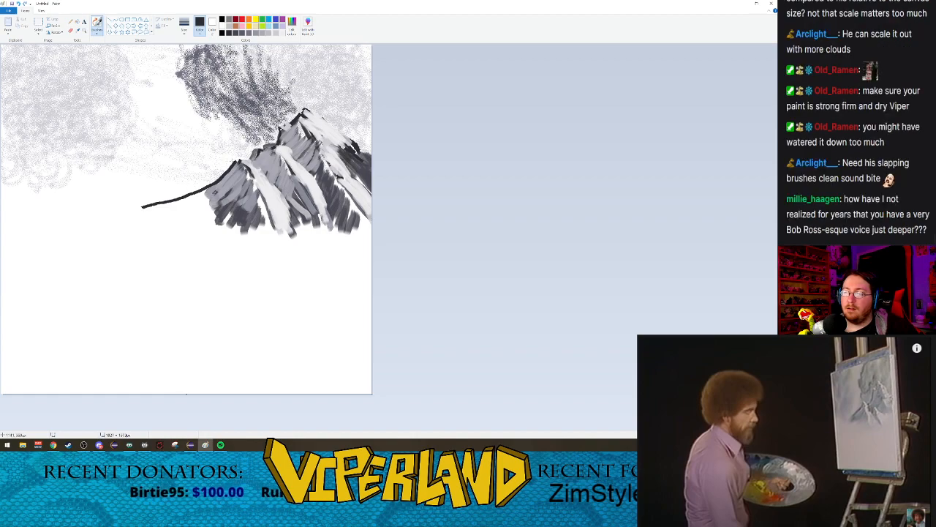
{"action": "left_click_drag", "start_coordinate": [238, 158], "coordinate": [232, 159]}
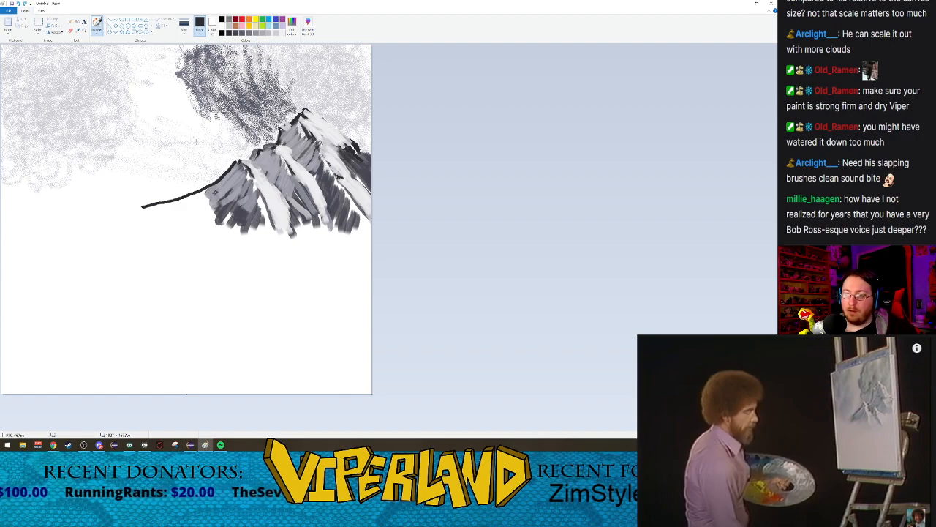
{"action": "left_click_drag", "start_coordinate": [233, 160], "coordinate": [240, 155]}
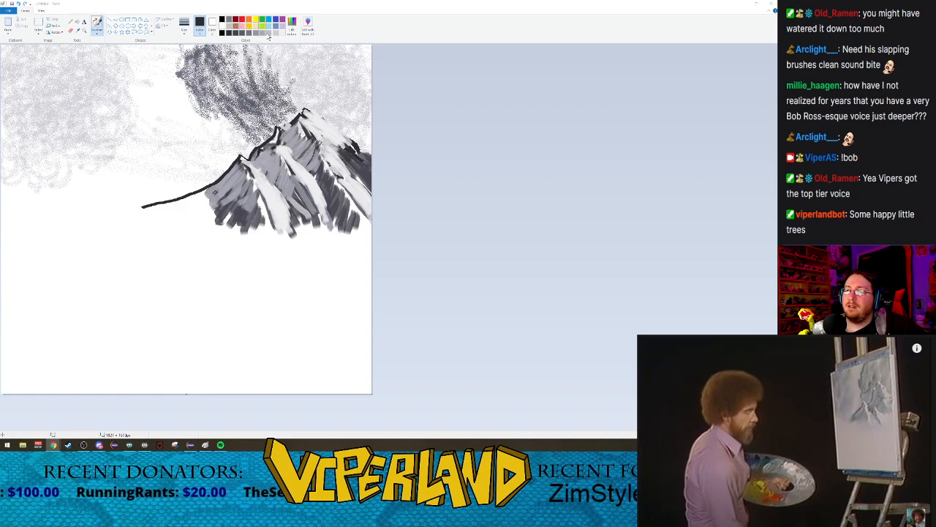
Step: Switch to a thick oil brush in near-white and extend the middle ridge's snow up to its top
{"action": "left_click", "coordinate": [186, 30]}
{"action": "left_click", "coordinate": [187, 32]}
{"action": "left_click", "coordinate": [96, 34]}
{"action": "left_click", "coordinate": [100, 57]}
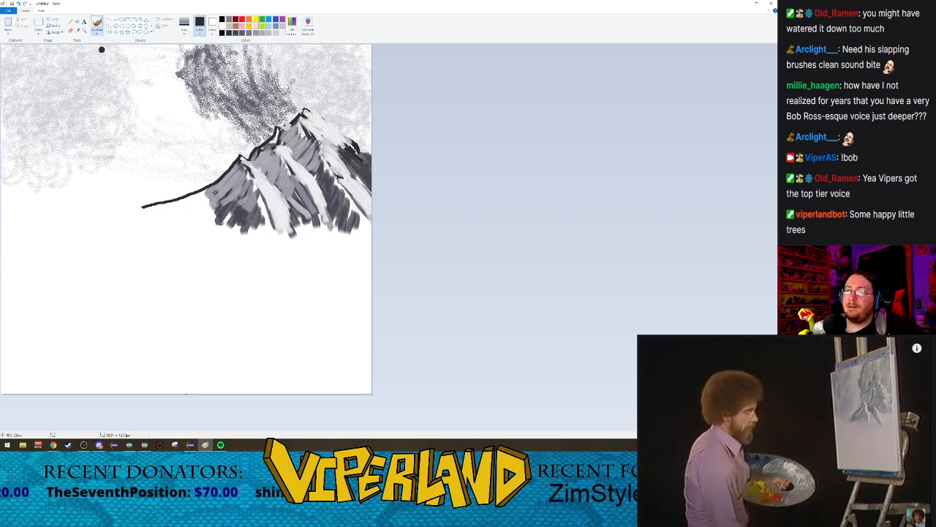
{"action": "left_click", "coordinate": [185, 29]}
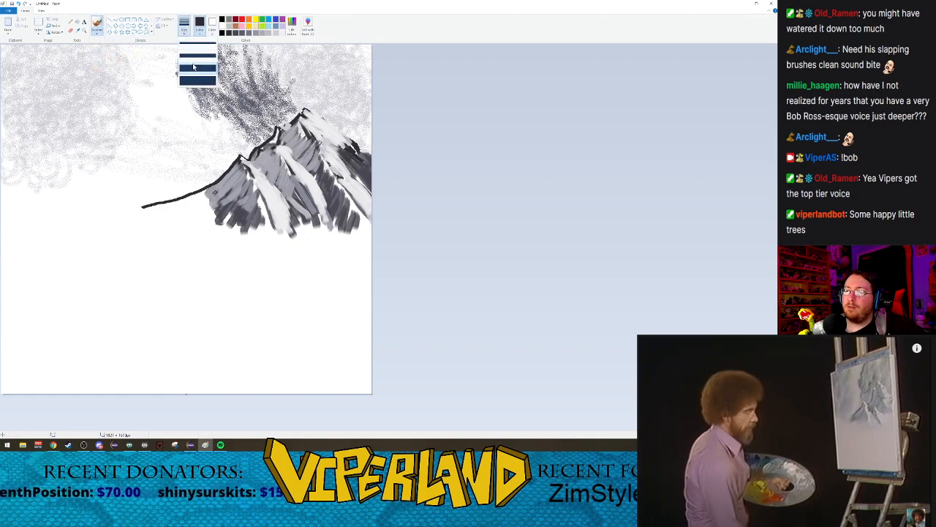
{"action": "left_click", "coordinate": [193, 67]}
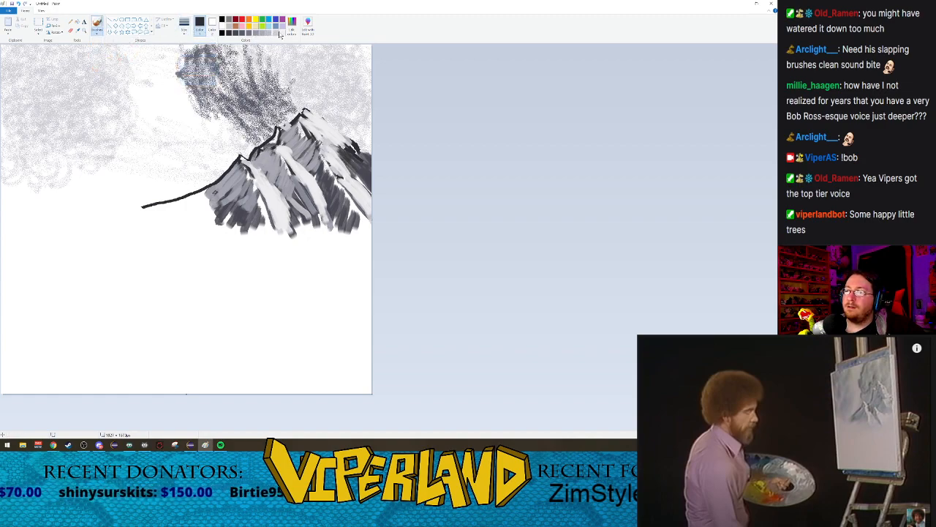
{"action": "left_click", "coordinate": [281, 33]}
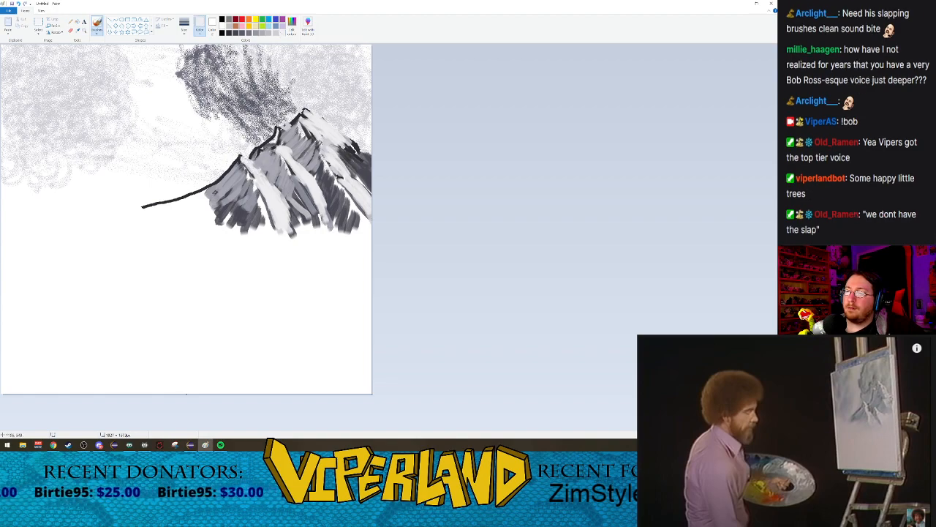
{"action": "mouse_move", "coordinate": [276, 127]}
{"action": "left_mouse_down"}
{"action": "mouse_move", "coordinate": [298, 155]}
{"action": "mouse_move", "coordinate": [284, 144]}
{"action": "left_mouse_up"}
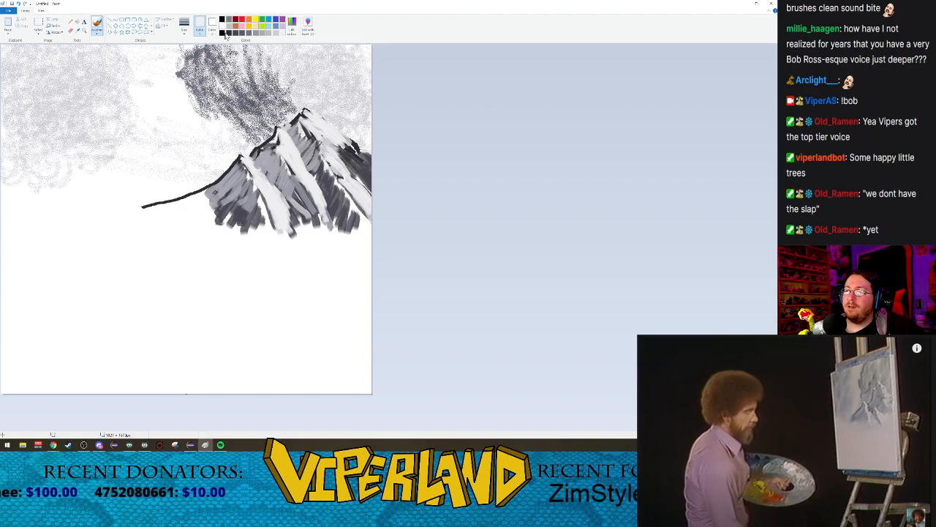
Step: Fill the area beneath the new left ridge line with dark grey oil brush strokes that fan down to the foothill's base
{"action": "left_click", "coordinate": [248, 33]}
{"action": "left_click", "coordinate": [230, 33]}
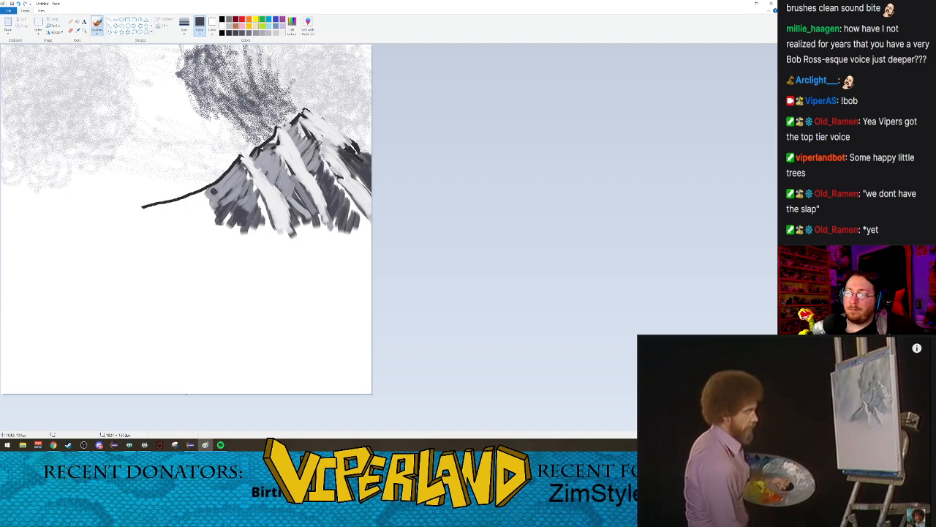
{"action": "left_click_drag", "start_coordinate": [216, 185], "coordinate": [150, 208]}
{"action": "left_click_drag", "start_coordinate": [201, 194], "coordinate": [145, 212]}
{"action": "left_click_drag", "start_coordinate": [215, 191], "coordinate": [139, 230]}
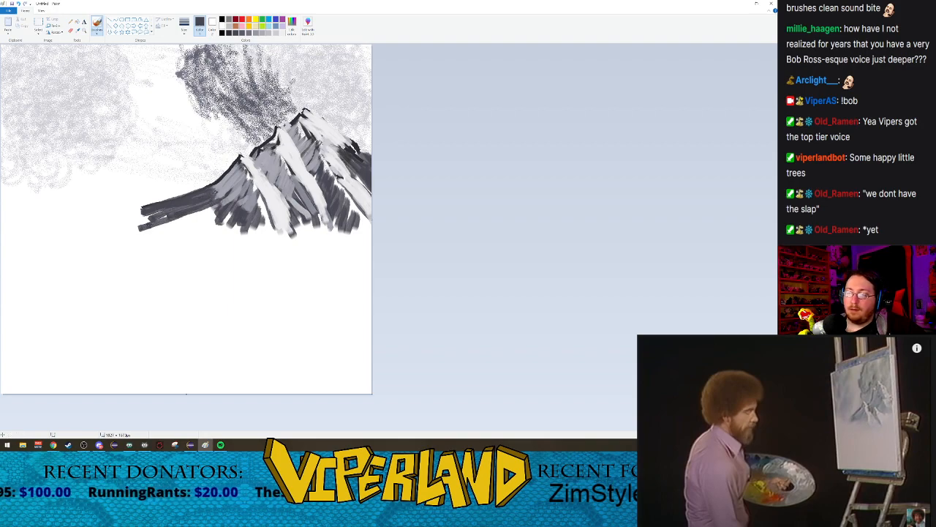
{"action": "mouse_move", "coordinate": [214, 208]}
{"action": "left_mouse_down"}
{"action": "mouse_move", "coordinate": [176, 229]}
{"action": "mouse_move", "coordinate": [140, 231]}
{"action": "mouse_move", "coordinate": [181, 231]}
{"action": "mouse_move", "coordinate": [171, 232]}
{"action": "mouse_move", "coordinate": [173, 246]}
{"action": "mouse_move", "coordinate": [221, 244]}
{"action": "mouse_move", "coordinate": [186, 242]}
{"action": "left_mouse_up"}
{"action": "left_click_drag", "start_coordinate": [240, 227], "coordinate": [221, 242]}
{"action": "left_click_drag", "start_coordinate": [263, 208], "coordinate": [225, 250]}
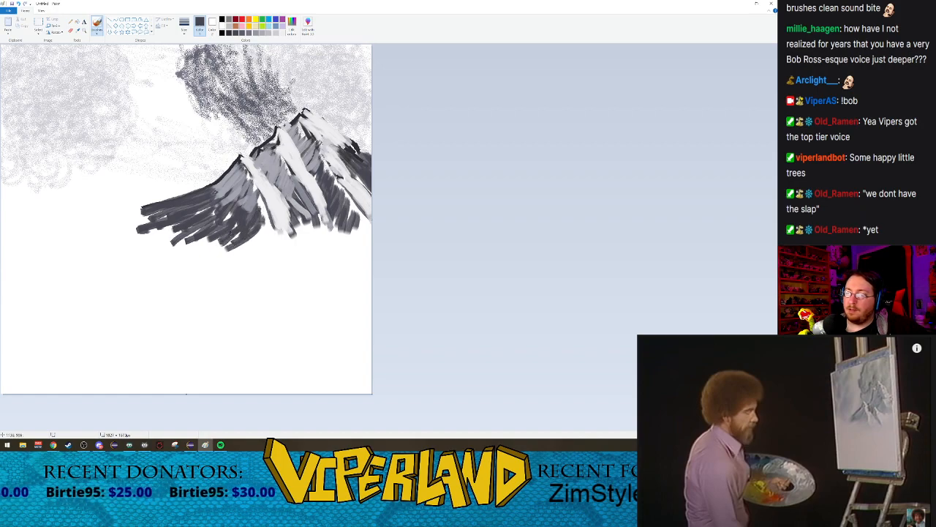
{"action": "left_click_drag", "start_coordinate": [230, 212], "coordinate": [162, 238]}
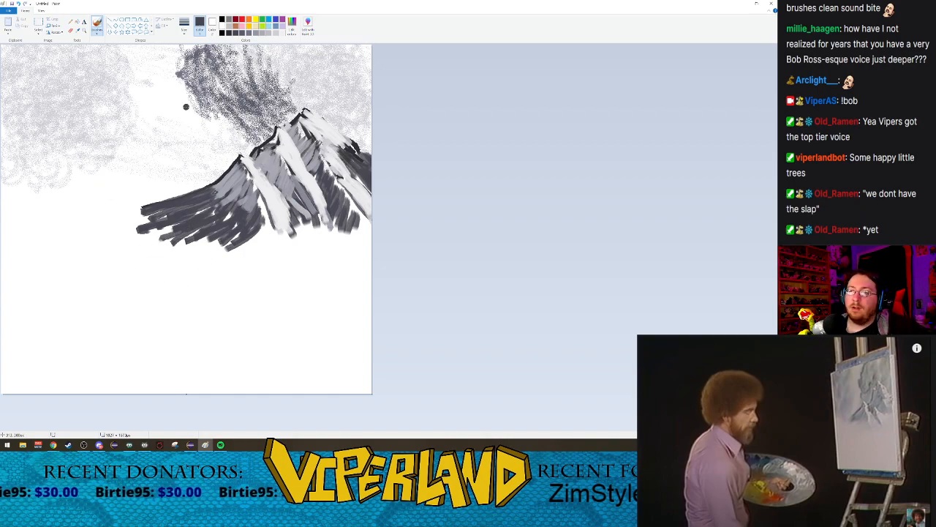
Step: Layer medium grey strokes along the upper part of the extended left slope, following the ridge line
{"action": "left_click", "coordinate": [253, 36]}
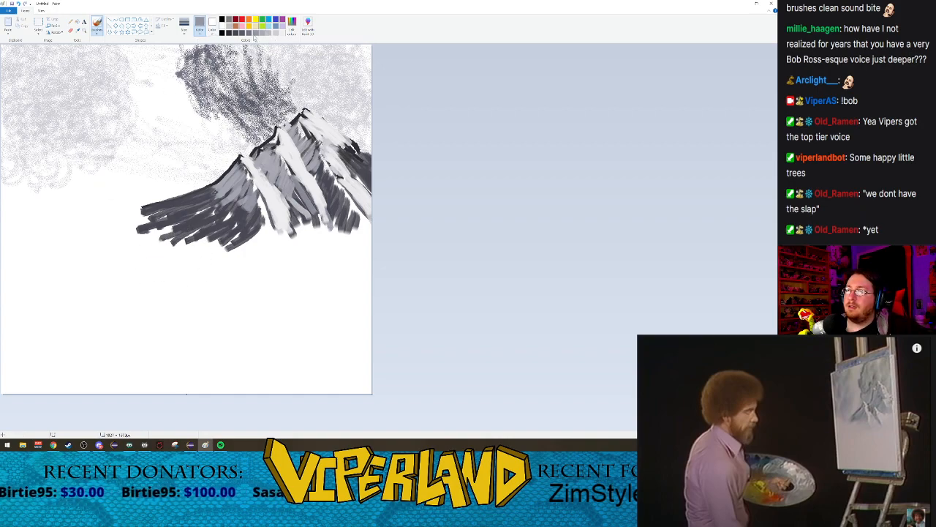
{"action": "left_click_drag", "start_coordinate": [227, 177], "coordinate": [158, 209]}
{"action": "mouse_move", "coordinate": [216, 189]}
{"action": "left_mouse_down"}
{"action": "mouse_move", "coordinate": [165, 218]}
{"action": "mouse_move", "coordinate": [131, 220]}
{"action": "left_mouse_up"}
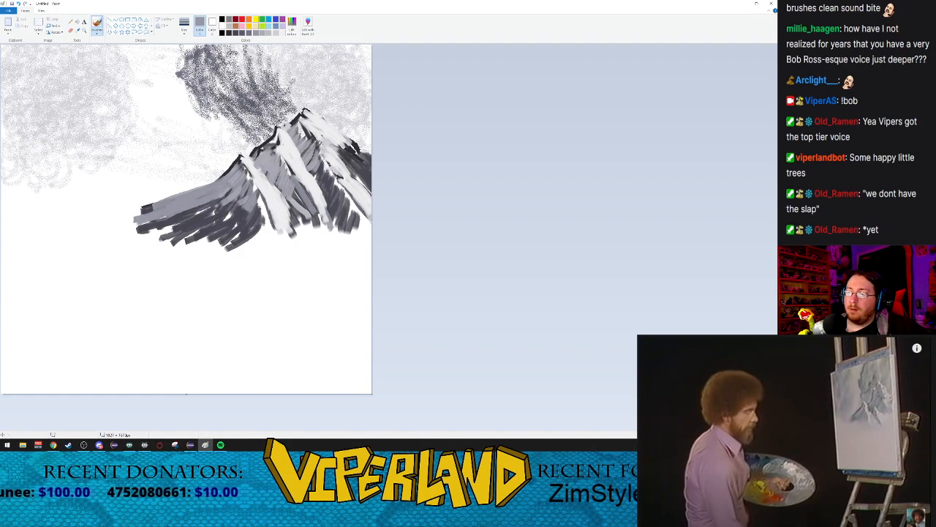
{"action": "left_click_drag", "start_coordinate": [234, 188], "coordinate": [156, 215]}
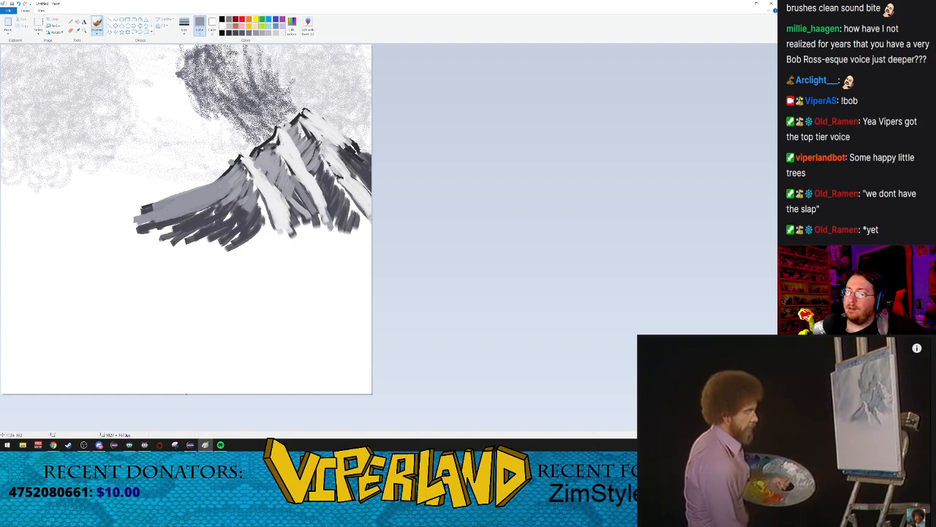
Step: Darken the lower part of the left slope and the foothill's base with dark grey strokes
{"action": "left_click", "coordinate": [236, 34]}
{"action": "mouse_move", "coordinate": [224, 214]}
{"action": "left_mouse_down"}
{"action": "mouse_move", "coordinate": [190, 236]}
{"action": "mouse_move", "coordinate": [207, 218]}
{"action": "mouse_move", "coordinate": [148, 243]}
{"action": "left_mouse_up"}
{"action": "left_click_drag", "start_coordinate": [234, 208], "coordinate": [225, 251]}
{"action": "mouse_move", "coordinate": [262, 224]}
{"action": "left_mouse_down"}
{"action": "mouse_move", "coordinate": [242, 250]}
{"action": "mouse_move", "coordinate": [224, 252]}
{"action": "left_mouse_up"}
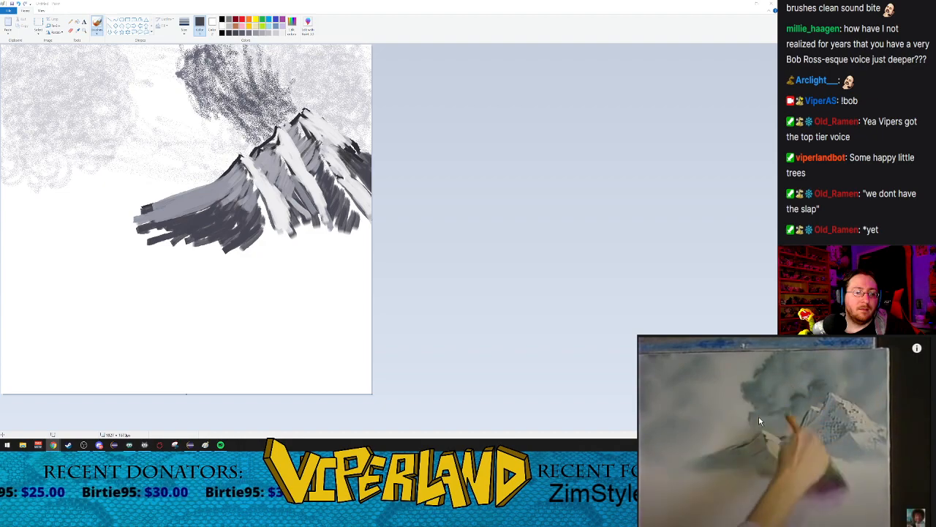
{"action": "left_click", "coordinate": [744, 450]}
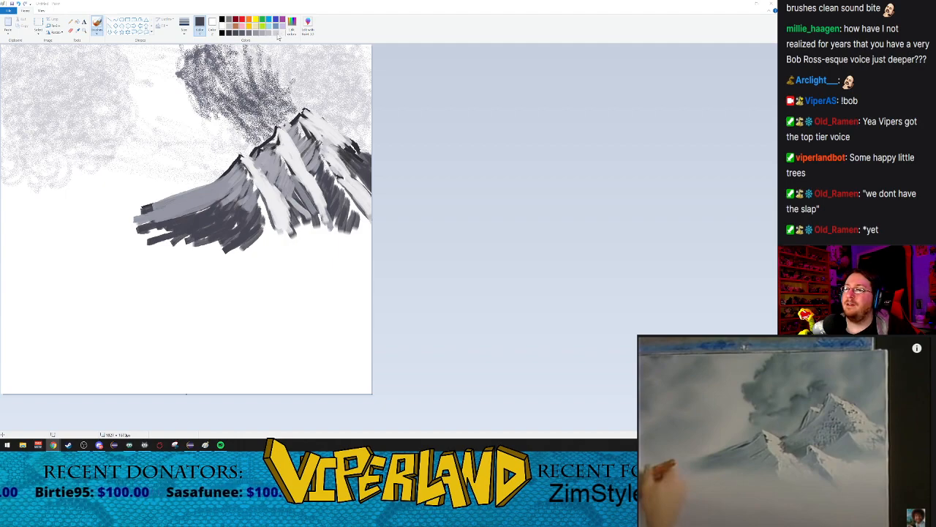
Step: Spray light grey mist over the mountain's base and the blank area below with a larger airbrush
{"action": "left_click", "coordinate": [97, 31]}
{"action": "left_click", "coordinate": [142, 42]}
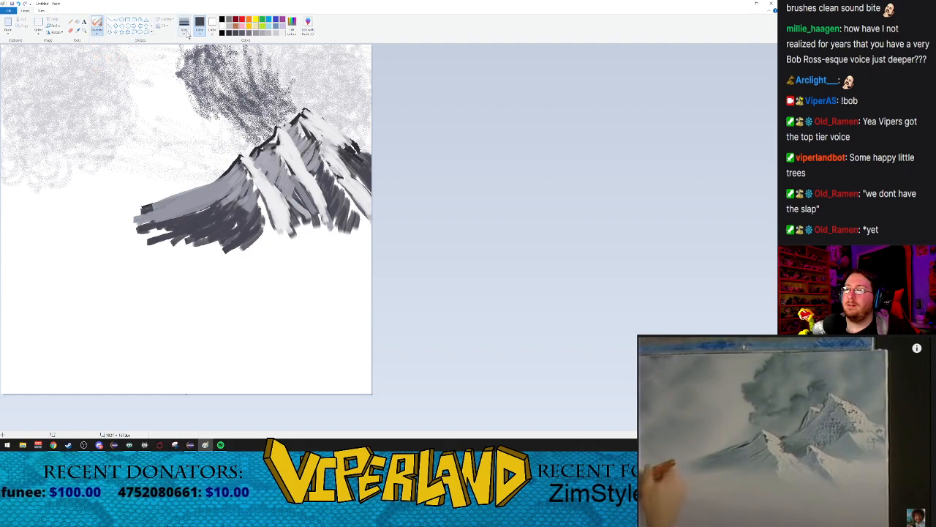
{"action": "left_click", "coordinate": [184, 27]}
{"action": "left_click", "coordinate": [197, 69]}
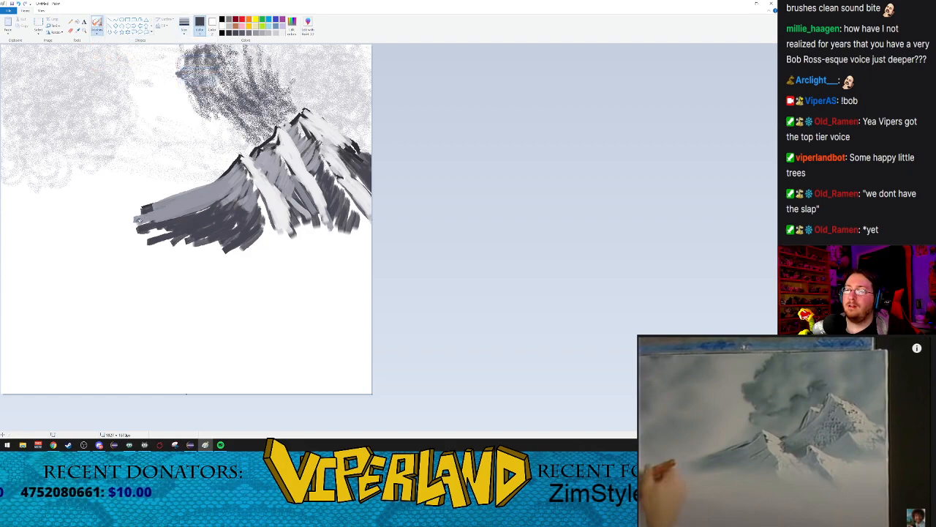
{"action": "left_click_drag", "start_coordinate": [200, 207], "coordinate": [116, 226]}
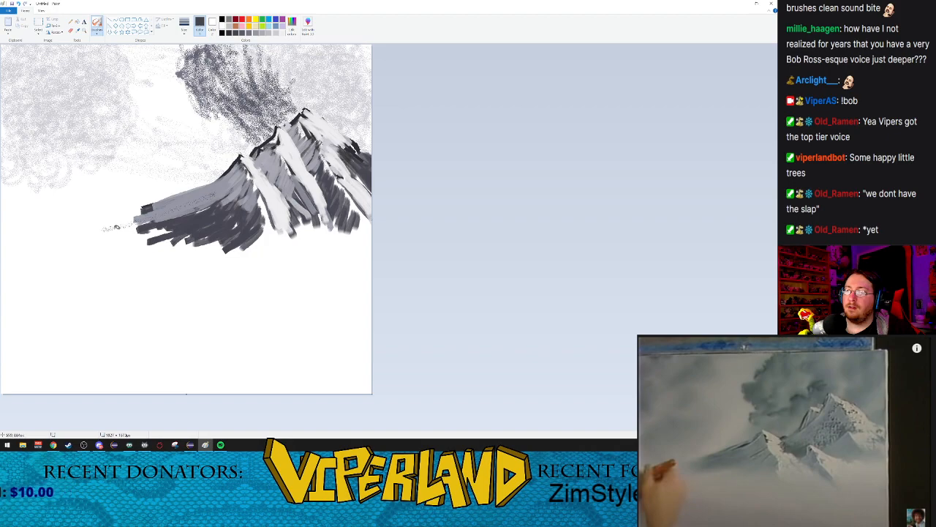
{"action": "key", "text": "ctrl+z"}
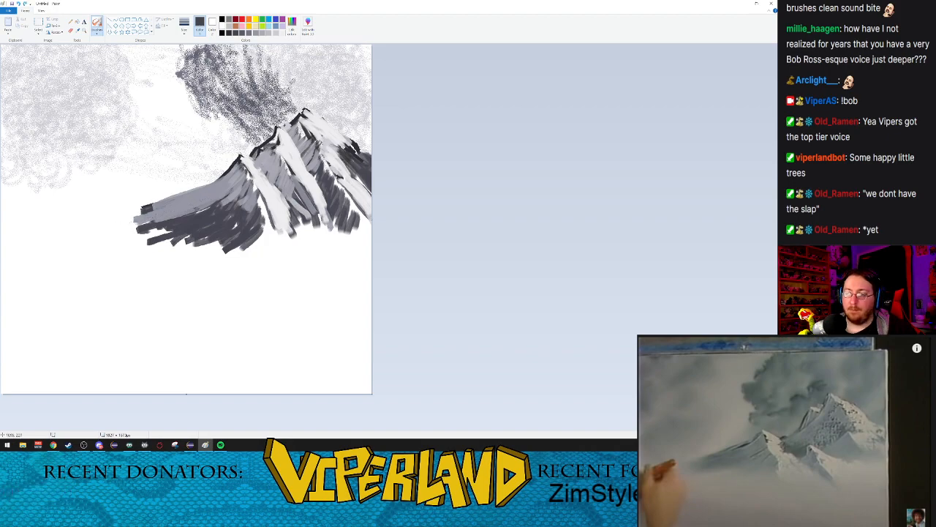
{"action": "left_click", "coordinate": [271, 33]}
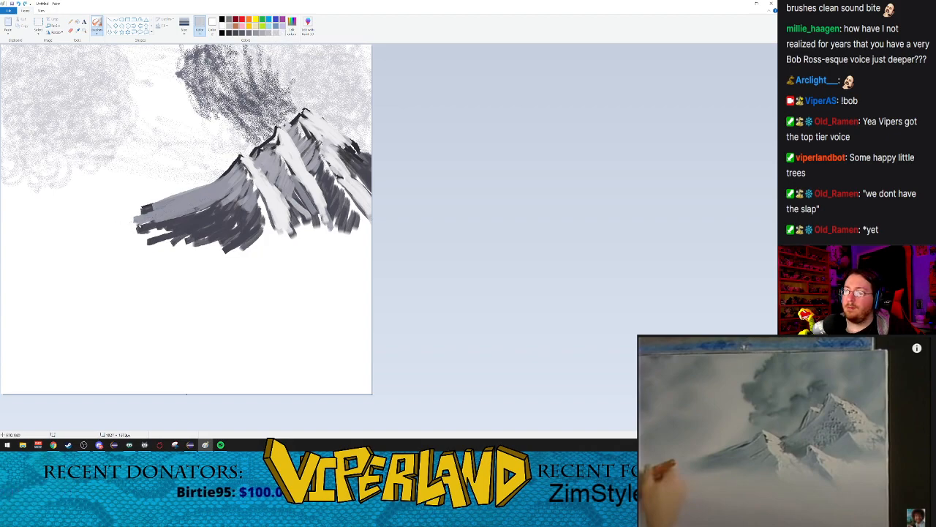
{"action": "left_click_drag", "start_coordinate": [141, 240], "coordinate": [179, 226]}
{"action": "left_click_drag", "start_coordinate": [117, 257], "coordinate": [132, 232]}
{"action": "left_click_drag", "start_coordinate": [124, 278], "coordinate": [152, 269]}
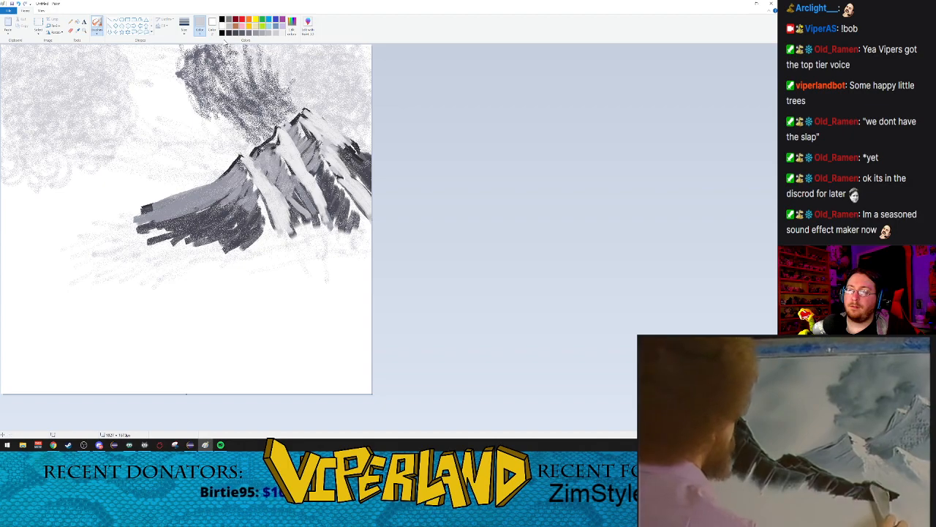
Step: Draw a jagged near-black foreground ridge with a calligraphy brush, descending from the canvas's left edge across the foothill's base
{"action": "left_click", "coordinate": [229, 33]}
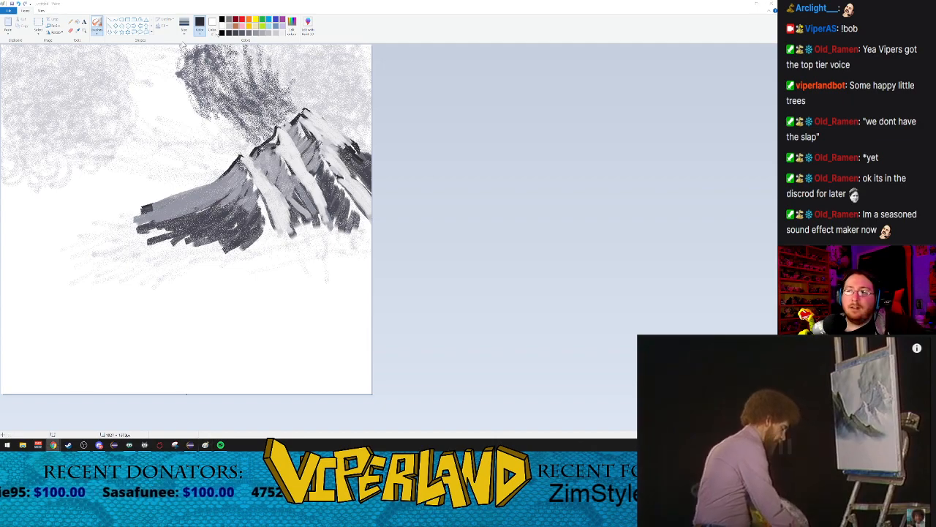
{"action": "left_click", "coordinate": [222, 40]}
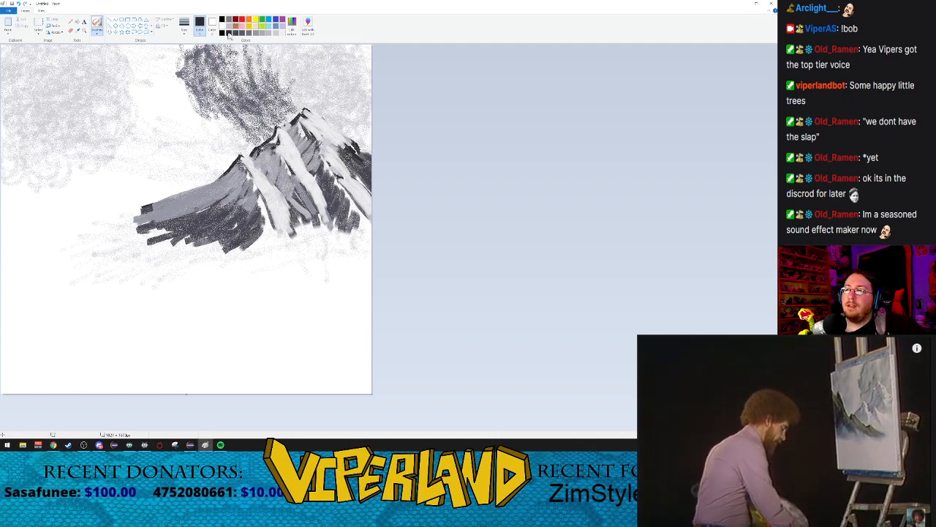
{"action": "left_click", "coordinate": [96, 35]}
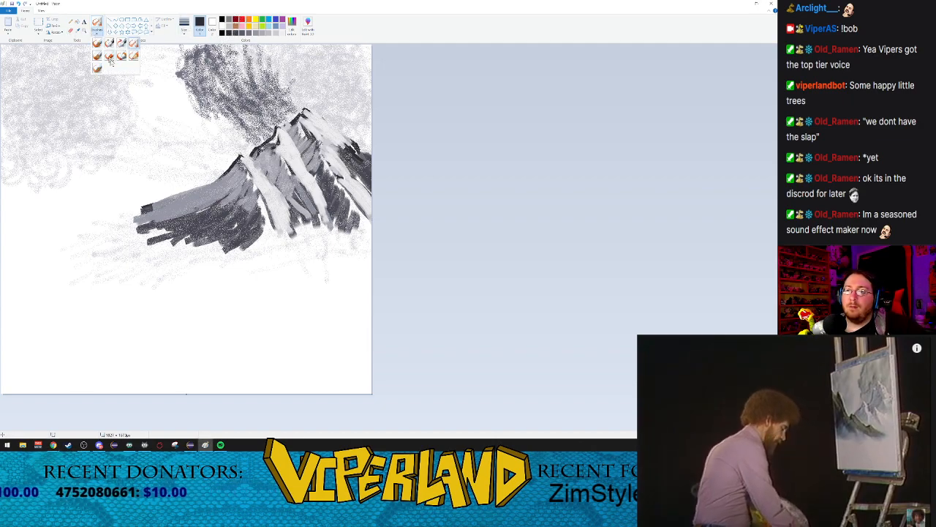
{"action": "left_click", "coordinate": [110, 45]}
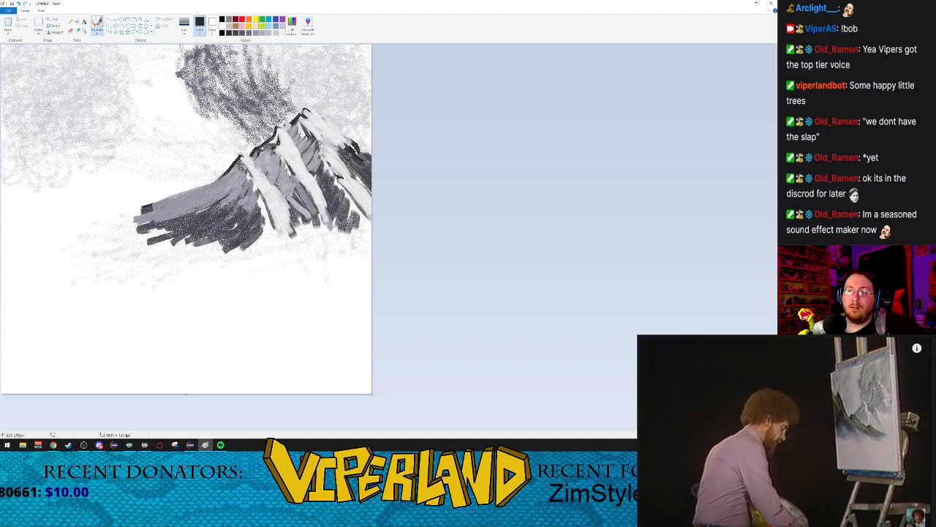
{"action": "left_click_drag", "start_coordinate": [27, 125], "coordinate": [34, 129]}
{"action": "key", "text": "ctrl+z"}
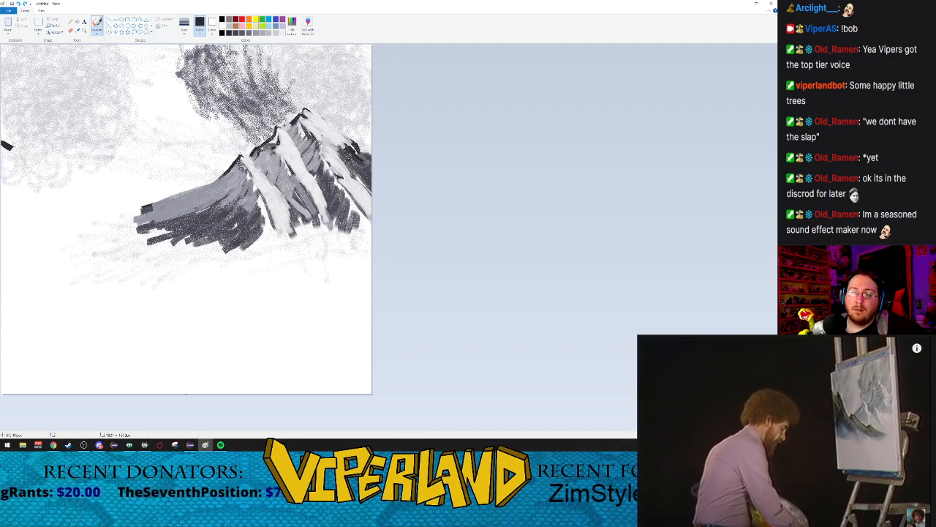
{"action": "mouse_move", "coordinate": [12, 147]}
{"action": "left_mouse_down"}
{"action": "mouse_move", "coordinate": [72, 176]}
{"action": "mouse_move", "coordinate": [80, 167]}
{"action": "mouse_move", "coordinate": [119, 201]}
{"action": "mouse_move", "coordinate": [189, 235]}
{"action": "left_mouse_up"}
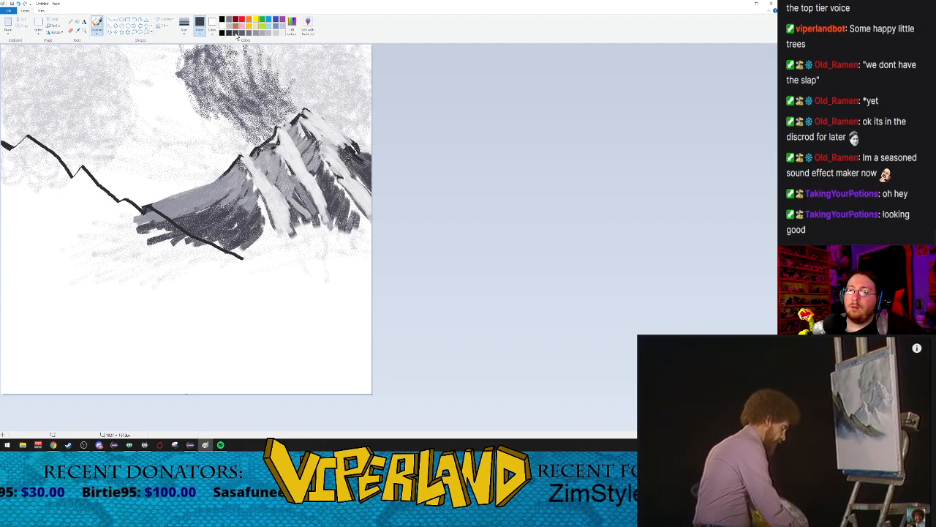
Step: Switch to a larger oil brush and begin dark grey shading below the ridge's far left end, undoing stray strokes
{"action": "left_click", "coordinate": [94, 33]}
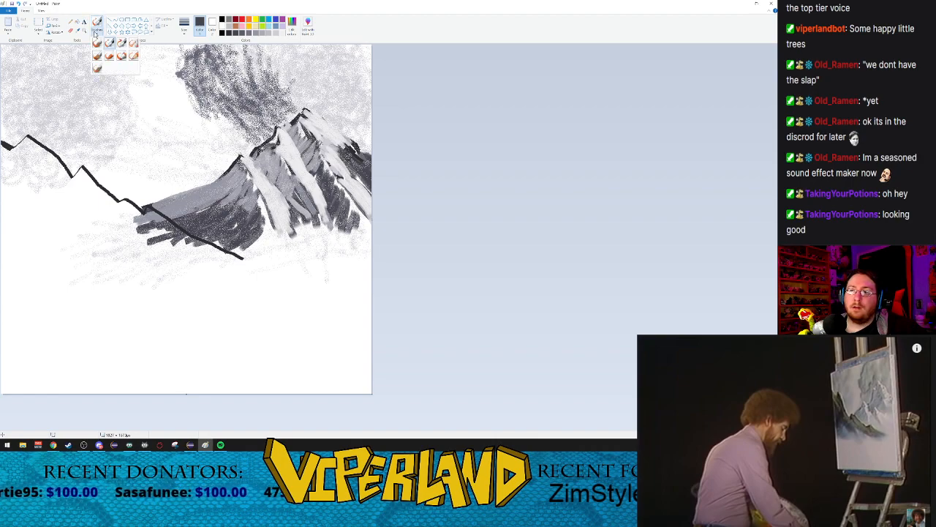
{"action": "left_click", "coordinate": [97, 56]}
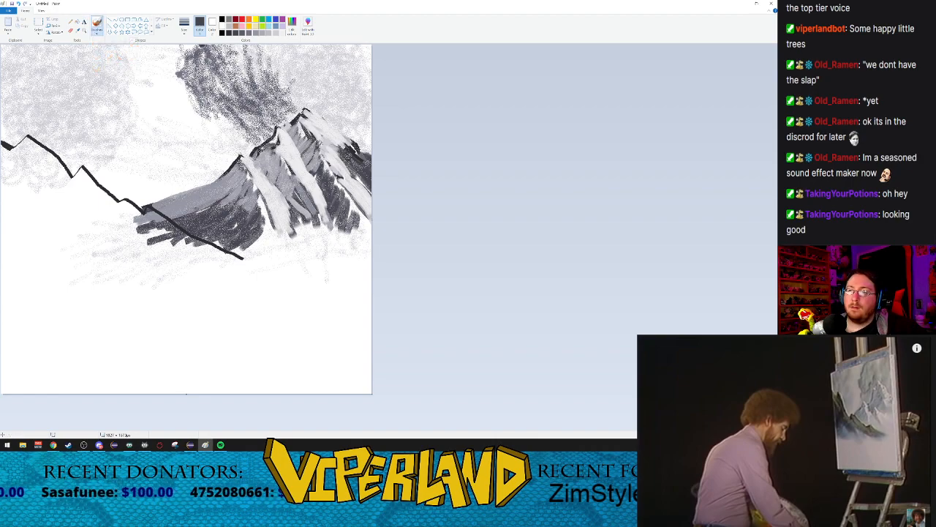
{"action": "left_click", "coordinate": [193, 31]}
{"action": "left_click", "coordinate": [198, 79]}
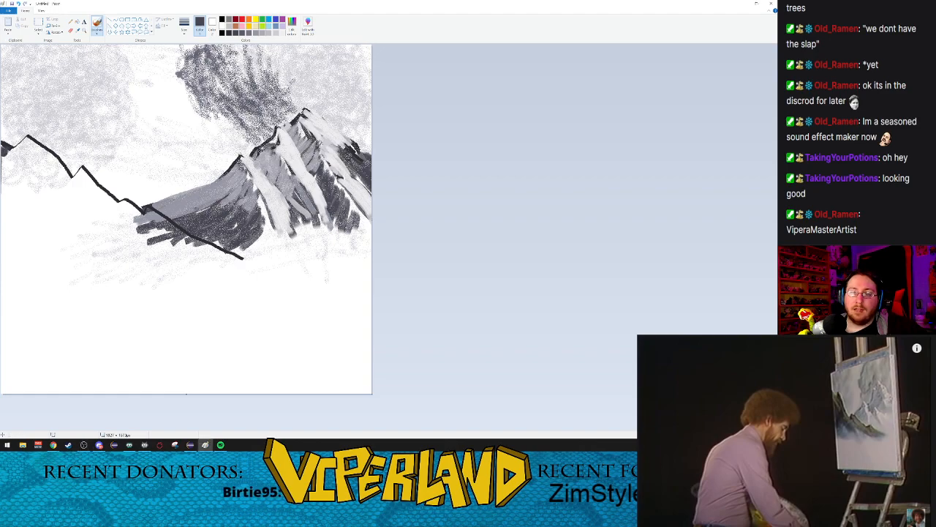
{"action": "left_click_drag", "start_coordinate": [6, 149], "coordinate": [6, 159]}
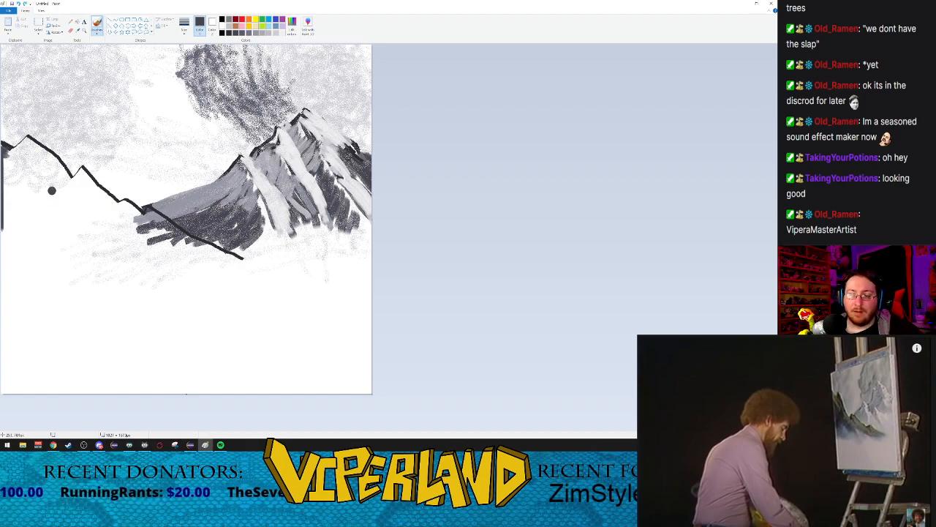
{"action": "key", "text": "ctrl+z"}
{"action": "key", "text": "ctrl+z"}
{"action": "key", "text": "ctrl+z"}
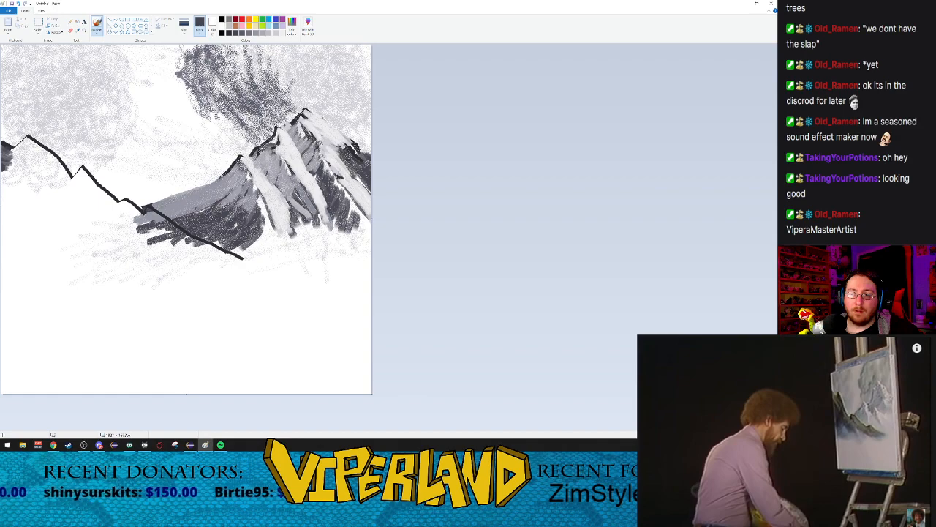
Step: Fill the left flank of the leftmost foreground peak with slanted dark grey strokes, undoing the stray line along the canvas edge
{"action": "mouse_move", "coordinate": [28, 141]}
{"action": "left_mouse_down"}
{"action": "mouse_move", "coordinate": [6, 159]}
{"action": "mouse_move", "coordinate": [25, 143]}
{"action": "mouse_move", "coordinate": [7, 167]}
{"action": "mouse_move", "coordinate": [0, 220]}
{"action": "left_mouse_up"}
{"action": "left_click_drag", "start_coordinate": [28, 141], "coordinate": [2, 274]}
{"action": "left_click_drag", "start_coordinate": [21, 156], "coordinate": [14, 176]}
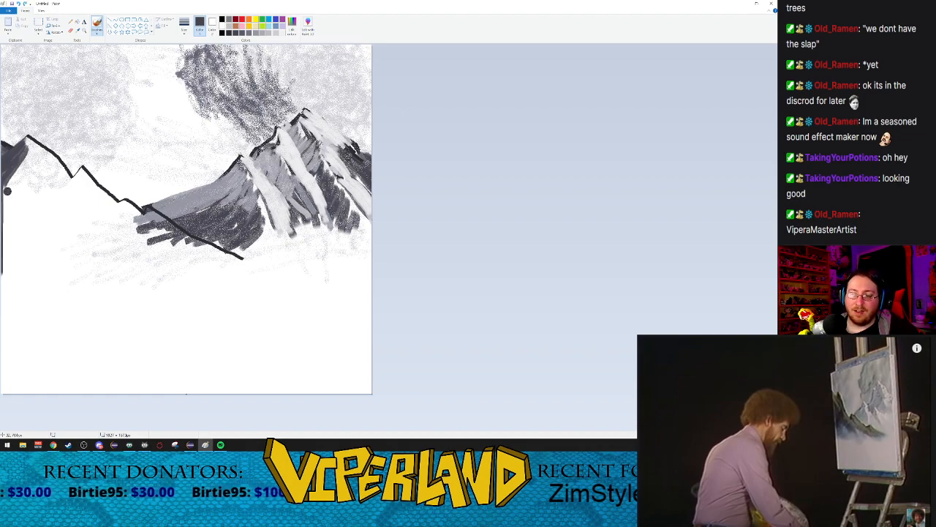
{"action": "key", "text": "ctrl+z"}
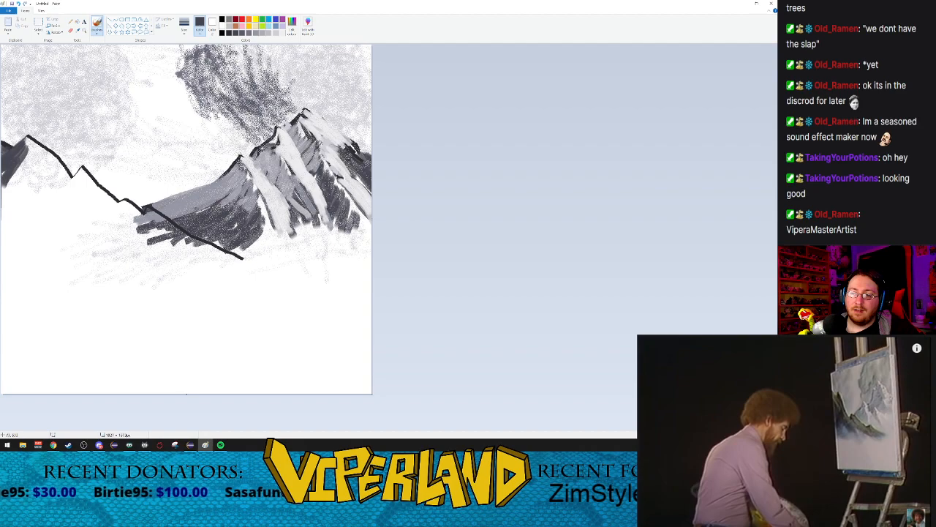
{"action": "left_click_drag", "start_coordinate": [26, 155], "coordinate": [8, 199]}
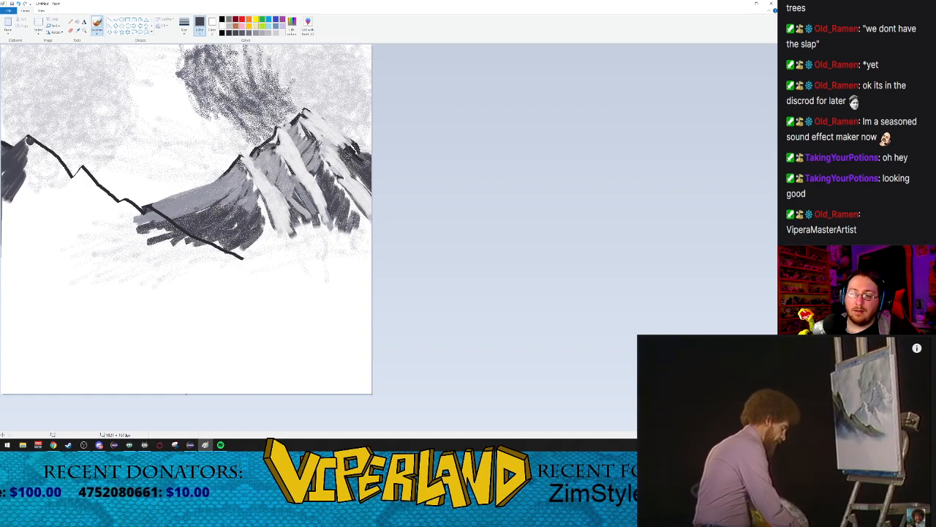
Step: Shade the right face of the leftmost peak with dark grey strokes running down from the ridge line, leaving a thin gap beneath the summit
{"action": "left_click_drag", "start_coordinate": [28, 137], "coordinate": [65, 175]}
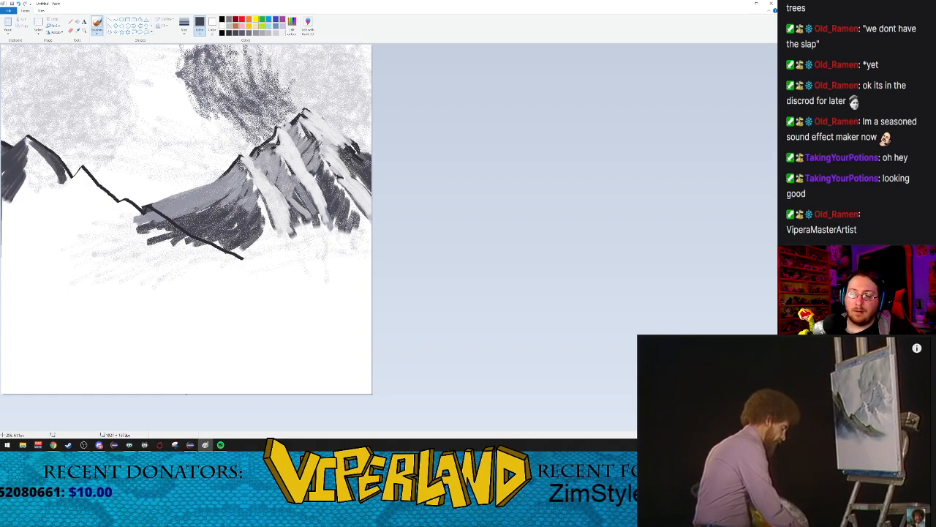
{"action": "mouse_move", "coordinate": [32, 141]}
{"action": "left_mouse_down"}
{"action": "mouse_move", "coordinate": [63, 196]}
{"action": "mouse_move", "coordinate": [31, 163]}
{"action": "mouse_move", "coordinate": [52, 213]}
{"action": "left_mouse_up"}
{"action": "mouse_move", "coordinate": [52, 214]}
{"action": "left_mouse_down"}
{"action": "mouse_move", "coordinate": [29, 179]}
{"action": "mouse_move", "coordinate": [44, 213]}
{"action": "left_mouse_up"}
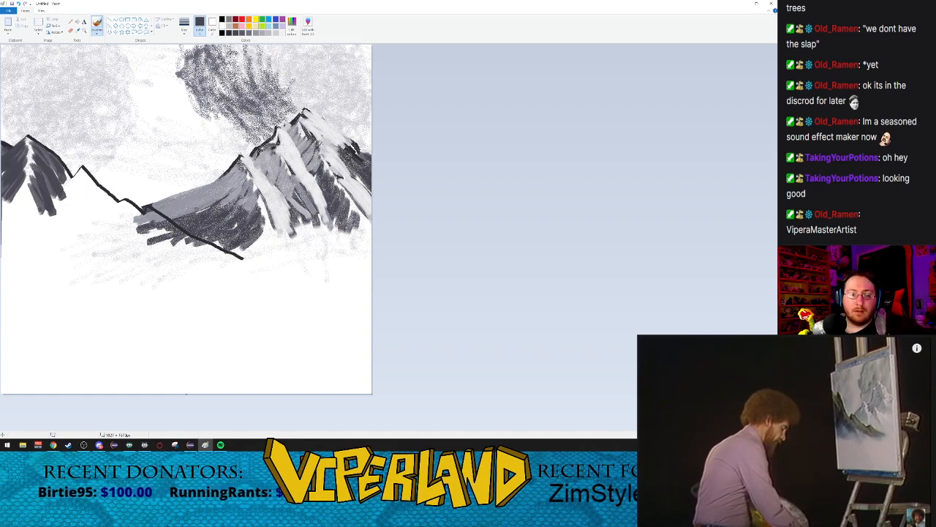
{"action": "key", "text": "alt+Tab"}
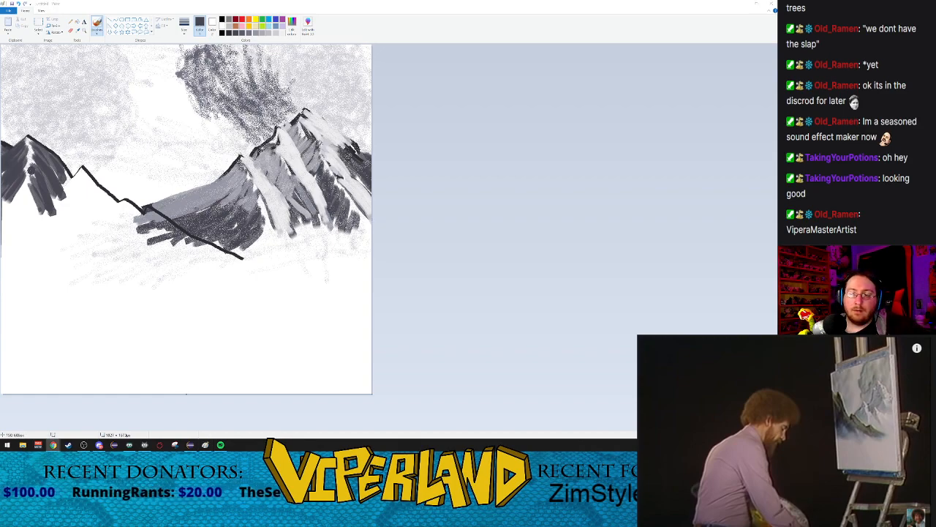
{"action": "left_click", "coordinate": [21, 186]}
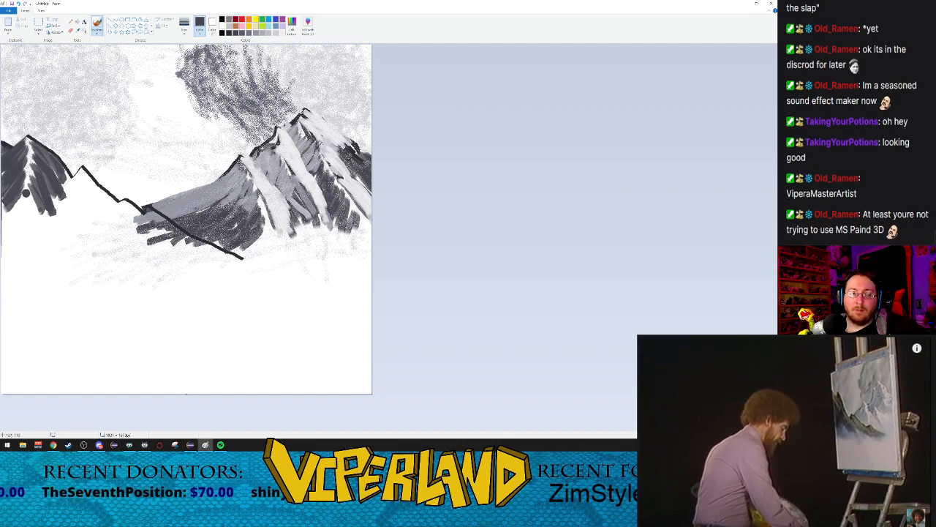
{"action": "left_click_drag", "start_coordinate": [55, 169], "coordinate": [73, 203]}
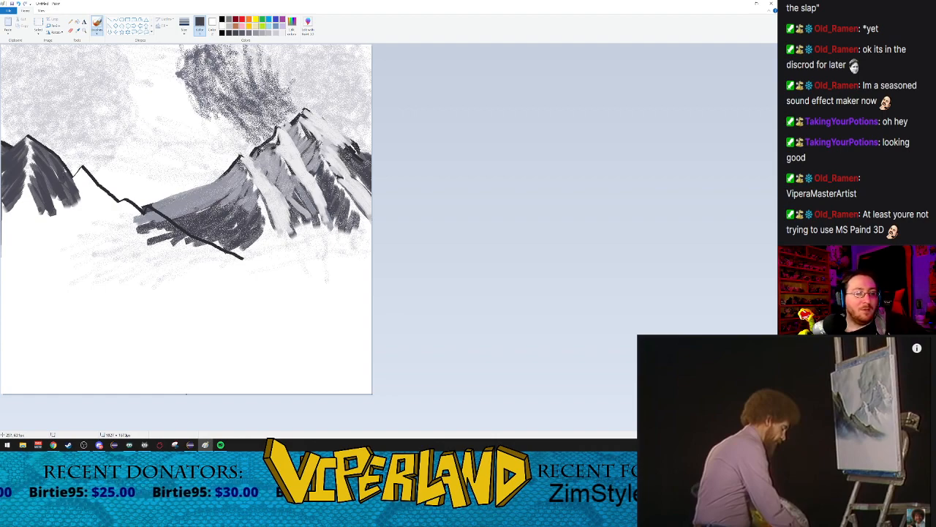
{"action": "left_click_drag", "start_coordinate": [52, 192], "coordinate": [77, 226]}
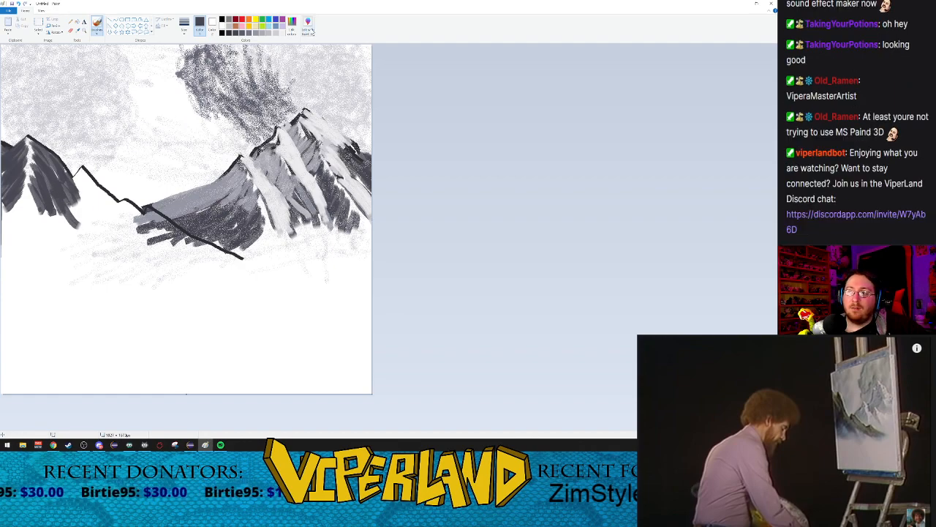
{"action": "mouse_move", "coordinate": [40, 203]}
{"action": "left_mouse_down"}
{"action": "mouse_move", "coordinate": [56, 240]}
{"action": "mouse_move", "coordinate": [57, 224]}
{"action": "left_mouse_up"}
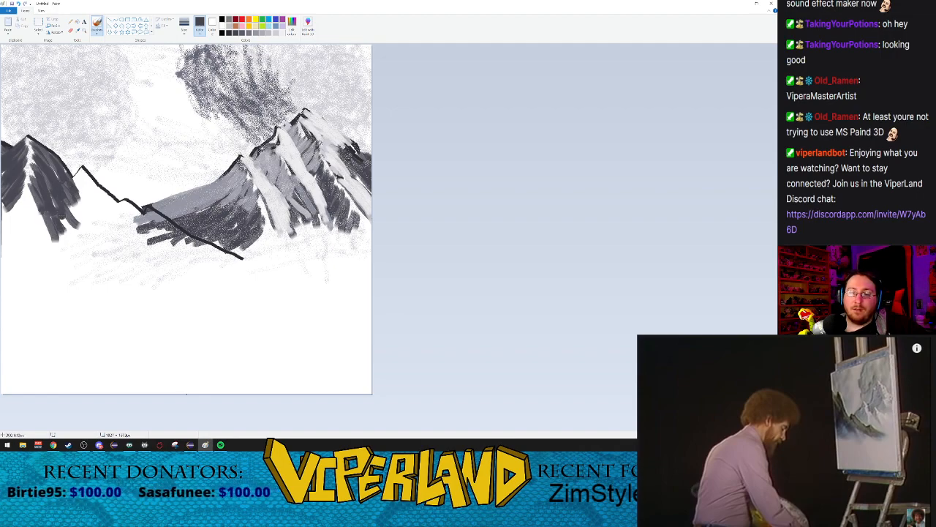
Step: Paint dark grey strokes down the second peak's right face and fill the gap between the two peaks
{"action": "left_click_drag", "start_coordinate": [82, 171], "coordinate": [112, 213]}
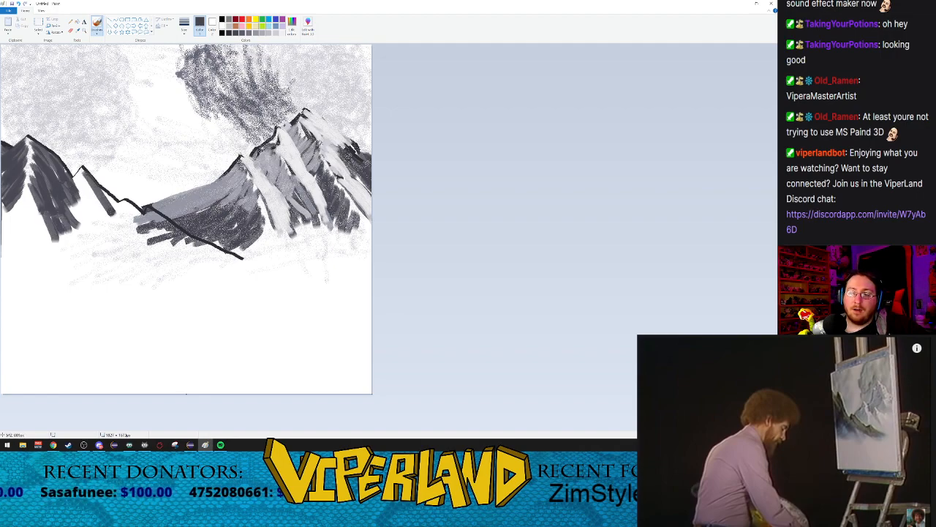
{"action": "mouse_move", "coordinate": [83, 169]}
{"action": "left_mouse_down"}
{"action": "mouse_move", "coordinate": [124, 221]}
{"action": "mouse_move", "coordinate": [121, 236]}
{"action": "left_mouse_up"}
{"action": "left_click_drag", "start_coordinate": [107, 195], "coordinate": [133, 250]}
{"action": "mouse_move", "coordinate": [86, 182]}
{"action": "left_mouse_down"}
{"action": "mouse_move", "coordinate": [115, 248]}
{"action": "mouse_move", "coordinate": [114, 235]}
{"action": "left_mouse_up"}
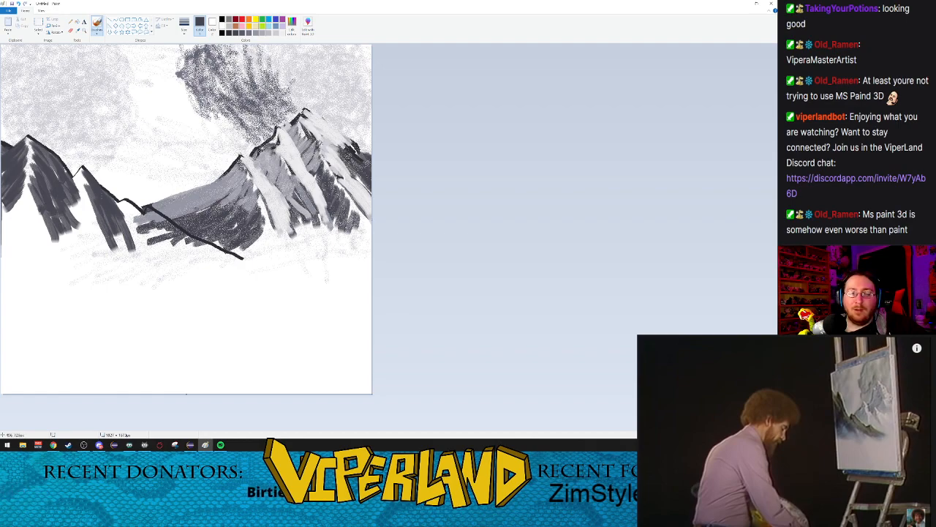
{"action": "mouse_move", "coordinate": [85, 192]}
{"action": "left_mouse_down"}
{"action": "mouse_move", "coordinate": [117, 253]}
{"action": "mouse_move", "coordinate": [127, 254]}
{"action": "left_mouse_up"}
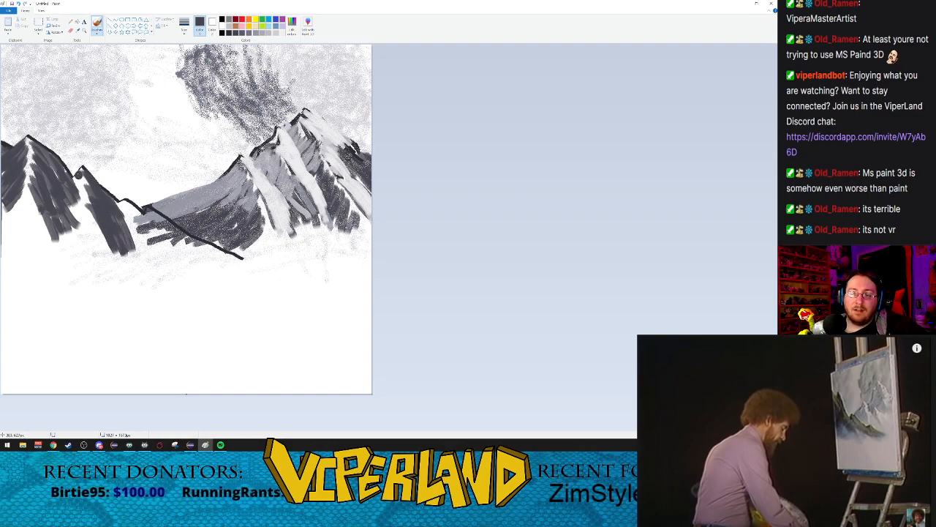
{"action": "mouse_move", "coordinate": [83, 191]}
{"action": "left_mouse_down"}
{"action": "mouse_move", "coordinate": [97, 218]}
{"action": "mouse_move", "coordinate": [85, 208]}
{"action": "mouse_move", "coordinate": [77, 234]}
{"action": "mouse_move", "coordinate": [87, 219]}
{"action": "mouse_move", "coordinate": [87, 238]}
{"action": "mouse_move", "coordinate": [87, 215]}
{"action": "mouse_move", "coordinate": [131, 222]}
{"action": "mouse_move", "coordinate": [76, 234]}
{"action": "mouse_move", "coordinate": [76, 256]}
{"action": "left_mouse_up"}
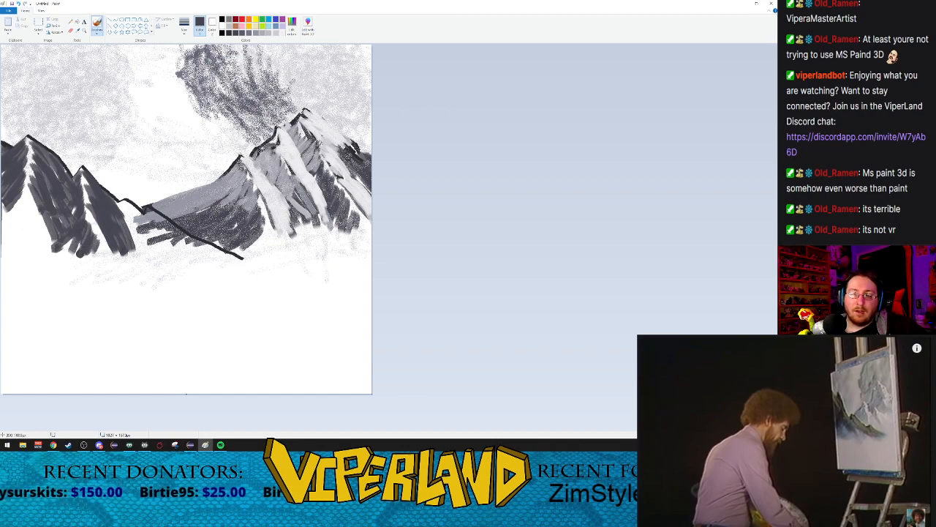
{"action": "mouse_move", "coordinate": [58, 221]}
{"action": "left_mouse_down"}
{"action": "mouse_move", "coordinate": [69, 262]}
{"action": "mouse_move", "coordinate": [78, 245]}
{"action": "left_mouse_up"}
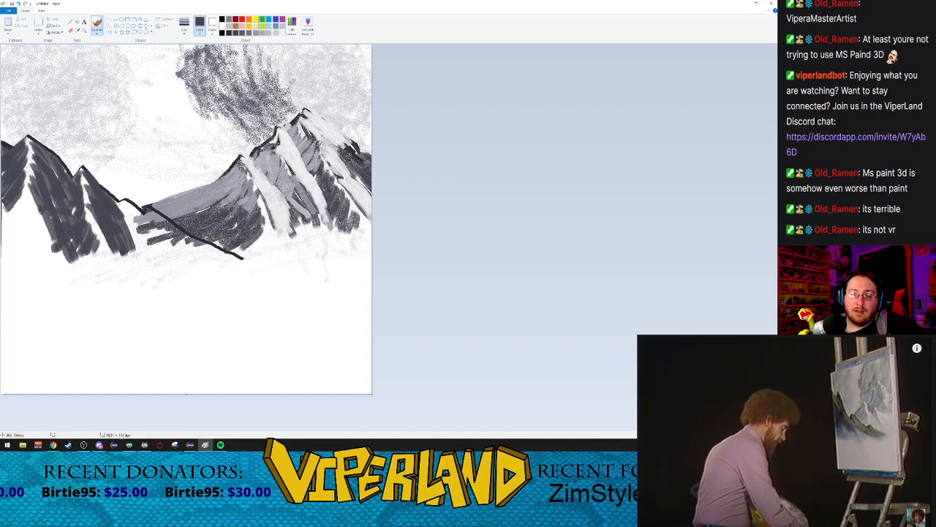
Step: Shade beneath the descending end of the foreground ridge with diagonal dark grey strokes and resume the reference video
{"action": "mouse_move", "coordinate": [121, 202]}
{"action": "left_mouse_down"}
{"action": "mouse_move", "coordinate": [139, 238]}
{"action": "mouse_move", "coordinate": [167, 241]}
{"action": "mouse_move", "coordinate": [143, 256]}
{"action": "left_mouse_up"}
{"action": "mouse_move", "coordinate": [144, 216]}
{"action": "left_mouse_down"}
{"action": "mouse_move", "coordinate": [160, 255]}
{"action": "mouse_move", "coordinate": [161, 227]}
{"action": "mouse_move", "coordinate": [193, 261]}
{"action": "mouse_move", "coordinate": [197, 245]}
{"action": "mouse_move", "coordinate": [240, 265]}
{"action": "left_mouse_up"}
{"action": "mouse_move", "coordinate": [168, 230]}
{"action": "left_mouse_down"}
{"action": "mouse_move", "coordinate": [214, 267]}
{"action": "mouse_move", "coordinate": [193, 266]}
{"action": "mouse_move", "coordinate": [209, 266]}
{"action": "mouse_move", "coordinate": [205, 284]}
{"action": "mouse_move", "coordinate": [198, 271]}
{"action": "mouse_move", "coordinate": [221, 280]}
{"action": "left_mouse_up"}
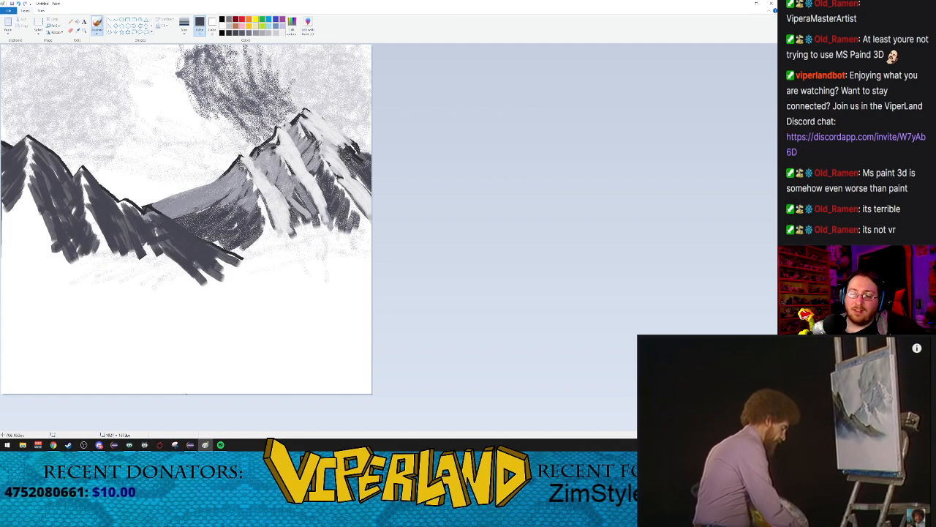
{"action": "left_click", "coordinate": [781, 426]}
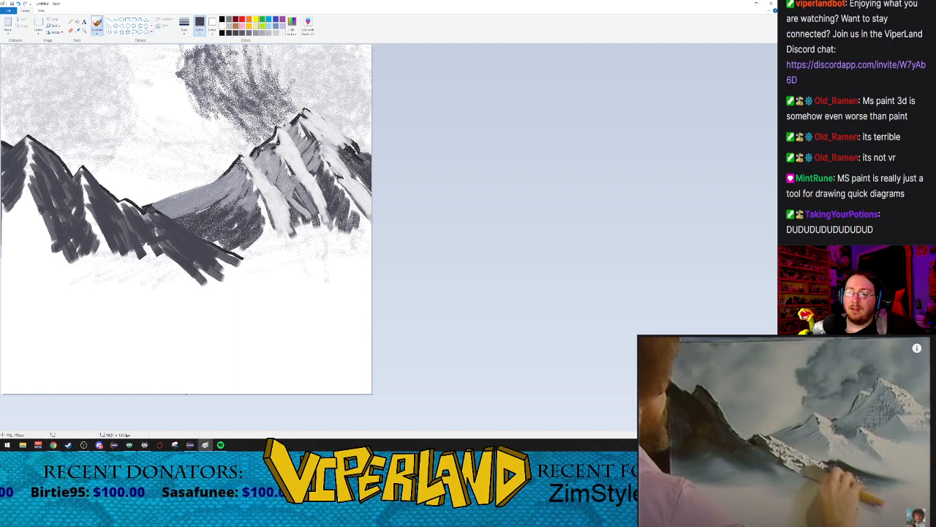
Step: Paint light grey snow down the upper right slopes of the foreground ridge, following the ridge line
{"action": "left_click", "coordinate": [275, 35]}
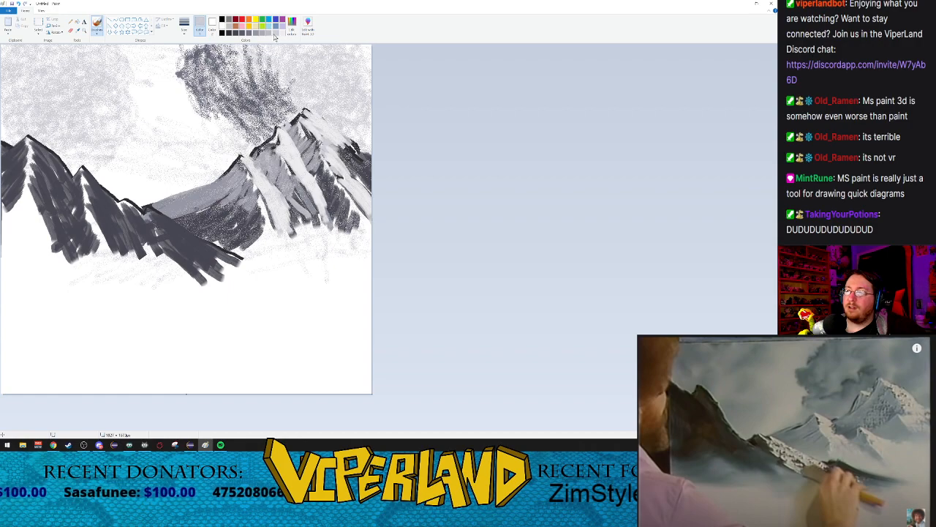
{"action": "left_click_drag", "start_coordinate": [151, 211], "coordinate": [218, 257]}
{"action": "left_click_drag", "start_coordinate": [156, 216], "coordinate": [224, 260]}
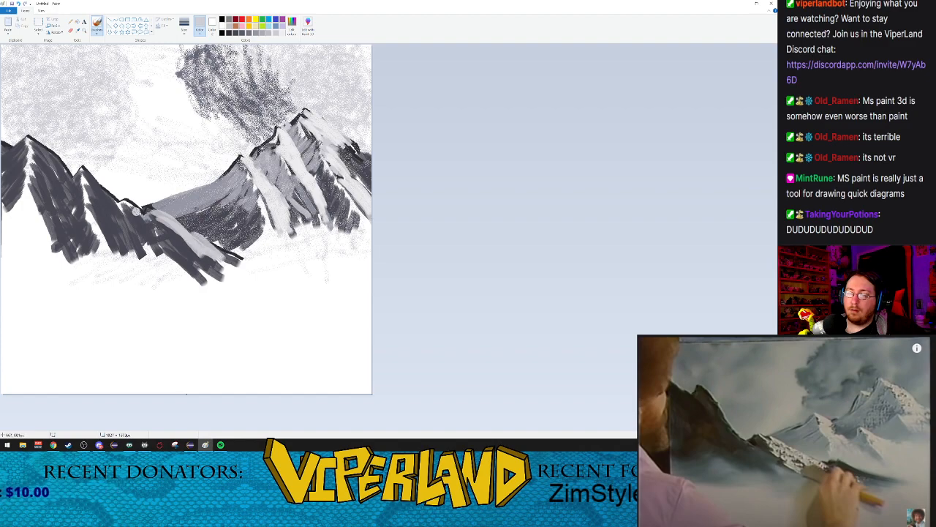
{"action": "mouse_move", "coordinate": [157, 220]}
{"action": "left_mouse_down"}
{"action": "mouse_move", "coordinate": [180, 223]}
{"action": "mouse_move", "coordinate": [192, 258]}
{"action": "left_mouse_up"}
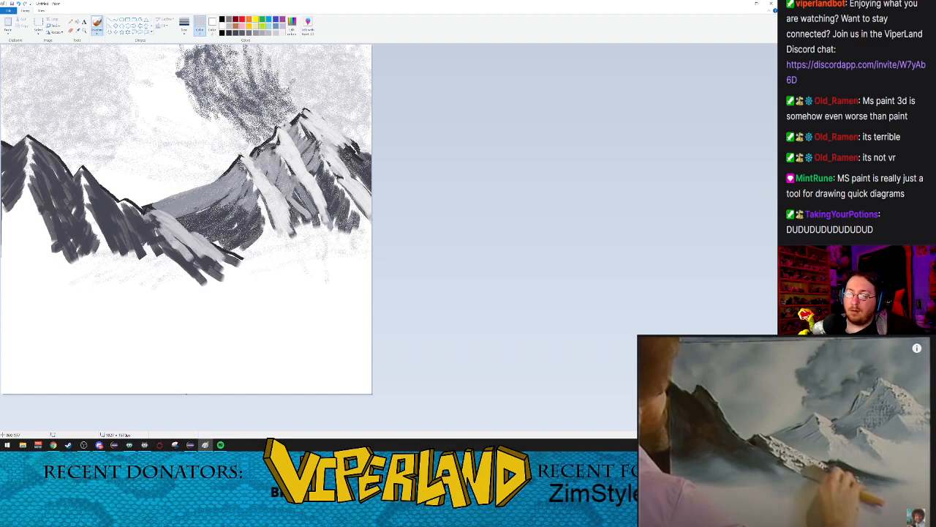
{"action": "mouse_move", "coordinate": [149, 211]}
{"action": "left_mouse_down"}
{"action": "mouse_move", "coordinate": [195, 261]}
{"action": "mouse_move", "coordinate": [238, 265]}
{"action": "left_mouse_up"}
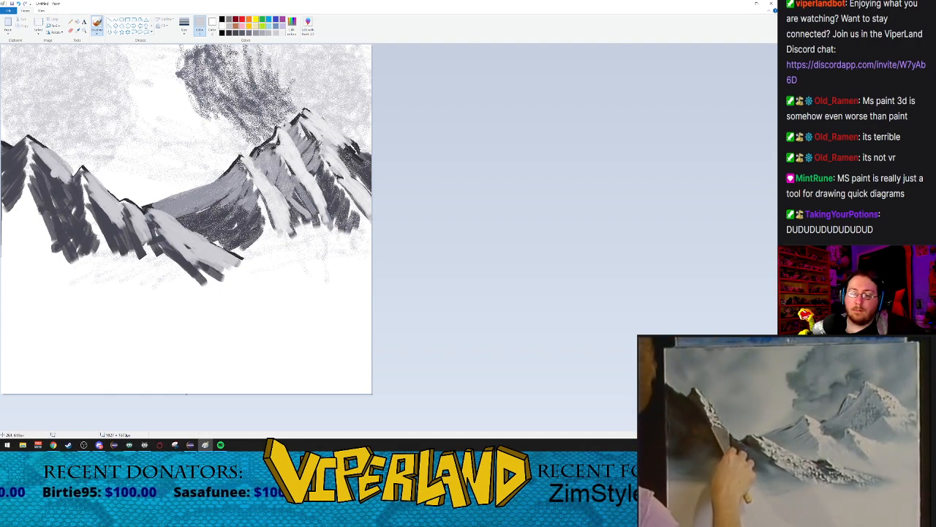
Step: Extend the light grey snow in long strokes down the right faces of the left and middle foreground peaks to their bases
{"action": "mouse_move", "coordinate": [774, 390]}
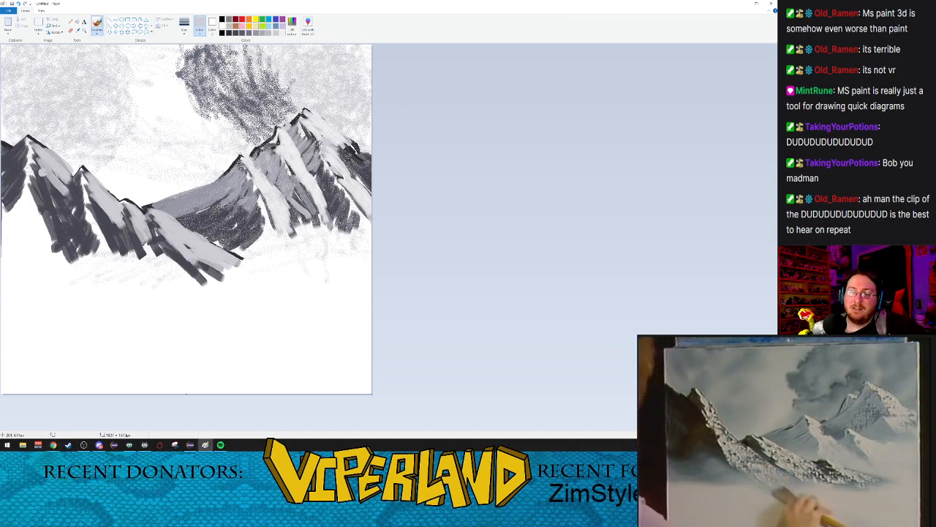
{"action": "left_click_drag", "start_coordinate": [36, 166], "coordinate": [53, 196]}
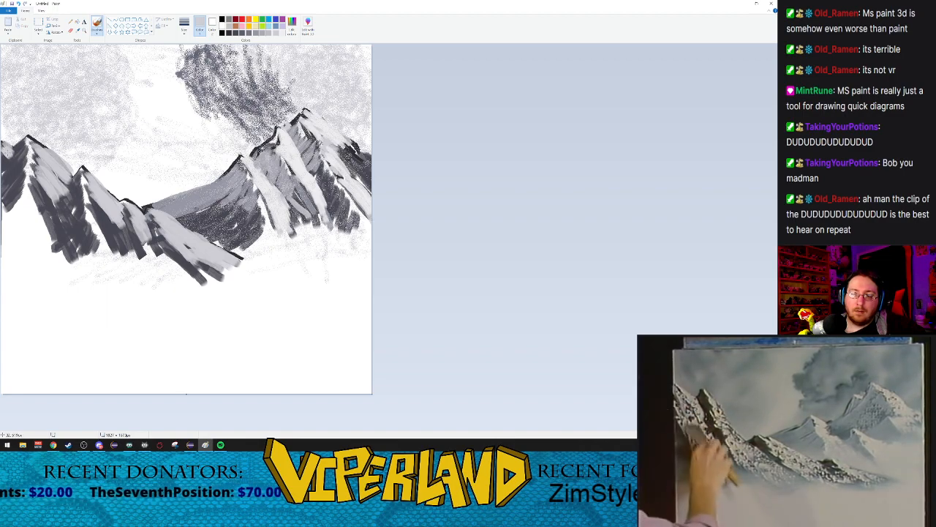
{"action": "mouse_move", "coordinate": [67, 195]}
{"action": "left_mouse_down"}
{"action": "mouse_move", "coordinate": [73, 190]}
{"action": "mouse_move", "coordinate": [131, 259]}
{"action": "left_mouse_up"}
{"action": "left_click_drag", "start_coordinate": [119, 226], "coordinate": [136, 266]}
{"action": "left_click_drag", "start_coordinate": [43, 171], "coordinate": [55, 231]}
{"action": "left_click_drag", "start_coordinate": [34, 187], "coordinate": [63, 247]}
{"action": "left_click_drag", "start_coordinate": [54, 184], "coordinate": [77, 251]}
{"action": "mouse_move", "coordinate": [36, 185]}
{"action": "left_mouse_down"}
{"action": "mouse_move", "coordinate": [57, 253]}
{"action": "mouse_move", "coordinate": [42, 233]}
{"action": "mouse_move", "coordinate": [64, 265]}
{"action": "left_mouse_up"}
{"action": "left_click_drag", "start_coordinate": [53, 211], "coordinate": [82, 281]}
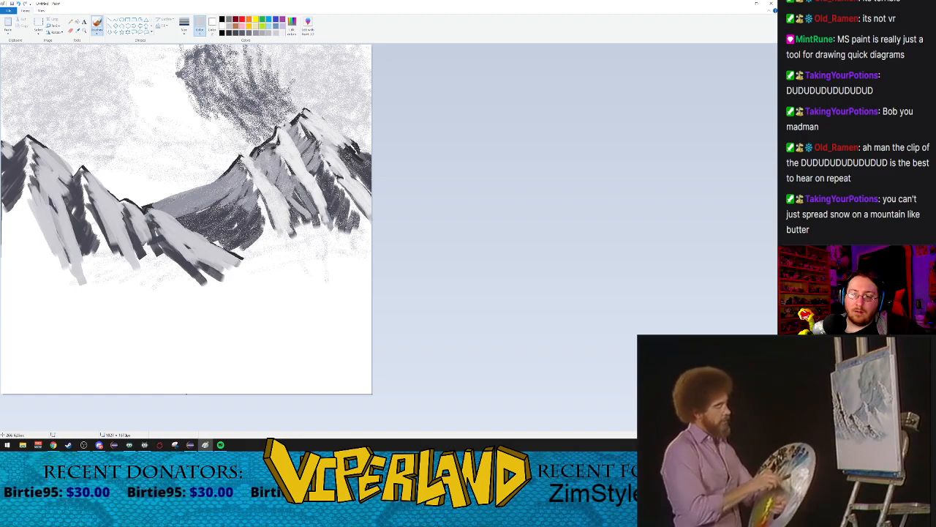
{"action": "left_click_drag", "start_coordinate": [63, 193], "coordinate": [82, 247]}
{"action": "left_click_drag", "start_coordinate": [94, 205], "coordinate": [136, 280]}
{"action": "left_click_drag", "start_coordinate": [126, 214], "coordinate": [144, 253]}
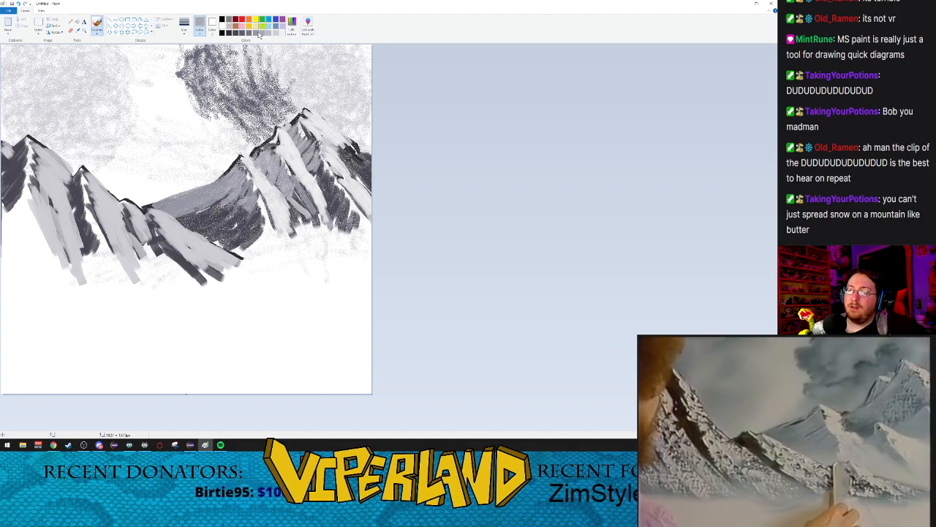
Step: Layer medium grey over the shadowed flanks of the foreground peaks and darken the leftmost flank's base near-black, undoing the stray edge line
{"action": "left_click", "coordinate": [258, 33]}
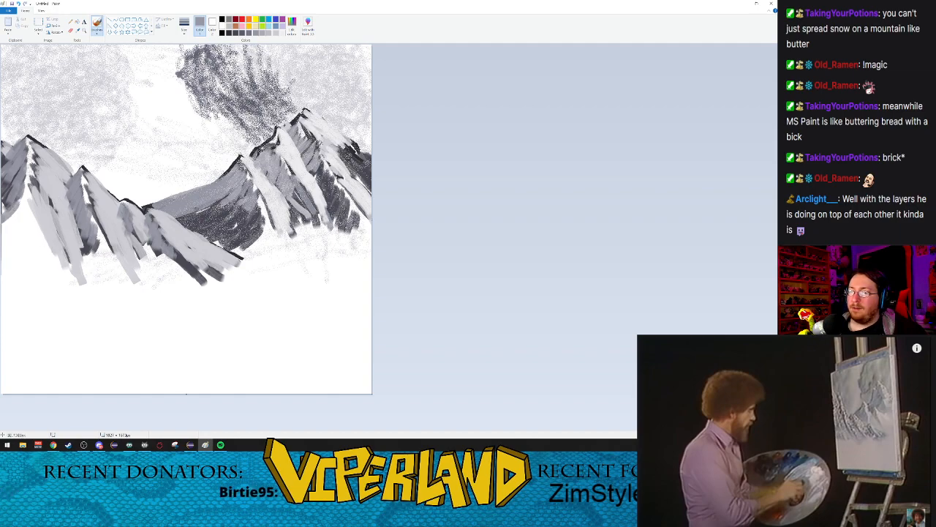
{"action": "mouse_move", "coordinate": [22, 203]}
{"action": "left_mouse_down"}
{"action": "mouse_move", "coordinate": [2, 233]}
{"action": "mouse_move", "coordinate": [10, 240]}
{"action": "left_mouse_up"}
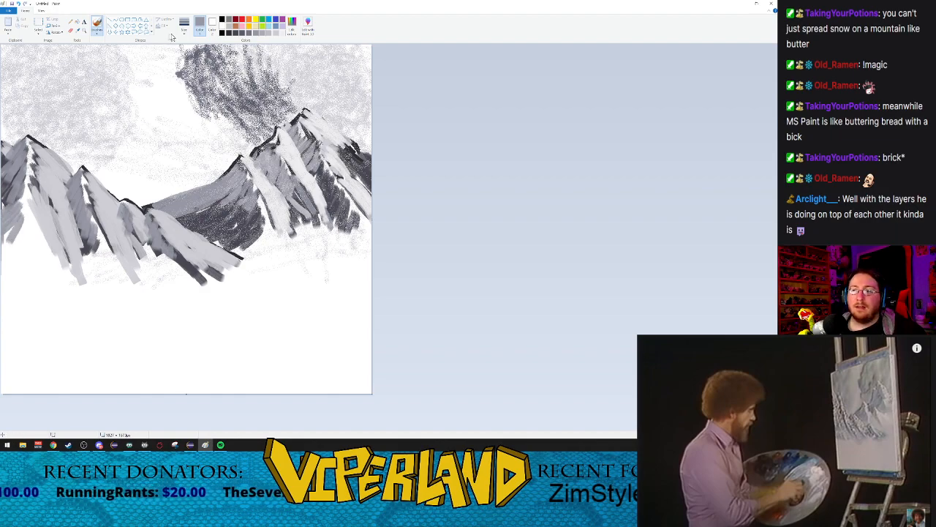
{"action": "left_click", "coordinate": [229, 33]}
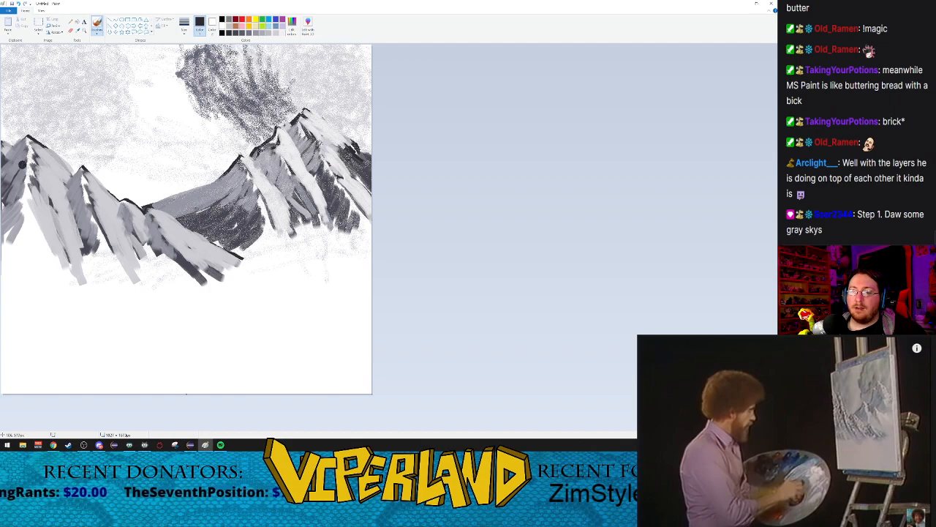
{"action": "left_click_drag", "start_coordinate": [3, 236], "coordinate": [2, 326]}
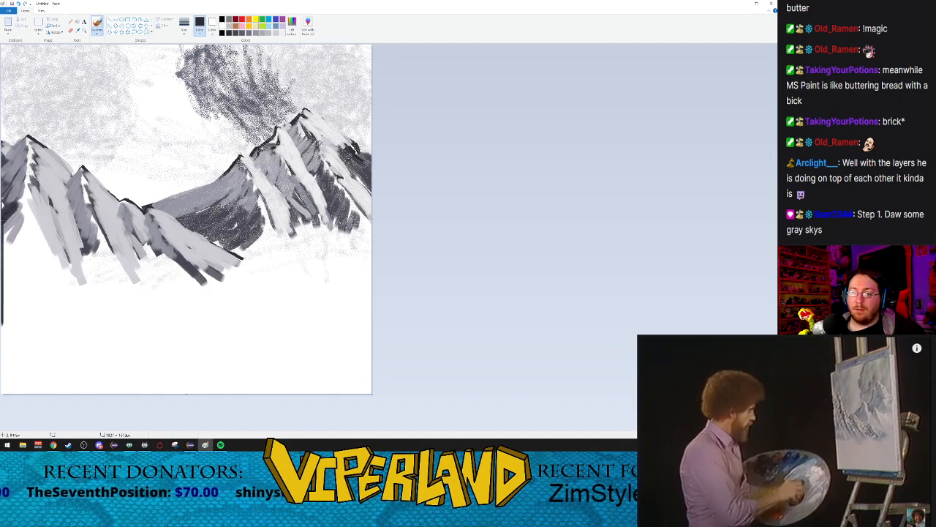
{"action": "key", "text": "ctrl+z"}
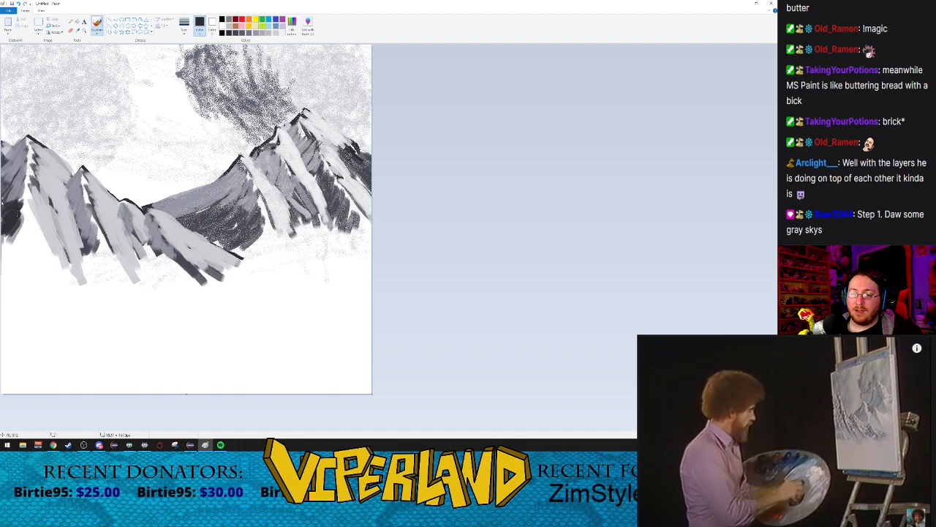
Step: Extend the leftmost foreground flank down to its base with near-black diagonal strokes and overlay them with medium grey
{"action": "left_click_drag", "start_coordinate": [30, 218], "coordinate": [7, 247]}
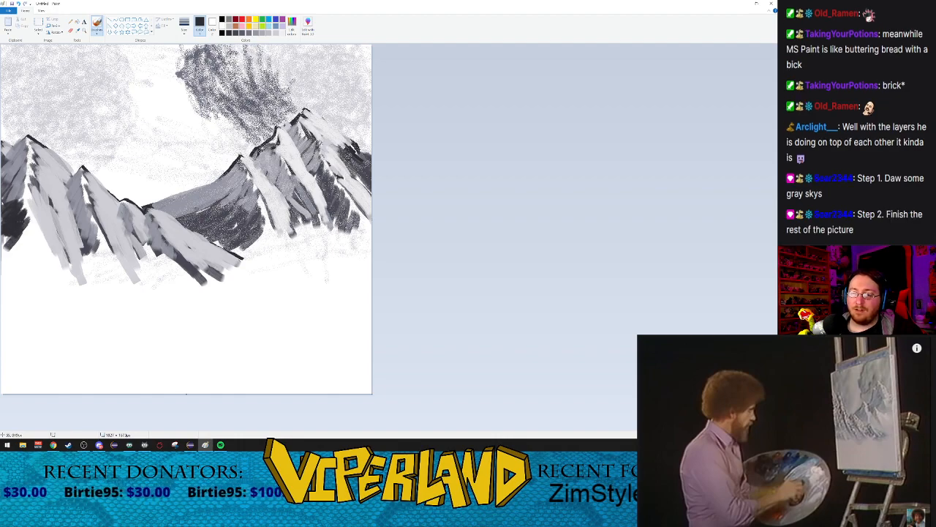
{"action": "mouse_move", "coordinate": [33, 216]}
{"action": "left_mouse_down"}
{"action": "mouse_move", "coordinate": [10, 247]}
{"action": "mouse_move", "coordinate": [27, 274]}
{"action": "mouse_move", "coordinate": [39, 264]}
{"action": "mouse_move", "coordinate": [33, 277]}
{"action": "left_mouse_up"}
{"action": "mouse_move", "coordinate": [51, 263]}
{"action": "left_mouse_down"}
{"action": "mouse_move", "coordinate": [2, 259]}
{"action": "mouse_move", "coordinate": [10, 284]}
{"action": "mouse_move", "coordinate": [29, 284]}
{"action": "mouse_move", "coordinate": [4, 285]}
{"action": "mouse_move", "coordinate": [5, 277]}
{"action": "left_mouse_up"}
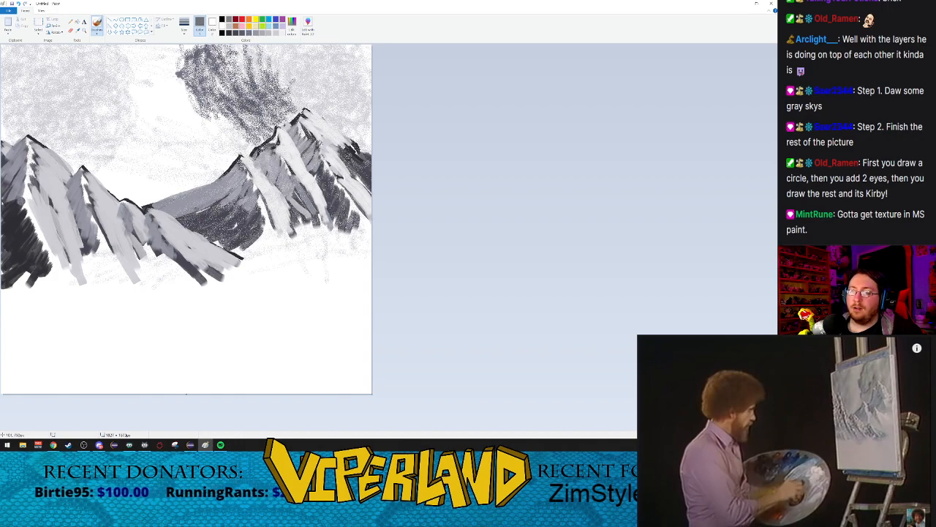
{"action": "mouse_move", "coordinate": [16, 196]}
{"action": "left_mouse_down"}
{"action": "mouse_move", "coordinate": [5, 215]}
{"action": "mouse_move", "coordinate": [6, 235]}
{"action": "mouse_move", "coordinate": [20, 240]}
{"action": "mouse_move", "coordinate": [15, 263]}
{"action": "mouse_move", "coordinate": [38, 282]}
{"action": "mouse_move", "coordinate": [46, 276]}
{"action": "mouse_move", "coordinate": [15, 282]}
{"action": "mouse_move", "coordinate": [35, 284]}
{"action": "left_mouse_up"}
Step: Fill the bases of the middle and right foreground peaks with short medium grey diagonal strokes and resume the reference video
{"action": "left_click_drag", "start_coordinate": [100, 238], "coordinate": [80, 281]}
{"action": "mouse_move", "coordinate": [96, 236]}
{"action": "left_mouse_down"}
{"action": "mouse_move", "coordinate": [107, 262]}
{"action": "mouse_move", "coordinate": [114, 255]}
{"action": "mouse_move", "coordinate": [95, 279]}
{"action": "mouse_move", "coordinate": [114, 259]}
{"action": "mouse_move", "coordinate": [113, 284]}
{"action": "left_mouse_up"}
{"action": "mouse_move", "coordinate": [147, 247]}
{"action": "left_mouse_down"}
{"action": "mouse_move", "coordinate": [138, 270]}
{"action": "mouse_move", "coordinate": [163, 284]}
{"action": "left_mouse_up"}
{"action": "mouse_move", "coordinate": [179, 251]}
{"action": "left_mouse_down"}
{"action": "mouse_move", "coordinate": [158, 273]}
{"action": "mouse_move", "coordinate": [170, 257]}
{"action": "mouse_move", "coordinate": [173, 282]}
{"action": "left_mouse_up"}
{"action": "mouse_move", "coordinate": [188, 271]}
{"action": "left_mouse_down"}
{"action": "mouse_move", "coordinate": [177, 283]}
{"action": "mouse_move", "coordinate": [187, 282]}
{"action": "left_mouse_up"}
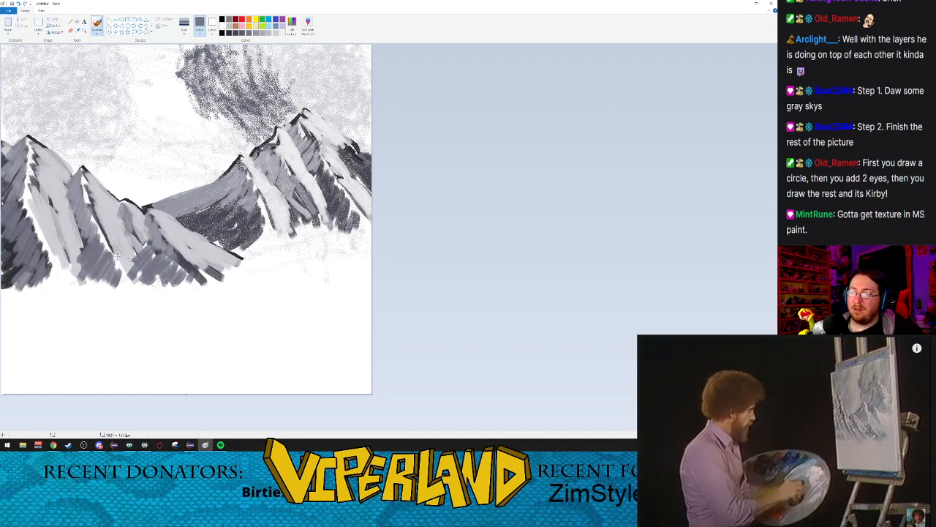
{"action": "left_click", "coordinate": [877, 360]}
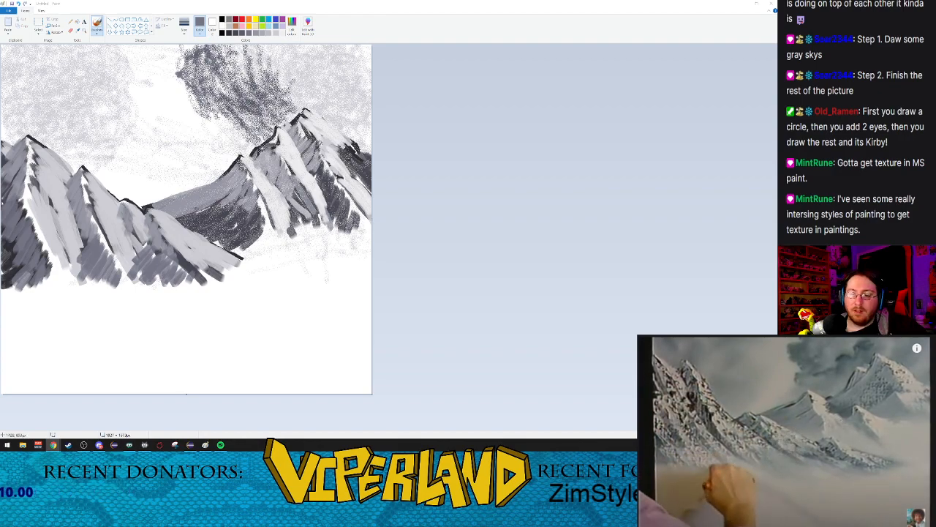
Step: Airbrush medium and darker grey speckles over the foreground peaks and along their bases, finishing with the lightest grey
{"action": "left_click", "coordinate": [98, 34]}
{"action": "left_click", "coordinate": [135, 55]}
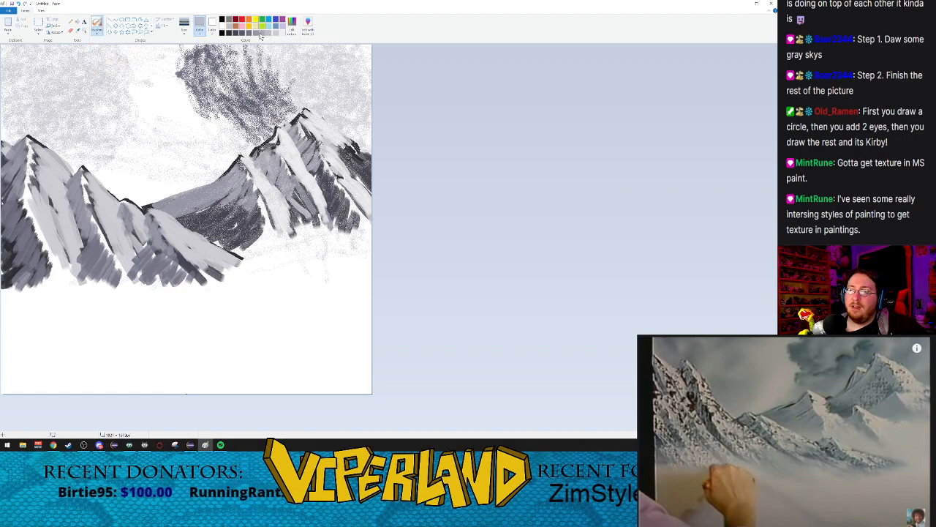
{"action": "left_click", "coordinate": [263, 34]}
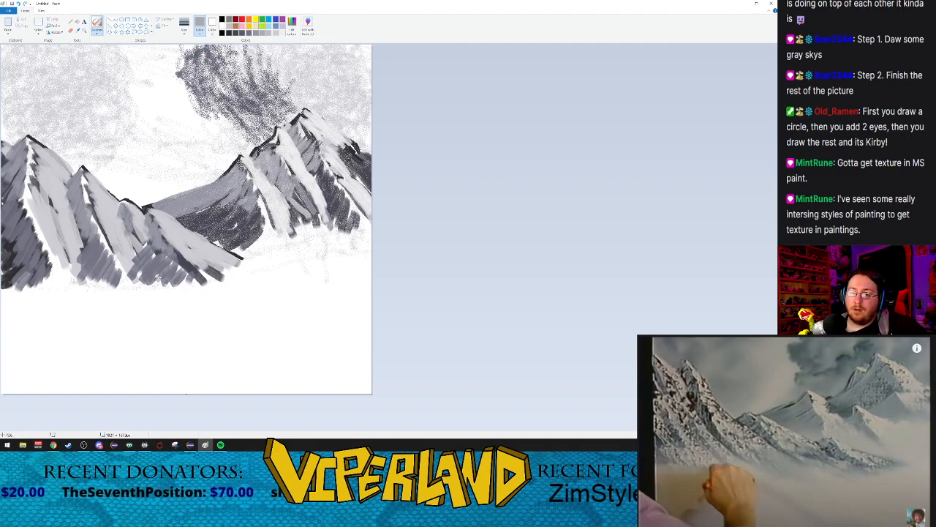
{"action": "left_click_drag", "start_coordinate": [176, 294], "coordinate": [194, 298]}
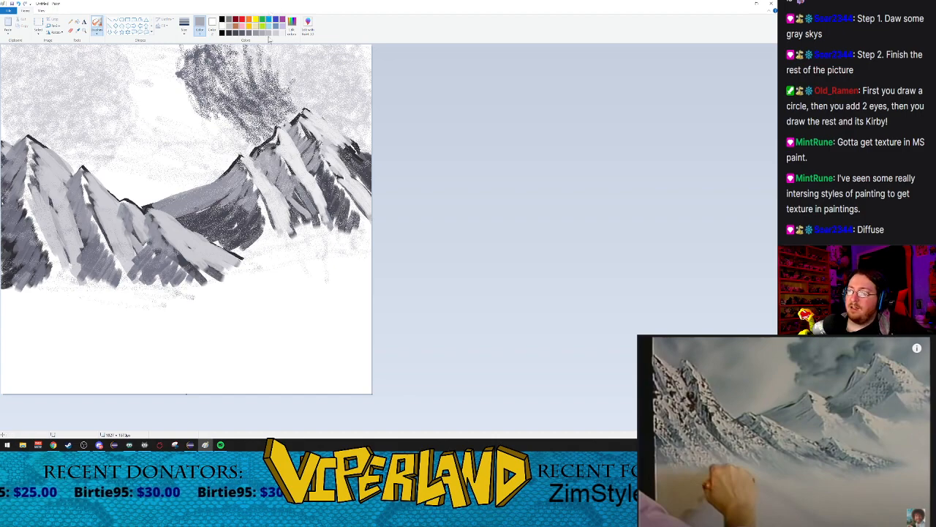
{"action": "left_click", "coordinate": [249, 33]}
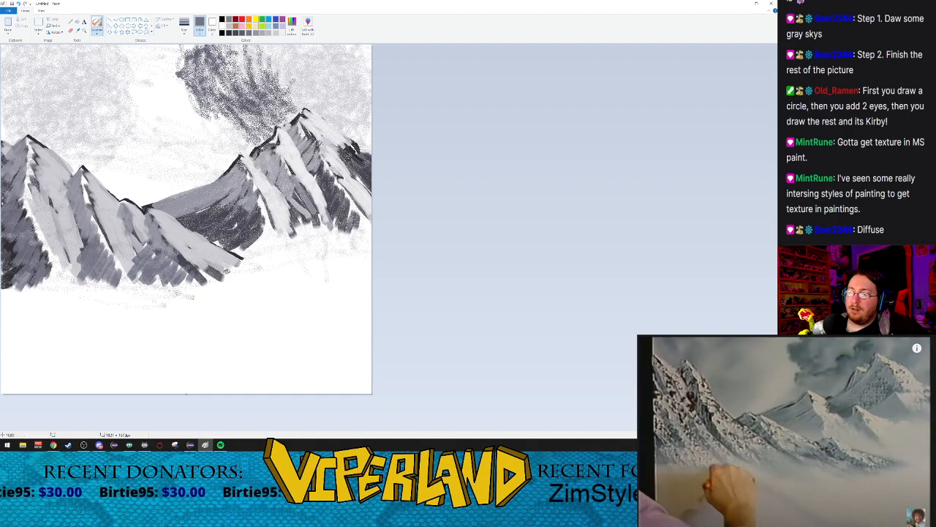
{"action": "left_click_drag", "start_coordinate": [196, 297], "coordinate": [240, 292]}
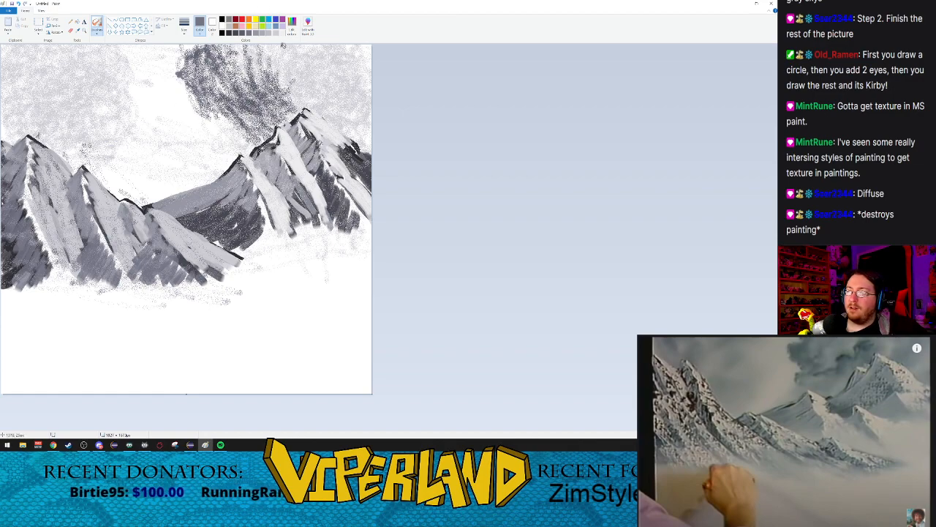
{"action": "left_click", "coordinate": [283, 34]}
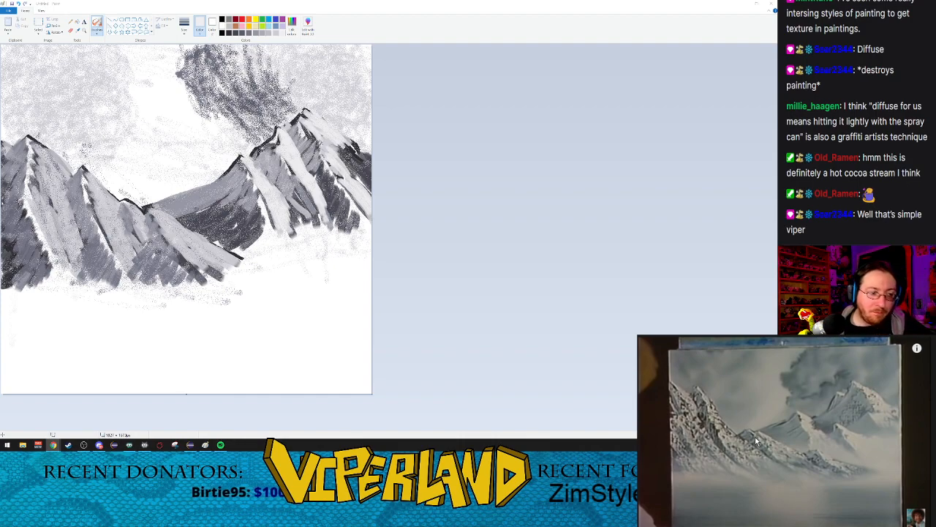
Step: Pause the reference video and airbrush grey haze in wide horizontal sweeps over the empty lower canvas, using the largest size
{"action": "left_click", "coordinate": [792, 451]}
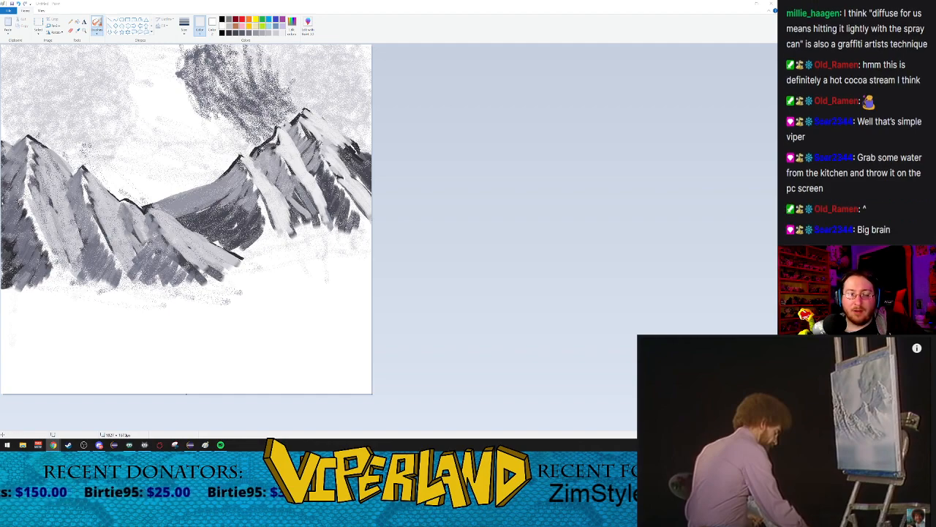
{"action": "left_click", "coordinate": [97, 33]}
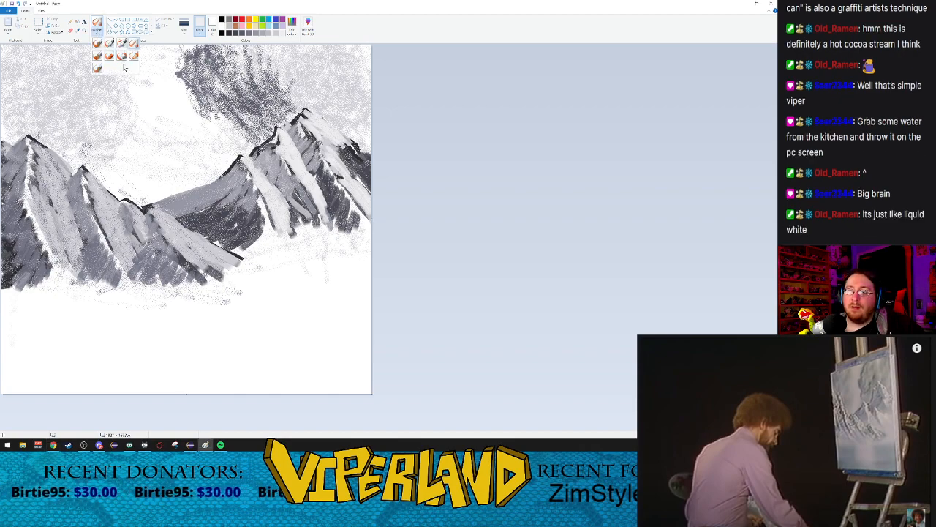
{"action": "left_click", "coordinate": [136, 42]}
{"action": "left_click", "coordinate": [185, 29]}
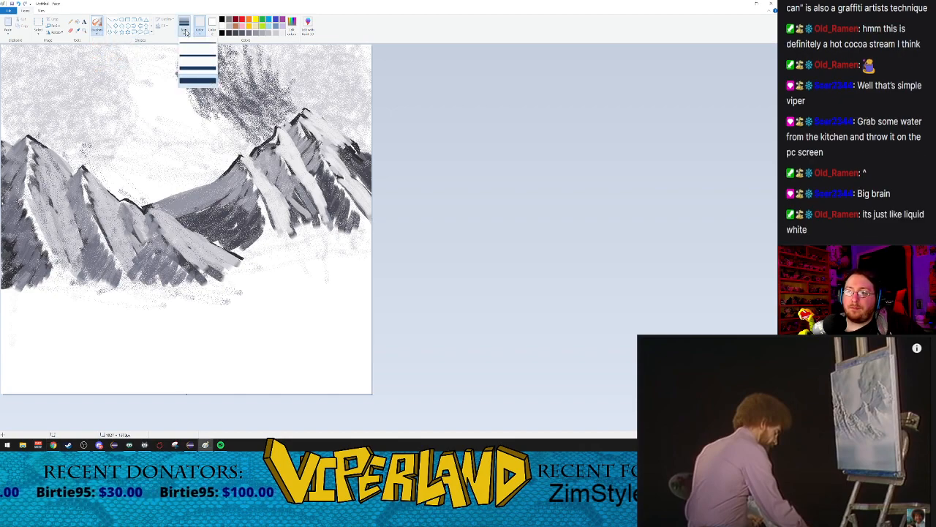
{"action": "left_click", "coordinate": [198, 81]}
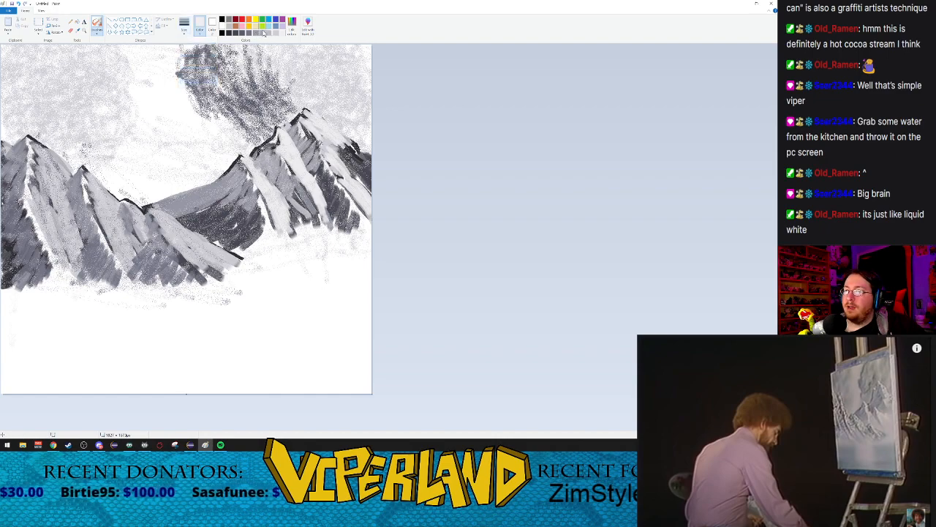
{"action": "left_click", "coordinate": [269, 34]}
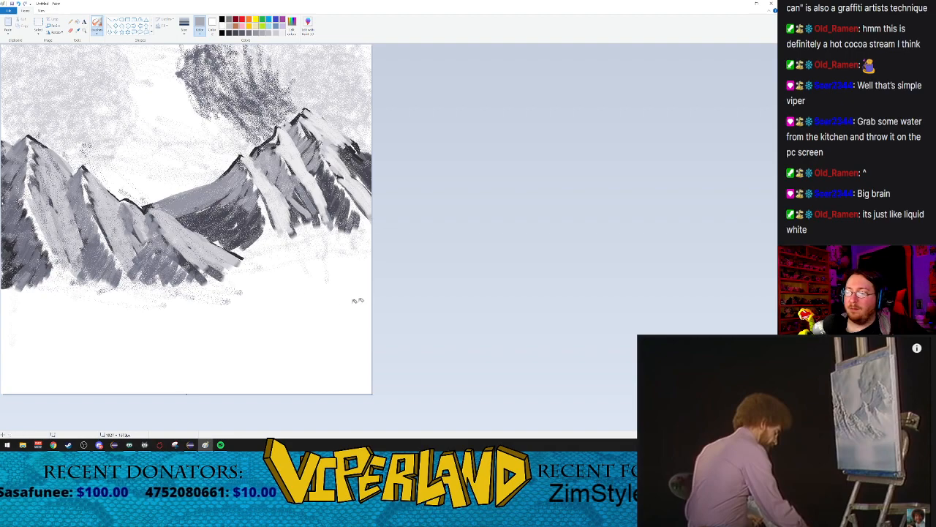
{"action": "mouse_move", "coordinate": [322, 299]}
{"action": "left_mouse_down"}
{"action": "mouse_move", "coordinate": [343, 315]}
{"action": "mouse_move", "coordinate": [381, 293]}
{"action": "mouse_move", "coordinate": [188, 301]}
{"action": "mouse_move", "coordinate": [223, 316]}
{"action": "mouse_move", "coordinate": [388, 340]}
{"action": "mouse_move", "coordinate": [273, 310]}
{"action": "mouse_move", "coordinate": [249, 330]}
{"action": "mouse_move", "coordinate": [400, 347]}
{"action": "mouse_move", "coordinate": [287, 355]}
{"action": "mouse_move", "coordinate": [379, 343]}
{"action": "mouse_move", "coordinate": [407, 366]}
{"action": "mouse_move", "coordinate": [278, 378]}
{"action": "left_mouse_up"}
{"action": "mouse_move", "coordinate": [176, 356]}
{"action": "left_mouse_down"}
{"action": "mouse_move", "coordinate": [368, 404]}
{"action": "mouse_move", "coordinate": [159, 339]}
{"action": "mouse_move", "coordinate": [281, 288]}
{"action": "mouse_move", "coordinate": [236, 362]}
{"action": "mouse_move", "coordinate": [146, 352]}
{"action": "mouse_move", "coordinate": [150, 381]}
{"action": "mouse_move", "coordinate": [2, 287]}
{"action": "mouse_move", "coordinate": [21, 311]}
{"action": "mouse_move", "coordinate": [150, 293]}
{"action": "mouse_move", "coordinate": [103, 326]}
{"action": "mouse_move", "coordinate": [130, 327]}
{"action": "mouse_move", "coordinate": [51, 366]}
{"action": "mouse_move", "coordinate": [121, 376]}
{"action": "mouse_move", "coordinate": [25, 347]}
{"action": "mouse_move", "coordinate": [144, 305]}
{"action": "mouse_move", "coordinate": [43, 385]}
{"action": "mouse_move", "coordinate": [103, 356]}
{"action": "mouse_move", "coordinate": [256, 339]}
{"action": "mouse_move", "coordinate": [113, 296]}
{"action": "mouse_move", "coordinate": [350, 307]}
{"action": "mouse_move", "coordinate": [201, 272]}
{"action": "mouse_move", "coordinate": [374, 285]}
{"action": "mouse_move", "coordinate": [362, 302]}
{"action": "mouse_move", "coordinate": [156, 368]}
{"action": "mouse_move", "coordinate": [118, 316]}
{"action": "mouse_move", "coordinate": [32, 342]}
{"action": "mouse_move", "coordinate": [170, 368]}
{"action": "mouse_move", "coordinate": [51, 379]}
{"action": "mouse_move", "coordinate": [66, 320]}
{"action": "mouse_move", "coordinate": [275, 365]}
{"action": "left_mouse_up"}
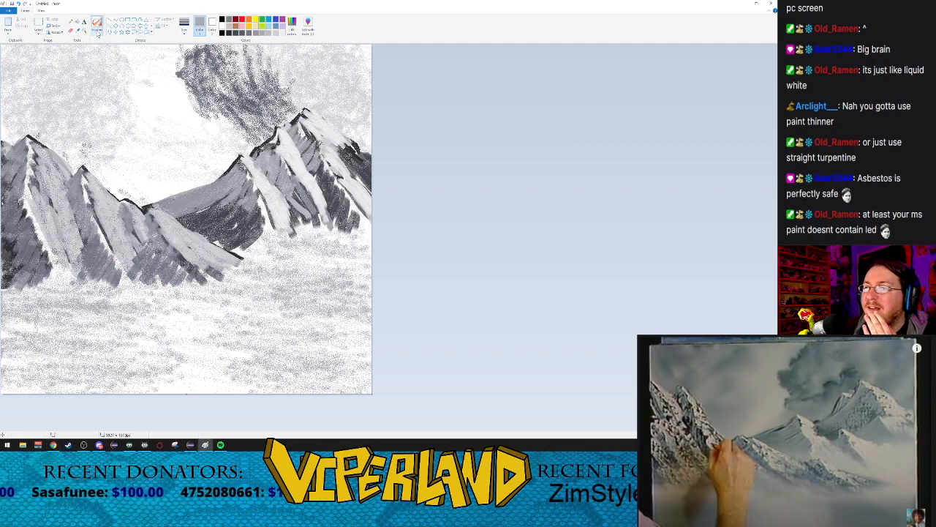
{"action": "left_click", "coordinate": [97, 33]}
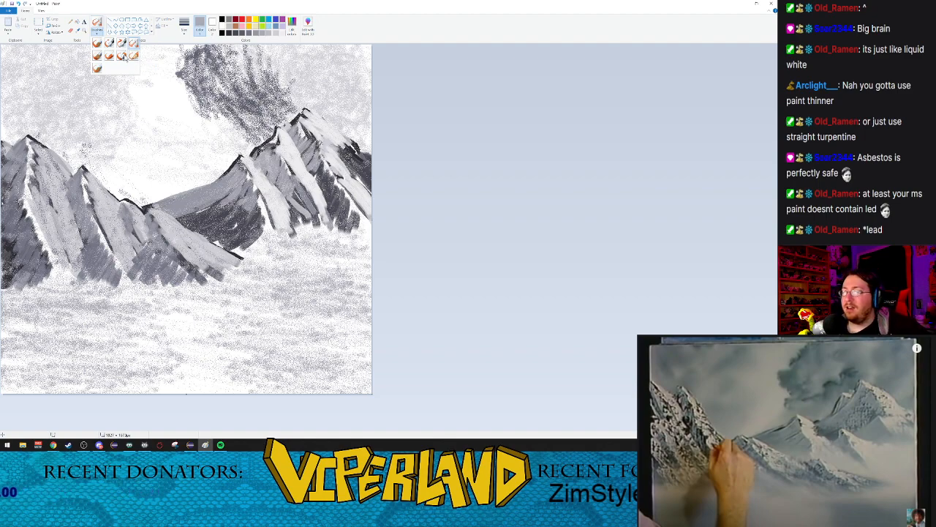
{"action": "left_click", "coordinate": [124, 55]}
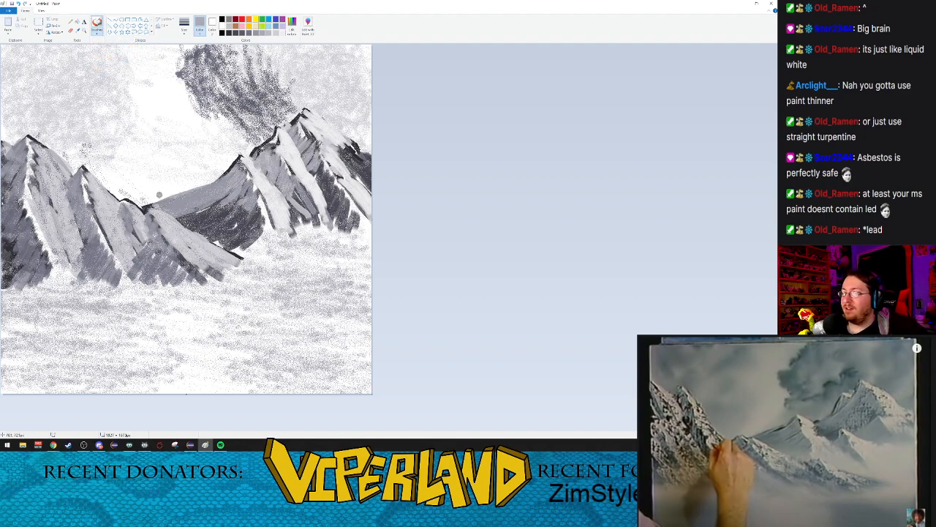
{"action": "left_click", "coordinate": [185, 31]}
{"action": "left_click", "coordinate": [193, 44]}
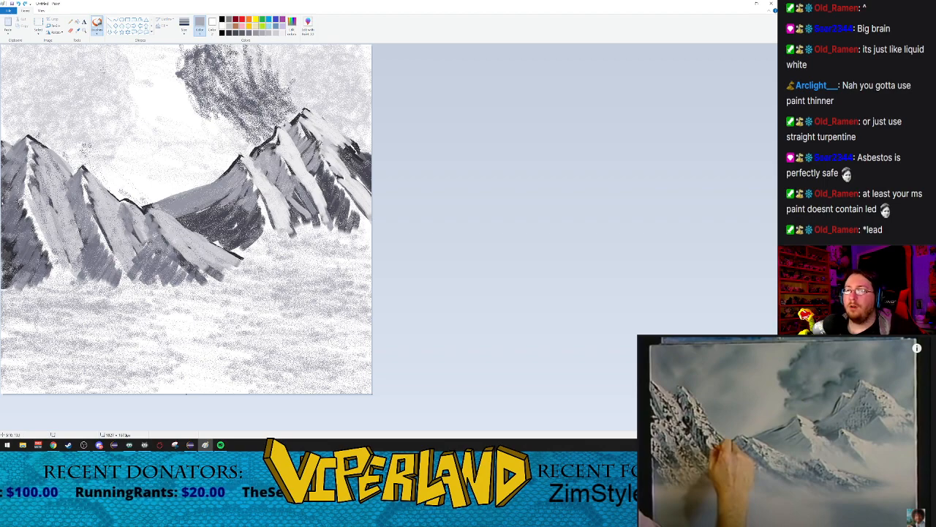
Step: Speckle small dark grey tufts along the foreground ridge line with the Airbrush at its smallest size
{"action": "left_click", "coordinate": [97, 32]}
{"action": "left_click", "coordinate": [134, 45]}
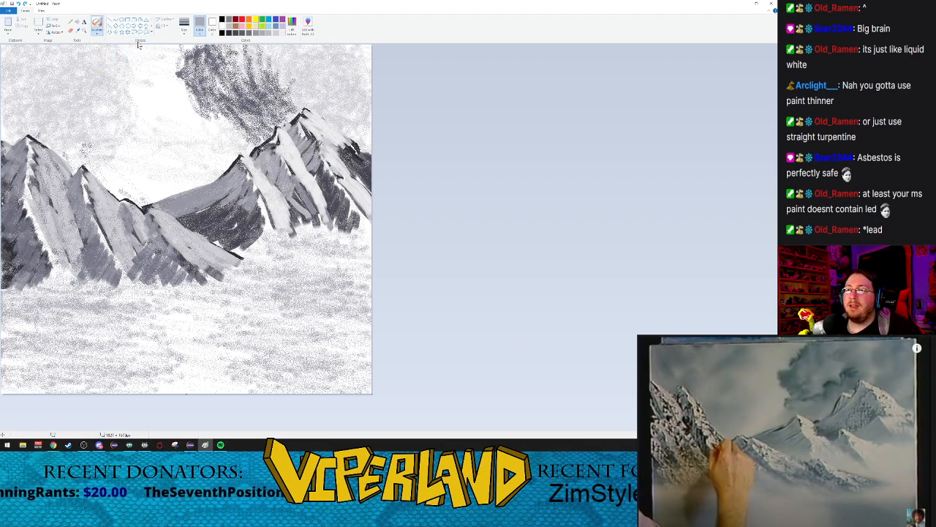
{"action": "left_click", "coordinate": [184, 30]}
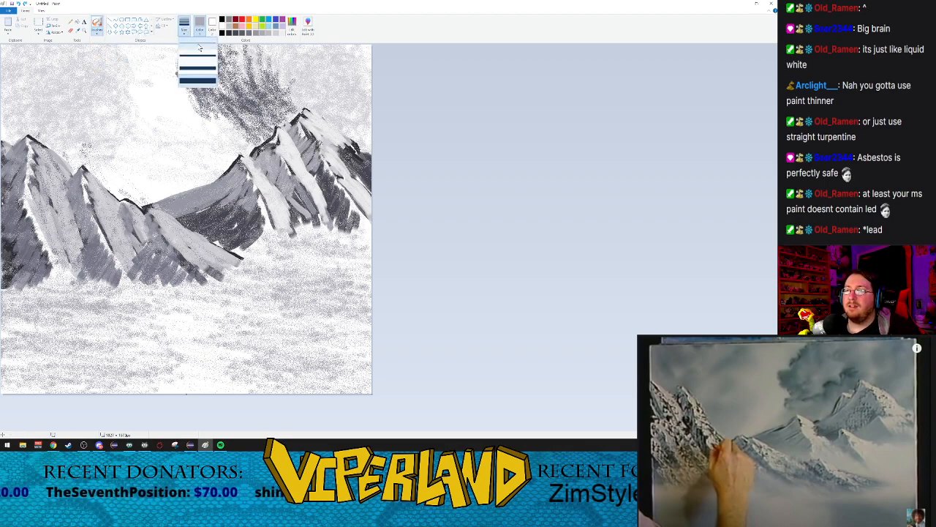
{"action": "left_click", "coordinate": [196, 48]}
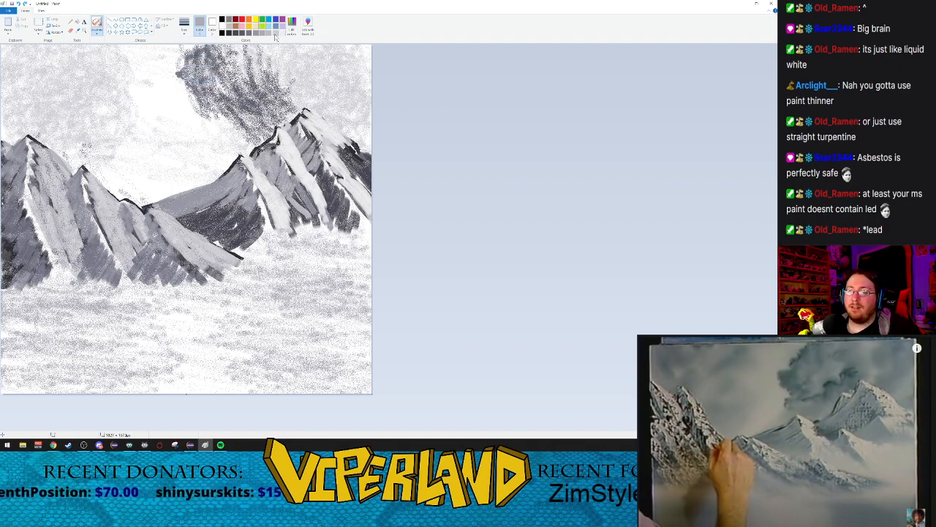
{"action": "left_click", "coordinate": [229, 34]}
{"action": "left_click", "coordinate": [242, 34]}
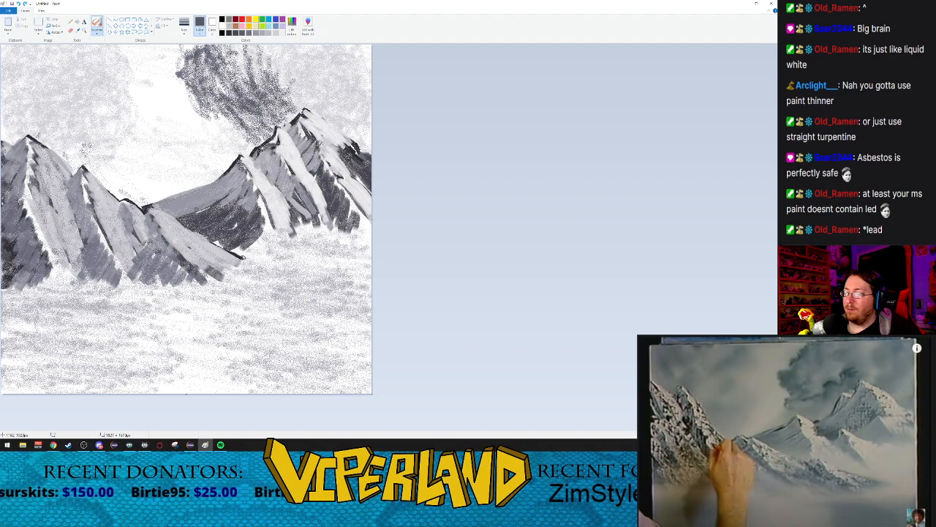
{"action": "left_click_drag", "start_coordinate": [238, 257], "coordinate": [239, 260]}
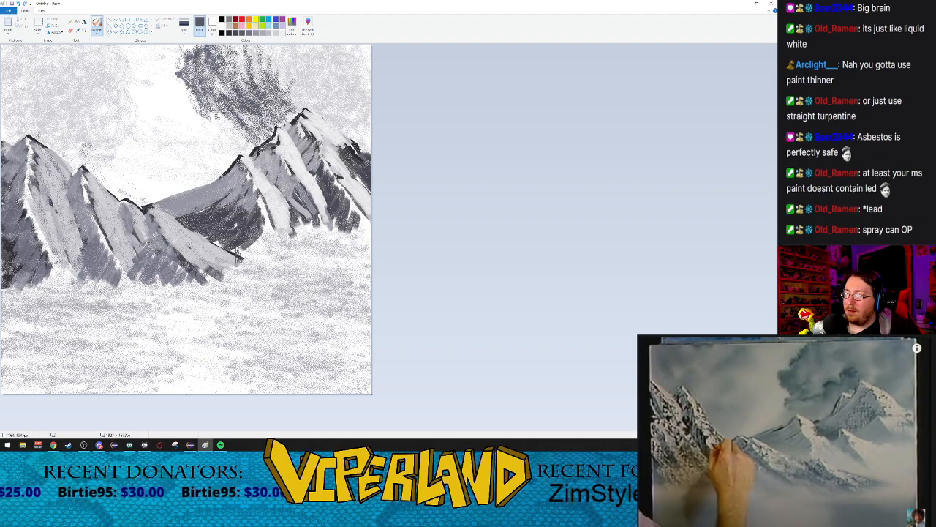
{"action": "left_click", "coordinate": [184, 24]}
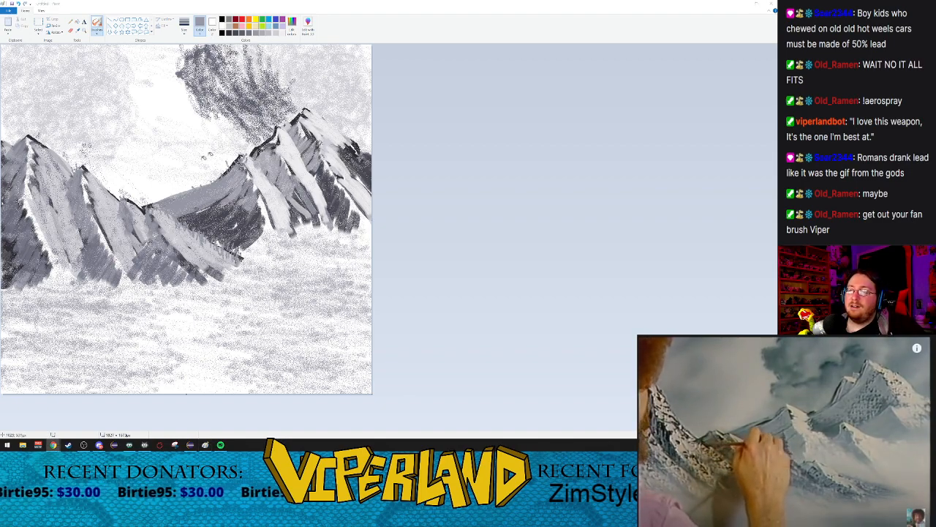
Step: Try dark grey vertical strokes over the valley with the Marker and the Watercolor brush, undoing each one
{"action": "left_click", "coordinate": [246, 33]}
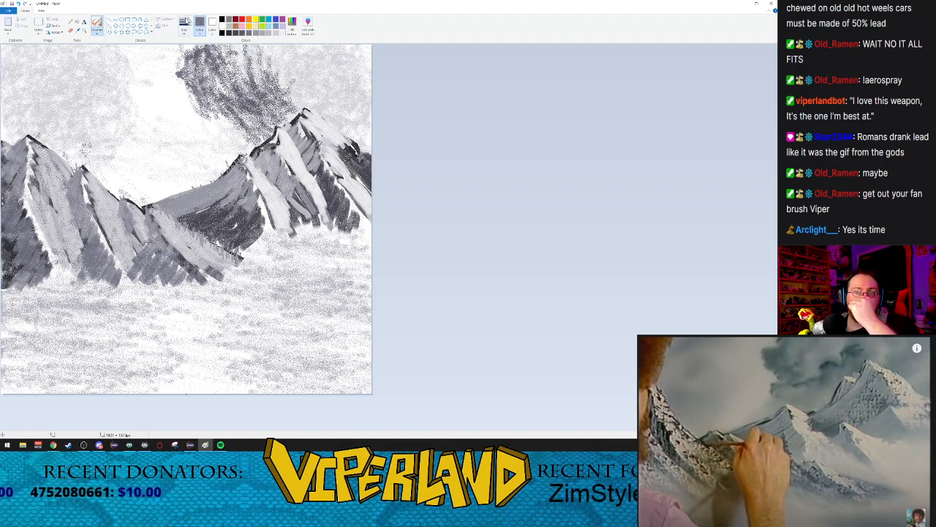
{"action": "left_click", "coordinate": [97, 33]}
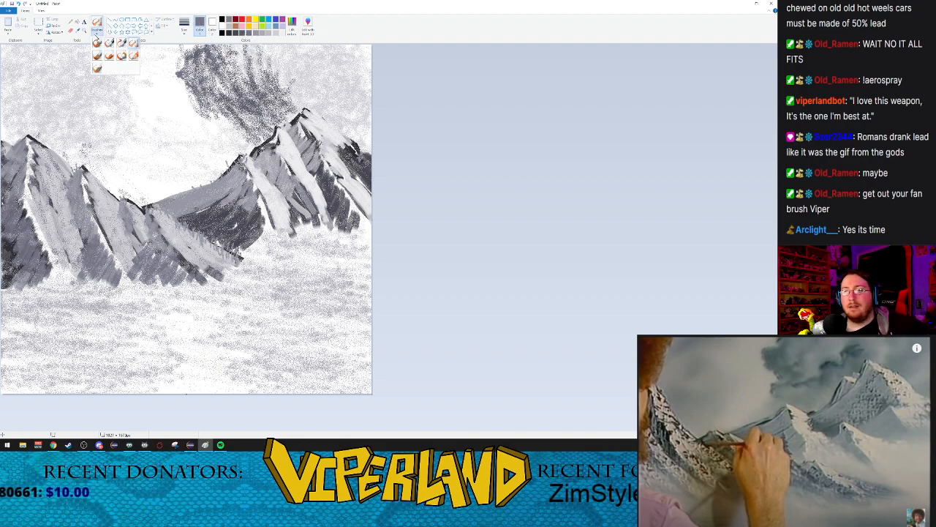
{"action": "left_click", "coordinate": [121, 60]}
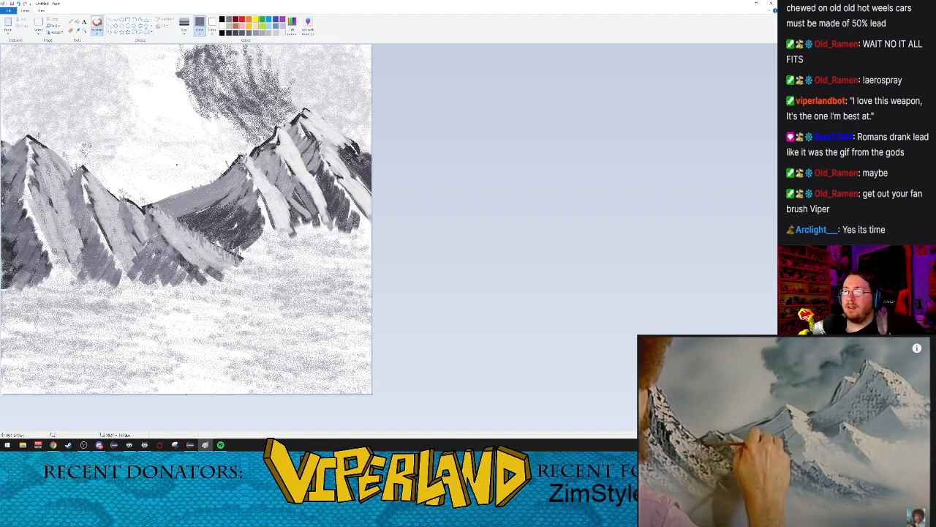
{"action": "left_click_drag", "start_coordinate": [208, 190], "coordinate": [214, 270]}
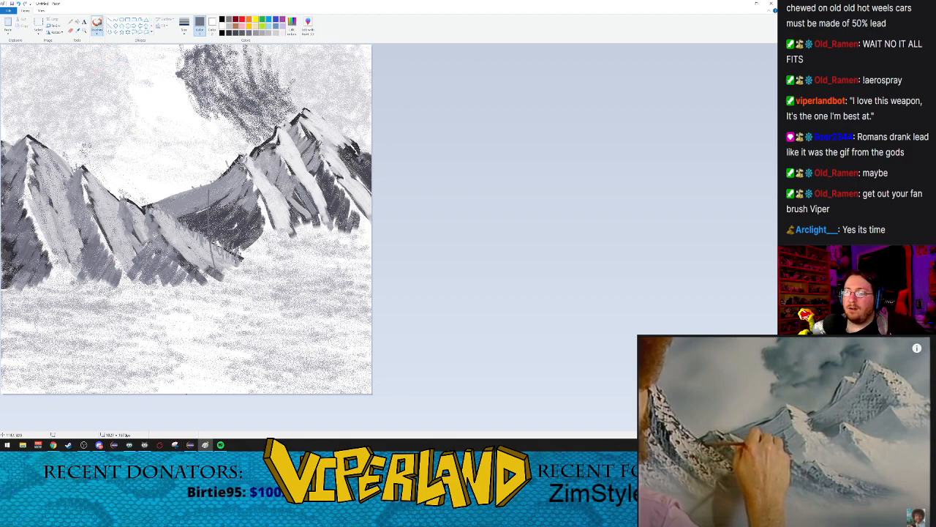
{"action": "key", "text": "ctrl+z"}
{"action": "left_click", "coordinate": [96, 30]}
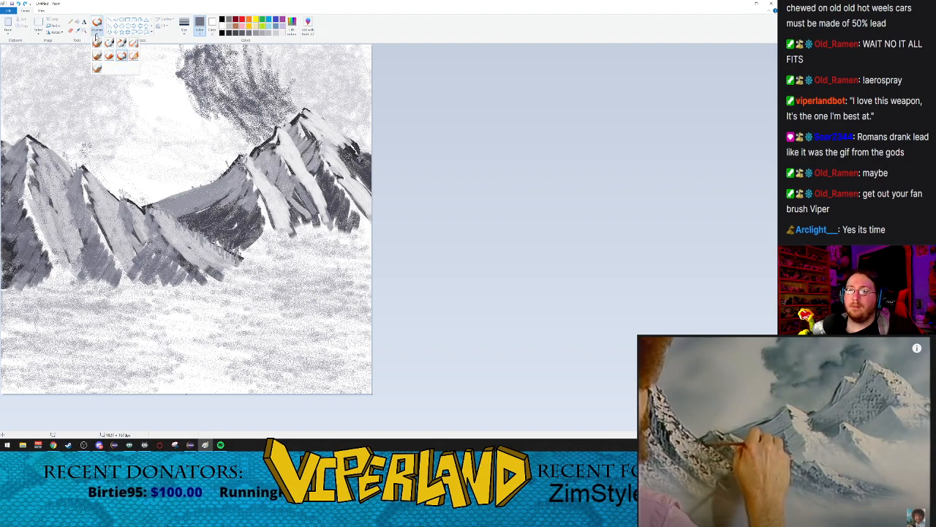
{"action": "left_click", "coordinate": [98, 68]}
{"action": "left_click_drag", "start_coordinate": [207, 190], "coordinate": [195, 305]}
{"action": "key", "text": "ctrl+z"}
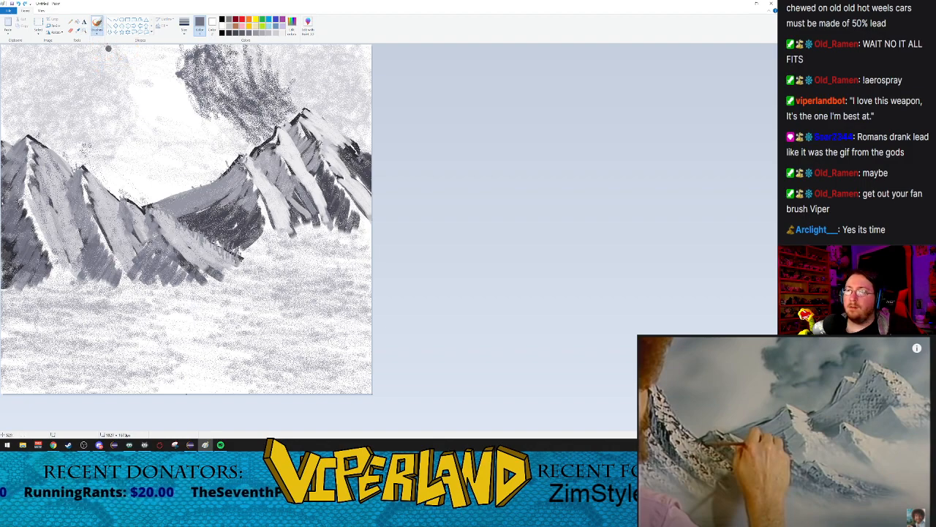
Step: Try a dark grey vertical Crayon stroke over the valley and undo it
{"action": "left_click", "coordinate": [98, 32]}
{"action": "left_click", "coordinate": [110, 56]}
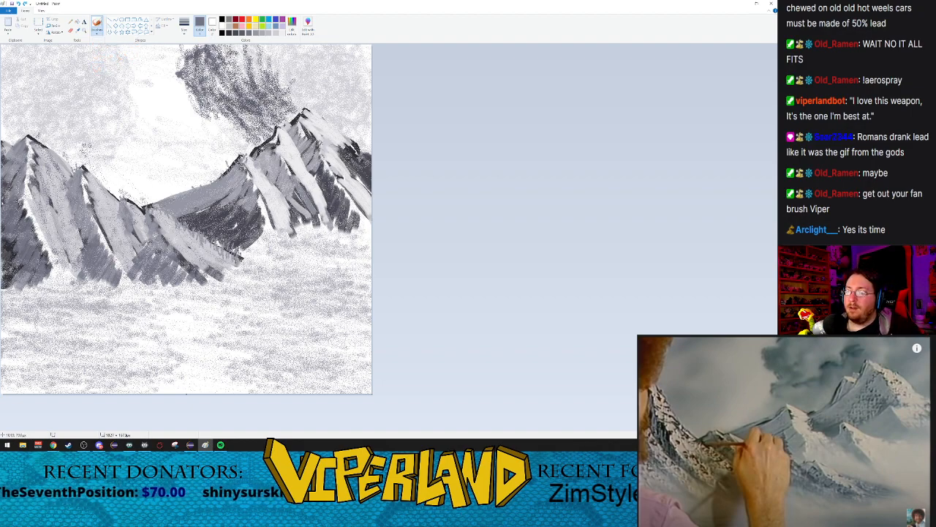
{"action": "left_click_drag", "start_coordinate": [202, 195], "coordinate": [201, 252]}
{"action": "key", "text": "ctrl+z"}
Step: Draw a thin dark grey vertical Crayon tree trunk over the valley slope, replacing an undone first stroke, and resume the reference video
{"action": "left_click", "coordinate": [96, 33]}
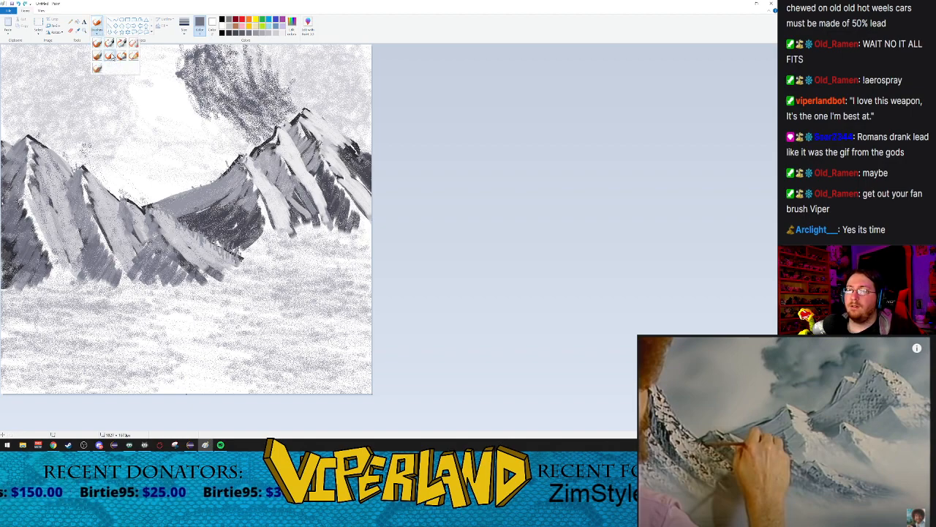
{"action": "left_click", "coordinate": [110, 56]}
{"action": "left_click", "coordinate": [184, 26]}
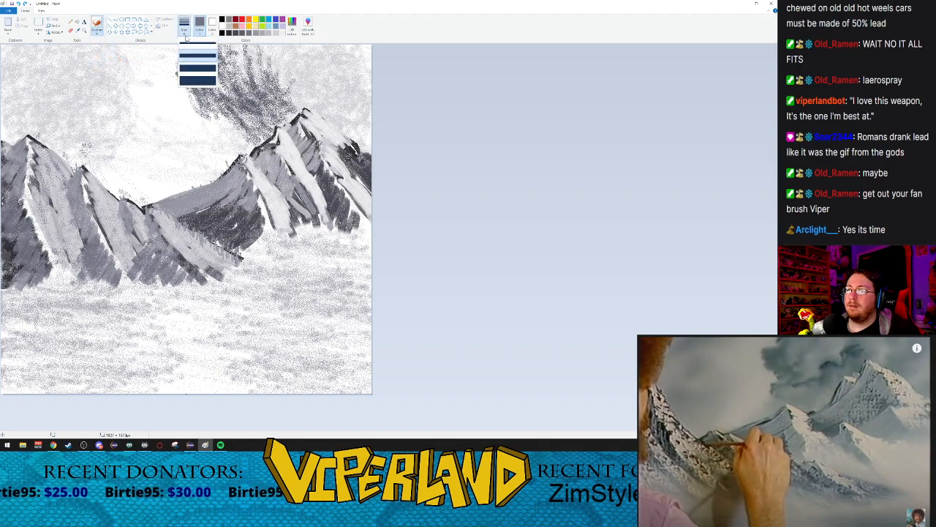
{"action": "left_click", "coordinate": [189, 51]}
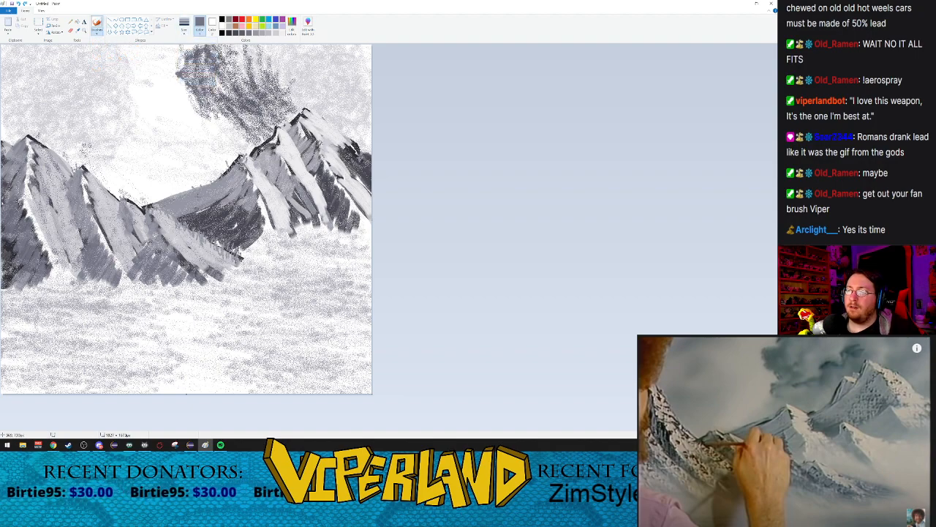
{"action": "left_click_drag", "start_coordinate": [201, 186], "coordinate": [197, 265]}
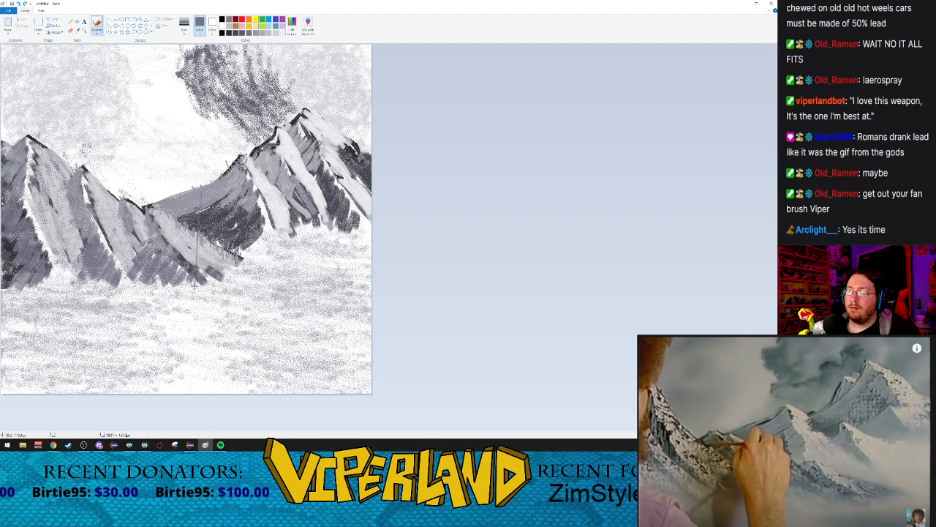
{"action": "key", "text": "ctrl+z"}
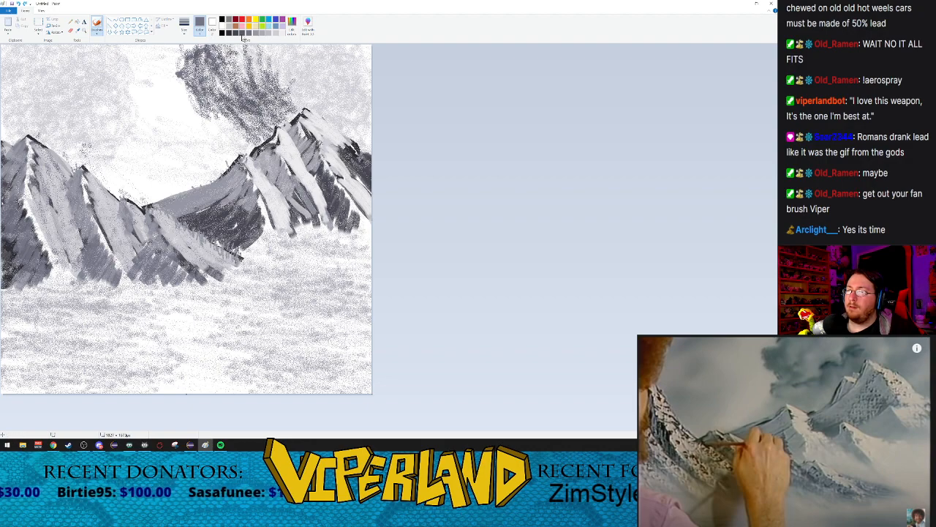
{"action": "left_click_drag", "start_coordinate": [195, 195], "coordinate": [191, 281]}
{"action": "left_click", "coordinate": [804, 477]}
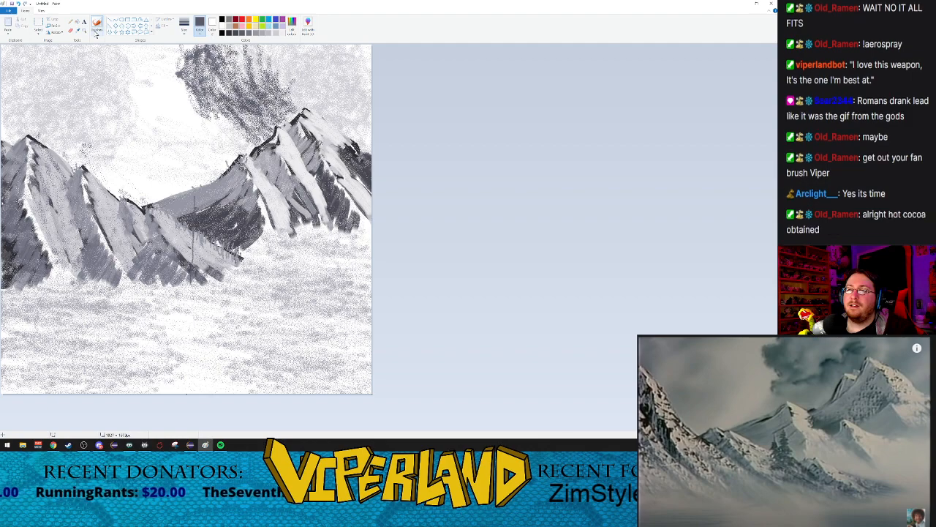
Step: Add dark grey drooping branches along the valley tree's trunk with Calligraphy brush 1, from its tip to its base
{"action": "left_click", "coordinate": [96, 33]}
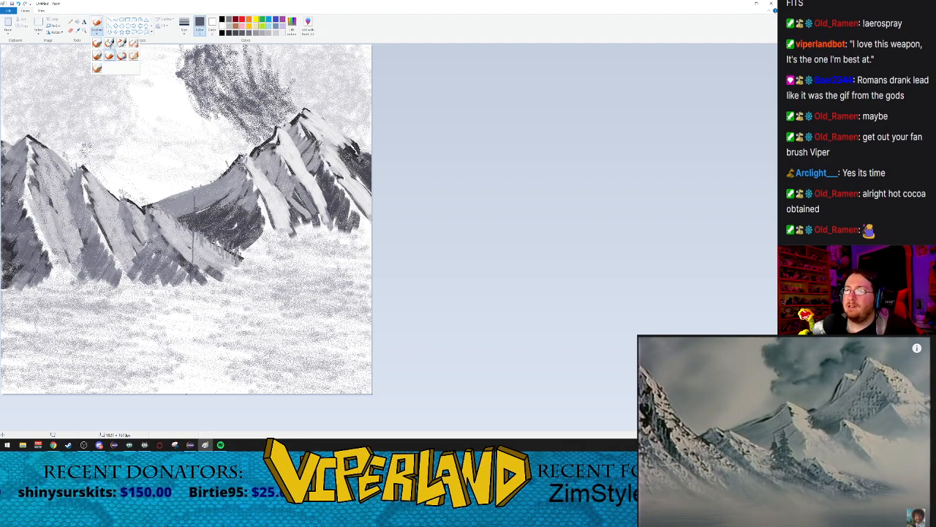
{"action": "left_click", "coordinate": [109, 43]}
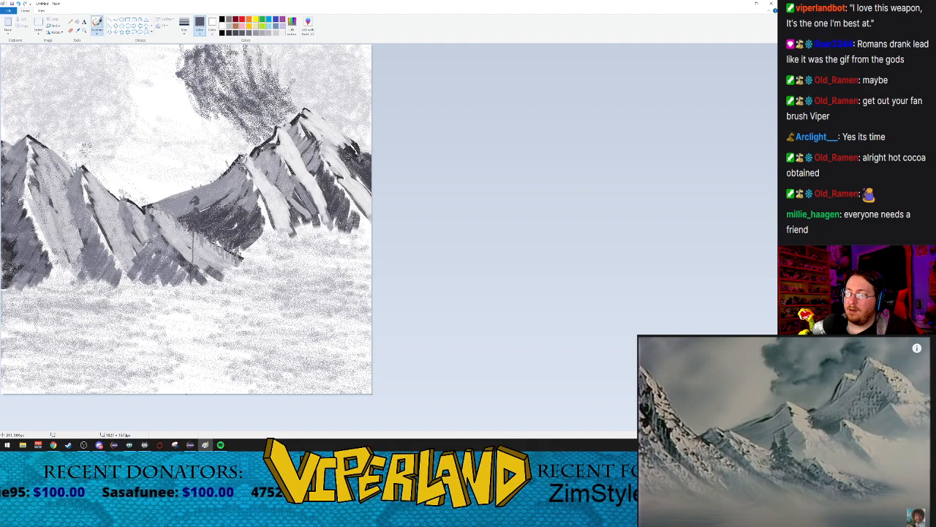
{"action": "mouse_move", "coordinate": [186, 242]}
{"action": "left_mouse_down"}
{"action": "mouse_move", "coordinate": [194, 230]}
{"action": "mouse_move", "coordinate": [203, 249]}
{"action": "mouse_move", "coordinate": [188, 245]}
{"action": "left_mouse_up"}
{"action": "mouse_move", "coordinate": [193, 238]}
{"action": "left_mouse_down"}
{"action": "mouse_move", "coordinate": [198, 251]}
{"action": "mouse_move", "coordinate": [185, 254]}
{"action": "mouse_move", "coordinate": [195, 254]}
{"action": "left_mouse_up"}
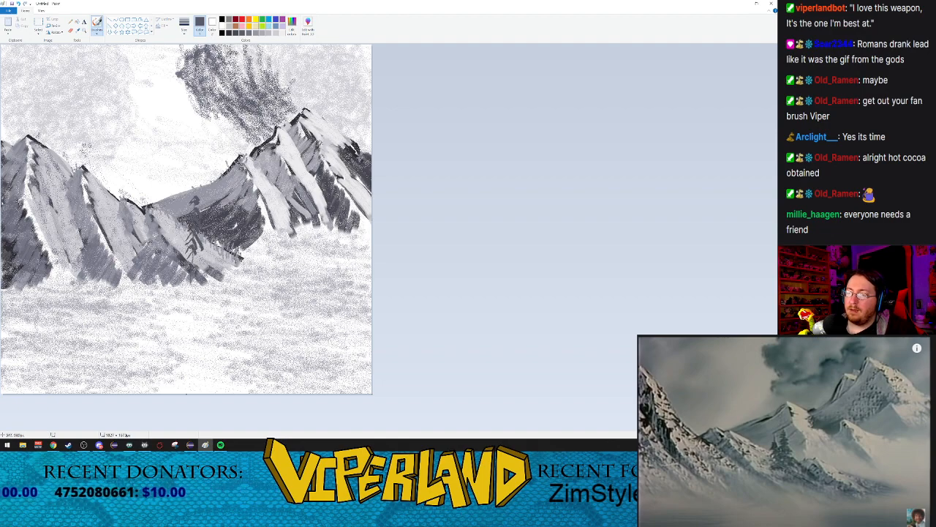
{"action": "left_click", "coordinate": [96, 31]}
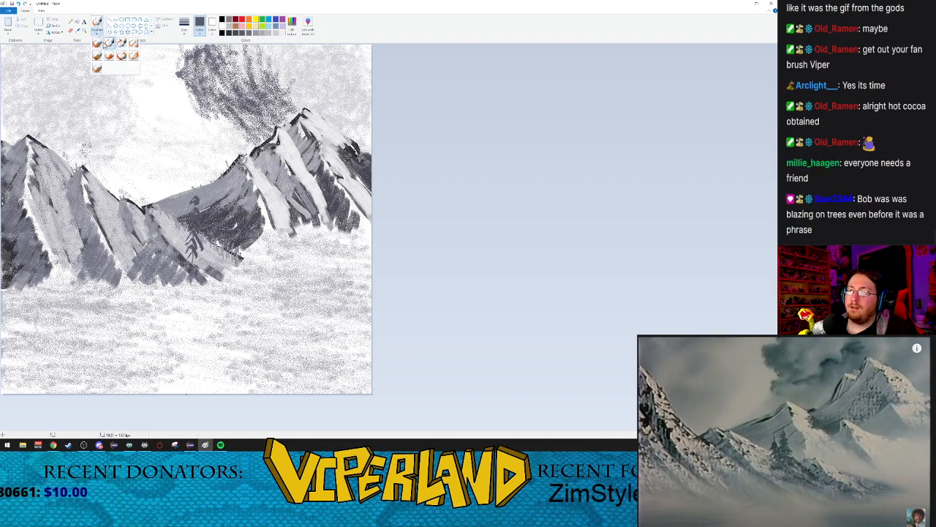
{"action": "left_click", "coordinate": [109, 43]}
{"action": "left_click_drag", "start_coordinate": [196, 198], "coordinate": [203, 203]}
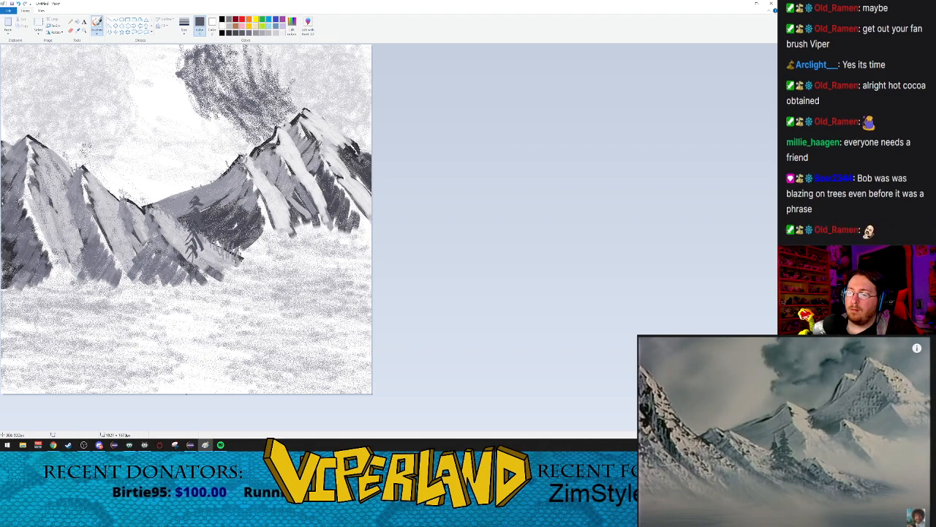
{"action": "mouse_move", "coordinate": [193, 237]}
{"action": "left_mouse_down"}
{"action": "mouse_move", "coordinate": [204, 255]}
{"action": "mouse_move", "coordinate": [180, 247]}
{"action": "mouse_move", "coordinate": [198, 263]}
{"action": "mouse_move", "coordinate": [182, 258]}
{"action": "mouse_move", "coordinate": [199, 262]}
{"action": "left_mouse_up"}
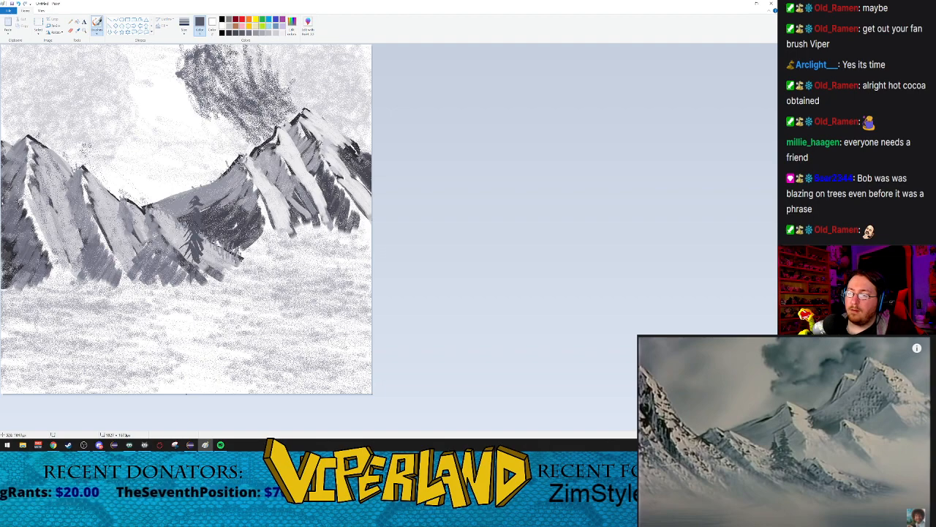
{"action": "left_click_drag", "start_coordinate": [188, 235], "coordinate": [183, 246]}
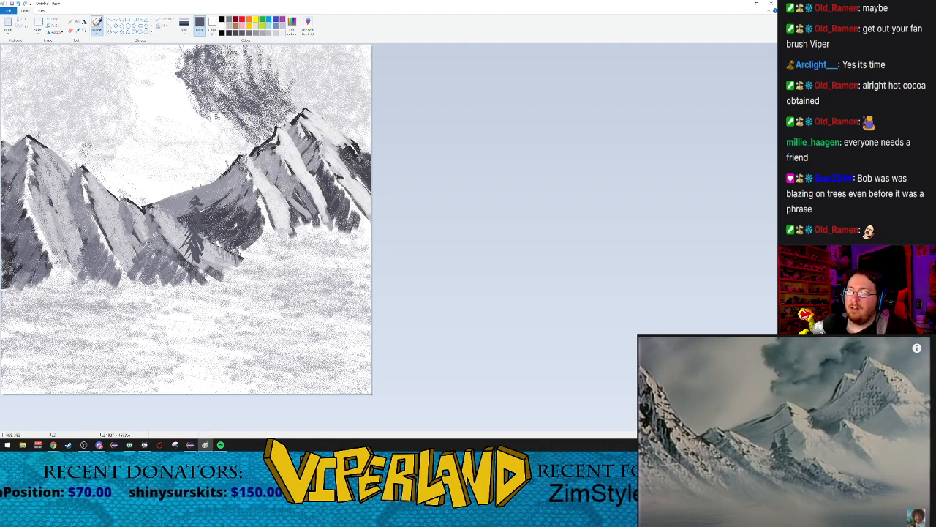
Step: Fill out the left-leaning branches of the valley tree with Calligraphy brush 2
{"action": "left_click", "coordinate": [96, 33]}
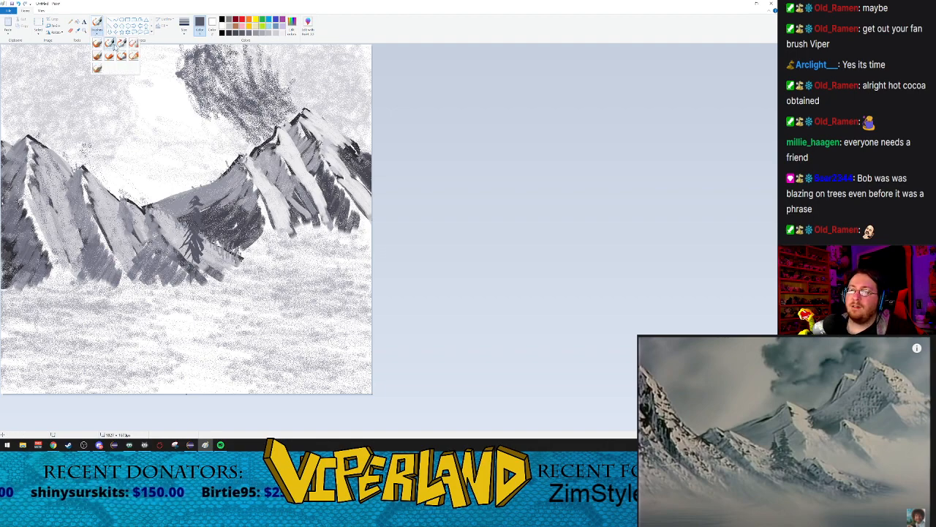
{"action": "left_click", "coordinate": [121, 42]}
{"action": "left_click_drag", "start_coordinate": [196, 204], "coordinate": [188, 213]}
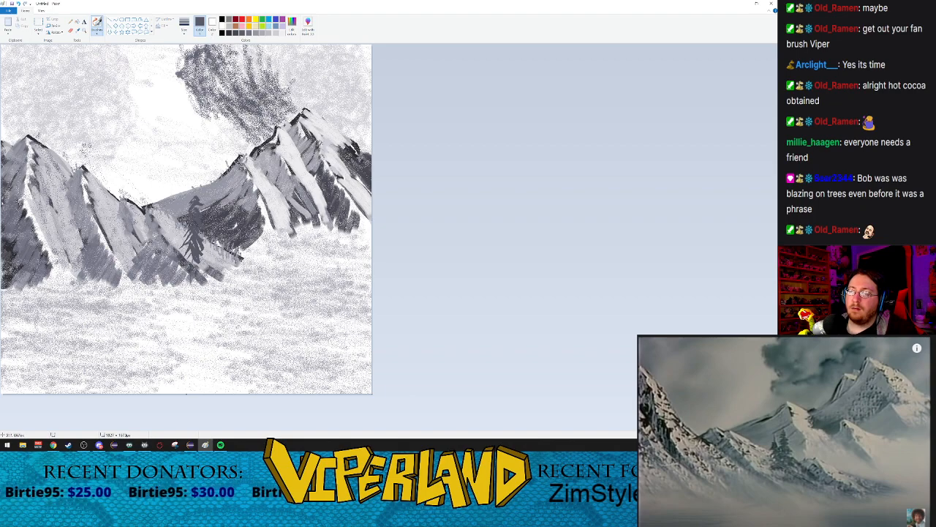
{"action": "left_click_drag", "start_coordinate": [190, 232], "coordinate": [185, 241]}
{"action": "left_click_drag", "start_coordinate": [190, 235], "coordinate": [186, 245]}
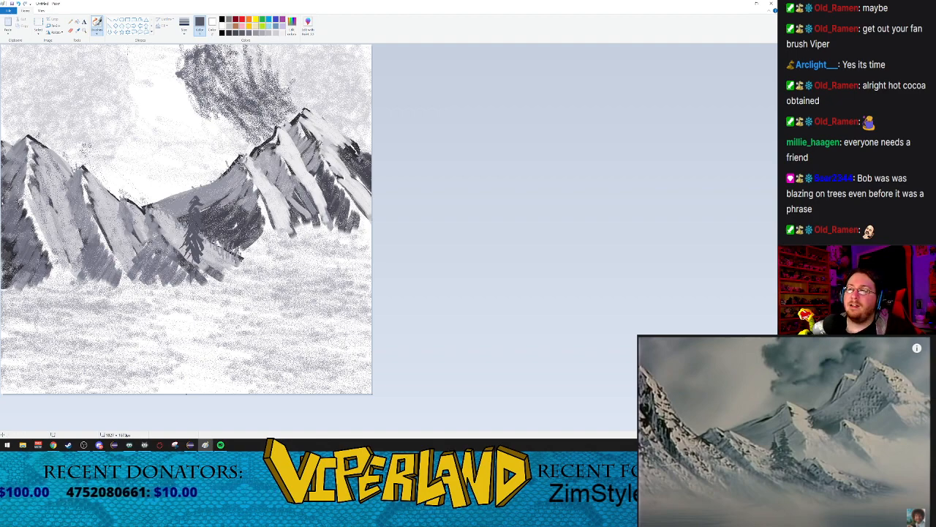
Step: Paint a smaller tree just left of the first, with a Crayon trunk and branches from Calligraphy brushes 1 and 2
{"action": "left_click", "coordinate": [96, 30]}
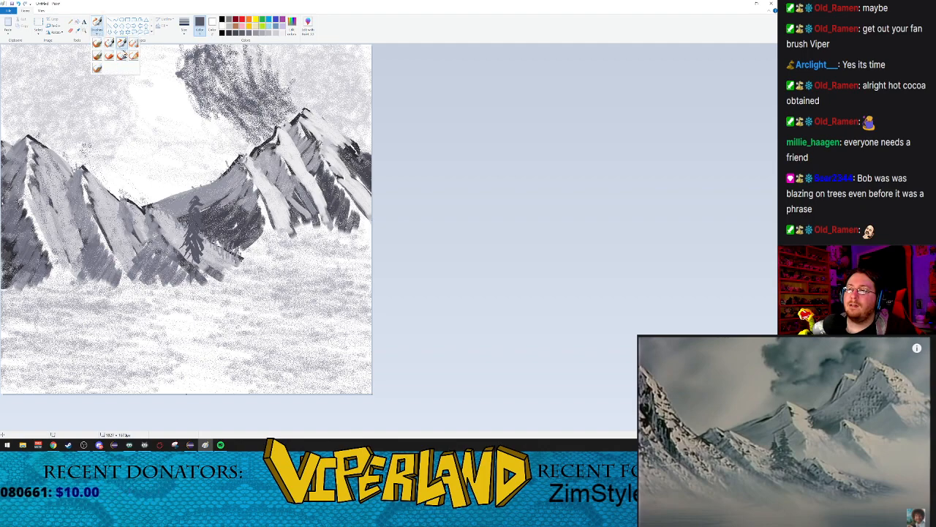
{"action": "left_click", "coordinate": [115, 59]}
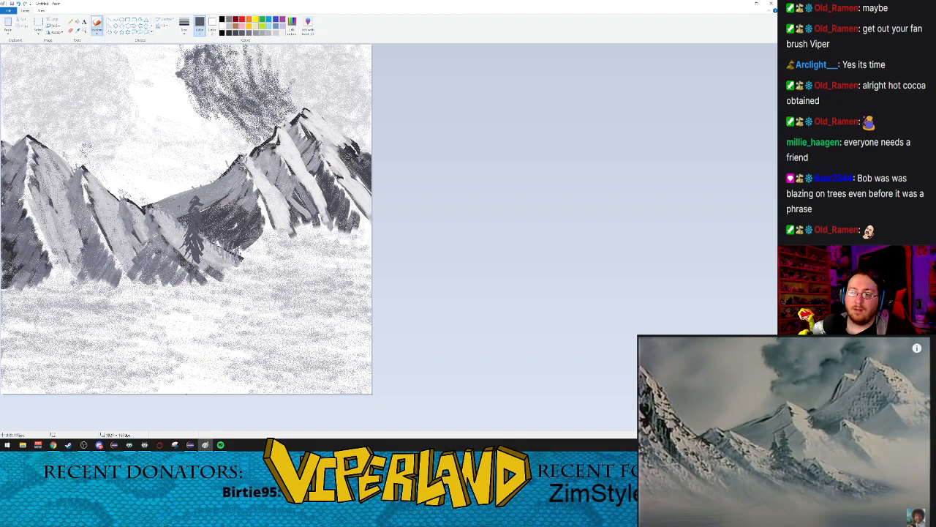
{"action": "left_click_drag", "start_coordinate": [180, 205], "coordinate": [178, 230]}
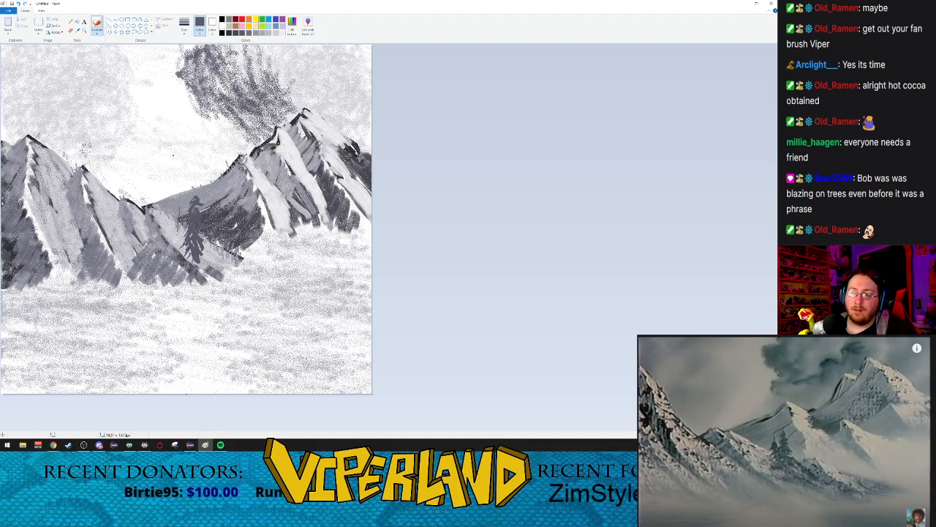
{"action": "left_click", "coordinate": [97, 31]}
{"action": "left_click", "coordinate": [110, 42]}
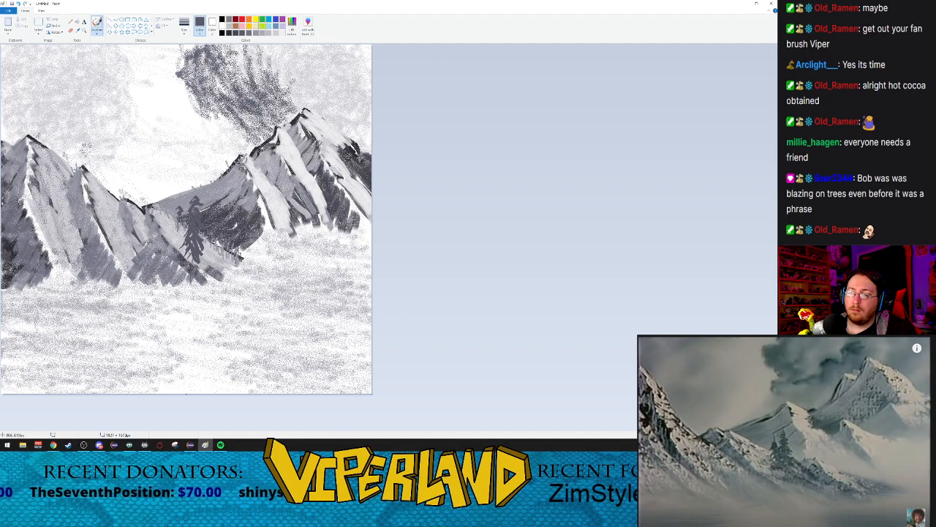
{"action": "left_click_drag", "start_coordinate": [176, 222], "coordinate": [180, 235]}
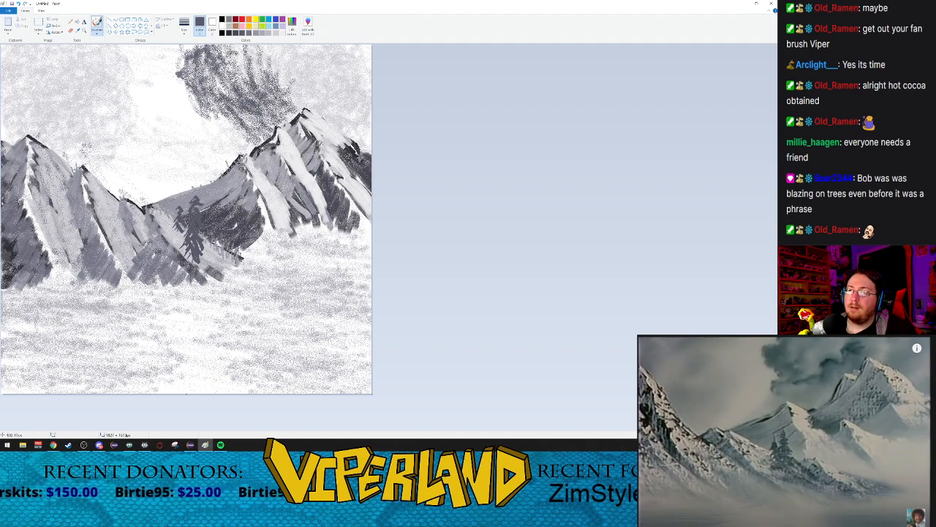
{"action": "left_click", "coordinate": [96, 33]}
{"action": "left_click", "coordinate": [121, 47]}
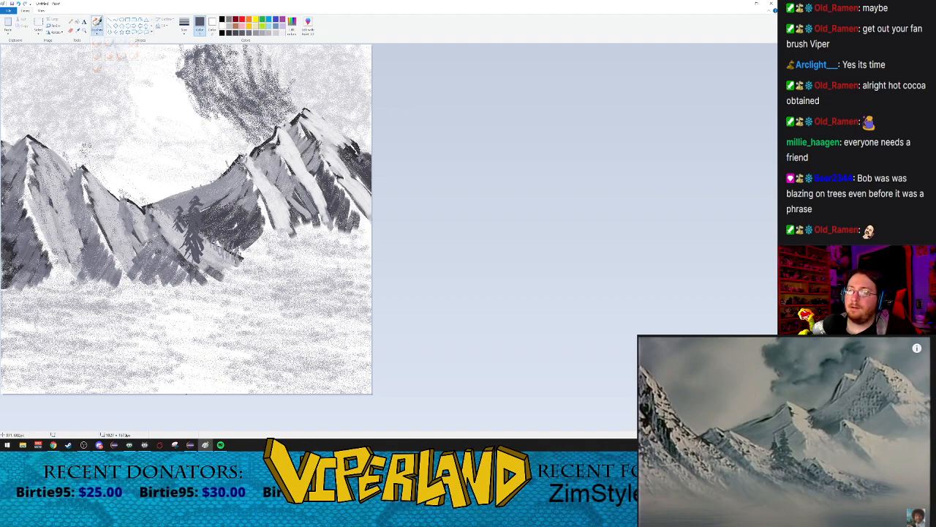
{"action": "left_click_drag", "start_coordinate": [177, 216], "coordinate": [173, 223]}
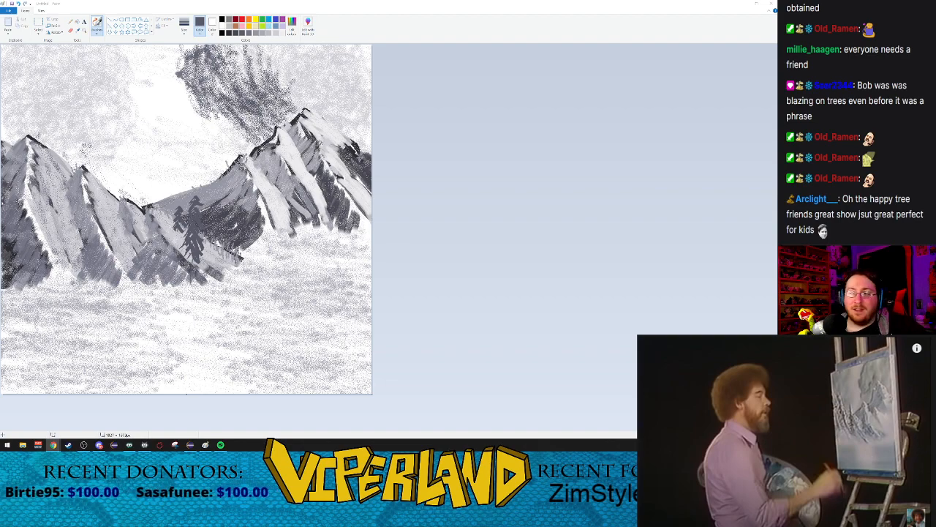
Step: Draw a tall trunk over the left foreground mountain with the Crayon in a darker grey, replacing an undone slanted stroke
{"action": "left_click", "coordinate": [184, 26]}
{"action": "left_click", "coordinate": [199, 56]}
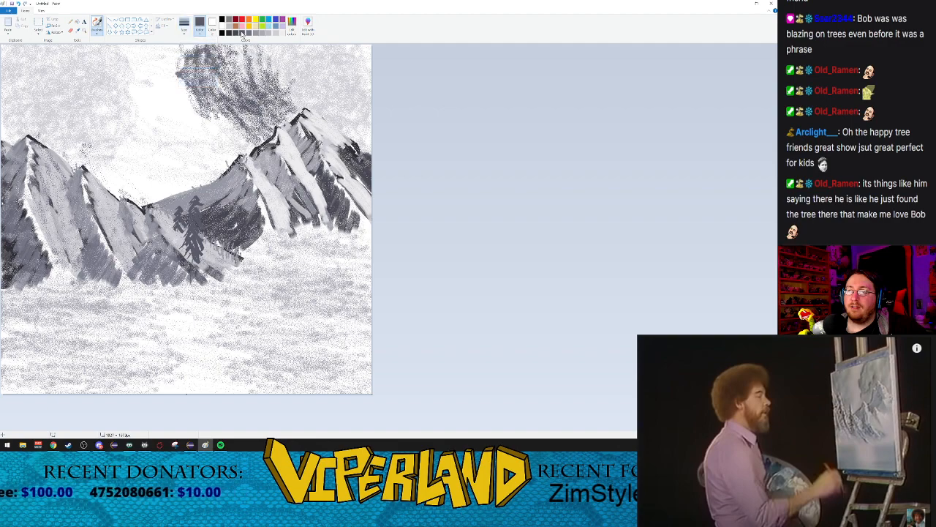
{"action": "left_click", "coordinate": [236, 34]}
{"action": "left_click", "coordinate": [185, 27]}
{"action": "left_click", "coordinate": [196, 59]}
{"action": "left_click", "coordinate": [95, 30]}
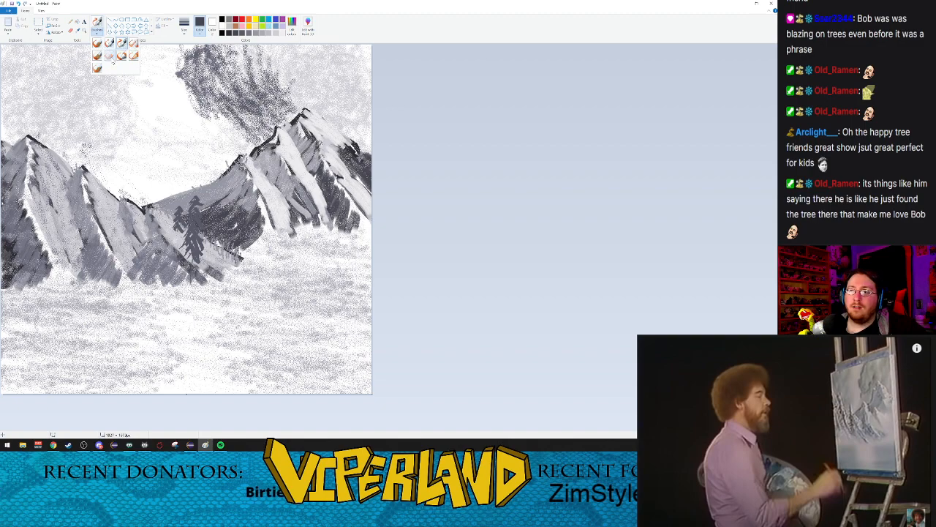
{"action": "left_click", "coordinate": [110, 57]}
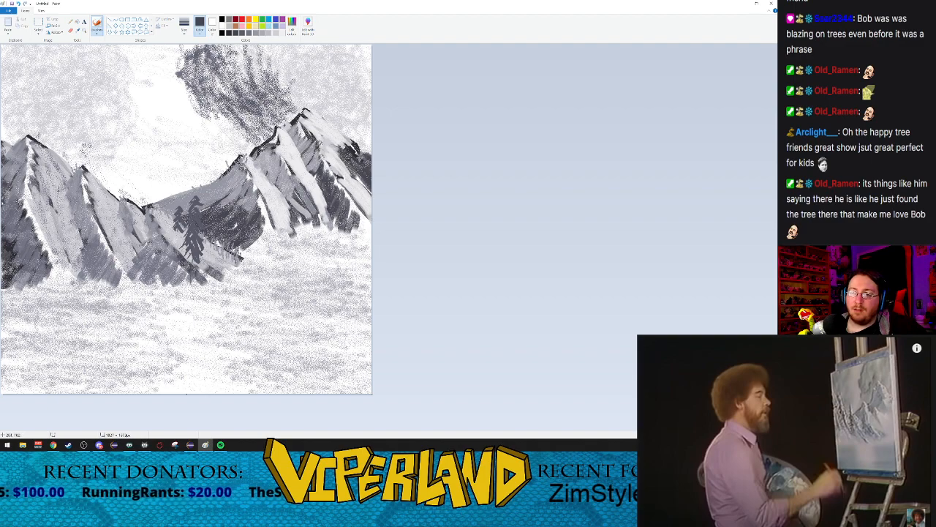
{"action": "left_click_drag", "start_coordinate": [59, 176], "coordinate": [52, 244]}
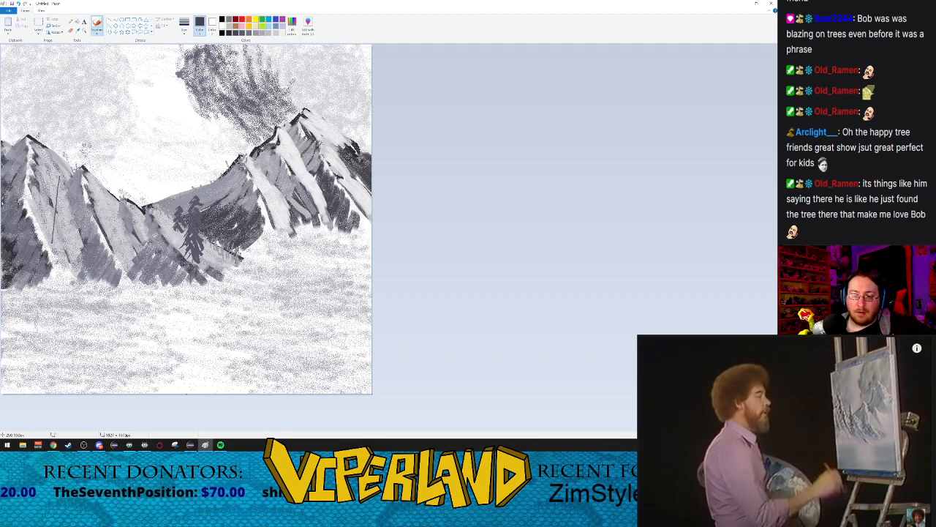
{"action": "key", "text": "ctrl+z"}
{"action": "left_click_drag", "start_coordinate": [57, 178], "coordinate": [57, 265]}
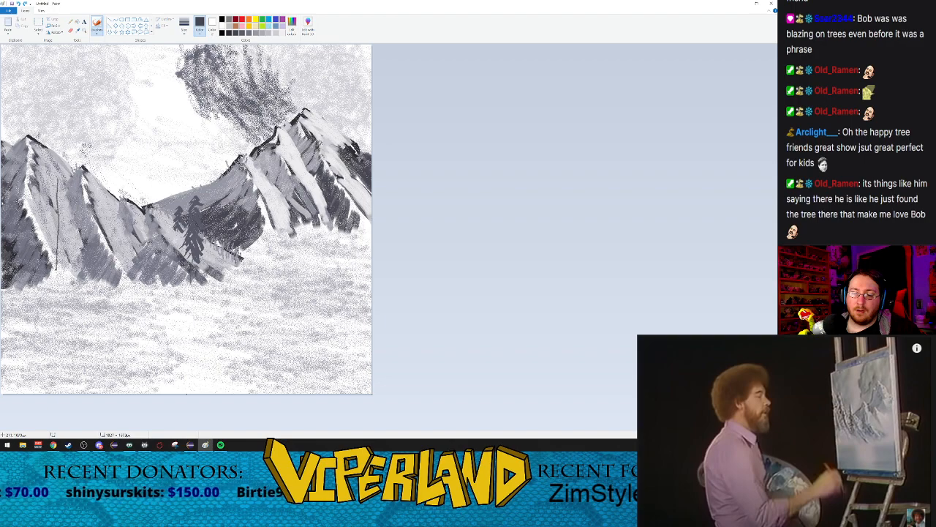
Step: Add widening pairs of drooping branches down the tall left trunk with Calligraphy brush 2
{"action": "left_click", "coordinate": [97, 33]}
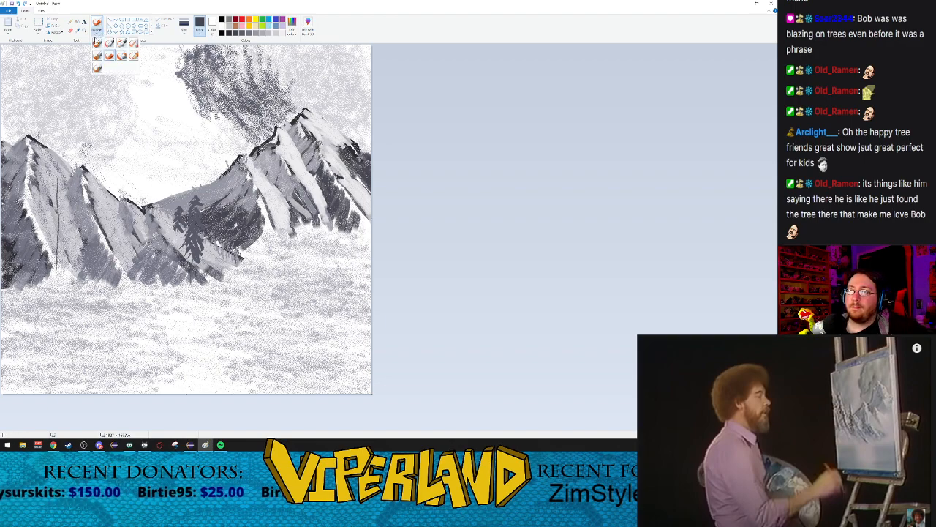
{"action": "left_click", "coordinate": [120, 43]}
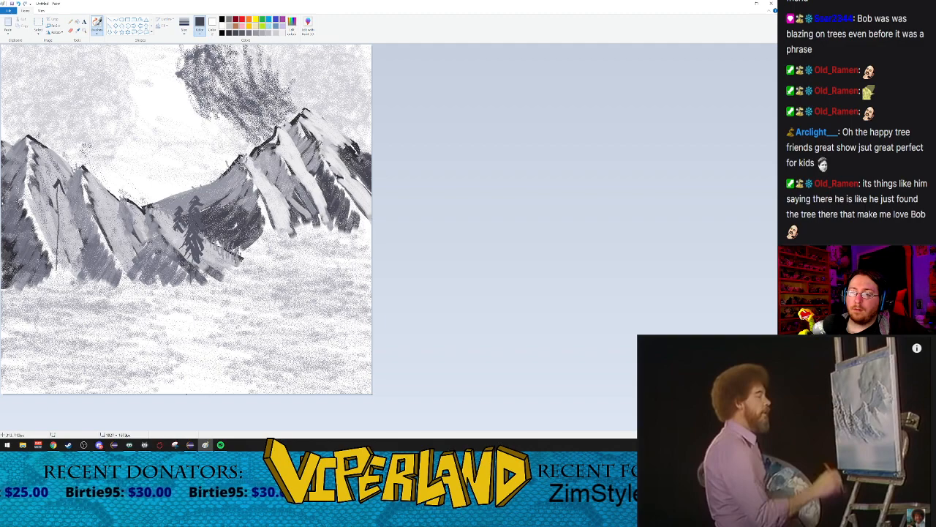
{"action": "mouse_move", "coordinate": [58, 191]}
{"action": "left_mouse_down"}
{"action": "mouse_move", "coordinate": [65, 206]}
{"action": "mouse_move", "coordinate": [49, 219]}
{"action": "mouse_move", "coordinate": [69, 231]}
{"action": "mouse_move", "coordinate": [50, 234]}
{"action": "mouse_move", "coordinate": [72, 235]}
{"action": "left_mouse_up"}
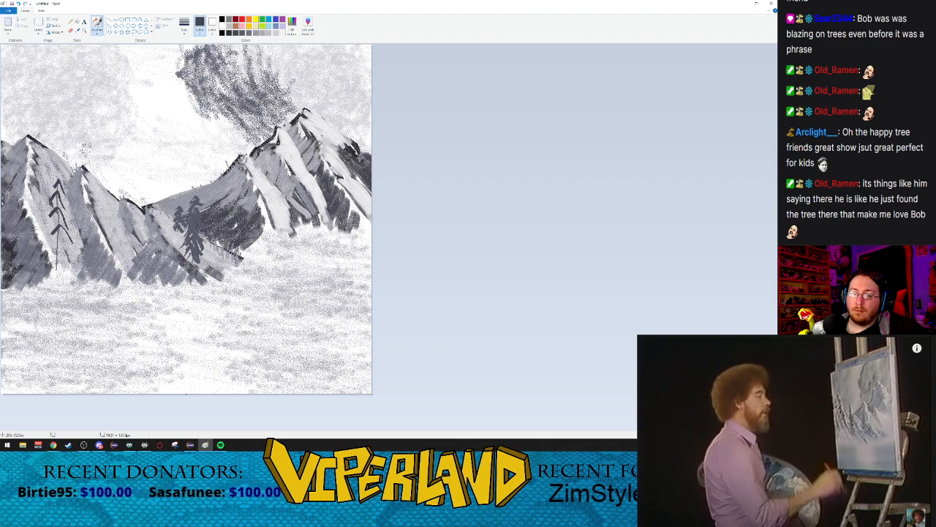
{"action": "mouse_move", "coordinate": [49, 249]}
{"action": "left_mouse_down"}
{"action": "mouse_move", "coordinate": [59, 239]}
{"action": "mouse_move", "coordinate": [54, 259]}
{"action": "mouse_move", "coordinate": [57, 253]}
{"action": "mouse_move", "coordinate": [73, 268]}
{"action": "mouse_move", "coordinate": [50, 271]}
{"action": "left_mouse_up"}
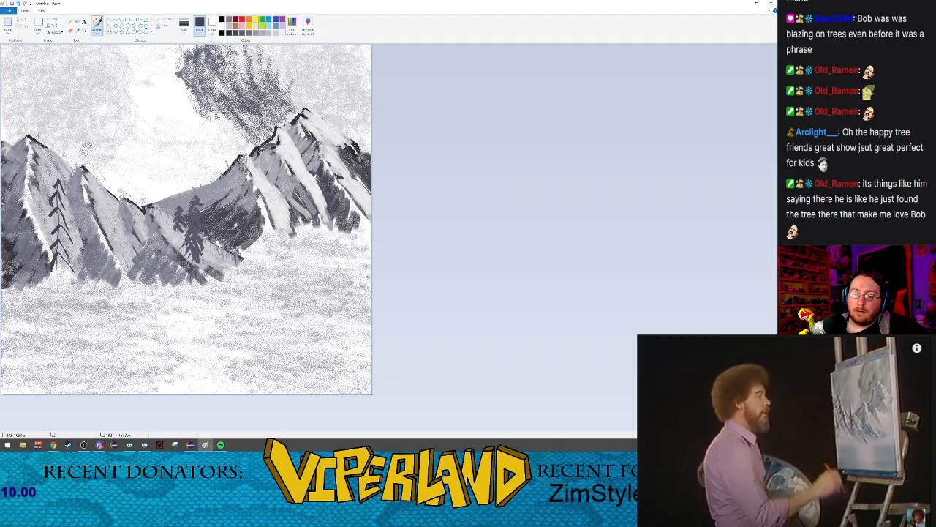
{"action": "mouse_move", "coordinate": [55, 239]}
{"action": "left_mouse_down"}
{"action": "mouse_move", "coordinate": [44, 254]}
{"action": "mouse_move", "coordinate": [44, 221]}
{"action": "left_mouse_up"}
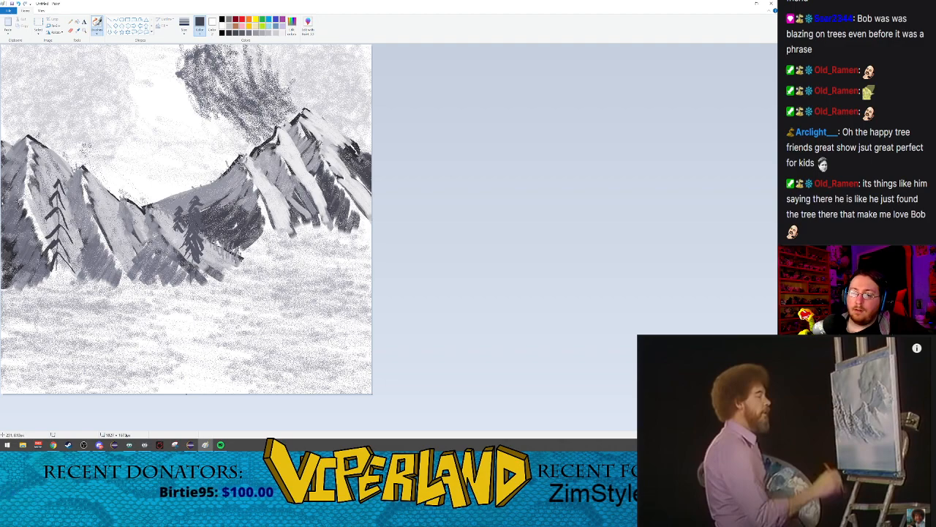
Step: Add upper branches to the tall left tree, using Calligraphy brush 1 for the right side and Calligraphy brush 2 for the left
{"action": "left_click", "coordinate": [95, 33]}
{"action": "left_click", "coordinate": [109, 42]}
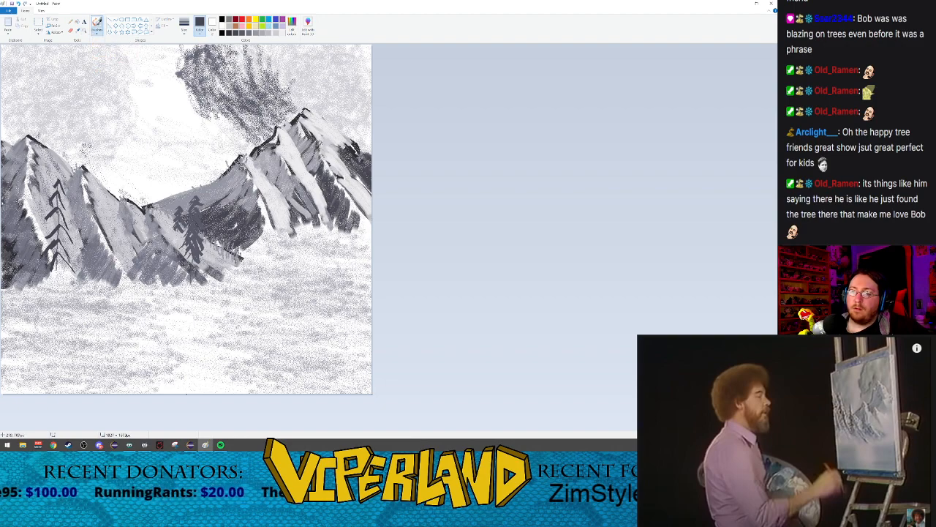
{"action": "left_click_drag", "start_coordinate": [57, 187], "coordinate": [65, 195]}
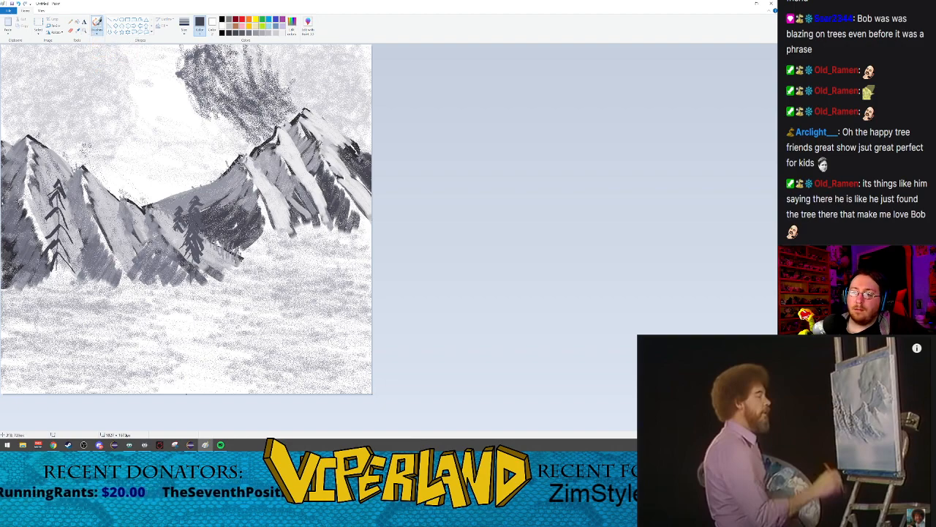
{"action": "left_click", "coordinate": [97, 33]}
{"action": "left_click", "coordinate": [121, 43]}
{"action": "left_click_drag", "start_coordinate": [44, 210], "coordinate": [60, 198]}
{"action": "left_click_drag", "start_coordinate": [40, 228], "coordinate": [55, 219]}
Step: Fill in the middle and lower branches of the tall left tree with Calligraphy brush 1, undoing a misplaced stroke below the trunk
{"action": "left_click", "coordinate": [98, 33]}
{"action": "left_click", "coordinate": [109, 43]}
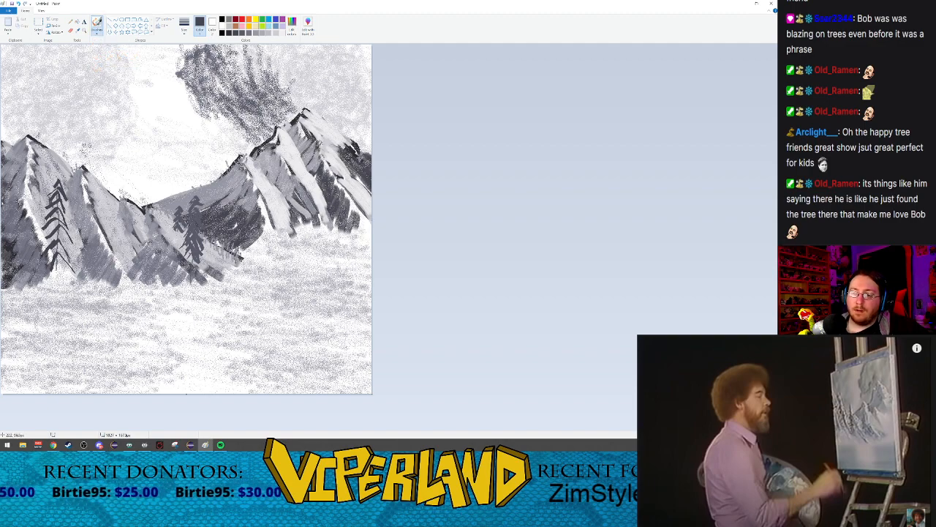
{"action": "mouse_move", "coordinate": [62, 228]}
{"action": "left_mouse_down"}
{"action": "mouse_move", "coordinate": [66, 256]}
{"action": "mouse_move", "coordinate": [51, 223]}
{"action": "mouse_move", "coordinate": [64, 232]}
{"action": "mouse_move", "coordinate": [63, 218]}
{"action": "mouse_move", "coordinate": [65, 227]}
{"action": "left_mouse_up"}
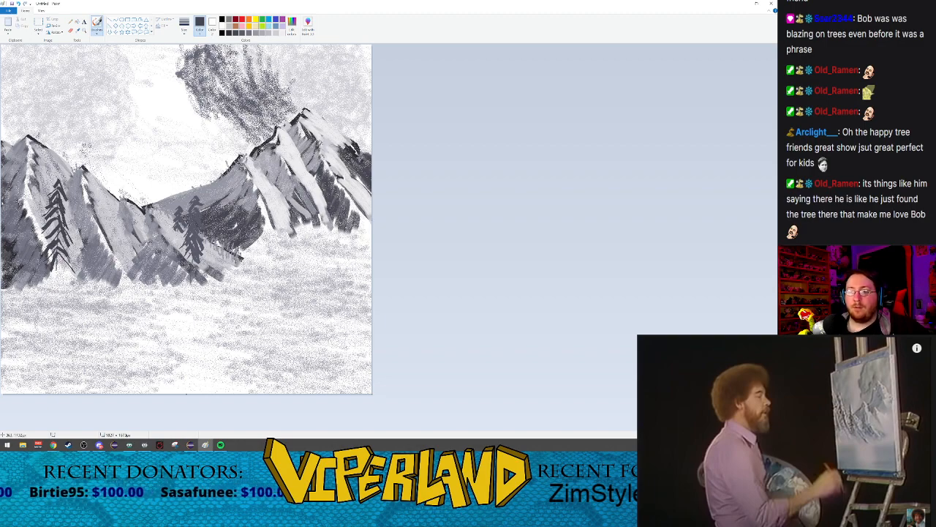
{"action": "left_click_drag", "start_coordinate": [56, 311], "coordinate": [74, 315]}
{"action": "key", "text": "ctrl+z"}
{"action": "left_click_drag", "start_coordinate": [55, 267], "coordinate": [74, 282]}
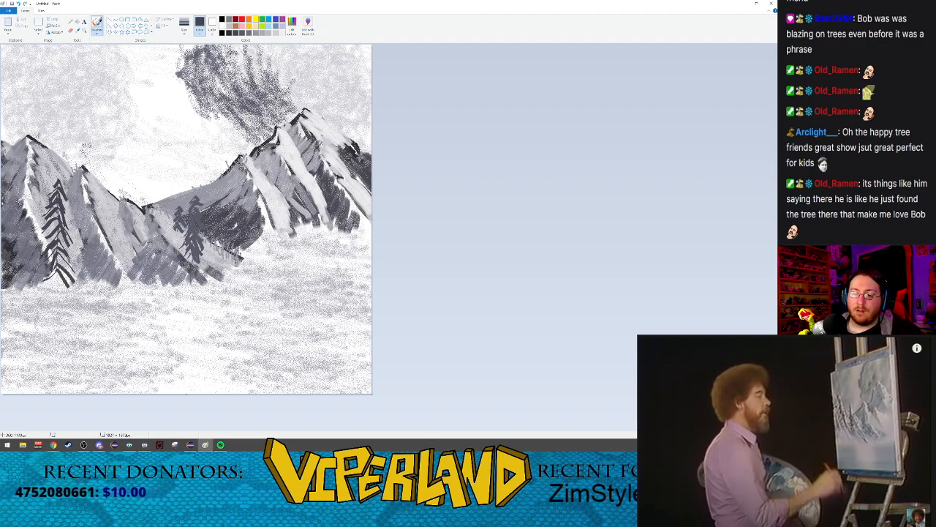
{"action": "left_click_drag", "start_coordinate": [58, 250], "coordinate": [78, 275]}
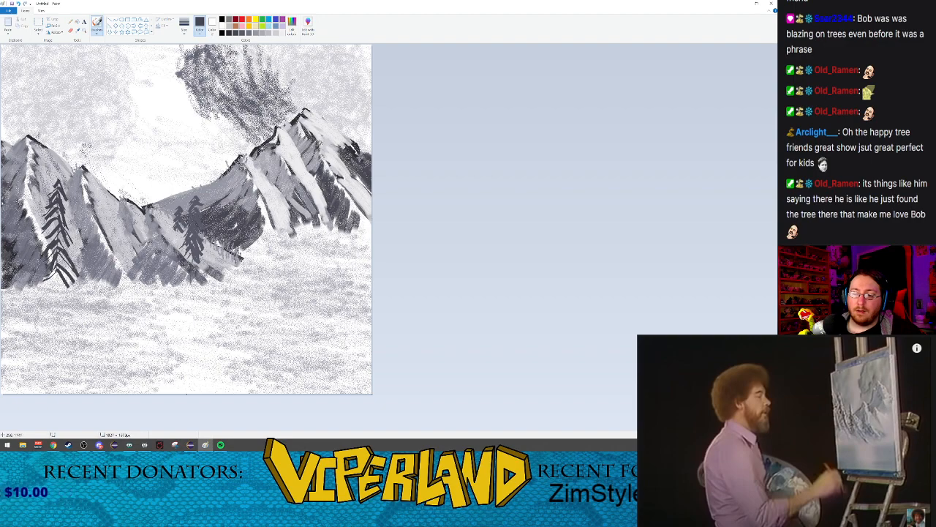
{"action": "mouse_move", "coordinate": [52, 244]}
{"action": "left_mouse_down"}
{"action": "mouse_move", "coordinate": [72, 258]}
{"action": "mouse_move", "coordinate": [49, 231]}
{"action": "mouse_move", "coordinate": [74, 250]}
{"action": "left_mouse_up"}
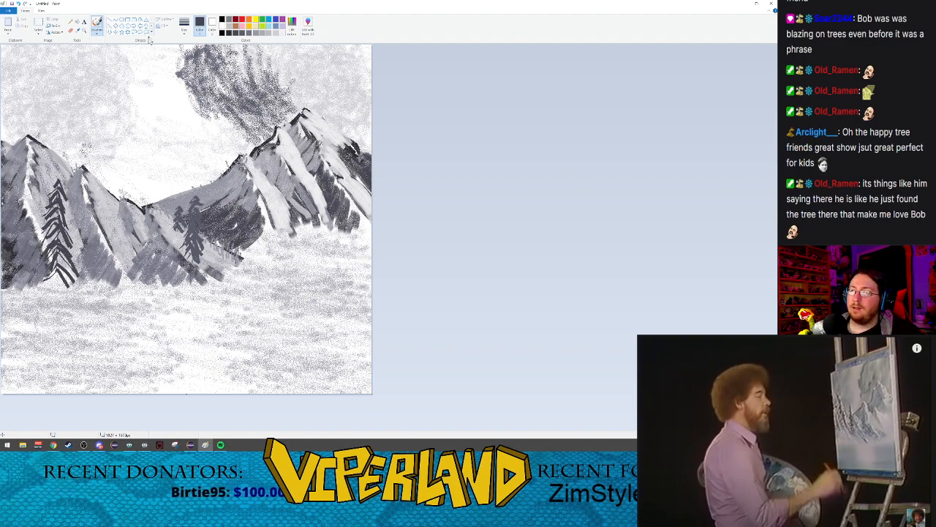
Step: Switch to the Airbrush, adjust its size and spray lightly over the upper branches of the valley tree
{"action": "left_click", "coordinate": [98, 31]}
{"action": "left_click", "coordinate": [134, 43]}
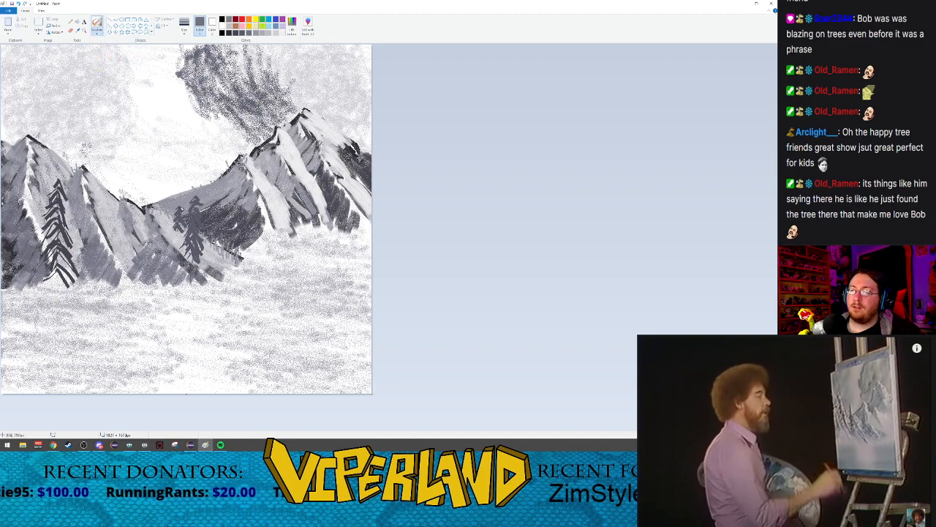
{"action": "left_click", "coordinate": [185, 29]}
{"action": "left_click", "coordinate": [196, 72]}
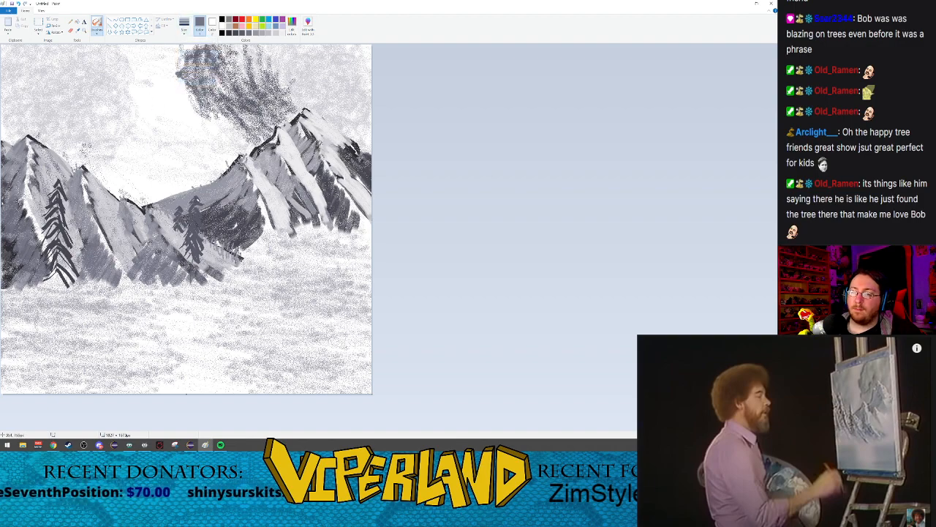
{"action": "left_click_drag", "start_coordinate": [194, 204], "coordinate": [201, 209]}
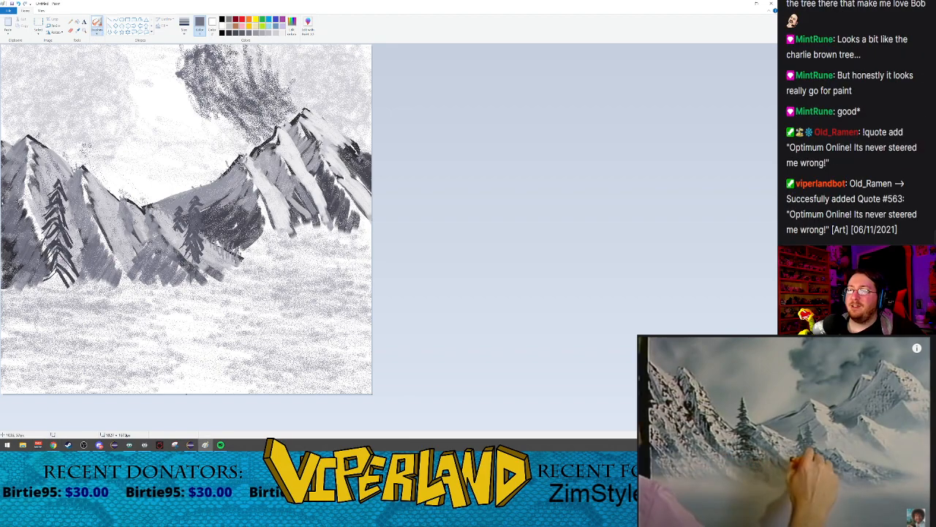
Step: Spray darker grey Airbrush shading over the tall left tree from its crown to its lowest branches
{"action": "left_click", "coordinate": [234, 34]}
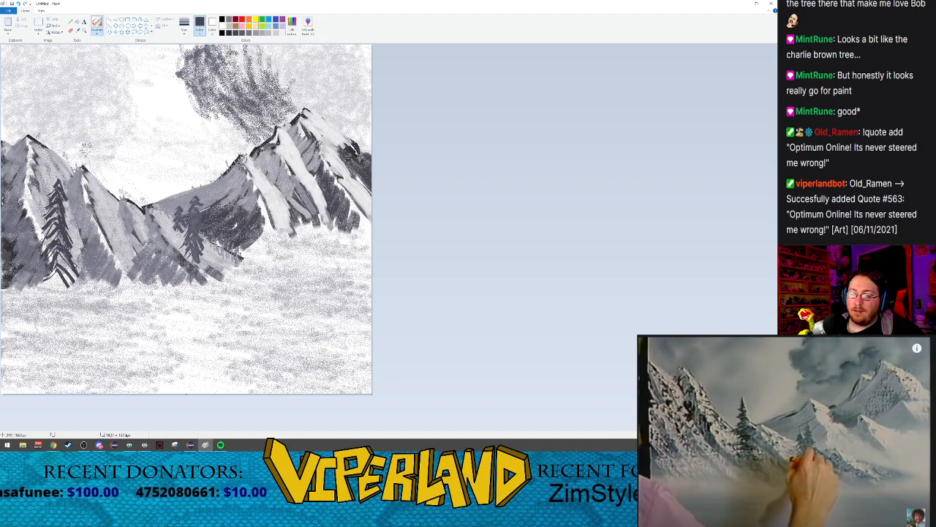
{"action": "left_click_drag", "start_coordinate": [60, 256], "coordinate": [75, 283]}
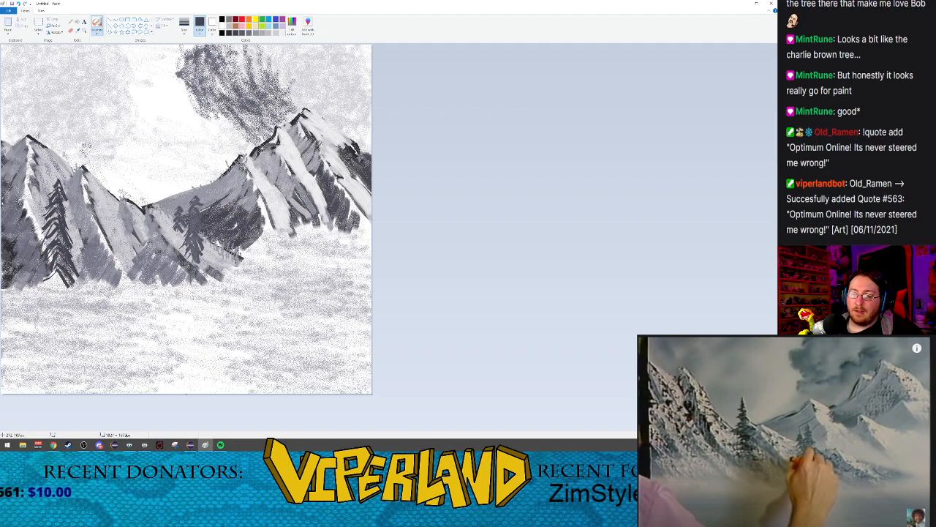
{"action": "mouse_move", "coordinate": [55, 192]}
{"action": "left_mouse_down"}
{"action": "mouse_move", "coordinate": [41, 215]}
{"action": "mouse_move", "coordinate": [49, 282]}
{"action": "left_mouse_up"}
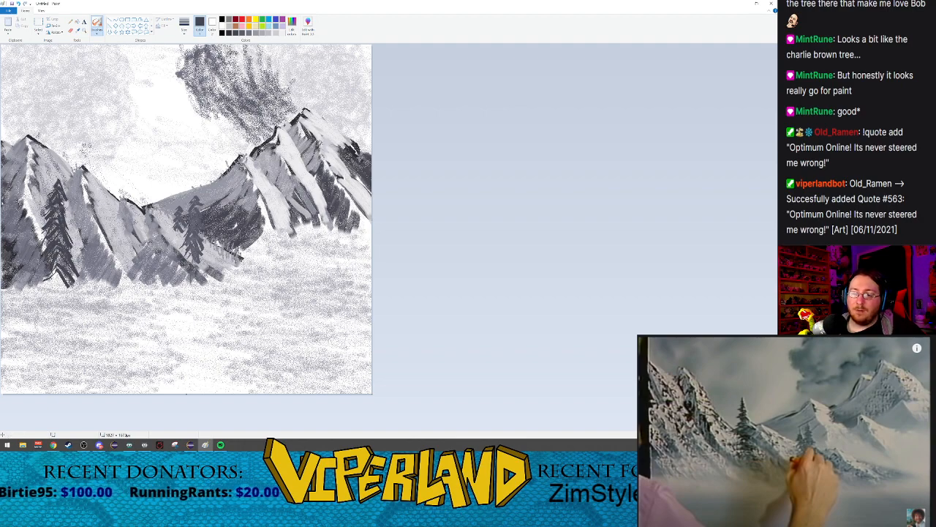
Step: Shade both valley trees with the darker grey Airbrush and touch up the larger tree's top in a lighter grey
{"action": "mouse_move", "coordinate": [180, 210]}
{"action": "left_mouse_down"}
{"action": "mouse_move", "coordinate": [197, 227]}
{"action": "mouse_move", "coordinate": [201, 195]}
{"action": "mouse_move", "coordinate": [184, 229]}
{"action": "left_mouse_up"}
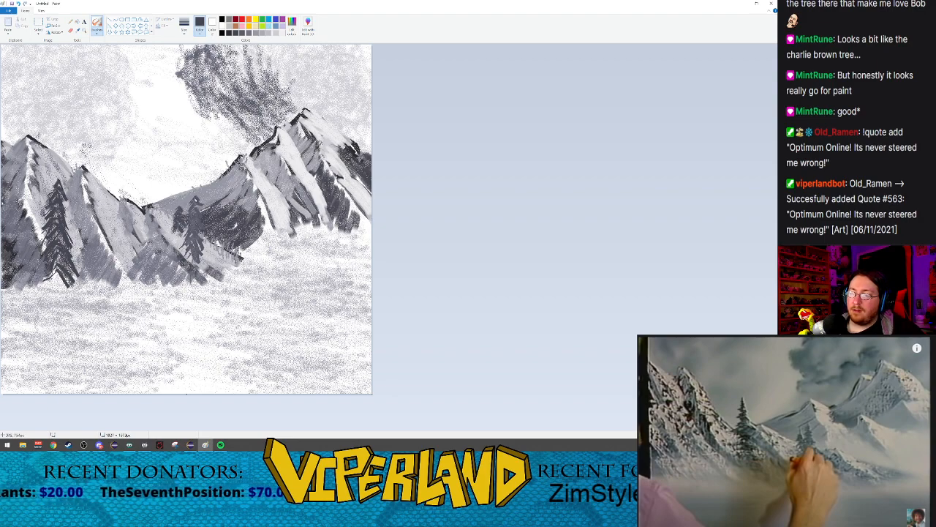
{"action": "left_click_drag", "start_coordinate": [199, 196], "coordinate": [200, 244]}
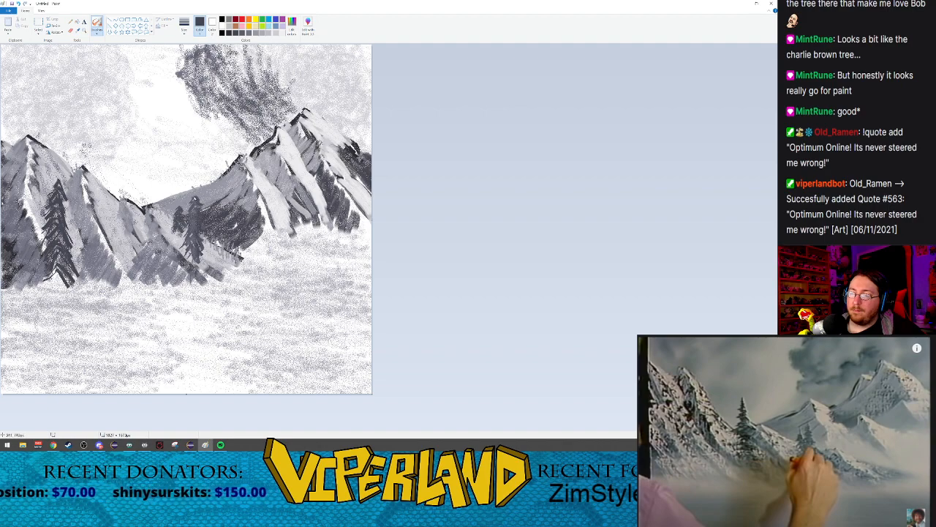
{"action": "left_click_drag", "start_coordinate": [194, 198], "coordinate": [194, 235]}
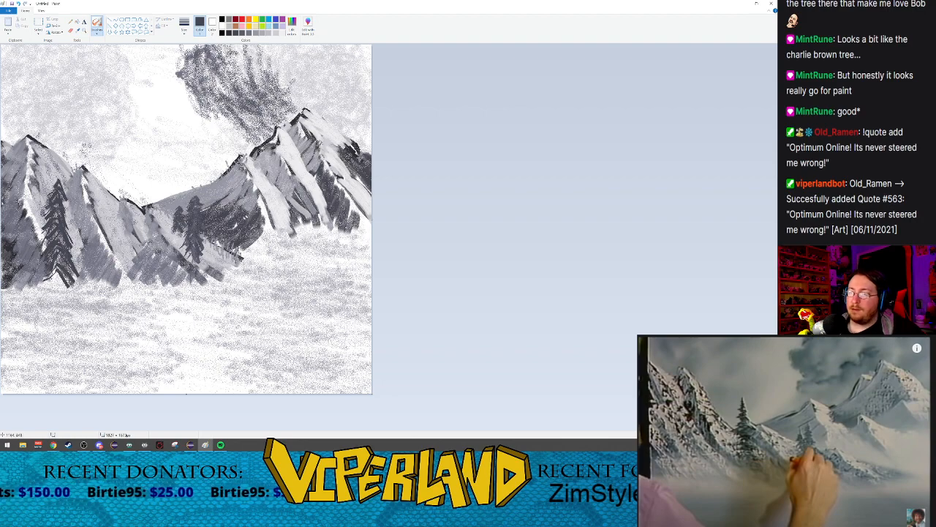
{"action": "left_click", "coordinate": [256, 33]}
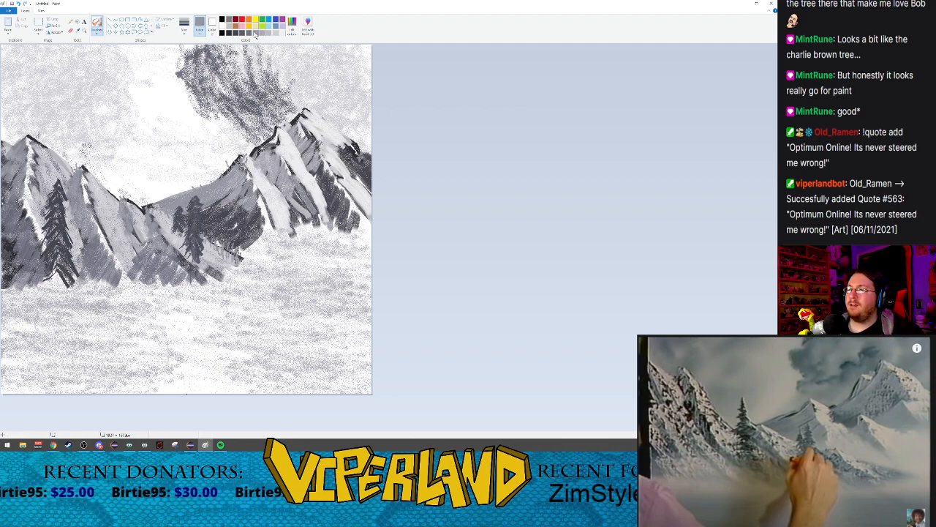
{"action": "left_click_drag", "start_coordinate": [199, 198], "coordinate": [197, 206]}
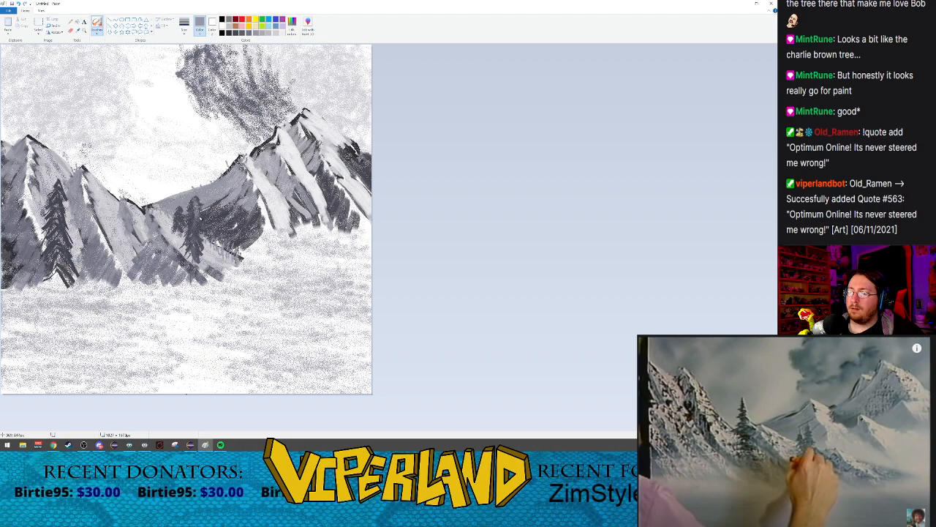
Step: Sketch a curved, layered shoreline in darker grey Crayon along the base of the central mountain below the valley trees
{"action": "left_click", "coordinate": [249, 34]}
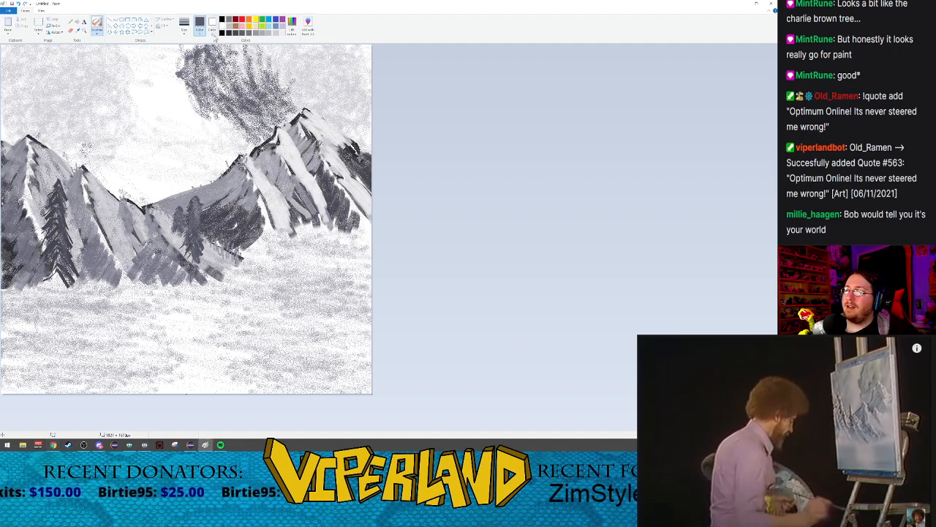
{"action": "left_click", "coordinate": [96, 33]}
{"action": "left_click", "coordinate": [110, 56]}
{"action": "left_click", "coordinate": [184, 25]}
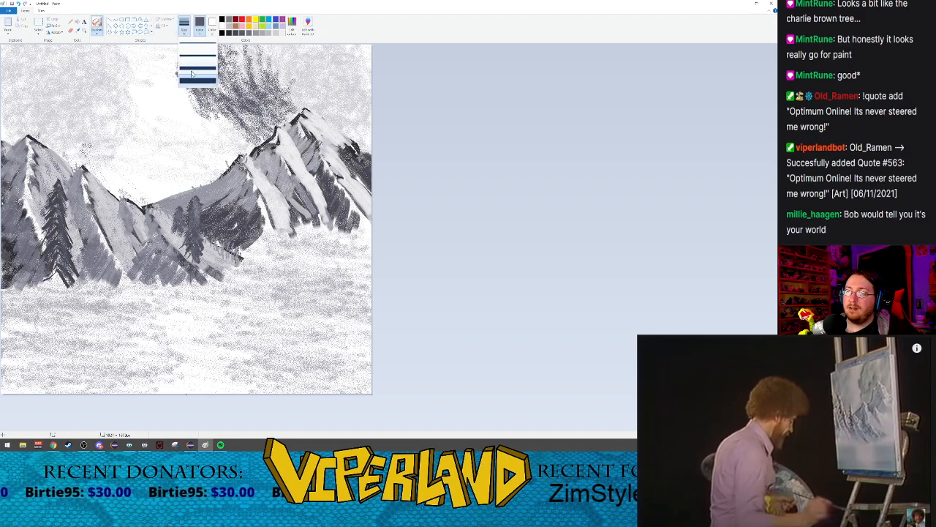
{"action": "left_click", "coordinate": [196, 60]}
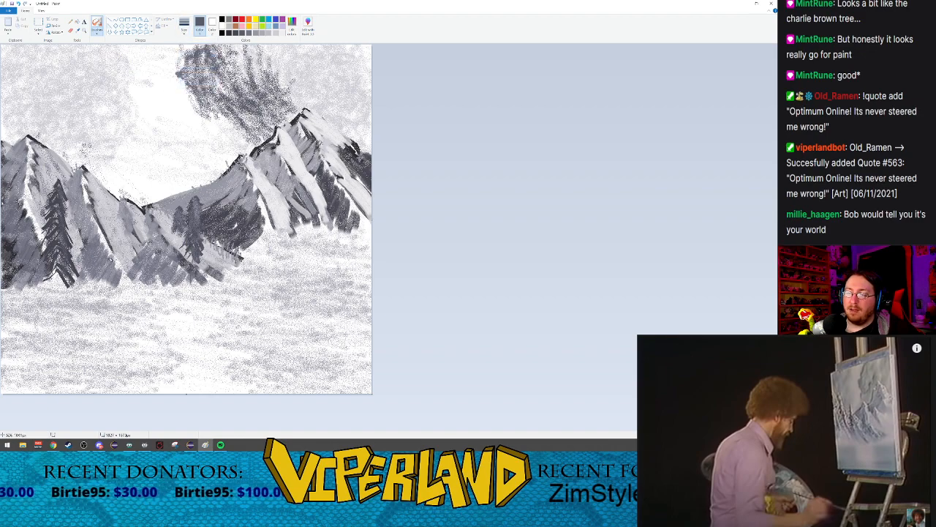
{"action": "mouse_move", "coordinate": [112, 256]}
{"action": "left_mouse_down"}
{"action": "mouse_move", "coordinate": [152, 293]}
{"action": "mouse_move", "coordinate": [190, 285]}
{"action": "mouse_move", "coordinate": [187, 276]}
{"action": "mouse_move", "coordinate": [243, 276]}
{"action": "mouse_move", "coordinate": [234, 268]}
{"action": "mouse_move", "coordinate": [242, 266]}
{"action": "left_mouse_up"}
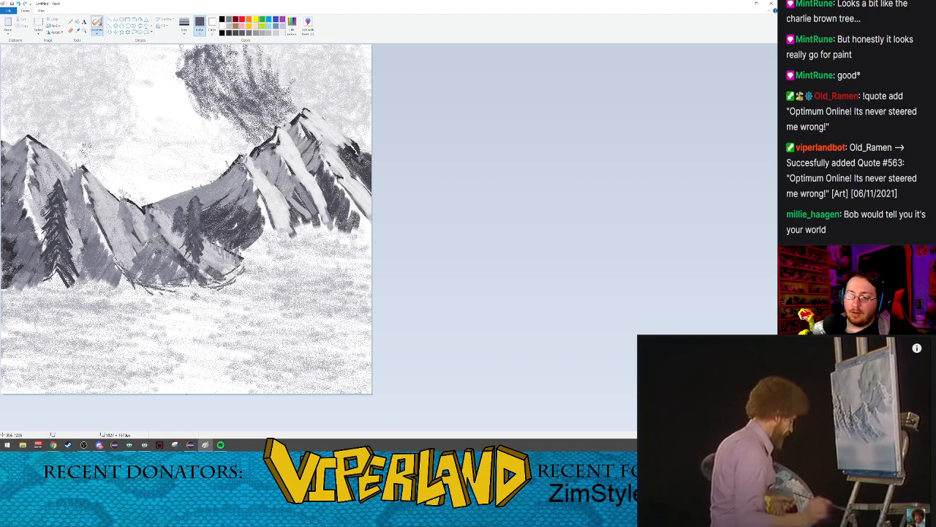
{"action": "mouse_move", "coordinate": [145, 277]}
{"action": "left_mouse_down"}
{"action": "mouse_move", "coordinate": [199, 267]}
{"action": "mouse_move", "coordinate": [214, 271]}
{"action": "mouse_move", "coordinate": [175, 284]}
{"action": "mouse_move", "coordinate": [213, 277]}
{"action": "left_mouse_up"}
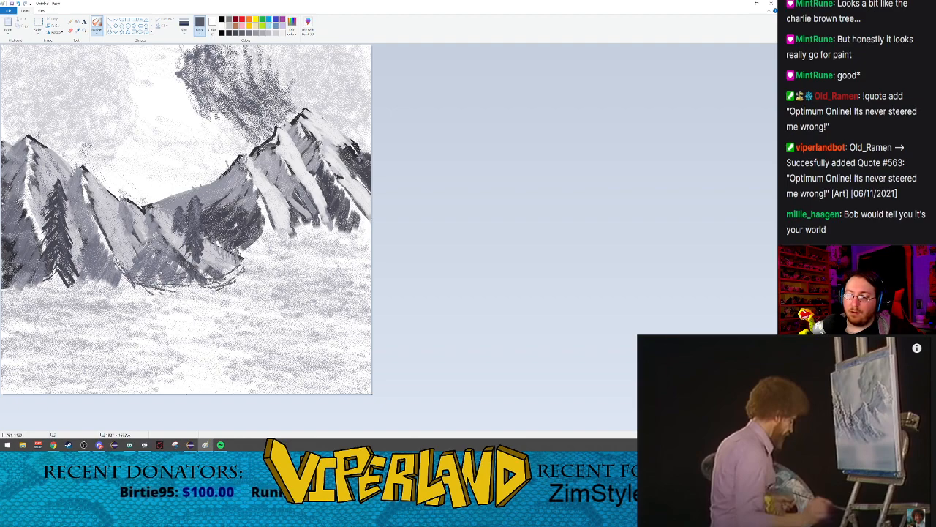
{"action": "mouse_move", "coordinate": [142, 278]}
{"action": "left_mouse_down"}
{"action": "mouse_move", "coordinate": [170, 288]}
{"action": "mouse_move", "coordinate": [207, 283]}
{"action": "mouse_move", "coordinate": [224, 275]}
{"action": "mouse_move", "coordinate": [218, 269]}
{"action": "mouse_move", "coordinate": [250, 270]}
{"action": "mouse_move", "coordinate": [253, 258]}
{"action": "mouse_move", "coordinate": [239, 271]}
{"action": "mouse_move", "coordinate": [250, 261]}
{"action": "left_mouse_up"}
{"action": "mouse_move", "coordinate": [116, 266]}
{"action": "left_mouse_down"}
{"action": "mouse_move", "coordinate": [154, 288]}
{"action": "mouse_move", "coordinate": [218, 285]}
{"action": "left_mouse_up"}
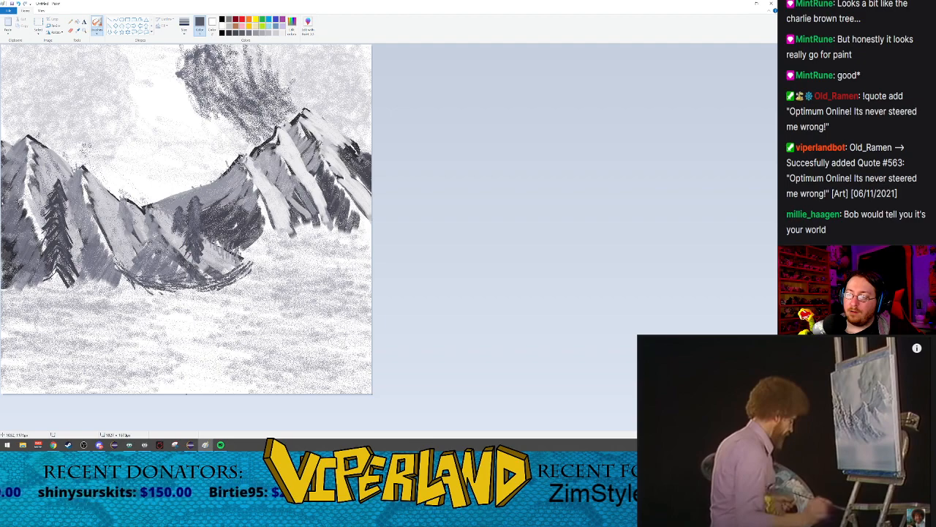
Step: Extend the Crayon shoreline to the canvas's left edge and draw a lighter grey shoreline beneath the right mountain
{"action": "mouse_move", "coordinate": [88, 275]}
{"action": "left_mouse_down"}
{"action": "mouse_move", "coordinate": [155, 293]}
{"action": "mouse_move", "coordinate": [127, 285]}
{"action": "mouse_move", "coordinate": [142, 283]}
{"action": "left_mouse_up"}
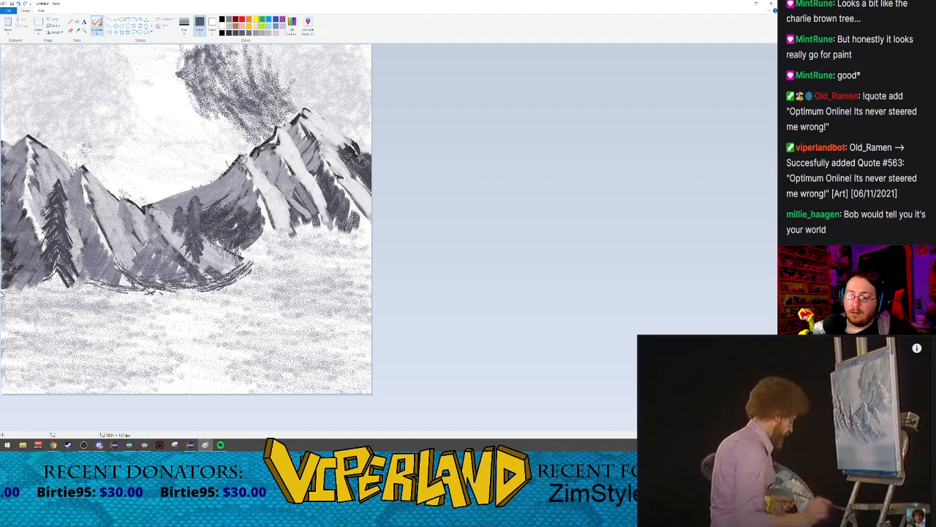
{"action": "left_click_drag", "start_coordinate": [5, 291], "coordinate": [150, 292]}
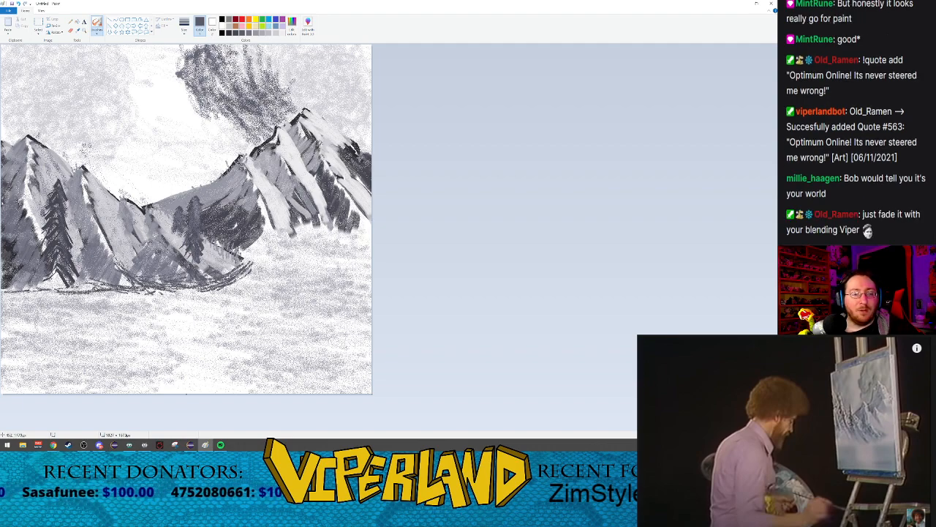
{"action": "left_click_drag", "start_coordinate": [9, 291], "coordinate": [90, 292]}
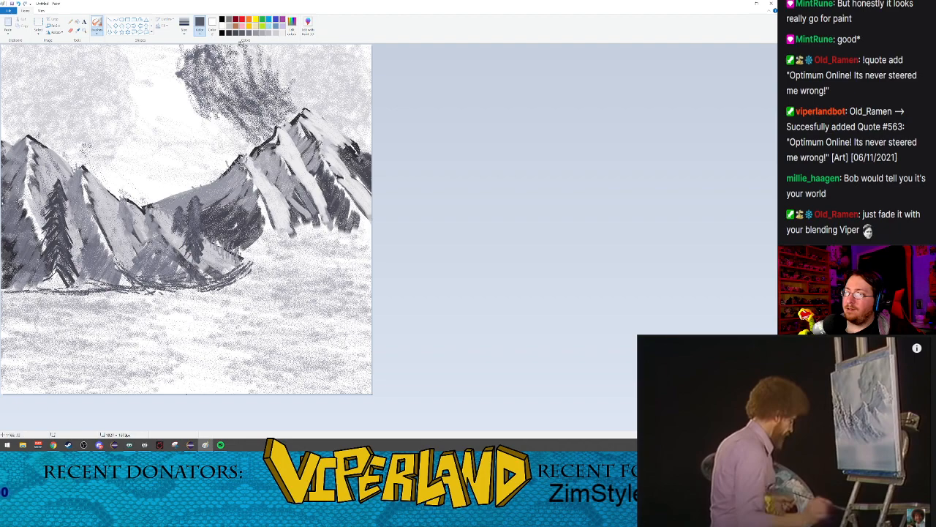
{"action": "left_click", "coordinate": [255, 32]}
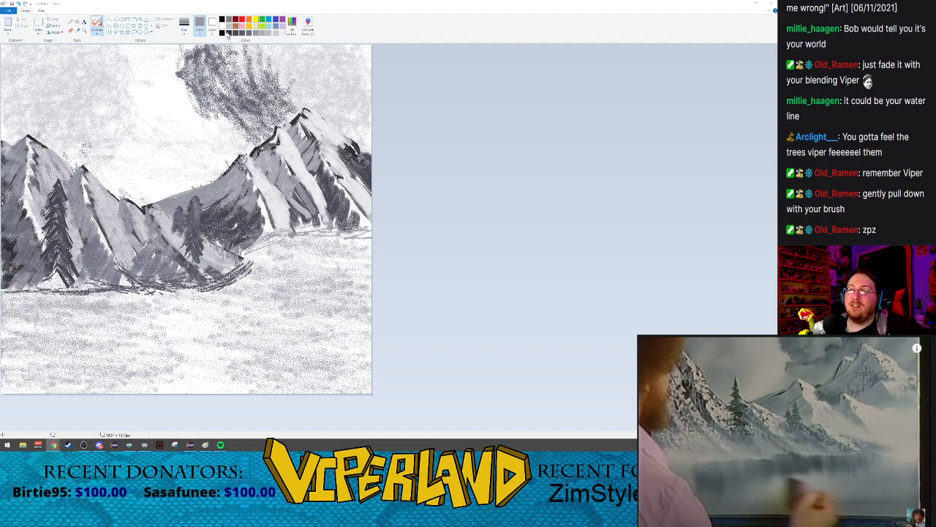
Step: Set up the Oil brush in dark grey and paint short downward reflection strokes below the right end of the dark shoreline
{"action": "left_click", "coordinate": [97, 35]}
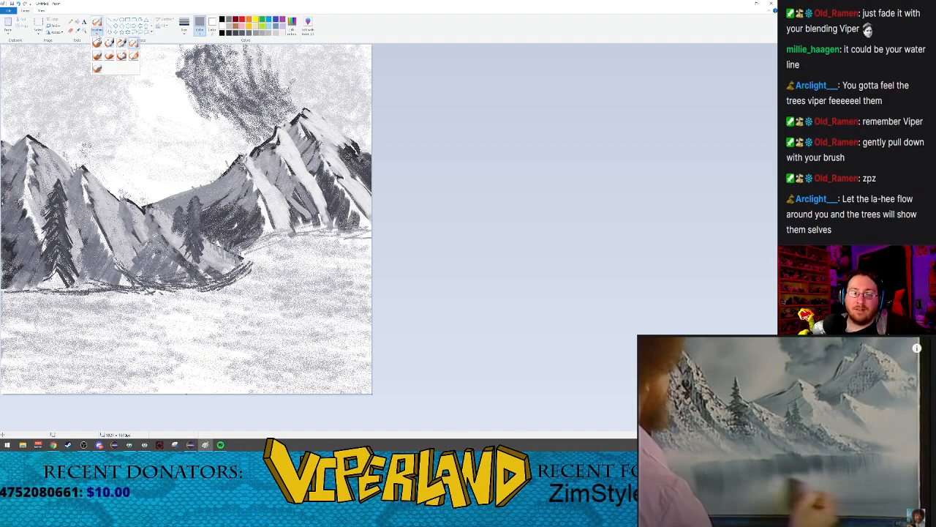
{"action": "left_click", "coordinate": [122, 57]}
{"action": "left_click", "coordinate": [98, 33]}
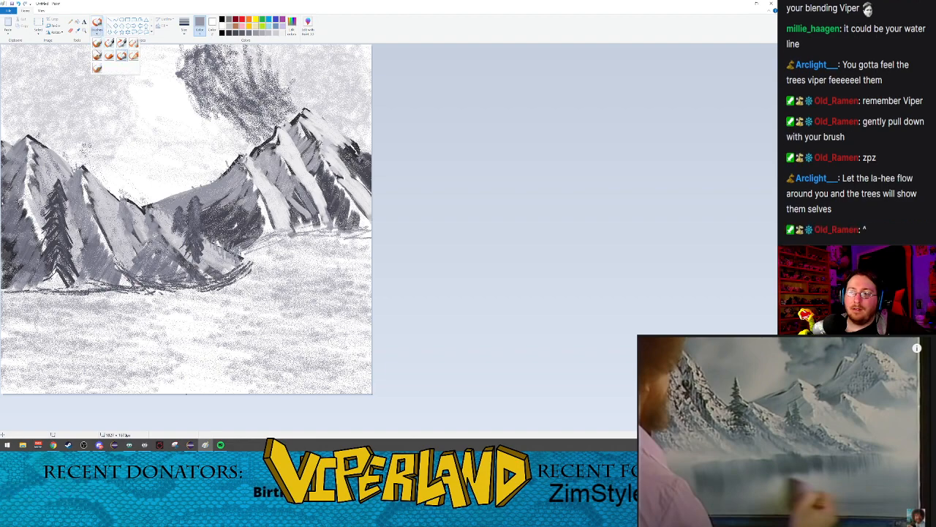
{"action": "left_click", "coordinate": [97, 57]}
{"action": "left_click", "coordinate": [185, 28]}
{"action": "left_click", "coordinate": [198, 68]}
{"action": "left_click", "coordinate": [242, 33]}
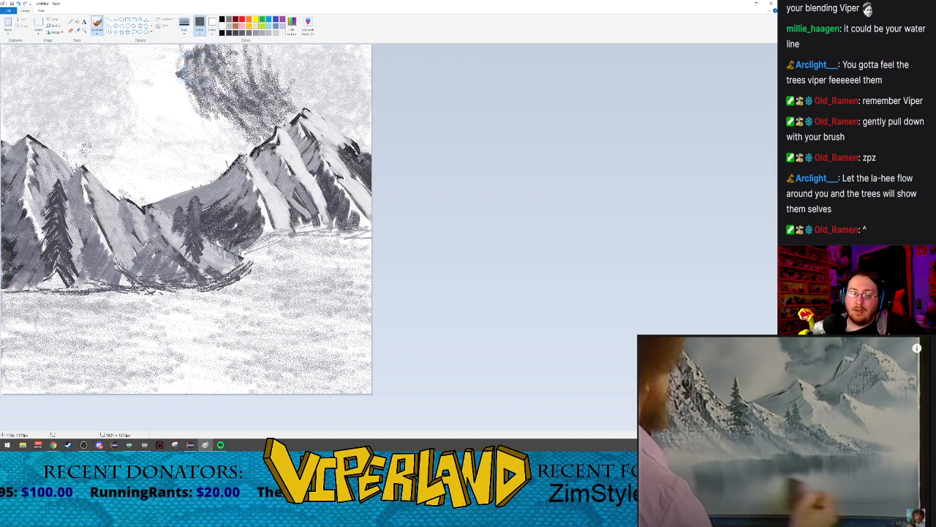
{"action": "mouse_move", "coordinate": [249, 265]}
{"action": "left_mouse_down"}
{"action": "mouse_move", "coordinate": [247, 291]}
{"action": "mouse_move", "coordinate": [213, 324]}
{"action": "left_mouse_up"}
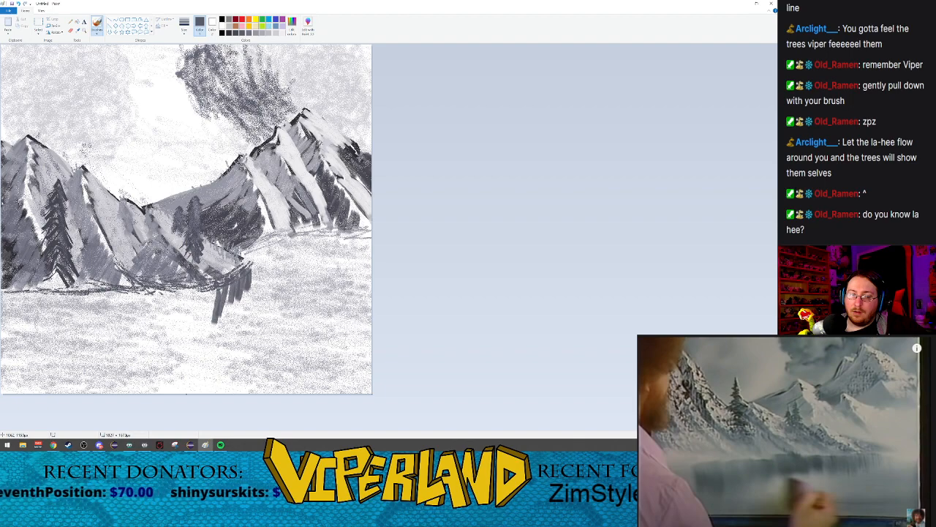
Step: Continue the vertical Oil brush reflection strokes leftward beneath the middle of the shoreline
{"action": "mouse_move", "coordinate": [213, 287]}
{"action": "left_mouse_down"}
{"action": "mouse_move", "coordinate": [200, 337]}
{"action": "mouse_move", "coordinate": [192, 338]}
{"action": "mouse_move", "coordinate": [193, 310]}
{"action": "mouse_move", "coordinate": [188, 338]}
{"action": "mouse_move", "coordinate": [180, 335]}
{"action": "left_mouse_up"}
{"action": "mouse_move", "coordinate": [186, 291]}
{"action": "left_mouse_down"}
{"action": "mouse_move", "coordinate": [181, 338]}
{"action": "mouse_move", "coordinate": [174, 333]}
{"action": "left_mouse_up"}
{"action": "mouse_move", "coordinate": [183, 291]}
{"action": "left_mouse_down"}
{"action": "mouse_move", "coordinate": [173, 340]}
{"action": "mouse_move", "coordinate": [165, 350]}
{"action": "mouse_move", "coordinate": [155, 314]}
{"action": "mouse_move", "coordinate": [154, 340]}
{"action": "left_mouse_up"}
{"action": "mouse_move", "coordinate": [162, 302]}
{"action": "left_mouse_down"}
{"action": "mouse_move", "coordinate": [157, 352]}
{"action": "mouse_move", "coordinate": [151, 345]}
{"action": "left_mouse_up"}
{"action": "mouse_move", "coordinate": [153, 298]}
{"action": "left_mouse_down"}
{"action": "mouse_move", "coordinate": [141, 364]}
{"action": "mouse_move", "coordinate": [149, 334]}
{"action": "mouse_move", "coordinate": [148, 352]}
{"action": "left_mouse_up"}
{"action": "mouse_move", "coordinate": [146, 291]}
{"action": "left_mouse_down"}
{"action": "mouse_move", "coordinate": [140, 346]}
{"action": "mouse_move", "coordinate": [127, 350]}
{"action": "left_mouse_up"}
{"action": "mouse_move", "coordinate": [140, 307]}
{"action": "left_mouse_down"}
{"action": "mouse_move", "coordinate": [135, 355]}
{"action": "mouse_move", "coordinate": [125, 347]}
{"action": "mouse_move", "coordinate": [121, 364]}
{"action": "mouse_move", "coordinate": [111, 357]}
{"action": "mouse_move", "coordinate": [126, 367]}
{"action": "left_mouse_up"}
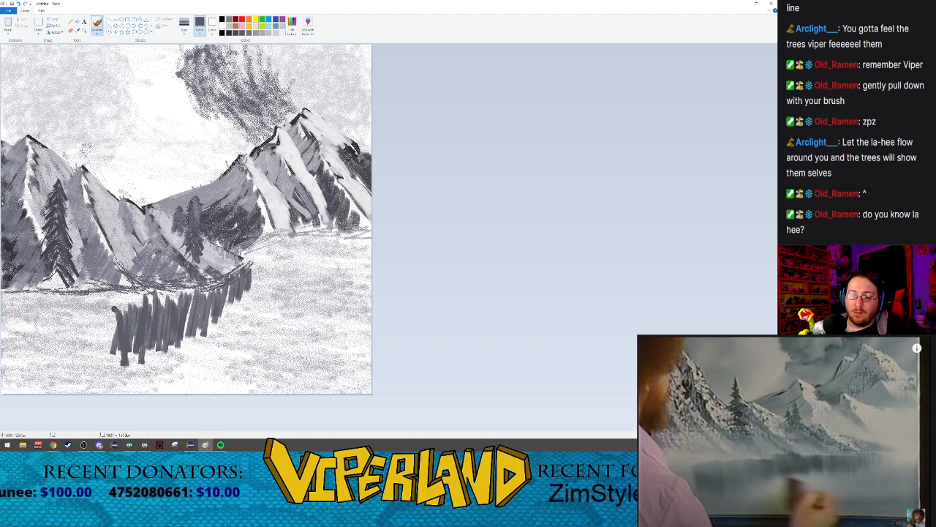
Step: Paint longer vertical Oil brush reflection strokes in the water below the tall left tree
{"action": "mouse_move", "coordinate": [115, 304]}
{"action": "left_mouse_down"}
{"action": "mouse_move", "coordinate": [108, 354]}
{"action": "mouse_move", "coordinate": [112, 335]}
{"action": "mouse_move", "coordinate": [102, 352]}
{"action": "mouse_move", "coordinate": [92, 345]}
{"action": "left_mouse_up"}
{"action": "mouse_move", "coordinate": [105, 310]}
{"action": "left_mouse_down"}
{"action": "mouse_move", "coordinate": [88, 370]}
{"action": "mouse_move", "coordinate": [101, 341]}
{"action": "left_mouse_up"}
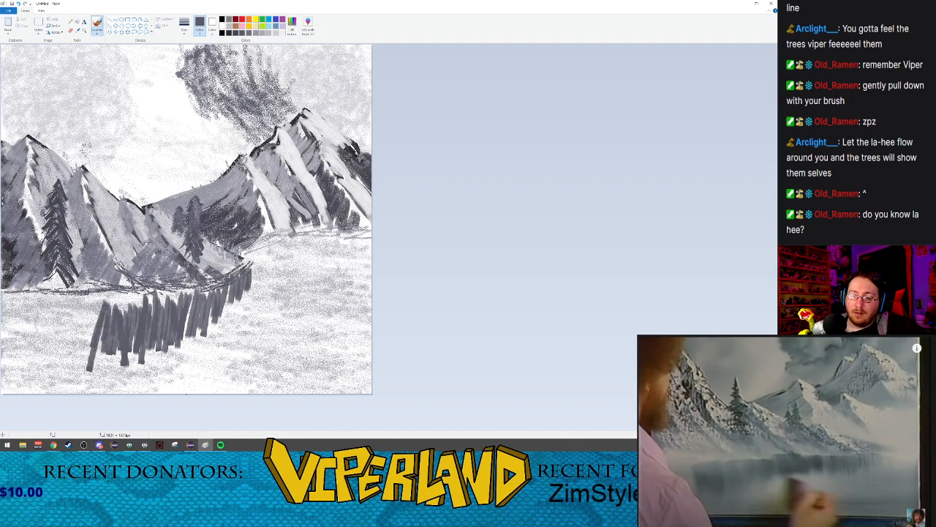
{"action": "mouse_move", "coordinate": [102, 300]}
{"action": "left_mouse_down"}
{"action": "mouse_move", "coordinate": [71, 374]}
{"action": "mouse_move", "coordinate": [85, 350]}
{"action": "mouse_move", "coordinate": [76, 371]}
{"action": "mouse_move", "coordinate": [68, 356]}
{"action": "left_mouse_up"}
{"action": "left_click_drag", "start_coordinate": [74, 300], "coordinate": [60, 364]}
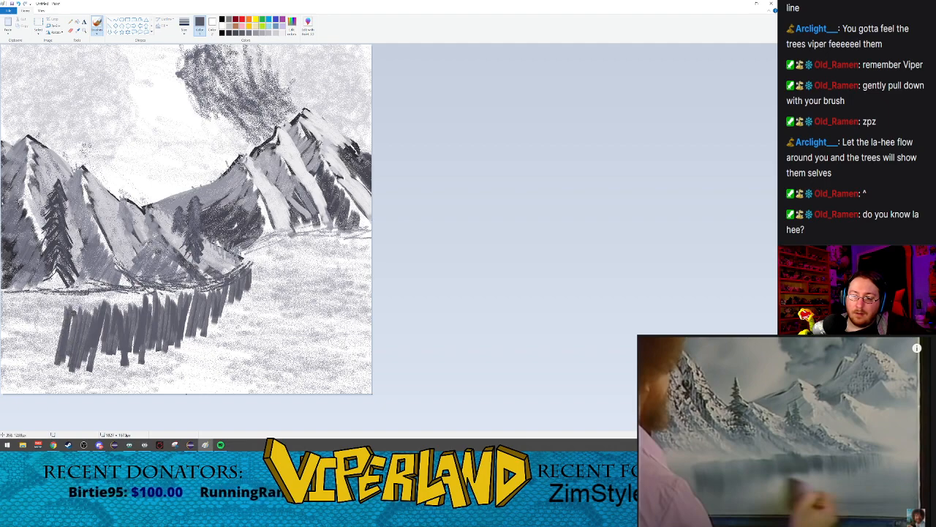
{"action": "left_click_drag", "start_coordinate": [63, 316], "coordinate": [57, 374]}
{"action": "left_click_drag", "start_coordinate": [58, 316], "coordinate": [47, 366]}
{"action": "left_click_drag", "start_coordinate": [57, 315], "coordinate": [44, 360]}
Step: Soften the water reflection by spraying across its strokes with a lighter grey Airbrush, increasing the brush to the largest size
{"action": "left_click", "coordinate": [96, 34]}
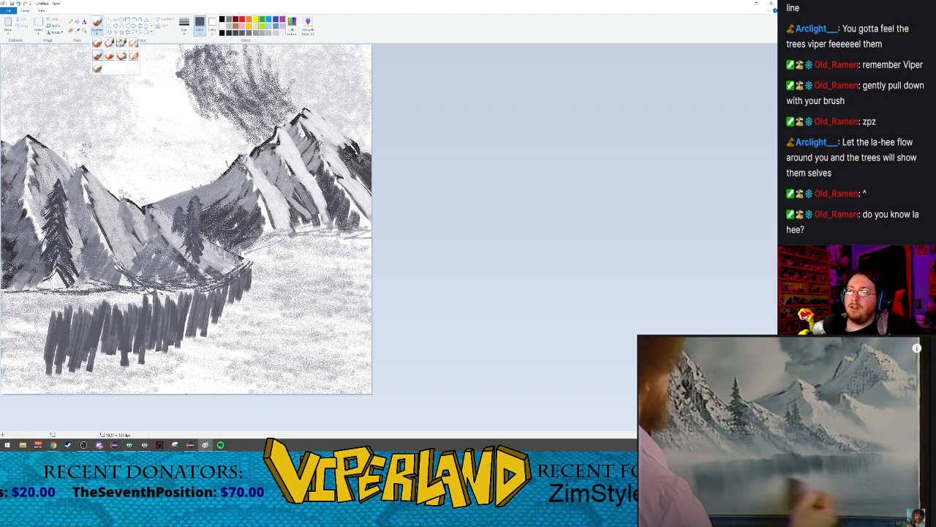
{"action": "left_click", "coordinate": [133, 44]}
{"action": "left_click", "coordinate": [249, 33]}
{"action": "left_click", "coordinate": [253, 34]}
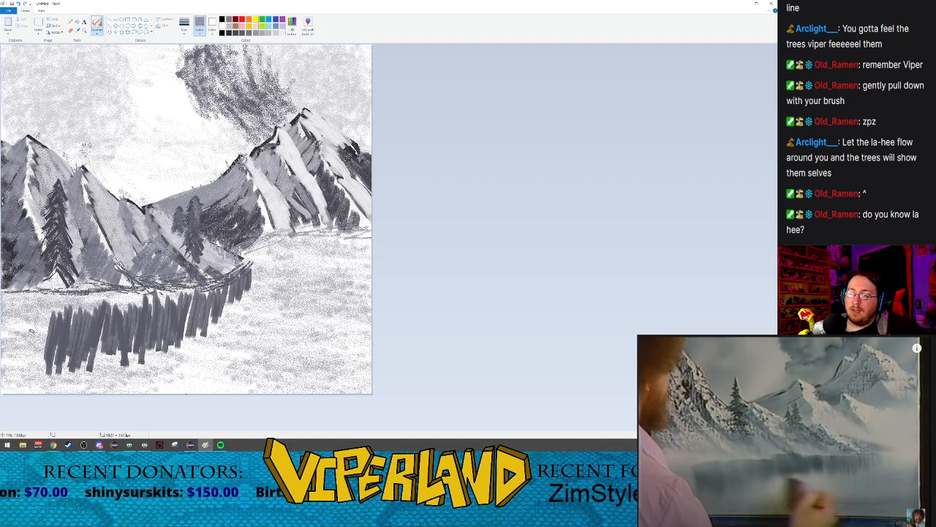
{"action": "left_click_drag", "start_coordinate": [111, 312], "coordinate": [51, 324]}
{"action": "left_click", "coordinate": [184, 29]}
{"action": "left_click", "coordinate": [188, 81]}
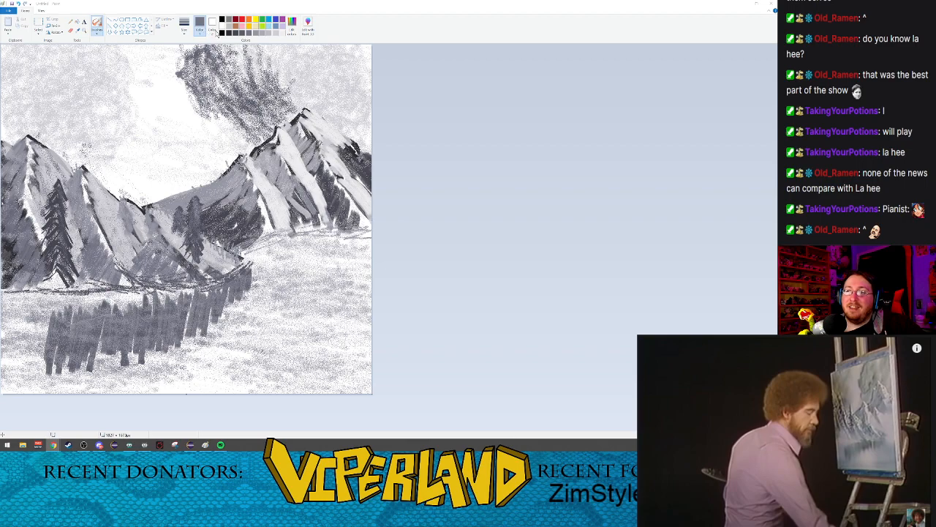
Step: Switch the brush to the Crayon
{"action": "left_click", "coordinate": [96, 34]}
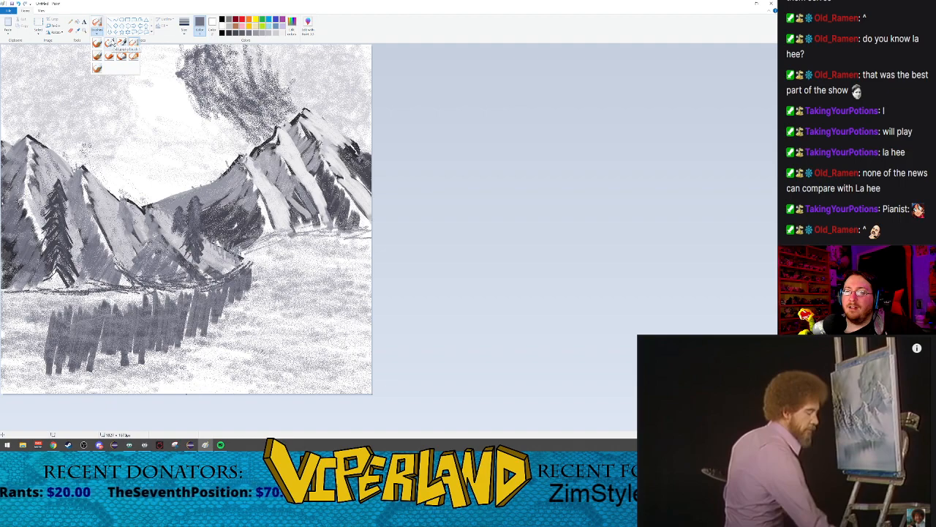
{"action": "left_click", "coordinate": [108, 56]}
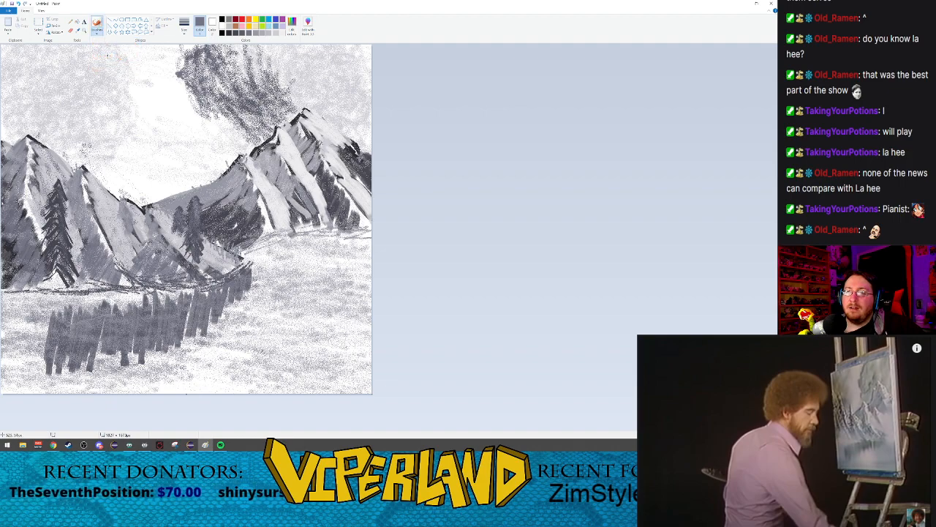
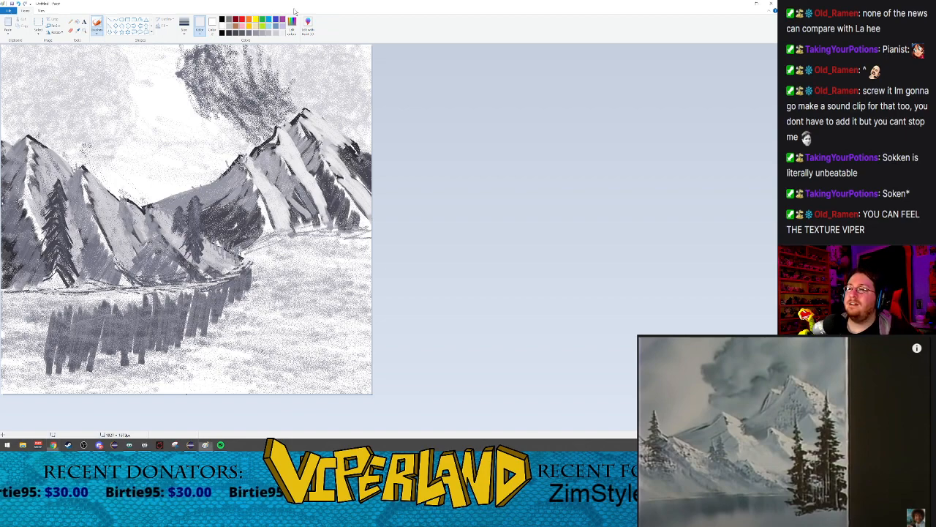
Step: Draw three thin, dark grey trunk lines with the basic Brush: two in the foreground beside the water and one on the middle mountain slope
{"action": "left_click", "coordinate": [97, 33]}
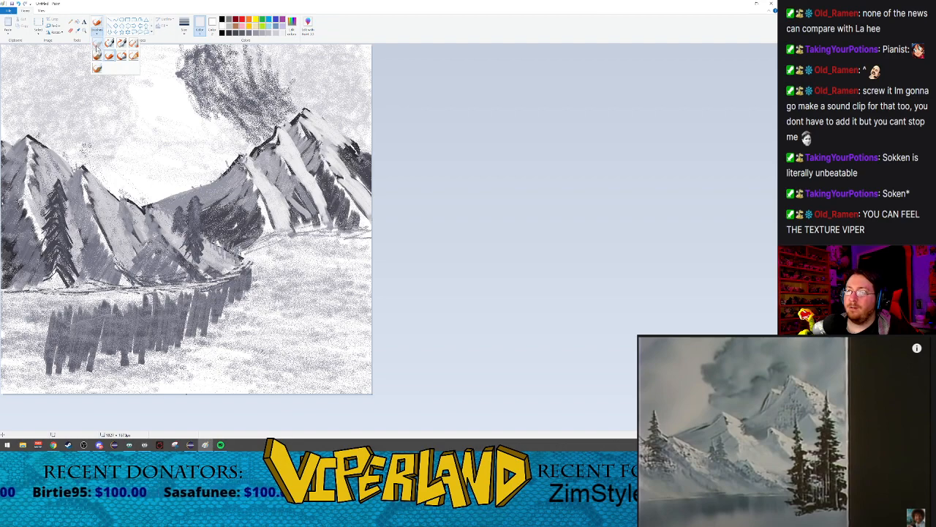
{"action": "left_click", "coordinate": [98, 43]}
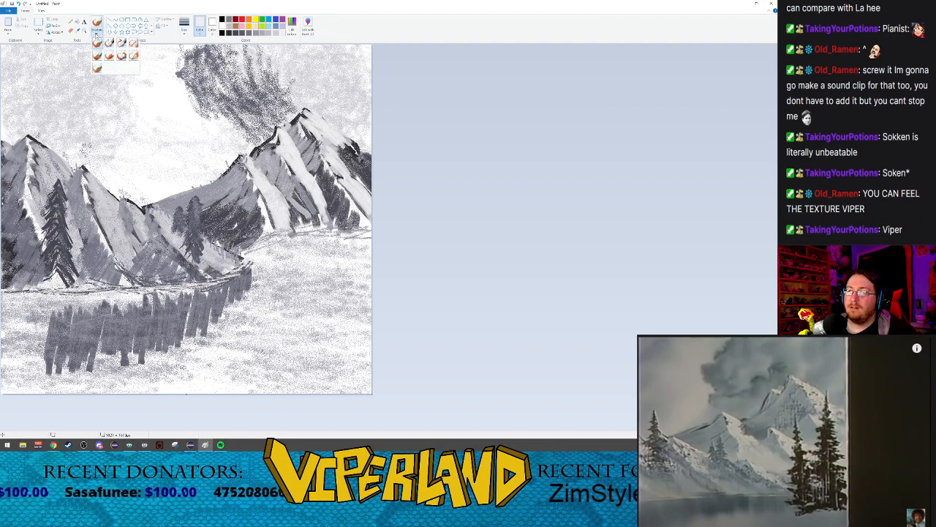
{"action": "left_click", "coordinate": [183, 29]}
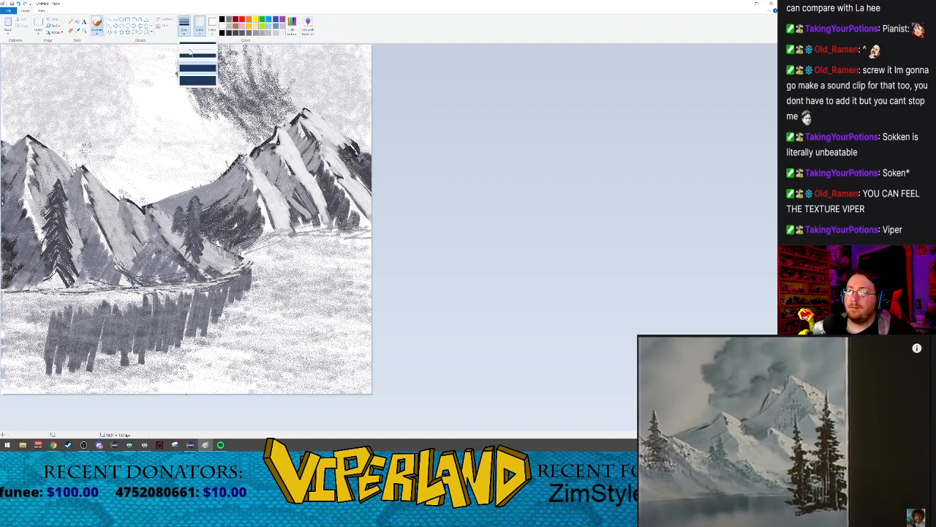
{"action": "left_click", "coordinate": [197, 58]}
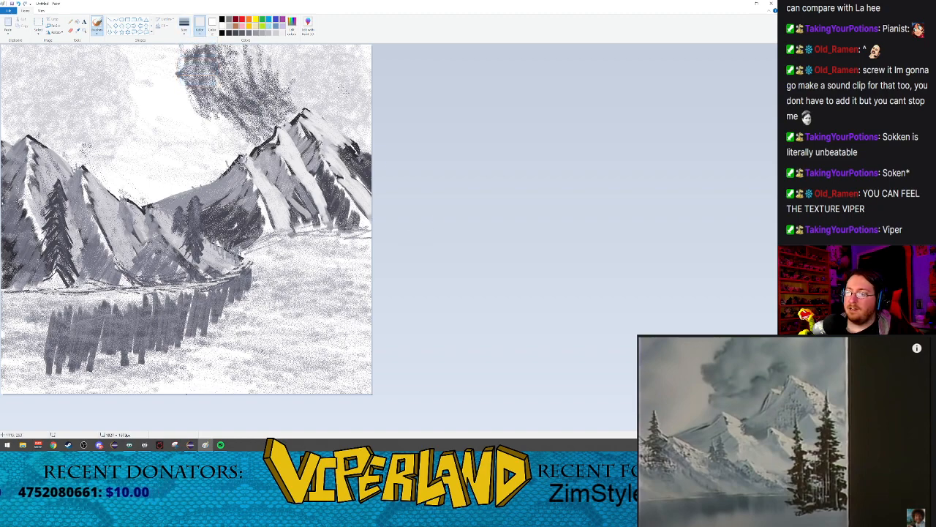
{"action": "left_click", "coordinate": [229, 33]}
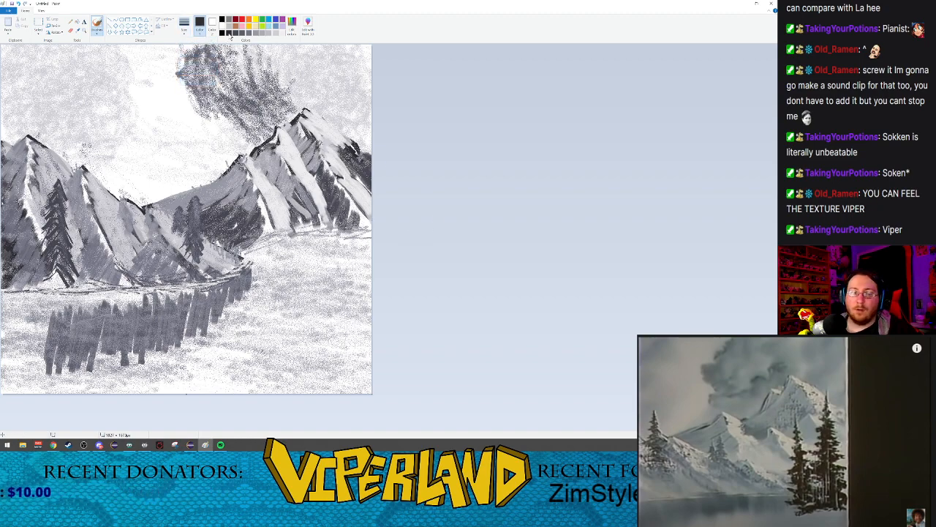
{"action": "left_click", "coordinate": [222, 34]}
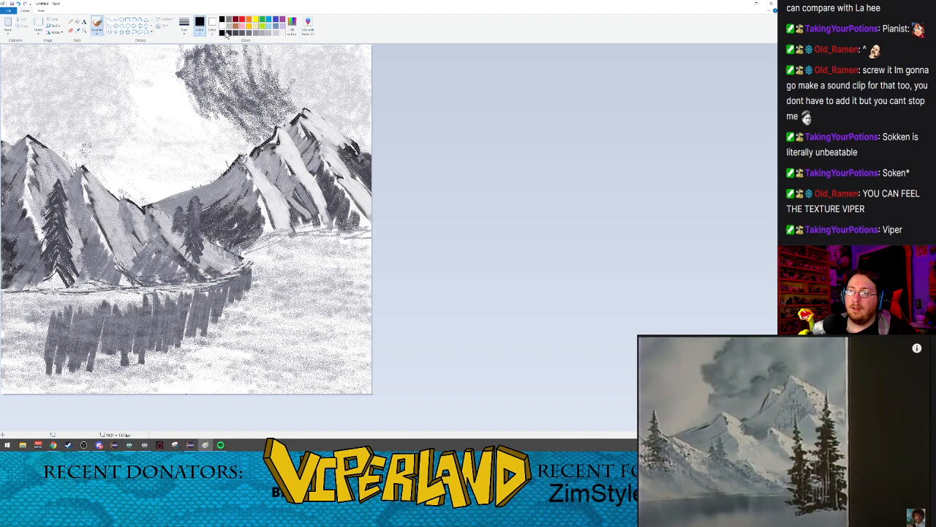
{"action": "left_click", "coordinate": [229, 34]}
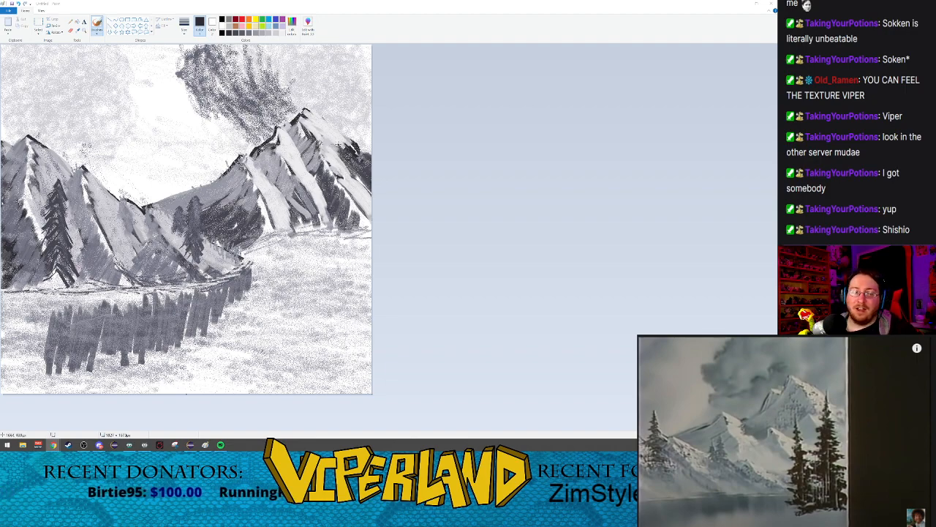
{"action": "left_click_drag", "start_coordinate": [338, 142], "coordinate": [324, 329]}
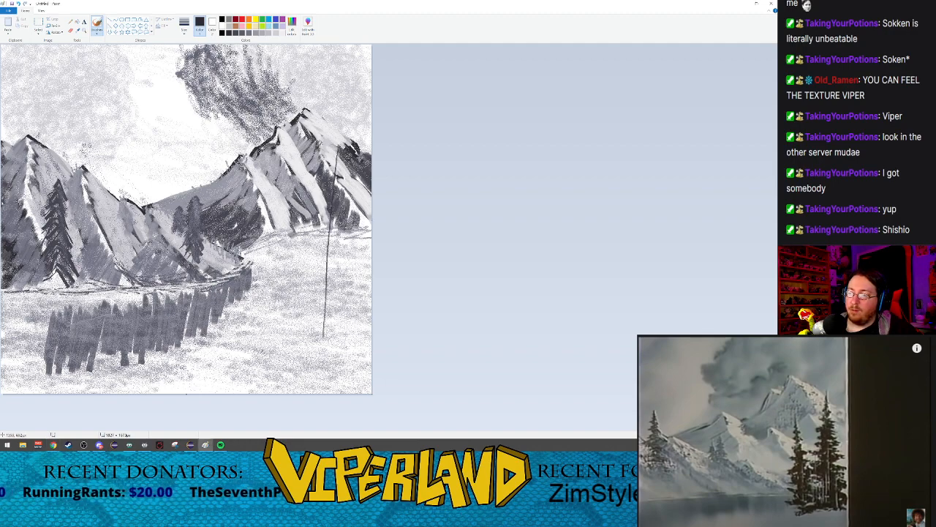
{"action": "left_click_drag", "start_coordinate": [270, 188], "coordinate": [261, 340]}
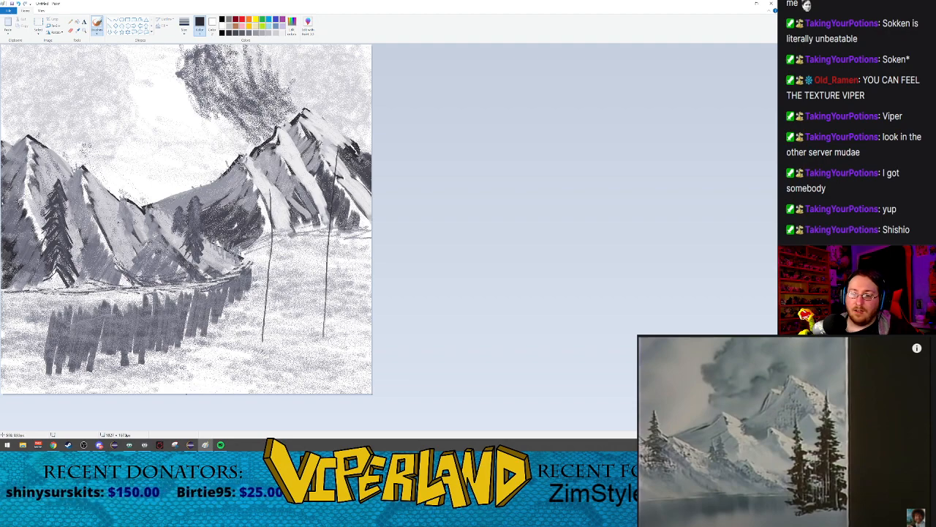
{"action": "left_click_drag", "start_coordinate": [124, 205], "coordinate": [117, 255]}
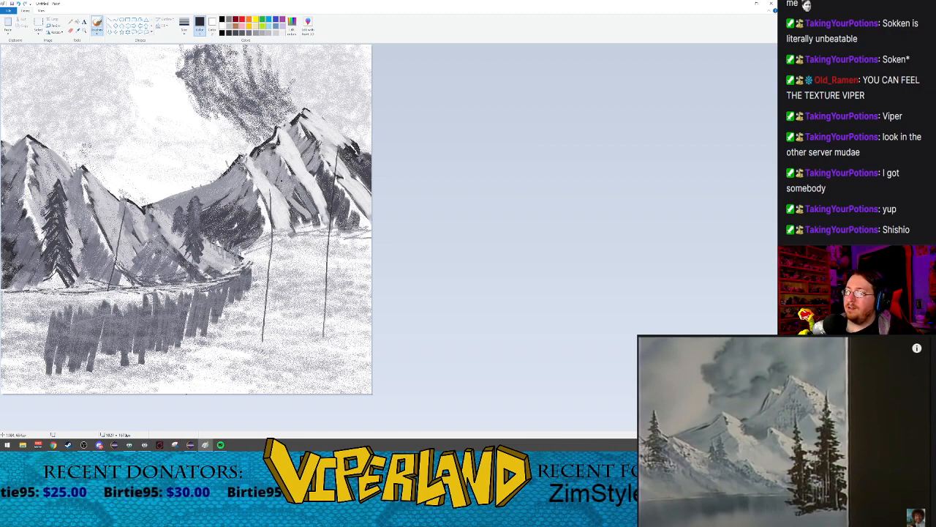
Step: Paint zigzag foliage widening down the shorter foreground trunk with the Watercolor brush at the third size
{"action": "left_click", "coordinate": [98, 31]}
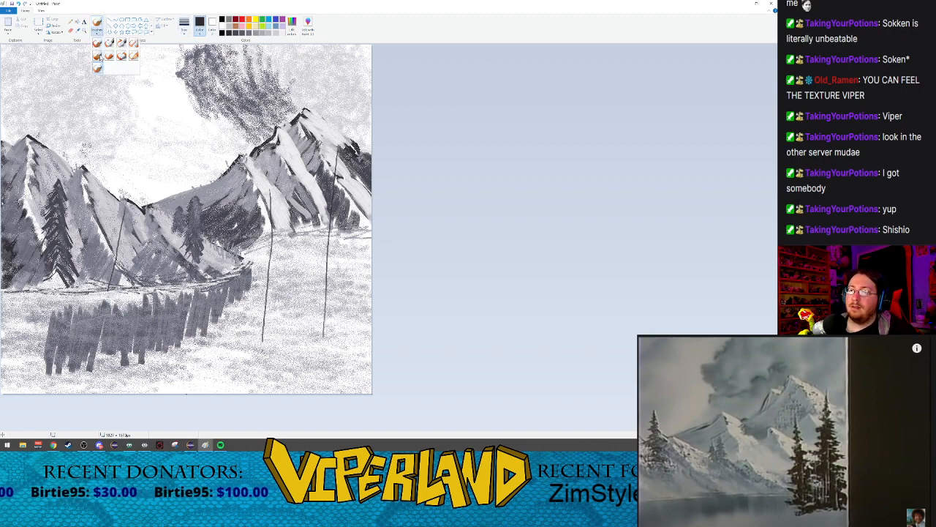
{"action": "left_click", "coordinate": [98, 67]}
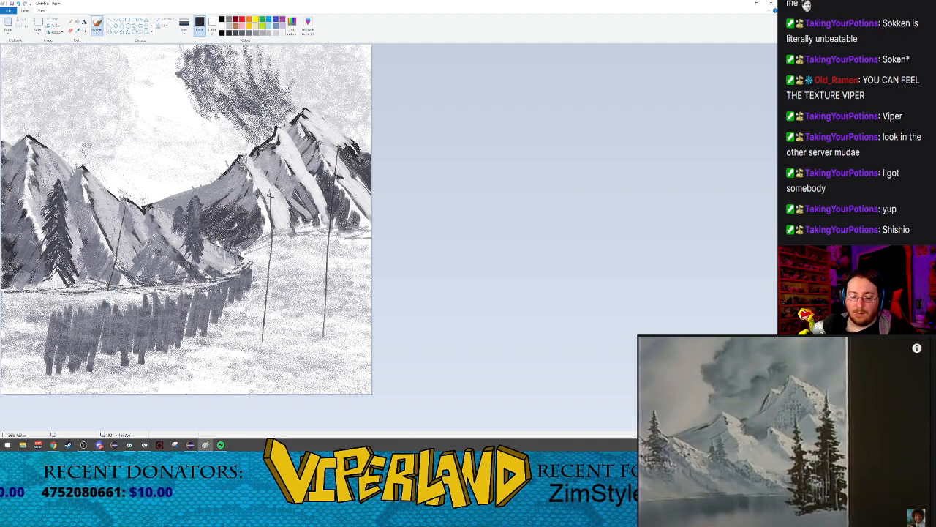
{"action": "left_click", "coordinate": [184, 27]}
{"action": "left_click", "coordinate": [190, 68]}
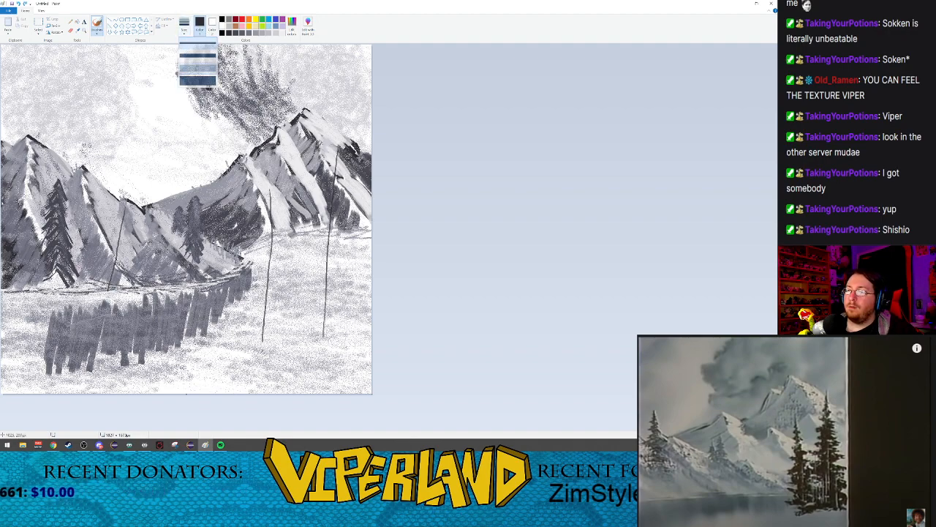
{"action": "mouse_move", "coordinate": [268, 187]}
{"action": "left_mouse_down"}
{"action": "mouse_move", "coordinate": [282, 213]}
{"action": "mouse_move", "coordinate": [262, 233]}
{"action": "mouse_move", "coordinate": [293, 229]}
{"action": "mouse_move", "coordinate": [264, 246]}
{"action": "mouse_move", "coordinate": [287, 246]}
{"action": "mouse_move", "coordinate": [264, 250]}
{"action": "mouse_move", "coordinate": [291, 256]}
{"action": "mouse_move", "coordinate": [259, 269]}
{"action": "mouse_move", "coordinate": [298, 257]}
{"action": "mouse_move", "coordinate": [273, 288]}
{"action": "mouse_move", "coordinate": [288, 277]}
{"action": "mouse_move", "coordinate": [299, 289]}
{"action": "mouse_move", "coordinate": [256, 316]}
{"action": "mouse_move", "coordinate": [299, 301]}
{"action": "mouse_move", "coordinate": [248, 330]}
{"action": "left_mouse_up"}
{"action": "mouse_move", "coordinate": [278, 281]}
{"action": "left_mouse_down"}
{"action": "mouse_move", "coordinate": [256, 329]}
{"action": "mouse_move", "coordinate": [293, 311]}
{"action": "left_mouse_up"}
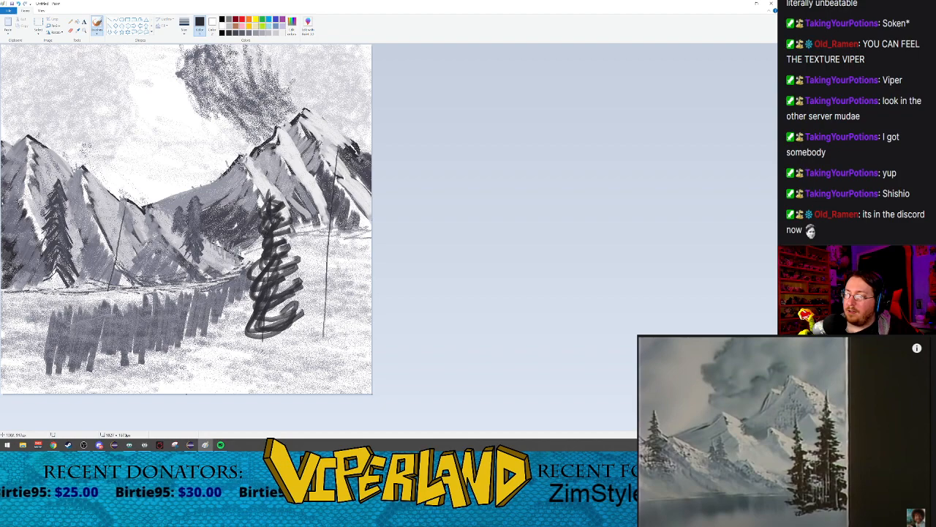
Step: Fill out the shorter foreground tree with overlapping downward strokes, thickening its left side from base to tip
{"action": "mouse_move", "coordinate": [268, 215]}
{"action": "left_mouse_down"}
{"action": "mouse_move", "coordinate": [261, 248]}
{"action": "mouse_move", "coordinate": [282, 257]}
{"action": "mouse_move", "coordinate": [270, 282]}
{"action": "mouse_move", "coordinate": [292, 248]}
{"action": "mouse_move", "coordinate": [264, 278]}
{"action": "mouse_move", "coordinate": [282, 300]}
{"action": "mouse_move", "coordinate": [276, 269]}
{"action": "mouse_move", "coordinate": [289, 302]}
{"action": "mouse_move", "coordinate": [228, 310]}
{"action": "left_mouse_up"}
{"action": "key", "text": "ctrl+z"}
{"action": "mouse_move", "coordinate": [276, 260]}
{"action": "left_mouse_down"}
{"action": "mouse_move", "coordinate": [291, 281]}
{"action": "mouse_move", "coordinate": [251, 289]}
{"action": "mouse_move", "coordinate": [295, 310]}
{"action": "mouse_move", "coordinate": [271, 294]}
{"action": "mouse_move", "coordinate": [283, 305]}
{"action": "mouse_move", "coordinate": [270, 307]}
{"action": "mouse_move", "coordinate": [277, 316]}
{"action": "mouse_move", "coordinate": [251, 325]}
{"action": "mouse_move", "coordinate": [275, 323]}
{"action": "mouse_move", "coordinate": [257, 325]}
{"action": "left_mouse_up"}
{"action": "left_click_drag", "start_coordinate": [291, 297], "coordinate": [240, 334]}
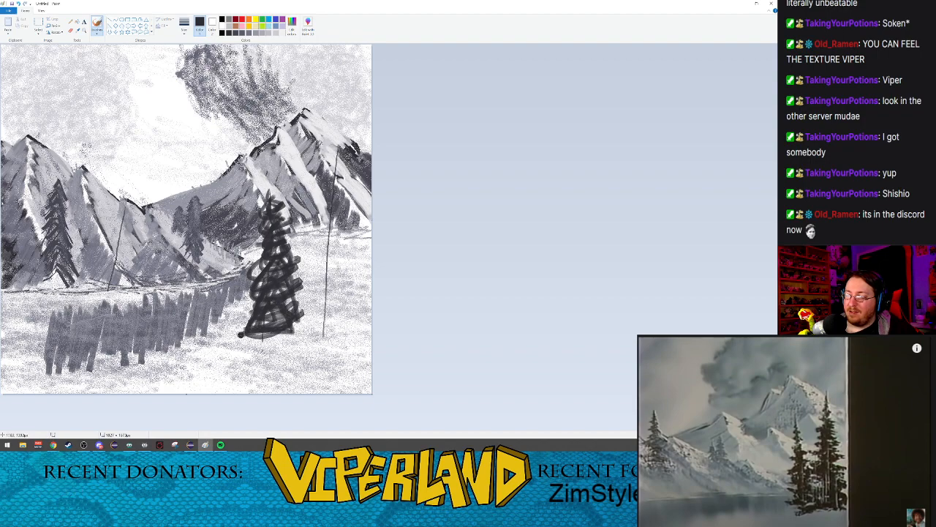
{"action": "mouse_move", "coordinate": [271, 272]}
{"action": "left_mouse_down"}
{"action": "mouse_move", "coordinate": [244, 319]}
{"action": "mouse_move", "coordinate": [253, 311]}
{"action": "left_mouse_up"}
{"action": "left_click_drag", "start_coordinate": [264, 261], "coordinate": [251, 288]}
{"action": "left_click_drag", "start_coordinate": [263, 237], "coordinate": [255, 253]}
{"action": "mouse_move", "coordinate": [260, 245]}
{"action": "left_mouse_down"}
{"action": "mouse_move", "coordinate": [244, 283]}
{"action": "mouse_move", "coordinate": [259, 257]}
{"action": "left_mouse_up"}
{"action": "left_click_drag", "start_coordinate": [270, 216], "coordinate": [256, 243]}
{"action": "left_click_drag", "start_coordinate": [269, 198], "coordinate": [274, 203]}
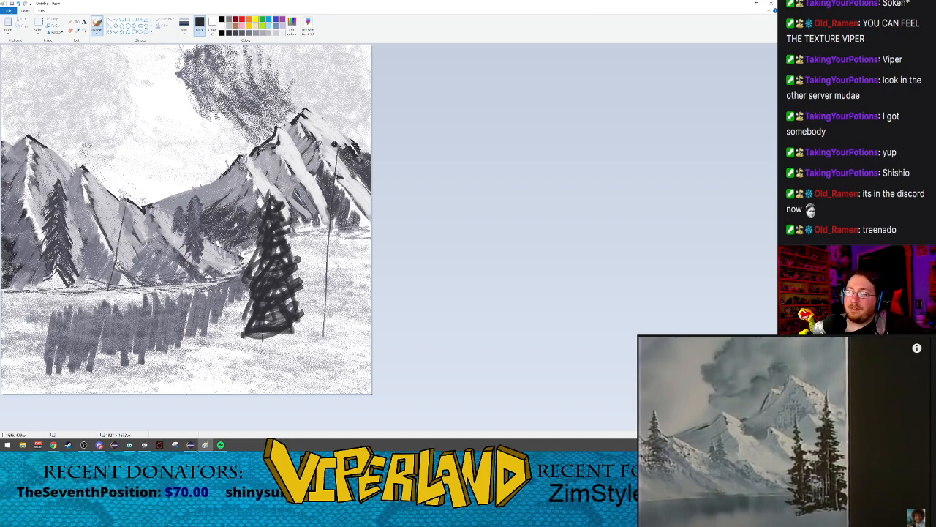
Step: Paint dark grey Watercolor branches slanting down the left side of the taller foreground trunk, from its tip to its base
{"action": "mouse_move", "coordinate": [337, 146]}
{"action": "left_mouse_down"}
{"action": "mouse_move", "coordinate": [321, 174]}
{"action": "mouse_move", "coordinate": [331, 166]}
{"action": "mouse_move", "coordinate": [325, 185]}
{"action": "left_mouse_up"}
{"action": "key", "text": "ctrl+z"}
{"action": "key", "text": "ctrl+z"}
{"action": "key", "text": "ctrl+z"}
{"action": "key", "text": "ctrl+z"}
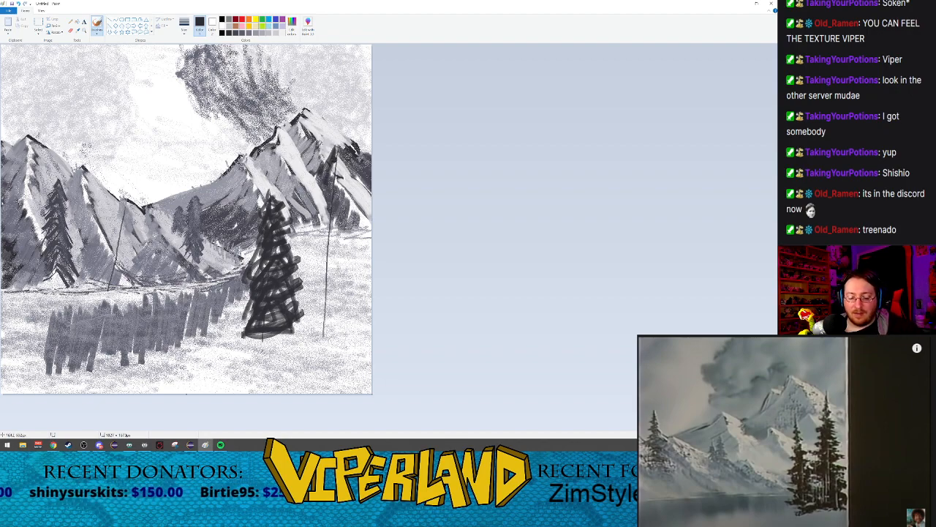
{"action": "left_click_drag", "start_coordinate": [338, 144], "coordinate": [313, 199]}
{"action": "key", "text": "ctrl+z"}
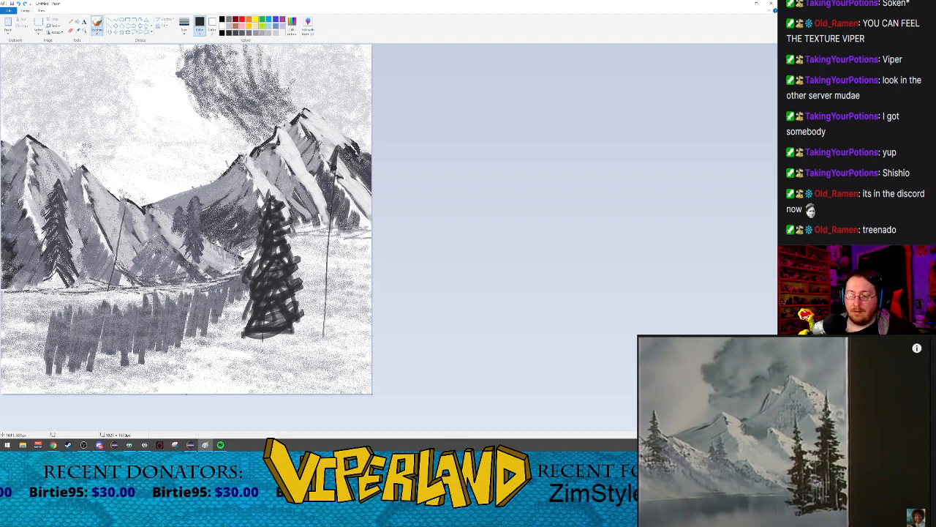
{"action": "left_click_drag", "start_coordinate": [337, 164], "coordinate": [321, 197]}
{"action": "mouse_move", "coordinate": [336, 177]}
{"action": "left_mouse_down"}
{"action": "mouse_move", "coordinate": [311, 214]}
{"action": "mouse_move", "coordinate": [320, 219]}
{"action": "mouse_move", "coordinate": [323, 199]}
{"action": "mouse_move", "coordinate": [313, 223]}
{"action": "mouse_move", "coordinate": [329, 218]}
{"action": "mouse_move", "coordinate": [317, 239]}
{"action": "mouse_move", "coordinate": [330, 223]}
{"action": "mouse_move", "coordinate": [303, 266]}
{"action": "left_mouse_up"}
{"action": "left_click_drag", "start_coordinate": [330, 229], "coordinate": [307, 288]}
{"action": "left_click_drag", "start_coordinate": [330, 249], "coordinate": [294, 328]}
{"action": "left_click_drag", "start_coordinate": [333, 265], "coordinate": [297, 338]}
{"action": "mouse_move", "coordinate": [326, 281]}
{"action": "left_mouse_down"}
{"action": "mouse_move", "coordinate": [297, 341]}
{"action": "mouse_move", "coordinate": [306, 341]}
{"action": "left_mouse_up"}
{"action": "left_click_drag", "start_coordinate": [326, 303], "coordinate": [317, 332]}
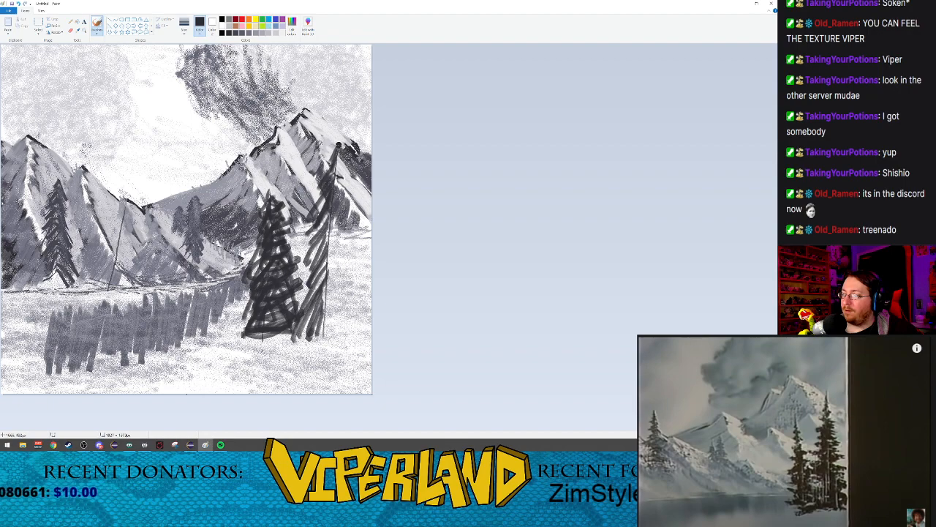
Step: Paint branches slanting down the right side of the taller foreground trunk, switching to black after the first few strokes
{"action": "left_click_drag", "start_coordinate": [337, 149], "coordinate": [351, 215]}
{"action": "left_click_drag", "start_coordinate": [331, 180], "coordinate": [347, 234]}
{"action": "left_click_drag", "start_coordinate": [332, 200], "coordinate": [350, 233]}
{"action": "left_click", "coordinate": [222, 33]}
{"action": "mouse_move", "coordinate": [337, 150]}
{"action": "left_mouse_down"}
{"action": "mouse_move", "coordinate": [347, 177]}
{"action": "mouse_move", "coordinate": [340, 165]}
{"action": "mouse_move", "coordinate": [345, 190]}
{"action": "mouse_move", "coordinate": [332, 196]}
{"action": "mouse_move", "coordinate": [344, 238]}
{"action": "left_mouse_up"}
{"action": "left_click_drag", "start_coordinate": [328, 206], "coordinate": [346, 276]}
{"action": "left_click_drag", "start_coordinate": [333, 223], "coordinate": [345, 281]}
{"action": "left_click_drag", "start_coordinate": [324, 243], "coordinate": [348, 313]}
{"action": "left_click_drag", "start_coordinate": [328, 265], "coordinate": [344, 325]}
{"action": "left_click_drag", "start_coordinate": [329, 281], "coordinate": [343, 344]}
{"action": "left_click_drag", "start_coordinate": [327, 303], "coordinate": [336, 333]}
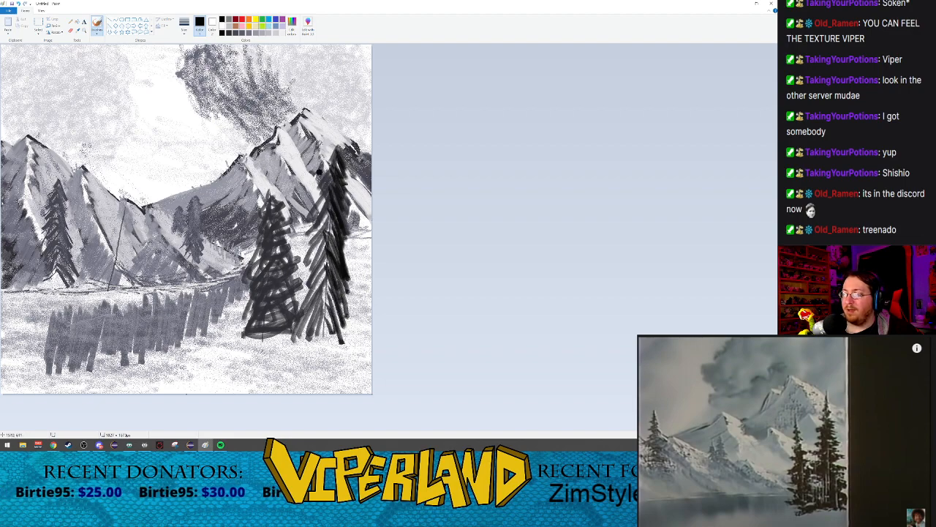
Step: Darken the taller foreground tree's left branches and the shorter tree's foliage with black Watercolor strokes
{"action": "mouse_move", "coordinate": [333, 146]}
{"action": "left_mouse_down"}
{"action": "mouse_move", "coordinate": [335, 184]}
{"action": "mouse_move", "coordinate": [316, 204]}
{"action": "mouse_move", "coordinate": [310, 256]}
{"action": "left_mouse_up"}
{"action": "left_click_drag", "start_coordinate": [329, 219], "coordinate": [308, 275]}
{"action": "mouse_move", "coordinate": [329, 243]}
{"action": "left_mouse_down"}
{"action": "mouse_move", "coordinate": [299, 293]}
{"action": "mouse_move", "coordinate": [320, 257]}
{"action": "mouse_move", "coordinate": [303, 307]}
{"action": "left_mouse_up"}
{"action": "left_click_drag", "start_coordinate": [327, 259], "coordinate": [304, 328]}
{"action": "mouse_move", "coordinate": [321, 295]}
{"action": "left_mouse_down"}
{"action": "mouse_move", "coordinate": [302, 335]}
{"action": "mouse_move", "coordinate": [312, 329]}
{"action": "mouse_move", "coordinate": [315, 343]}
{"action": "mouse_move", "coordinate": [317, 325]}
{"action": "left_mouse_up"}
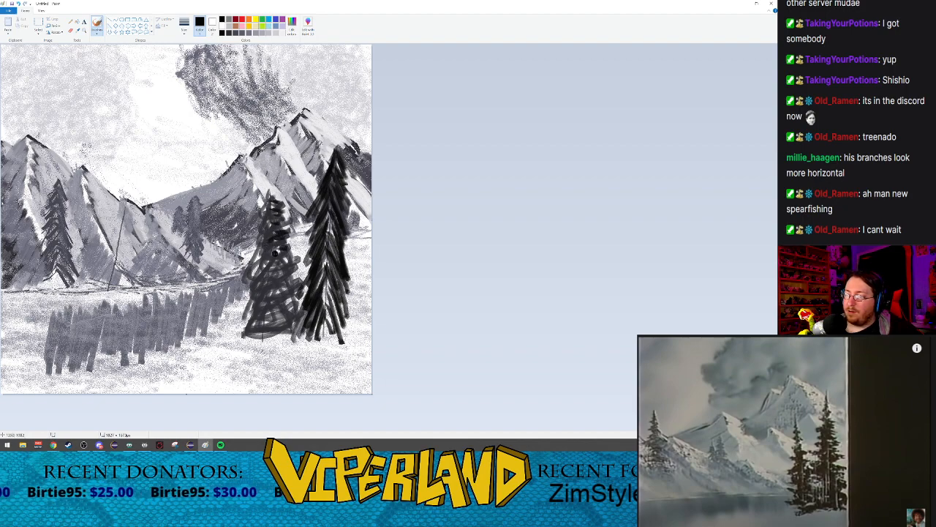
{"action": "mouse_move", "coordinate": [274, 260]}
{"action": "left_mouse_down"}
{"action": "mouse_move", "coordinate": [290, 275]}
{"action": "mouse_move", "coordinate": [271, 301]}
{"action": "mouse_move", "coordinate": [286, 326]}
{"action": "left_mouse_up"}
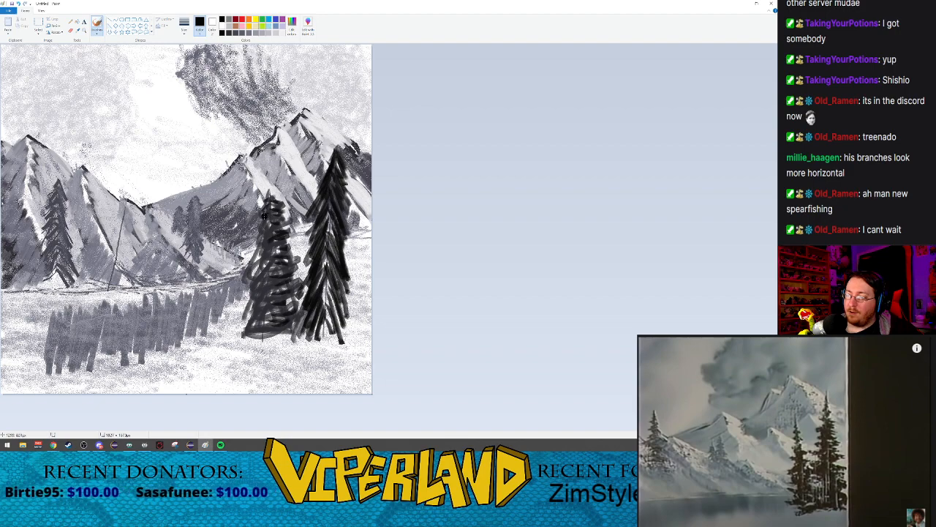
{"action": "mouse_move", "coordinate": [266, 219]}
{"action": "left_mouse_down"}
{"action": "mouse_move", "coordinate": [257, 245]}
{"action": "mouse_move", "coordinate": [270, 250]}
{"action": "mouse_move", "coordinate": [258, 254]}
{"action": "mouse_move", "coordinate": [274, 253]}
{"action": "mouse_move", "coordinate": [262, 272]}
{"action": "mouse_move", "coordinate": [272, 270]}
{"action": "mouse_move", "coordinate": [258, 279]}
{"action": "mouse_move", "coordinate": [269, 283]}
{"action": "mouse_move", "coordinate": [258, 294]}
{"action": "mouse_move", "coordinate": [268, 288]}
{"action": "mouse_move", "coordinate": [263, 320]}
{"action": "left_mouse_up"}
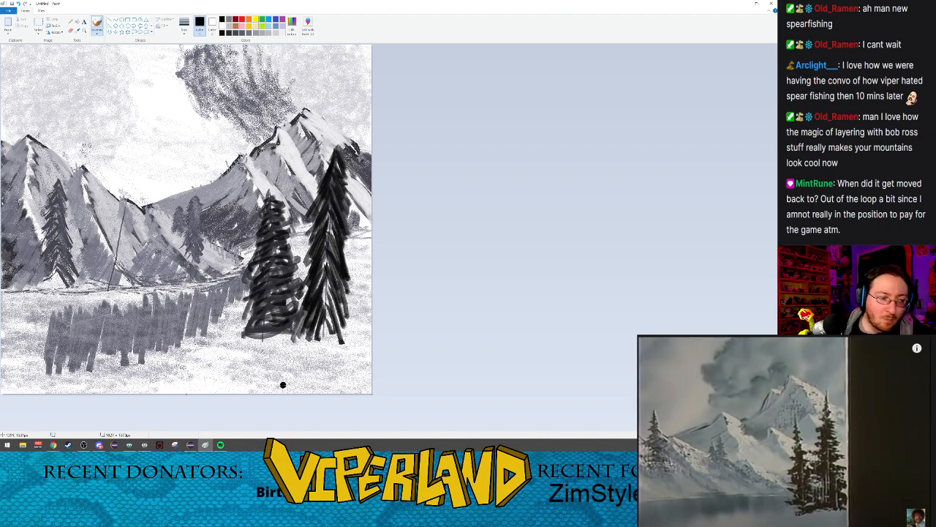
Step: Paint tiny black branches across the tip of the bare trunk on the middle mountain slope, using the smallest brush size
{"action": "left_click", "coordinate": [185, 25]}
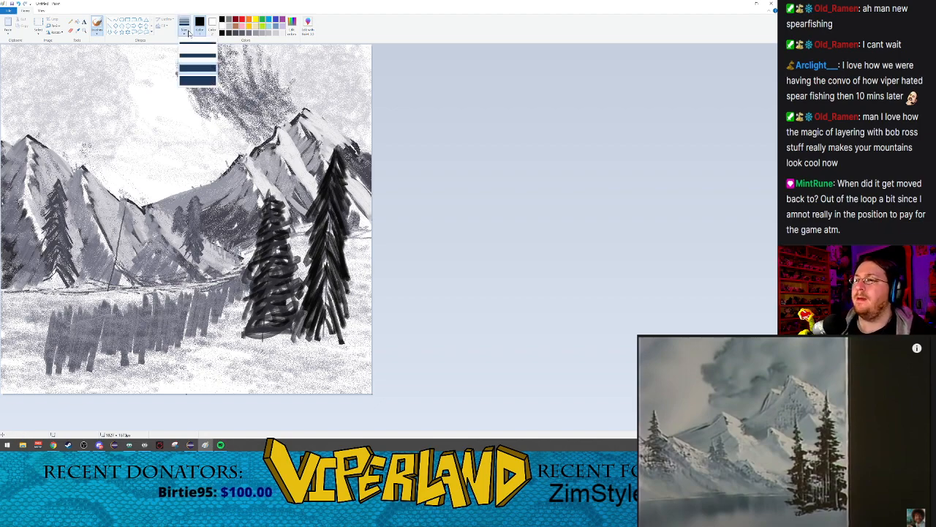
{"action": "left_click", "coordinate": [194, 54]}
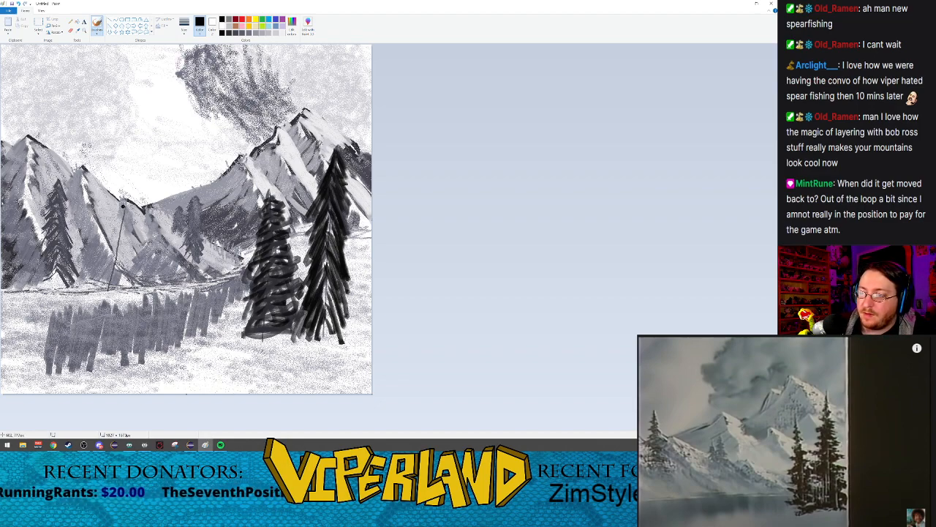
{"action": "left_click", "coordinate": [84, 30]}
{"action": "left_click", "coordinate": [199, 235]}
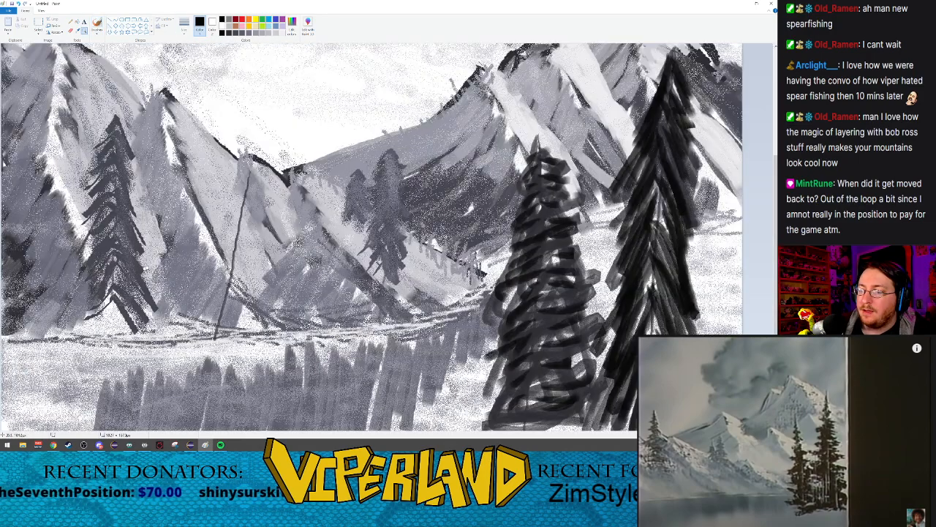
{"action": "left_click", "coordinate": [193, 234]}
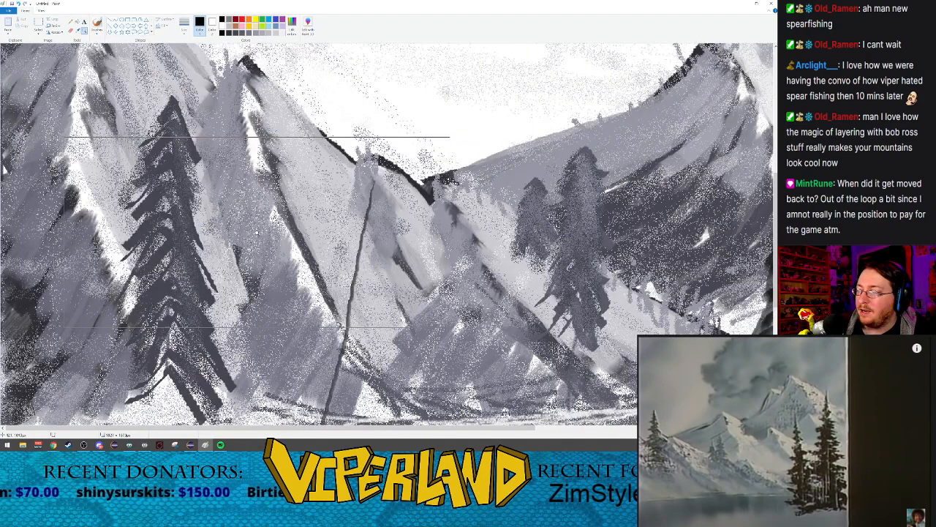
{"action": "scroll", "coordinate": [258, 231], "scroll_direction": "down", "scroll_amount": 3}
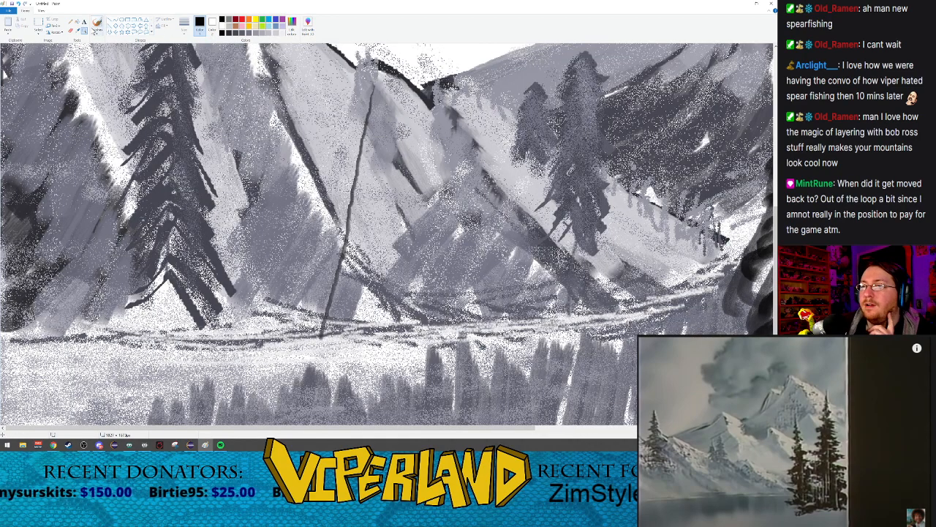
{"action": "left_click", "coordinate": [98, 29]}
{"action": "left_click", "coordinate": [184, 23]}
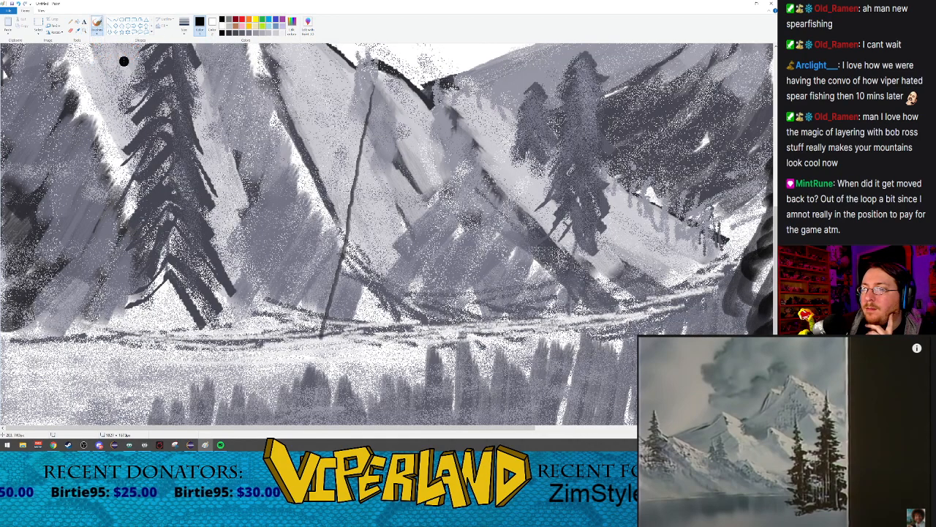
{"action": "left_click", "coordinate": [187, 34]}
{"action": "left_click", "coordinate": [197, 46]}
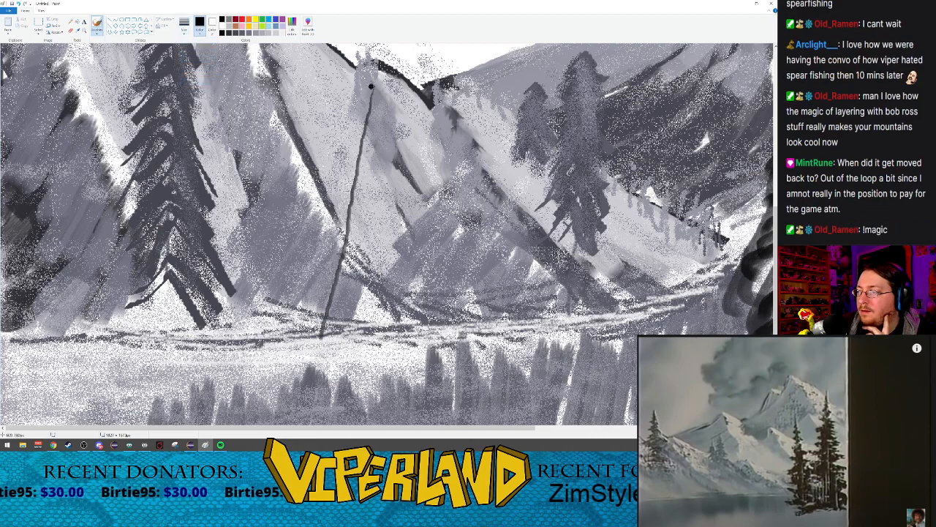
{"action": "mouse_move", "coordinate": [365, 87]}
{"action": "left_mouse_down"}
{"action": "mouse_move", "coordinate": [385, 88]}
{"action": "mouse_move", "coordinate": [384, 97]}
{"action": "left_mouse_up"}
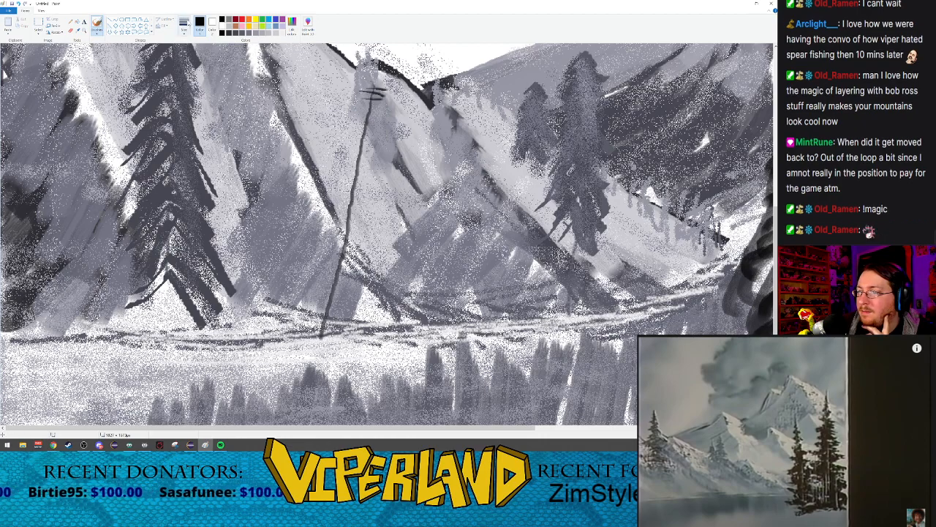
Step: Paint widening, near-horizontal black branches across the upper half of the mountain-slope trunk with a larger Watercolor brush
{"action": "left_click", "coordinate": [186, 23]}
{"action": "left_click", "coordinate": [194, 73]}
{"action": "mouse_move", "coordinate": [364, 90]}
{"action": "left_mouse_down"}
{"action": "mouse_move", "coordinate": [379, 105]}
{"action": "mouse_move", "coordinate": [349, 109]}
{"action": "mouse_move", "coordinate": [391, 117]}
{"action": "mouse_move", "coordinate": [341, 110]}
{"action": "mouse_move", "coordinate": [380, 117]}
{"action": "mouse_move", "coordinate": [347, 131]}
{"action": "mouse_move", "coordinate": [381, 136]}
{"action": "mouse_move", "coordinate": [342, 134]}
{"action": "mouse_move", "coordinate": [343, 126]}
{"action": "mouse_move", "coordinate": [386, 135]}
{"action": "mouse_move", "coordinate": [339, 140]}
{"action": "mouse_move", "coordinate": [335, 125]}
{"action": "mouse_move", "coordinate": [419, 144]}
{"action": "left_mouse_up"}
{"action": "left_click_drag", "start_coordinate": [341, 134], "coordinate": [391, 150]}
{"action": "mouse_move", "coordinate": [329, 148]}
{"action": "left_mouse_down"}
{"action": "mouse_move", "coordinate": [375, 160]}
{"action": "mouse_move", "coordinate": [316, 158]}
{"action": "mouse_move", "coordinate": [402, 170]}
{"action": "left_mouse_up"}
{"action": "mouse_move", "coordinate": [317, 164]}
{"action": "left_mouse_down"}
{"action": "mouse_move", "coordinate": [419, 182]}
{"action": "mouse_move", "coordinate": [320, 171]}
{"action": "mouse_move", "coordinate": [392, 186]}
{"action": "left_mouse_up"}
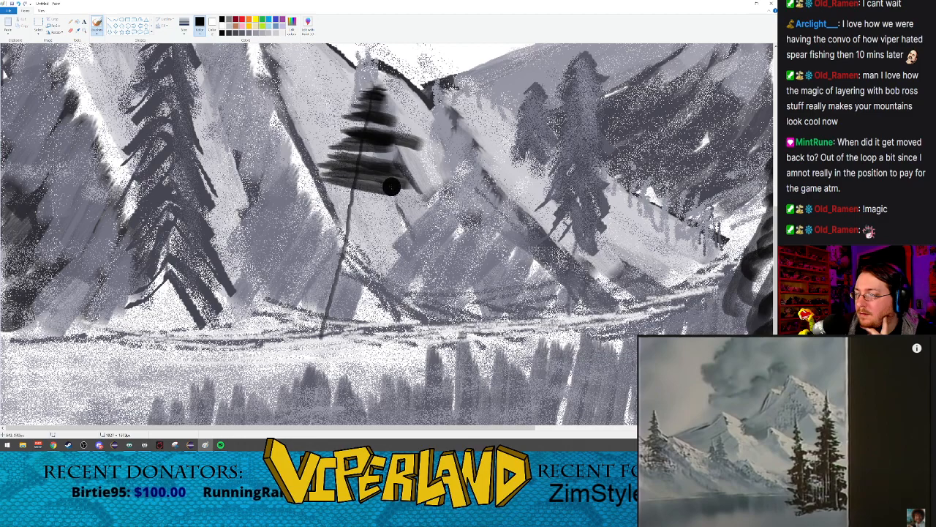
{"action": "mouse_move", "coordinate": [314, 183]}
{"action": "left_mouse_down"}
{"action": "mouse_move", "coordinate": [282, 176]}
{"action": "mouse_move", "coordinate": [419, 204]}
{"action": "left_mouse_up"}
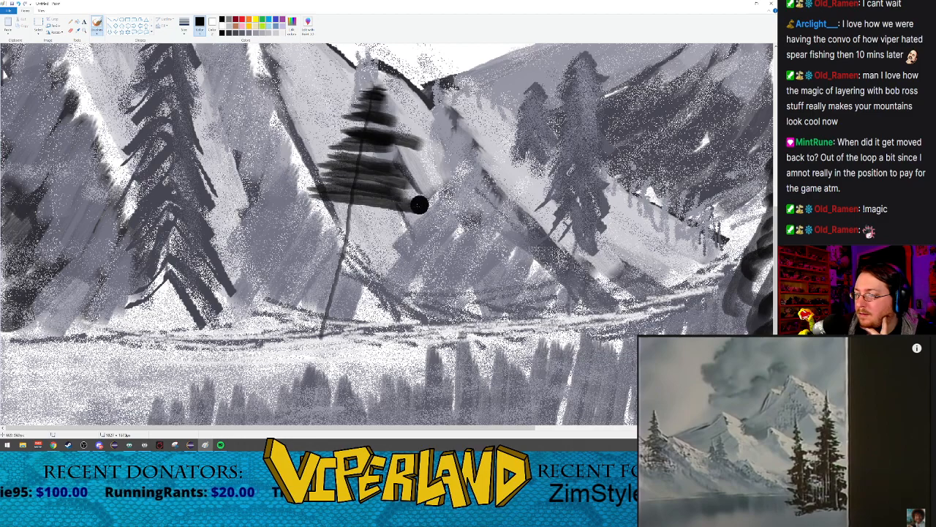
Step: Paint widening black Watercolor branches across the lower half of the mountain-slope tree, undoing the overlong strokes
{"action": "left_click_drag", "start_coordinate": [307, 202], "coordinate": [420, 217]}
{"action": "mouse_move", "coordinate": [311, 217]}
{"action": "left_mouse_down"}
{"action": "mouse_move", "coordinate": [404, 224]}
{"action": "mouse_move", "coordinate": [400, 238]}
{"action": "left_mouse_up"}
{"action": "mouse_move", "coordinate": [293, 236]}
{"action": "left_mouse_down"}
{"action": "mouse_move", "coordinate": [392, 245]}
{"action": "mouse_move", "coordinate": [408, 262]}
{"action": "left_mouse_up"}
{"action": "mouse_move", "coordinate": [307, 246]}
{"action": "left_mouse_down"}
{"action": "mouse_move", "coordinate": [398, 264]}
{"action": "mouse_move", "coordinate": [475, 303]}
{"action": "left_mouse_up"}
{"action": "key", "text": "ctrl+z"}
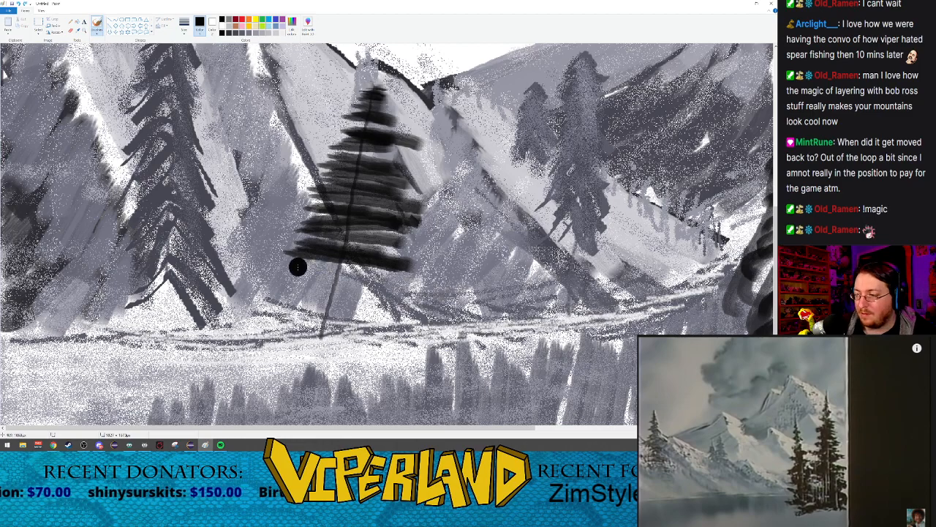
{"action": "left_click_drag", "start_coordinate": [268, 257], "coordinate": [428, 291]}
{"action": "left_click_drag", "start_coordinate": [300, 257], "coordinate": [395, 274]}
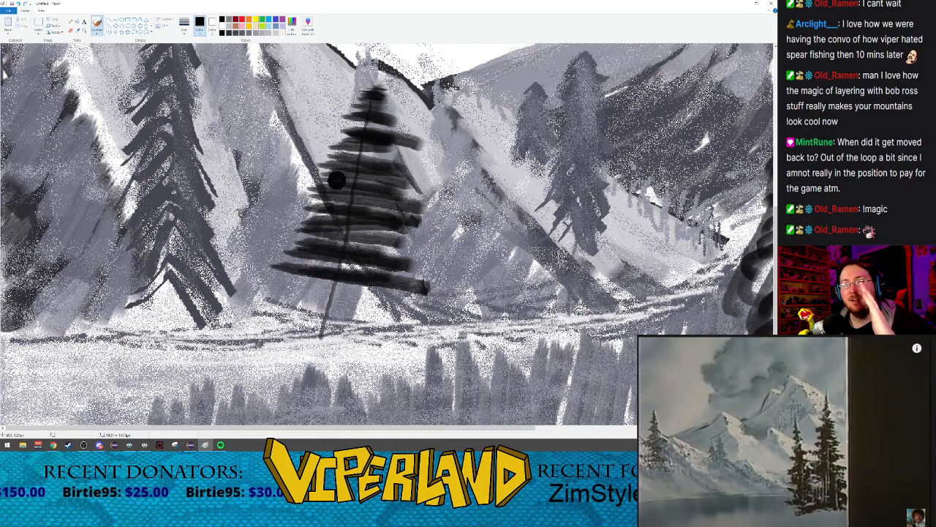
{"action": "left_click_drag", "start_coordinate": [285, 270], "coordinate": [468, 297]}
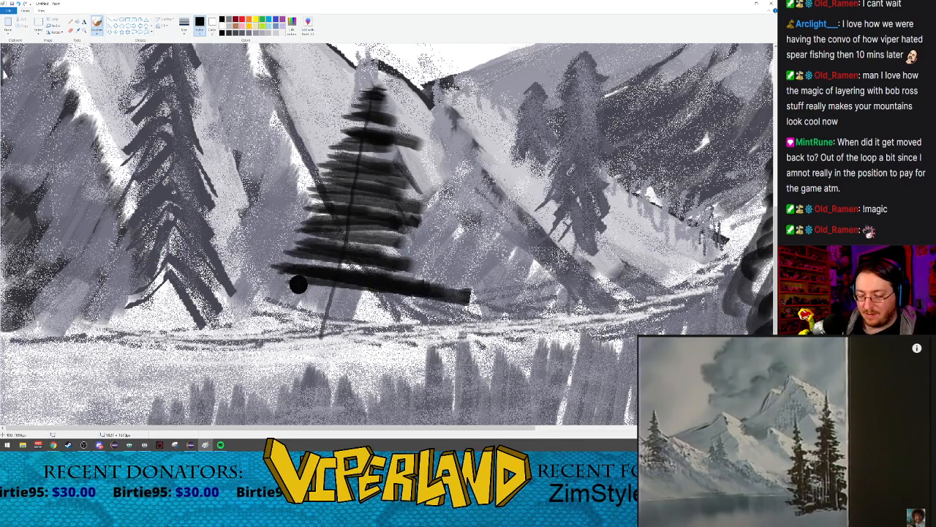
{"action": "key", "text": "ctrl+z"}
Step: Paint the widest black branches across the base of the mountain-slope tree, down to the shoreline
{"action": "mouse_move", "coordinate": [284, 270]}
{"action": "left_mouse_down"}
{"action": "mouse_move", "coordinate": [406, 286]}
{"action": "mouse_move", "coordinate": [406, 300]}
{"action": "left_mouse_up"}
{"action": "left_click_drag", "start_coordinate": [266, 292], "coordinate": [400, 309]}
{"action": "left_click_drag", "start_coordinate": [268, 300], "coordinate": [434, 325]}
{"action": "left_click_drag", "start_coordinate": [286, 313], "coordinate": [363, 321]}
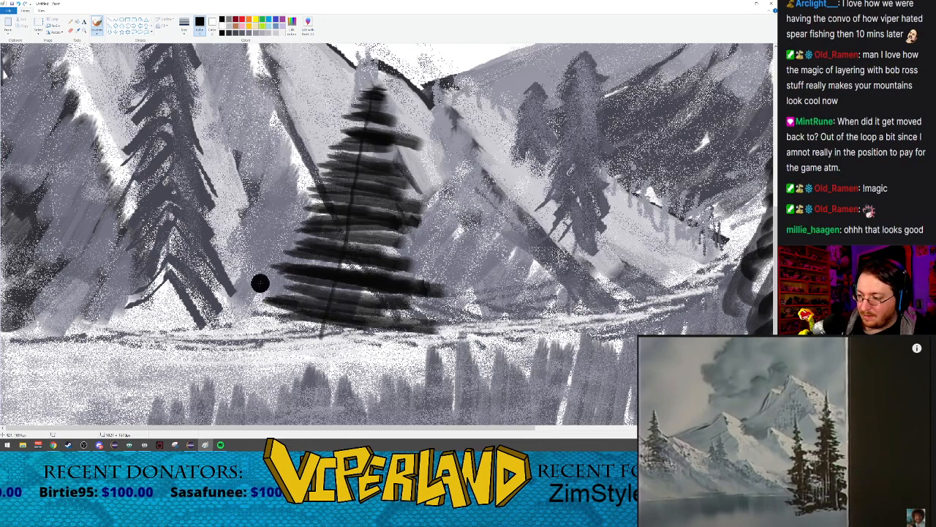
Step: Fill the gaps between the mountain-slope tree's branches with short black strokes, working from the base up to the tip
{"action": "left_click_drag", "start_coordinate": [282, 285], "coordinate": [373, 294]}
{"action": "left_click_drag", "start_coordinate": [340, 255], "coordinate": [400, 259]}
{"action": "left_click_drag", "start_coordinate": [359, 221], "coordinate": [374, 222]}
{"action": "left_click_drag", "start_coordinate": [334, 187], "coordinate": [388, 188]}
{"action": "mouse_move", "coordinate": [350, 144]}
{"action": "left_mouse_down"}
{"action": "mouse_move", "coordinate": [377, 146]}
{"action": "mouse_move", "coordinate": [404, 126]}
{"action": "mouse_move", "coordinate": [390, 120]}
{"action": "mouse_move", "coordinate": [391, 102]}
{"action": "left_mouse_up"}
{"action": "mouse_move", "coordinate": [301, 261]}
{"action": "left_mouse_down"}
{"action": "mouse_move", "coordinate": [380, 268]}
{"action": "mouse_move", "coordinate": [352, 266]}
{"action": "left_mouse_up"}
Step: Draw thin pale trunk lines down the mountain-slope tree and both foreground trees with the plain Brush at a small size
{"action": "left_click", "coordinate": [84, 32]}
{"action": "right_click", "coordinate": [184, 153]}
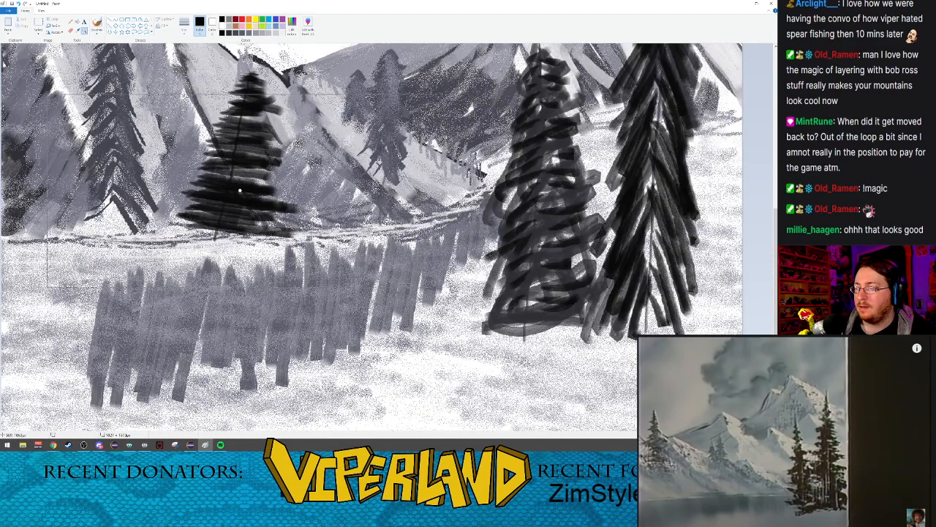
{"action": "right_click", "coordinate": [245, 192]}
{"action": "left_click", "coordinate": [98, 24]}
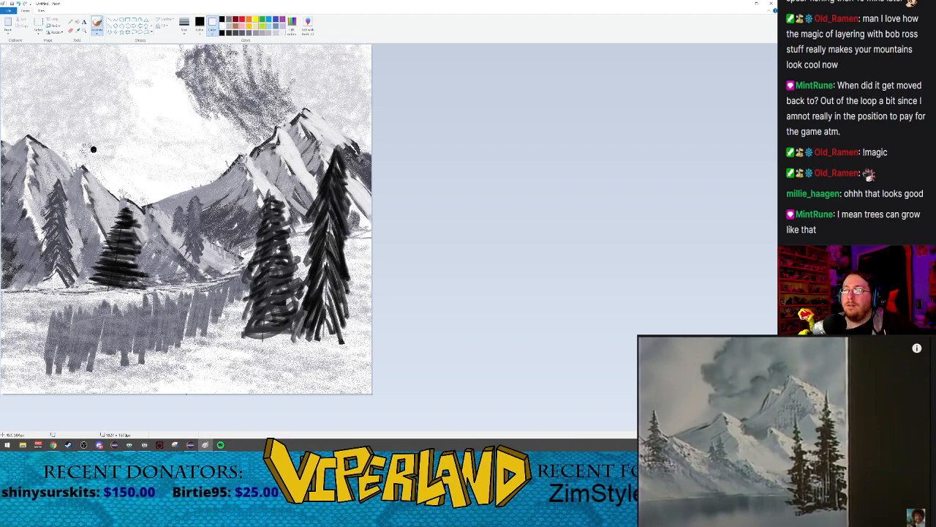
{"action": "left_click", "coordinate": [96, 33]}
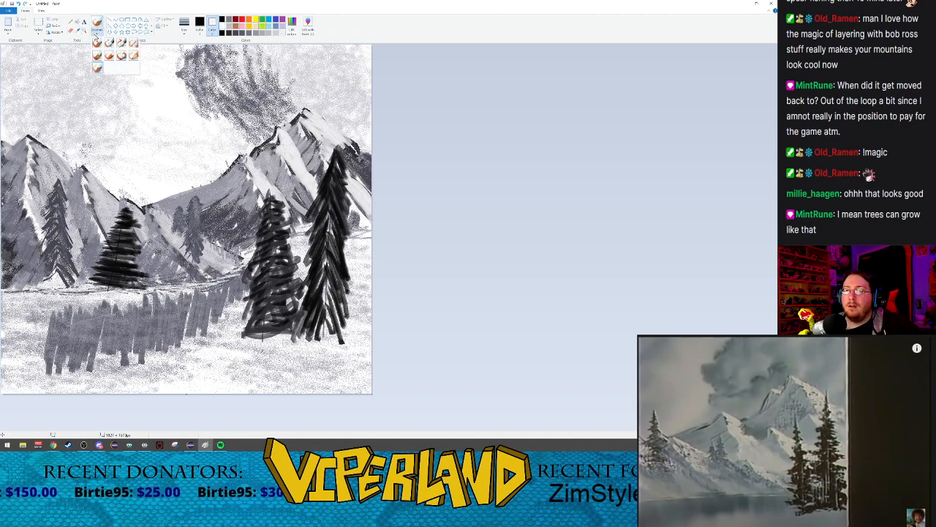
{"action": "left_click", "coordinate": [101, 43]}
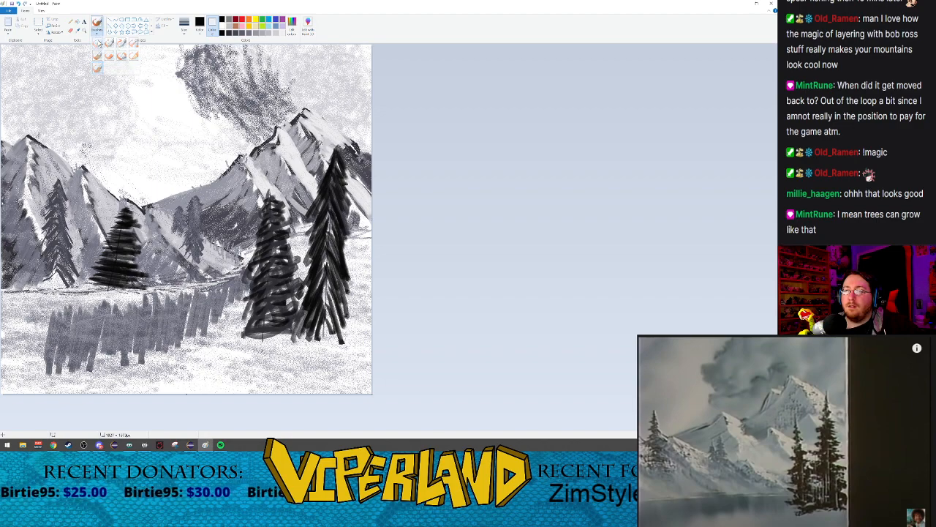
{"action": "left_click", "coordinate": [184, 26]}
{"action": "left_click", "coordinate": [191, 48]}
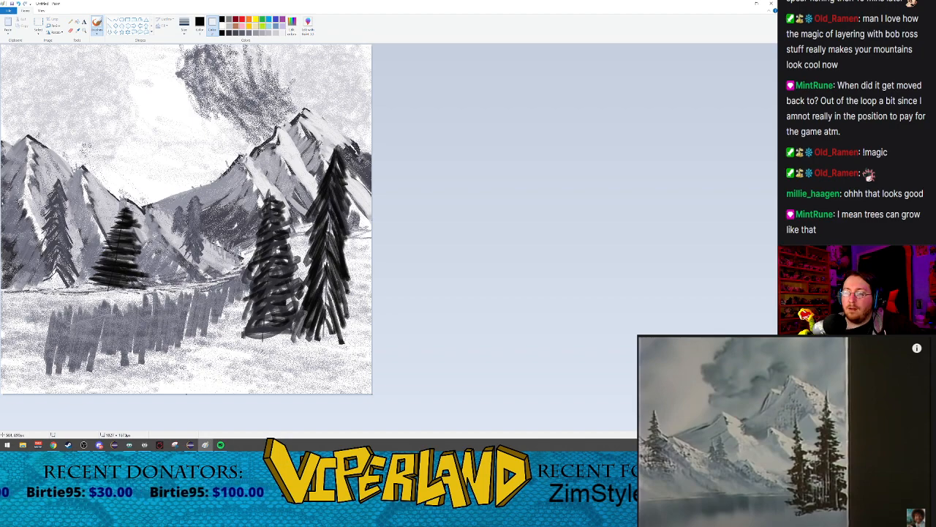
{"action": "left_click", "coordinate": [199, 23]}
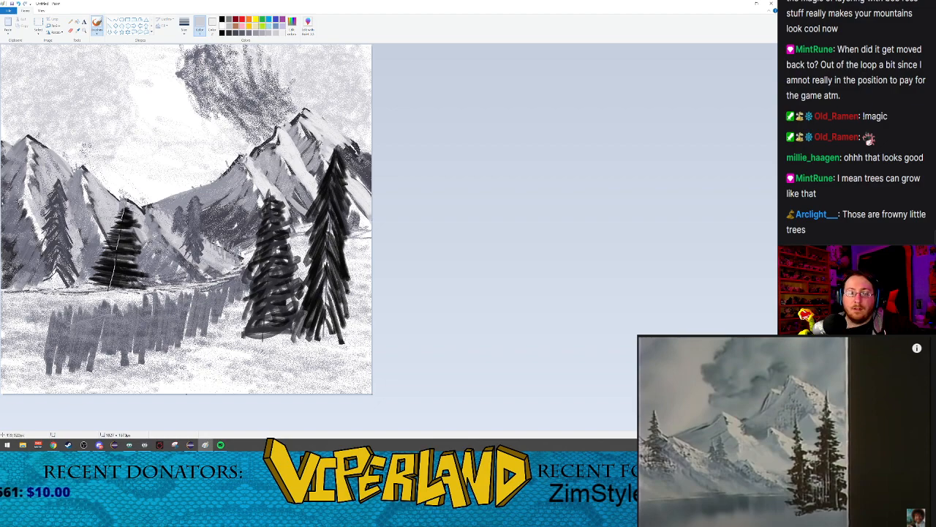
{"action": "left_click_drag", "start_coordinate": [332, 192], "coordinate": [328, 215]}
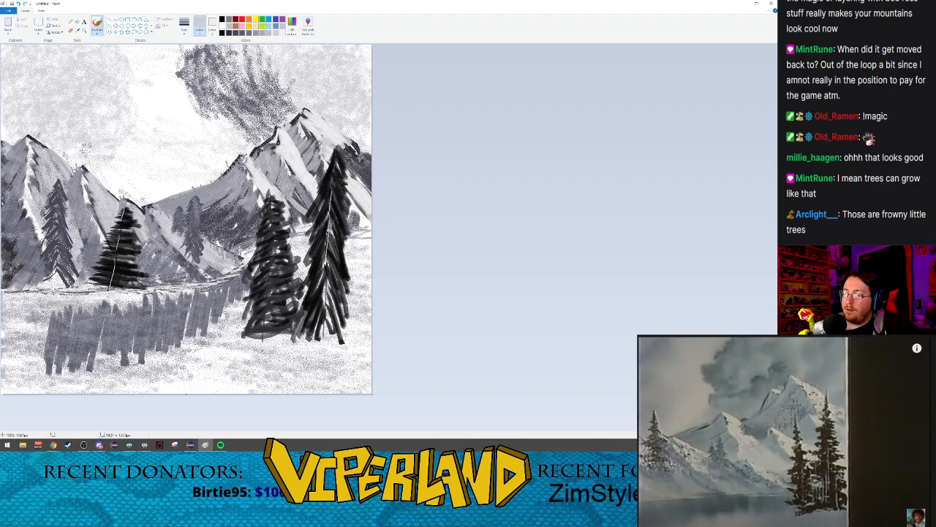
{"action": "left_click_drag", "start_coordinate": [318, 300], "coordinate": [316, 336]}
{"action": "left_click_drag", "start_coordinate": [317, 251], "coordinate": [315, 305]}
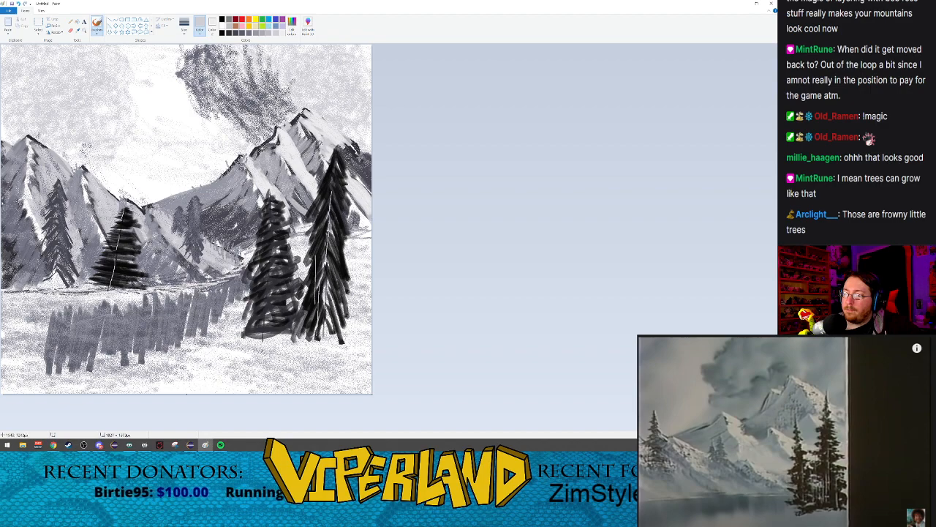
{"action": "left_click_drag", "start_coordinate": [312, 272], "coordinate": [305, 319]}
{"action": "mouse_move", "coordinate": [292, 249]}
{"action": "left_mouse_down"}
{"action": "mouse_move", "coordinate": [290, 308]}
{"action": "mouse_move", "coordinate": [281, 278]}
{"action": "left_mouse_up"}
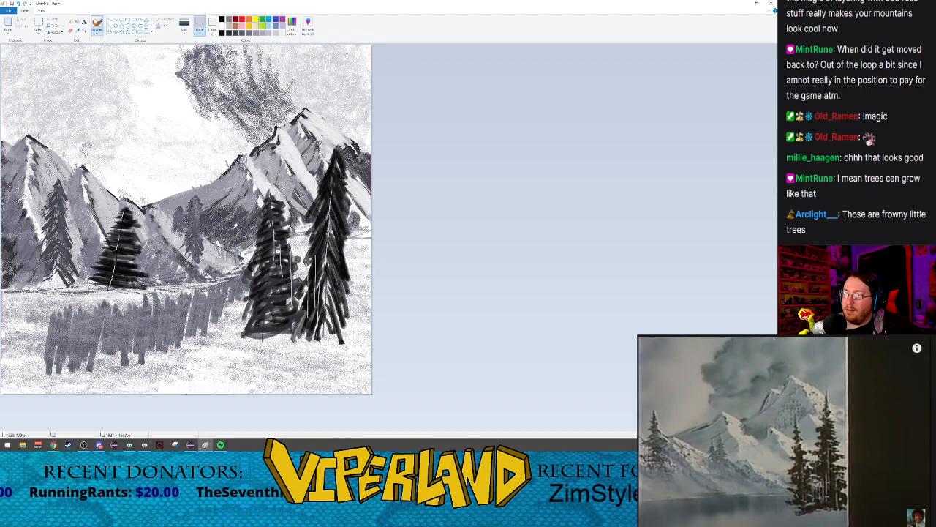
{"action": "left_click_drag", "start_coordinate": [271, 258], "coordinate": [268, 286]}
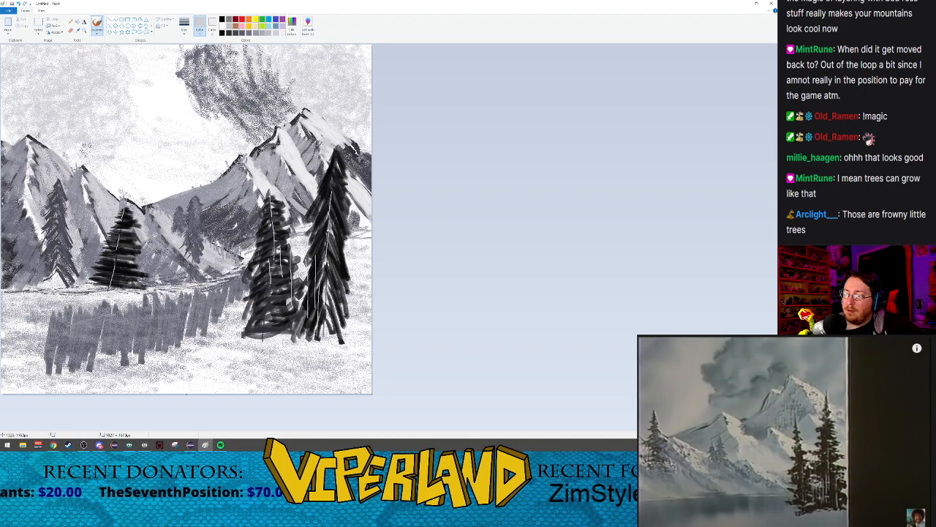
Step: Break up the pale trunk lines on both foreground trees and darken the gap between them with black Airbrush spray
{"action": "left_click", "coordinate": [234, 32]}
{"action": "left_click", "coordinate": [97, 31]}
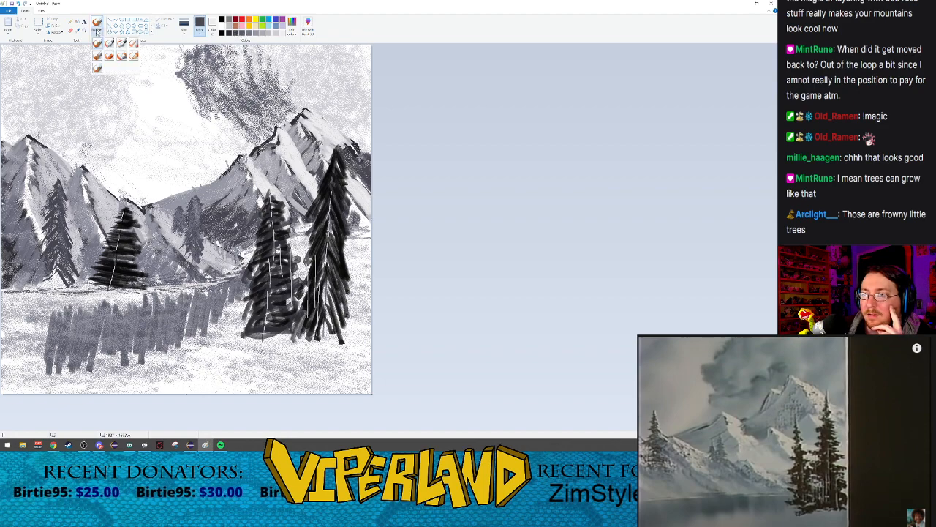
{"action": "left_click", "coordinate": [132, 44]}
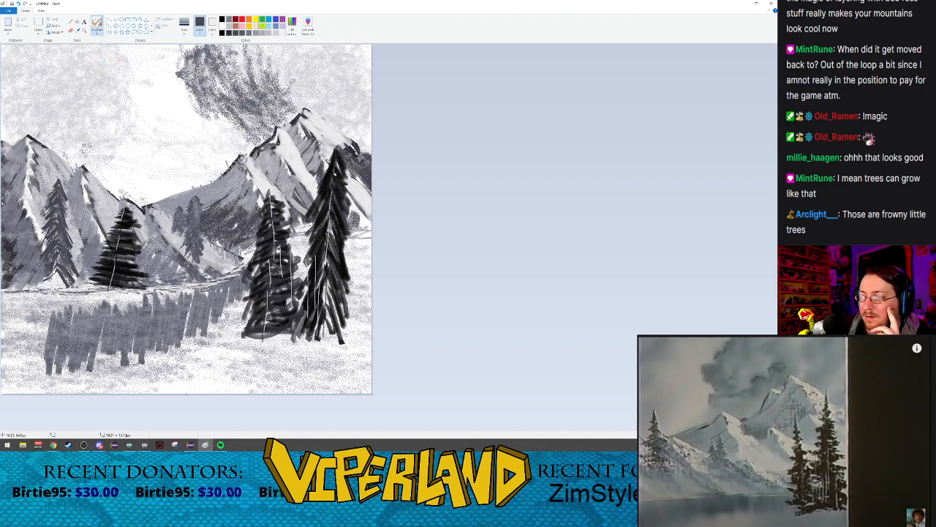
{"action": "left_click", "coordinate": [223, 33]}
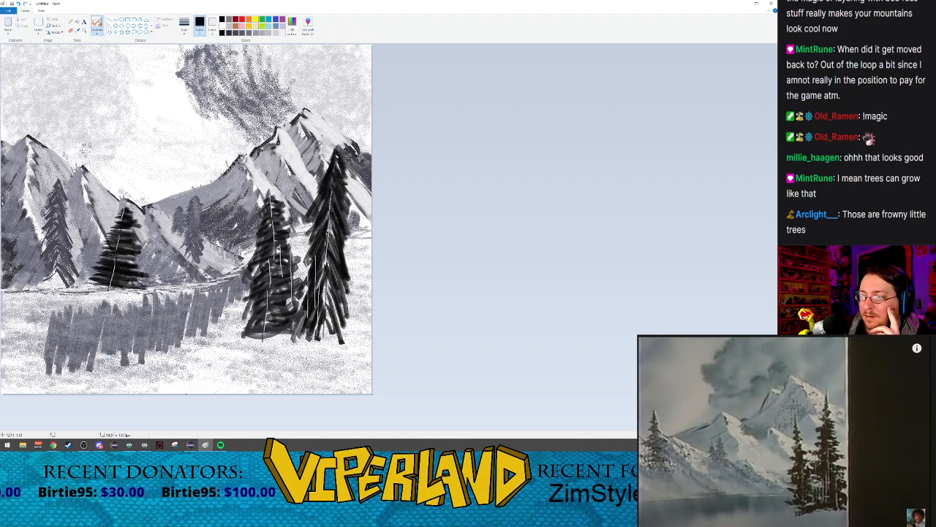
{"action": "mouse_move", "coordinate": [332, 195]}
{"action": "left_mouse_down"}
{"action": "mouse_move", "coordinate": [324, 284]}
{"action": "mouse_move", "coordinate": [331, 324]}
{"action": "left_mouse_up"}
{"action": "mouse_move", "coordinate": [328, 261]}
{"action": "left_mouse_down"}
{"action": "mouse_move", "coordinate": [316, 327]}
{"action": "mouse_move", "coordinate": [305, 281]}
{"action": "mouse_move", "coordinate": [303, 309]}
{"action": "mouse_move", "coordinate": [322, 272]}
{"action": "mouse_move", "coordinate": [306, 316]}
{"action": "mouse_move", "coordinate": [314, 317]}
{"action": "mouse_move", "coordinate": [306, 287]}
{"action": "mouse_move", "coordinate": [296, 298]}
{"action": "mouse_move", "coordinate": [297, 276]}
{"action": "left_mouse_up"}
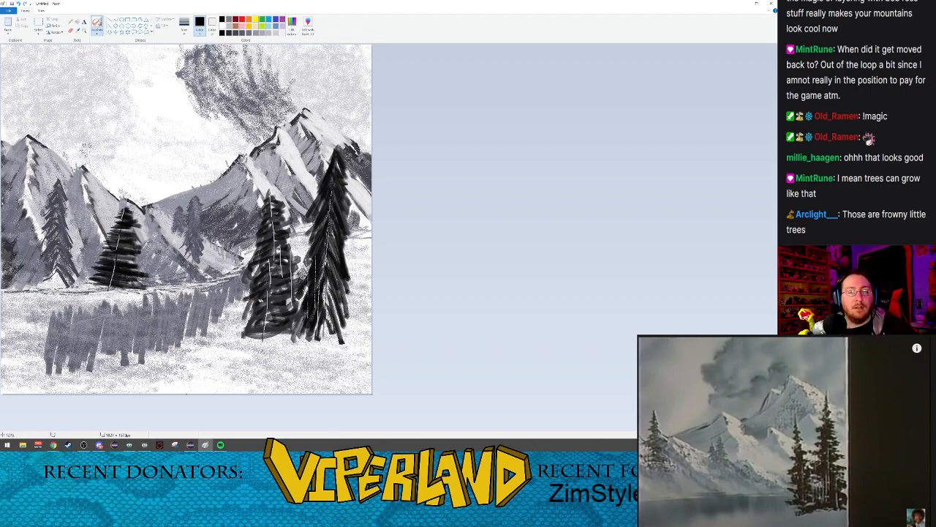
{"action": "left_click_drag", "start_coordinate": [294, 326], "coordinate": [291, 330]}
{"action": "left_click_drag", "start_coordinate": [300, 293], "coordinate": [294, 306]}
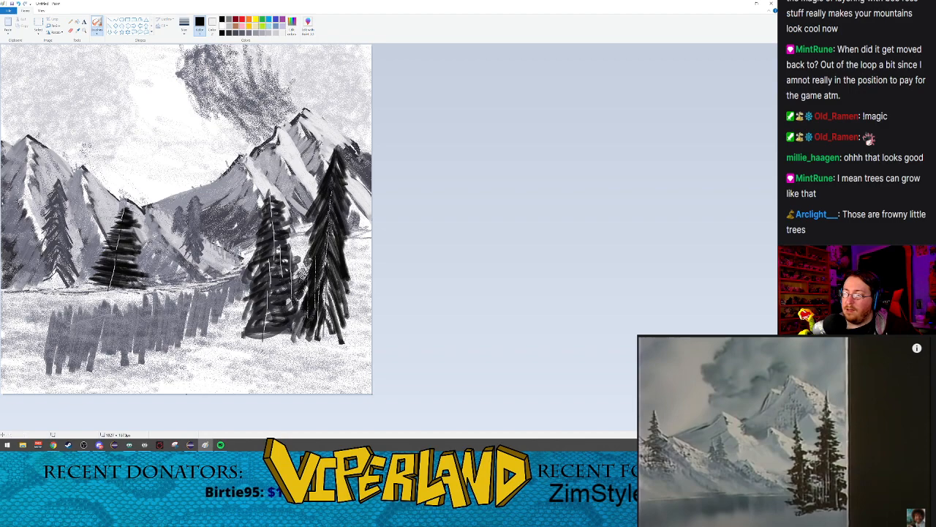
{"action": "mouse_move", "coordinate": [289, 268]}
{"action": "left_mouse_down"}
{"action": "mouse_move", "coordinate": [297, 283]}
{"action": "mouse_move", "coordinate": [268, 300]}
{"action": "mouse_move", "coordinate": [267, 290]}
{"action": "left_mouse_up"}
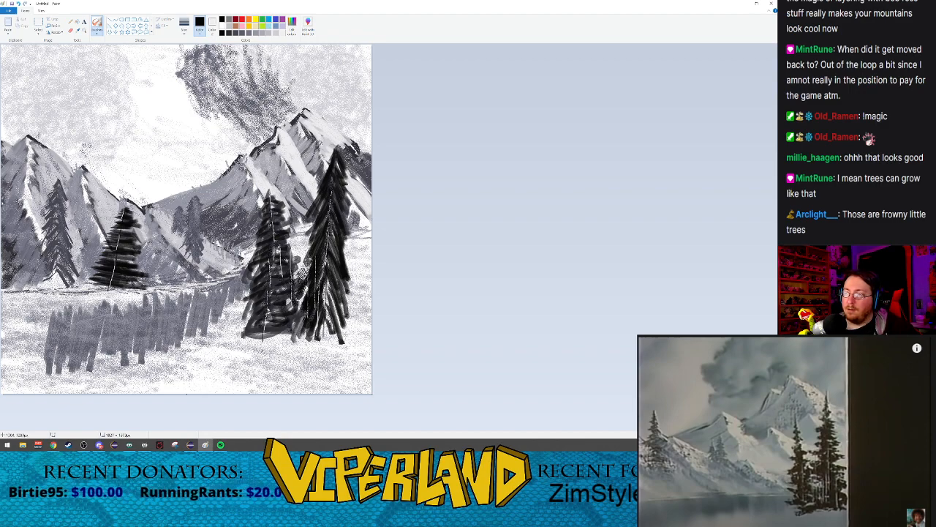
Step: Spray black over the shorter foreground tree's upper trunk and down the mountain-slope tree with the largest Airbrush size
{"action": "left_click", "coordinate": [184, 25]}
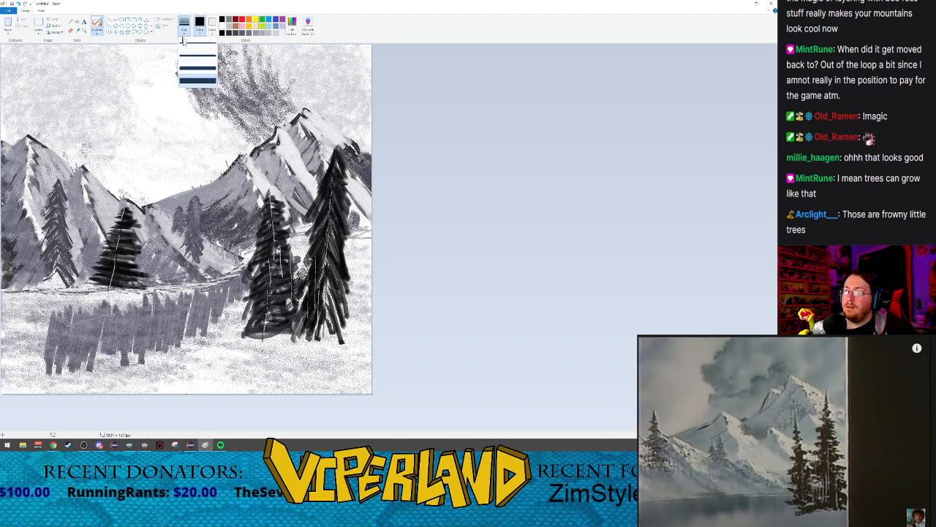
{"action": "left_click", "coordinate": [188, 77]}
{"action": "mouse_move", "coordinate": [274, 232]}
{"action": "left_mouse_down"}
{"action": "mouse_move", "coordinate": [266, 336]}
{"action": "mouse_move", "coordinate": [281, 232]}
{"action": "left_mouse_up"}
{"action": "left_click_drag", "start_coordinate": [126, 209], "coordinate": [124, 230]}
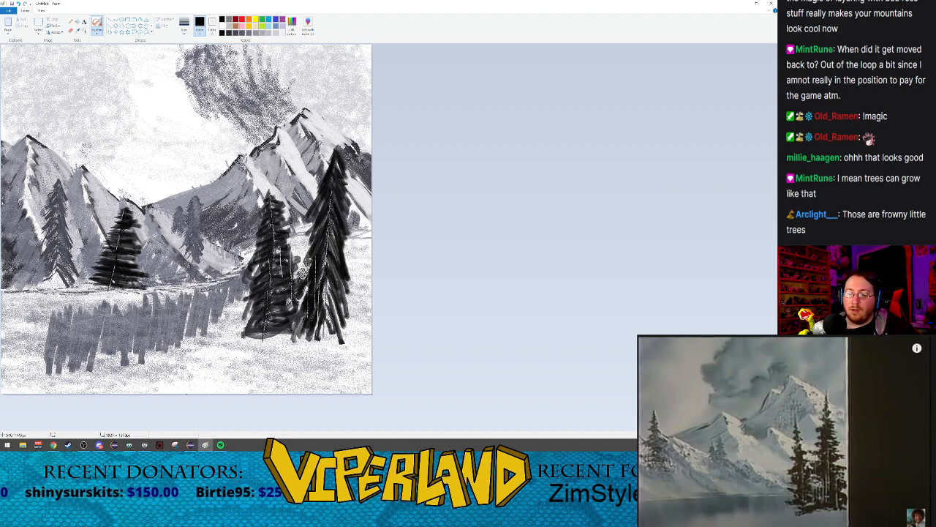
{"action": "left_click_drag", "start_coordinate": [121, 253], "coordinate": [123, 261]}
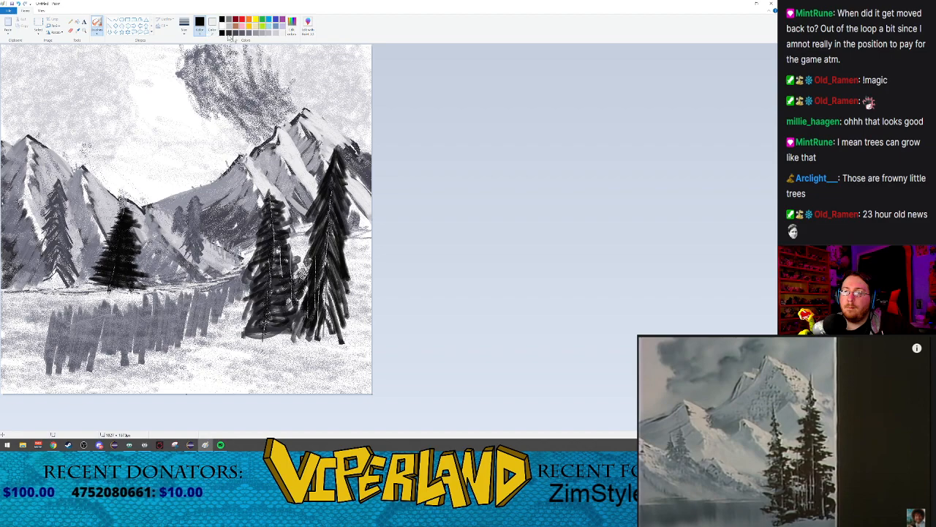
Step: Spray dark grey down the left branches of the taller foreground tree with the second-largest Airbrush size
{"action": "left_click", "coordinate": [246, 36]}
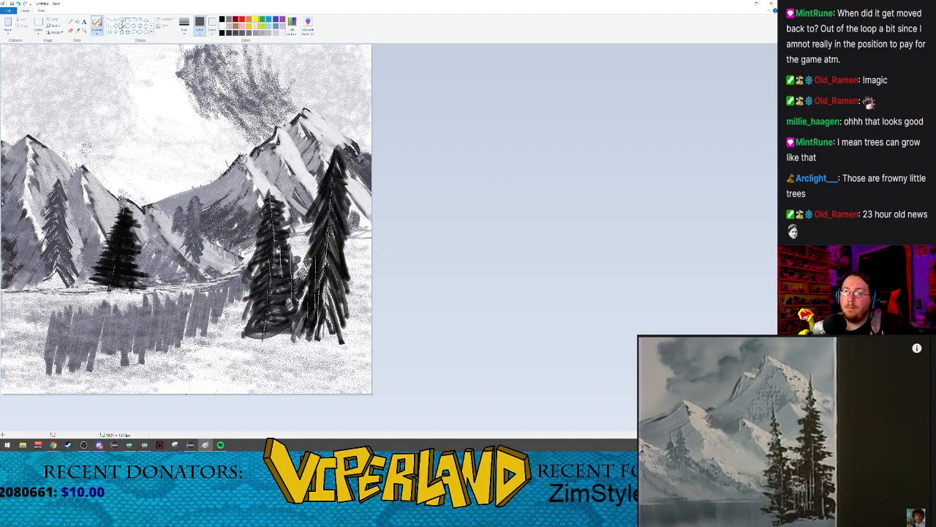
{"action": "left_click", "coordinate": [97, 32]}
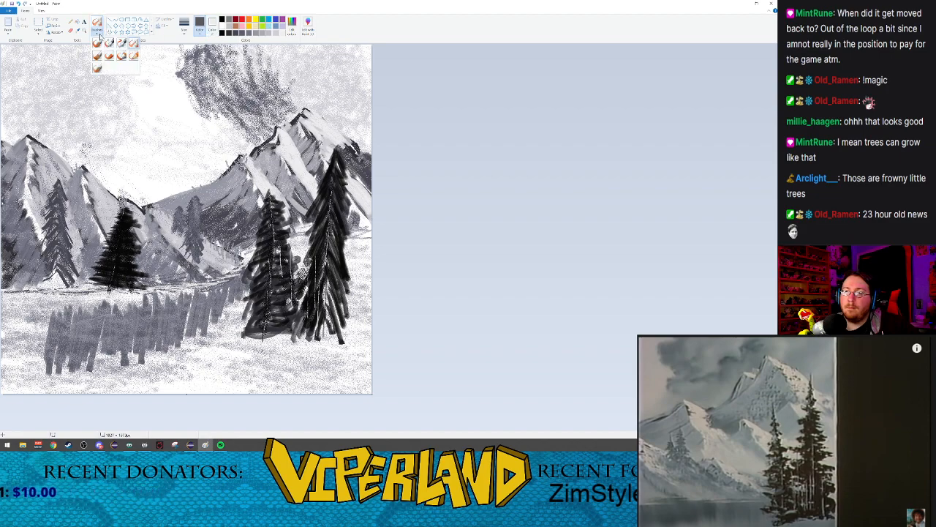
{"action": "left_click", "coordinate": [184, 29]}
{"action": "left_click", "coordinate": [199, 69]}
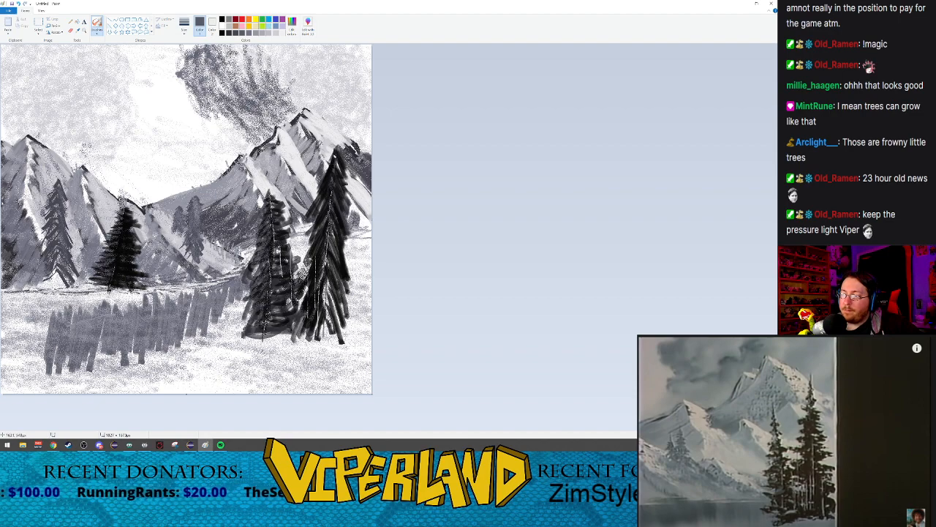
{"action": "left_click_drag", "start_coordinate": [337, 154], "coordinate": [297, 239]}
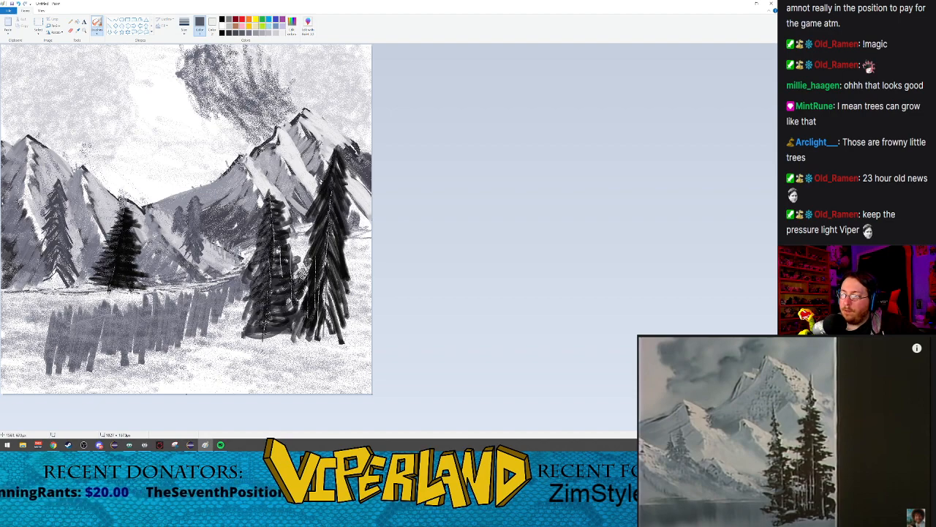
{"action": "left_click_drag", "start_coordinate": [324, 169], "coordinate": [308, 245]}
{"action": "left_click_drag", "start_coordinate": [325, 195], "coordinate": [306, 273]}
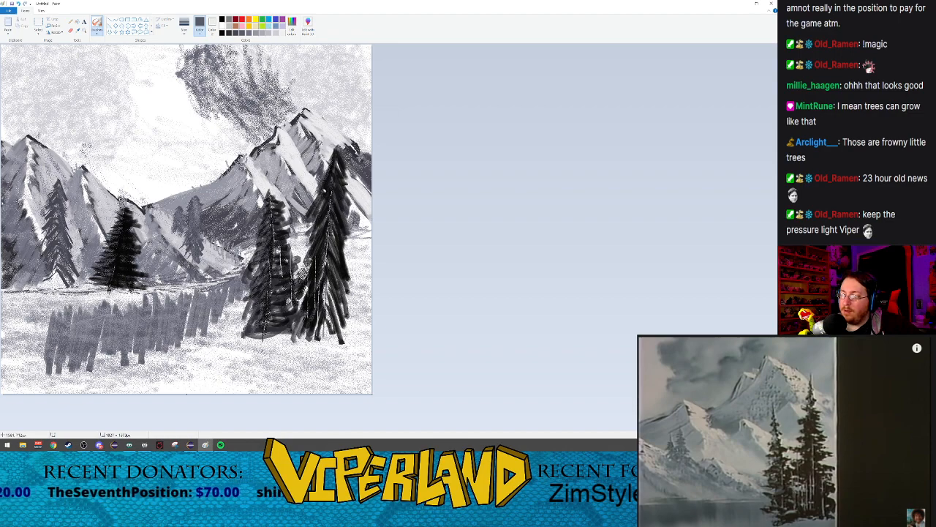
{"action": "left_click_drag", "start_coordinate": [322, 236], "coordinate": [310, 276]}
{"action": "left_click_drag", "start_coordinate": [322, 237], "coordinate": [305, 300]}
{"action": "left_click_drag", "start_coordinate": [317, 268], "coordinate": [303, 297]}
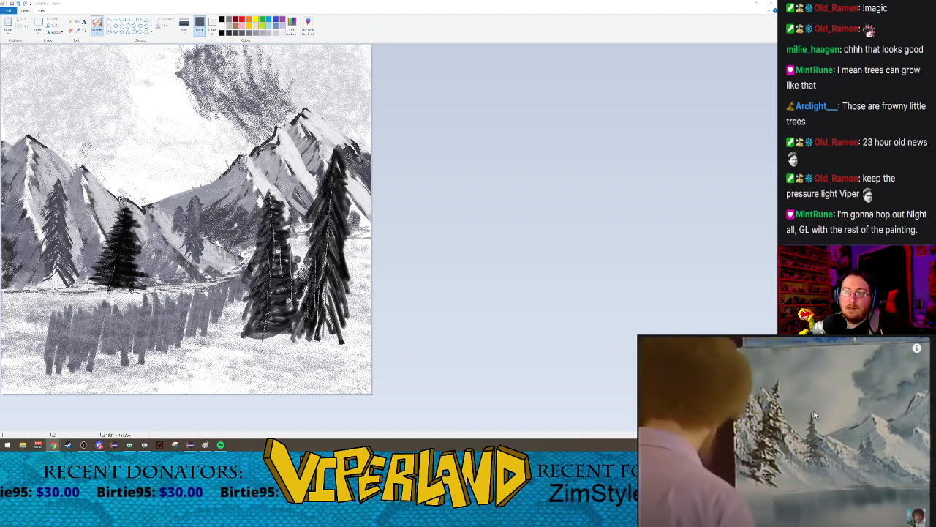
Step: Pause the reference video and spray a light grey highlight up the mountain-slope tree with the largest Airbrush size
{"action": "left_click", "coordinate": [282, 33]}
{"action": "left_click", "coordinate": [185, 25]}
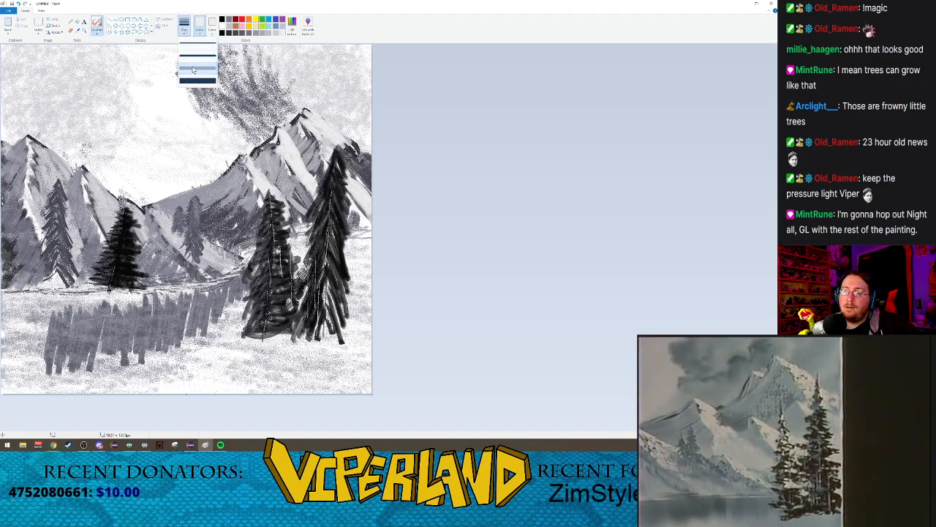
{"action": "left_click", "coordinate": [195, 73]}
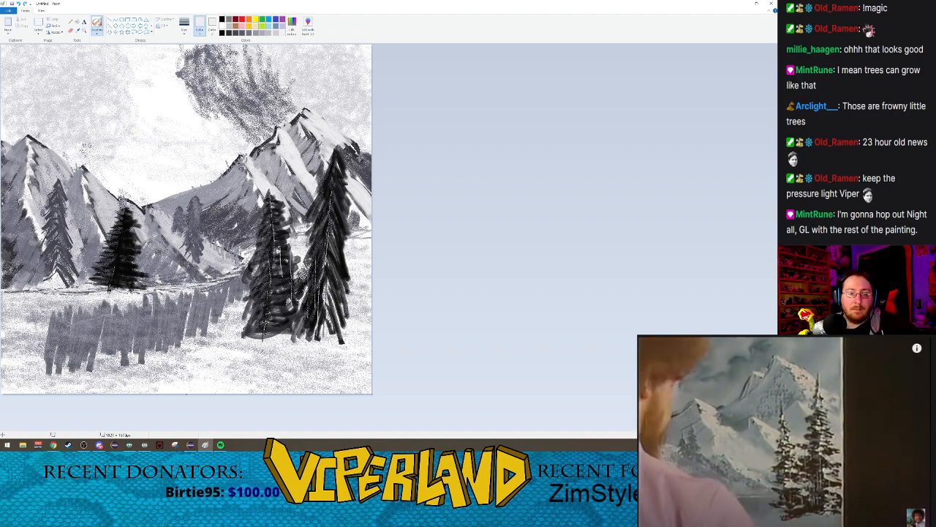
{"action": "left_click", "coordinate": [863, 415]}
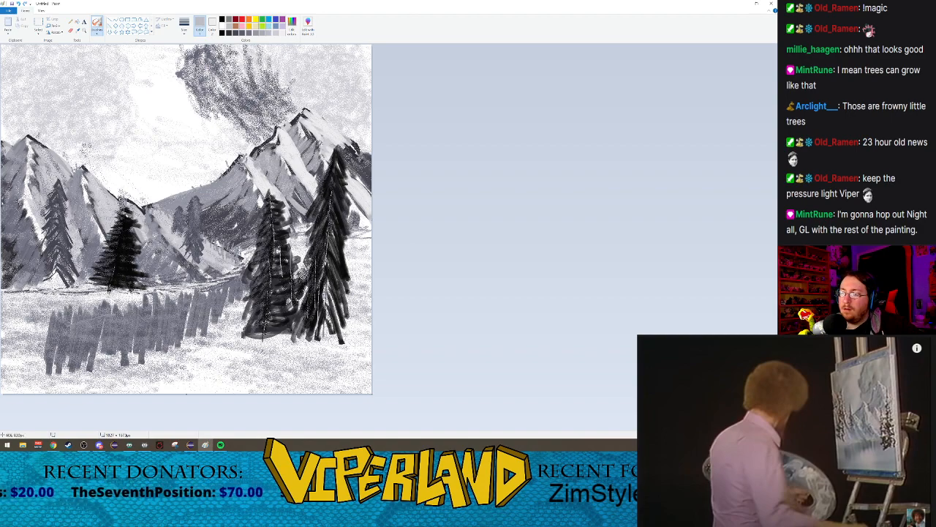
{"action": "left_click", "coordinate": [185, 27]}
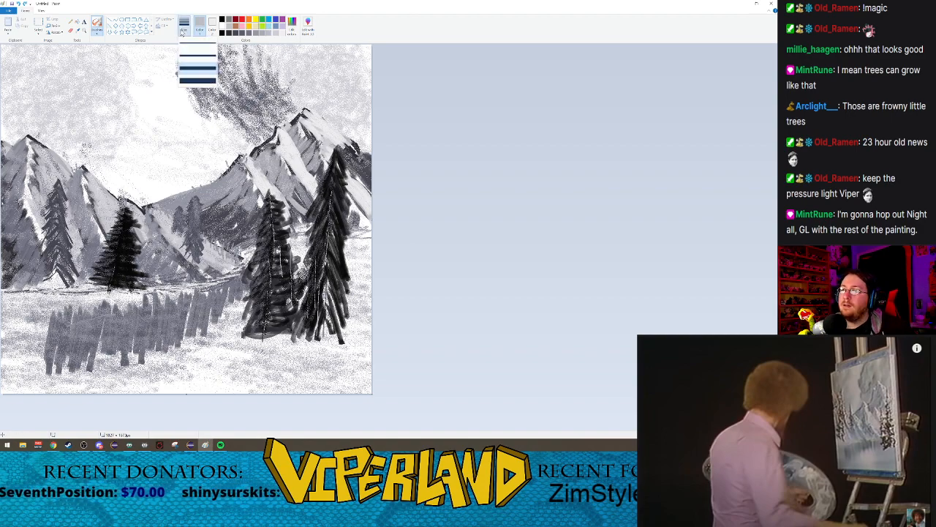
{"action": "left_click", "coordinate": [188, 81]}
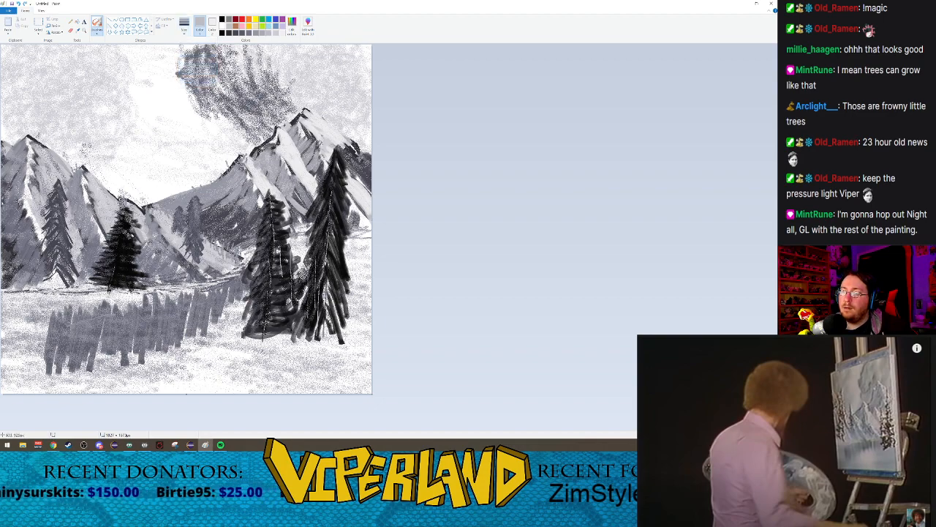
{"action": "left_click_drag", "start_coordinate": [118, 249], "coordinate": [125, 220]}
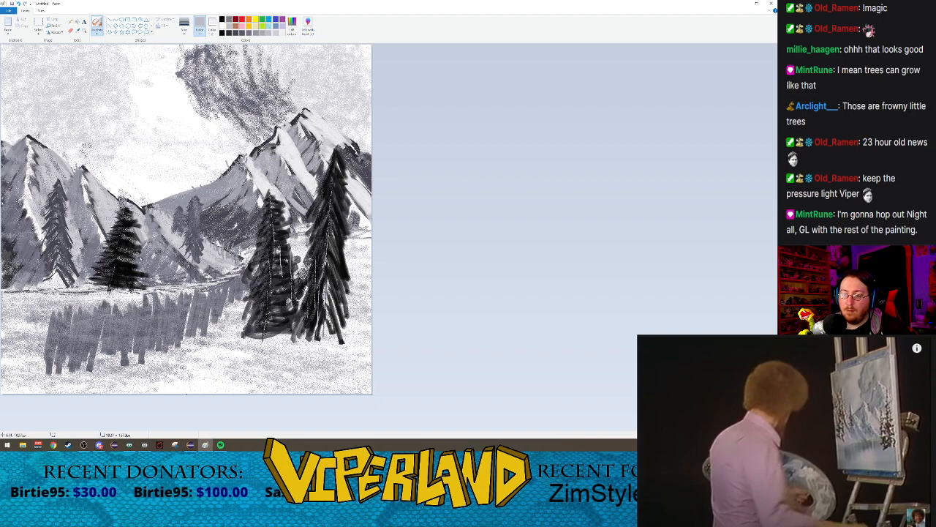
Step: Spray a grey highlight over the lower branches of the dark evergreen on the far shoreline
{"action": "mouse_move", "coordinate": [119, 253]}
{"action": "left_mouse_down"}
{"action": "mouse_move", "coordinate": [142, 259]}
{"action": "mouse_move", "coordinate": [143, 271]}
{"action": "left_mouse_up"}
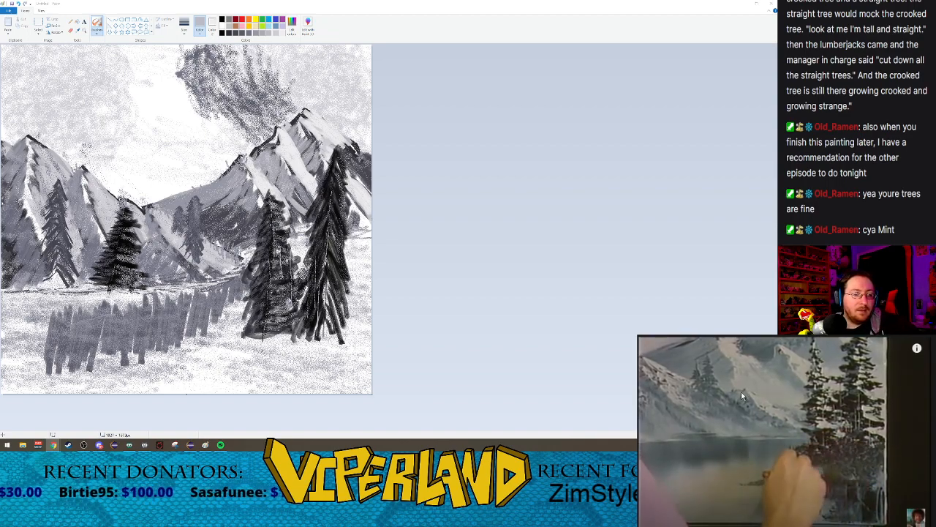
Step: Paint a row of dark grey upright strokes below the foreground trees with the Oil brush at its second-largest size
{"action": "left_click", "coordinate": [231, 33]}
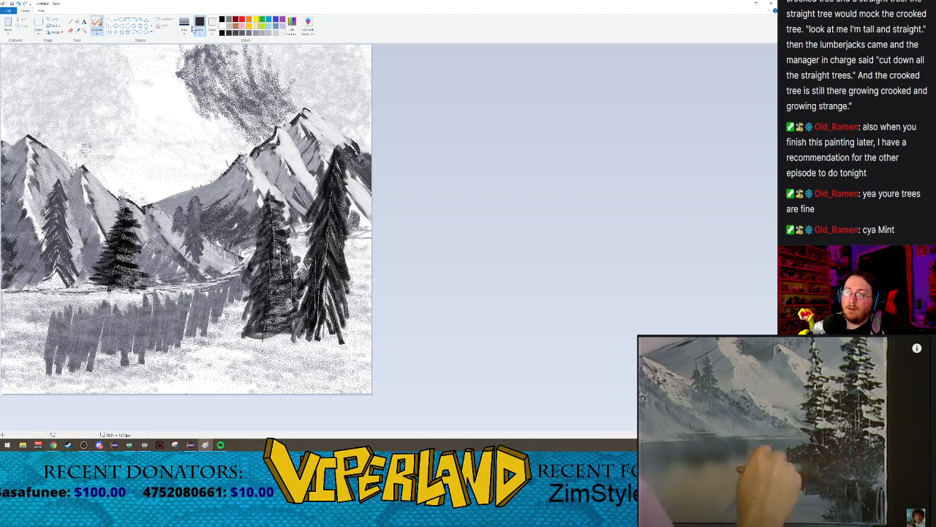
{"action": "left_click", "coordinate": [188, 34]}
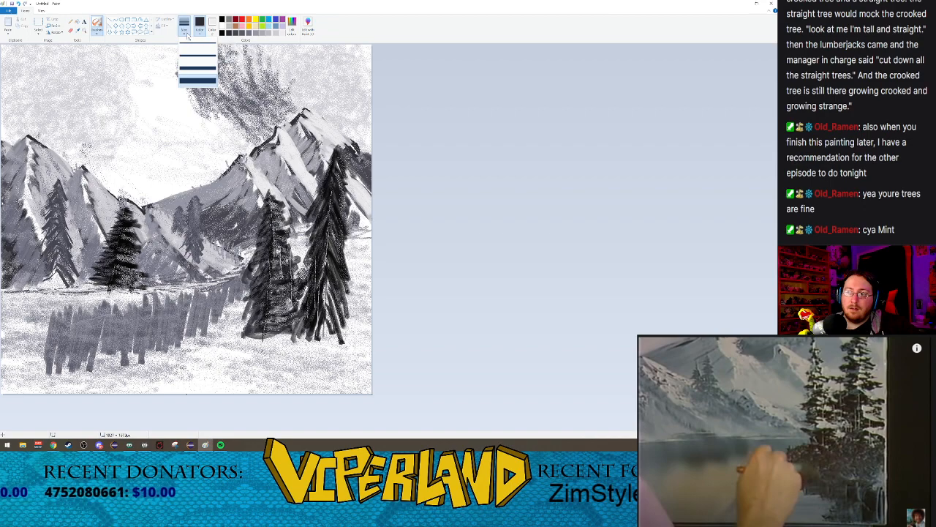
{"action": "left_click", "coordinate": [198, 62]}
{"action": "left_click", "coordinate": [95, 33]}
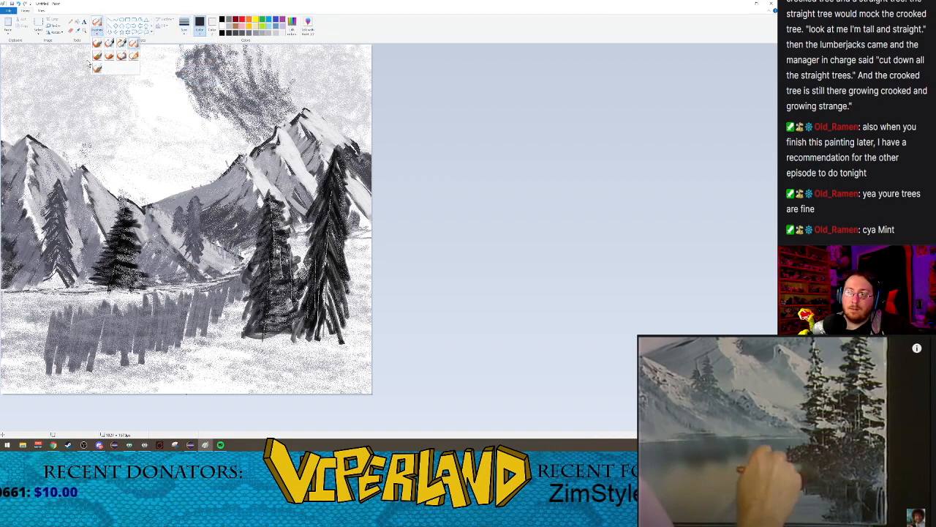
{"action": "left_click", "coordinate": [97, 56]}
{"action": "left_click", "coordinate": [184, 26]}
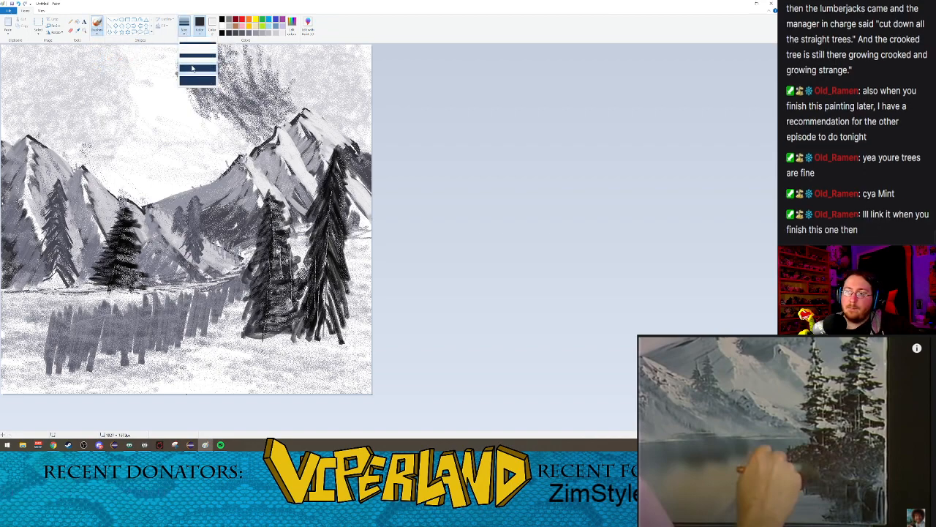
{"action": "left_click", "coordinate": [193, 68]}
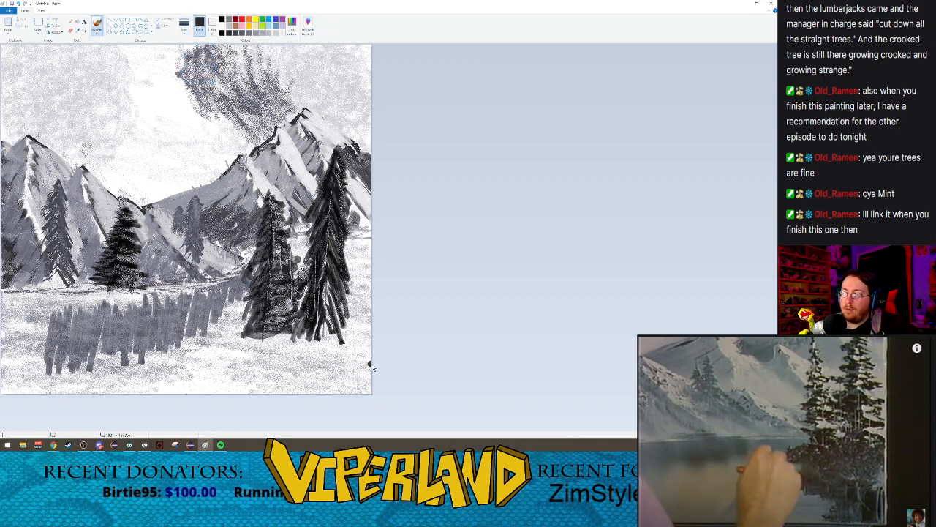
{"action": "left_click_drag", "start_coordinate": [369, 357], "coordinate": [362, 393]}
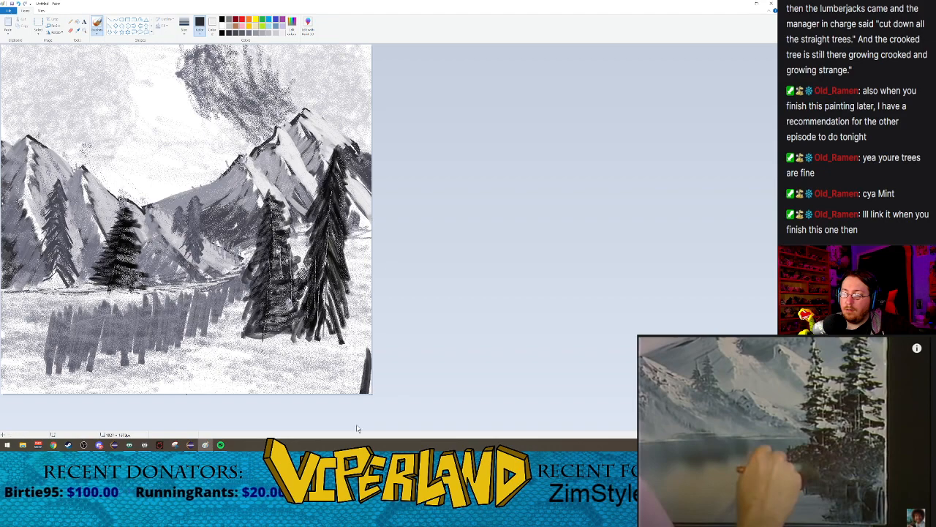
{"action": "mouse_move", "coordinate": [359, 350]}
{"action": "left_mouse_down"}
{"action": "mouse_move", "coordinate": [357, 393]}
{"action": "mouse_move", "coordinate": [342, 395]}
{"action": "left_mouse_up"}
{"action": "mouse_move", "coordinate": [342, 349]}
{"action": "left_mouse_down"}
{"action": "mouse_move", "coordinate": [329, 415]}
{"action": "mouse_move", "coordinate": [306, 430]}
{"action": "mouse_move", "coordinate": [319, 398]}
{"action": "left_mouse_up"}
{"action": "left_click_drag", "start_coordinate": [317, 343], "coordinate": [308, 393]}
{"action": "mouse_move", "coordinate": [315, 344]}
{"action": "left_mouse_down"}
{"action": "mouse_move", "coordinate": [304, 395]}
{"action": "mouse_move", "coordinate": [289, 395]}
{"action": "left_mouse_up"}
{"action": "left_click_drag", "start_coordinate": [303, 362], "coordinate": [293, 405]}
{"action": "left_click_drag", "start_coordinate": [290, 343], "coordinate": [273, 394]}
{"action": "mouse_move", "coordinate": [275, 357]}
{"action": "left_mouse_down"}
{"action": "mouse_move", "coordinate": [267, 417]}
{"action": "mouse_move", "coordinate": [272, 395]}
{"action": "left_mouse_up"}
{"action": "left_click_drag", "start_coordinate": [270, 336], "coordinate": [260, 395]}
{"action": "mouse_move", "coordinate": [265, 343]}
{"action": "left_mouse_down"}
{"action": "mouse_move", "coordinate": [253, 395]}
{"action": "mouse_move", "coordinate": [266, 373]}
{"action": "mouse_move", "coordinate": [254, 382]}
{"action": "mouse_move", "coordinate": [237, 373]}
{"action": "left_mouse_up"}
{"action": "left_click_drag", "start_coordinate": [243, 332], "coordinate": [232, 373]}
{"action": "left_click_drag", "start_coordinate": [239, 339], "coordinate": [224, 371]}
{"action": "mouse_move", "coordinate": [226, 339]}
{"action": "left_mouse_down"}
{"action": "mouse_move", "coordinate": [219, 373]}
{"action": "mouse_move", "coordinate": [218, 364]}
{"action": "mouse_move", "coordinate": [210, 373]}
{"action": "left_mouse_up"}
{"action": "left_click_drag", "start_coordinate": [271, 351], "coordinate": [263, 393]}
{"action": "left_click_drag", "start_coordinate": [297, 358], "coordinate": [291, 393]}
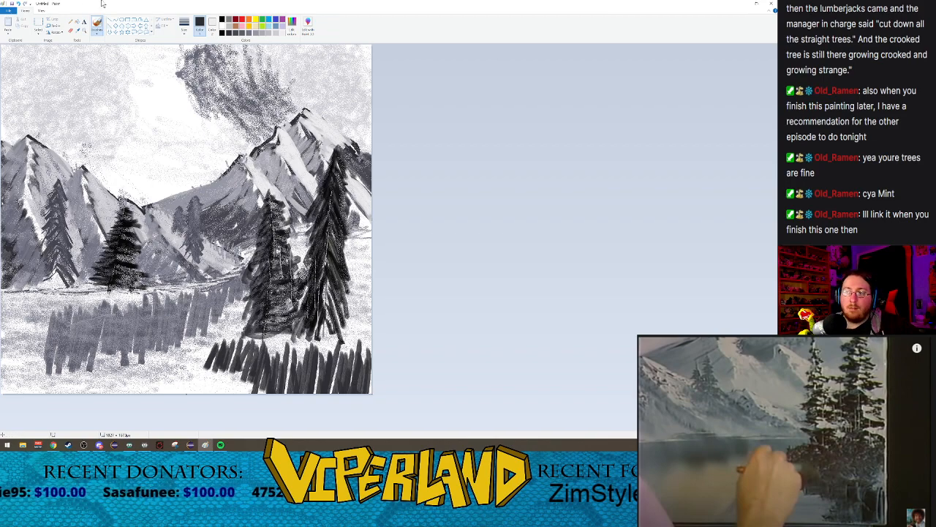
Step: Airbrush dark grey foliage around the bases of the foreground trees and soften the upright strokes below with lighter grey
{"action": "left_click", "coordinate": [97, 32]}
{"action": "left_click", "coordinate": [134, 45]}
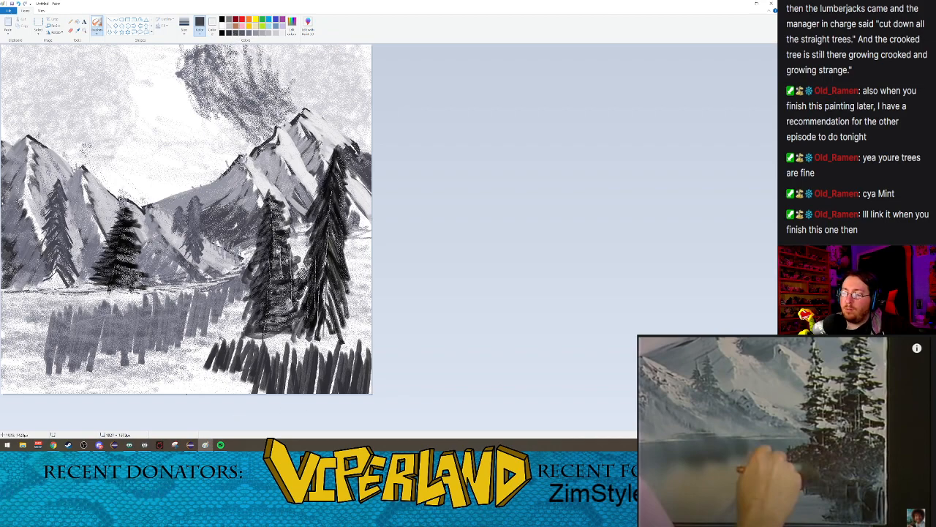
{"action": "mouse_move", "coordinate": [240, 334]}
{"action": "left_mouse_down"}
{"action": "mouse_move", "coordinate": [220, 334]}
{"action": "mouse_move", "coordinate": [299, 346]}
{"action": "mouse_move", "coordinate": [283, 341]}
{"action": "mouse_move", "coordinate": [365, 337]}
{"action": "mouse_move", "coordinate": [362, 344]}
{"action": "mouse_move", "coordinate": [359, 319]}
{"action": "mouse_move", "coordinate": [366, 345]}
{"action": "mouse_move", "coordinate": [343, 298]}
{"action": "mouse_move", "coordinate": [366, 338]}
{"action": "mouse_move", "coordinate": [348, 344]}
{"action": "mouse_move", "coordinate": [355, 320]}
{"action": "mouse_move", "coordinate": [306, 348]}
{"action": "mouse_move", "coordinate": [321, 343]}
{"action": "mouse_move", "coordinate": [271, 339]}
{"action": "mouse_move", "coordinate": [233, 318]}
{"action": "mouse_move", "coordinate": [241, 327]}
{"action": "mouse_move", "coordinate": [218, 341]}
{"action": "mouse_move", "coordinate": [223, 324]}
{"action": "left_mouse_up"}
{"action": "left_click_drag", "start_coordinate": [278, 339], "coordinate": [270, 351]}
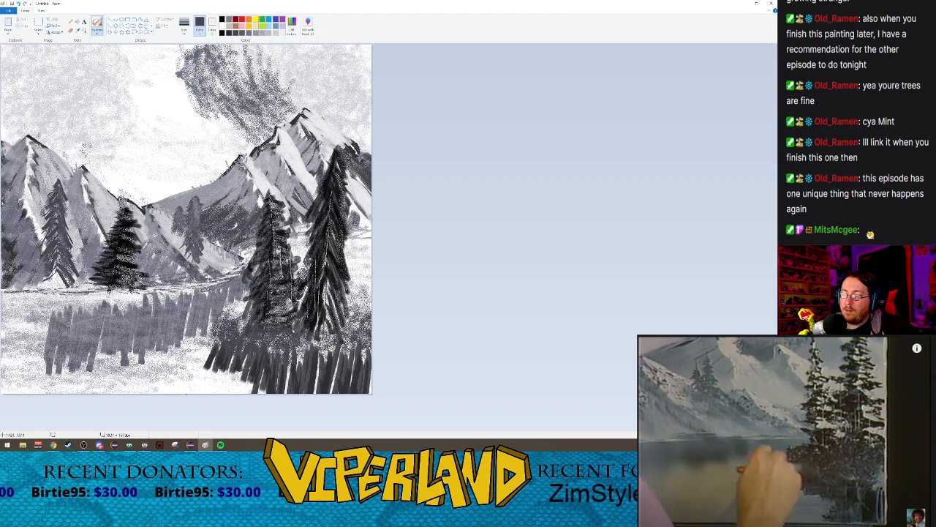
{"action": "mouse_move", "coordinate": [293, 328]}
{"action": "left_mouse_down"}
{"action": "mouse_move", "coordinate": [303, 344]}
{"action": "mouse_move", "coordinate": [351, 341]}
{"action": "left_mouse_up"}
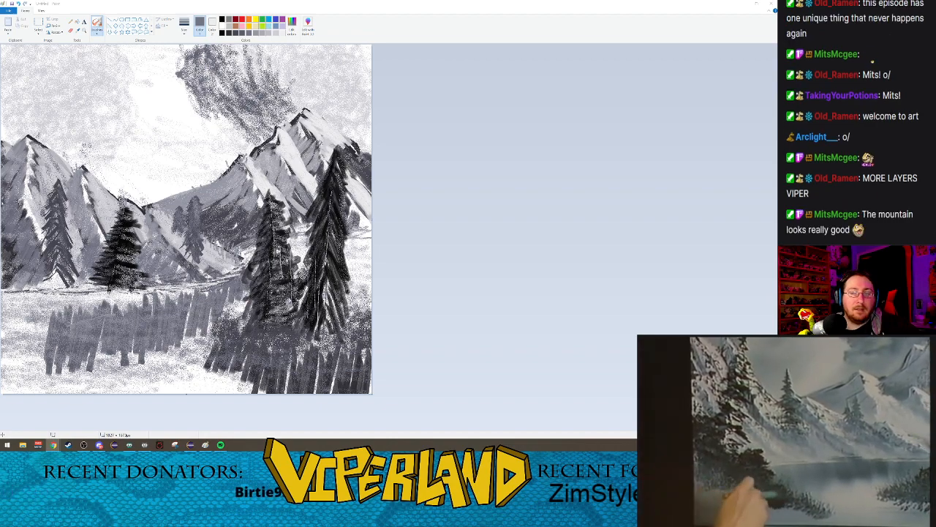
Step: Play the reference video, rewind it five seconds and pause it on the near-bank bushes
{"action": "left_click", "coordinate": [789, 457]}
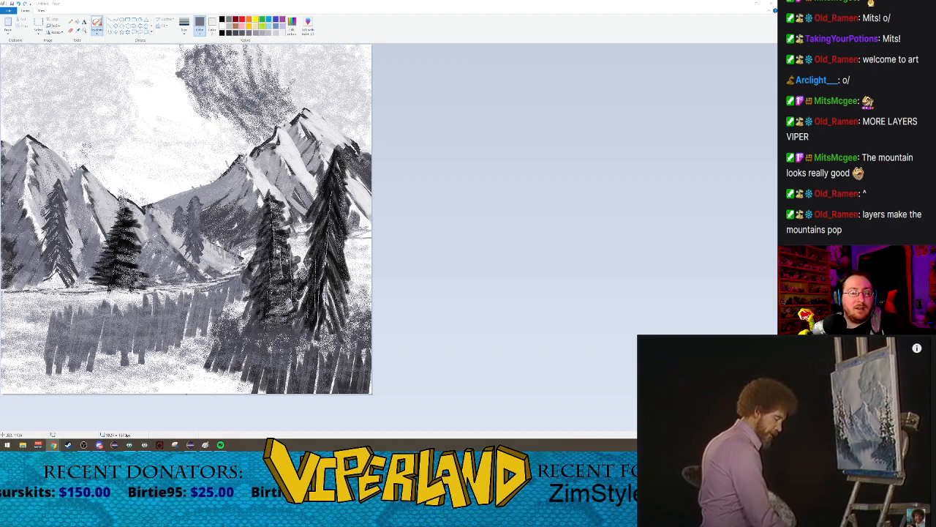
{"action": "key", "text": "Left"}
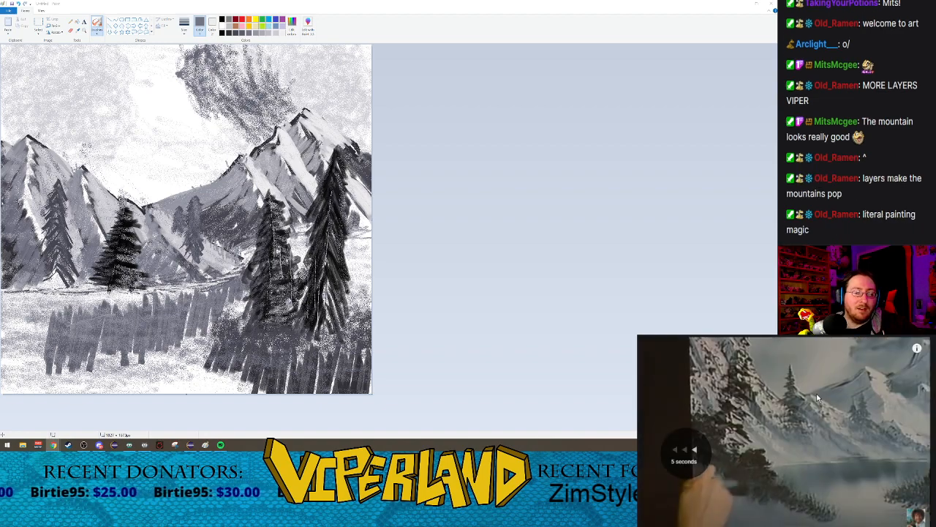
{"action": "key", "text": "space"}
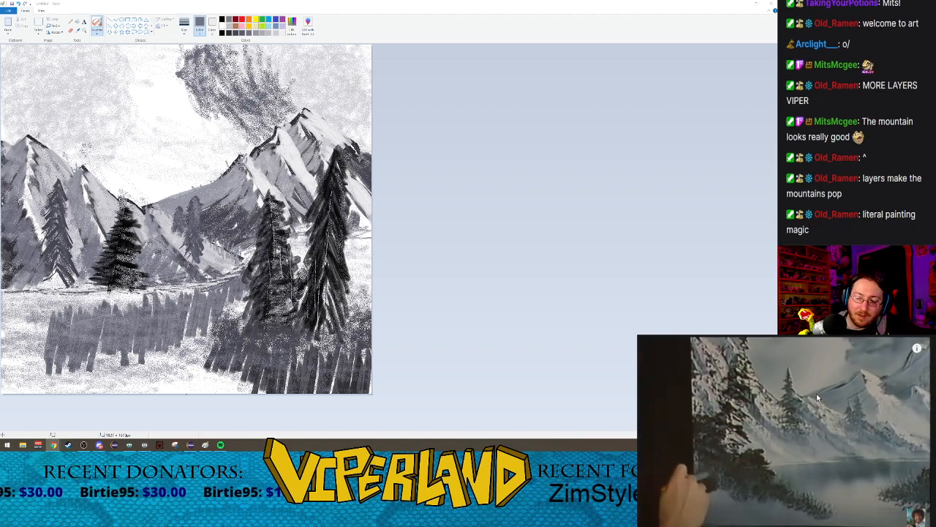
Step: Try grey Crayon brush strokes in different sizes on the left shore, undo each one and keep the second-largest size
{"action": "left_click", "coordinate": [97, 32]}
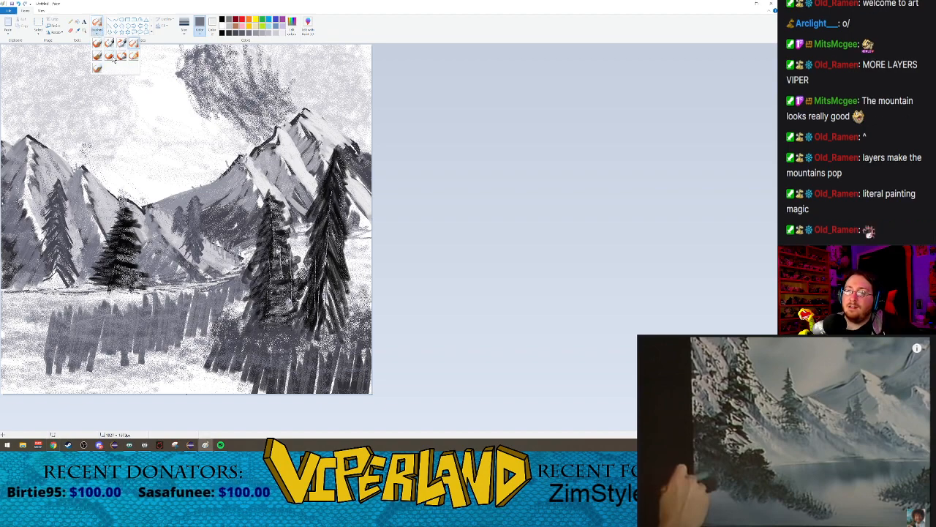
{"action": "left_click", "coordinate": [111, 58]}
{"action": "left_click", "coordinate": [184, 28]}
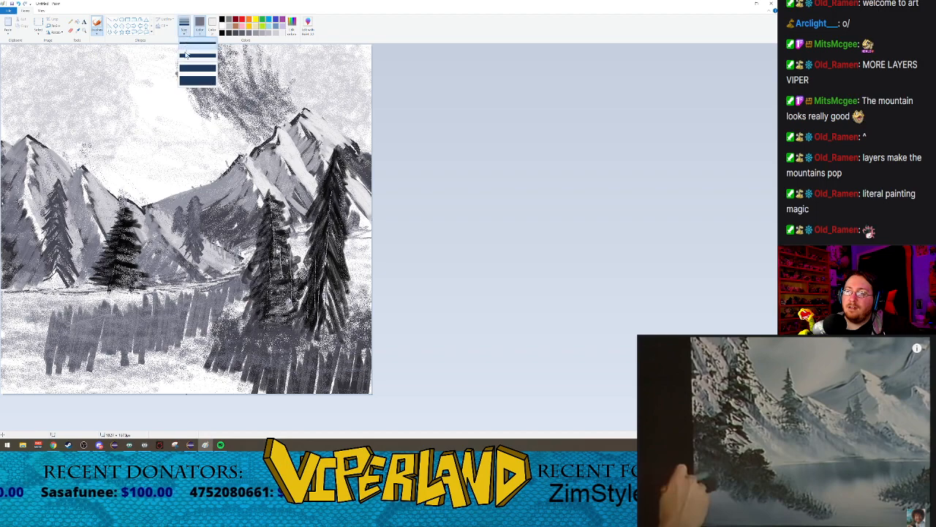
{"action": "left_click", "coordinate": [199, 59]}
{"action": "mouse_move", "coordinate": [17, 308]}
{"action": "left_mouse_down"}
{"action": "mouse_move", "coordinate": [21, 335]}
{"action": "mouse_move", "coordinate": [38, 342]}
{"action": "mouse_move", "coordinate": [47, 329]}
{"action": "left_mouse_up"}
{"action": "key", "text": "ctrl+z"}
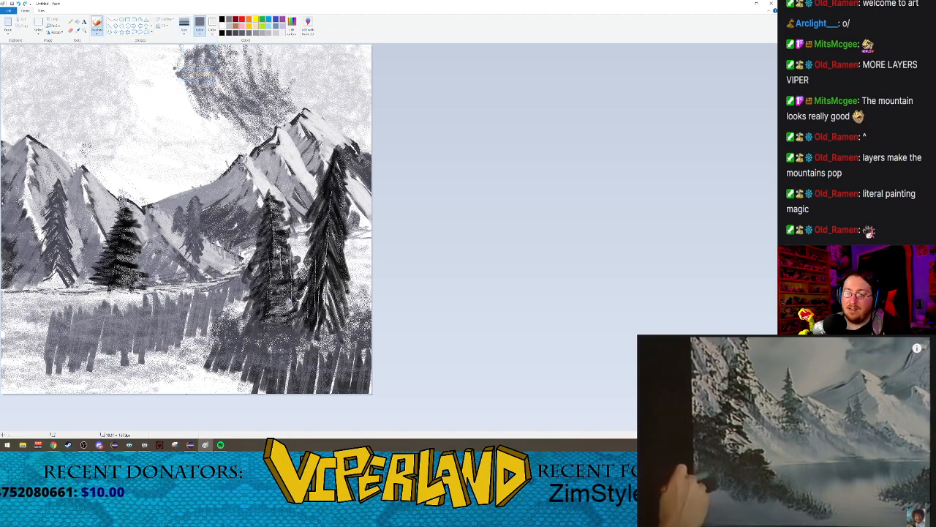
{"action": "left_click", "coordinate": [184, 28]}
{"action": "left_click", "coordinate": [199, 59]}
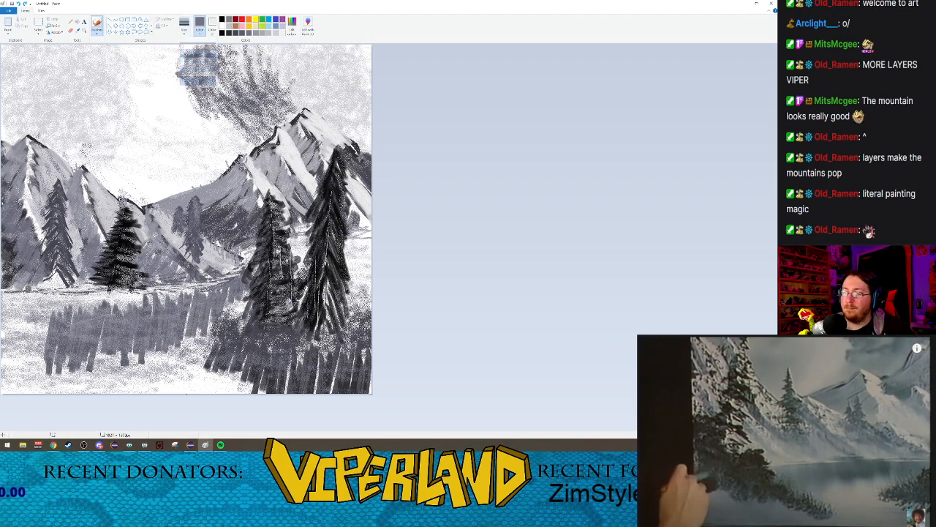
{"action": "mouse_move", "coordinate": [44, 302]}
{"action": "left_mouse_down"}
{"action": "mouse_move", "coordinate": [13, 333]}
{"action": "mouse_move", "coordinate": [29, 342]}
{"action": "mouse_move", "coordinate": [16, 300]}
{"action": "left_mouse_up"}
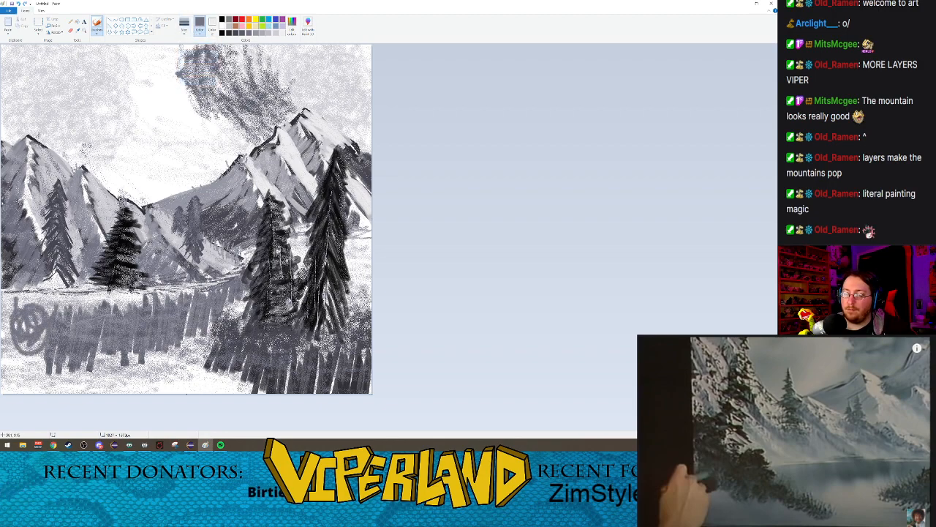
{"action": "key", "text": "ctrl+z"}
{"action": "left_click", "coordinate": [185, 28]}
{"action": "left_click", "coordinate": [199, 70]}
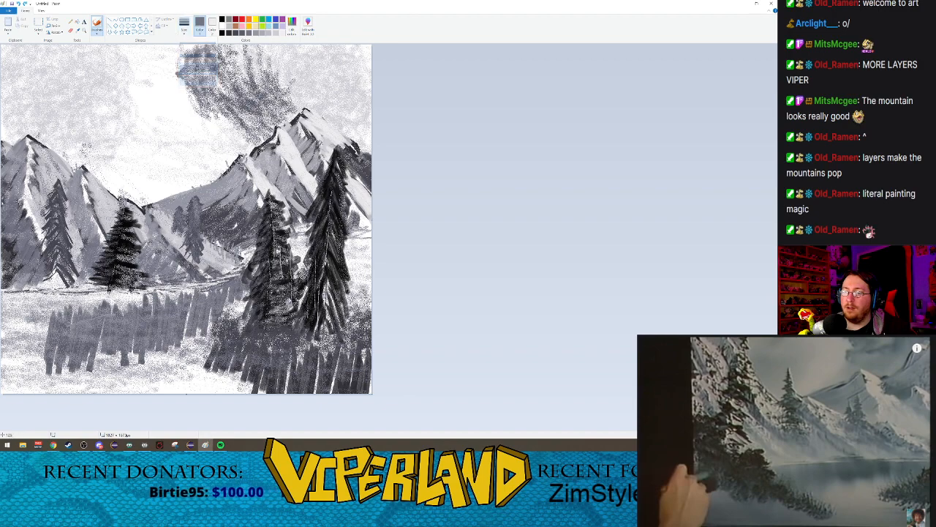
{"action": "mouse_move", "coordinate": [7, 311]}
{"action": "left_mouse_down"}
{"action": "mouse_move", "coordinate": [11, 303]}
{"action": "mouse_move", "coordinate": [29, 322]}
{"action": "mouse_move", "coordinate": [14, 308]}
{"action": "mouse_move", "coordinate": [22, 289]}
{"action": "left_mouse_up"}
{"action": "key", "text": "ctrl+z"}
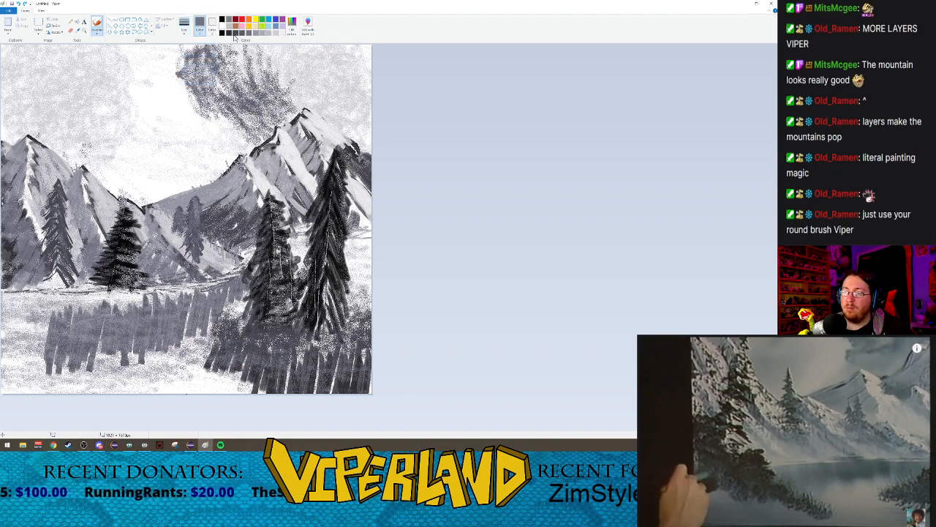
Step: Scribble a large dark grey bush mass over the left bank, sloping down across the water's edge
{"action": "left_click", "coordinate": [229, 33]}
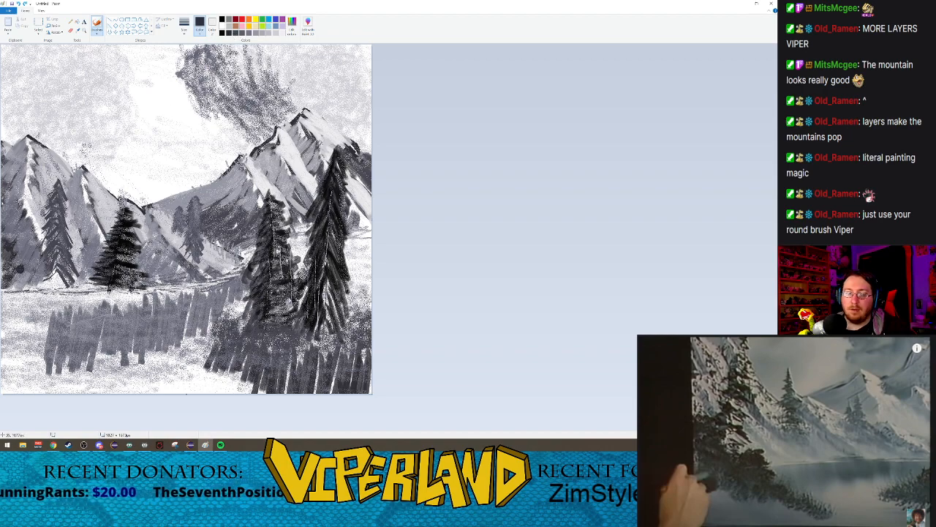
{"action": "mouse_move", "coordinate": [9, 271]}
{"action": "left_mouse_down"}
{"action": "mouse_move", "coordinate": [24, 289]}
{"action": "mouse_move", "coordinate": [17, 294]}
{"action": "left_mouse_up"}
{"action": "mouse_move", "coordinate": [6, 272]}
{"action": "left_mouse_down"}
{"action": "mouse_move", "coordinate": [16, 291]}
{"action": "mouse_move", "coordinate": [5, 297]}
{"action": "mouse_move", "coordinate": [40, 326]}
{"action": "mouse_move", "coordinate": [28, 289]}
{"action": "mouse_move", "coordinate": [38, 303]}
{"action": "mouse_move", "coordinate": [73, 311]}
{"action": "mouse_move", "coordinate": [37, 300]}
{"action": "mouse_move", "coordinate": [51, 278]}
{"action": "mouse_move", "coordinate": [22, 256]}
{"action": "mouse_move", "coordinate": [11, 269]}
{"action": "mouse_move", "coordinate": [56, 268]}
{"action": "mouse_move", "coordinate": [82, 301]}
{"action": "mouse_move", "coordinate": [74, 307]}
{"action": "left_mouse_up"}
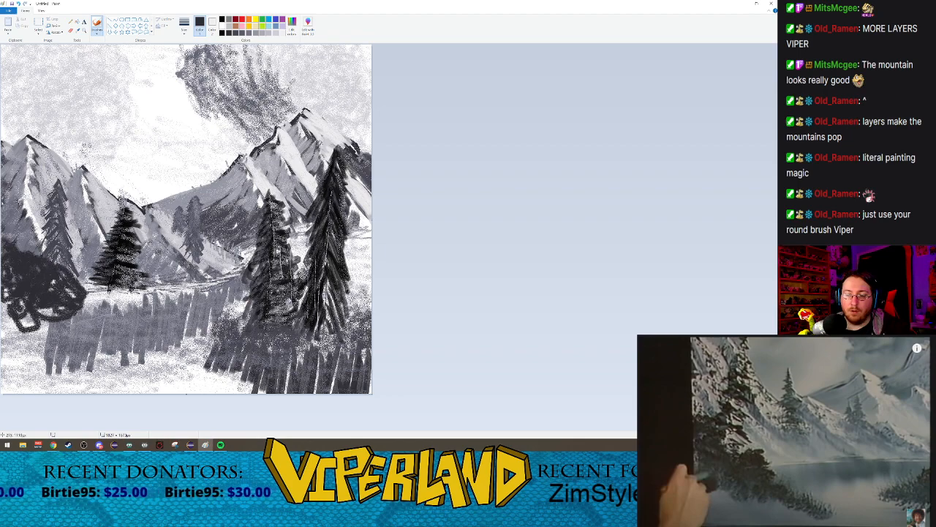
{"action": "mouse_move", "coordinate": [26, 290]}
{"action": "left_mouse_down"}
{"action": "mouse_move", "coordinate": [45, 319]}
{"action": "mouse_move", "coordinate": [10, 298]}
{"action": "mouse_move", "coordinate": [19, 325]}
{"action": "mouse_move", "coordinate": [65, 301]}
{"action": "mouse_move", "coordinate": [110, 322]}
{"action": "mouse_move", "coordinate": [73, 278]}
{"action": "mouse_move", "coordinate": [128, 329]}
{"action": "mouse_move", "coordinate": [102, 318]}
{"action": "mouse_move", "coordinate": [95, 331]}
{"action": "mouse_move", "coordinate": [130, 335]}
{"action": "mouse_move", "coordinate": [102, 345]}
{"action": "mouse_move", "coordinate": [129, 332]}
{"action": "mouse_move", "coordinate": [144, 341]}
{"action": "left_mouse_up"}
{"action": "mouse_move", "coordinate": [61, 322]}
{"action": "left_mouse_down"}
{"action": "mouse_move", "coordinate": [73, 337]}
{"action": "mouse_move", "coordinate": [26, 315]}
{"action": "mouse_move", "coordinate": [74, 342]}
{"action": "mouse_move", "coordinate": [95, 340]}
{"action": "left_mouse_up"}
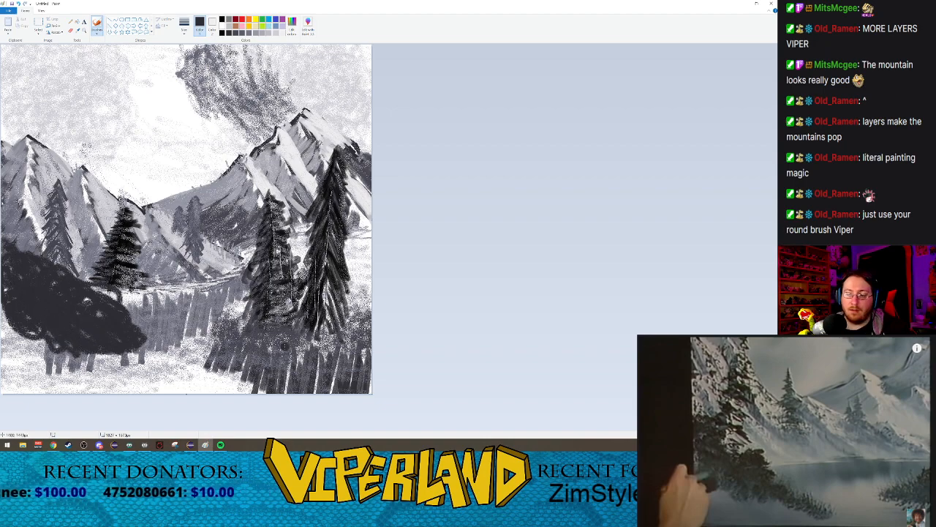
Step: Scribble dark grey bushes along the bases of the foreground trees, from the right canvas edge to a ragged tip over the water
{"action": "mouse_move", "coordinate": [245, 329]}
{"action": "left_mouse_down"}
{"action": "mouse_move", "coordinate": [228, 347]}
{"action": "mouse_move", "coordinate": [189, 351]}
{"action": "mouse_move", "coordinate": [241, 335]}
{"action": "mouse_move", "coordinate": [212, 330]}
{"action": "mouse_move", "coordinate": [313, 344]}
{"action": "mouse_move", "coordinate": [262, 348]}
{"action": "mouse_move", "coordinate": [293, 331]}
{"action": "left_mouse_up"}
{"action": "left_click_drag", "start_coordinate": [233, 323], "coordinate": [254, 321]}
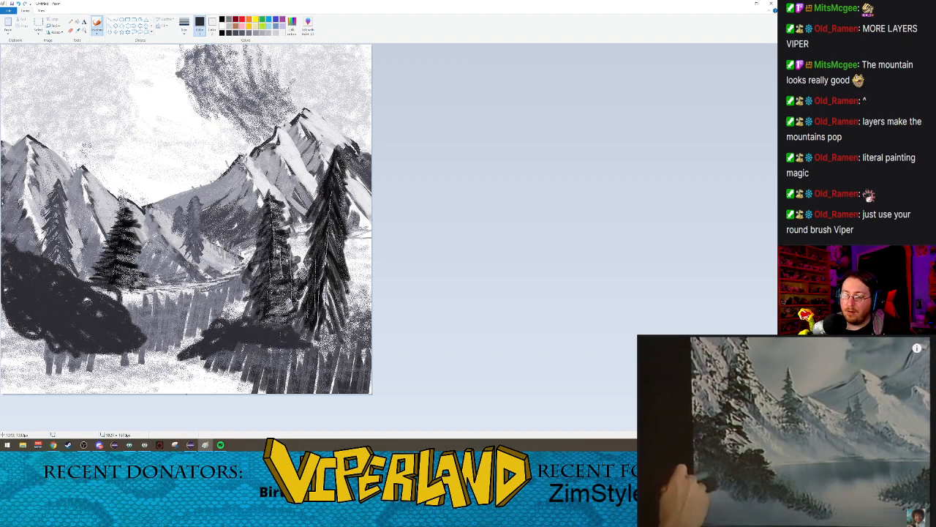
{"action": "mouse_move", "coordinate": [300, 343]}
{"action": "left_mouse_down"}
{"action": "mouse_move", "coordinate": [364, 326]}
{"action": "mouse_move", "coordinate": [333, 340]}
{"action": "mouse_move", "coordinate": [366, 300]}
{"action": "mouse_move", "coordinate": [327, 373]}
{"action": "left_mouse_up"}
{"action": "left_click_drag", "start_coordinate": [327, 373], "coordinate": [370, 328]}
{"action": "mouse_move", "coordinate": [370, 328]}
{"action": "left_mouse_down"}
{"action": "mouse_move", "coordinate": [348, 324]}
{"action": "mouse_move", "coordinate": [339, 342]}
{"action": "mouse_move", "coordinate": [359, 348]}
{"action": "mouse_move", "coordinate": [319, 340]}
{"action": "left_mouse_up"}
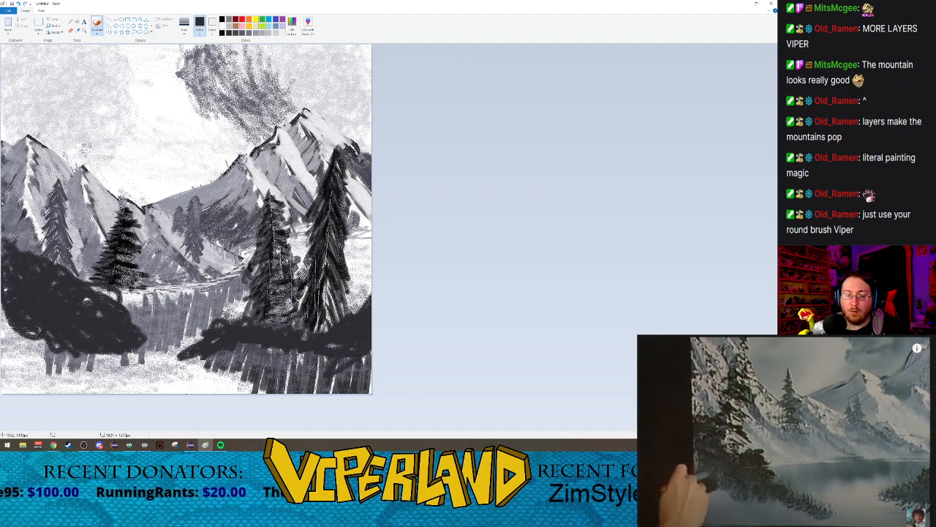
{"action": "mouse_move", "coordinate": [191, 358]}
{"action": "left_mouse_down"}
{"action": "mouse_move", "coordinate": [177, 335]}
{"action": "mouse_move", "coordinate": [209, 384]}
{"action": "mouse_move", "coordinate": [189, 337]}
{"action": "mouse_move", "coordinate": [230, 310]}
{"action": "left_mouse_up"}
{"action": "left_click_drag", "start_coordinate": [190, 338], "coordinate": [182, 322]}
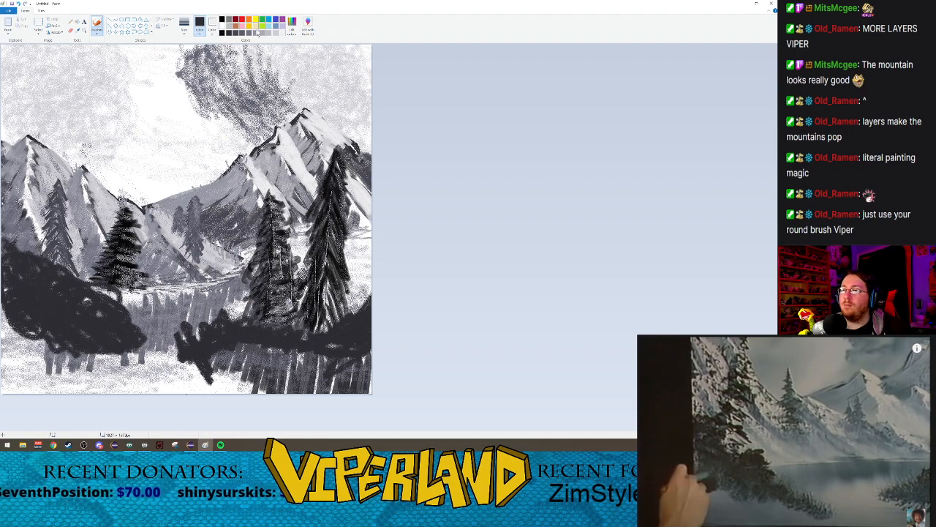
Step: Spray grey texture across the left bank's bush mass with the Airbrush
{"action": "left_click", "coordinate": [96, 29]}
{"action": "left_click", "coordinate": [123, 44]}
{"action": "left_click", "coordinate": [184, 26]}
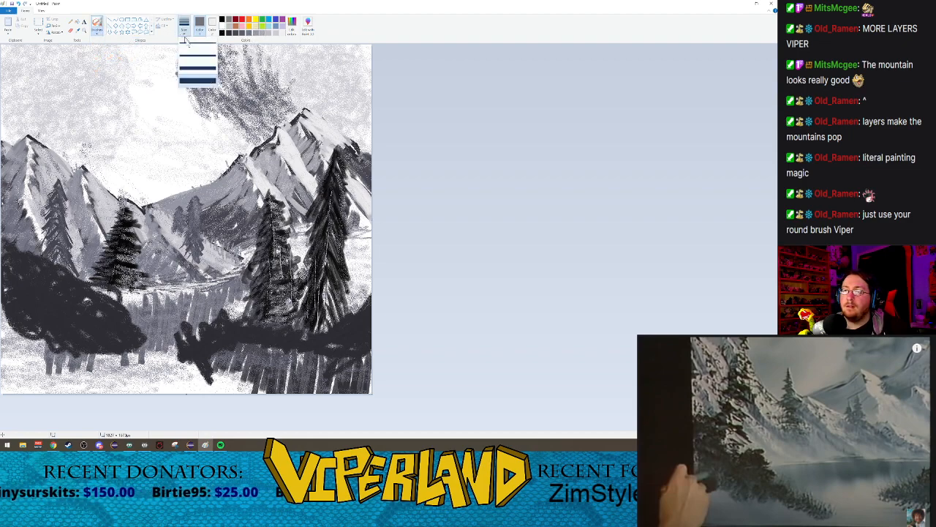
{"action": "left_click", "coordinate": [196, 65]}
{"action": "mouse_move", "coordinate": [13, 261]}
{"action": "left_mouse_down"}
{"action": "mouse_move", "coordinate": [19, 267]}
{"action": "mouse_move", "coordinate": [13, 252]}
{"action": "mouse_move", "coordinate": [47, 307]}
{"action": "mouse_move", "coordinate": [109, 348]}
{"action": "mouse_move", "coordinate": [77, 319]}
{"action": "mouse_move", "coordinate": [69, 281]}
{"action": "mouse_move", "coordinate": [107, 324]}
{"action": "mouse_move", "coordinate": [58, 320]}
{"action": "mouse_move", "coordinate": [17, 289]}
{"action": "mouse_move", "coordinate": [121, 325]}
{"action": "left_mouse_up"}
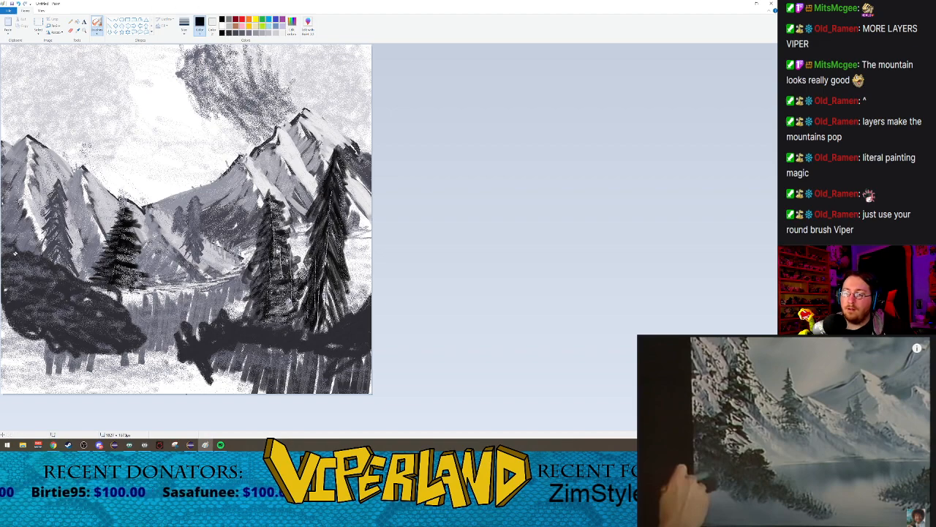
Step: Spray black shading over the left bank's bushes and their lower edge, and over the tip of the opposite bushes
{"action": "mouse_move", "coordinate": [7, 268]}
{"action": "left_mouse_down"}
{"action": "mouse_move", "coordinate": [25, 265]}
{"action": "mouse_move", "coordinate": [36, 284]}
{"action": "mouse_move", "coordinate": [9, 331]}
{"action": "mouse_move", "coordinate": [29, 339]}
{"action": "mouse_move", "coordinate": [6, 326]}
{"action": "mouse_move", "coordinate": [87, 301]}
{"action": "mouse_move", "coordinate": [77, 333]}
{"action": "mouse_move", "coordinate": [26, 269]}
{"action": "left_mouse_up"}
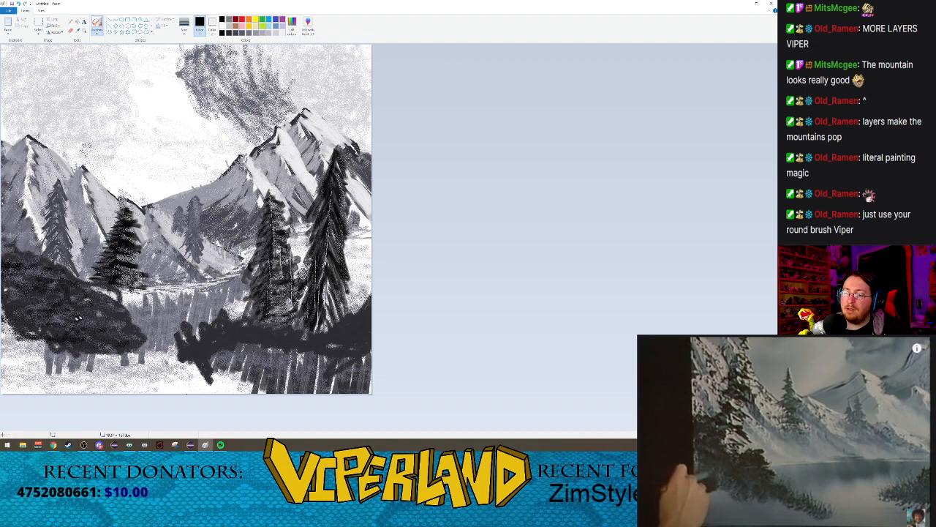
{"action": "mouse_move", "coordinate": [169, 355]}
{"action": "left_mouse_down"}
{"action": "mouse_move", "coordinate": [120, 332]}
{"action": "mouse_move", "coordinate": [135, 322]}
{"action": "mouse_move", "coordinate": [110, 315]}
{"action": "mouse_move", "coordinate": [50, 344]}
{"action": "left_mouse_up"}
{"action": "mouse_move", "coordinate": [91, 300]}
{"action": "left_mouse_down"}
{"action": "mouse_move", "coordinate": [46, 330]}
{"action": "mouse_move", "coordinate": [9, 320]}
{"action": "mouse_move", "coordinate": [19, 264]}
{"action": "left_mouse_up"}
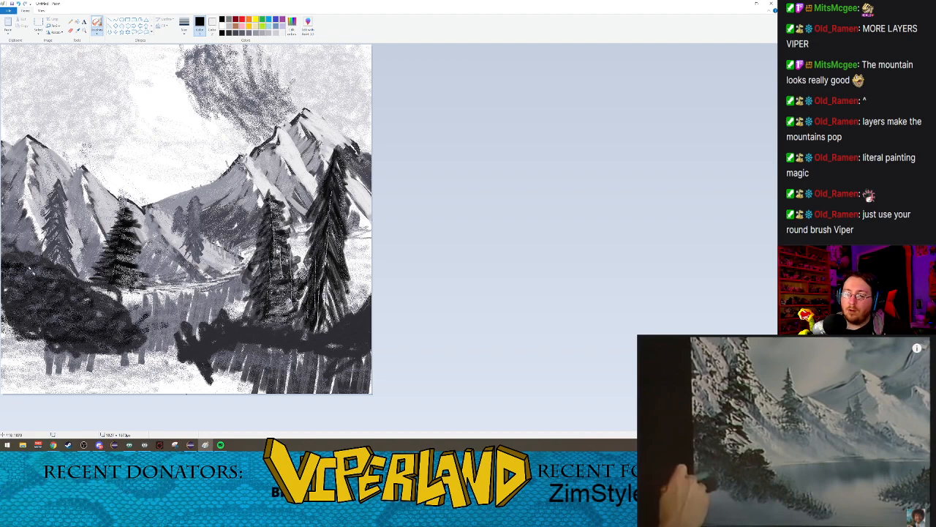
{"action": "mouse_move", "coordinate": [71, 279]}
{"action": "left_mouse_down"}
{"action": "mouse_move", "coordinate": [40, 275]}
{"action": "mouse_move", "coordinate": [130, 354]}
{"action": "mouse_move", "coordinate": [150, 334]}
{"action": "mouse_move", "coordinate": [129, 325]}
{"action": "left_mouse_up"}
{"action": "mouse_move", "coordinate": [196, 351]}
{"action": "left_mouse_down"}
{"action": "mouse_move", "coordinate": [169, 346]}
{"action": "mouse_move", "coordinate": [192, 369]}
{"action": "mouse_move", "coordinate": [199, 345]}
{"action": "left_mouse_up"}
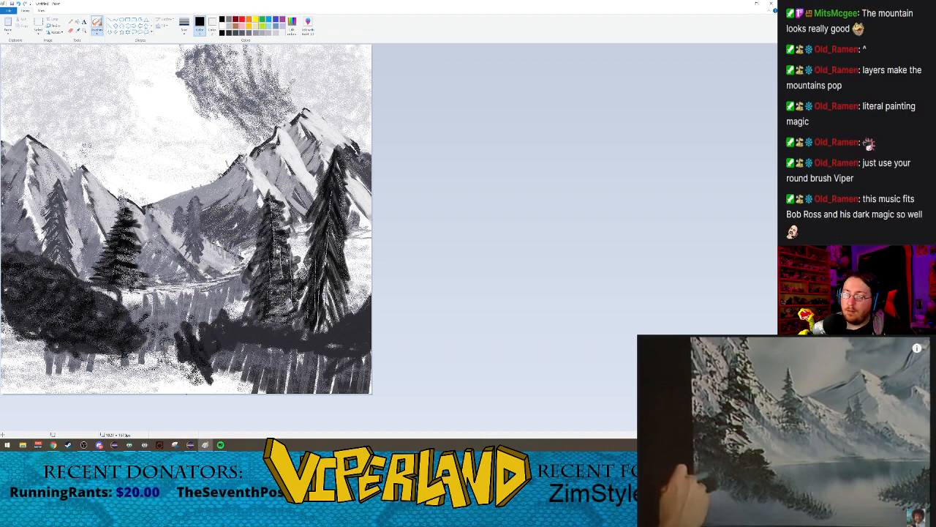
Step: Spray grey texture across the bushes below the foreground trees and set the colour back to dark grey
{"action": "left_click", "coordinate": [251, 34]}
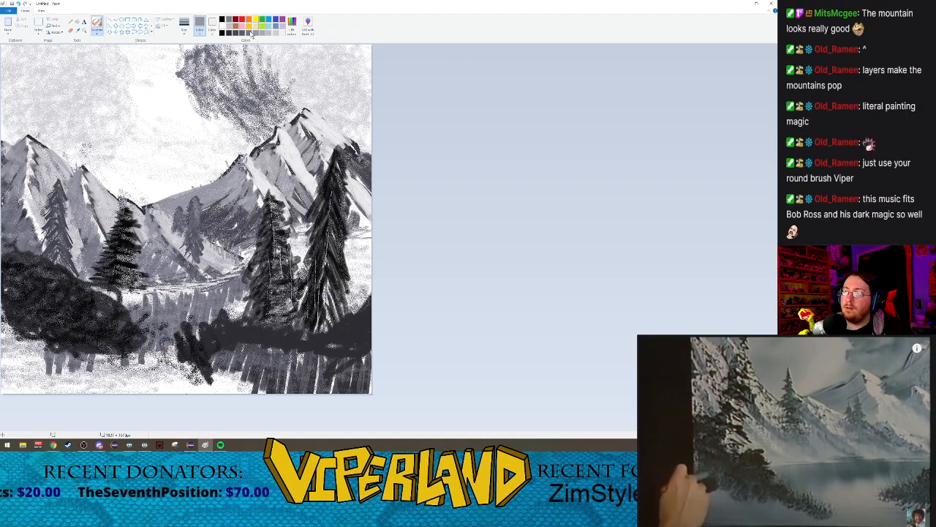
{"action": "mouse_move", "coordinate": [198, 365]}
{"action": "left_mouse_down"}
{"action": "mouse_move", "coordinate": [199, 341]}
{"action": "mouse_move", "coordinate": [297, 339]}
{"action": "mouse_move", "coordinate": [353, 326]}
{"action": "mouse_move", "coordinate": [347, 349]}
{"action": "mouse_move", "coordinate": [365, 322]}
{"action": "mouse_move", "coordinate": [359, 344]}
{"action": "left_mouse_up"}
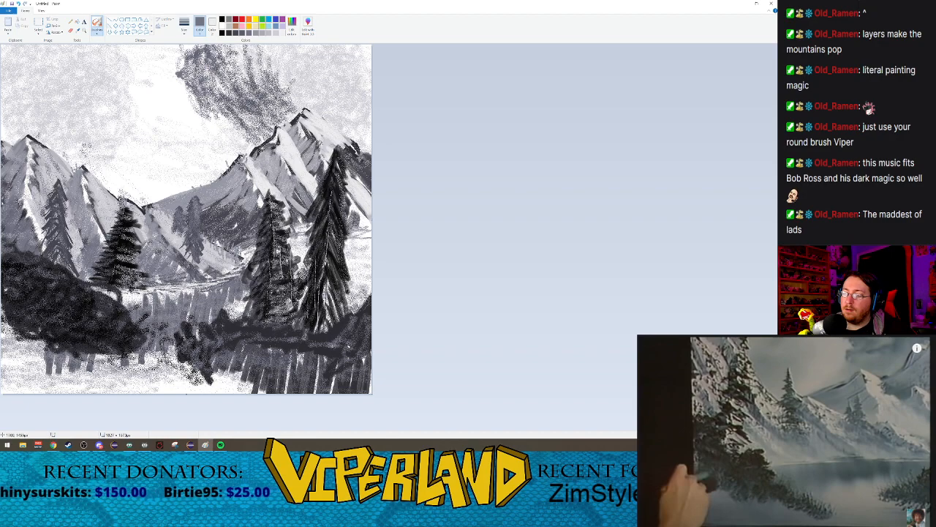
{"action": "left_click", "coordinate": [228, 32]}
{"action": "left_click", "coordinate": [234, 33]}
{"action": "left_click", "coordinate": [228, 34]}
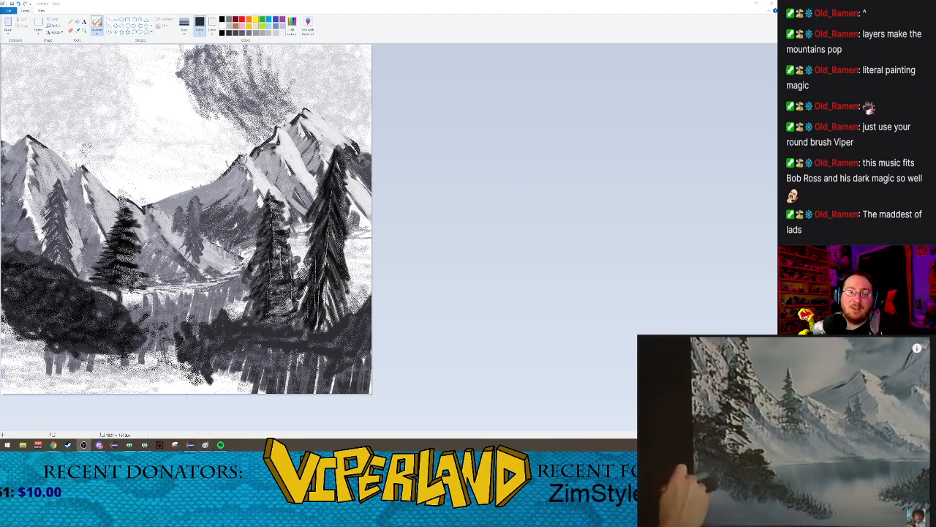
Step: Play the reference painting video on to the next stage
{"action": "left_click_drag", "start_coordinate": [108, 342], "coordinate": [99, 371]}
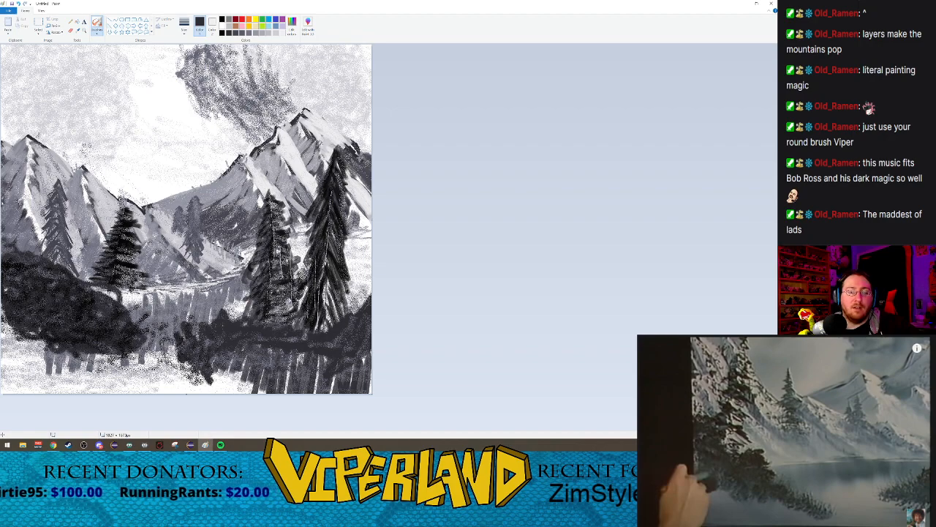
{"action": "left_click", "coordinate": [802, 424]}
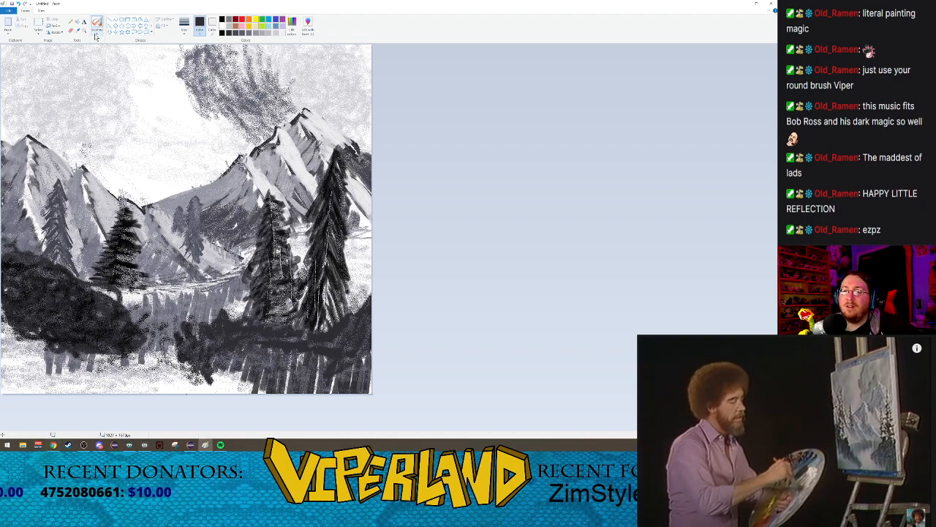
Step: Draw a straight grey shoreline with the Line tool from the right canvas edge to the tip of the bushes below the foreground trees
{"action": "left_click", "coordinate": [96, 35]}
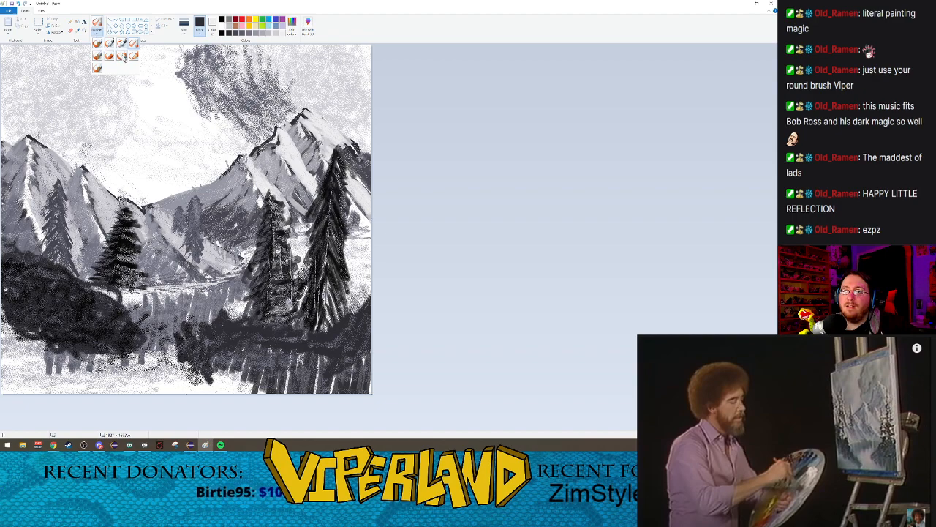
{"action": "left_click", "coordinate": [122, 56]}
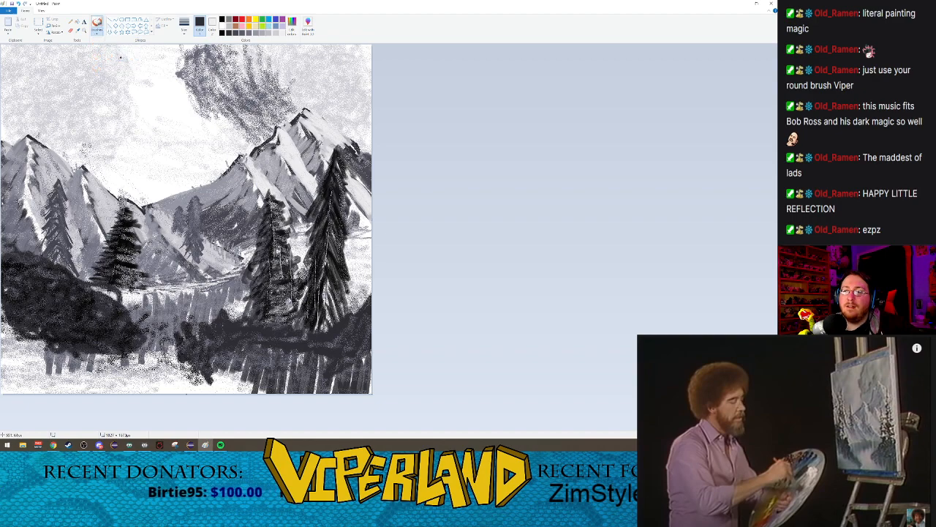
{"action": "left_click", "coordinate": [183, 27]}
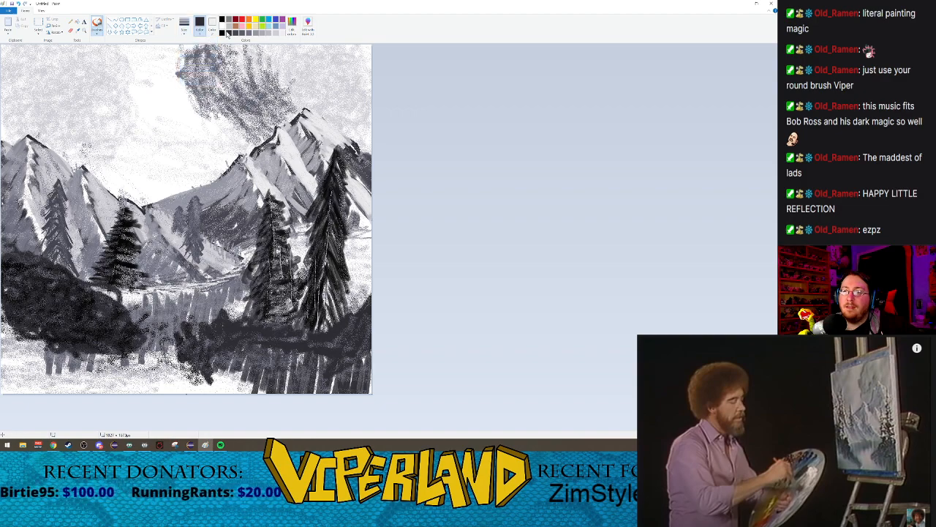
{"action": "left_click", "coordinate": [235, 33]}
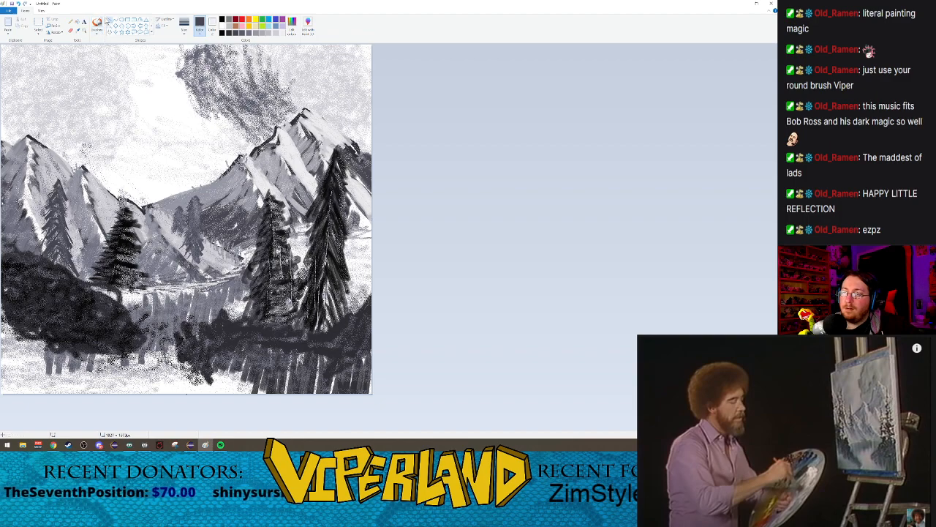
{"action": "left_click", "coordinate": [96, 34]}
{"action": "left_click", "coordinate": [98, 56]}
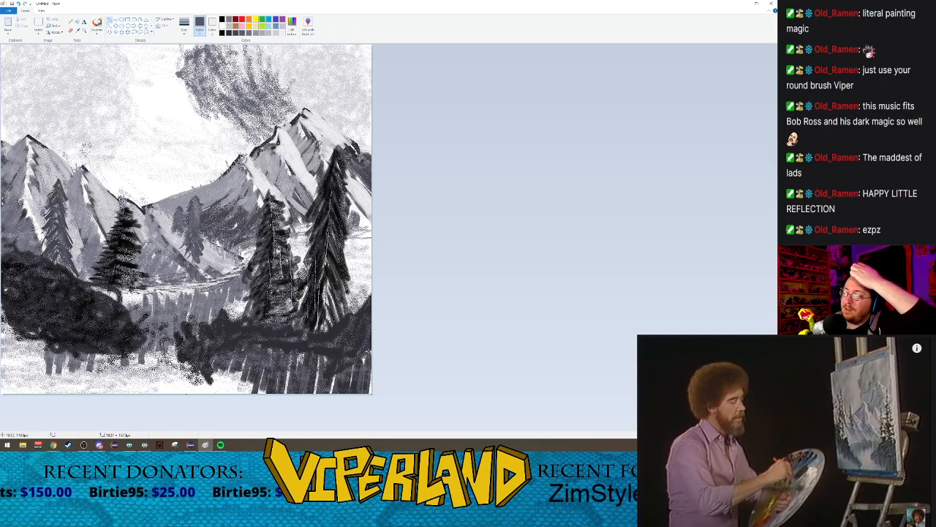
{"action": "left_click_drag", "start_coordinate": [371, 351], "coordinate": [174, 352]}
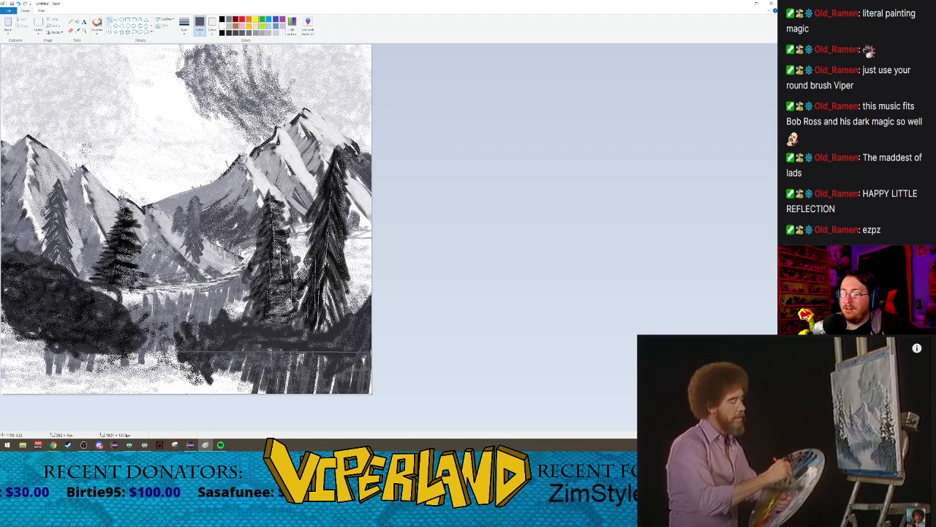
Step: Paint vertical grey Marker strokes at the largest size below the shoreline to form the foreground bank's water reflection, from the right canvas edge leftward
{"action": "left_click", "coordinate": [93, 23]}
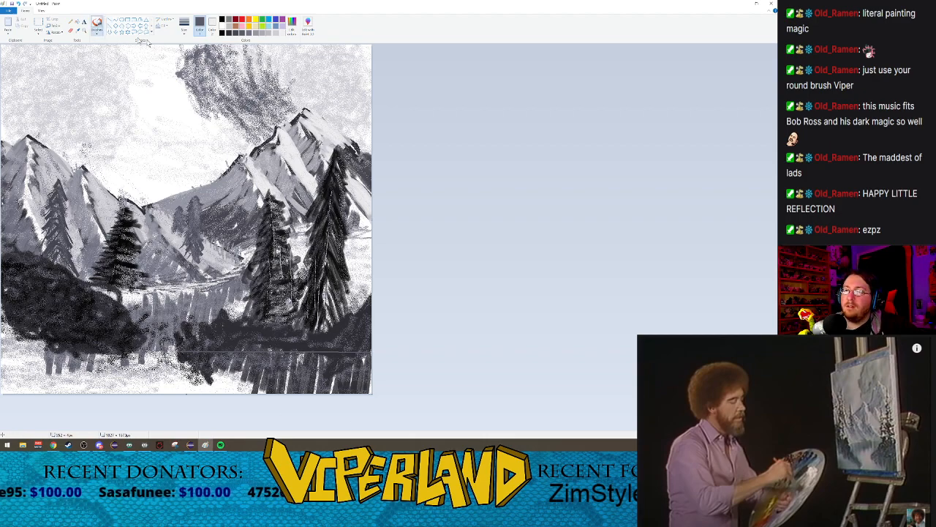
{"action": "left_click", "coordinate": [184, 29]}
{"action": "left_click", "coordinate": [193, 81]}
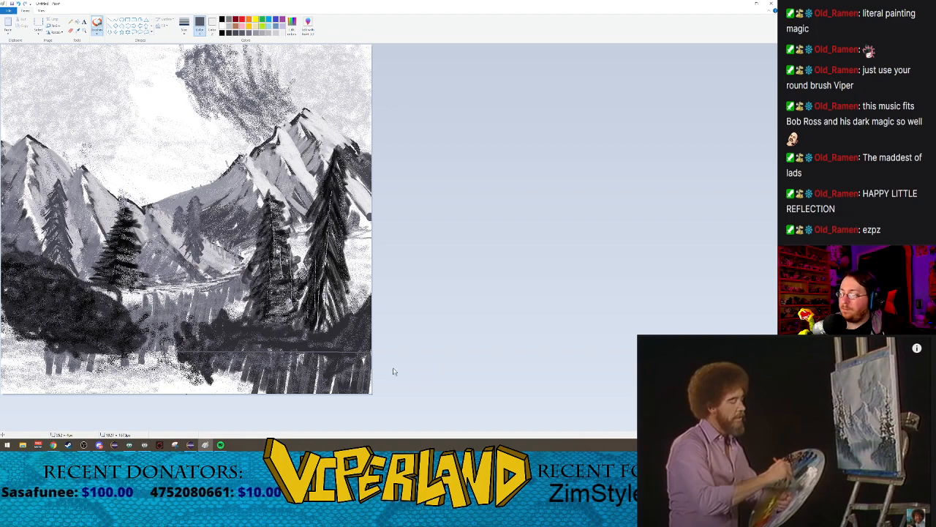
{"action": "left_click_drag", "start_coordinate": [369, 353], "coordinate": [366, 389]}
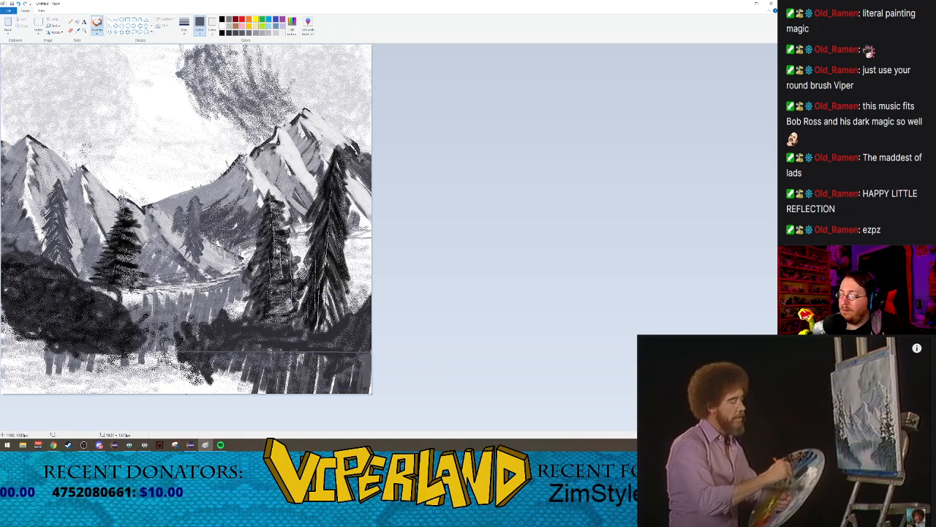
{"action": "left_click_drag", "start_coordinate": [357, 352], "coordinate": [355, 392]}
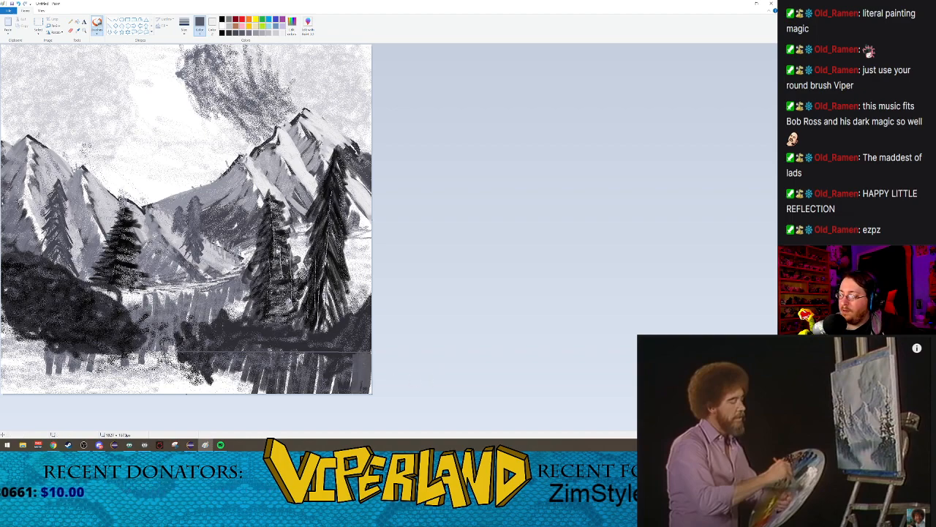
{"action": "left_click_drag", "start_coordinate": [350, 353], "coordinate": [350, 394]}
{"action": "left_click_drag", "start_coordinate": [347, 356], "coordinate": [344, 393]}
{"action": "left_click_drag", "start_coordinate": [340, 355], "coordinate": [338, 414]}
{"action": "left_click_drag", "start_coordinate": [333, 353], "coordinate": [331, 408]}
{"action": "mouse_move", "coordinate": [325, 353]}
{"action": "left_mouse_down"}
{"action": "mouse_move", "coordinate": [326, 394]}
{"action": "mouse_move", "coordinate": [314, 395]}
{"action": "left_mouse_up"}
{"action": "left_click_drag", "start_coordinate": [310, 352], "coordinate": [305, 398]}
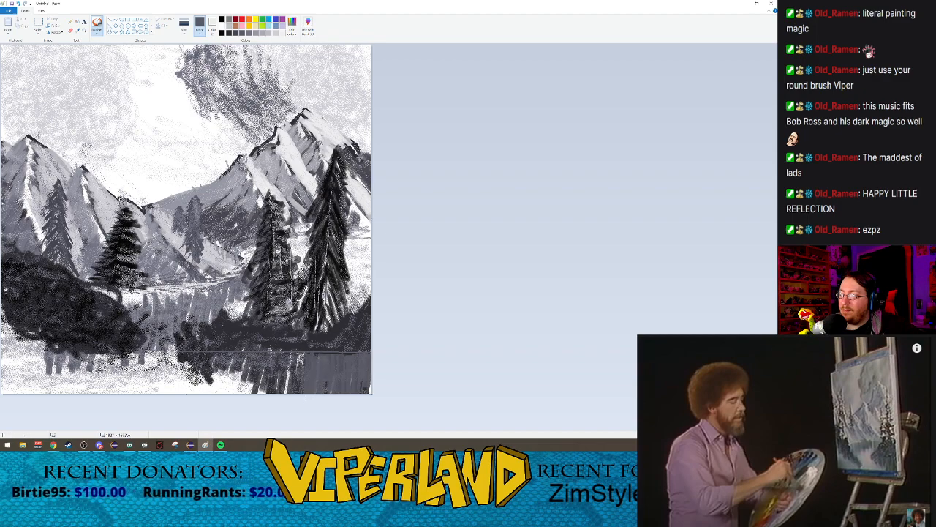
{"action": "left_click_drag", "start_coordinate": [303, 352], "coordinate": [299, 391]}
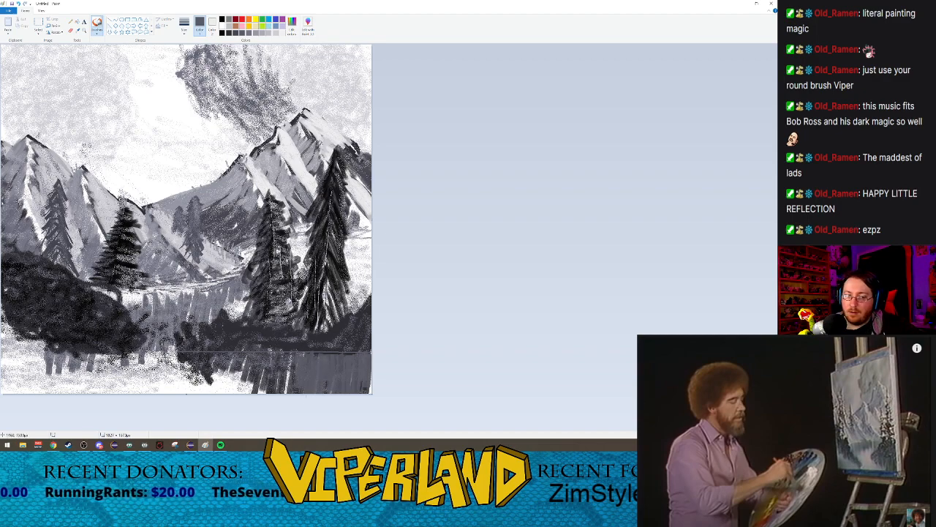
{"action": "left_click_drag", "start_coordinate": [288, 354], "coordinate": [283, 391]}
{"action": "left_click_drag", "start_coordinate": [275, 356], "coordinate": [275, 392]}
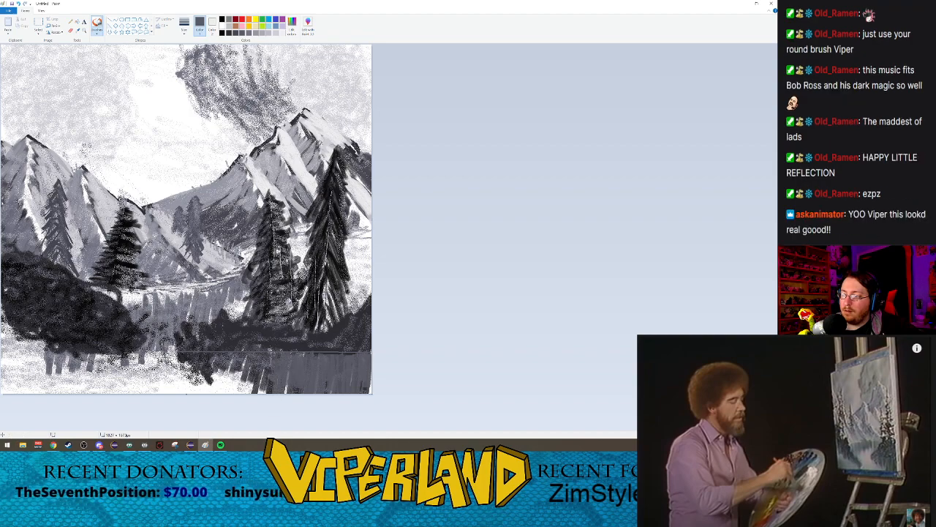
{"action": "left_click_drag", "start_coordinate": [272, 356], "coordinate": [270, 392]}
{"action": "mouse_move", "coordinate": [269, 356]}
{"action": "left_mouse_down"}
{"action": "mouse_move", "coordinate": [267, 388]}
{"action": "mouse_move", "coordinate": [256, 385]}
{"action": "left_mouse_up"}
{"action": "left_click_drag", "start_coordinate": [252, 350], "coordinate": [249, 382]}
{"action": "left_click_drag", "start_coordinate": [247, 348], "coordinate": [245, 382]}
{"action": "mouse_move", "coordinate": [238, 360]}
{"action": "left_mouse_down"}
{"action": "mouse_move", "coordinate": [232, 388]}
{"action": "mouse_move", "coordinate": [182, 370]}
{"action": "mouse_move", "coordinate": [181, 379]}
{"action": "mouse_move", "coordinate": [211, 385]}
{"action": "left_mouse_up"}
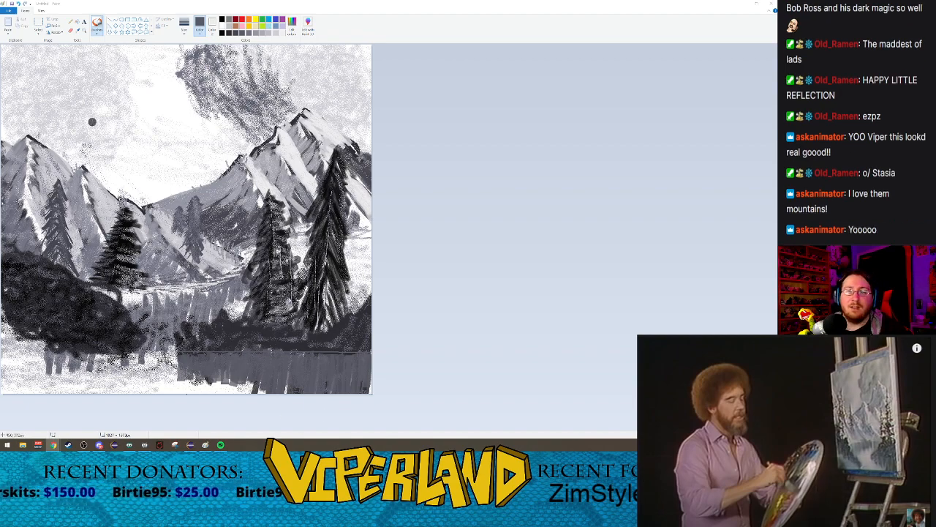
Step: Layer darker grey Marker strokes at the largest size over the upper part of the reflection, blending in the straight shoreline
{"action": "left_click", "coordinate": [183, 33]}
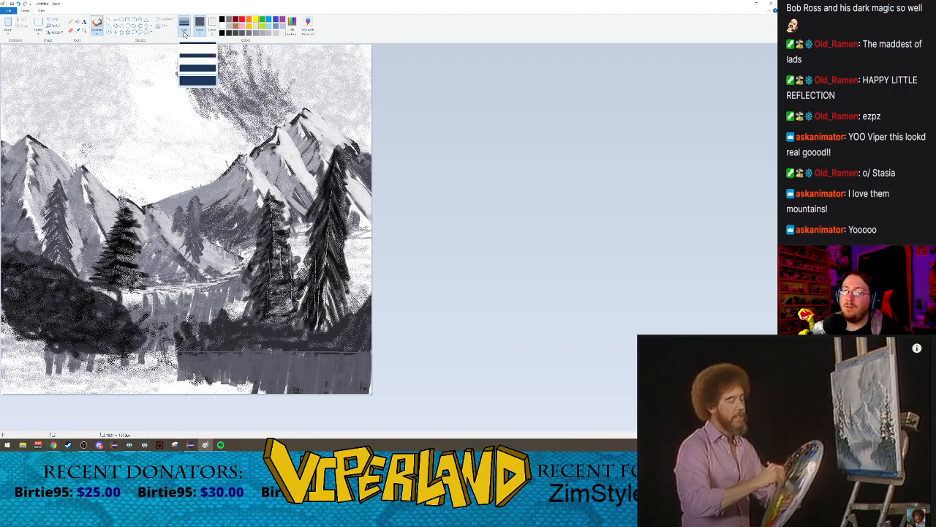
{"action": "left_click", "coordinate": [197, 80]}
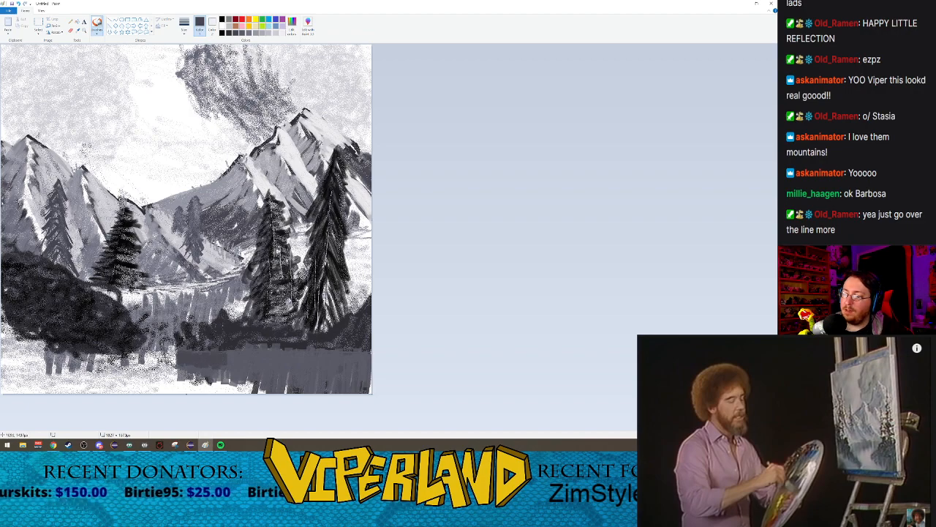
{"action": "mouse_move", "coordinate": [236, 355]}
{"action": "left_mouse_down"}
{"action": "mouse_move", "coordinate": [237, 371]}
{"action": "mouse_move", "coordinate": [257, 371]}
{"action": "mouse_move", "coordinate": [245, 369]}
{"action": "left_mouse_up"}
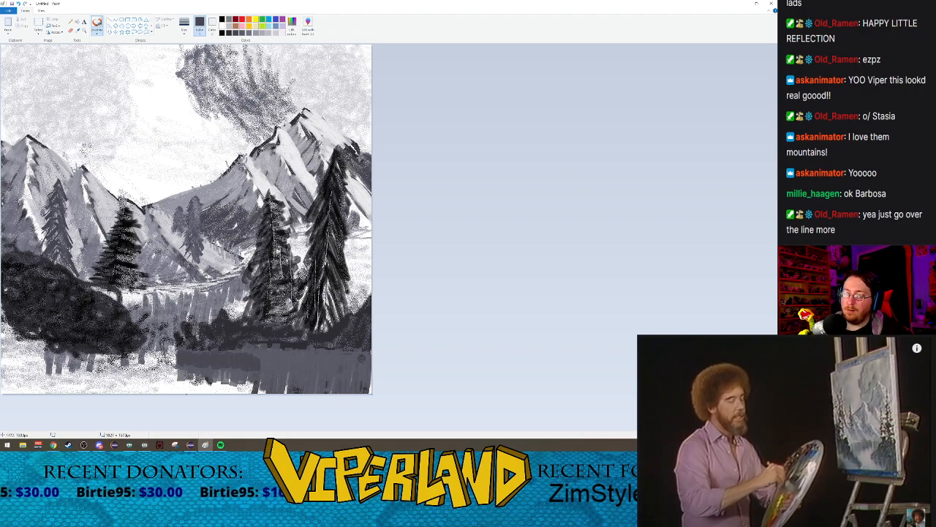
{"action": "mouse_move", "coordinate": [366, 354]}
{"action": "left_mouse_down"}
{"action": "mouse_move", "coordinate": [367, 383]}
{"action": "mouse_move", "coordinate": [338, 372]}
{"action": "mouse_move", "coordinate": [322, 386]}
{"action": "left_mouse_up"}
{"action": "left_click_drag", "start_coordinate": [319, 356], "coordinate": [315, 380]}
{"action": "mouse_move", "coordinate": [310, 349]}
{"action": "left_mouse_down"}
{"action": "mouse_move", "coordinate": [293, 368]}
{"action": "mouse_move", "coordinate": [297, 379]}
{"action": "mouse_move", "coordinate": [268, 381]}
{"action": "left_mouse_up"}
{"action": "left_click_drag", "start_coordinate": [264, 357], "coordinate": [260, 380]}
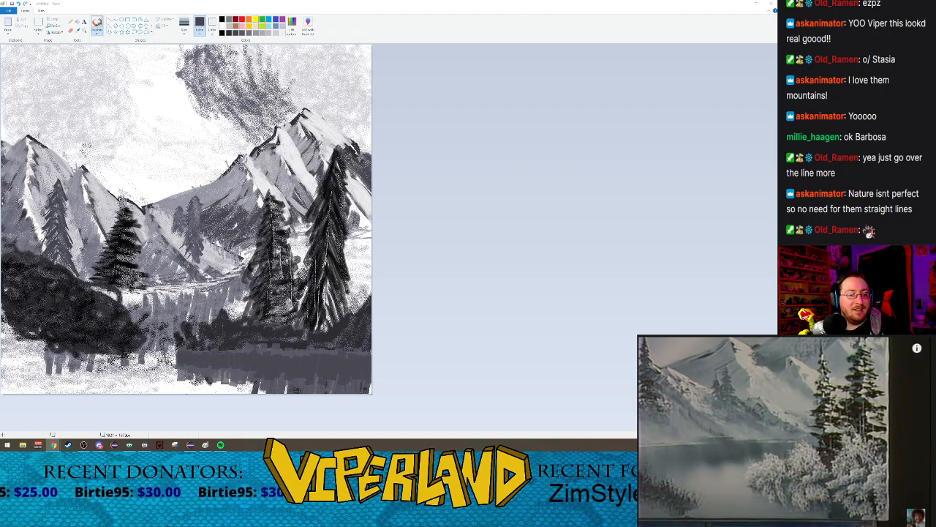
Step: Spray near-white snow highlights with the Airbrush over the bush tip and across the bushes at the foreground trees' bases
{"action": "left_click", "coordinate": [99, 33]}
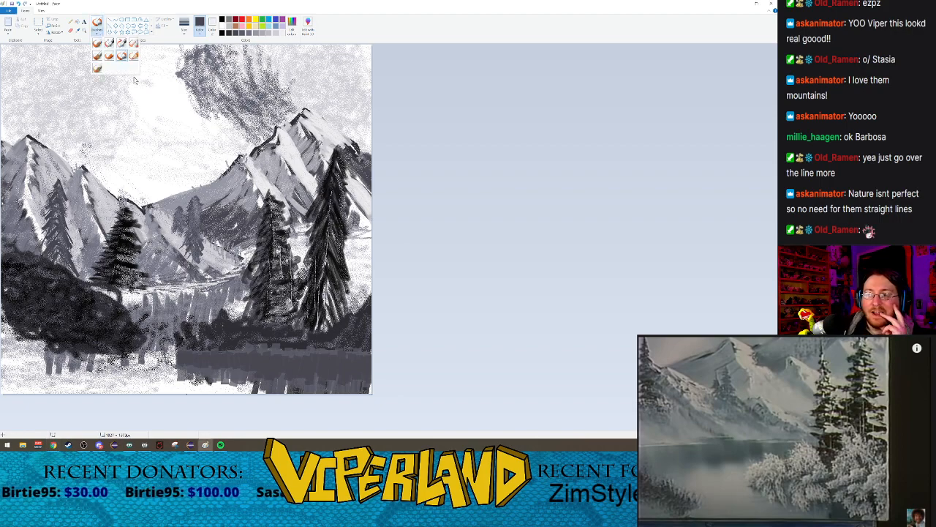
{"action": "left_click", "coordinate": [109, 56]}
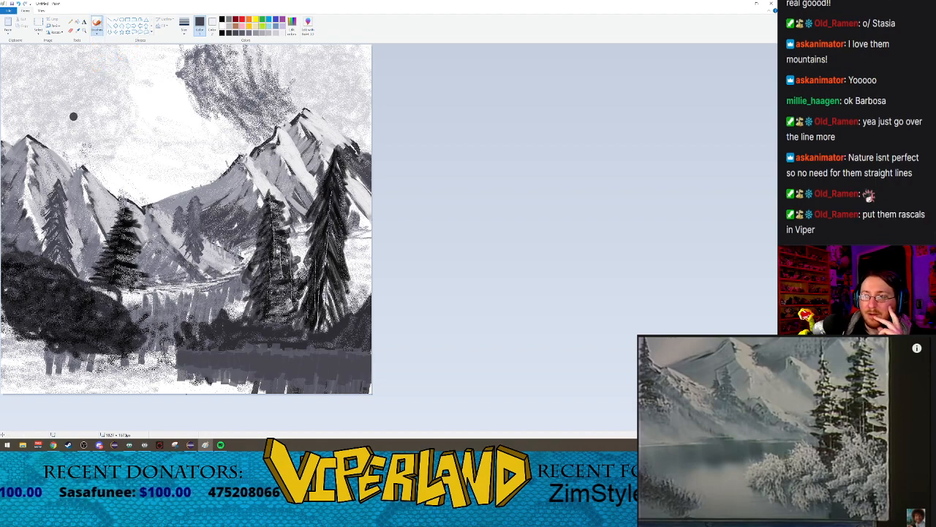
{"action": "left_click", "coordinate": [98, 32]}
{"action": "left_click", "coordinate": [134, 44]}
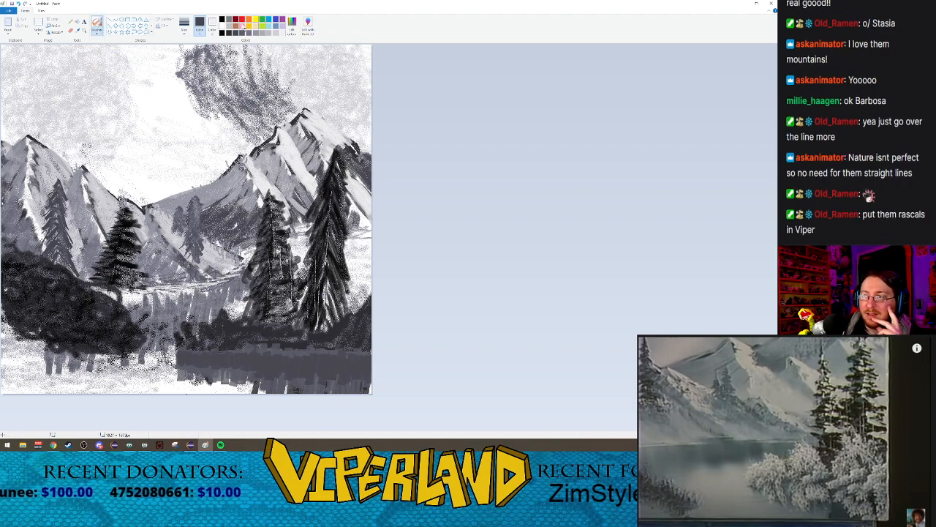
{"action": "left_click", "coordinate": [277, 33]}
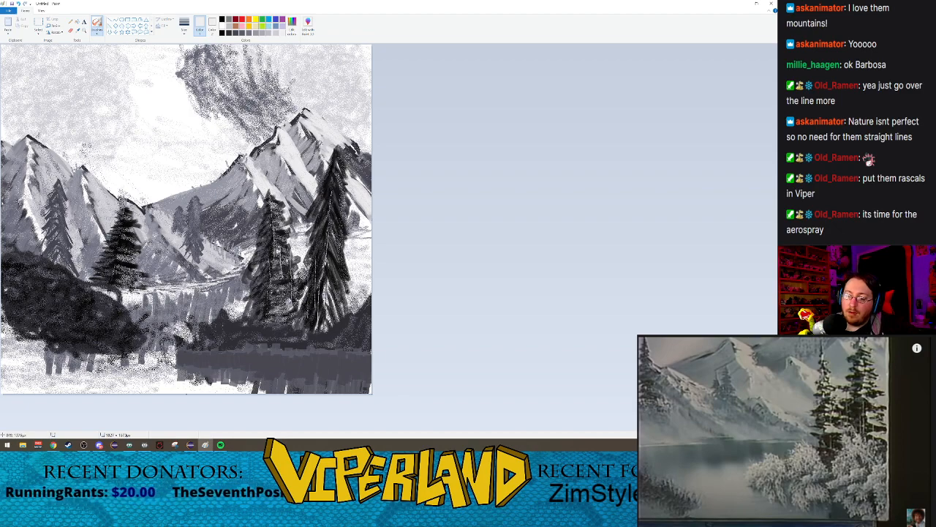
{"action": "mouse_move", "coordinate": [180, 347]}
{"action": "left_mouse_down"}
{"action": "mouse_move", "coordinate": [169, 332]}
{"action": "mouse_move", "coordinate": [183, 351]}
{"action": "mouse_move", "coordinate": [186, 323]}
{"action": "mouse_move", "coordinate": [192, 335]}
{"action": "mouse_move", "coordinate": [213, 300]}
{"action": "left_mouse_up"}
{"action": "mouse_move", "coordinate": [227, 339]}
{"action": "left_mouse_down"}
{"action": "mouse_move", "coordinate": [207, 303]}
{"action": "mouse_move", "coordinate": [221, 298]}
{"action": "mouse_move", "coordinate": [212, 308]}
{"action": "mouse_move", "coordinate": [204, 300]}
{"action": "mouse_move", "coordinate": [220, 301]}
{"action": "left_mouse_up"}
{"action": "left_click_drag", "start_coordinate": [227, 342], "coordinate": [220, 307]}
{"action": "left_click_drag", "start_coordinate": [232, 341], "coordinate": [227, 296]}
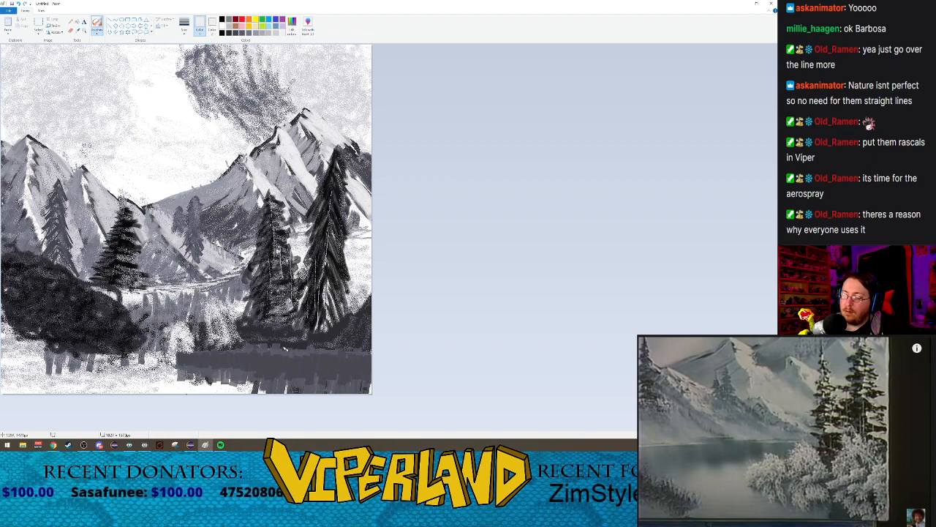
{"action": "left_click_drag", "start_coordinate": [270, 341], "coordinate": [338, 317]}
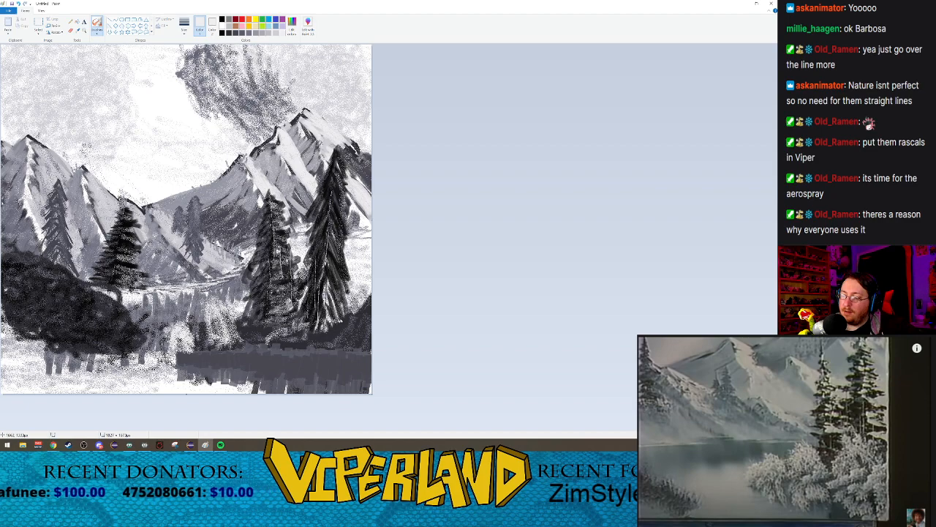
{"action": "mouse_move", "coordinate": [279, 340]}
{"action": "left_mouse_down"}
{"action": "mouse_move", "coordinate": [345, 319]}
{"action": "mouse_move", "coordinate": [339, 333]}
{"action": "mouse_move", "coordinate": [318, 322]}
{"action": "mouse_move", "coordinate": [363, 323]}
{"action": "mouse_move", "coordinate": [349, 336]}
{"action": "mouse_move", "coordinate": [366, 322]}
{"action": "mouse_move", "coordinate": [349, 318]}
{"action": "mouse_move", "coordinate": [361, 324]}
{"action": "left_mouse_up"}
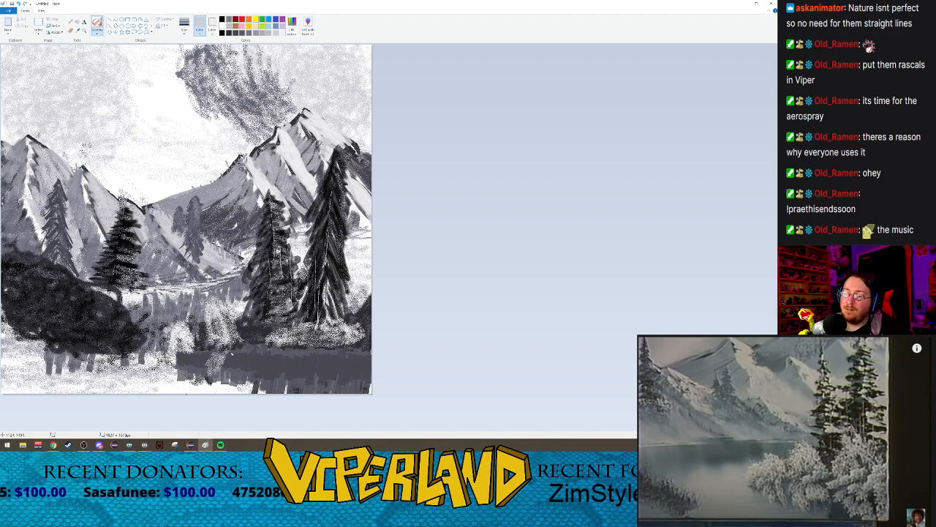
Step: Spray near-white reflections of the snowy bushes onto the dark water below the foreground bank
{"action": "mouse_move", "coordinate": [219, 365]}
{"action": "left_mouse_down"}
{"action": "mouse_move", "coordinate": [215, 373]}
{"action": "mouse_move", "coordinate": [219, 360]}
{"action": "left_mouse_up"}
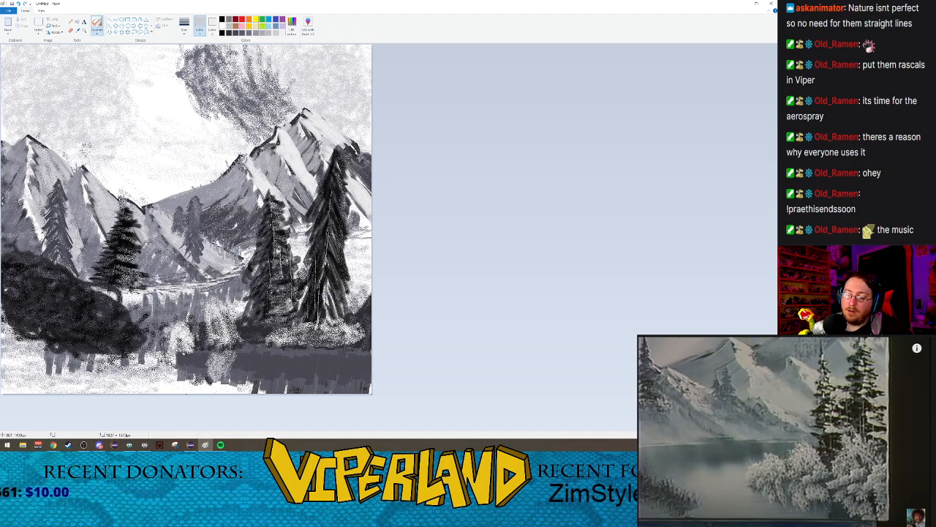
{"action": "mouse_move", "coordinate": [189, 358]}
{"action": "left_mouse_down"}
{"action": "mouse_move", "coordinate": [180, 357]}
{"action": "mouse_move", "coordinate": [181, 372]}
{"action": "mouse_move", "coordinate": [177, 359]}
{"action": "left_mouse_up"}
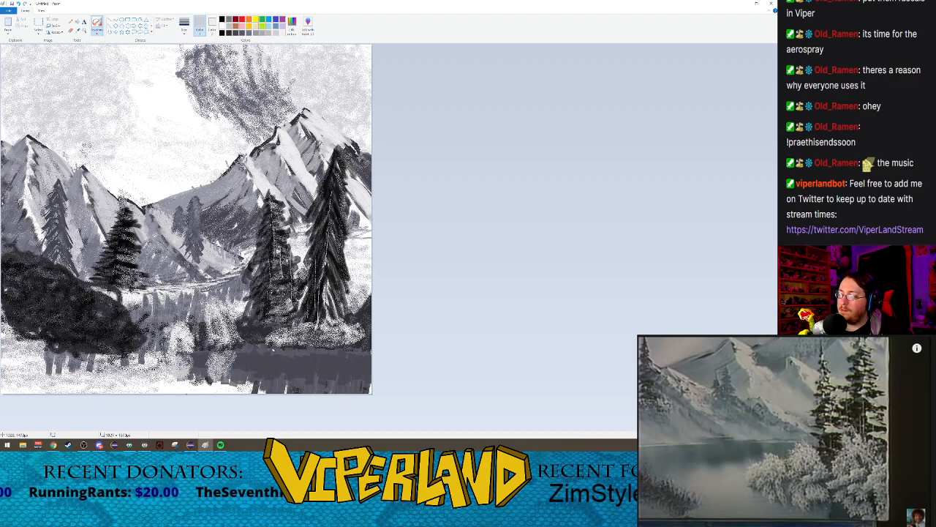
{"action": "mouse_move", "coordinate": [272, 350]}
{"action": "left_mouse_down"}
{"action": "mouse_move", "coordinate": [338, 356]}
{"action": "mouse_move", "coordinate": [338, 370]}
{"action": "mouse_move", "coordinate": [272, 366]}
{"action": "left_mouse_up"}
{"action": "mouse_move", "coordinate": [348, 365]}
{"action": "left_mouse_down"}
{"action": "mouse_move", "coordinate": [285, 361]}
{"action": "mouse_move", "coordinate": [340, 373]}
{"action": "mouse_move", "coordinate": [288, 357]}
{"action": "mouse_move", "coordinate": [316, 367]}
{"action": "left_mouse_up"}
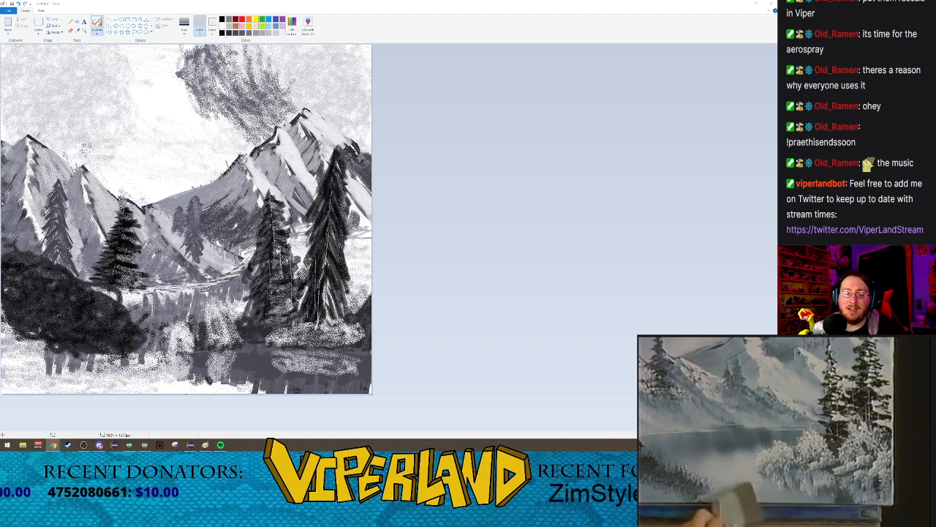
Step: Spray mid-grey Airbrush texture at the largest size across the water along the canvas bottom to soften the vertical reflection strokes
{"action": "left_click", "coordinate": [804, 411]}
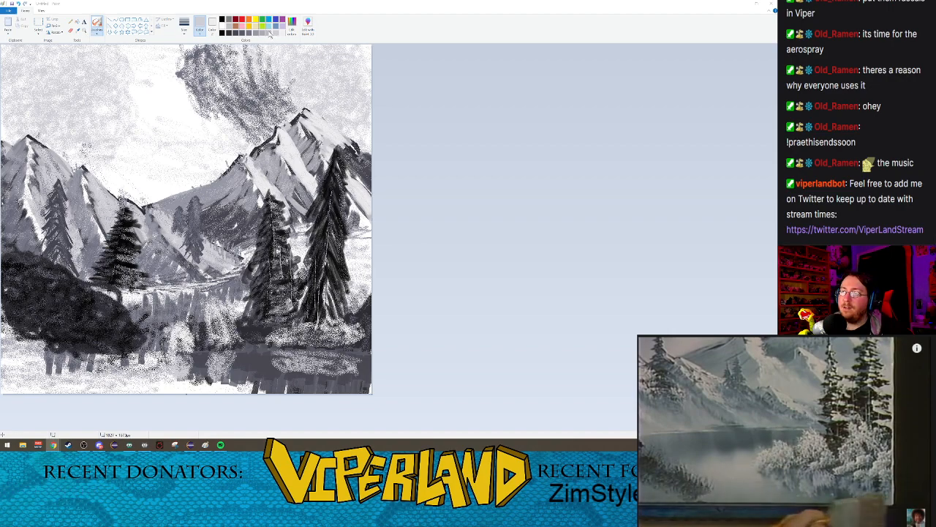
{"action": "left_click", "coordinate": [256, 34]}
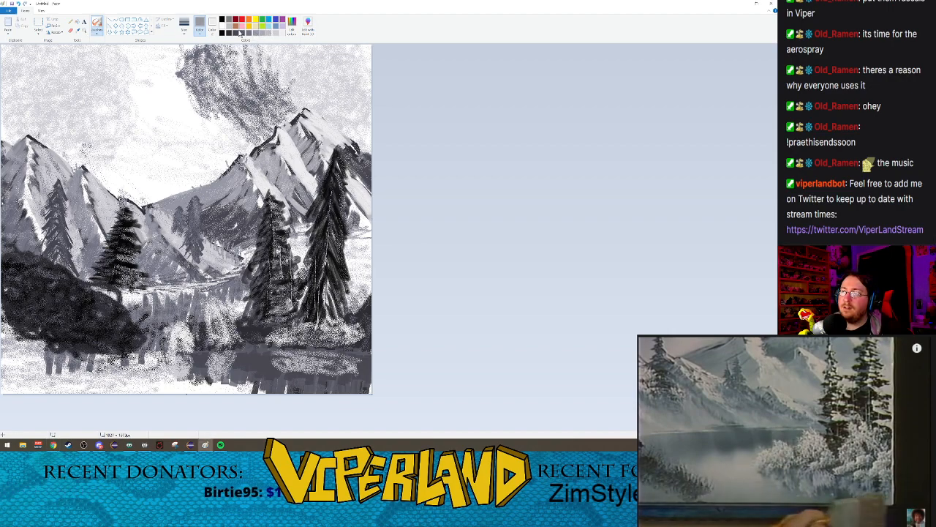
{"action": "left_click", "coordinate": [97, 33]}
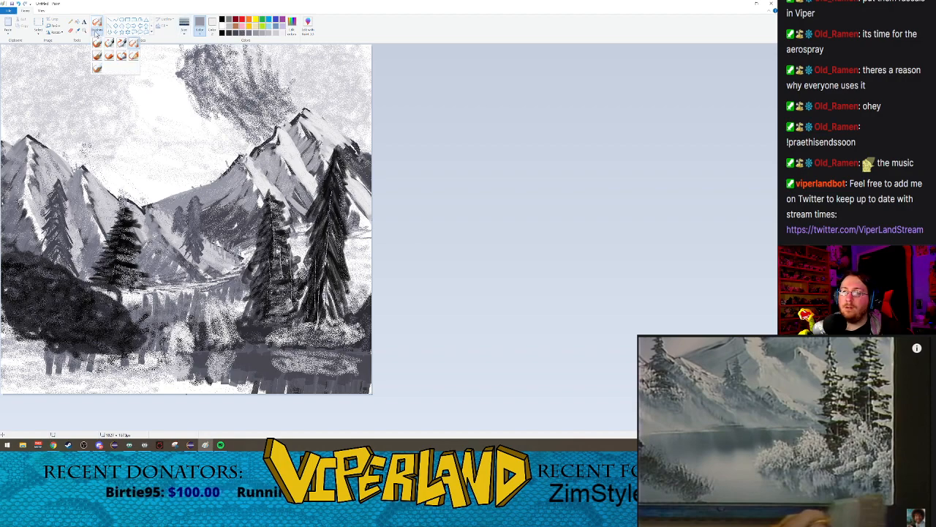
{"action": "left_click", "coordinate": [133, 44]}
{"action": "left_click", "coordinate": [184, 24]}
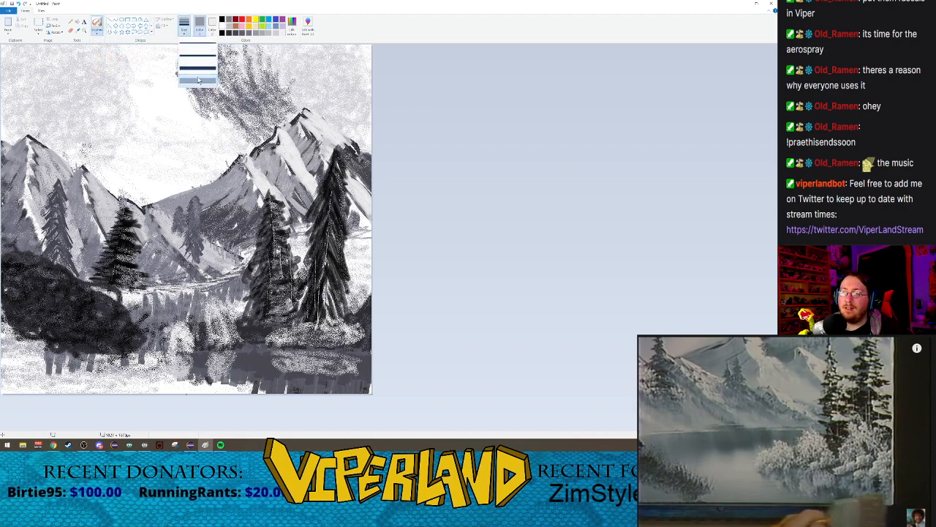
{"action": "left_click", "coordinate": [198, 78]}
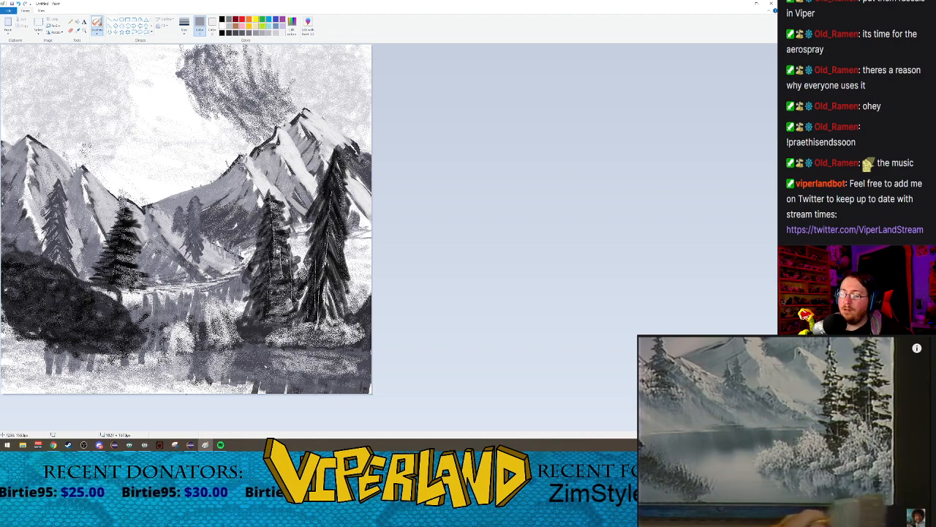
{"action": "mouse_move", "coordinate": [66, 348]}
{"action": "left_mouse_down"}
{"action": "mouse_move", "coordinate": [61, 385]}
{"action": "mouse_move", "coordinate": [38, 390]}
{"action": "left_mouse_up"}
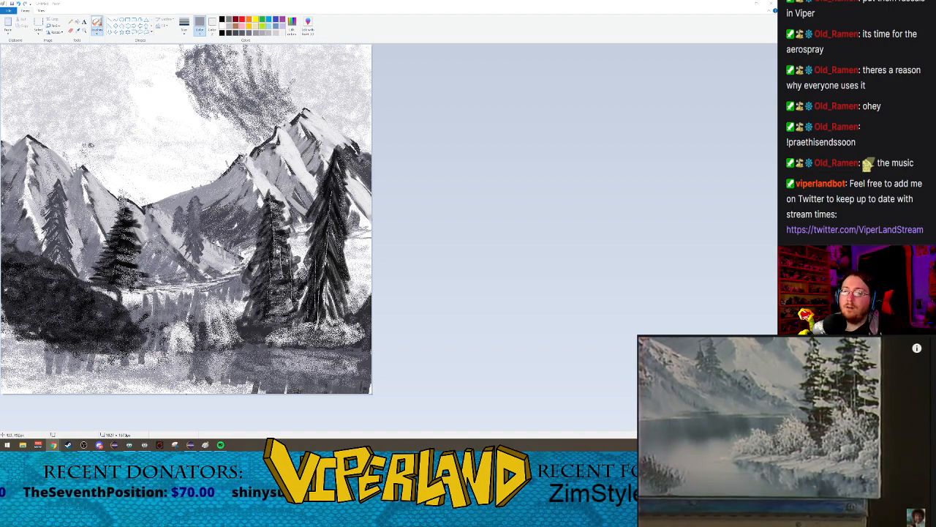
Step: Paint a near-white snowy shoreline beneath the foreground trees and bushes using short slanted Oil brush strokes at the largest size
{"action": "left_click", "coordinate": [97, 33]}
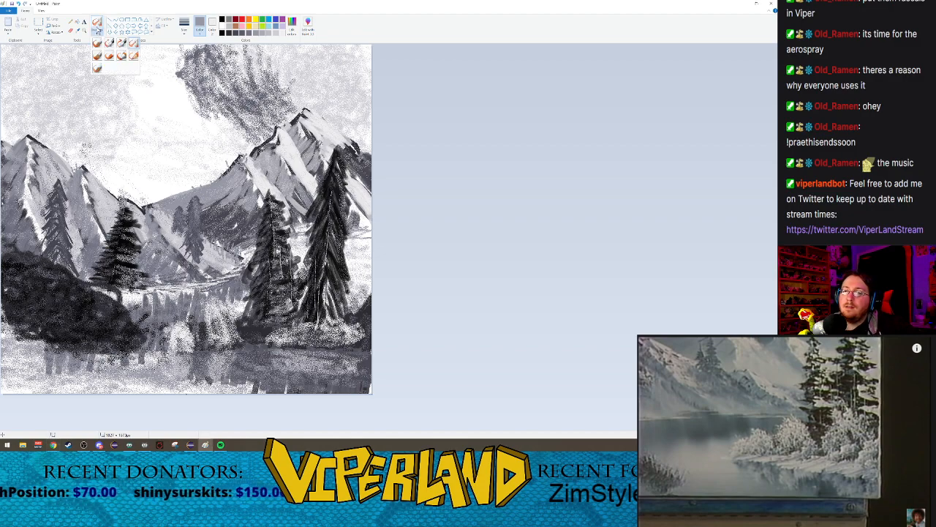
{"action": "left_click", "coordinate": [95, 59]}
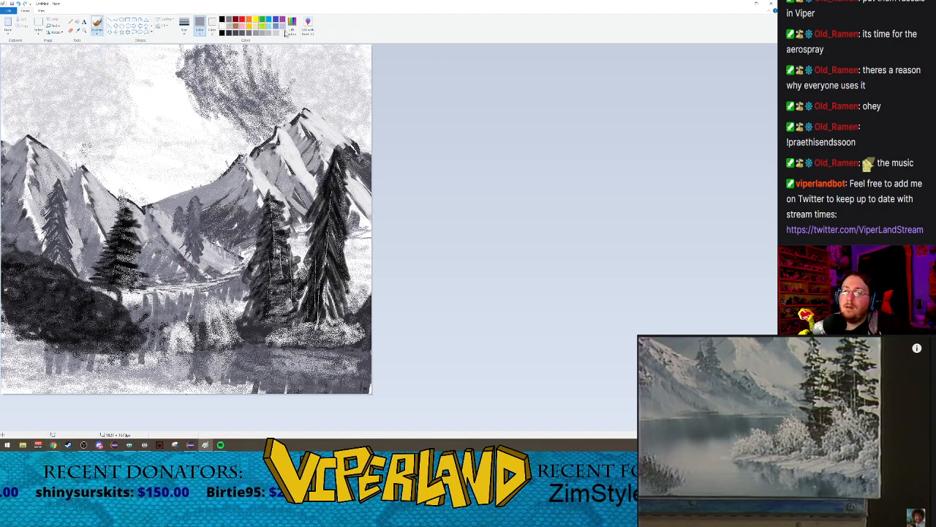
{"action": "left_click", "coordinate": [188, 32]}
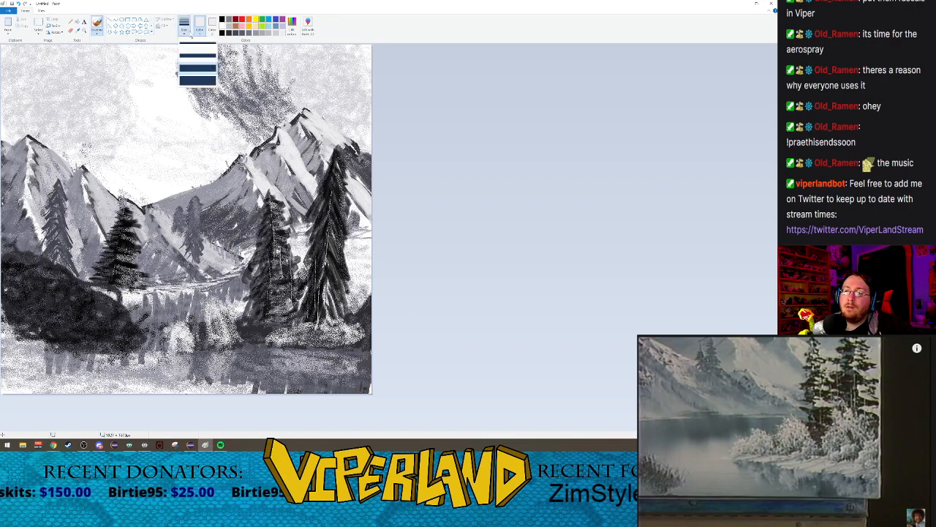
{"action": "left_click", "coordinate": [197, 78]}
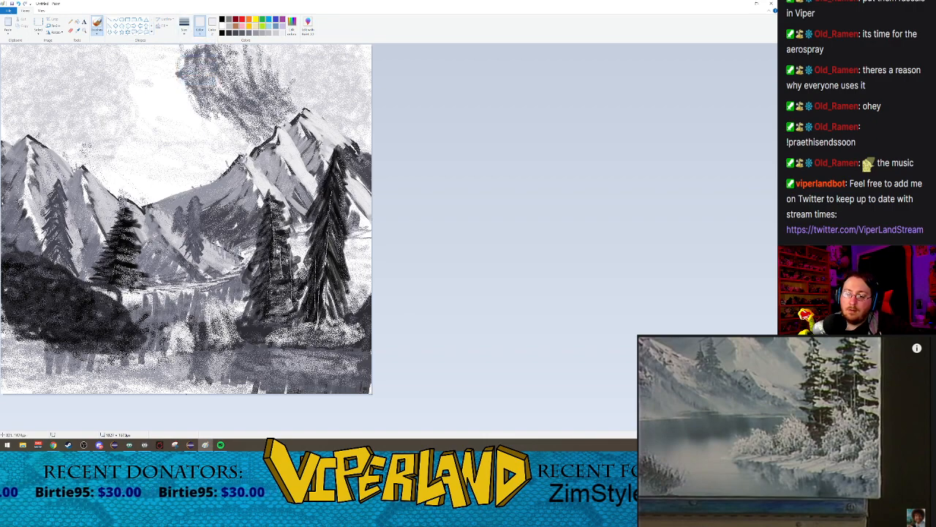
{"action": "mouse_move", "coordinate": [172, 354]}
{"action": "left_mouse_down"}
{"action": "mouse_move", "coordinate": [158, 368]}
{"action": "mouse_move", "coordinate": [172, 363]}
{"action": "left_mouse_up"}
{"action": "mouse_move", "coordinate": [189, 353]}
{"action": "left_mouse_down"}
{"action": "mouse_move", "coordinate": [170, 372]}
{"action": "mouse_move", "coordinate": [197, 366]}
{"action": "left_mouse_up"}
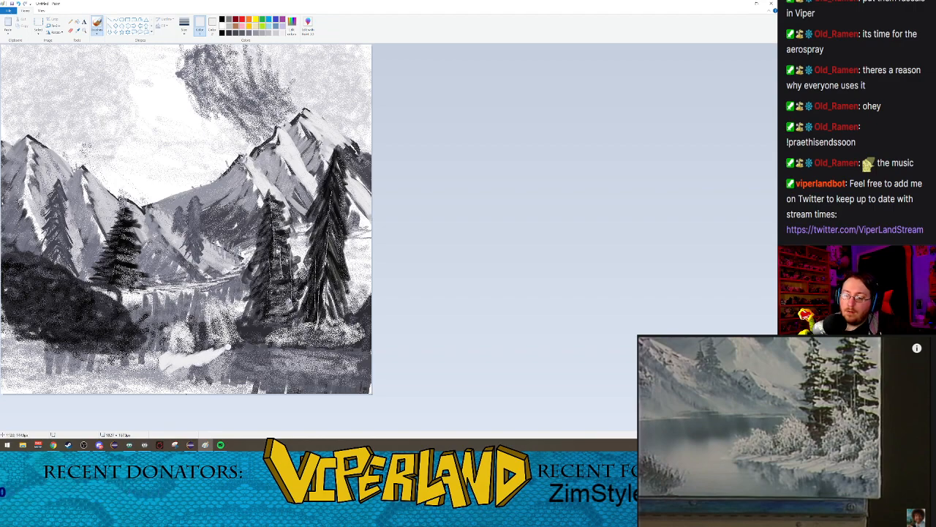
{"action": "mouse_move", "coordinate": [238, 344]}
{"action": "left_mouse_down"}
{"action": "mouse_move", "coordinate": [208, 364]}
{"action": "mouse_move", "coordinate": [228, 355]}
{"action": "left_mouse_up"}
{"action": "left_click_drag", "start_coordinate": [240, 346], "coordinate": [214, 367]}
{"action": "mouse_move", "coordinate": [249, 342]}
{"action": "left_mouse_down"}
{"action": "mouse_move", "coordinate": [223, 364]}
{"action": "mouse_move", "coordinate": [256, 351]}
{"action": "mouse_move", "coordinate": [297, 351]}
{"action": "mouse_move", "coordinate": [290, 357]}
{"action": "left_mouse_up"}
{"action": "mouse_move", "coordinate": [341, 344]}
{"action": "left_mouse_down"}
{"action": "mouse_move", "coordinate": [292, 357]}
{"action": "mouse_move", "coordinate": [359, 351]}
{"action": "mouse_move", "coordinate": [326, 355]}
{"action": "left_mouse_up"}
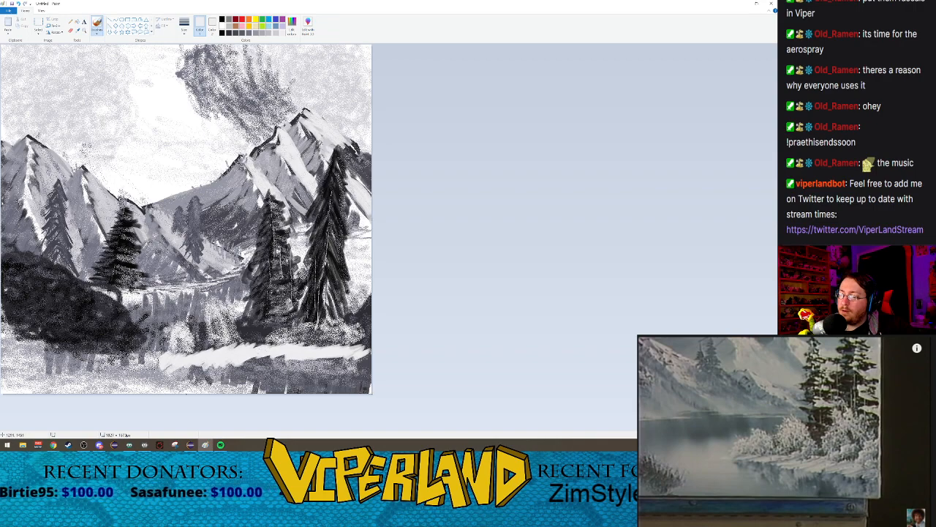
{"action": "mouse_move", "coordinate": [242, 365]}
{"action": "left_mouse_down"}
{"action": "mouse_move", "coordinate": [269, 355]}
{"action": "mouse_move", "coordinate": [234, 366]}
{"action": "left_mouse_up"}
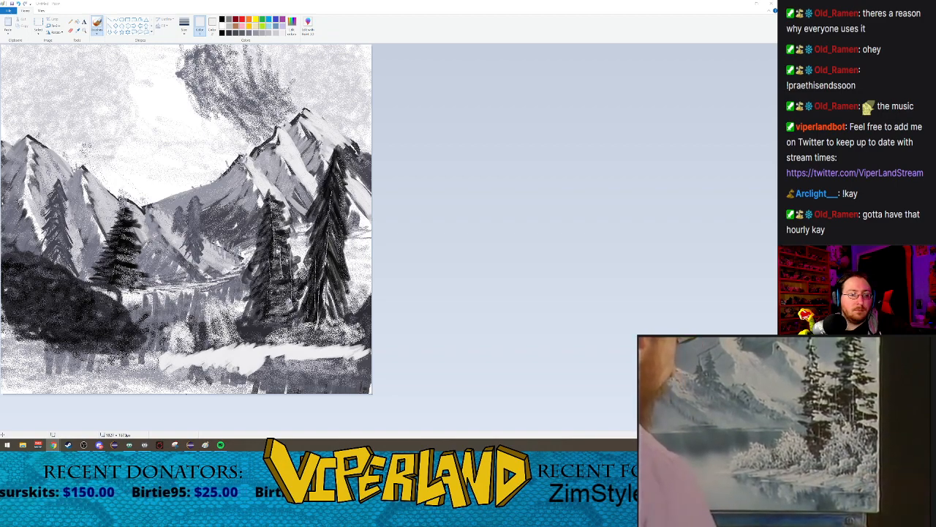
Step: Pause the reference video and set up the standard Brush at its second-largest size
{"action": "left_click", "coordinate": [755, 456]}
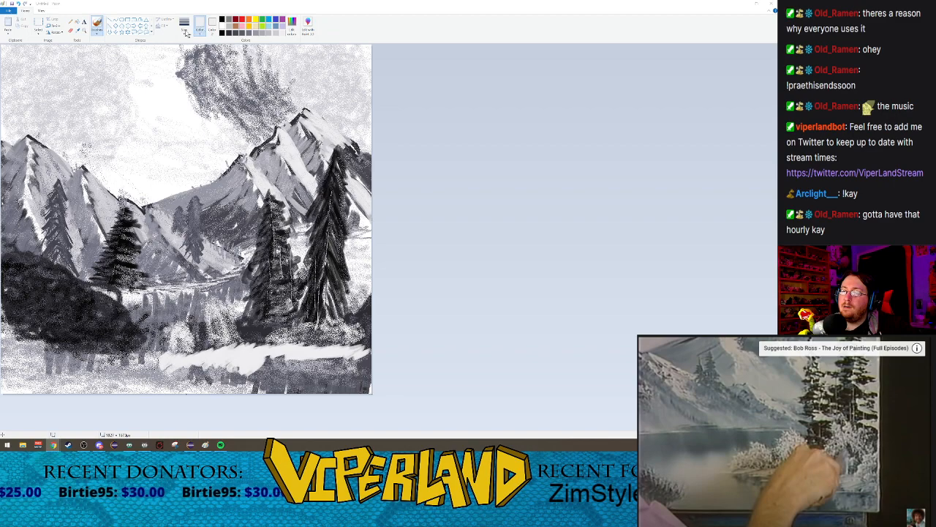
{"action": "left_click", "coordinate": [96, 33]}
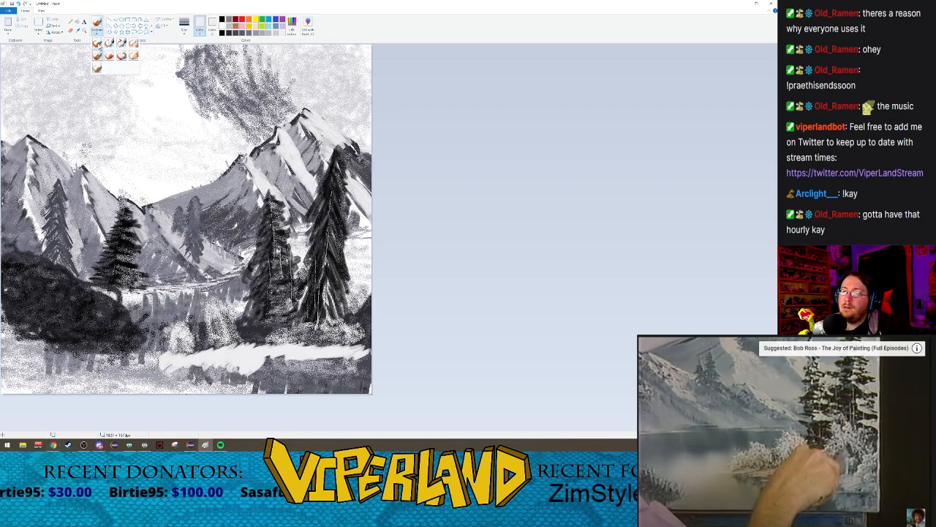
{"action": "left_click", "coordinate": [98, 44]}
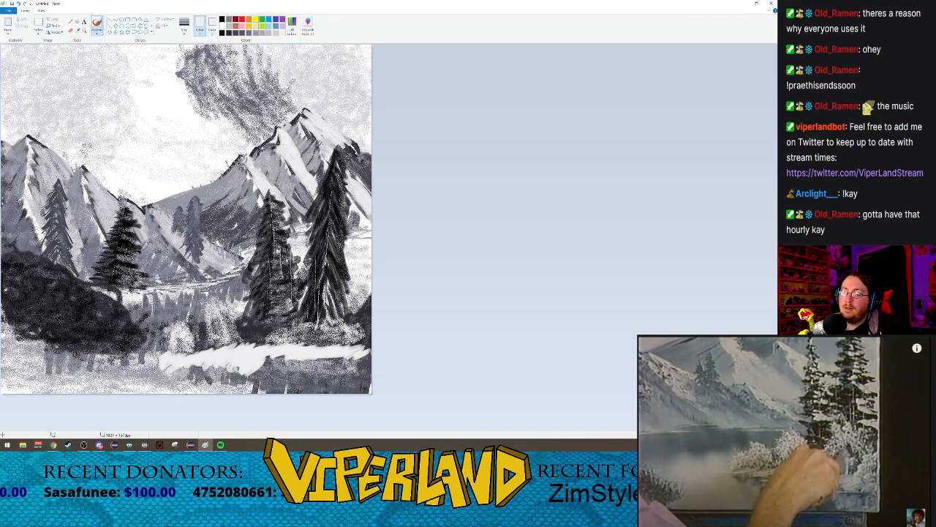
{"action": "left_click", "coordinate": [184, 28]}
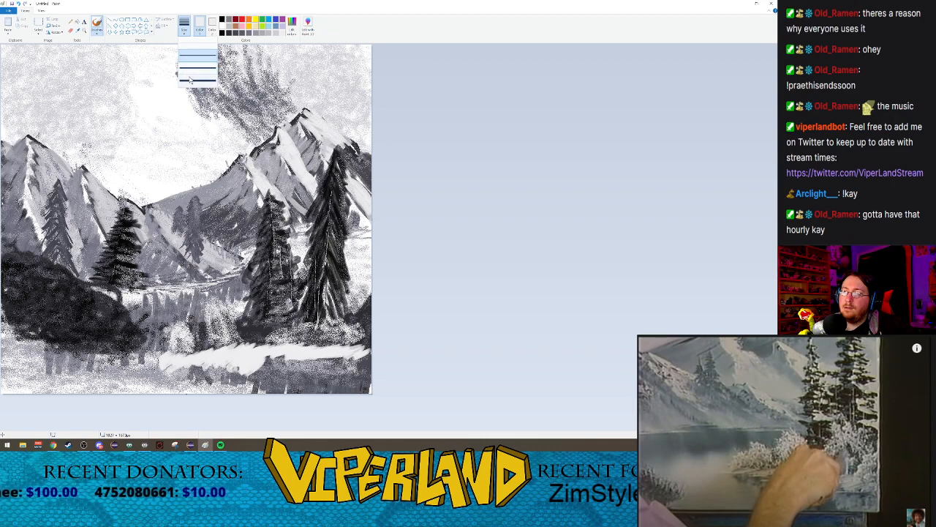
{"action": "left_click", "coordinate": [194, 81]}
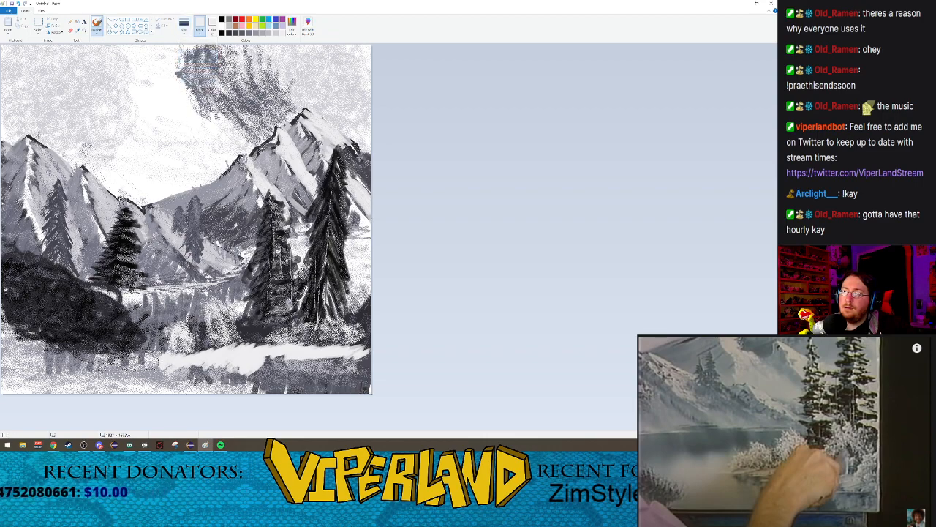
{"action": "left_click", "coordinate": [185, 30]}
{"action": "left_click", "coordinate": [193, 69]}
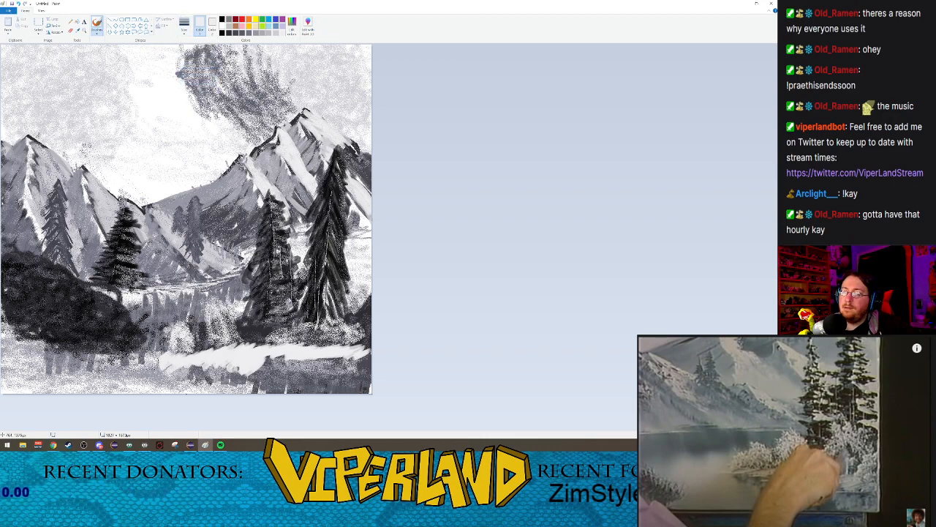
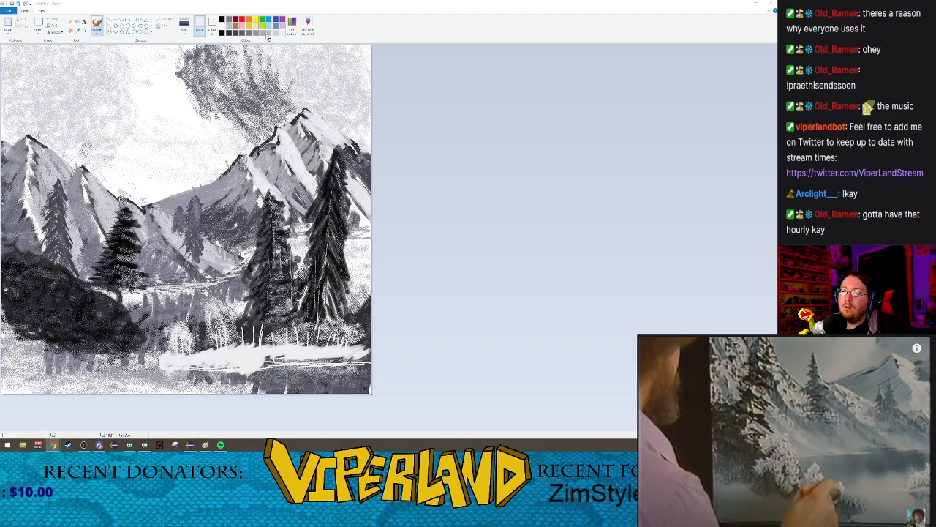
Step: Spray light-grey Airbrush texture at the largest size over the snowy foreground shoreline to soften its upper edge
{"action": "left_click", "coordinate": [96, 33]}
{"action": "left_click", "coordinate": [131, 42]}
{"action": "left_click", "coordinate": [185, 33]}
{"action": "left_click", "coordinate": [194, 82]}
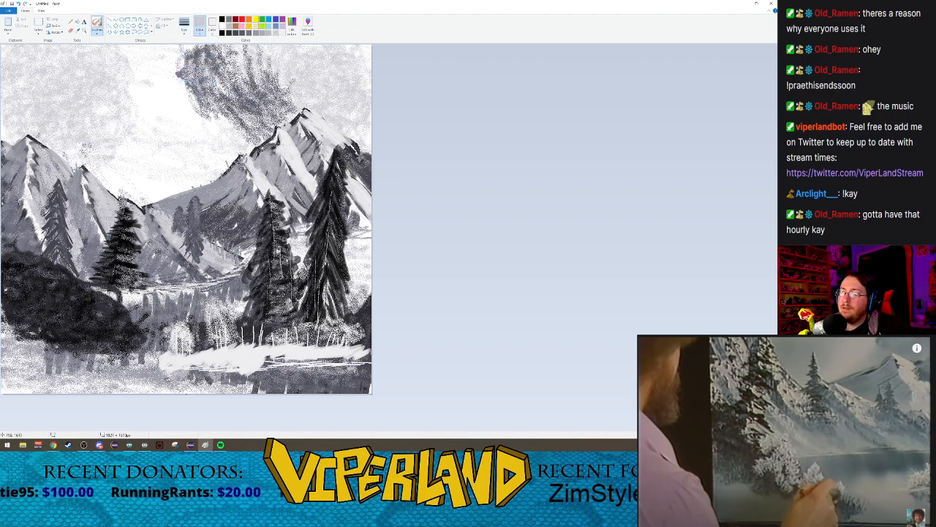
{"action": "mouse_move", "coordinate": [193, 346]}
{"action": "left_mouse_down"}
{"action": "mouse_move", "coordinate": [202, 341]}
{"action": "mouse_move", "coordinate": [172, 335]}
{"action": "mouse_move", "coordinate": [366, 340]}
{"action": "left_mouse_up"}
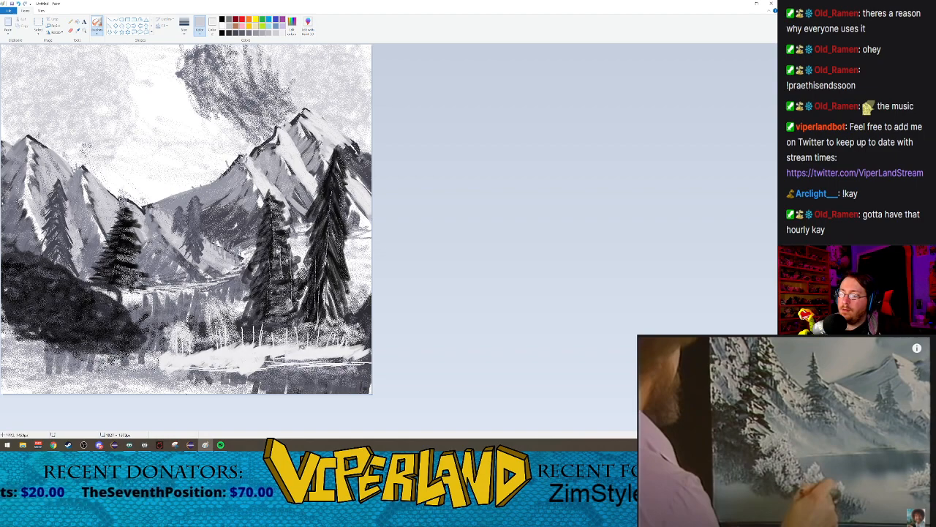
{"action": "mouse_move", "coordinate": [237, 348]}
{"action": "left_mouse_down"}
{"action": "mouse_move", "coordinate": [213, 345]}
{"action": "mouse_move", "coordinate": [183, 360]}
{"action": "left_mouse_up"}
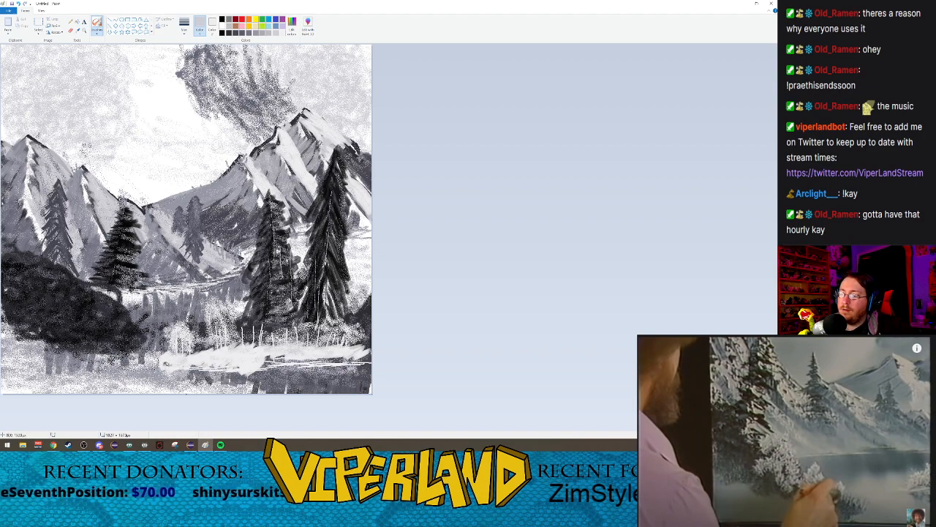
{"action": "mouse_move", "coordinate": [256, 350]}
{"action": "left_mouse_down"}
{"action": "mouse_move", "coordinate": [222, 360]}
{"action": "mouse_move", "coordinate": [274, 346]}
{"action": "mouse_move", "coordinate": [369, 354]}
{"action": "mouse_move", "coordinate": [247, 337]}
{"action": "mouse_move", "coordinate": [185, 349]}
{"action": "mouse_move", "coordinate": [209, 348]}
{"action": "left_mouse_up"}
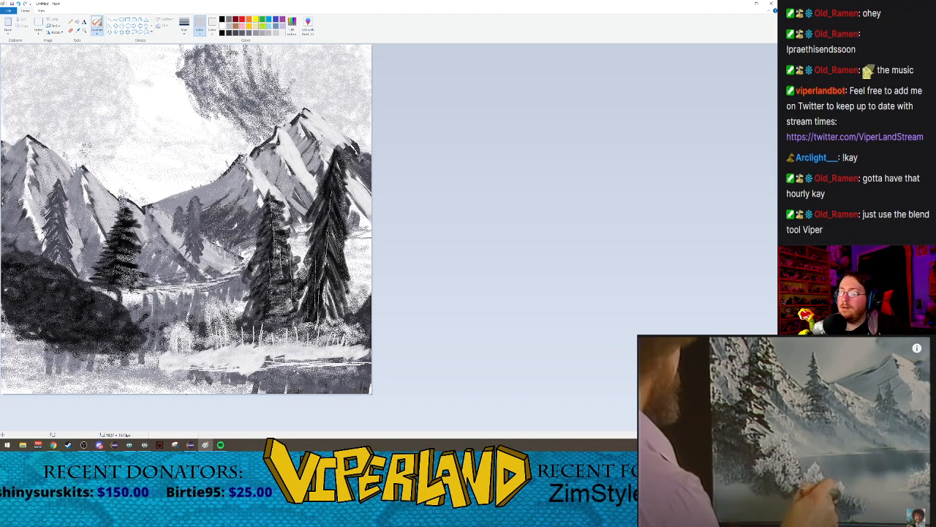
Step: Spray near-white snow onto the bushes along the foreground bank, from the lone bush to beneath the large evergreens
{"action": "left_click", "coordinate": [283, 34]}
{"action": "mouse_move", "coordinate": [184, 342]}
{"action": "left_mouse_down"}
{"action": "mouse_move", "coordinate": [183, 350]}
{"action": "mouse_move", "coordinate": [179, 335]}
{"action": "mouse_move", "coordinate": [179, 355]}
{"action": "mouse_move", "coordinate": [221, 324]}
{"action": "mouse_move", "coordinate": [223, 334]}
{"action": "mouse_move", "coordinate": [211, 320]}
{"action": "left_mouse_up"}
{"action": "mouse_move", "coordinate": [288, 332]}
{"action": "left_mouse_down"}
{"action": "mouse_move", "coordinate": [326, 329]}
{"action": "mouse_move", "coordinate": [319, 346]}
{"action": "mouse_move", "coordinate": [342, 326]}
{"action": "mouse_move", "coordinate": [356, 334]}
{"action": "left_mouse_up"}
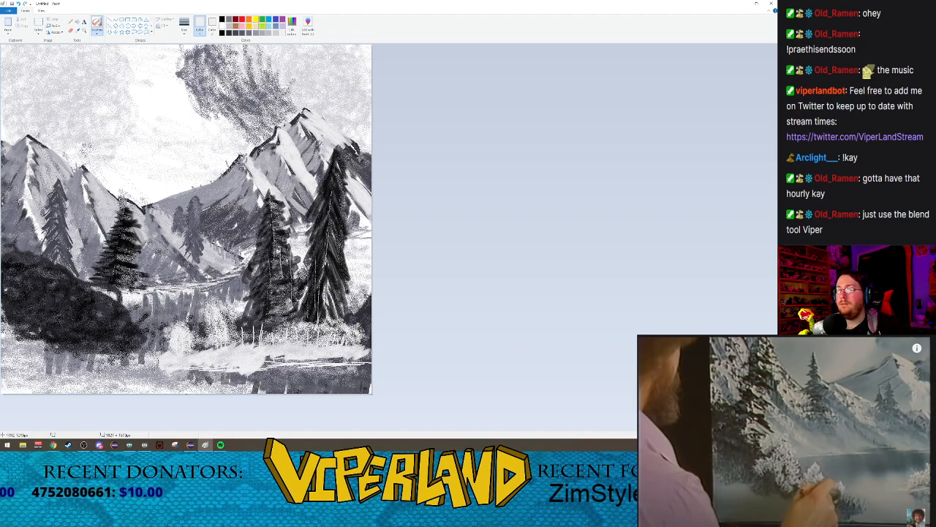
Step: Try a mid-grey spray at the base of the foreground evergreens and undo it
{"action": "left_click", "coordinate": [254, 33]}
{"action": "left_click_drag", "start_coordinate": [245, 334], "coordinate": [265, 319]}
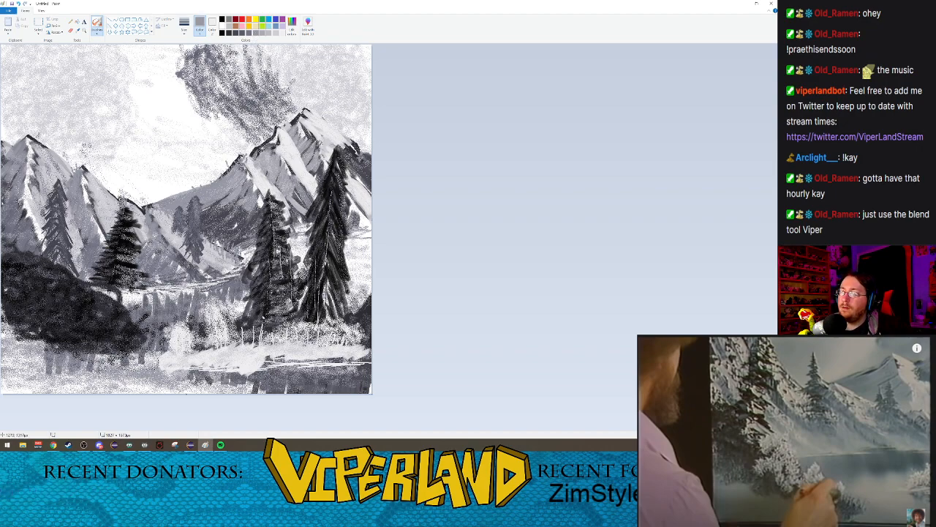
{"action": "key", "text": "ctrl+z"}
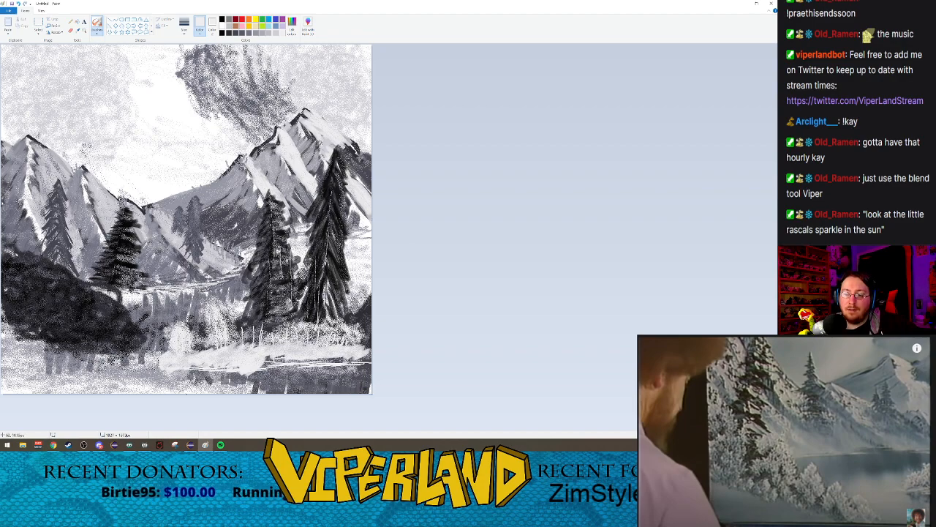
Step: Spray near-white snowy foliage over the dark bushes of the left bank and down to the water's edge
{"action": "mouse_move", "coordinate": [10, 238]}
{"action": "left_mouse_down"}
{"action": "mouse_move", "coordinate": [7, 288]}
{"action": "mouse_move", "coordinate": [40, 257]}
{"action": "mouse_move", "coordinate": [33, 272]}
{"action": "mouse_move", "coordinate": [55, 273]}
{"action": "mouse_move", "coordinate": [29, 285]}
{"action": "mouse_move", "coordinate": [45, 280]}
{"action": "mouse_move", "coordinate": [26, 318]}
{"action": "mouse_move", "coordinate": [42, 307]}
{"action": "mouse_move", "coordinate": [26, 322]}
{"action": "mouse_move", "coordinate": [79, 289]}
{"action": "mouse_move", "coordinate": [63, 292]}
{"action": "mouse_move", "coordinate": [77, 302]}
{"action": "mouse_move", "coordinate": [50, 328]}
{"action": "mouse_move", "coordinate": [65, 314]}
{"action": "mouse_move", "coordinate": [64, 332]}
{"action": "mouse_move", "coordinate": [81, 328]}
{"action": "mouse_move", "coordinate": [76, 338]}
{"action": "mouse_move", "coordinate": [99, 308]}
{"action": "mouse_move", "coordinate": [118, 324]}
{"action": "mouse_move", "coordinate": [103, 325]}
{"action": "mouse_move", "coordinate": [112, 333]}
{"action": "left_mouse_up"}
{"action": "mouse_move", "coordinate": [95, 300]}
{"action": "left_mouse_down"}
{"action": "mouse_move", "coordinate": [112, 315]}
{"action": "mouse_move", "coordinate": [95, 319]}
{"action": "mouse_move", "coordinate": [103, 333]}
{"action": "mouse_move", "coordinate": [117, 307]}
{"action": "mouse_move", "coordinate": [110, 330]}
{"action": "mouse_move", "coordinate": [145, 346]}
{"action": "mouse_move", "coordinate": [130, 350]}
{"action": "mouse_move", "coordinate": [141, 344]}
{"action": "mouse_move", "coordinate": [147, 370]}
{"action": "mouse_move", "coordinate": [133, 350]}
{"action": "mouse_move", "coordinate": [128, 365]}
{"action": "mouse_move", "coordinate": [158, 388]}
{"action": "mouse_move", "coordinate": [142, 364]}
{"action": "left_mouse_up"}
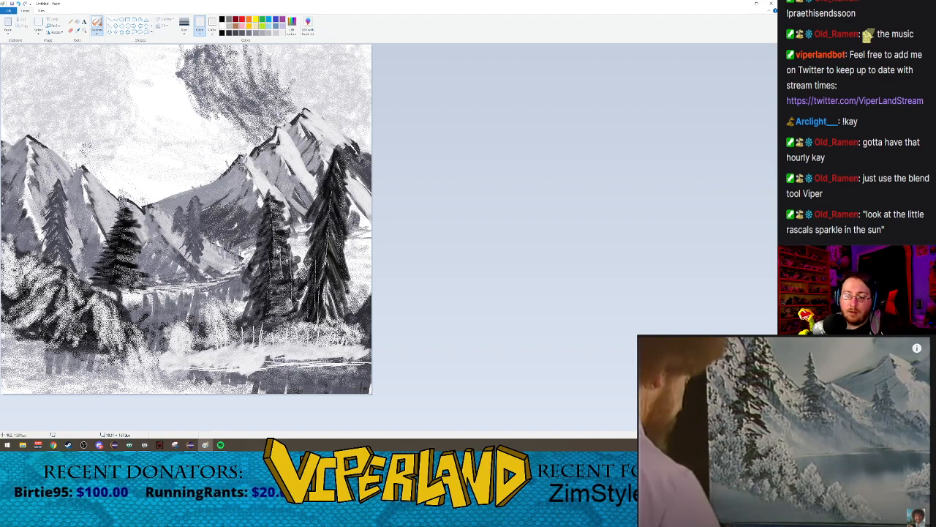
{"action": "mouse_move", "coordinate": [75, 344]}
{"action": "left_mouse_down"}
{"action": "mouse_move", "coordinate": [99, 345]}
{"action": "mouse_move", "coordinate": [122, 363]}
{"action": "mouse_move", "coordinate": [33, 321]}
{"action": "mouse_move", "coordinate": [63, 344]}
{"action": "mouse_move", "coordinate": [120, 359]}
{"action": "mouse_move", "coordinate": [101, 340]}
{"action": "mouse_move", "coordinate": [82, 348]}
{"action": "mouse_move", "coordinate": [20, 315]}
{"action": "mouse_move", "coordinate": [70, 348]}
{"action": "left_mouse_up"}
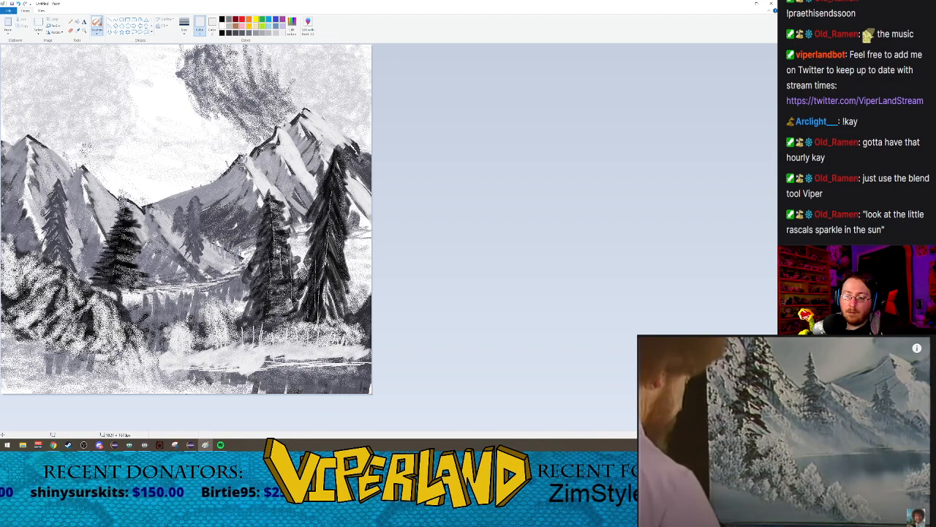
{"action": "mouse_move", "coordinate": [122, 335]}
{"action": "left_mouse_down"}
{"action": "mouse_move", "coordinate": [108, 314]}
{"action": "mouse_move", "coordinate": [94, 325]}
{"action": "mouse_move", "coordinate": [74, 289]}
{"action": "mouse_move", "coordinate": [12, 296]}
{"action": "left_mouse_up"}
Step: Continue the reference video and change the brush type, setting it to the second-largest size
{"action": "left_click", "coordinate": [785, 505]}
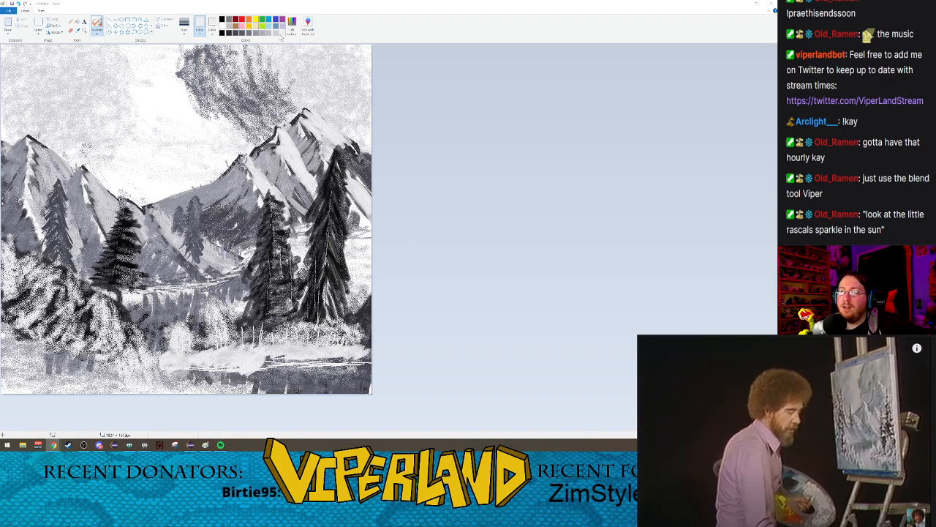
{"action": "left_click", "coordinate": [97, 31]}
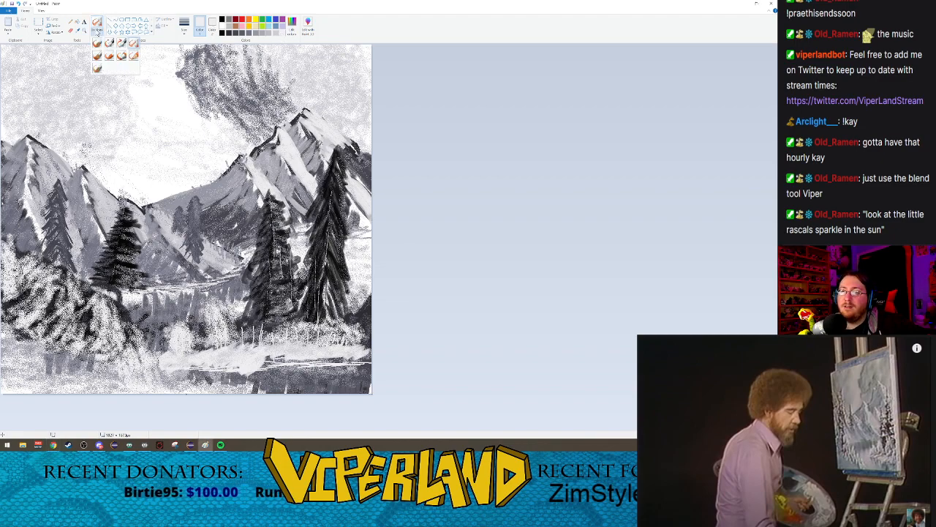
{"action": "left_click", "coordinate": [98, 57]}
{"action": "left_click", "coordinate": [97, 31]}
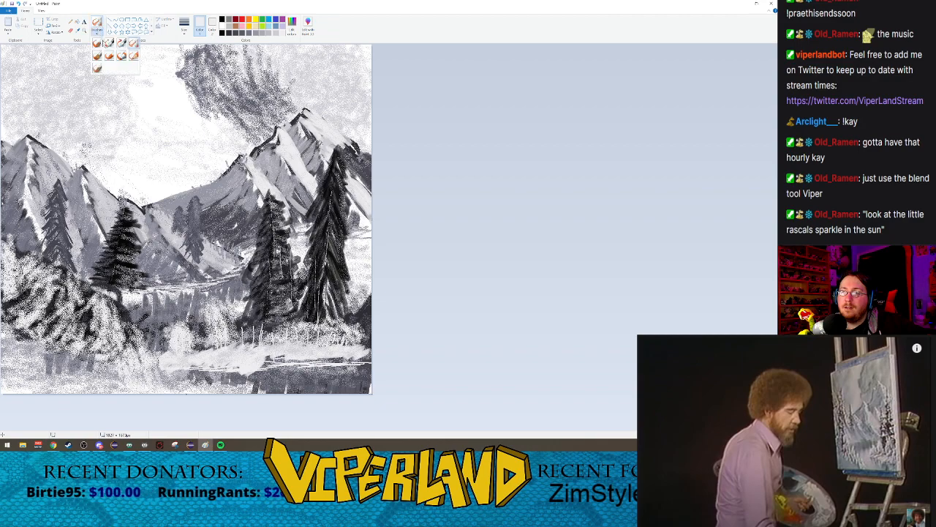
{"action": "left_click", "coordinate": [135, 57]}
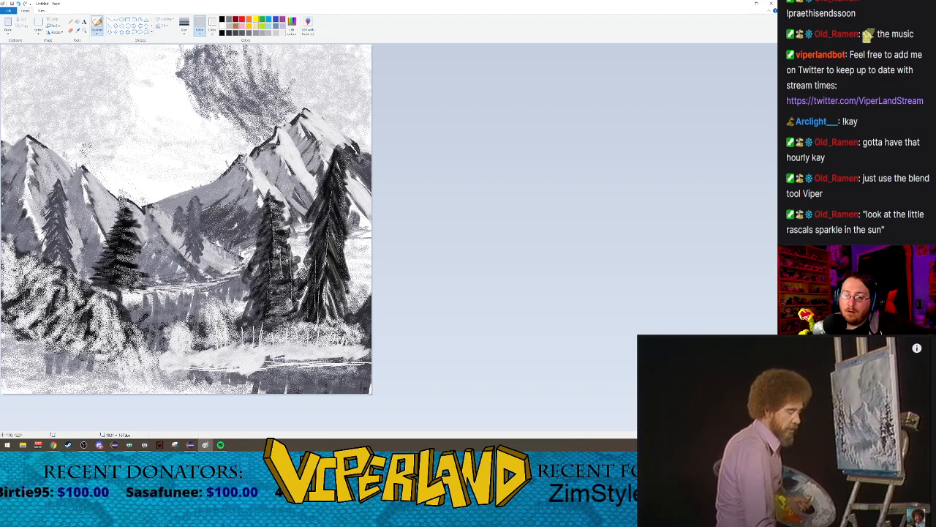
{"action": "left_click", "coordinate": [184, 29]}
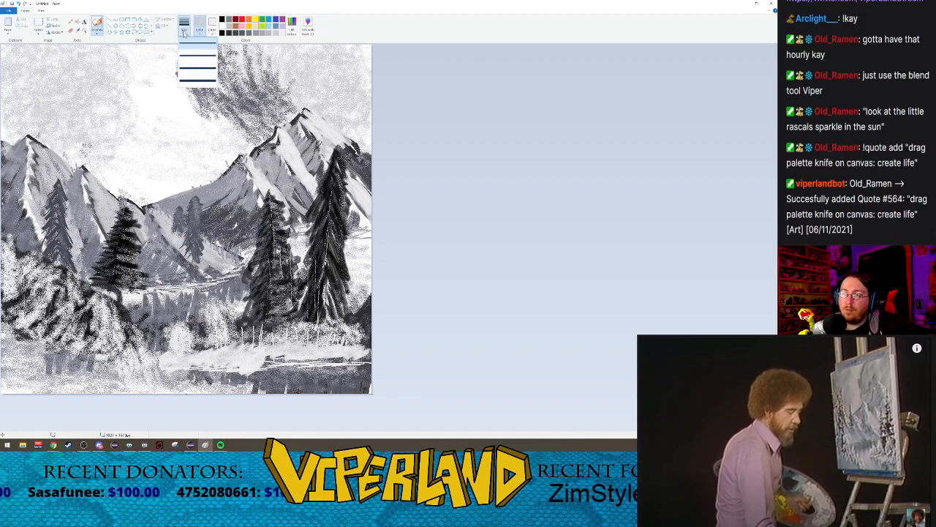
{"action": "left_click", "coordinate": [198, 69]}
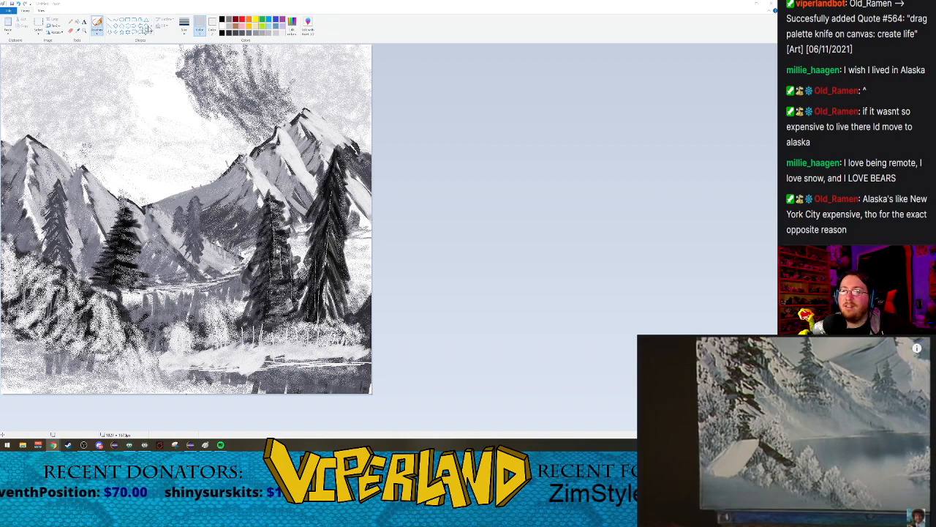
Step: Try a dark-grey slanted cabin roof edge among the left bank's snowy bushes with a Calligraphy brush at the largest size
{"action": "left_click", "coordinate": [98, 34]}
{"action": "left_click", "coordinate": [122, 45]}
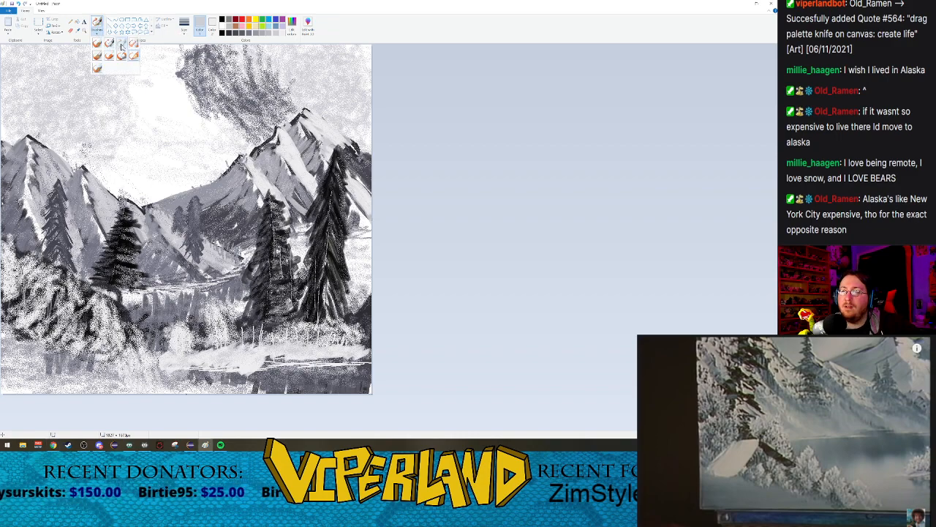
{"action": "left_click", "coordinate": [184, 28]}
{"action": "left_click", "coordinate": [178, 73]}
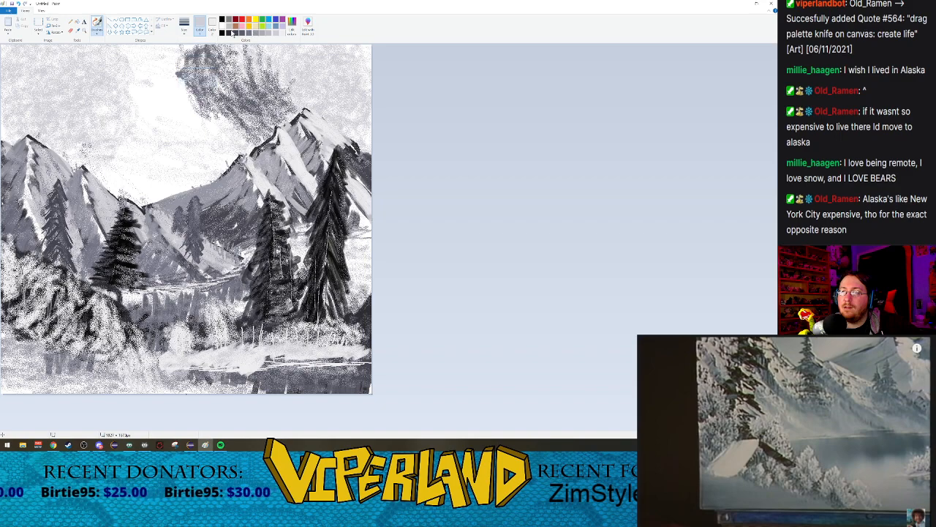
{"action": "left_click", "coordinate": [231, 33]}
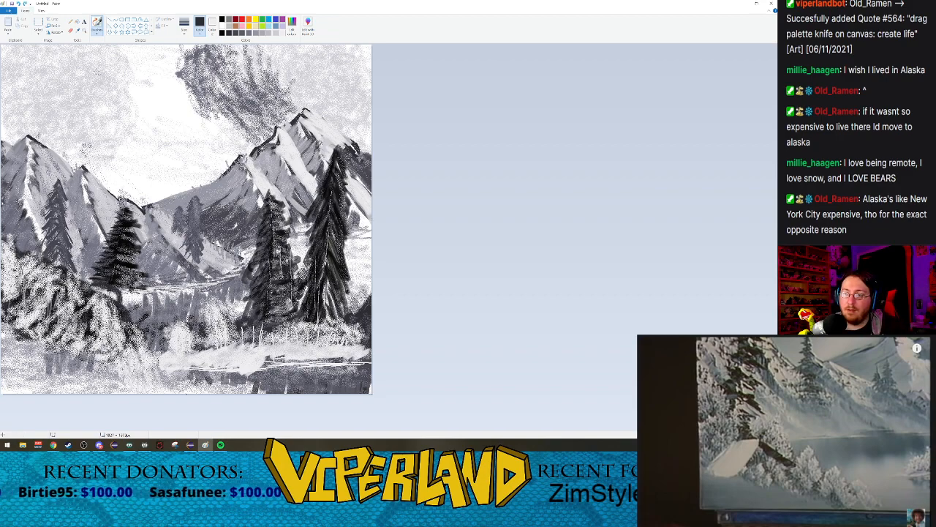
{"action": "left_click", "coordinate": [97, 32]}
{"action": "left_click", "coordinate": [109, 44]}
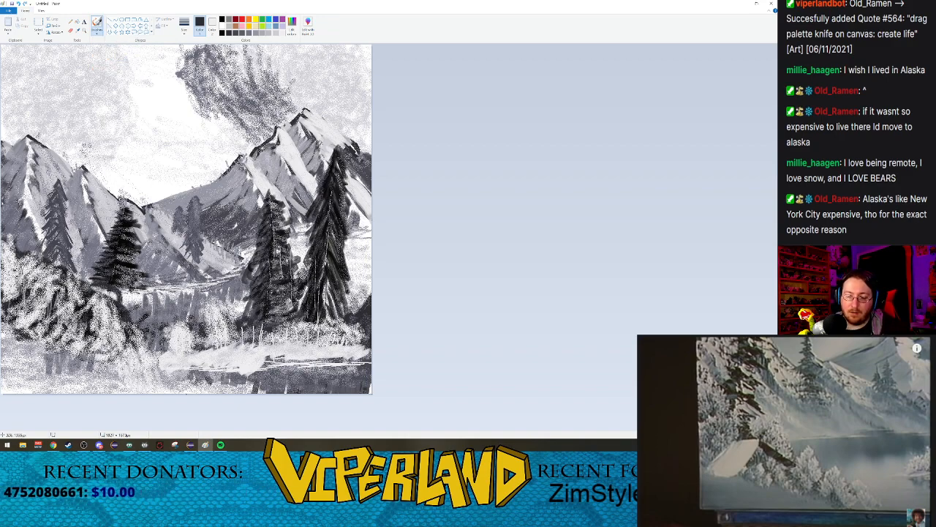
{"action": "left_click_drag", "start_coordinate": [60, 313], "coordinate": [110, 351]}
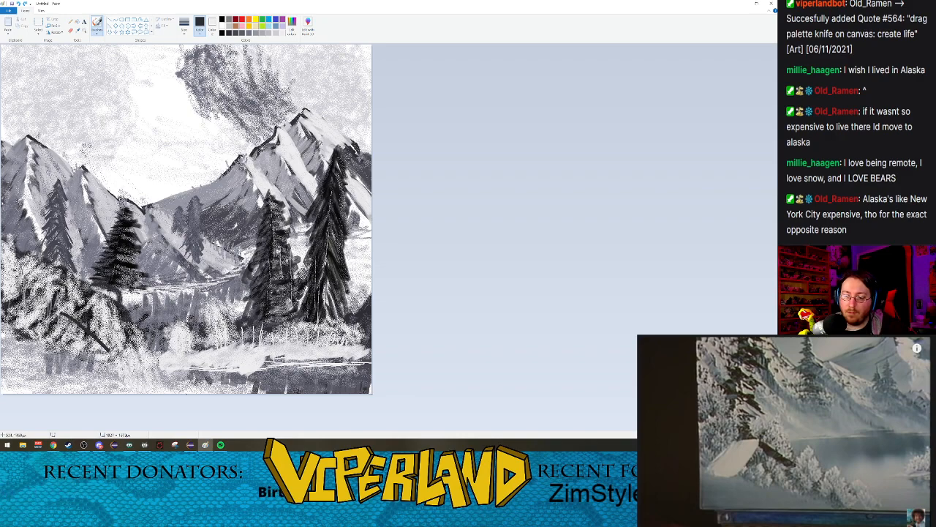
{"action": "key", "text": "ctrl+z"}
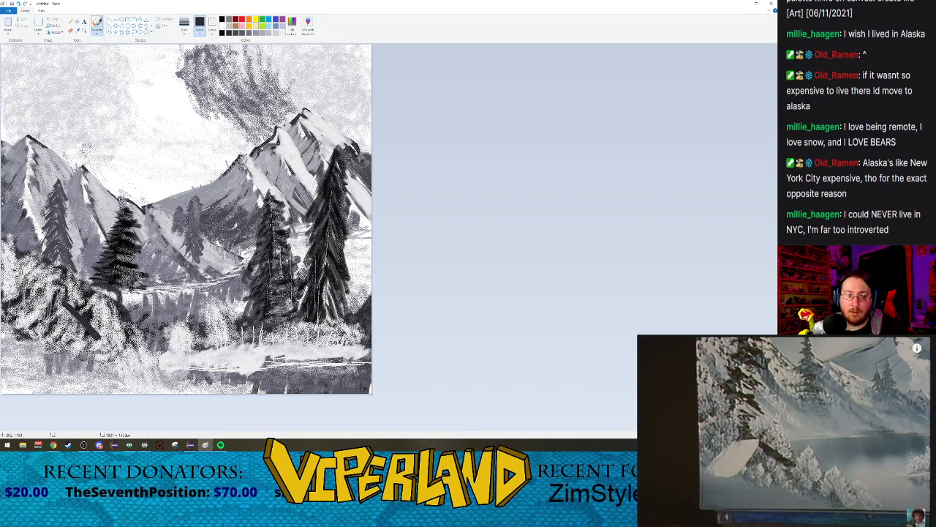
{"action": "left_click_drag", "start_coordinate": [65, 309], "coordinate": [81, 328]}
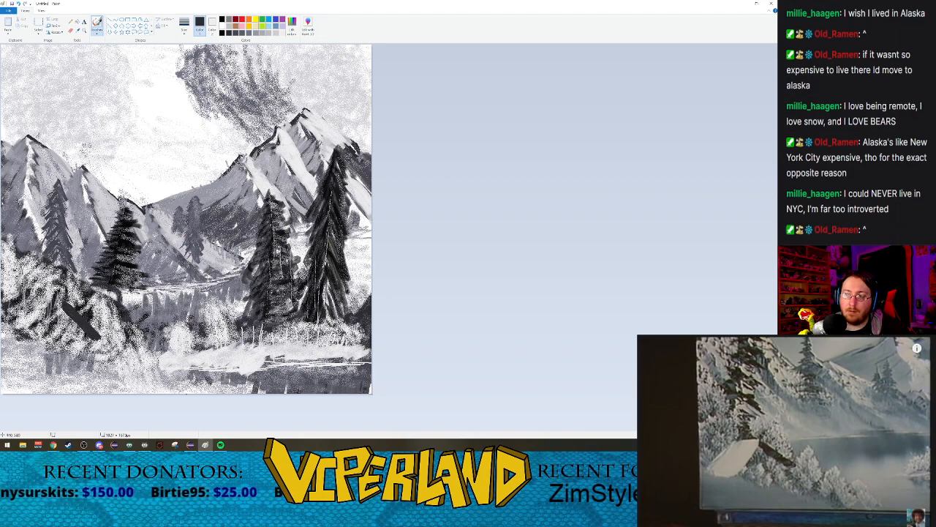
Step: Paint a near-white roof slope with a Calligraphy brush, running down-left from the peak of the dark roof edge
{"action": "left_click", "coordinate": [97, 31]}
{"action": "left_click", "coordinate": [110, 43]}
{"action": "left_click", "coordinate": [282, 33]}
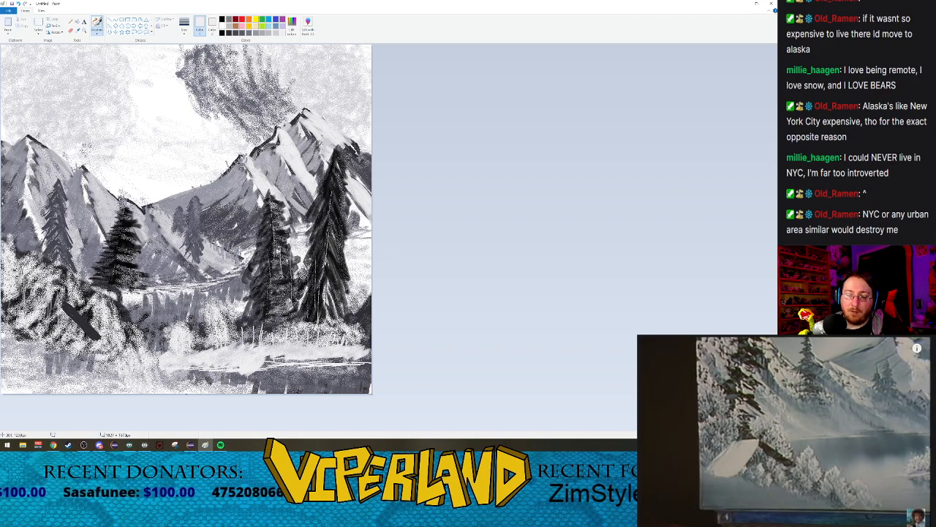
{"action": "left_click_drag", "start_coordinate": [64, 300], "coordinate": [23, 348]}
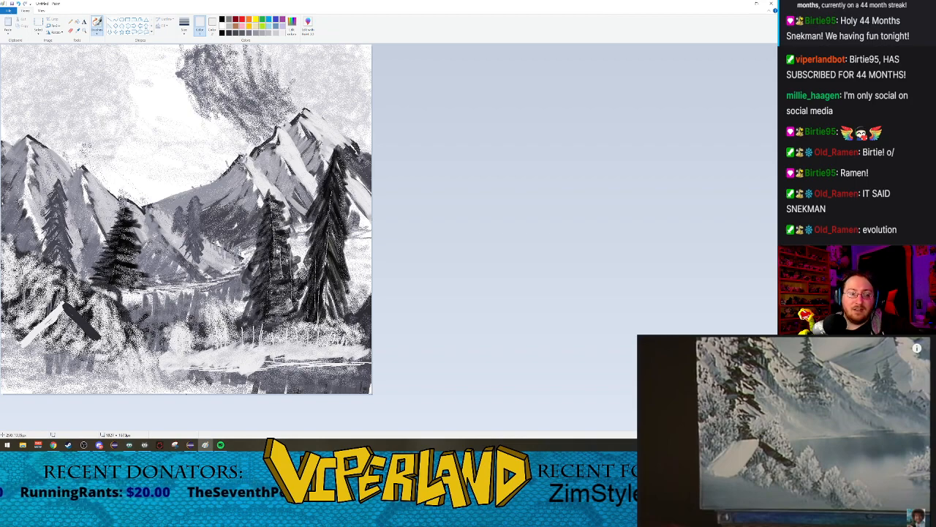
Step: Undo the near-white and dark-grey cabin roof strokes on the left bank
{"action": "key", "text": "ctrl+z"}
{"action": "key", "text": "ctrl+z"}
{"action": "key", "text": "ctrl+z"}
{"action": "key", "text": "ctrl+z"}
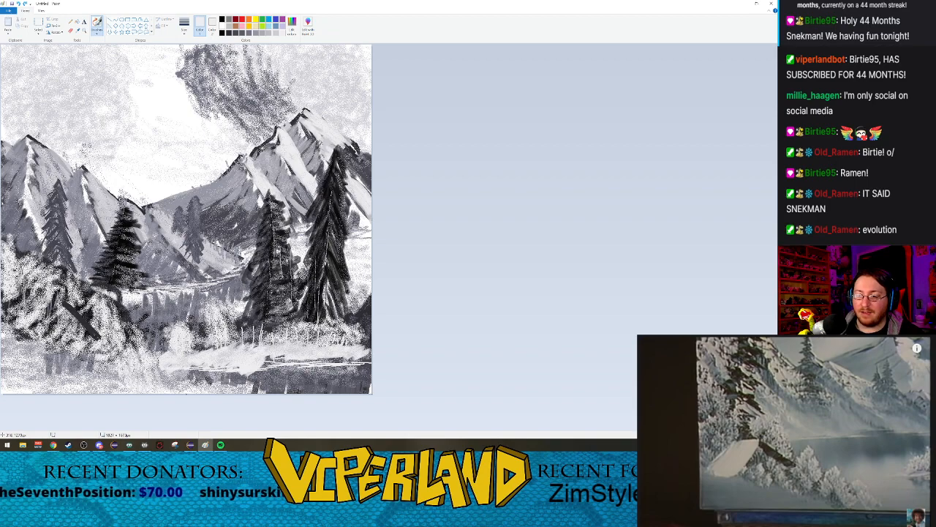
Step: Try black strokes with different brush types for the cabin roof among the left bank's bushes
{"action": "left_click", "coordinate": [98, 32]}
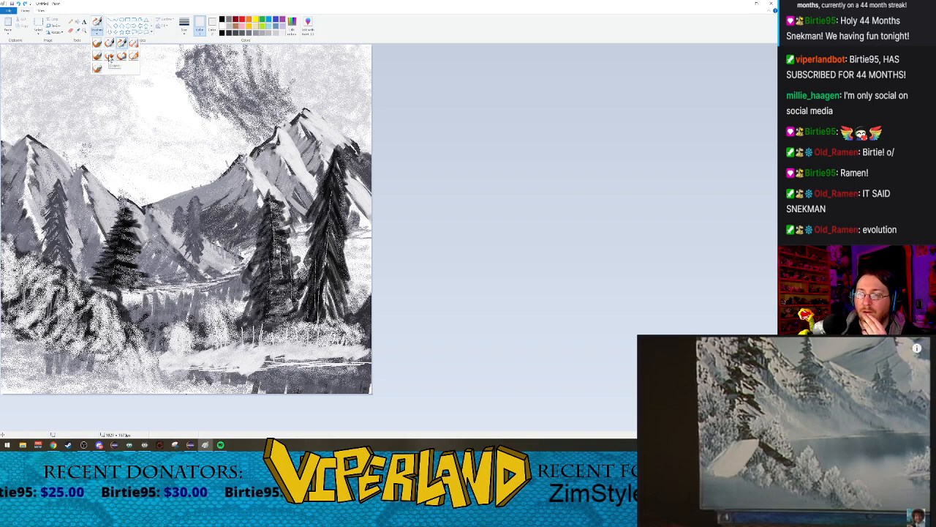
{"action": "left_click", "coordinate": [109, 55]}
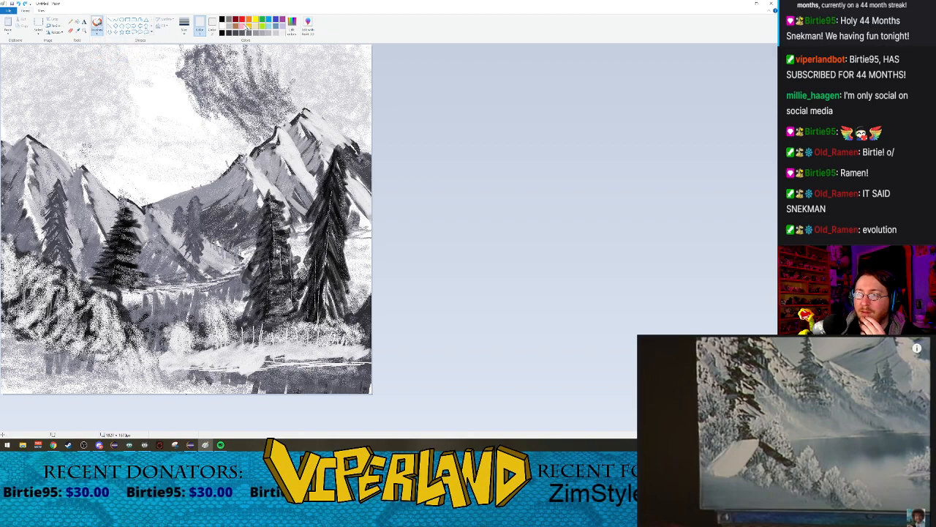
{"action": "left_click", "coordinate": [222, 33]}
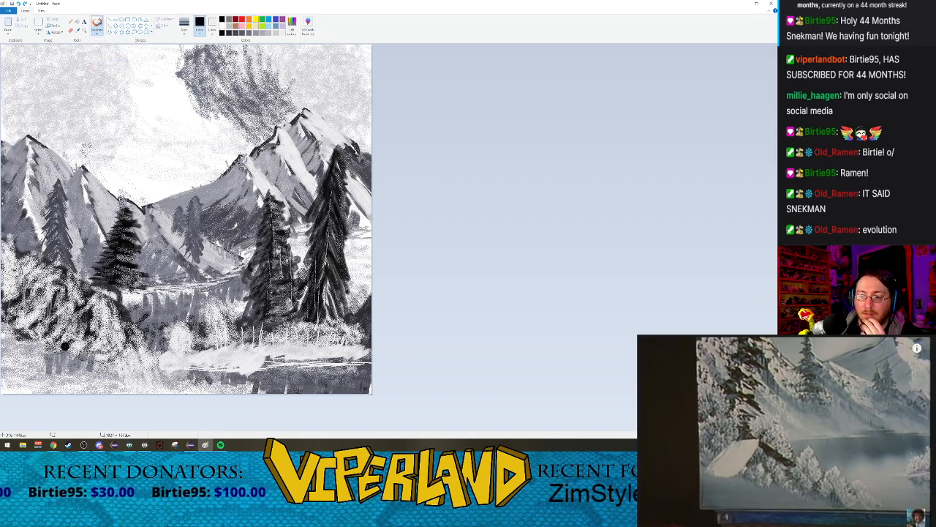
{"action": "mouse_move", "coordinate": [58, 303]}
{"action": "left_mouse_down"}
{"action": "mouse_move", "coordinate": [95, 322]}
{"action": "mouse_move", "coordinate": [92, 329]}
{"action": "left_mouse_up"}
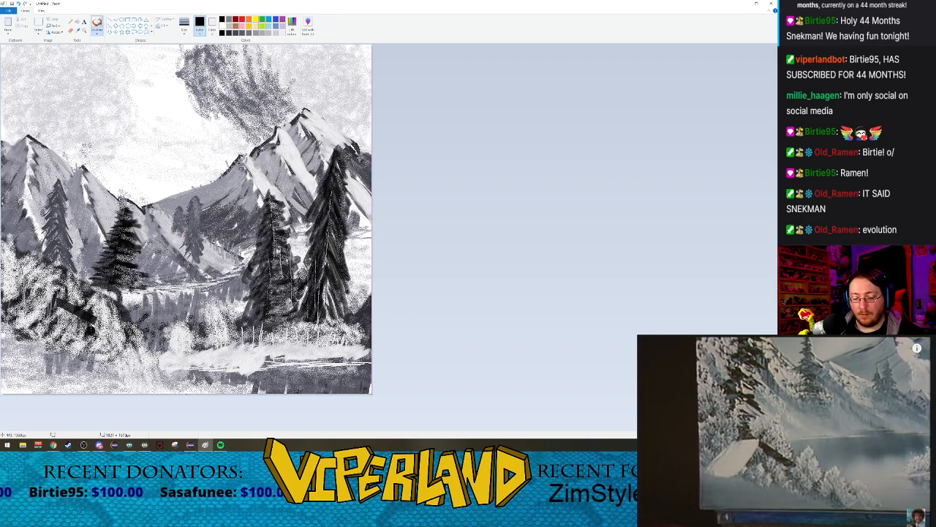
{"action": "left_click", "coordinate": [97, 32]}
{"action": "left_click", "coordinate": [106, 58]}
{"action": "left_click_drag", "start_coordinate": [54, 319], "coordinate": [64, 320]}
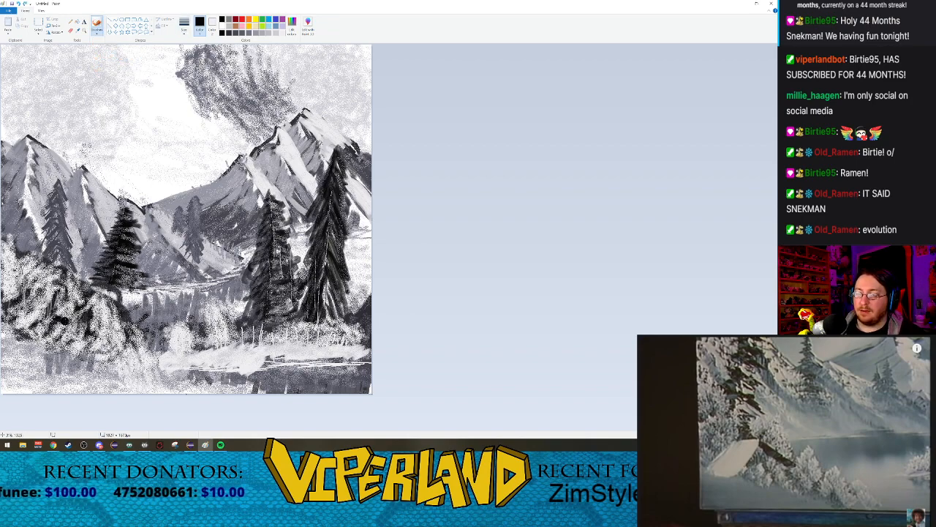
Step: Try a black roof stroke on the left bank with a changed brush type and size, and undo it
{"action": "left_click", "coordinate": [97, 32]}
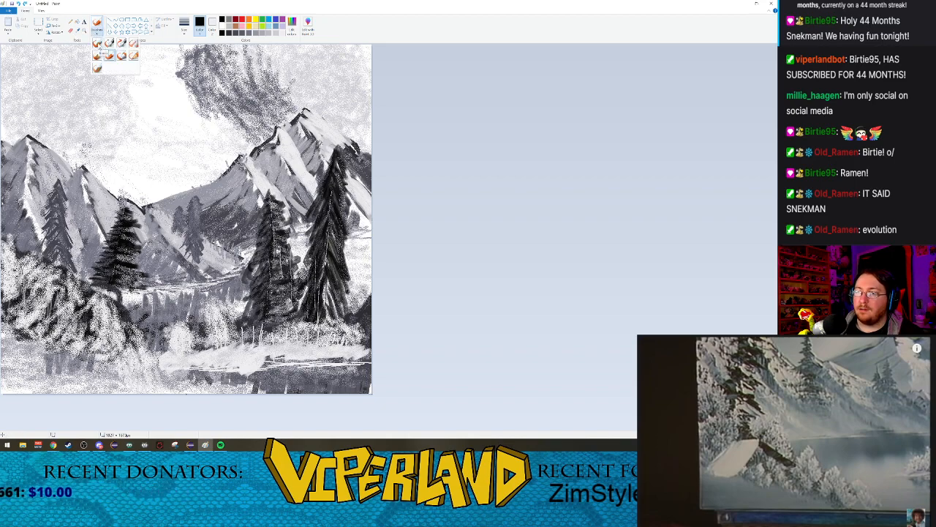
{"action": "left_click", "coordinate": [107, 55]}
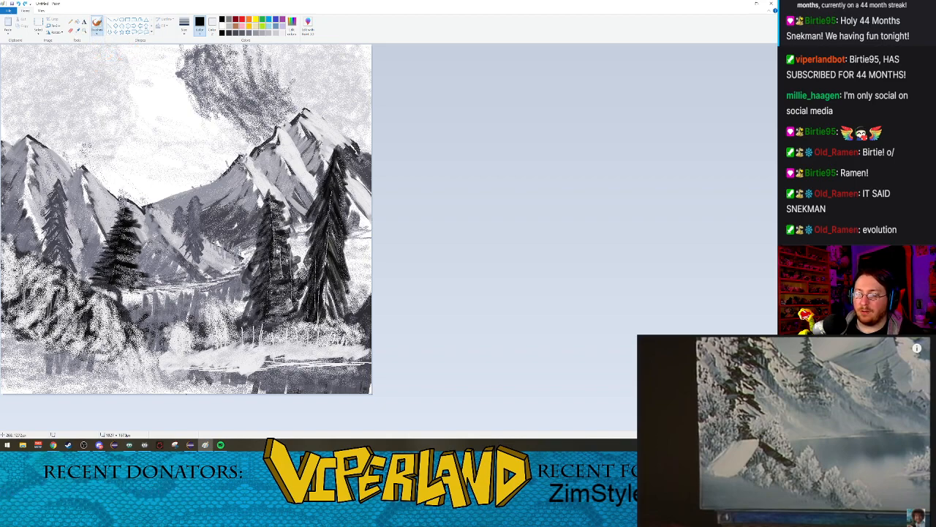
{"action": "left_click", "coordinate": [185, 26]}
{"action": "left_click", "coordinate": [196, 62]}
{"action": "left_click_drag", "start_coordinate": [67, 312], "coordinate": [99, 324]}
{"action": "key", "text": "ctrl+z"}
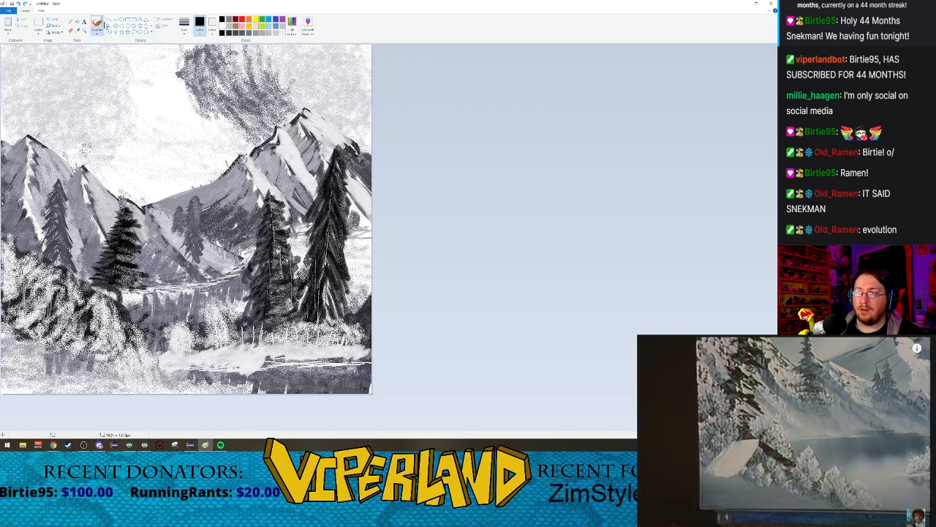
Step: Paint a thick black slanted cabin roof edge among the left bank's snowy bushes with the Oil brush
{"action": "left_click", "coordinate": [97, 29]}
{"action": "left_click", "coordinate": [100, 59]}
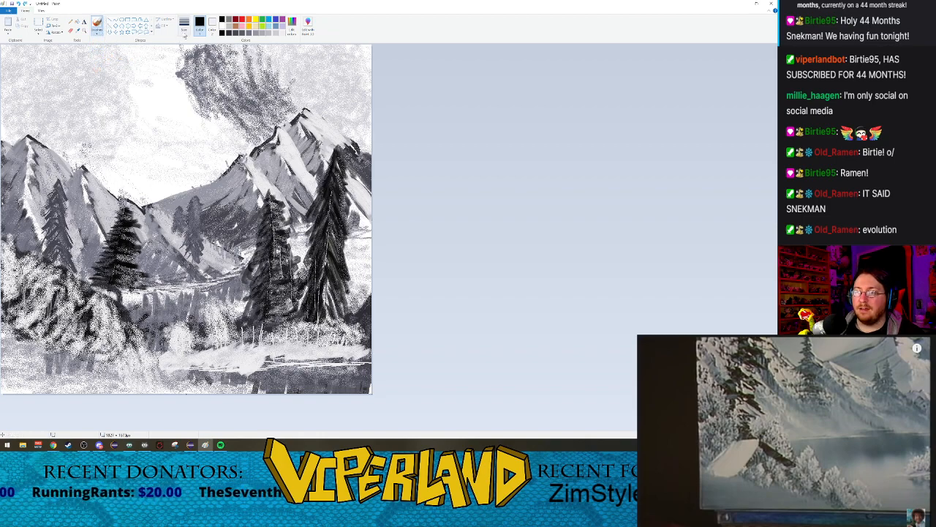
{"action": "left_click", "coordinate": [184, 26]}
{"action": "left_click", "coordinate": [196, 65]}
{"action": "left_click_drag", "start_coordinate": [61, 302], "coordinate": [107, 324]}
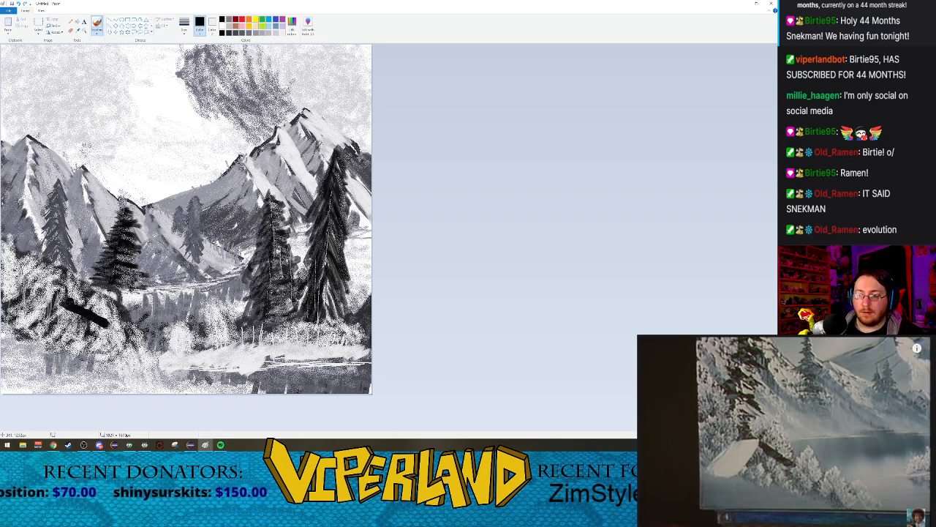
Step: Go over the cabin's black slanted roof edge on the left bank with another stroke
{"action": "left_click_drag", "start_coordinate": [63, 301], "coordinate": [107, 320]}
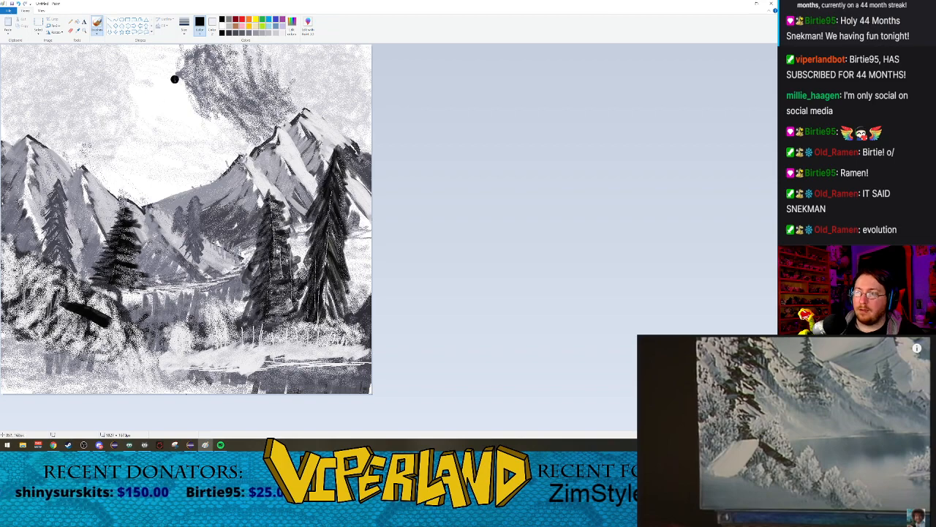
{"action": "left_click", "coordinate": [292, 21]}
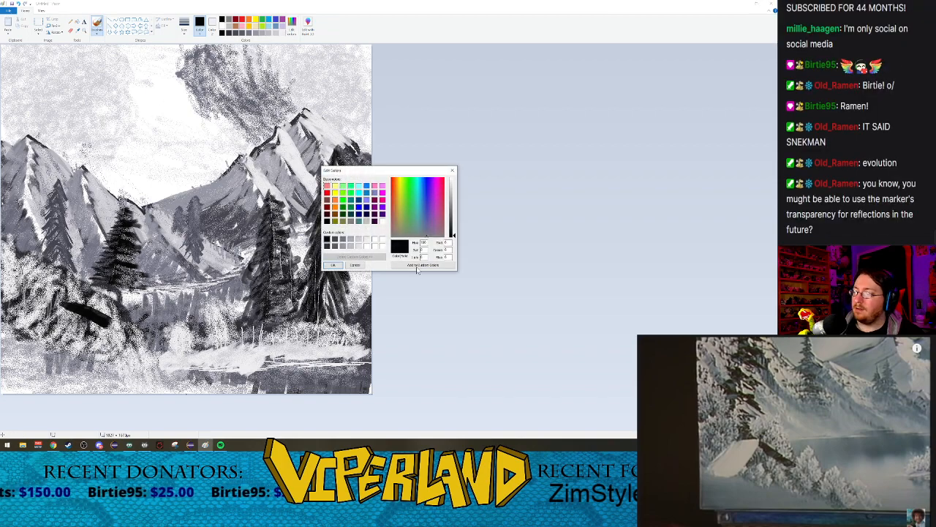
{"action": "left_click", "coordinate": [452, 171]}
Step: Try a near-white Oil brush stroke for the cabin's snowy roof slope
{"action": "left_click", "coordinate": [283, 34]}
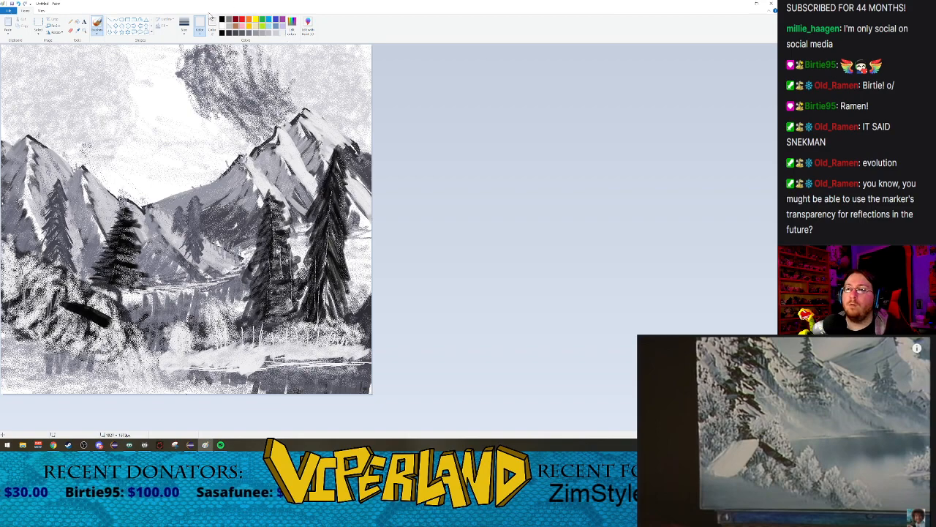
{"action": "left_click", "coordinate": [98, 33]}
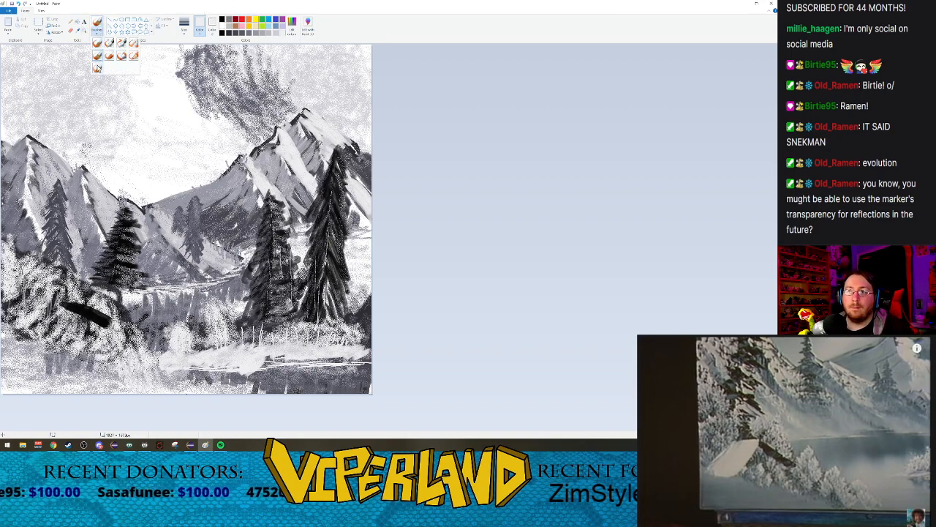
{"action": "left_click", "coordinate": [97, 57]}
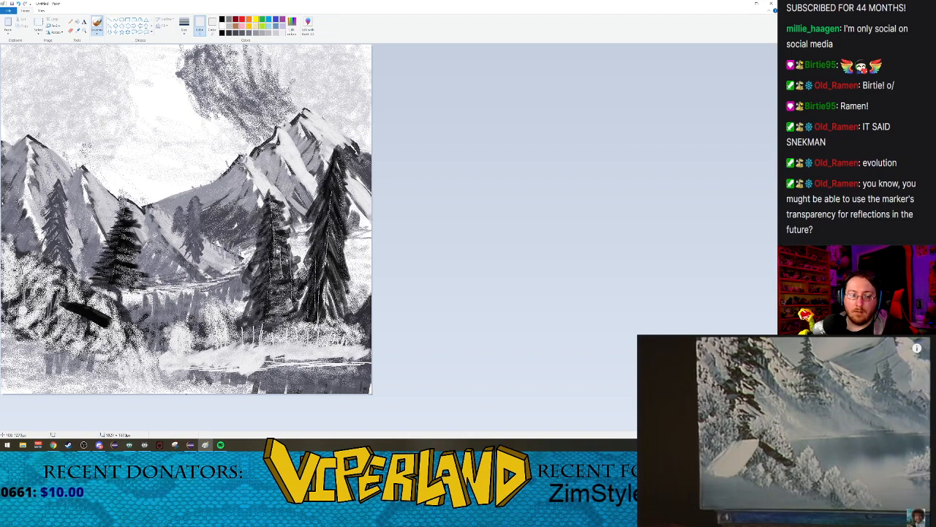
{"action": "left_click_drag", "start_coordinate": [61, 304], "coordinate": [38, 350]}
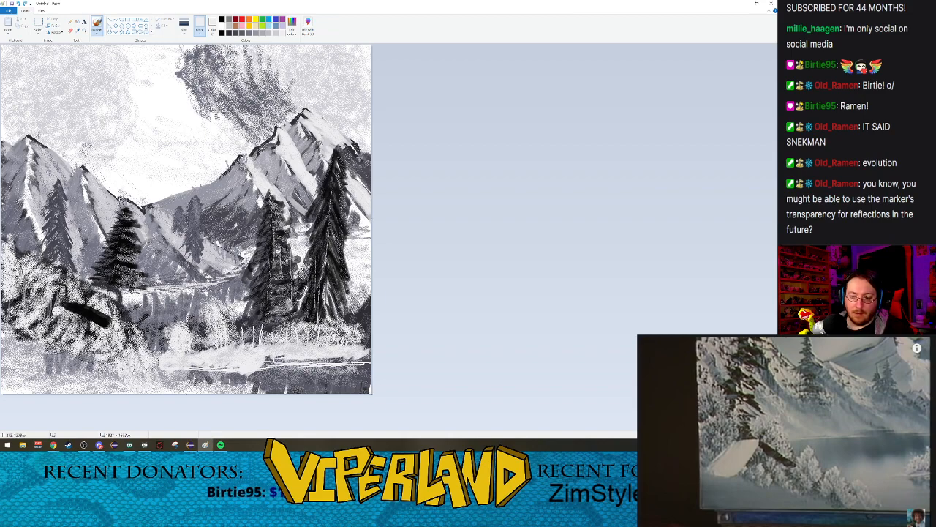
Step: Paint the cabin's snowy roof slope beside the black edge with overlapping near-white diagonal strokes, using the second calligraphy brush
{"action": "left_click", "coordinate": [96, 34]}
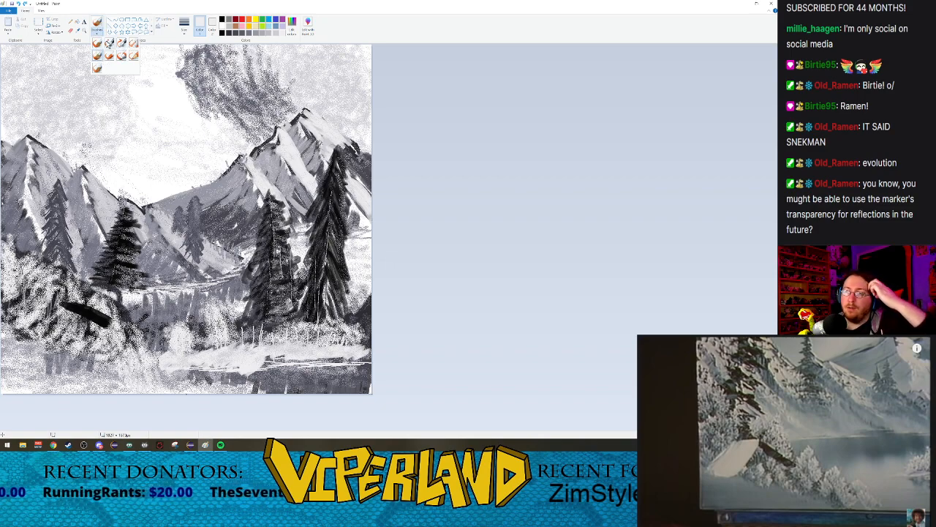
{"action": "left_click", "coordinate": [109, 43]}
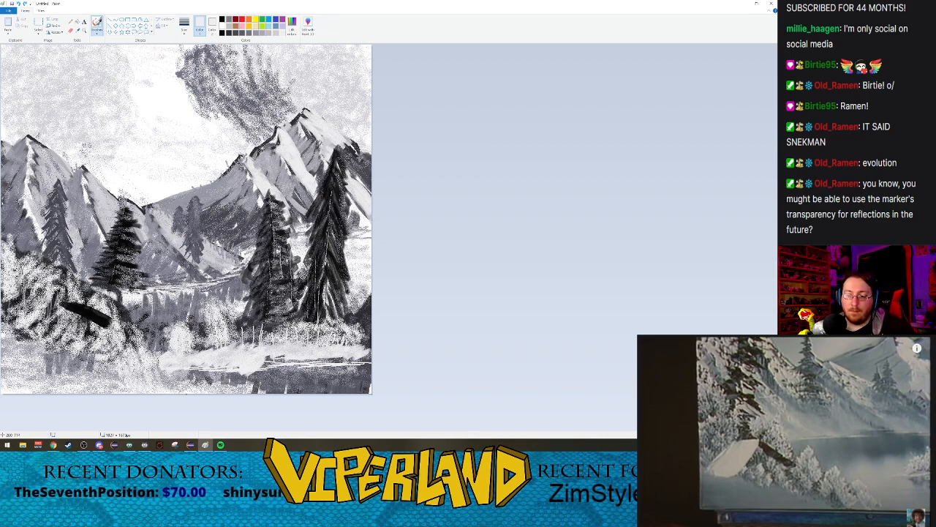
{"action": "left_click", "coordinate": [94, 35]}
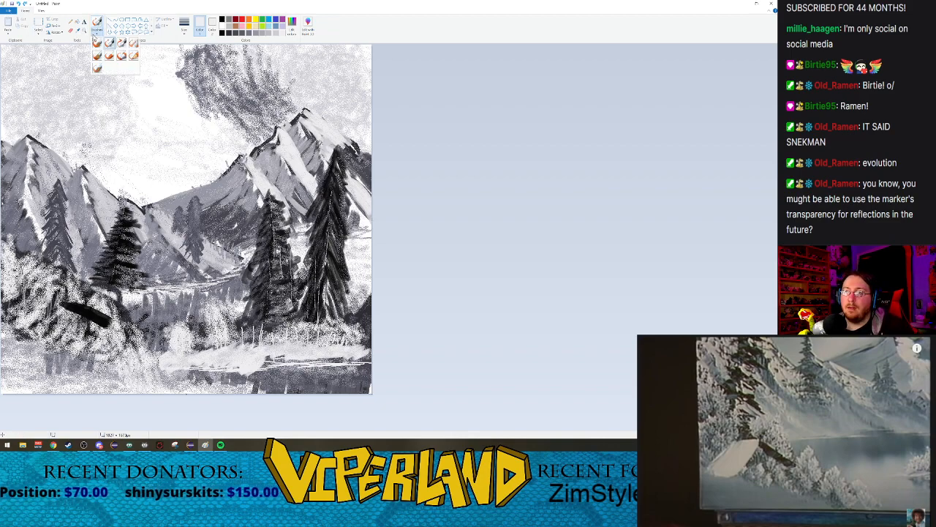
{"action": "left_click", "coordinate": [122, 42]}
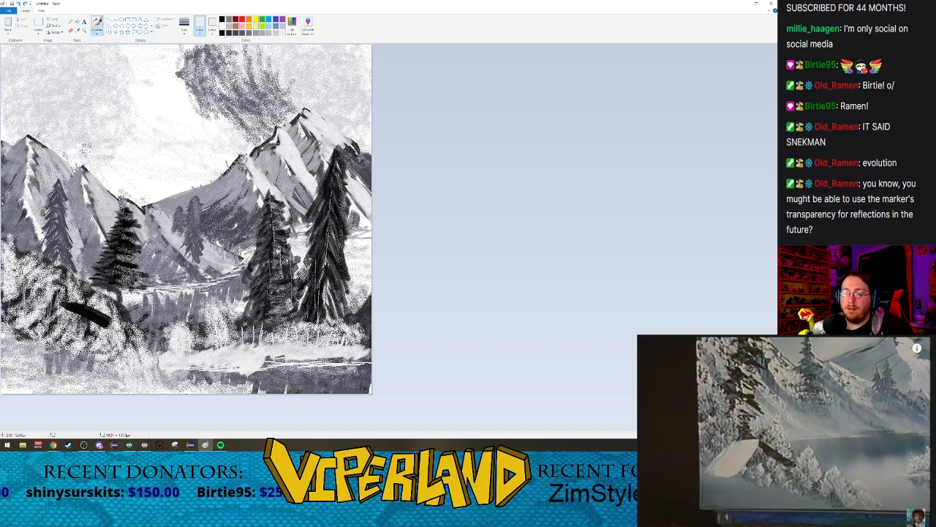
{"action": "left_click_drag", "start_coordinate": [63, 305], "coordinate": [31, 344]}
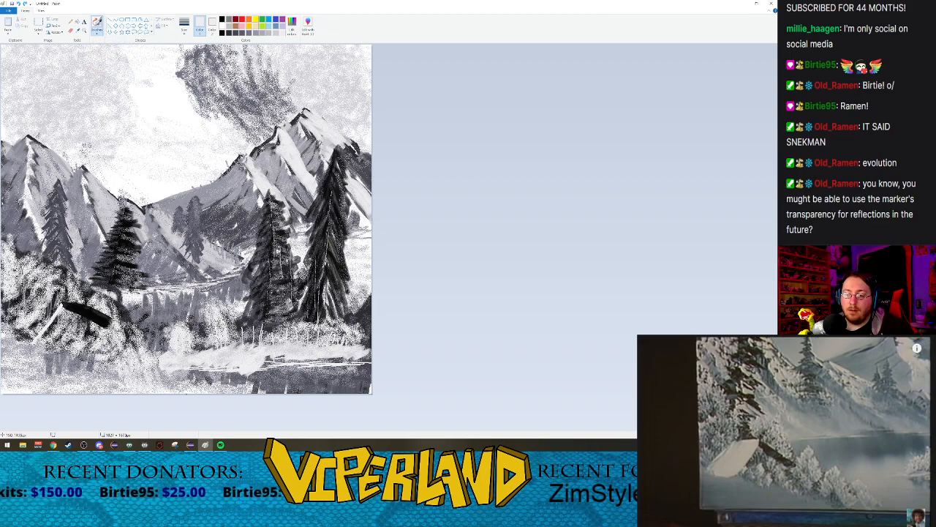
{"action": "left_click_drag", "start_coordinate": [62, 303], "coordinate": [25, 344]}
{"action": "left_click_drag", "start_coordinate": [59, 298], "coordinate": [26, 334]}
{"action": "left_click_drag", "start_coordinate": [56, 299], "coordinate": [20, 334]}
{"action": "left_click_drag", "start_coordinate": [56, 298], "coordinate": [29, 330]}
{"action": "left_click_drag", "start_coordinate": [45, 295], "coordinate": [19, 324]}
{"action": "left_click_drag", "start_coordinate": [48, 295], "coordinate": [32, 315]}
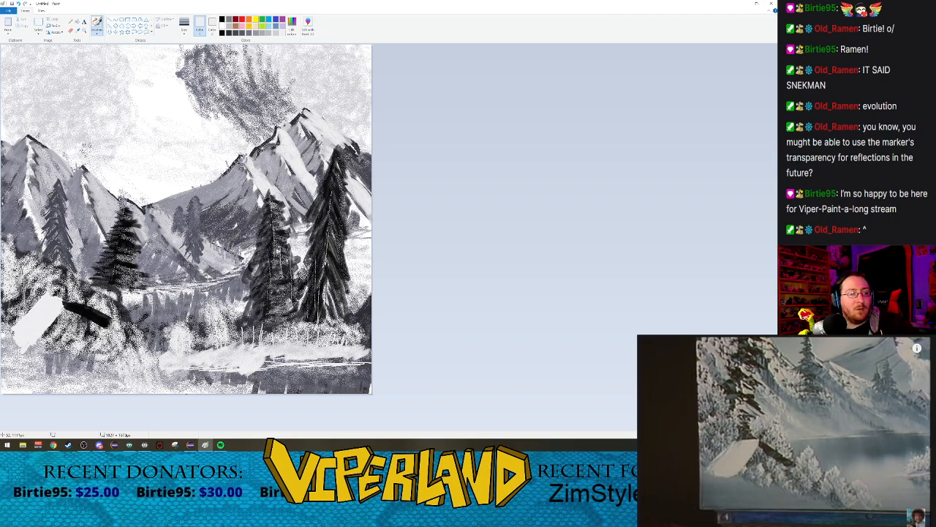
Step: Paint the cabin's front wall below the dark roof edge with black vertical Watercolor brush strokes, undoing the overlong one
{"action": "left_click", "coordinate": [796, 426]}
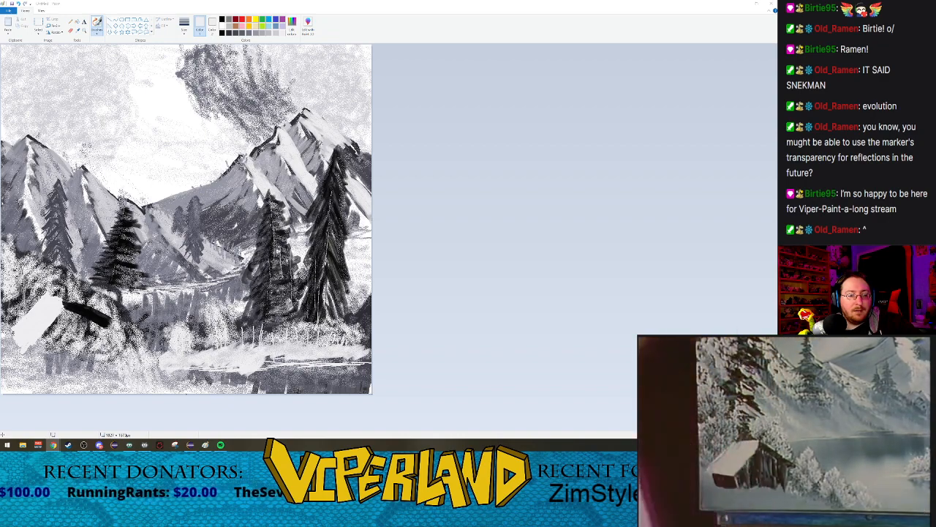
{"action": "left_click", "coordinate": [785, 404]}
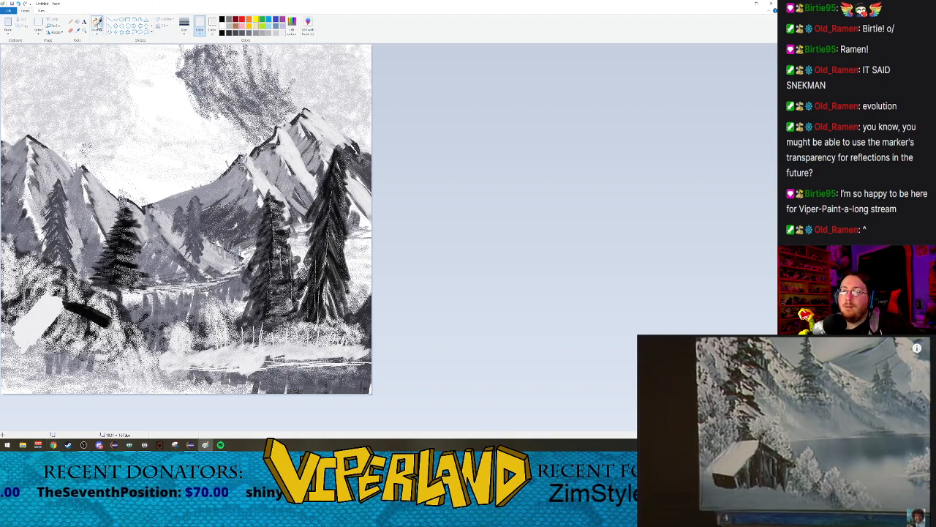
{"action": "left_click", "coordinate": [98, 34]}
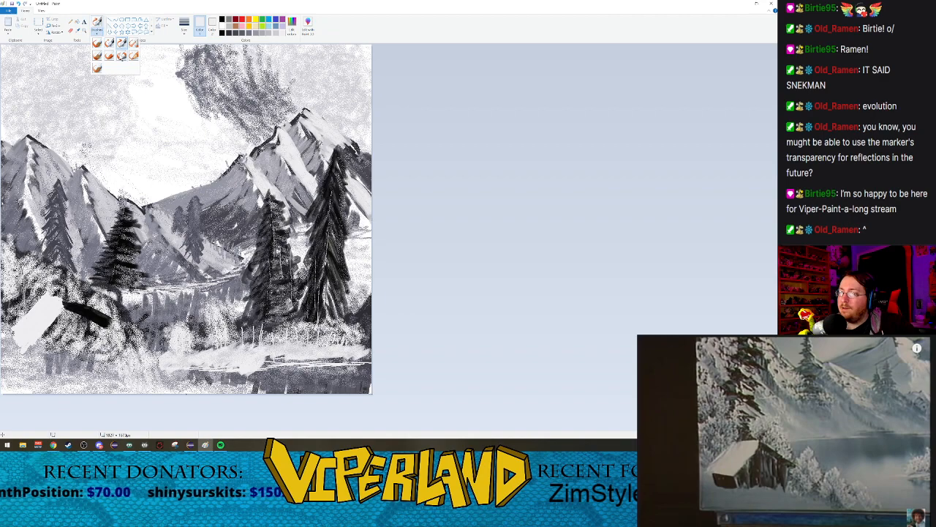
{"action": "left_click", "coordinate": [97, 68]}
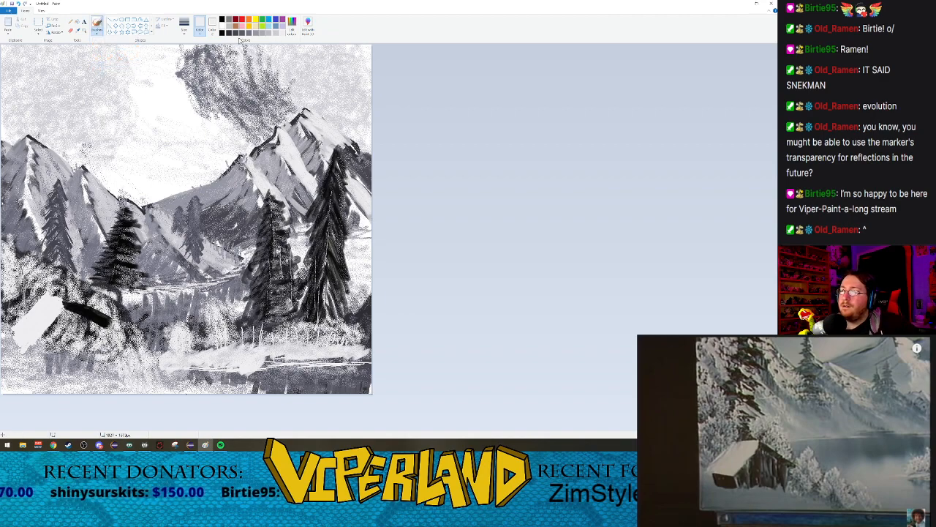
{"action": "left_click", "coordinate": [222, 32]}
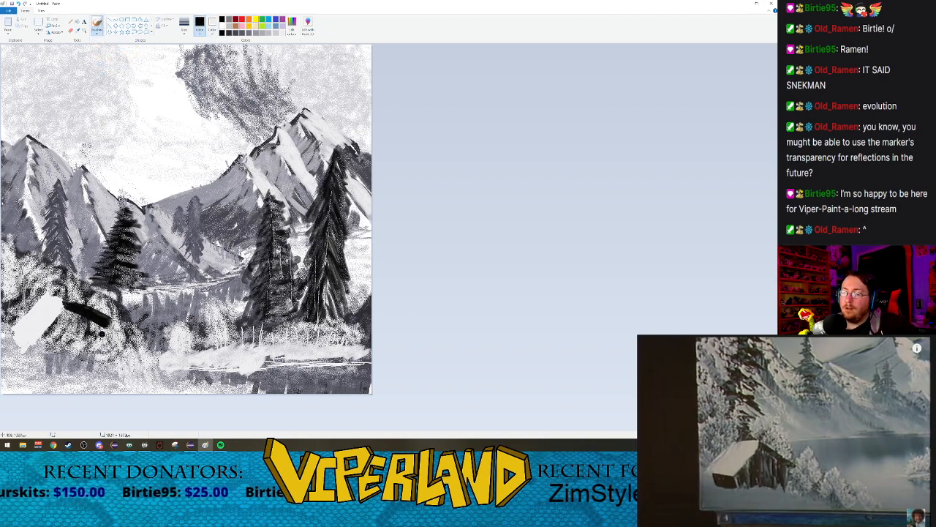
{"action": "left_click_drag", "start_coordinate": [98, 331], "coordinate": [99, 360]}
{"action": "left_click_drag", "start_coordinate": [99, 327], "coordinate": [98, 373]}
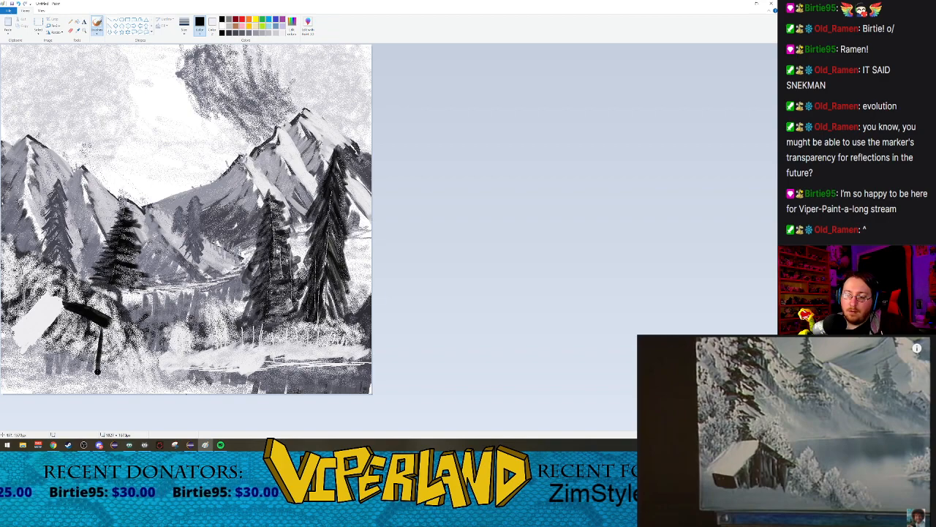
{"action": "left_click_drag", "start_coordinate": [98, 323], "coordinate": [94, 366]}
{"action": "left_click_drag", "start_coordinate": [93, 325], "coordinate": [93, 364]}
{"action": "left_click_drag", "start_coordinate": [88, 318], "coordinate": [89, 371]}
{"action": "left_click_drag", "start_coordinate": [87, 317], "coordinate": [86, 360]}
{"action": "left_click_drag", "start_coordinate": [81, 313], "coordinate": [83, 367]}
{"action": "left_click_drag", "start_coordinate": [74, 313], "coordinate": [75, 363]}
{"action": "left_click_drag", "start_coordinate": [76, 314], "coordinate": [78, 373]}
{"action": "left_click_drag", "start_coordinate": [71, 312], "coordinate": [77, 367]}
{"action": "left_click_drag", "start_coordinate": [71, 312], "coordinate": [72, 359]}
{"action": "left_click_drag", "start_coordinate": [66, 307], "coordinate": [66, 369]}
{"action": "left_click_drag", "start_coordinate": [60, 310], "coordinate": [64, 369]}
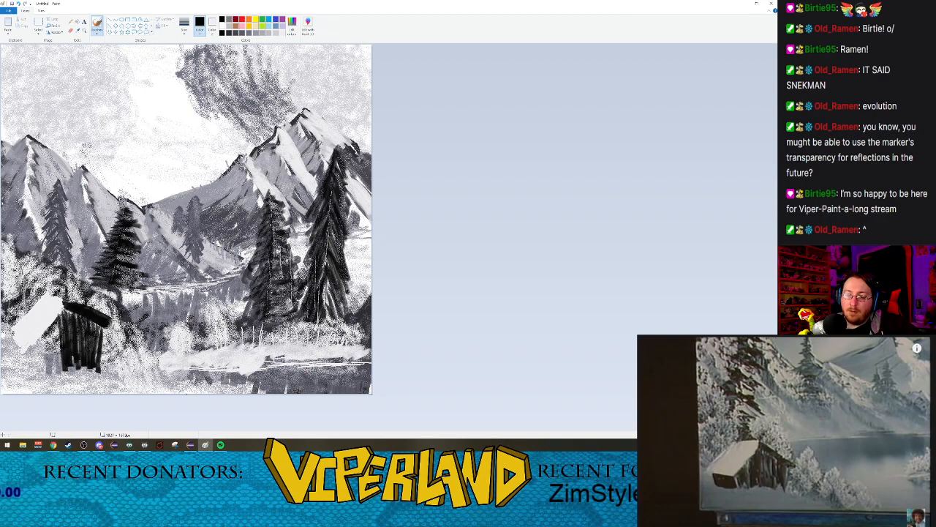
{"action": "left_click_drag", "start_coordinate": [60, 321], "coordinate": [61, 366]}
{"action": "left_click_drag", "start_coordinate": [55, 319], "coordinate": [57, 370]}
{"action": "left_click_drag", "start_coordinate": [60, 335], "coordinate": [61, 370]}
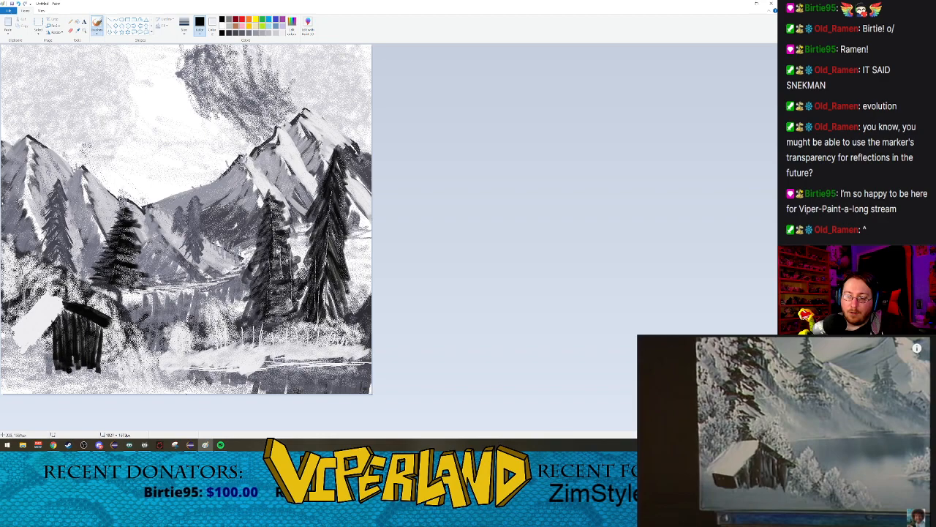
{"action": "left_click_drag", "start_coordinate": [53, 318], "coordinate": [51, 364]}
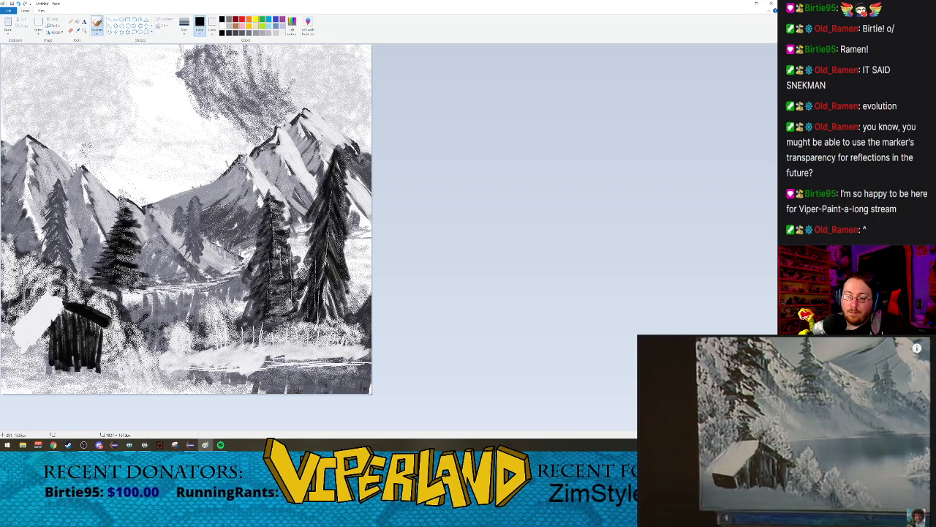
{"action": "left_click_drag", "start_coordinate": [49, 329], "coordinate": [44, 384]}
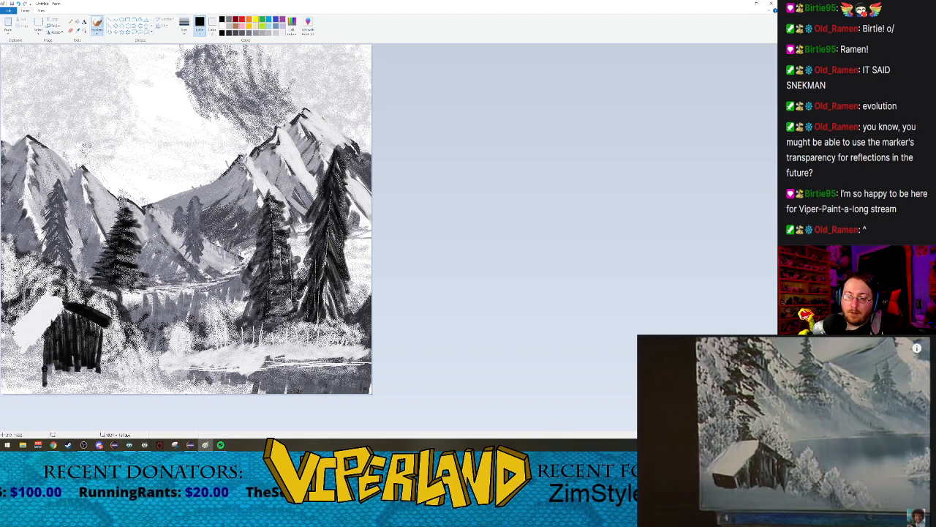
{"action": "key", "text": "ctrl+z"}
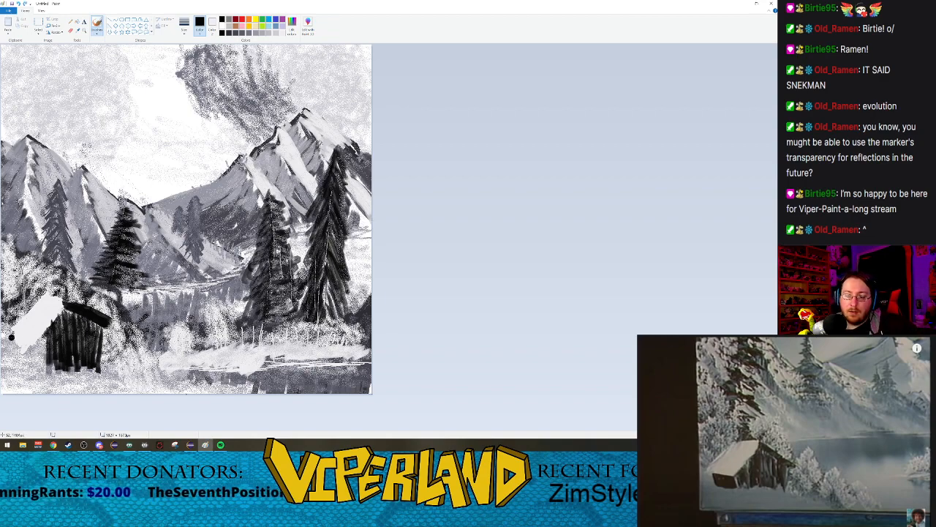
Step: Paint the cabin's side wall below the snowy roof slope with black vertical strokes, joining it to the front wall
{"action": "mouse_move", "coordinate": [11, 334]}
{"action": "left_mouse_down"}
{"action": "mouse_move", "coordinate": [13, 367]}
{"action": "mouse_move", "coordinate": [13, 338]}
{"action": "mouse_move", "coordinate": [19, 379]}
{"action": "mouse_move", "coordinate": [15, 353]}
{"action": "mouse_move", "coordinate": [12, 360]}
{"action": "mouse_move", "coordinate": [28, 346]}
{"action": "mouse_move", "coordinate": [23, 382]}
{"action": "mouse_move", "coordinate": [29, 338]}
{"action": "mouse_move", "coordinate": [32, 386]}
{"action": "left_mouse_up"}
{"action": "mouse_move", "coordinate": [34, 344]}
{"action": "left_mouse_down"}
{"action": "mouse_move", "coordinate": [35, 385]}
{"action": "mouse_move", "coordinate": [46, 363]}
{"action": "mouse_move", "coordinate": [45, 376]}
{"action": "left_mouse_up"}
{"action": "left_click_drag", "start_coordinate": [38, 337], "coordinate": [39, 370]}
{"action": "left_click_drag", "start_coordinate": [42, 330], "coordinate": [42, 371]}
{"action": "left_click_drag", "start_coordinate": [50, 331], "coordinate": [55, 381]}
{"action": "mouse_move", "coordinate": [59, 348]}
{"action": "left_mouse_down"}
{"action": "mouse_move", "coordinate": [60, 381]}
{"action": "mouse_move", "coordinate": [72, 373]}
{"action": "left_mouse_up"}
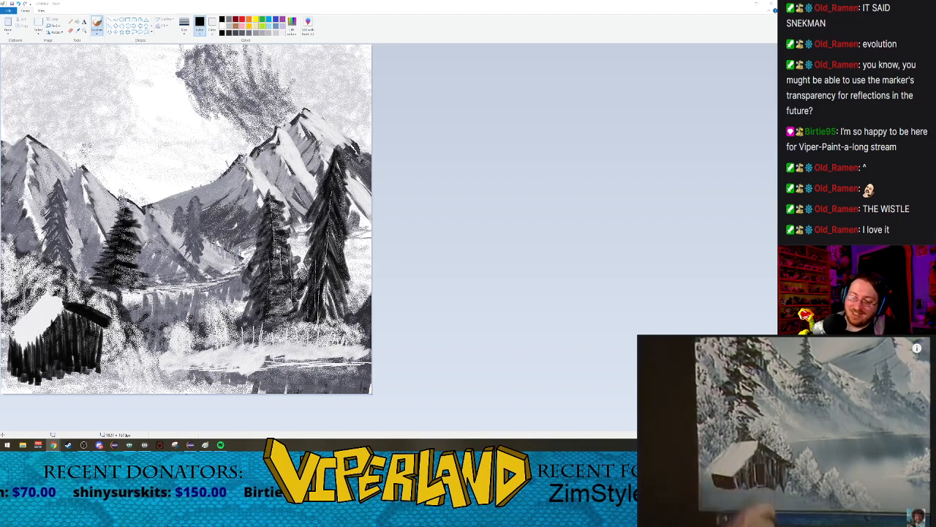
Step: Fill in a solid black doorway on the cabin's front wall with the basic brush
{"action": "left_click", "coordinate": [97, 34]}
{"action": "left_click", "coordinate": [97, 43]}
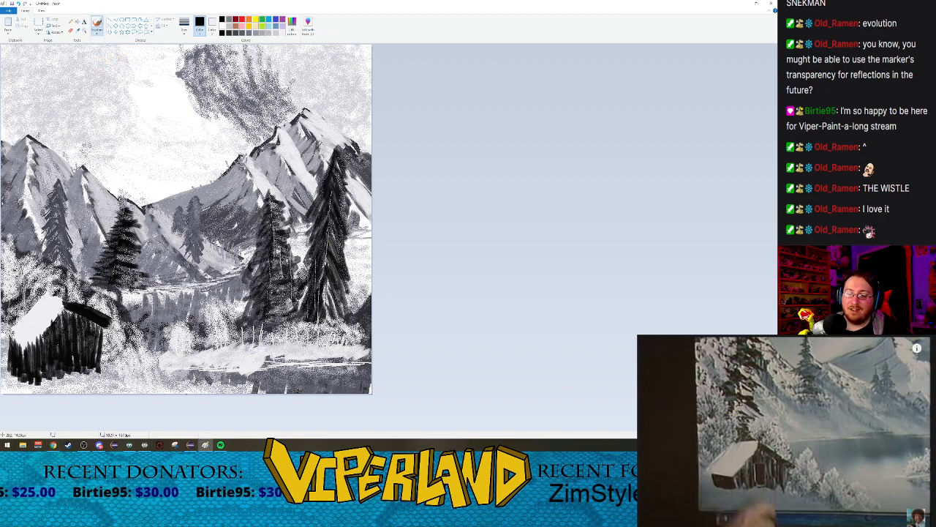
{"action": "left_click_drag", "start_coordinate": [57, 335], "coordinate": [57, 362]}
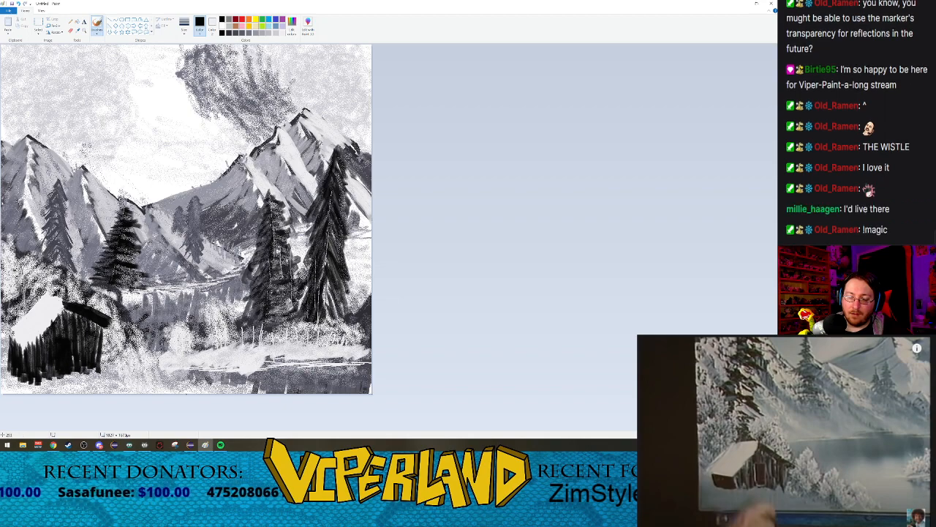
Step: Outline the cabin door and add thin light plank lines to its walls with a smaller Natural pencil brush
{"action": "left_click", "coordinate": [97, 32]}
{"action": "left_click", "coordinate": [135, 57]}
{"action": "left_click", "coordinate": [184, 31]}
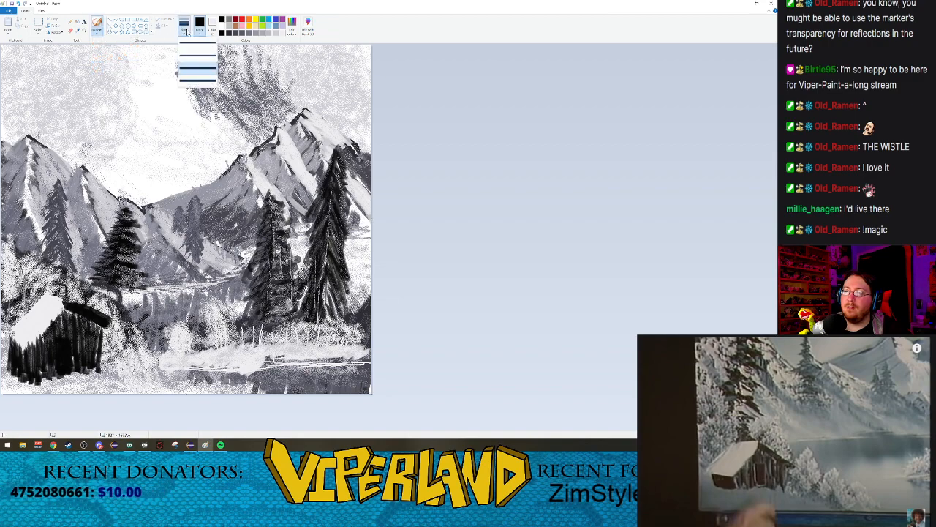
{"action": "left_click", "coordinate": [198, 70]}
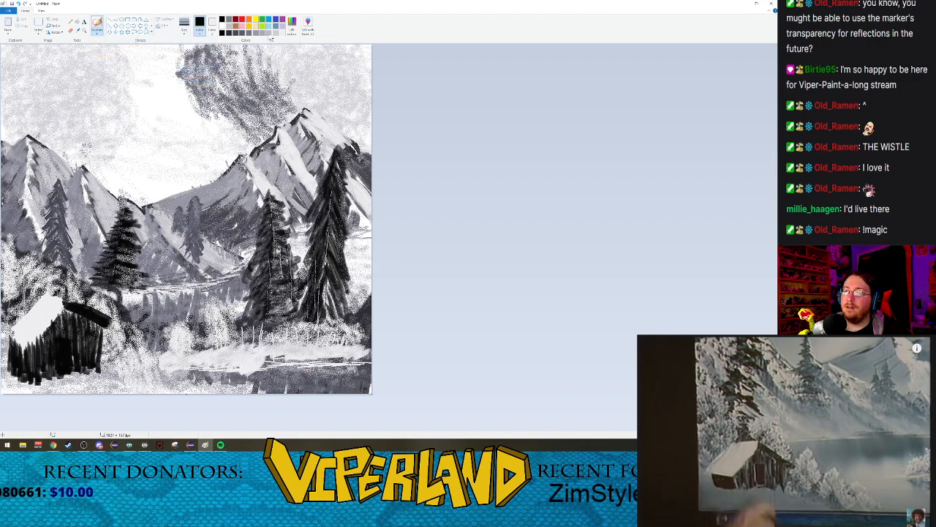
{"action": "left_click", "coordinate": [186, 33]}
{"action": "left_click", "coordinate": [197, 58]}
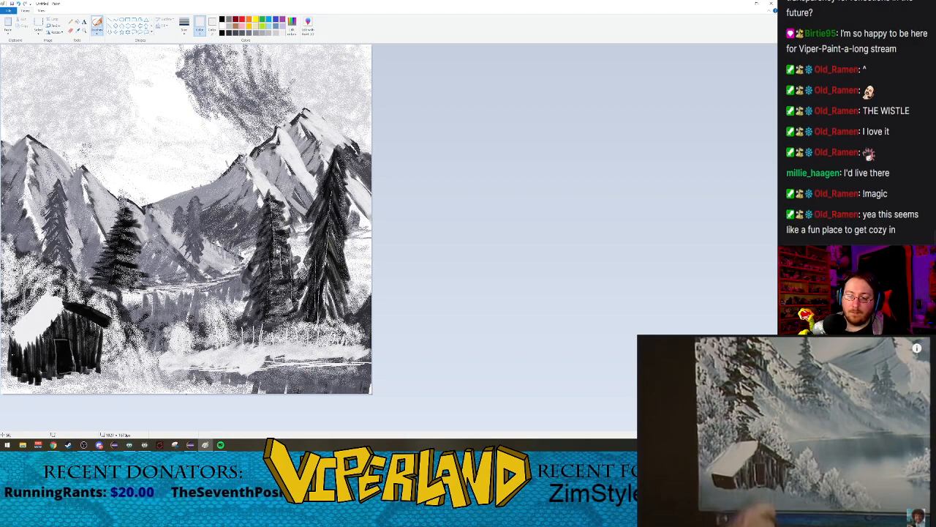
{"action": "left_click_drag", "start_coordinate": [32, 349], "coordinate": [33, 376]}
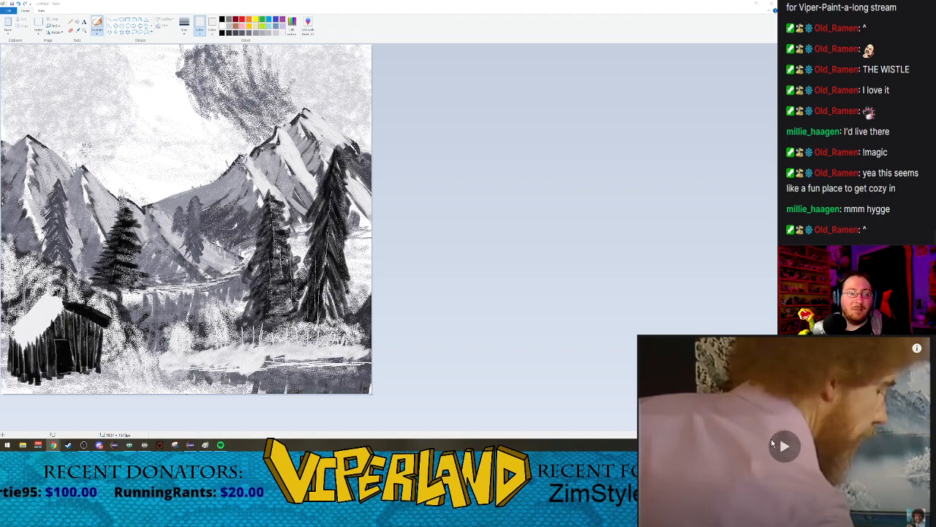
Step: Paint light snow strokes with the Oil brush sloping from the bank beside the cabin down to the water's edge
{"action": "left_click", "coordinate": [772, 440]}
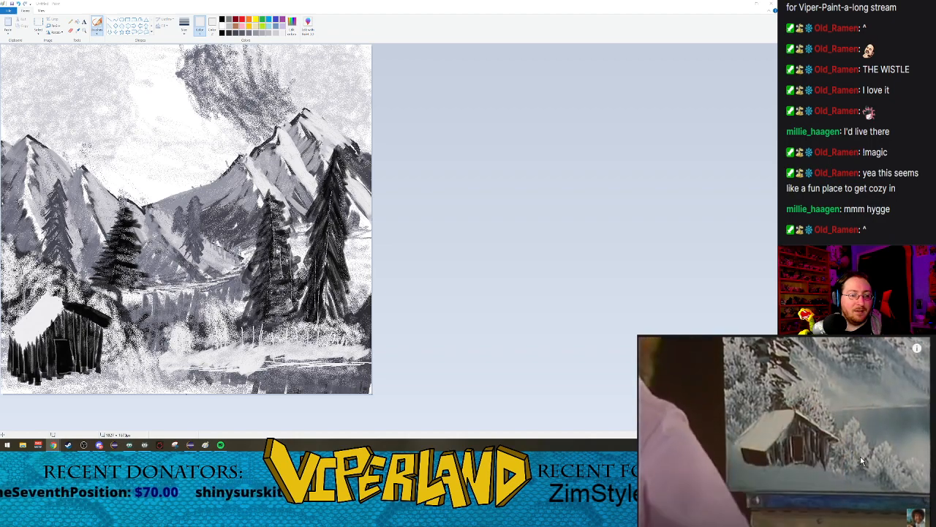
{"action": "left_click", "coordinate": [289, 34]}
{"action": "left_click", "coordinate": [454, 170]}
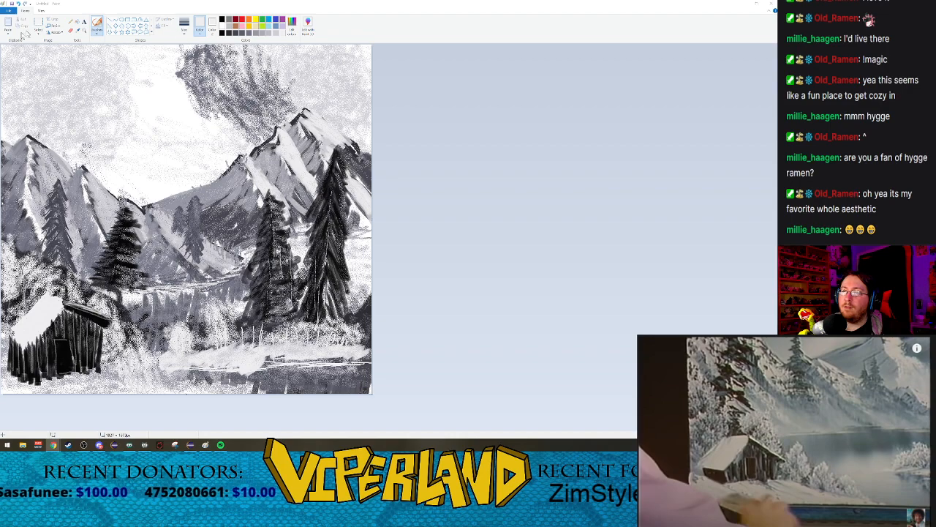
{"action": "left_click", "coordinate": [95, 33]}
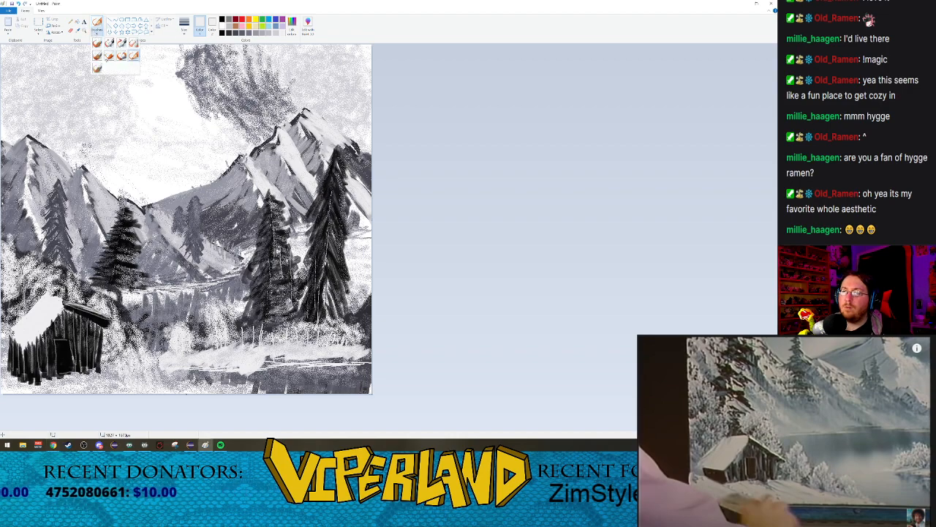
{"action": "left_click", "coordinate": [99, 69]}
{"action": "left_click", "coordinate": [96, 33]}
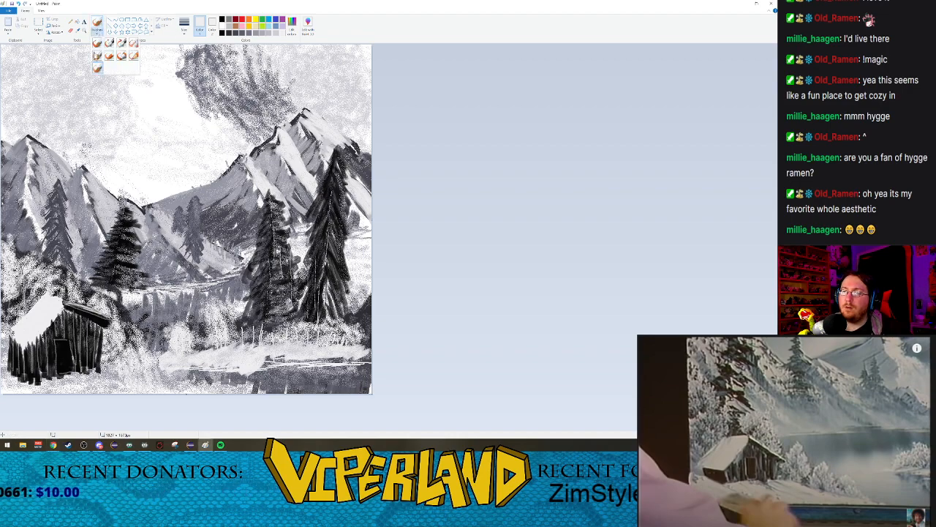
{"action": "left_click", "coordinate": [97, 62]}
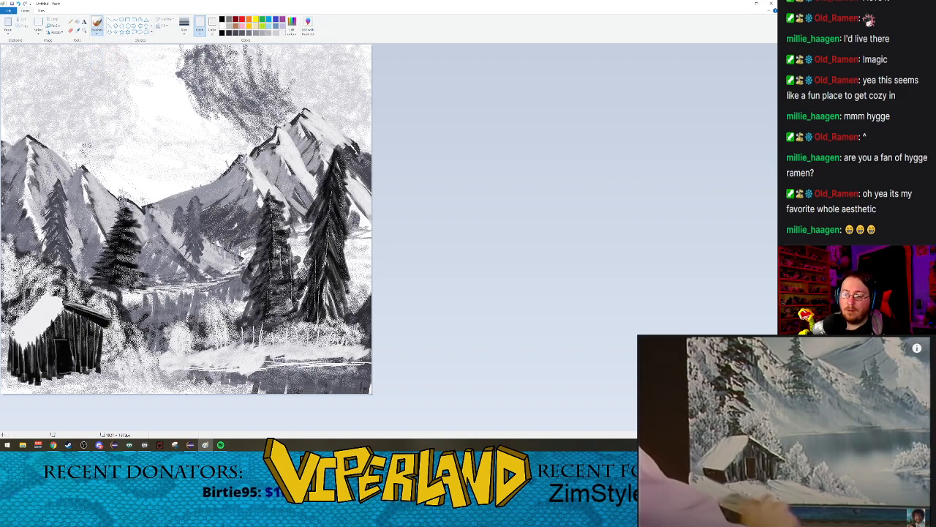
{"action": "left_click_drag", "start_coordinate": [154, 366], "coordinate": [222, 369]}
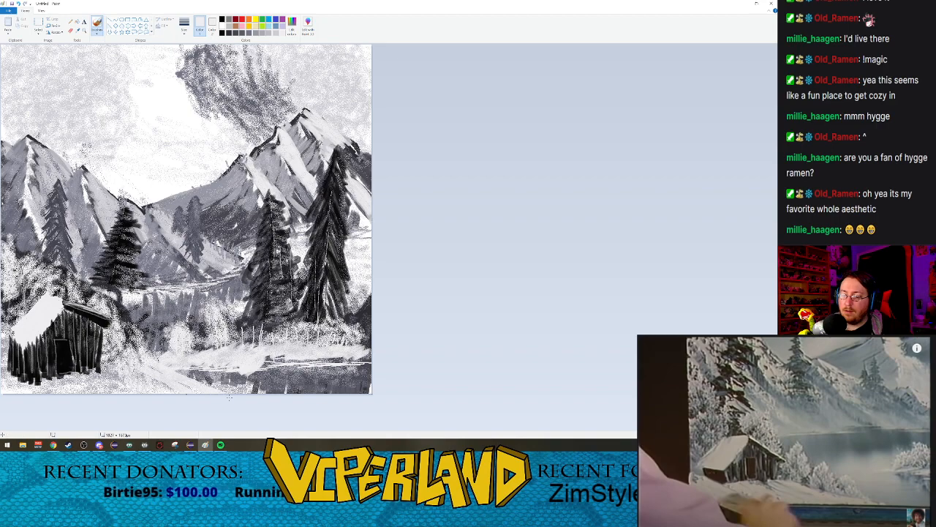
{"action": "left_click_drag", "start_coordinate": [147, 358], "coordinate": [220, 389]}
{"action": "left_click_drag", "start_coordinate": [174, 366], "coordinate": [228, 388]}
Step: Cover the ground in front of the cabin with light sloping snow strokes, tidying the base of its walls
{"action": "left_click_drag", "start_coordinate": [117, 347], "coordinate": [166, 387]}
{"action": "left_click_drag", "start_coordinate": [111, 351], "coordinate": [147, 393]}
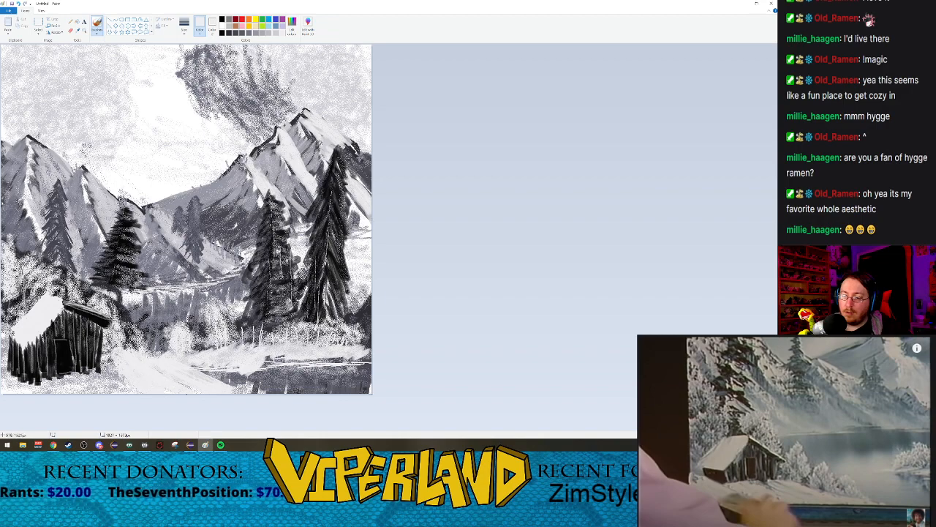
{"action": "mouse_move", "coordinate": [104, 356]}
{"action": "left_mouse_down"}
{"action": "mouse_move", "coordinate": [128, 387]}
{"action": "mouse_move", "coordinate": [122, 394]}
{"action": "mouse_move", "coordinate": [35, 400]}
{"action": "left_mouse_up"}
{"action": "left_click_drag", "start_coordinate": [11, 370], "coordinate": [19, 400]}
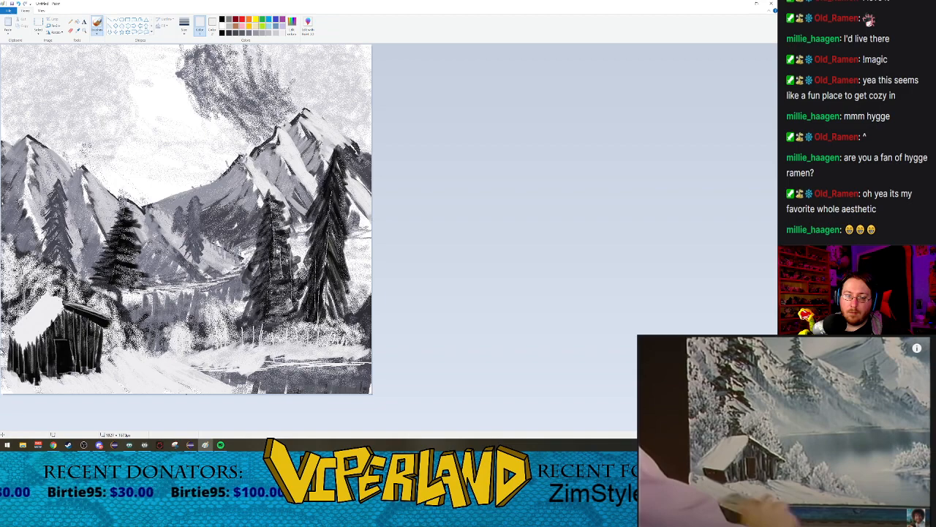
{"action": "left_click_drag", "start_coordinate": [3, 359], "coordinate": [15, 397]}
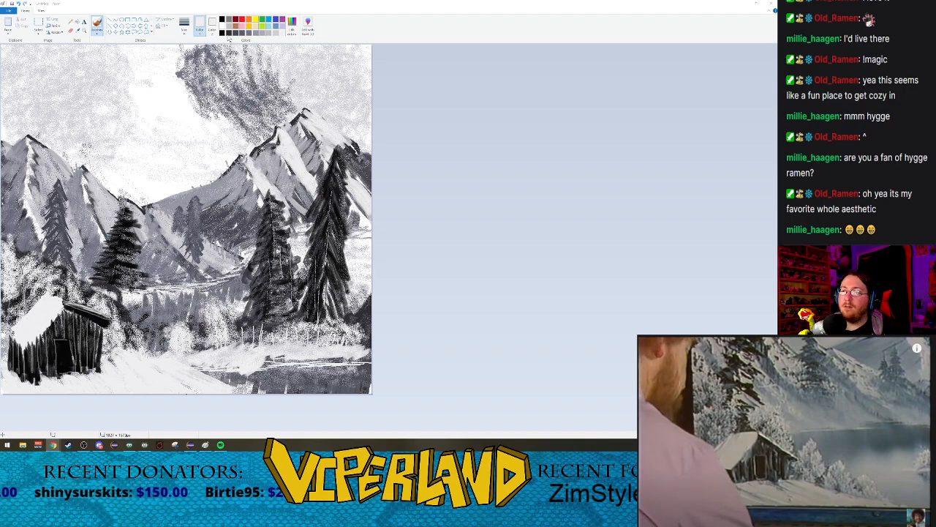
Step: Paint a solid dark gray rounded bush with the Crayon brush over the cabin's outer side-wall corner
{"action": "left_click", "coordinate": [98, 32]}
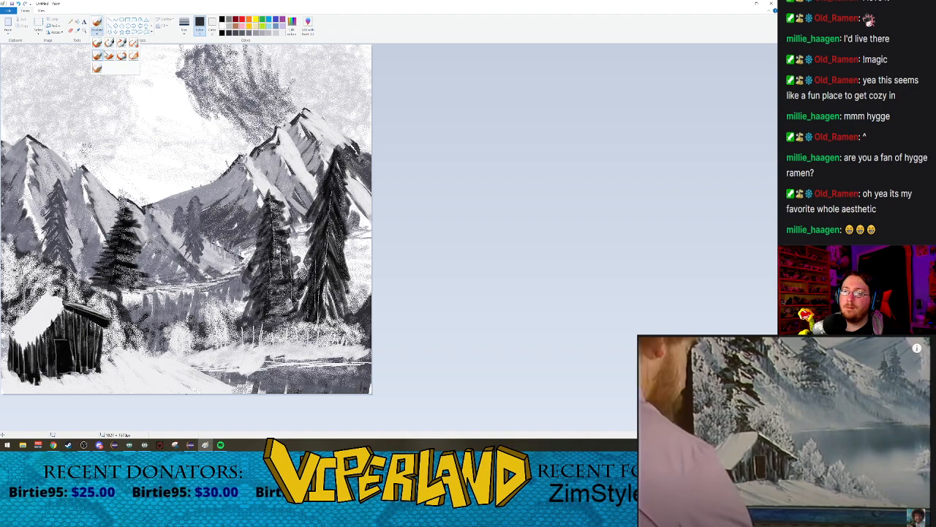
{"action": "left_click", "coordinate": [110, 58]}
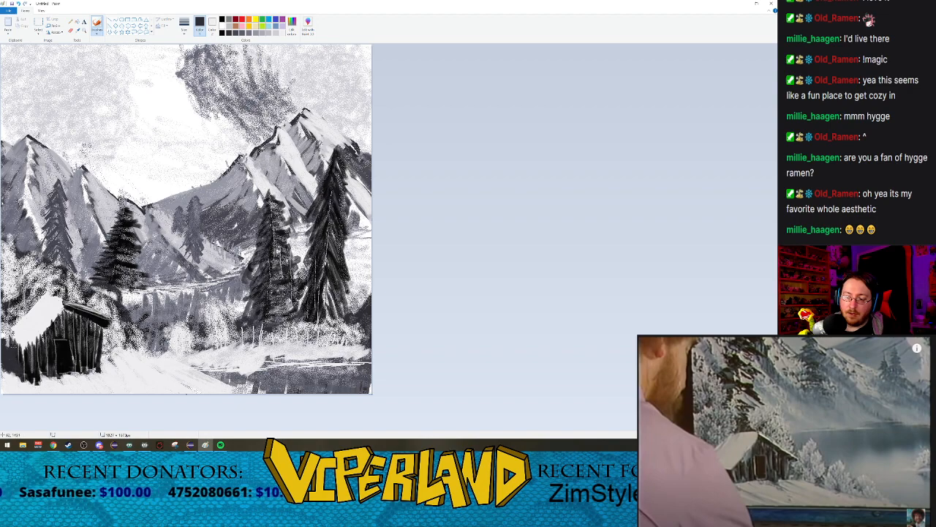
{"action": "mouse_move", "coordinate": [18, 379]}
{"action": "left_mouse_down"}
{"action": "mouse_move", "coordinate": [10, 376]}
{"action": "mouse_move", "coordinate": [8, 389]}
{"action": "mouse_move", "coordinate": [24, 390]}
{"action": "mouse_move", "coordinate": [39, 371]}
{"action": "left_mouse_up"}
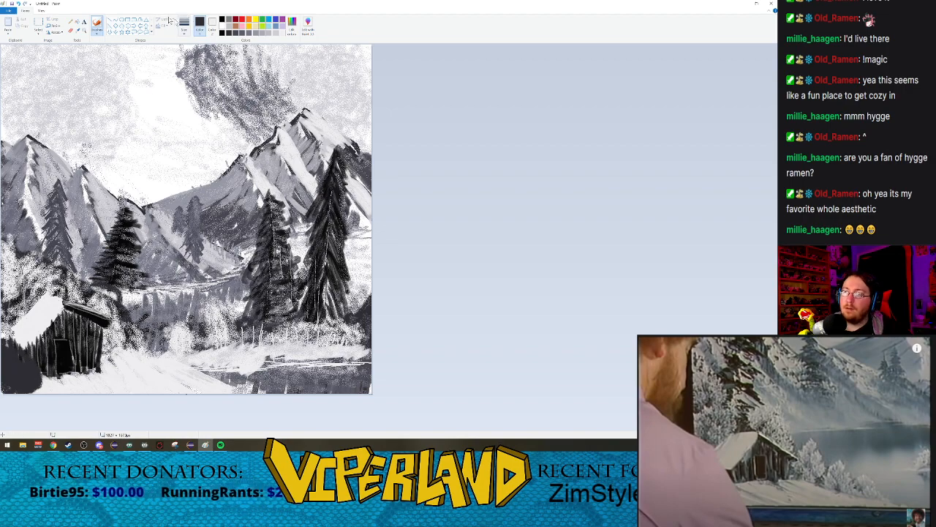
Step: Texture the dark bush beside the cabin with Airbrush strokes, adding light snowy highlights and dark gray shading
{"action": "left_click", "coordinate": [97, 33]}
{"action": "left_click", "coordinate": [133, 44]}
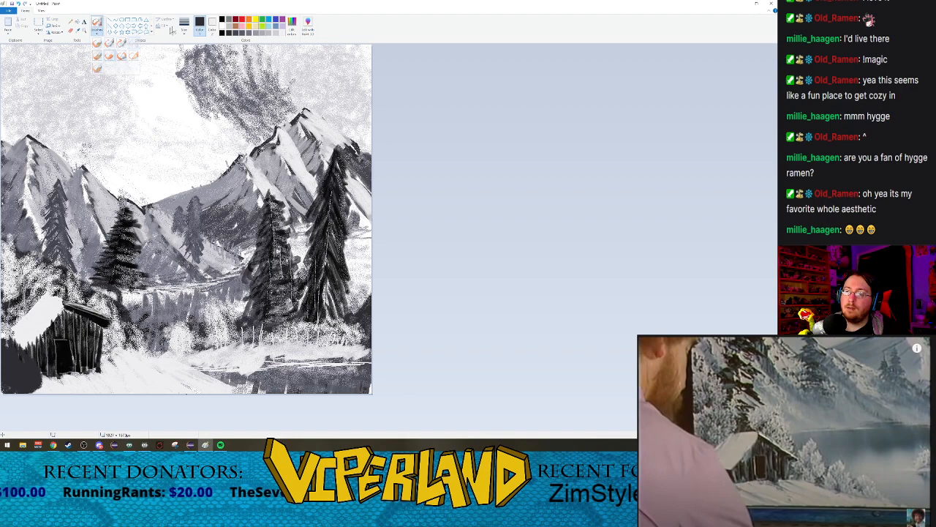
{"action": "left_click", "coordinate": [236, 32]}
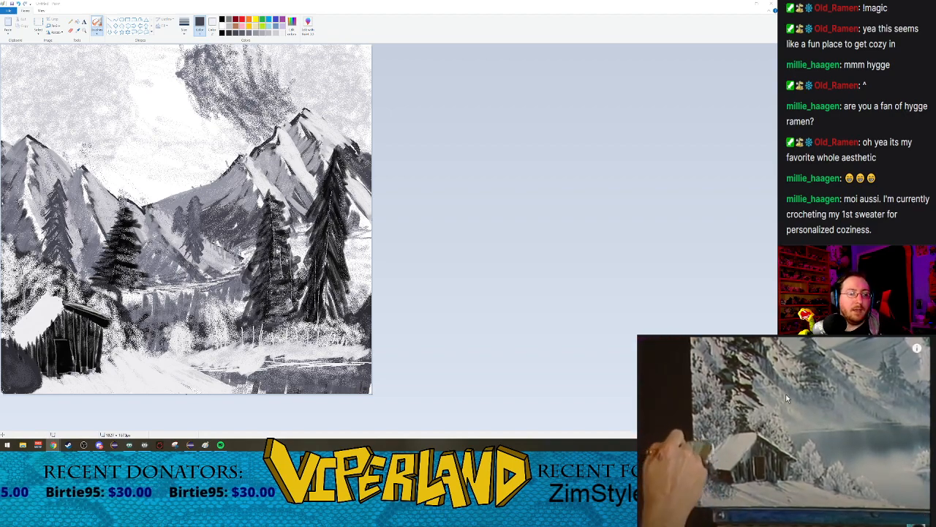
{"action": "left_click", "coordinate": [270, 33]}
{"action": "mouse_move", "coordinate": [15, 339]}
{"action": "left_mouse_down"}
{"action": "mouse_move", "coordinate": [8, 349]}
{"action": "mouse_move", "coordinate": [28, 357]}
{"action": "mouse_move", "coordinate": [35, 389]}
{"action": "mouse_move", "coordinate": [9, 377]}
{"action": "mouse_move", "coordinate": [19, 375]}
{"action": "mouse_move", "coordinate": [17, 384]}
{"action": "left_mouse_up"}
{"action": "left_click_drag", "start_coordinate": [10, 355], "coordinate": [30, 384]}
{"action": "left_click_drag", "start_coordinate": [13, 355], "coordinate": [33, 381]}
{"action": "left_click_drag", "start_coordinate": [27, 349], "coordinate": [35, 377]}
{"action": "mouse_move", "coordinate": [17, 349]}
{"action": "left_mouse_down"}
{"action": "mouse_move", "coordinate": [29, 374]}
{"action": "mouse_move", "coordinate": [6, 357]}
{"action": "left_mouse_up"}
{"action": "left_click_drag", "start_coordinate": [17, 369], "coordinate": [9, 382]}
{"action": "left_click_drag", "start_coordinate": [4, 356], "coordinate": [14, 383]}
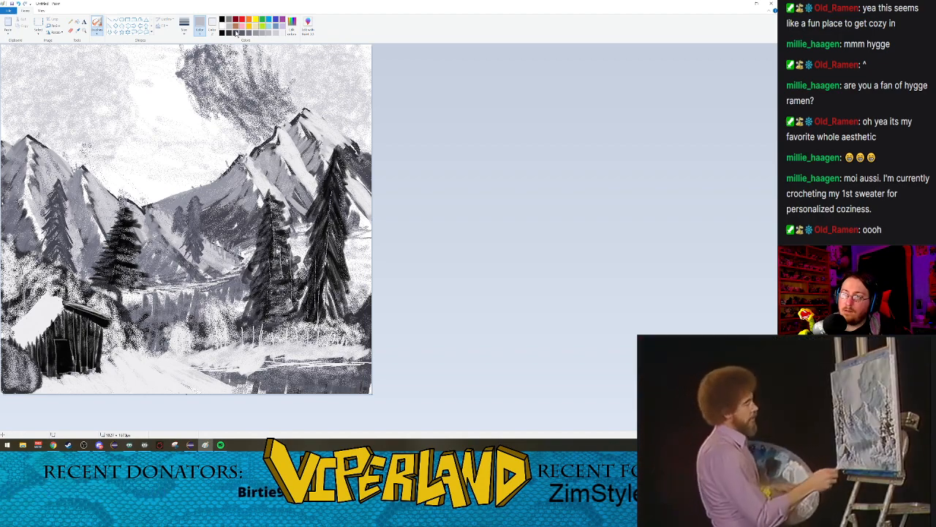
{"action": "left_click", "coordinate": [236, 32]}
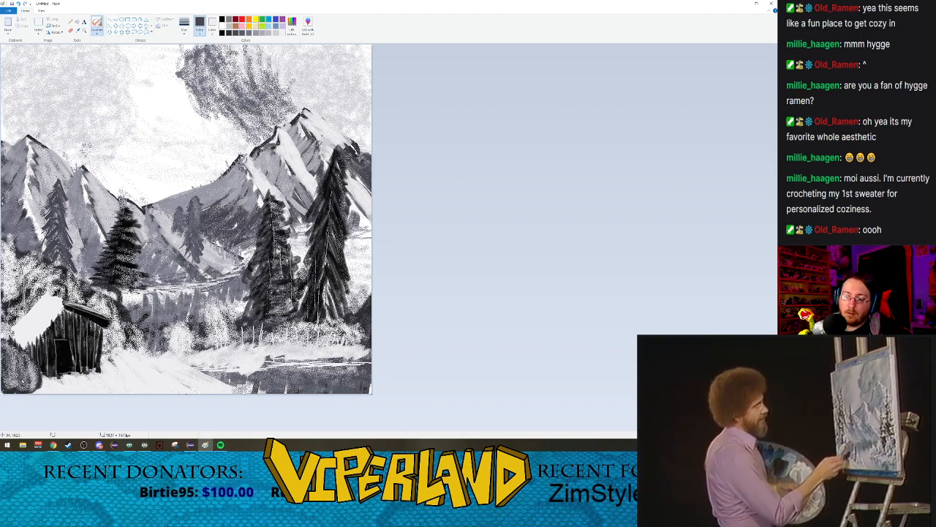
{"action": "mouse_move", "coordinate": [30, 386]}
{"action": "left_mouse_down"}
{"action": "mouse_move", "coordinate": [9, 375]}
{"action": "mouse_move", "coordinate": [17, 356]}
{"action": "mouse_move", "coordinate": [23, 367]}
{"action": "left_mouse_up"}
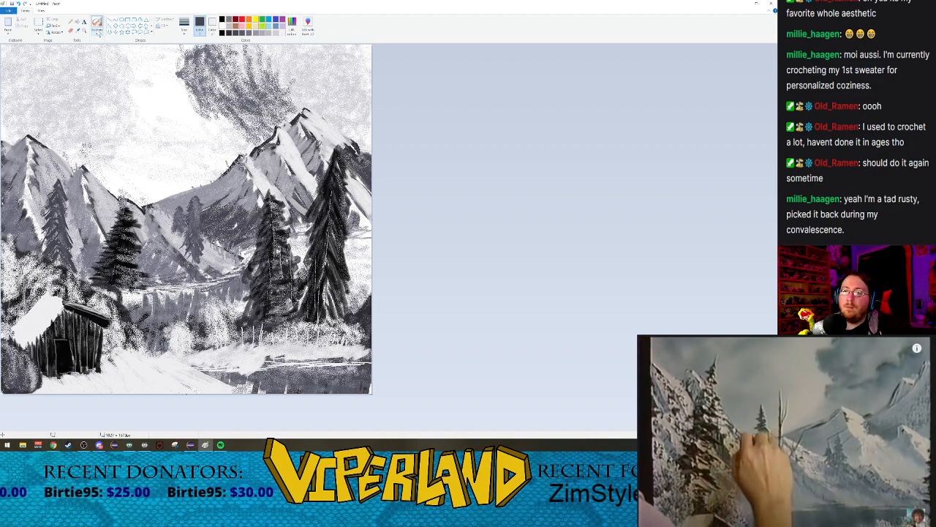
{"action": "left_click", "coordinate": [96, 33]}
{"action": "left_click", "coordinate": [99, 42]}
{"action": "left_click", "coordinate": [183, 31]}
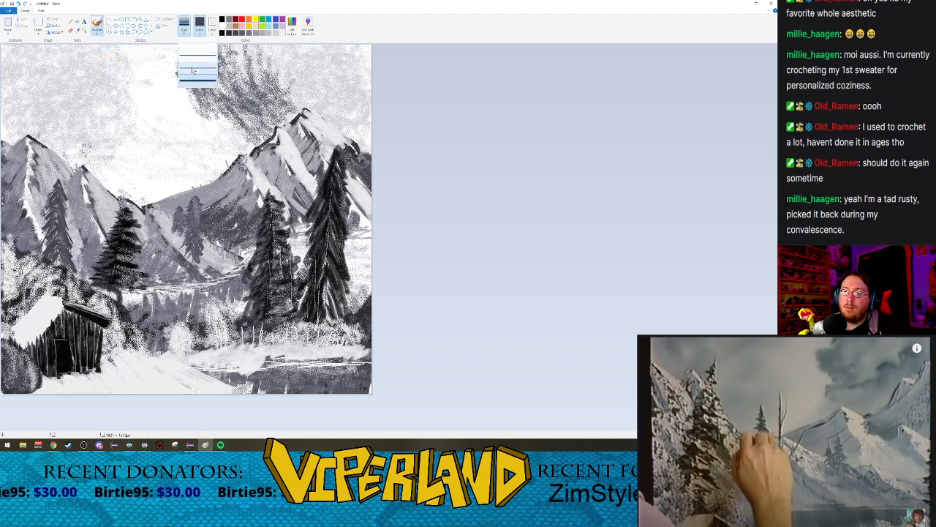
{"action": "left_click", "coordinate": [194, 69]}
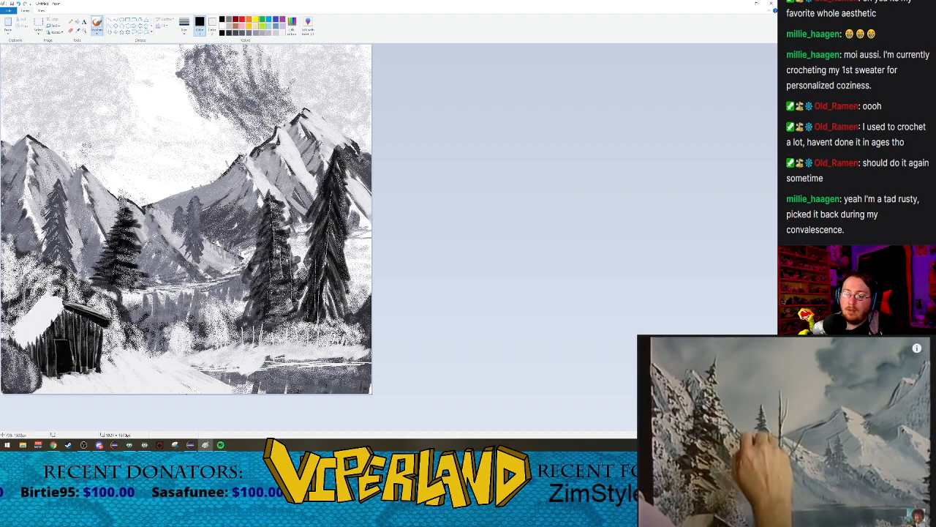
{"action": "left_click", "coordinate": [185, 24]}
{"action": "left_click", "coordinate": [197, 80]}
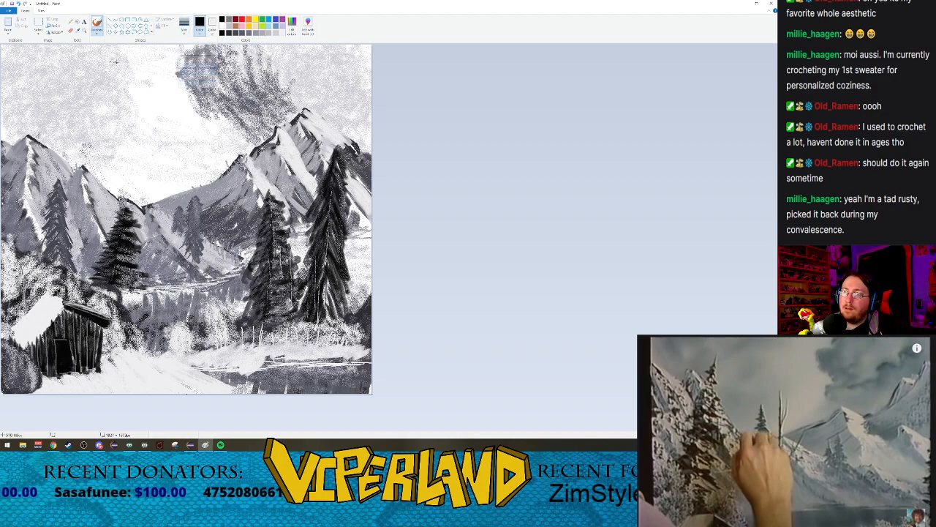
Step: Paint a tall thin black bare tree trunk right of the cabin with the Oil brush, undoing the thick first attempt
{"action": "left_click", "coordinate": [96, 33]}
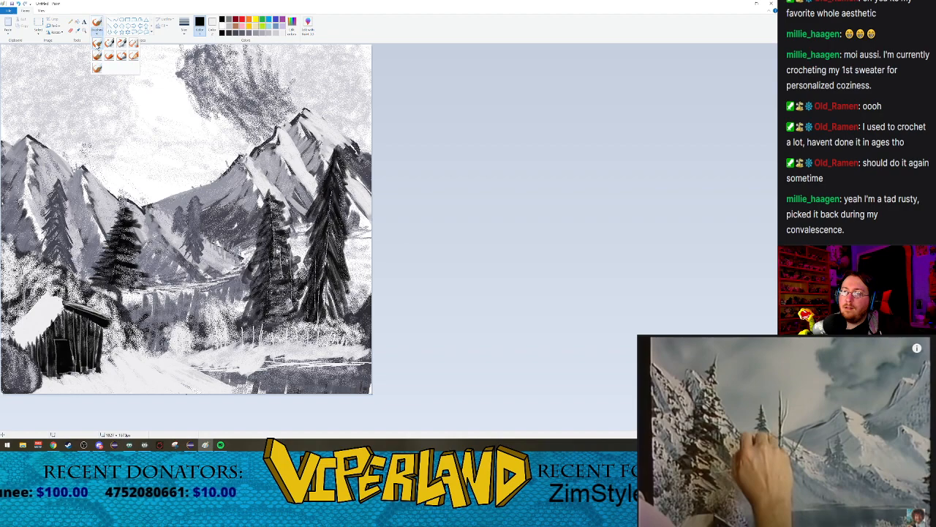
{"action": "left_click", "coordinate": [97, 55]}
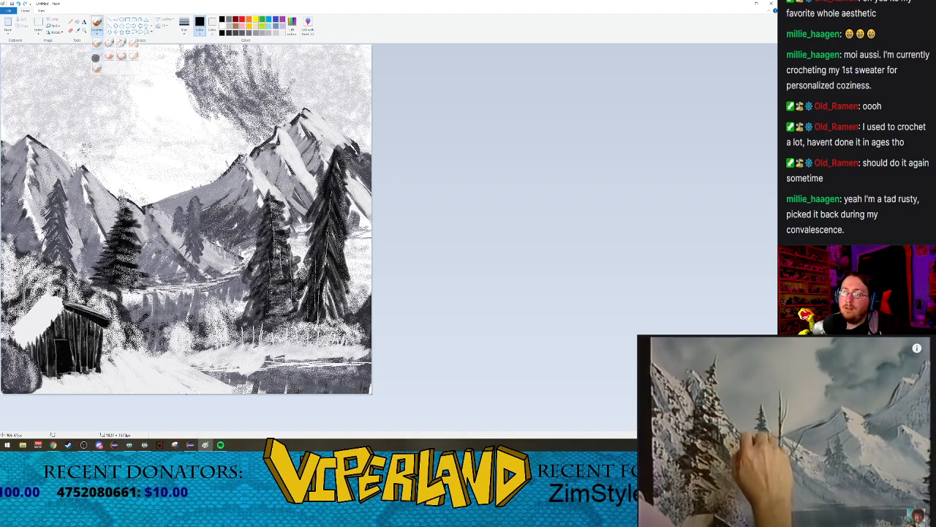
{"action": "left_click", "coordinate": [186, 24]}
{"action": "left_click", "coordinate": [195, 69]}
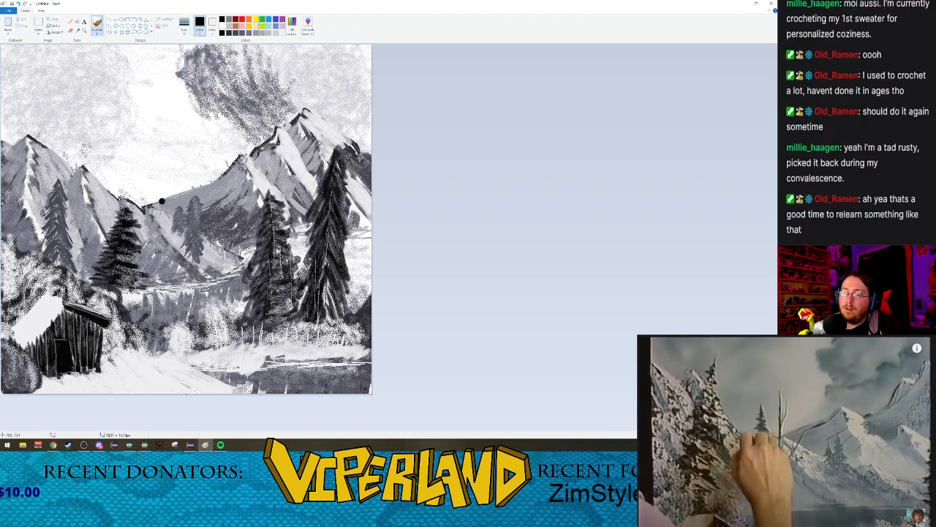
{"action": "left_click_drag", "start_coordinate": [171, 180], "coordinate": [146, 374]}
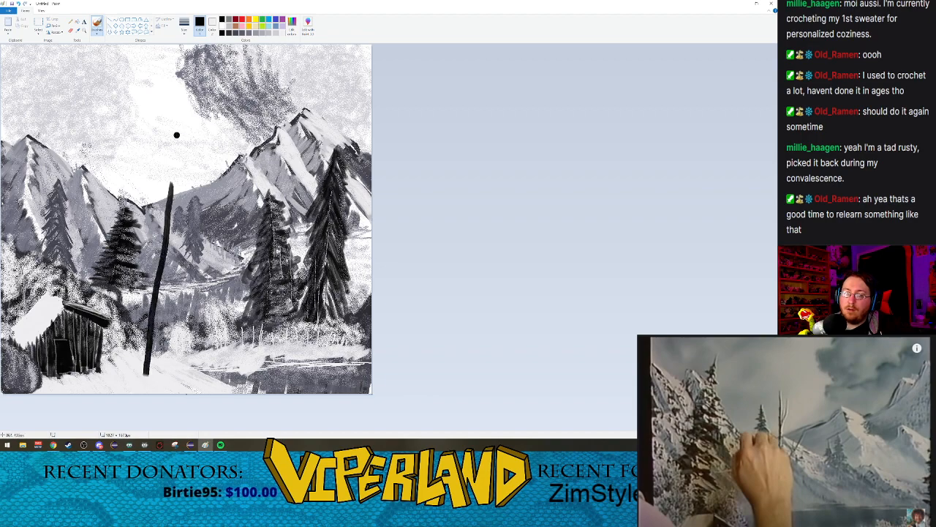
{"action": "key", "text": "ctrl+z"}
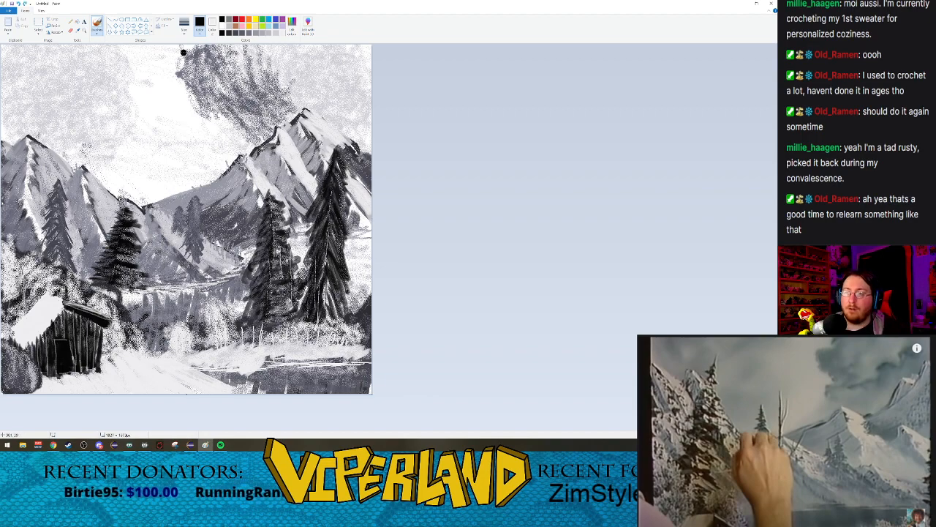
{"action": "left_click", "coordinate": [185, 33]}
{"action": "left_click", "coordinate": [197, 59]}
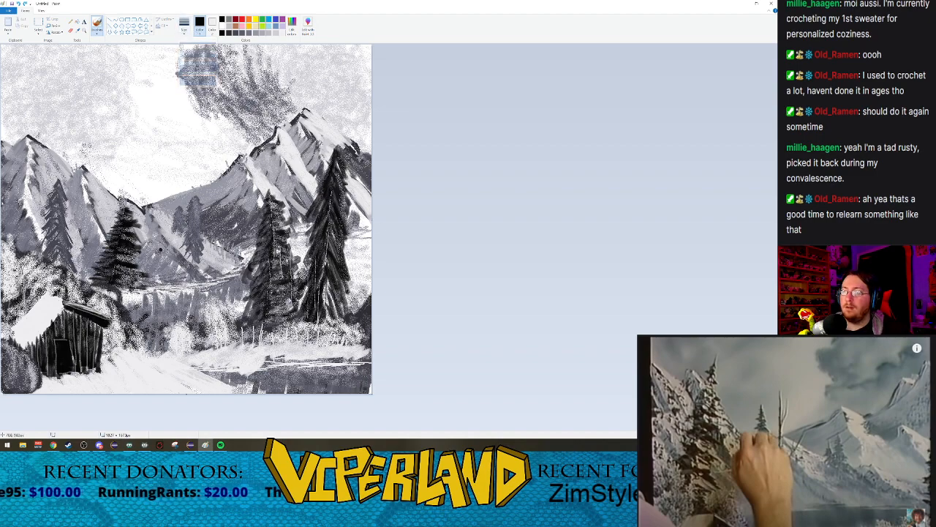
{"action": "left_click_drag", "start_coordinate": [161, 171], "coordinate": [137, 369]}
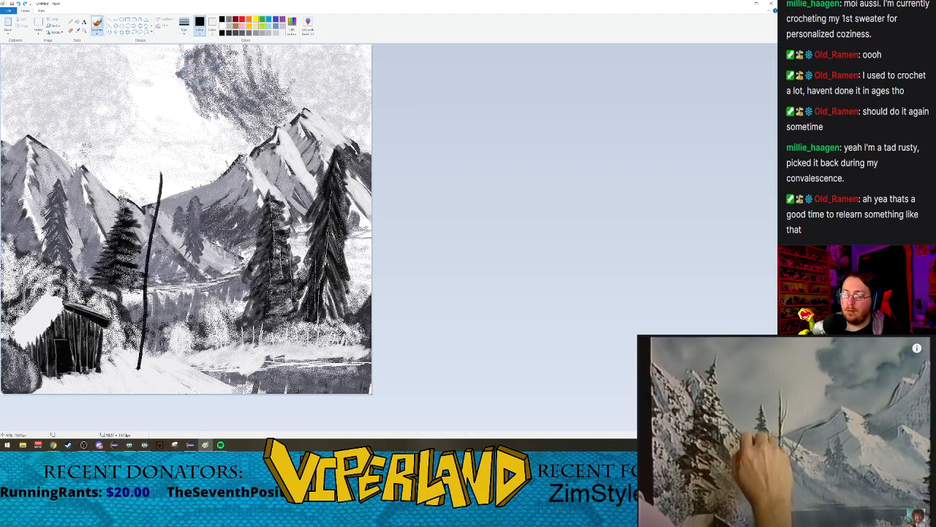
Step: Add thin forked black branches to the upper half of the bare trunk at the smallest brush size, undoing the trial strokes
{"action": "left_click_drag", "start_coordinate": [175, 174], "coordinate": [172, 196]}
{"action": "key", "text": "ctrl+z"}
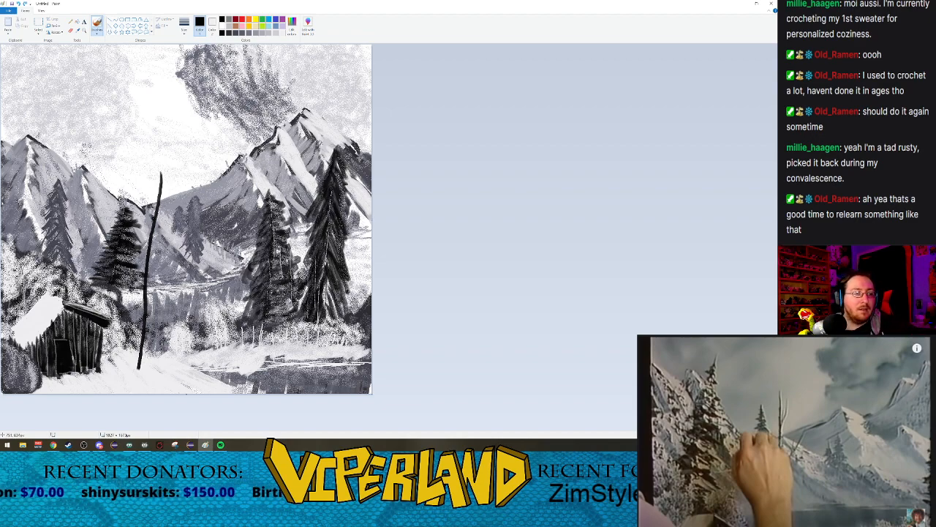
{"action": "left_click", "coordinate": [185, 25]}
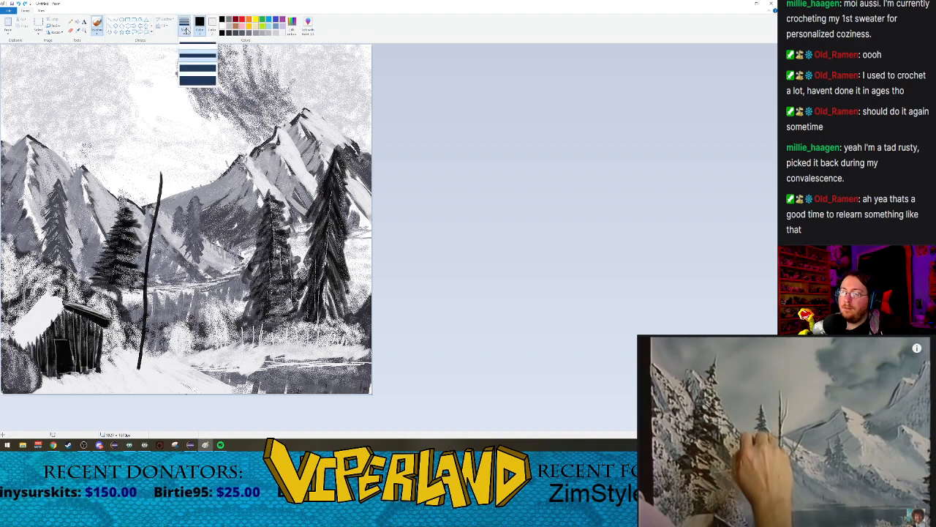
{"action": "left_click", "coordinate": [190, 44]}
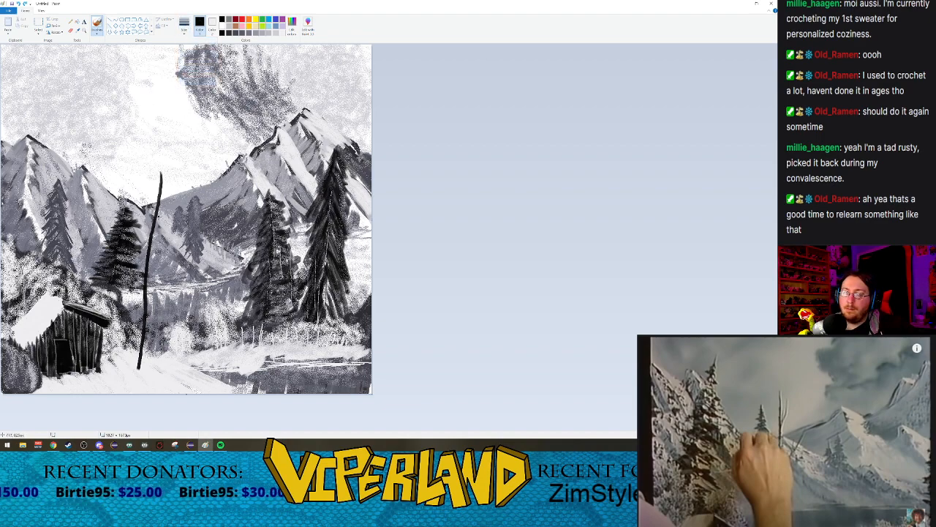
{"action": "left_click_drag", "start_coordinate": [157, 204], "coordinate": [179, 182]}
{"action": "key", "text": "ctrl+z"}
{"action": "mouse_move", "coordinate": [174, 177]}
{"action": "left_mouse_down"}
{"action": "mouse_move", "coordinate": [162, 198]}
{"action": "mouse_move", "coordinate": [183, 211]}
{"action": "mouse_move", "coordinate": [160, 229]}
{"action": "left_mouse_up"}
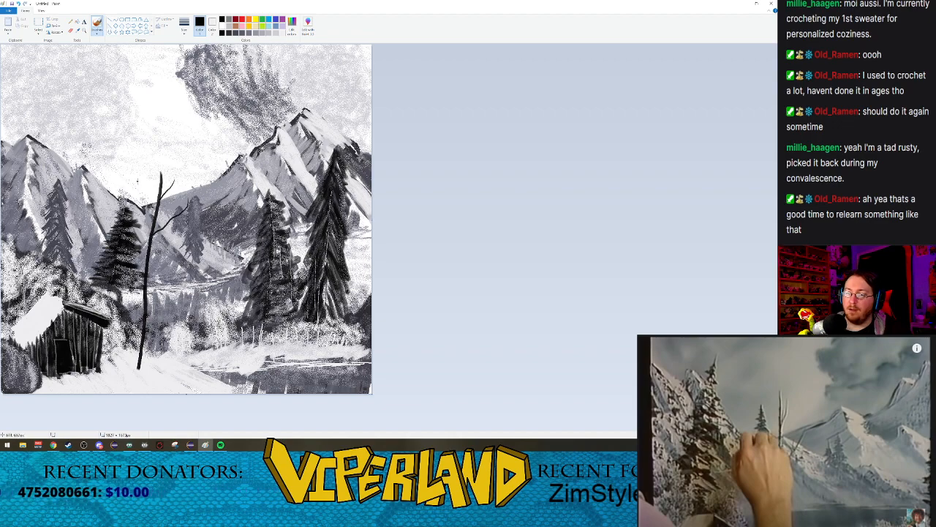
{"action": "left_click_drag", "start_coordinate": [137, 183], "coordinate": [151, 220]}
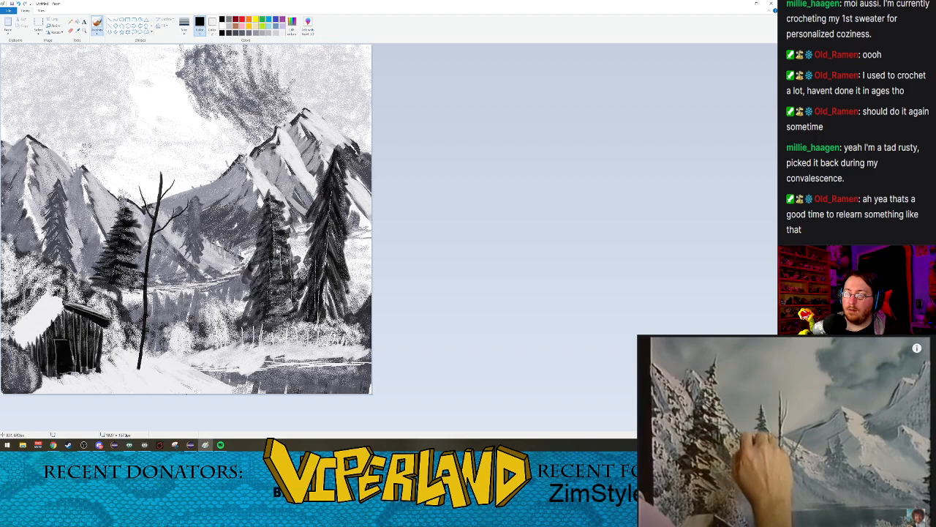
{"action": "left_click_drag", "start_coordinate": [178, 182], "coordinate": [171, 190]}
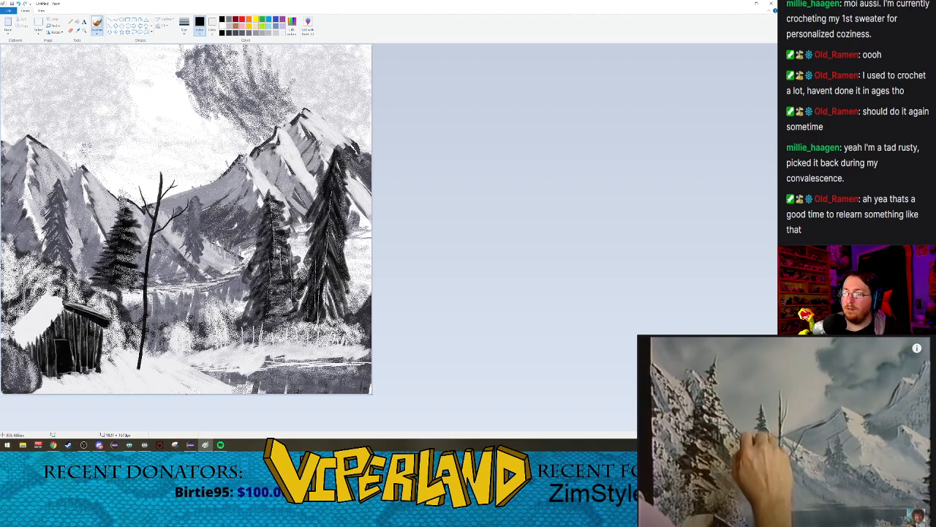
{"action": "left_click_drag", "start_coordinate": [184, 235], "coordinate": [155, 260]}
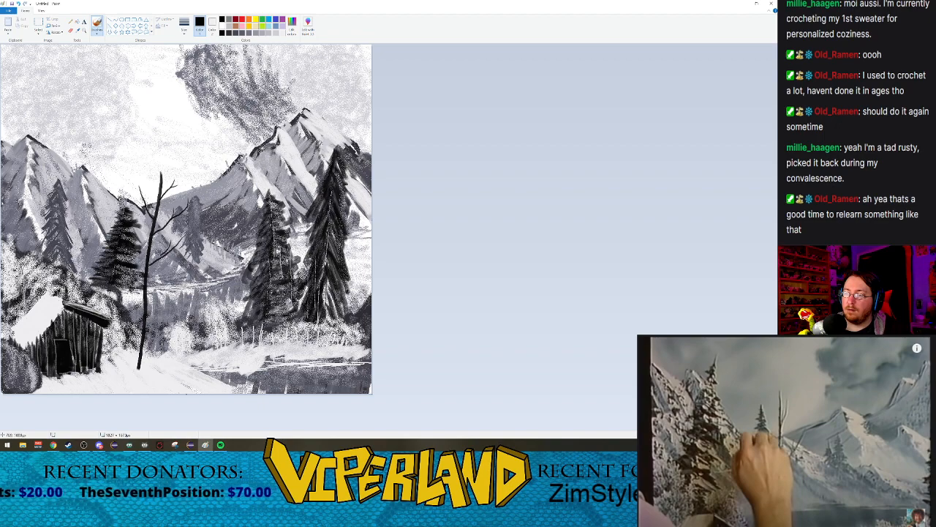
{"action": "left_click_drag", "start_coordinate": [184, 244], "coordinate": [173, 252]}
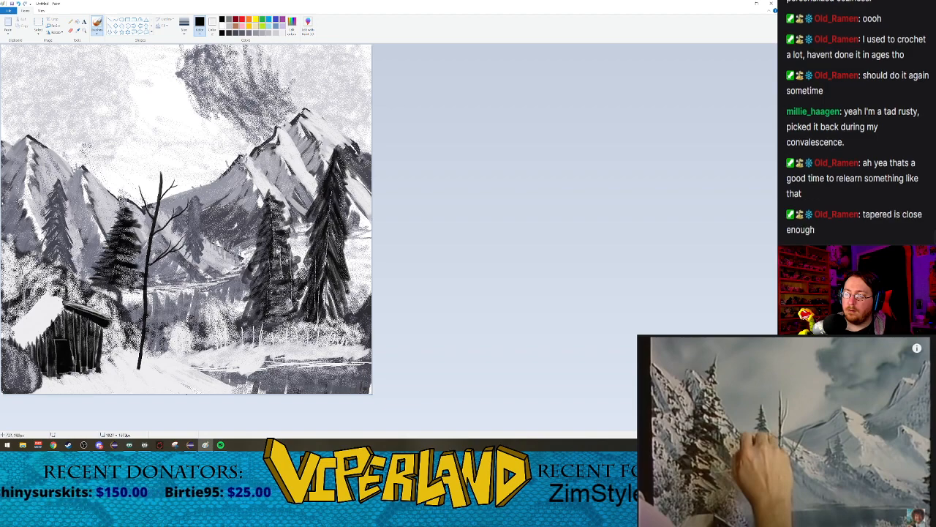
Step: Add thin black branches to the lower half of the bare tree, using the second brush size for the lowest left one
{"action": "left_click_drag", "start_coordinate": [139, 232], "coordinate": [145, 243]}
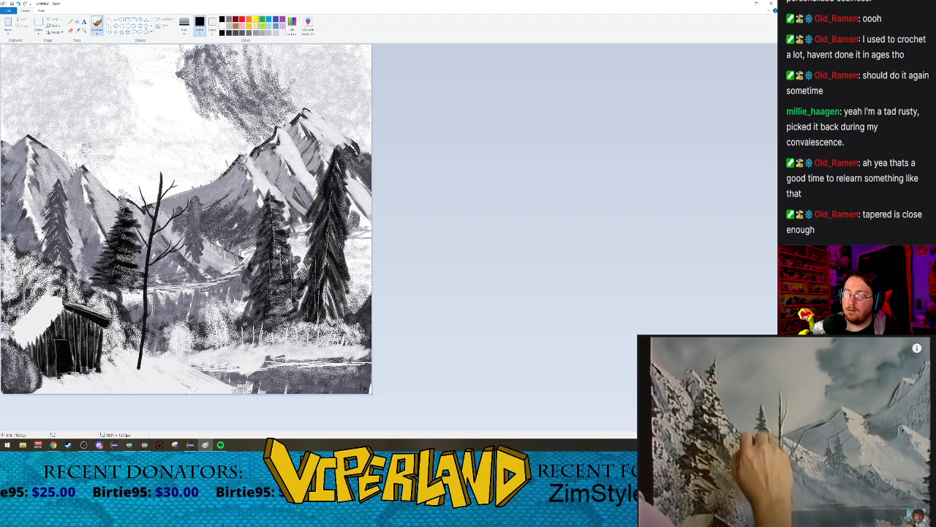
{"action": "mouse_move", "coordinate": [120, 273]}
{"action": "left_mouse_down"}
{"action": "mouse_move", "coordinate": [142, 299]}
{"action": "mouse_move", "coordinate": [168, 304]}
{"action": "mouse_move", "coordinate": [150, 316]}
{"action": "left_mouse_up"}
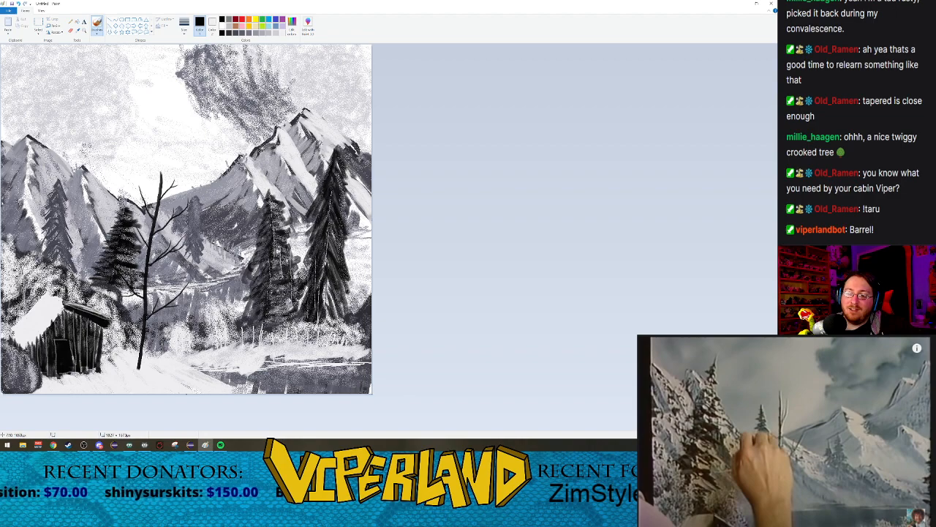
{"action": "left_click_drag", "start_coordinate": [145, 228], "coordinate": [144, 240]}
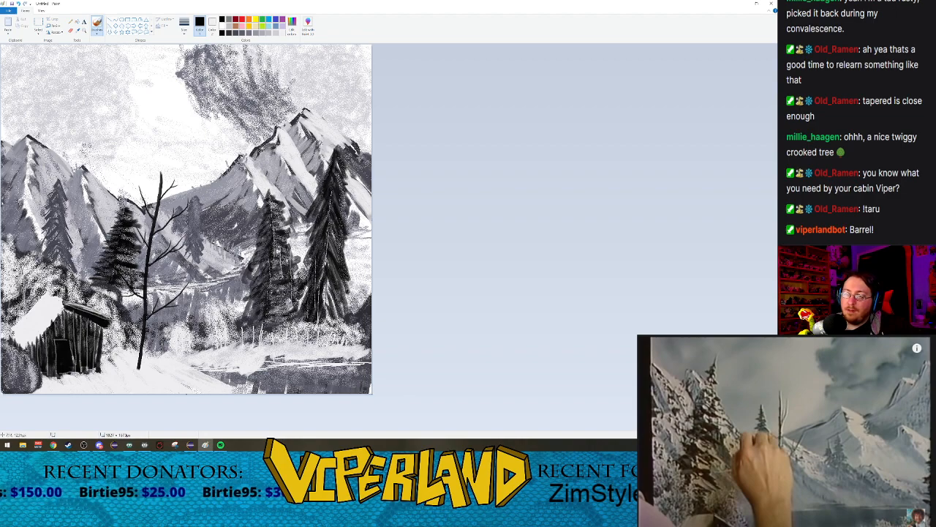
{"action": "left_click", "coordinate": [184, 35]}
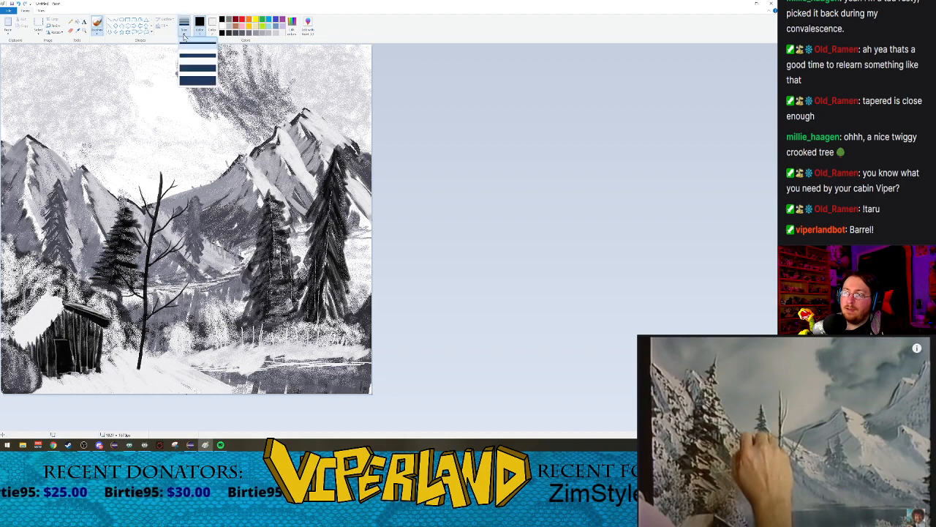
{"action": "left_click", "coordinate": [198, 56]}
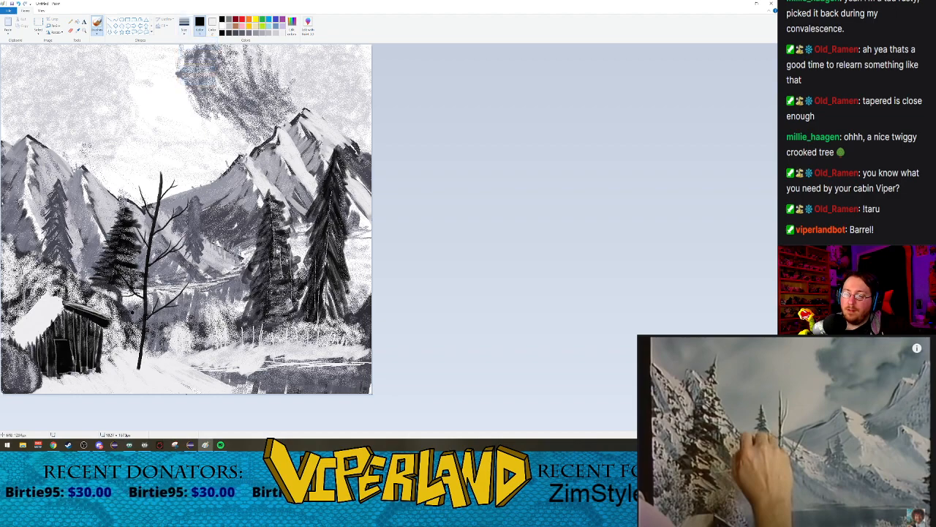
{"action": "left_click_drag", "start_coordinate": [121, 305], "coordinate": [145, 340]}
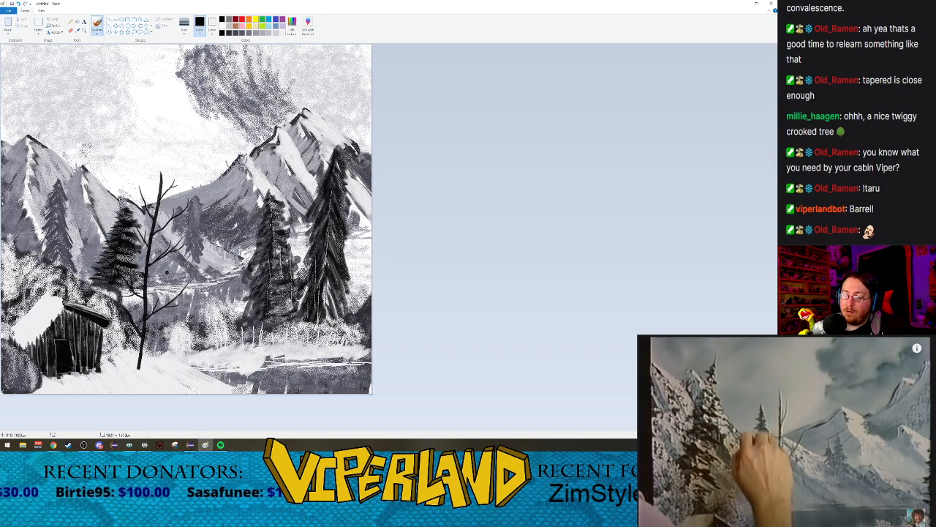
Step: Paint thin off-white snow highlights along the right side of the bare tree's trunk and the bases of its branches
{"action": "left_click", "coordinate": [188, 33]}
{"action": "left_click", "coordinate": [197, 66]}
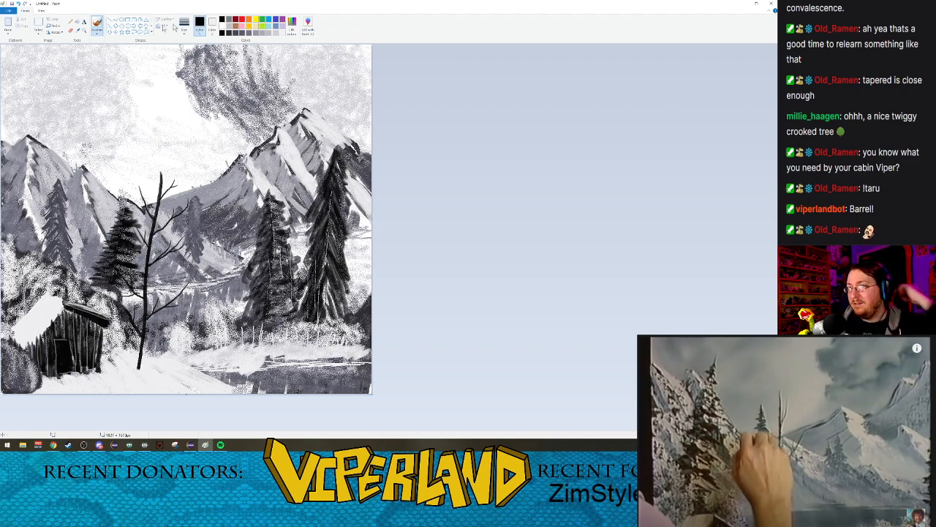
{"action": "left_click", "coordinate": [279, 33]}
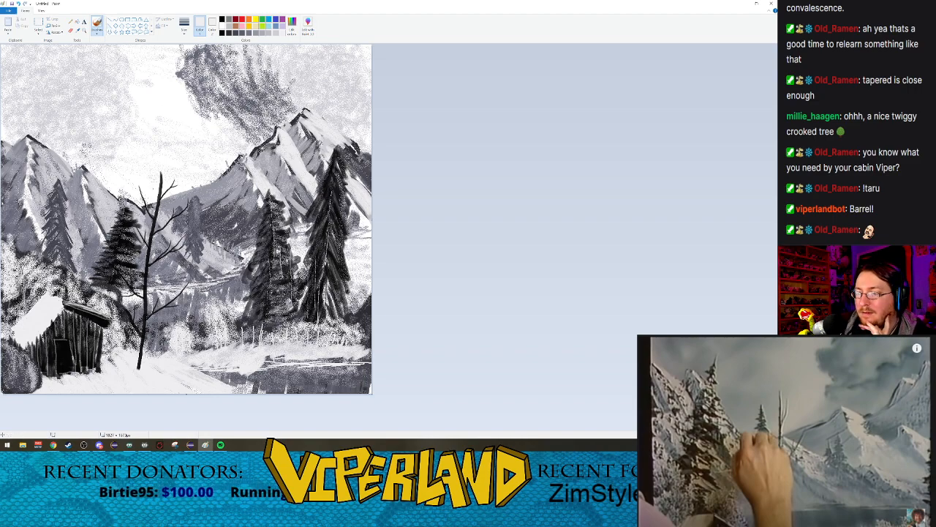
{"action": "left_click", "coordinate": [84, 31]}
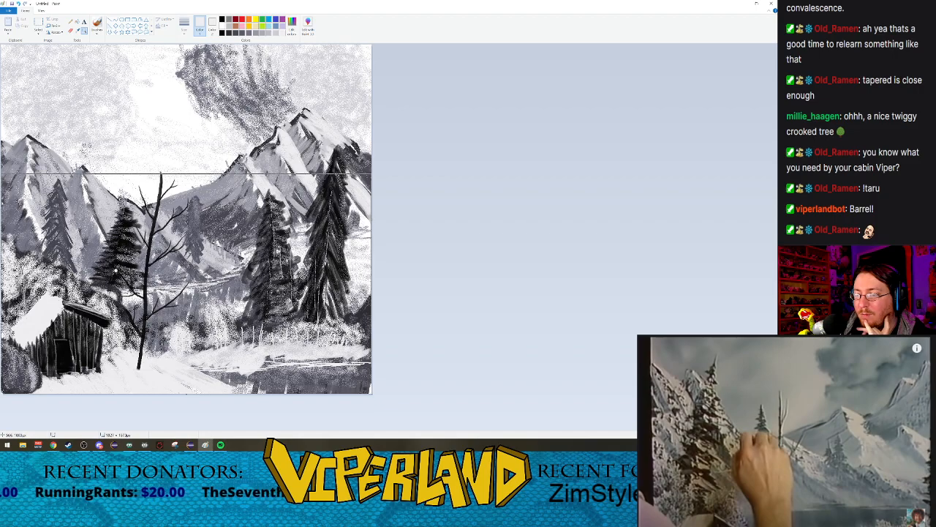
{"action": "left_click", "coordinate": [185, 272]}
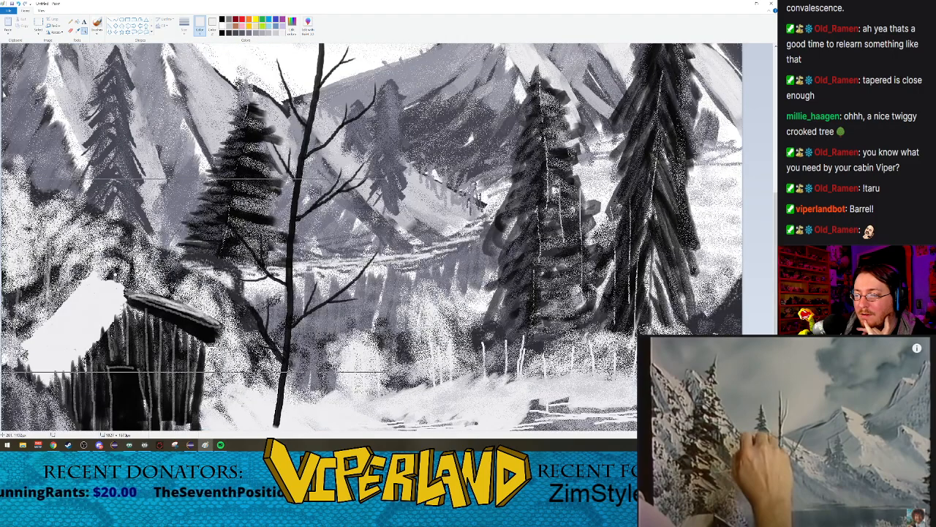
{"action": "left_click", "coordinate": [97, 26]}
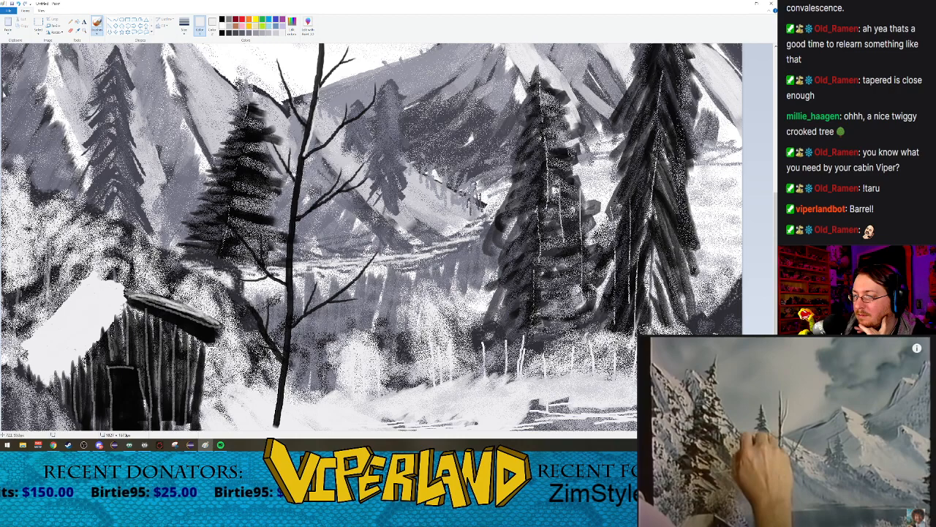
{"action": "left_click_drag", "start_coordinate": [300, 172], "coordinate": [291, 329]}
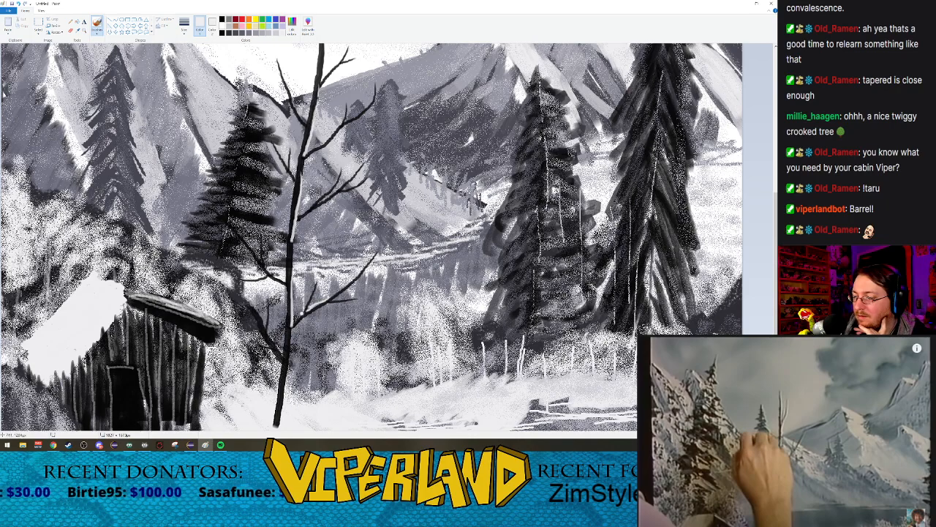
{"action": "left_click_drag", "start_coordinate": [290, 328], "coordinate": [279, 425]}
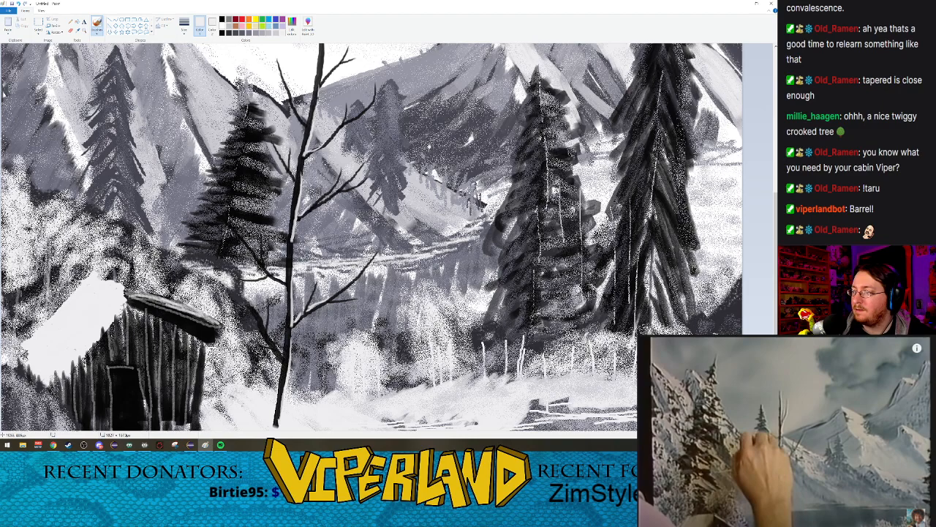
{"action": "left_click", "coordinate": [85, 30]}
{"action": "right_click", "coordinate": [236, 231]}
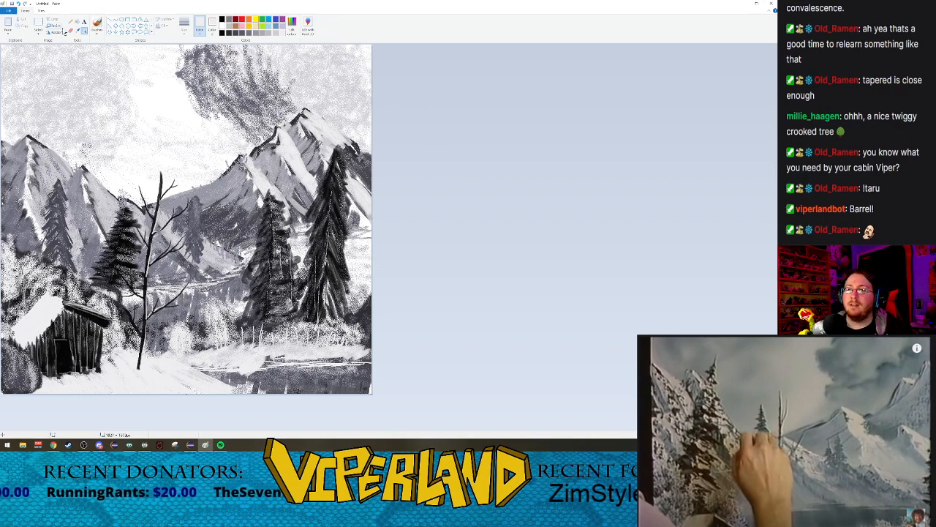
Step: Paint a solid black upright barrel between the cabin and the bare tree with the Oil brush at the third size
{"action": "left_click", "coordinate": [97, 33]}
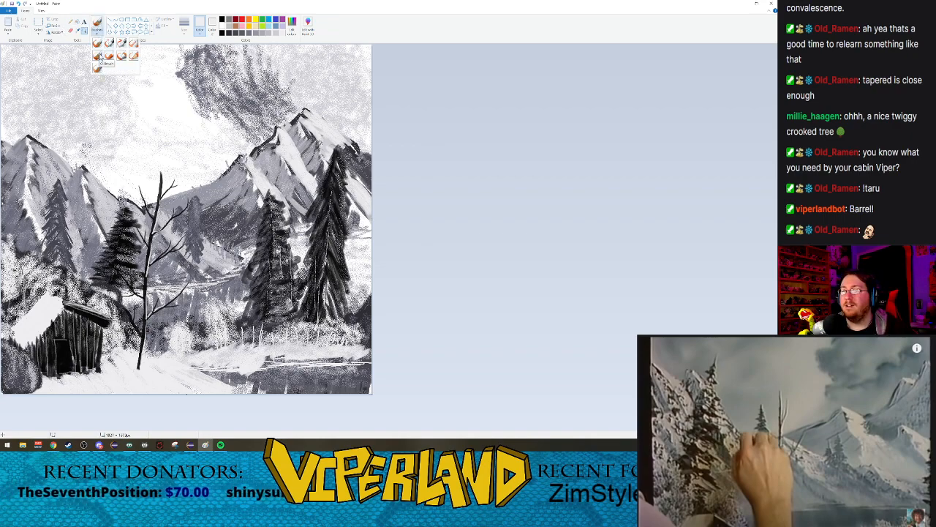
{"action": "left_click", "coordinate": [98, 56]}
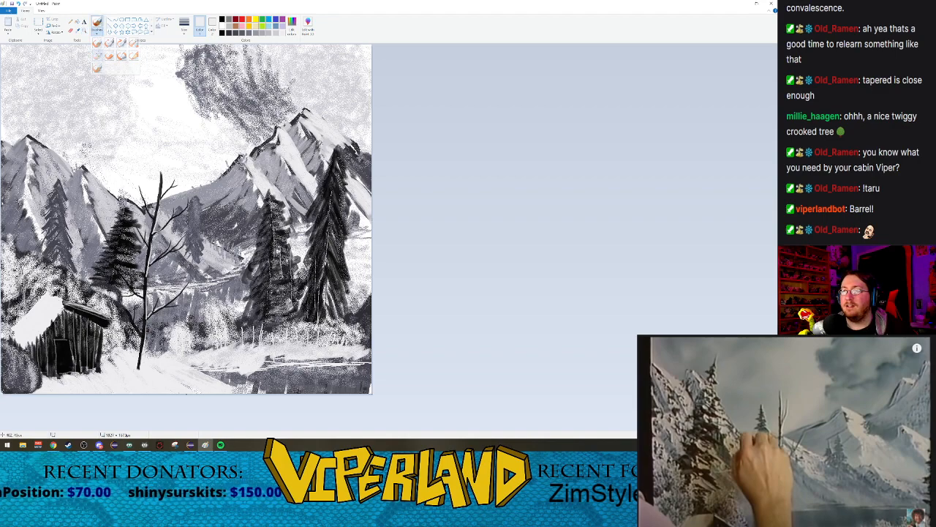
{"action": "left_click", "coordinate": [228, 34]}
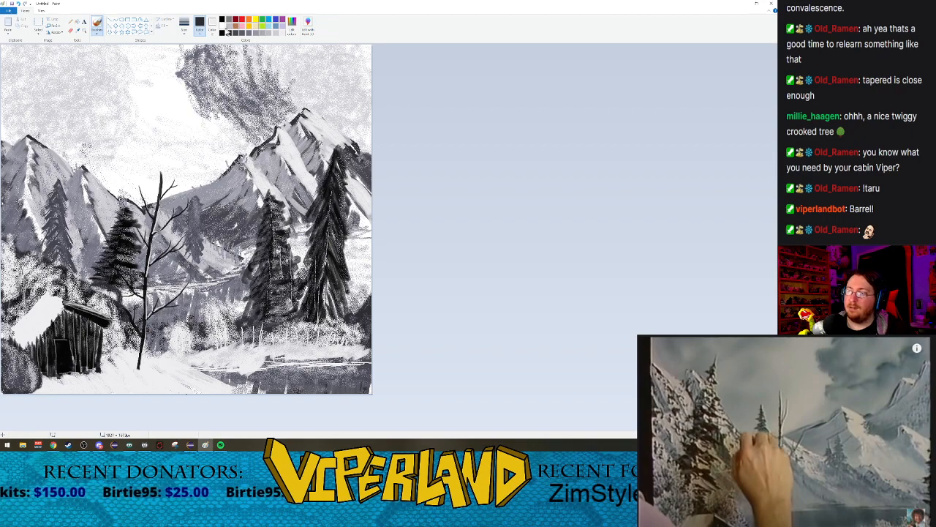
{"action": "left_click", "coordinate": [223, 33]}
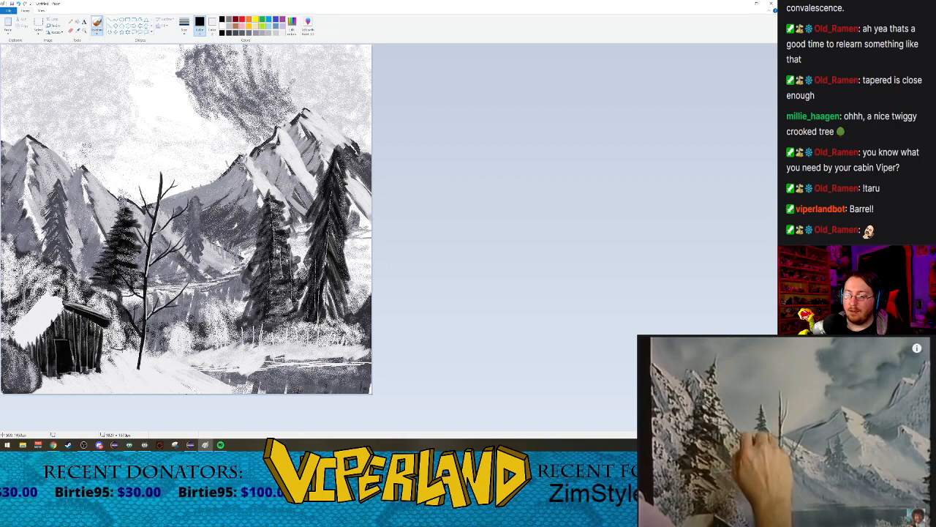
{"action": "left_click", "coordinate": [185, 27]}
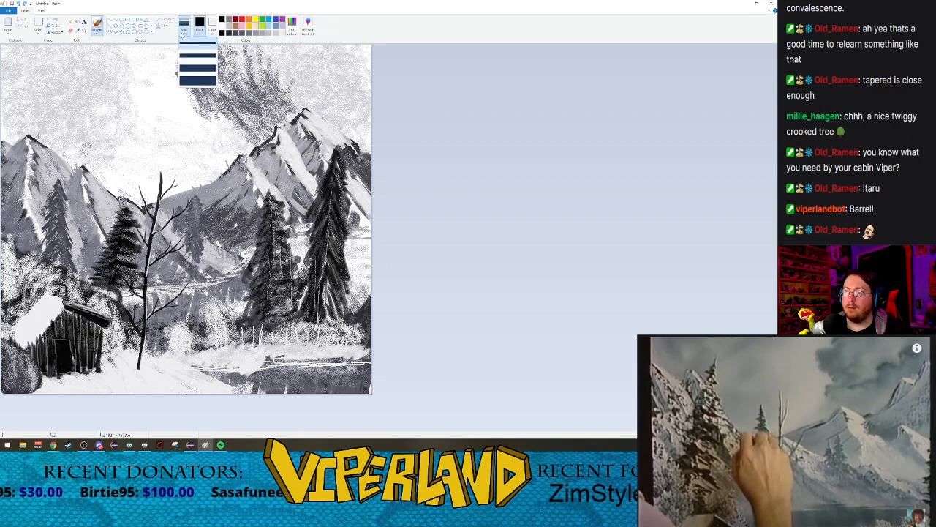
{"action": "left_click", "coordinate": [196, 67]}
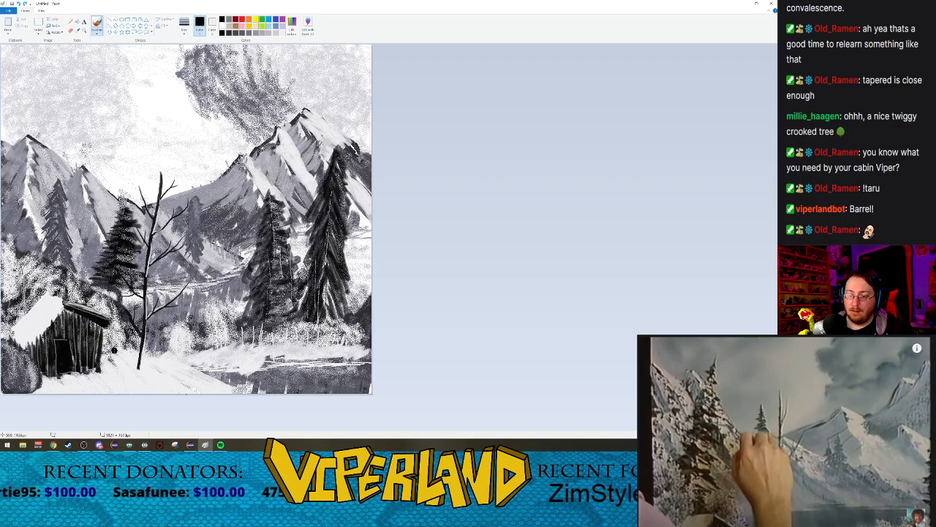
{"action": "left_click_drag", "start_coordinate": [114, 347], "coordinate": [126, 346]}
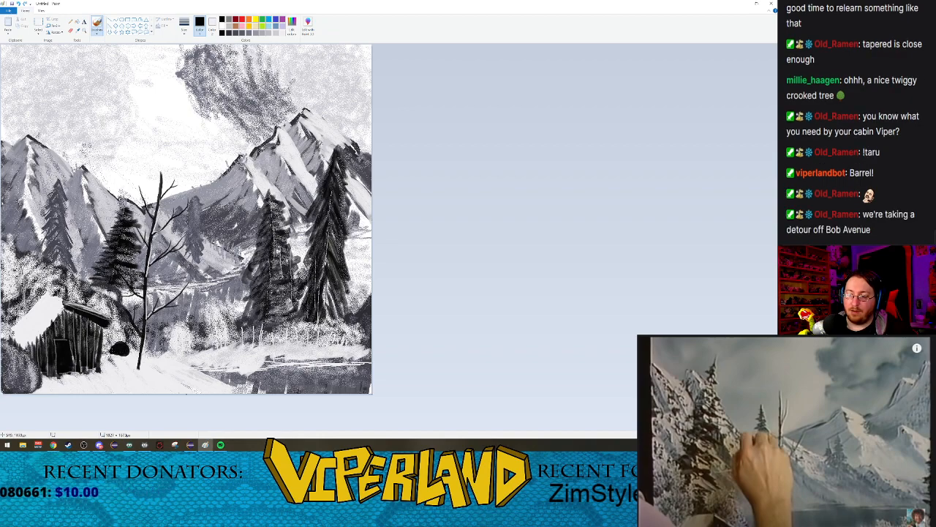
{"action": "mouse_move", "coordinate": [112, 347]}
{"action": "left_mouse_down"}
{"action": "mouse_move", "coordinate": [125, 373]}
{"action": "mouse_move", "coordinate": [114, 371]}
{"action": "mouse_move", "coordinate": [123, 371]}
{"action": "mouse_move", "coordinate": [121, 357]}
{"action": "mouse_move", "coordinate": [121, 366]}
{"action": "left_mouse_up"}
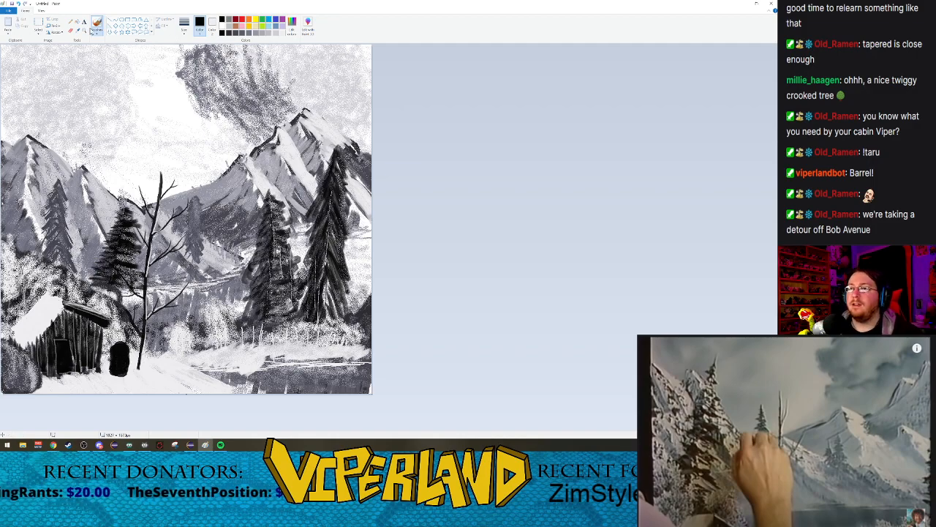
Step: Outline an oval rim around the top of the black barrel in off-white with the basic Brush
{"action": "left_click", "coordinate": [128, 350]}
{"action": "left_click", "coordinate": [227, 344]}
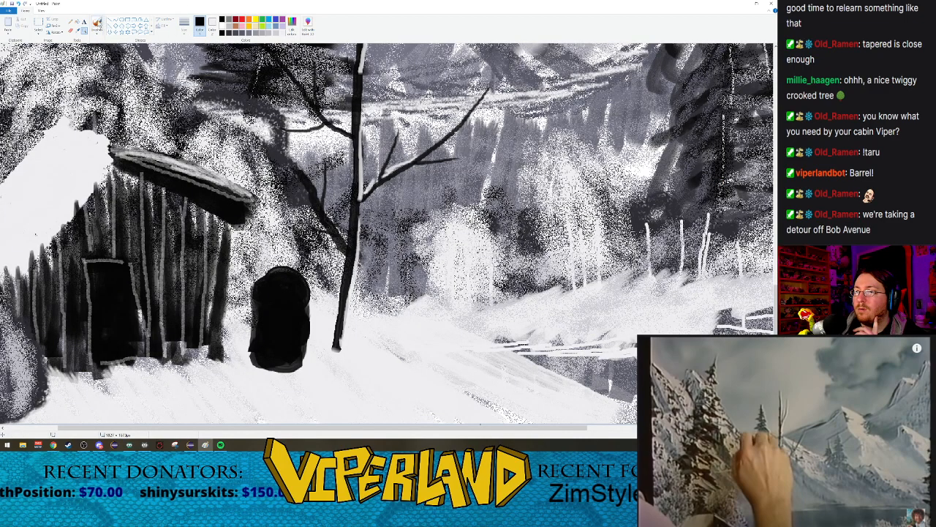
{"action": "left_click", "coordinate": [184, 25]}
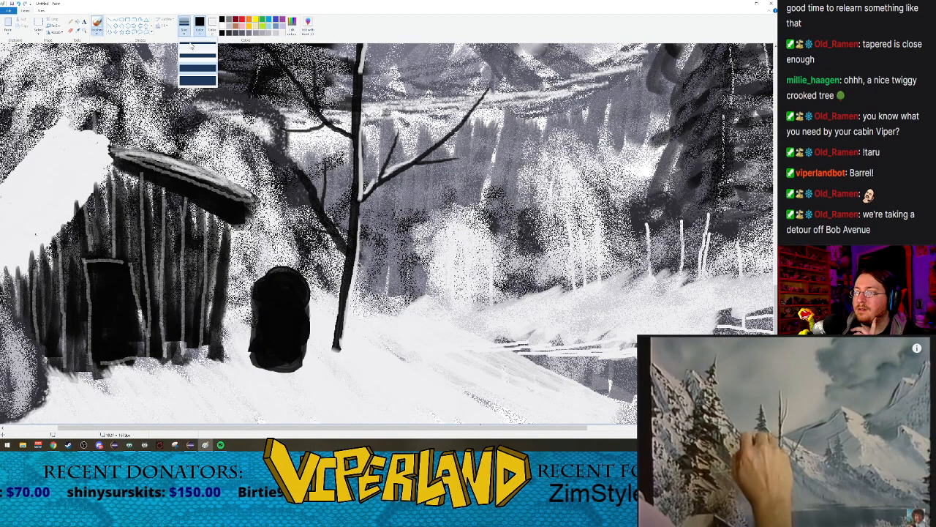
{"action": "left_click", "coordinate": [97, 32]}
{"action": "left_click", "coordinate": [98, 42]}
{"action": "left_click", "coordinate": [184, 24]}
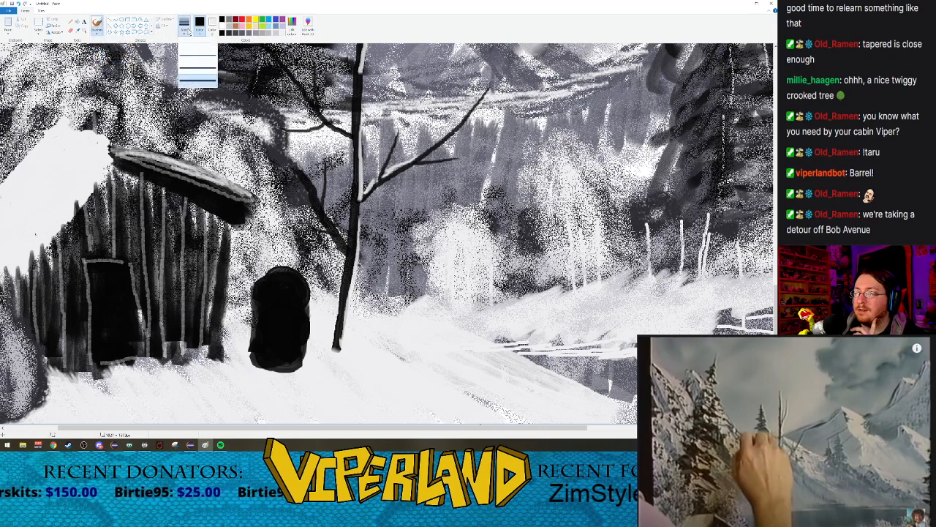
{"action": "left_click", "coordinate": [197, 58]}
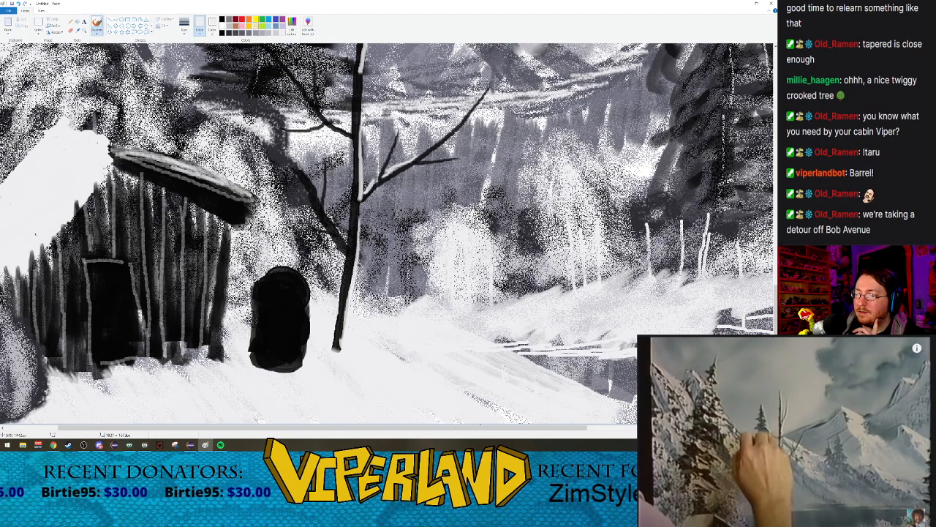
{"action": "left_click_drag", "start_coordinate": [270, 275], "coordinate": [289, 272]}
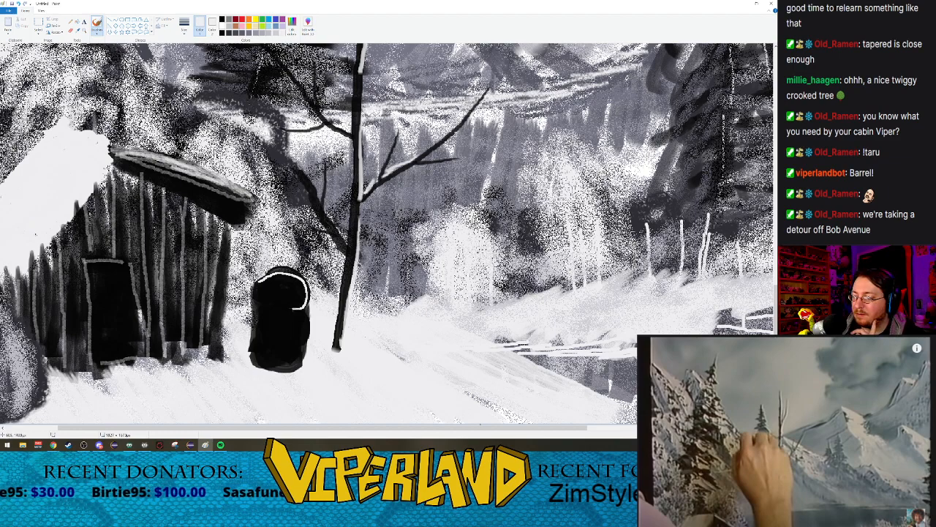
{"action": "mouse_move", "coordinate": [258, 297]}
{"action": "left_mouse_down"}
{"action": "mouse_move", "coordinate": [268, 273]}
{"action": "mouse_move", "coordinate": [300, 291]}
{"action": "left_mouse_up"}
Step: Fill the barrel's oval top with soft off-white shading using the Watercolor brush
{"action": "left_click", "coordinate": [97, 33]}
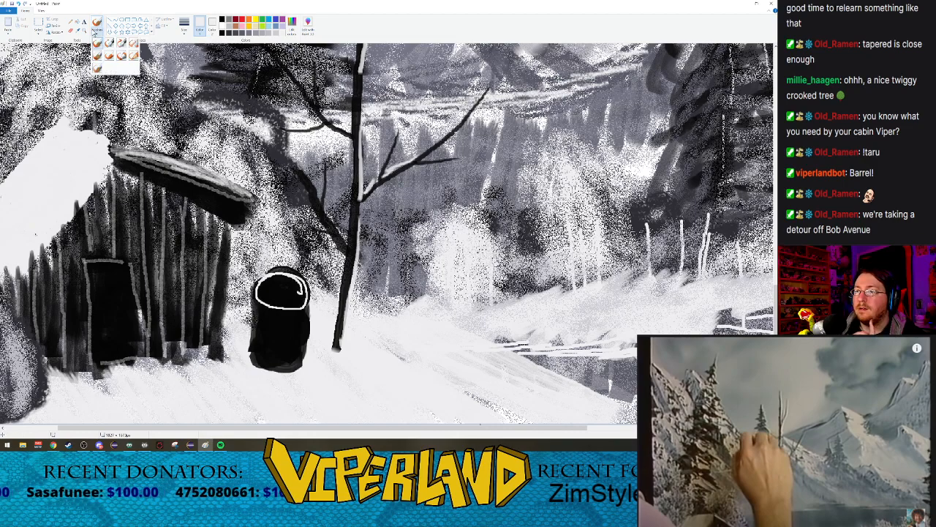
{"action": "left_click", "coordinate": [96, 34]}
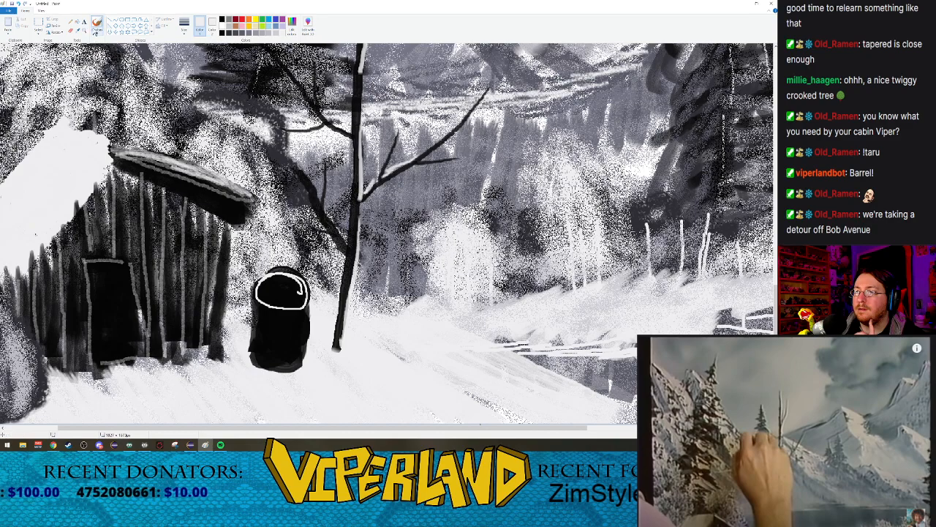
{"action": "left_click", "coordinate": [98, 33]}
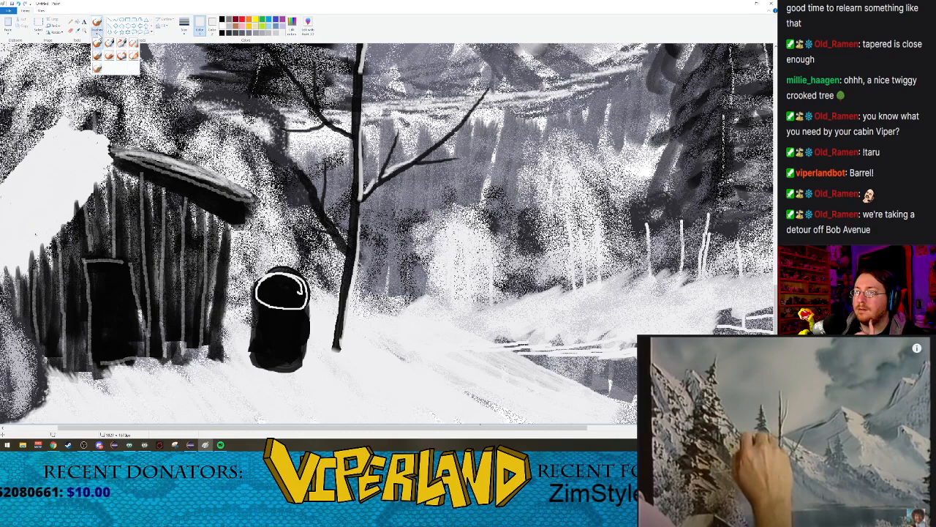
{"action": "left_click", "coordinate": [98, 66]}
{"action": "mouse_move", "coordinate": [274, 284]}
{"action": "left_mouse_down"}
{"action": "mouse_move", "coordinate": [296, 293]}
{"action": "mouse_move", "coordinate": [283, 289]}
{"action": "mouse_move", "coordinate": [277, 271]}
{"action": "mouse_move", "coordinate": [286, 295]}
{"action": "mouse_move", "coordinate": [278, 288]}
{"action": "mouse_move", "coordinate": [290, 274]}
{"action": "mouse_move", "coordinate": [294, 295]}
{"action": "mouse_move", "coordinate": [277, 283]}
{"action": "mouse_move", "coordinate": [305, 285]}
{"action": "mouse_move", "coordinate": [282, 292]}
{"action": "left_mouse_up"}
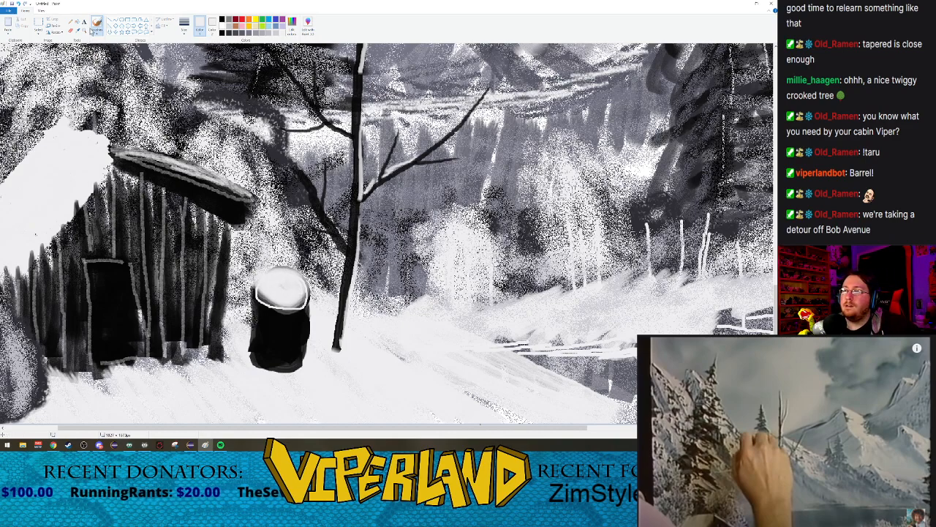
Step: Outline the barrel's sides and base in thin off-white with the basic Brush, undoing the misplaced side strokes
{"action": "left_click", "coordinate": [97, 31]}
{"action": "left_click", "coordinate": [98, 43]}
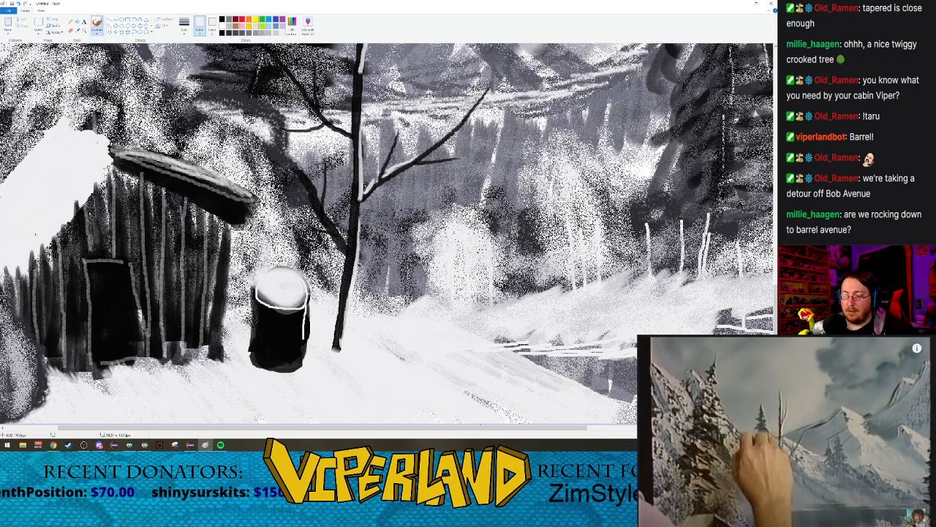
{"action": "key", "text": "ctrl+z"}
{"action": "key", "text": "ctrl+z"}
{"action": "left_click_drag", "start_coordinate": [309, 299], "coordinate": [301, 359]}
{"action": "key", "text": "ctrl+z"}
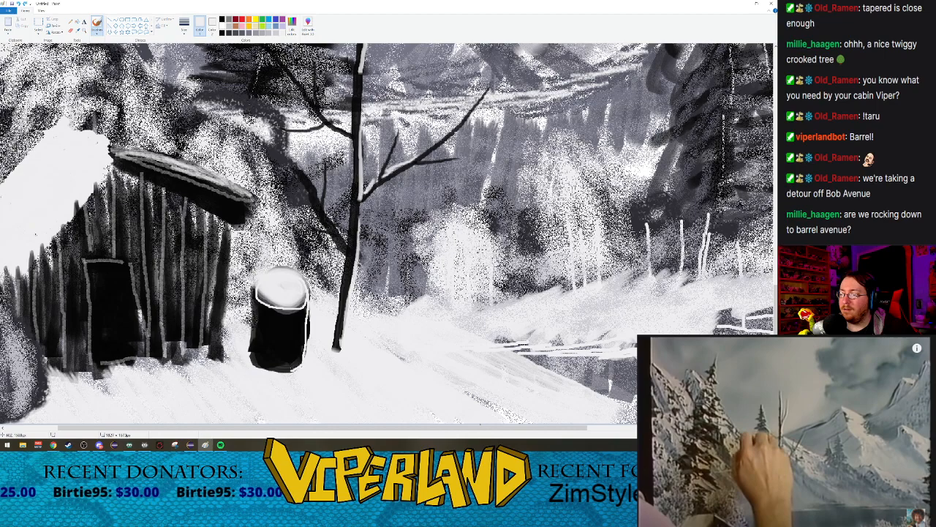
{"action": "left_click_drag", "start_coordinate": [256, 363], "coordinate": [249, 339]}
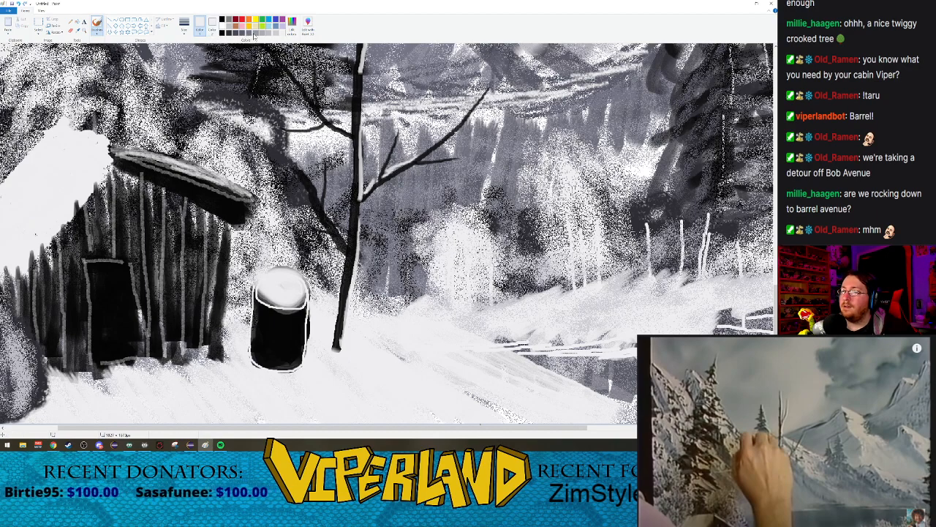
Step: Try painting two light grey bands across the barrel at the largest brush size, and undo them
{"action": "left_click", "coordinate": [264, 35]}
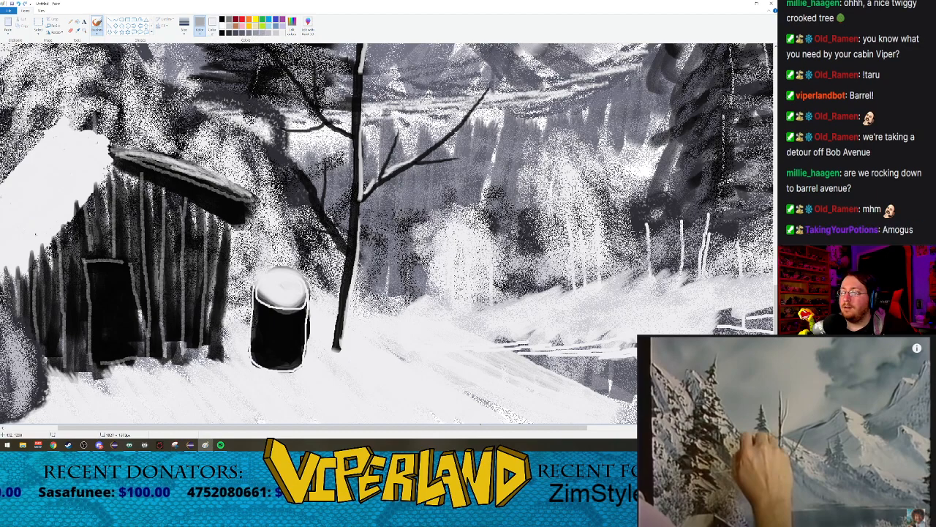
{"action": "left_click", "coordinate": [186, 31]}
{"action": "left_click", "coordinate": [193, 70]}
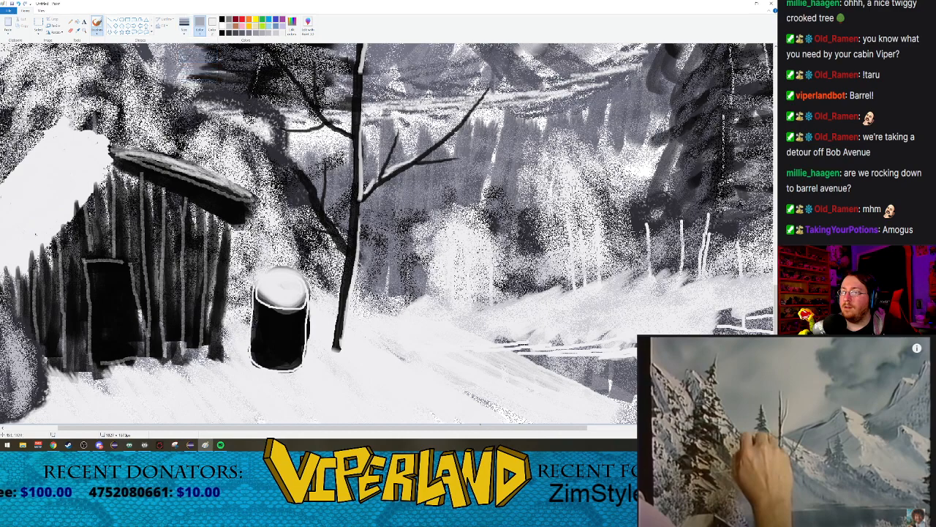
{"action": "left_click", "coordinate": [186, 31]}
{"action": "left_click", "coordinate": [197, 82]}
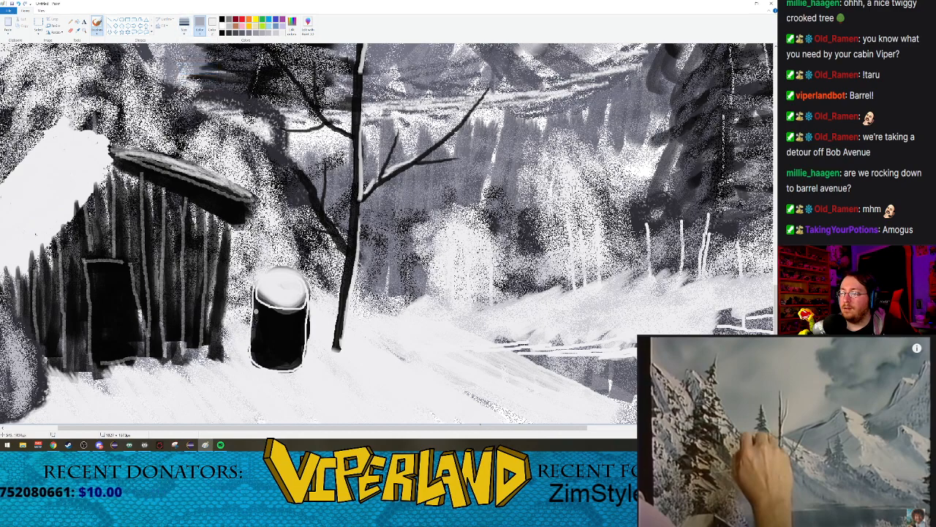
{"action": "mouse_move", "coordinate": [253, 313]}
{"action": "left_mouse_down"}
{"action": "mouse_move", "coordinate": [302, 322]}
{"action": "mouse_move", "coordinate": [307, 334]}
{"action": "mouse_move", "coordinate": [281, 347]}
{"action": "mouse_move", "coordinate": [251, 337]}
{"action": "left_mouse_up"}
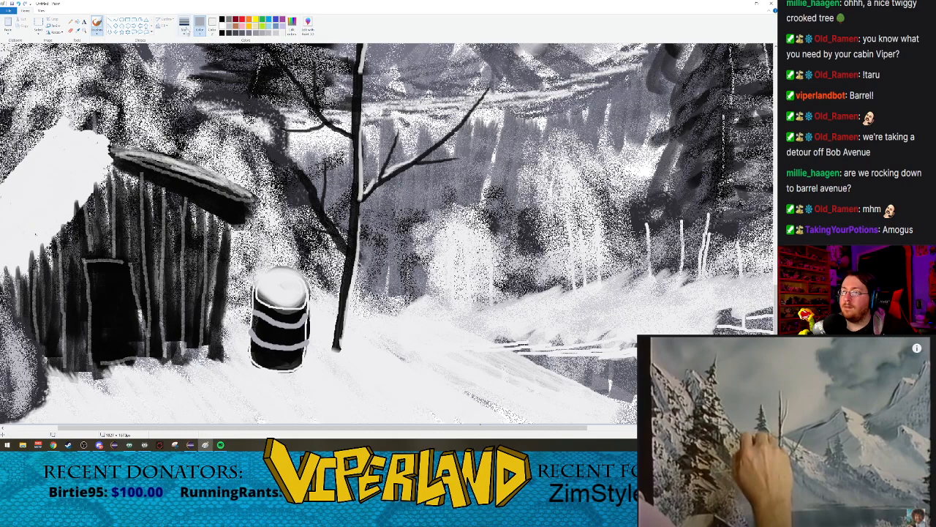
{"action": "key", "text": "ctrl+z"}
{"action": "key", "text": "ctrl+z"}
Step: Draw thin off-white vertical stave lines down the barrel's front with the smallest brush size
{"action": "left_click", "coordinate": [185, 30]}
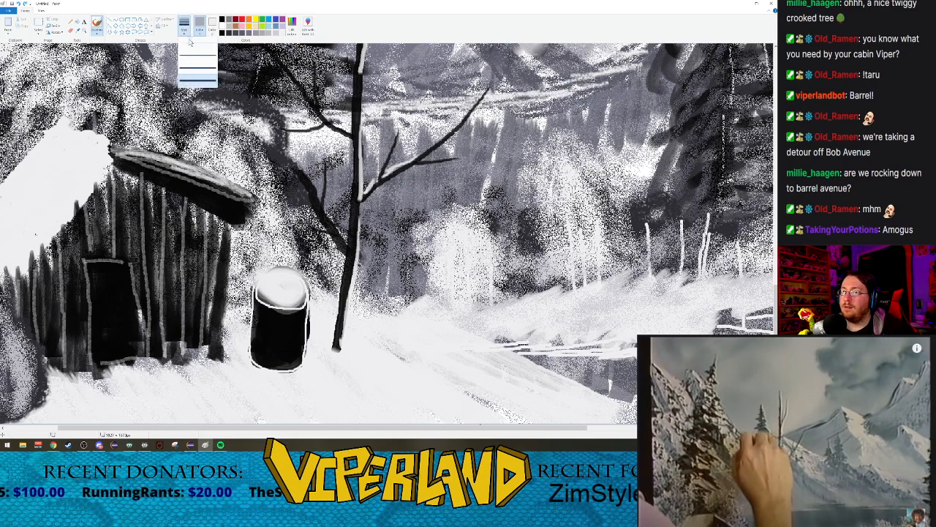
{"action": "left_click", "coordinate": [192, 44]}
{"action": "left_click", "coordinate": [283, 33]}
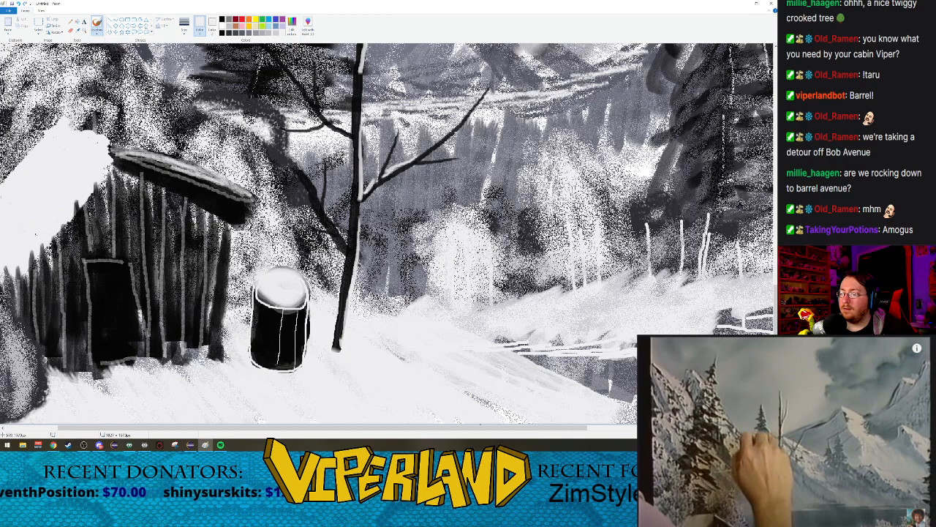
{"action": "left_click_drag", "start_coordinate": [266, 306], "coordinate": [265, 331]}
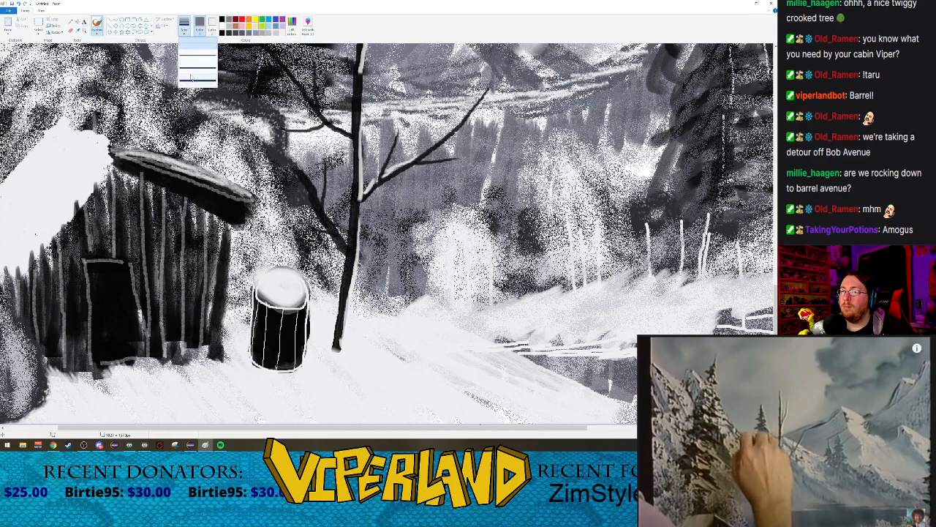
Step: Paint two thicker grey curved bands across the barrel's staves, undoing a misplaced first stroke
{"action": "left_click_drag", "start_coordinate": [256, 315], "coordinate": [294, 337]}
{"action": "key", "text": "ctrl+z"}
{"action": "left_click_drag", "start_coordinate": [252, 313], "coordinate": [276, 323]}
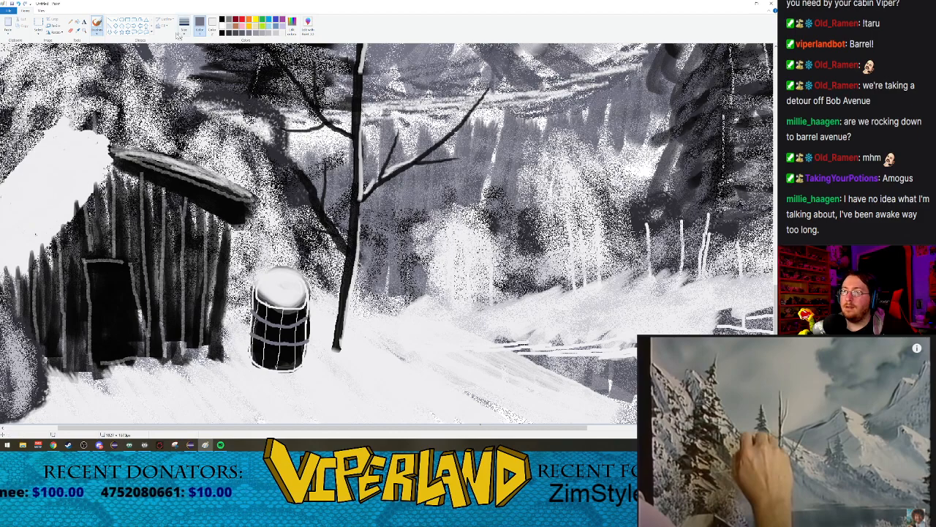
Step: Spray off-white snow onto the side of the barrel facing the bare tree with the Airbrush
{"action": "left_click", "coordinate": [84, 30]}
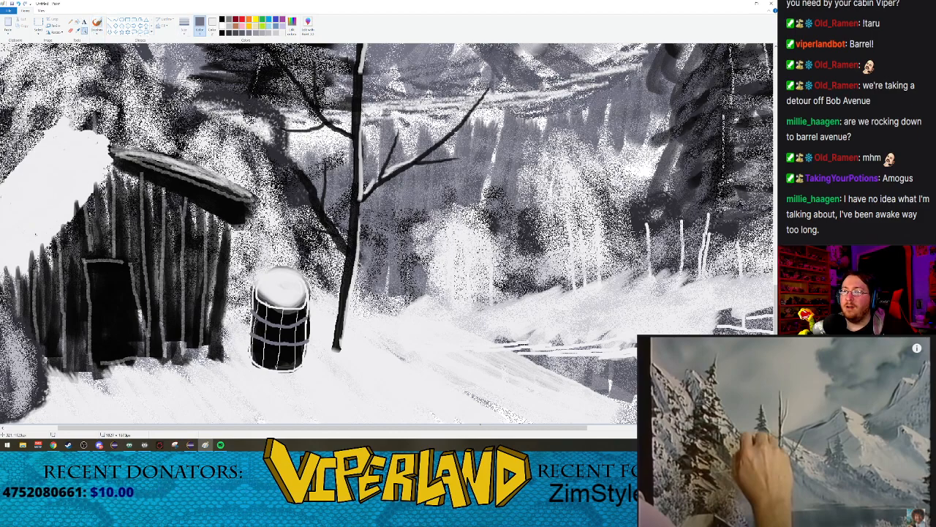
{"action": "right_click", "coordinate": [401, 249]}
{"action": "right_click", "coordinate": [402, 249]}
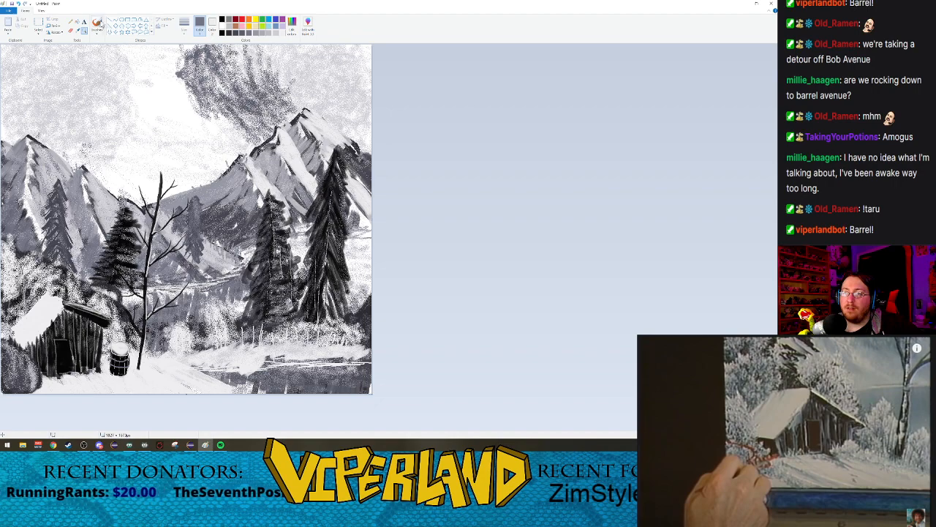
{"action": "left_click", "coordinate": [97, 30]}
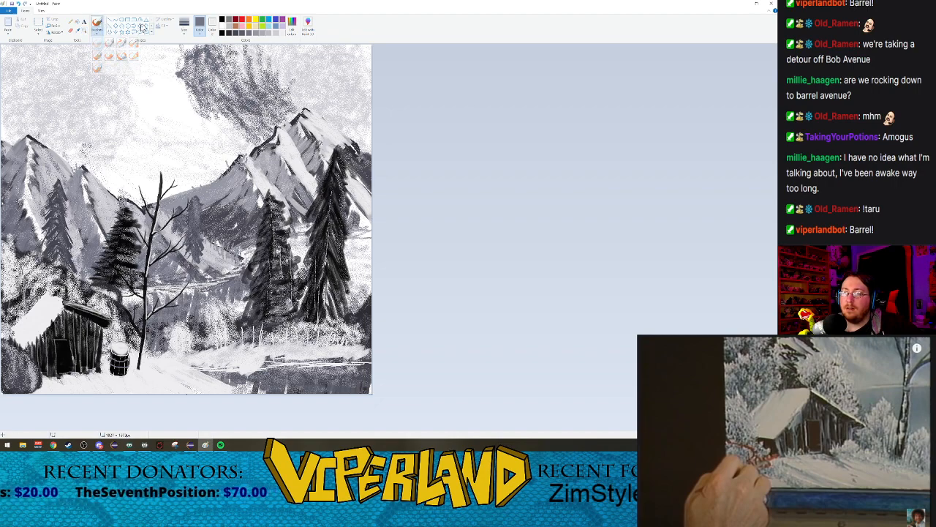
{"action": "left_click", "coordinate": [184, 23]}
{"action": "left_click", "coordinate": [196, 67]}
{"action": "left_click", "coordinate": [185, 30]}
{"action": "left_click", "coordinate": [194, 56]}
{"action": "left_click", "coordinate": [275, 33]}
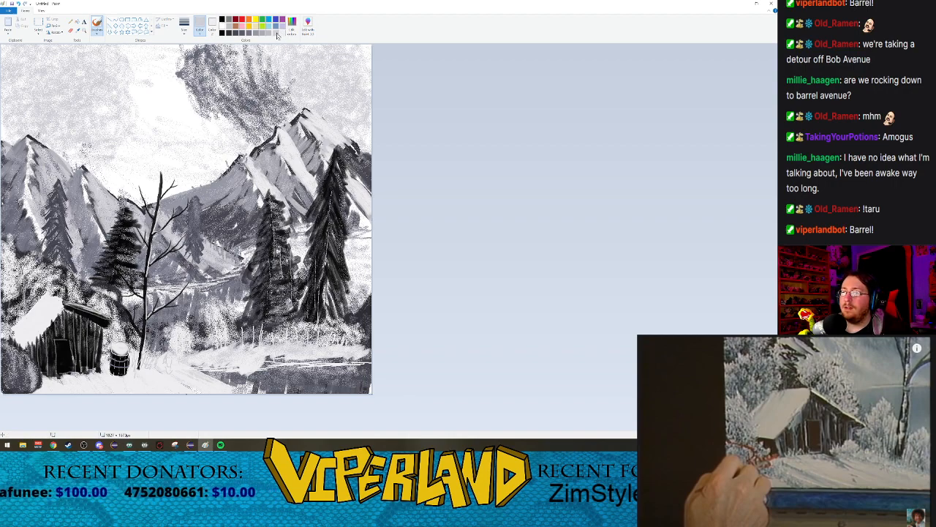
{"action": "left_click", "coordinate": [96, 32]}
{"action": "left_click", "coordinate": [133, 44]}
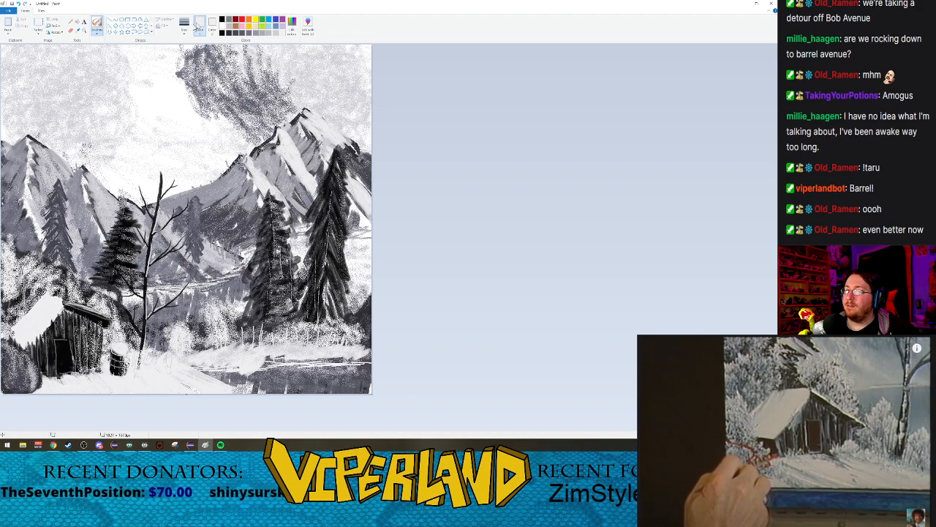
Step: Start a text box in the snow below the cabin and set its font to Comic Sans MS
{"action": "left_click", "coordinate": [98, 33]}
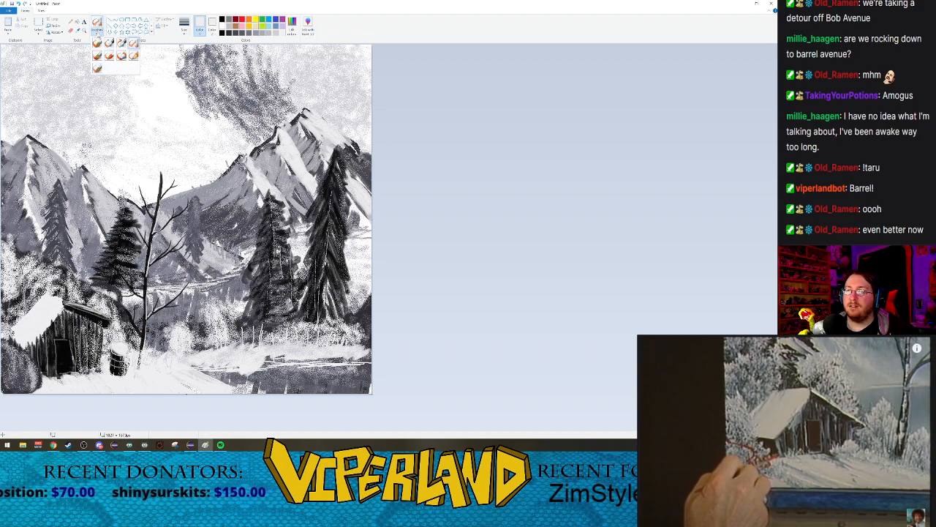
{"action": "left_click", "coordinate": [98, 33]}
{"action": "left_click", "coordinate": [85, 22]}
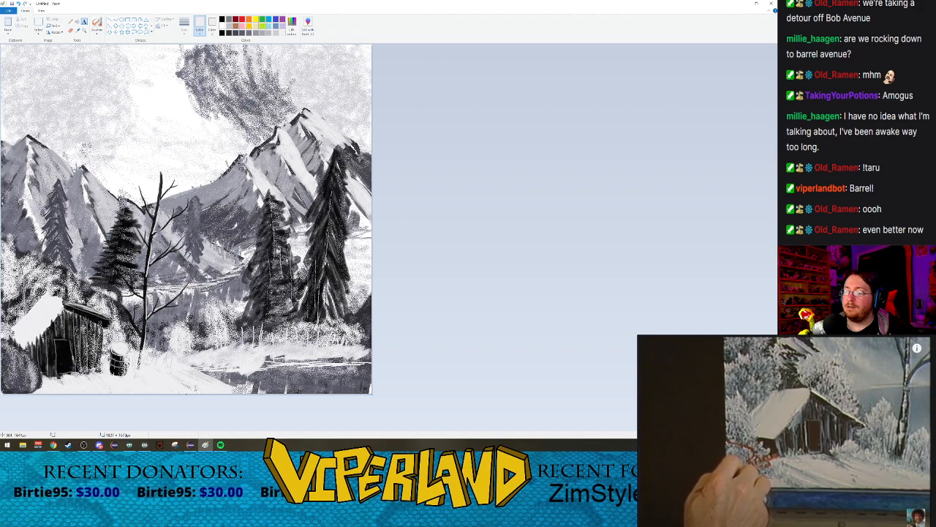
{"action": "left_click", "coordinate": [63, 378]}
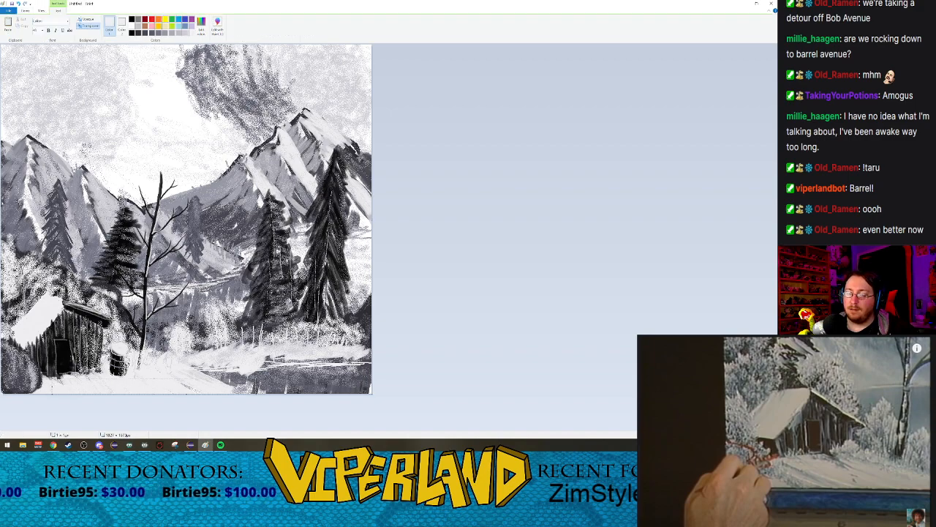
{"action": "left_click", "coordinate": [42, 30]}
{"action": "left_click", "coordinate": [53, 32]}
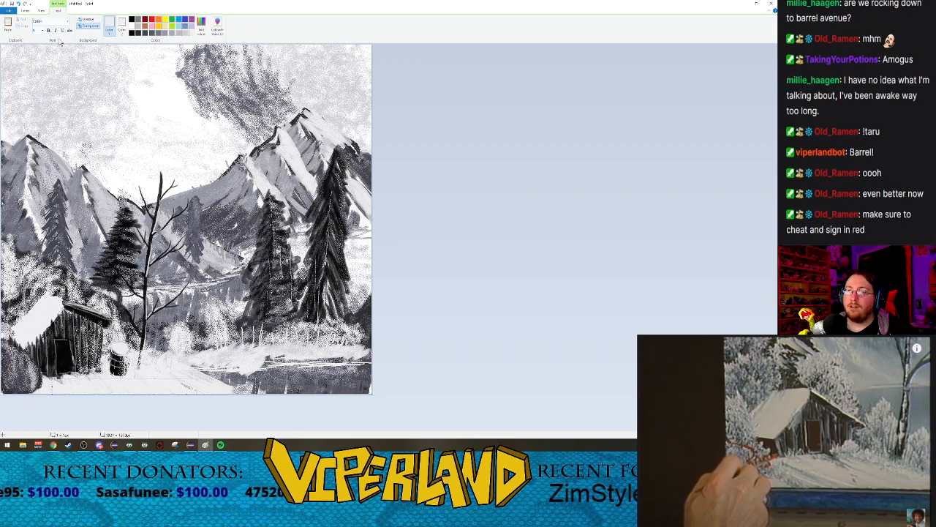
{"action": "left_click", "coordinate": [58, 23]}
{"action": "type", "text": "Comic Sans MS"}
{"action": "key", "text": "Return"}
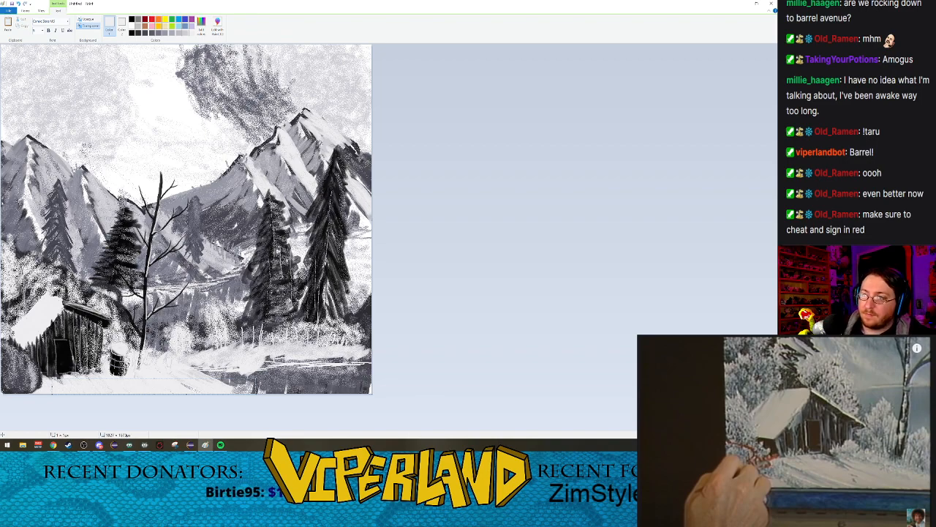
Step: Set the text color to light grey and write the artist's signature in the snow below the cabin
{"action": "left_click", "coordinate": [131, 33]}
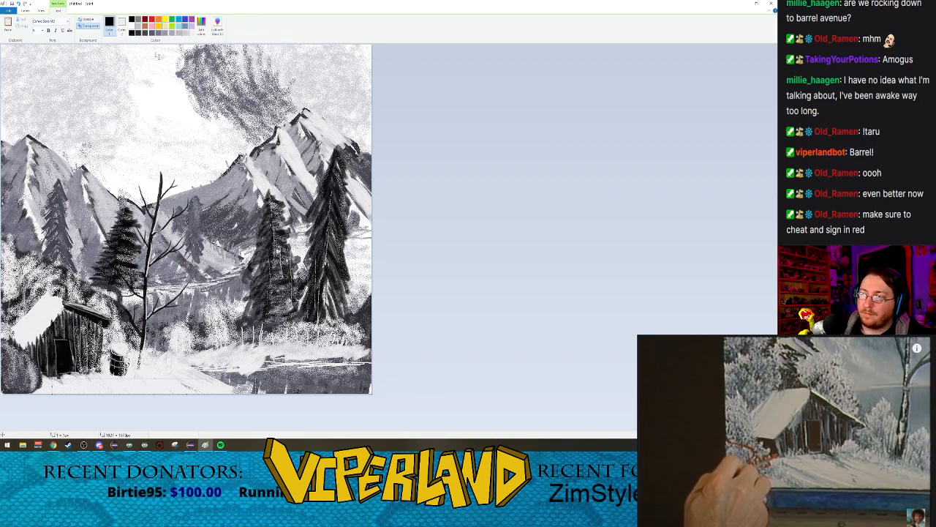
{"action": "left_click", "coordinate": [181, 33]}
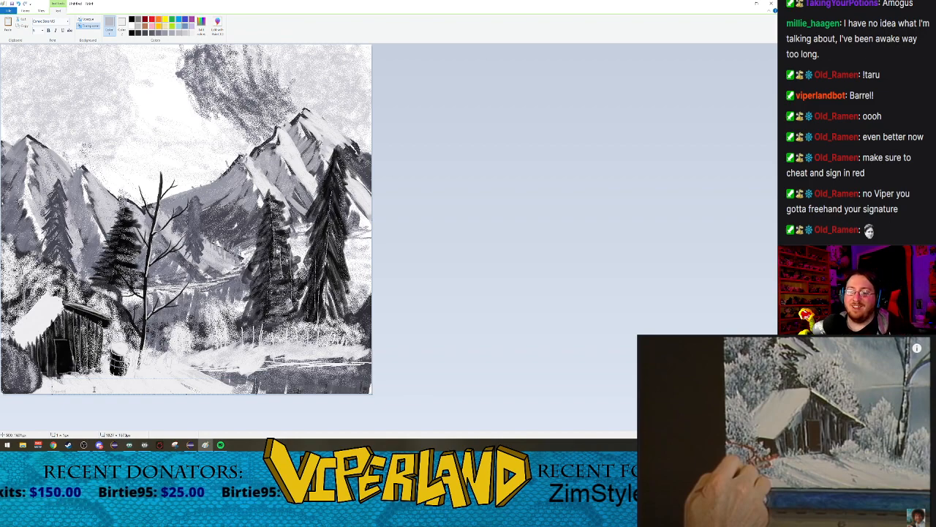
{"action": "left_click", "coordinate": [79, 371]}
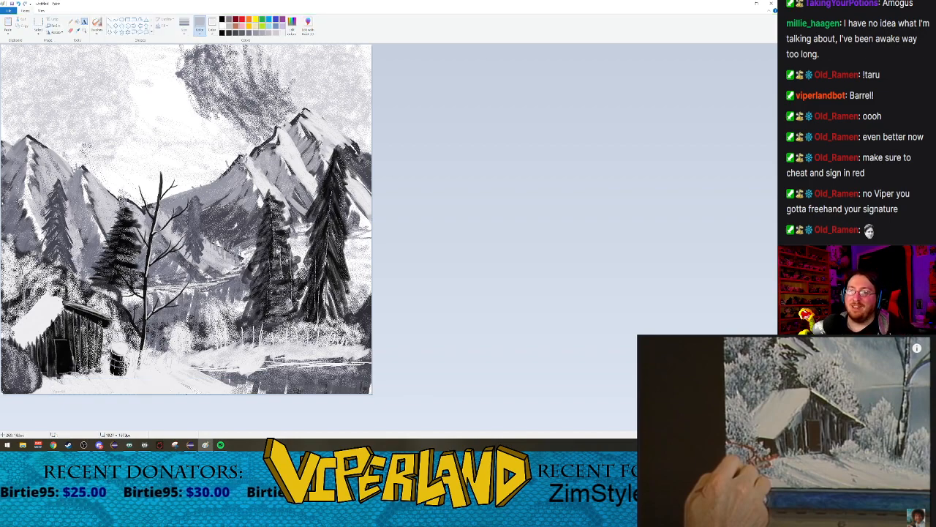
Step: Examine the signature below the cabin up close and in the context of the whole painting
{"action": "left_click", "coordinate": [84, 33]}
{"action": "left_click", "coordinate": [59, 388]}
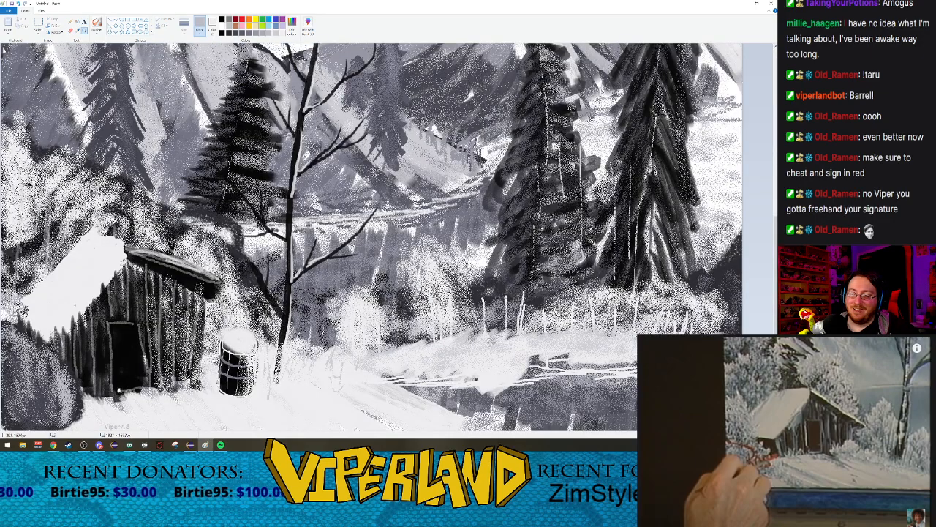
{"action": "left_click", "coordinate": [110, 420]}
{"action": "left_click", "coordinate": [234, 366]}
{"action": "left_click", "coordinate": [245, 420]}
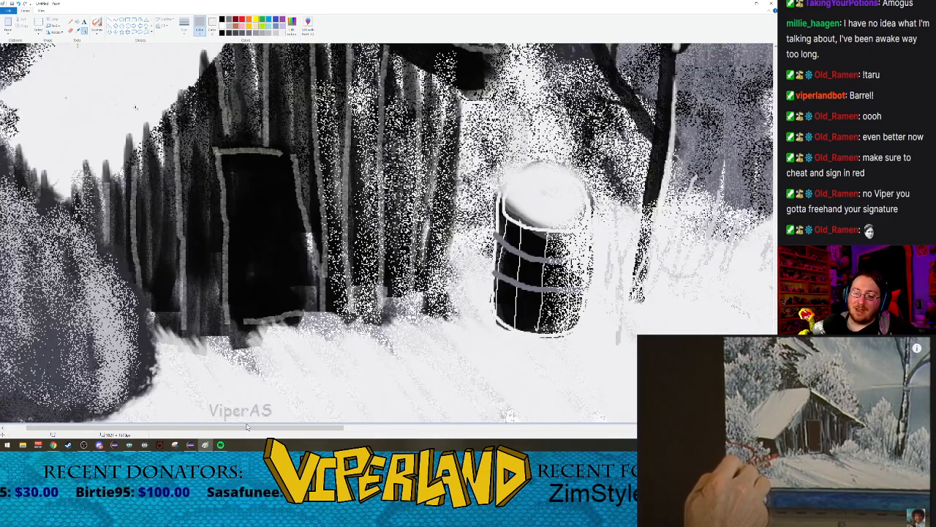
{"action": "left_click", "coordinate": [255, 419]}
{"action": "left_click", "coordinate": [224, 407]}
{"action": "left_click", "coordinate": [213, 400]}
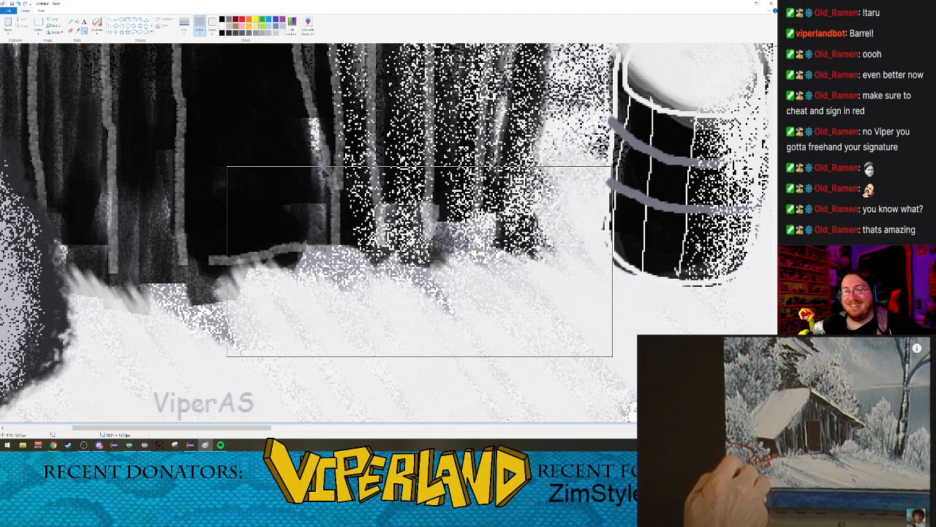
{"action": "scroll", "coordinate": [249, 176], "scroll_direction": "down", "scroll_amount": 3}
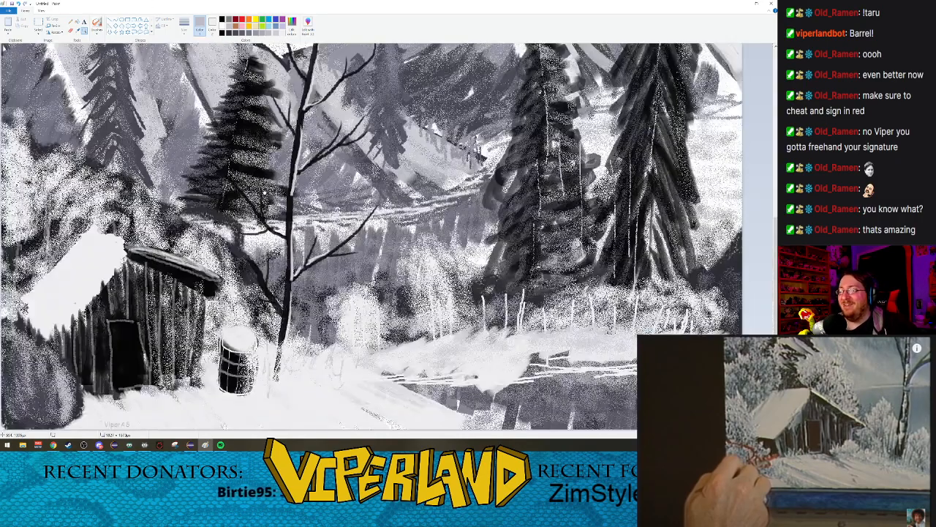
{"action": "scroll", "coordinate": [265, 192], "scroll_direction": "down", "scroll_amount": 2}
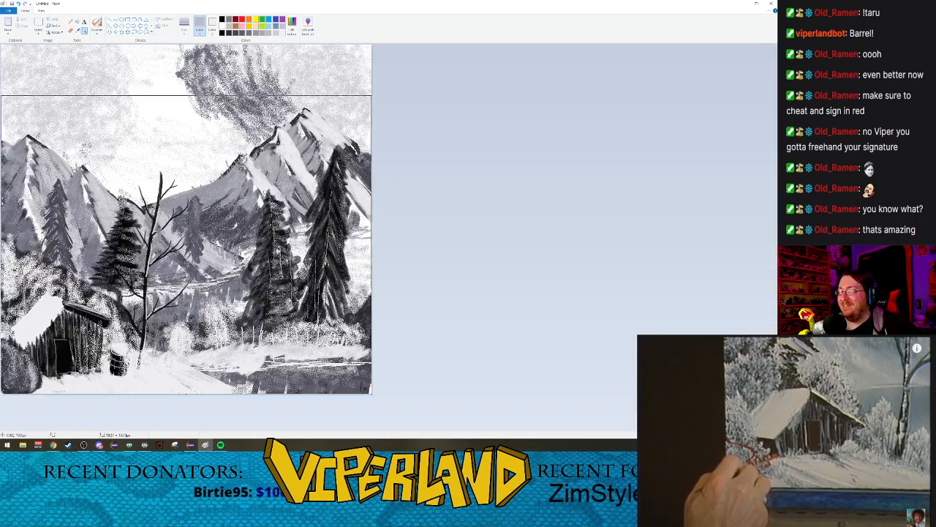
Step: Save the finished painting as a PNG file and switch to another application
{"action": "left_click", "coordinate": [12, 5]}
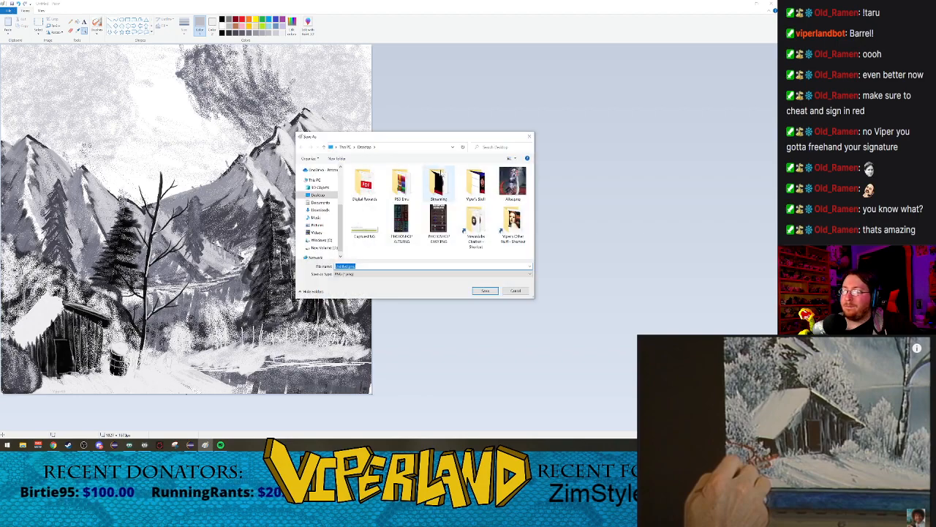
{"action": "left_click_drag", "start_coordinate": [427, 139], "coordinate": [0, 47]}
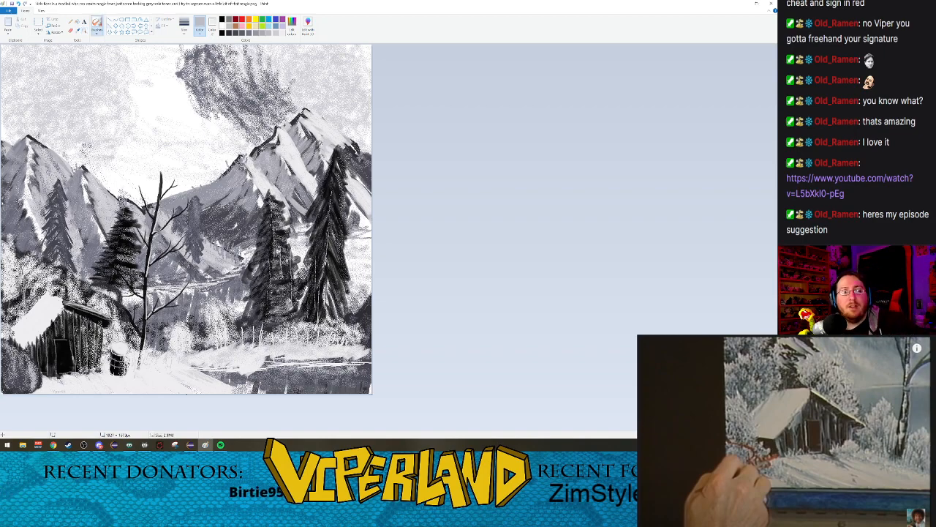
{"action": "key", "text": "alt+Tab"}
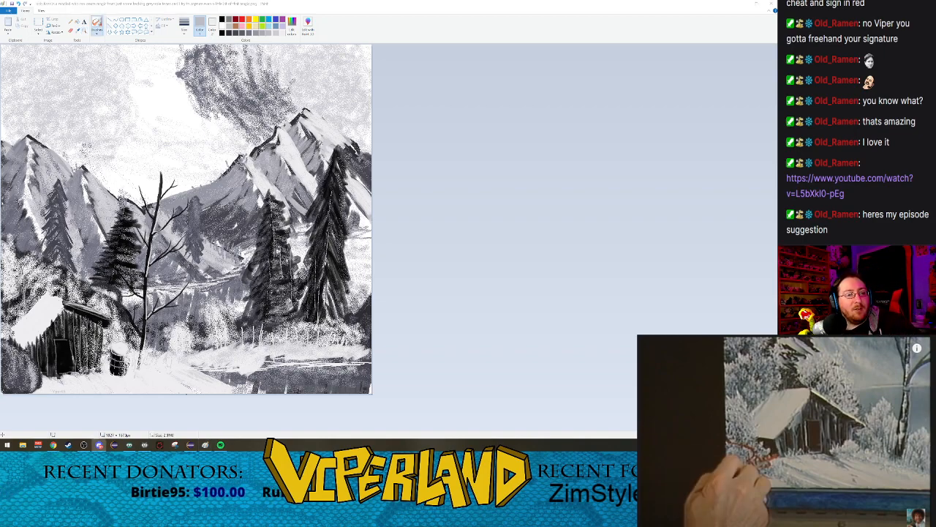
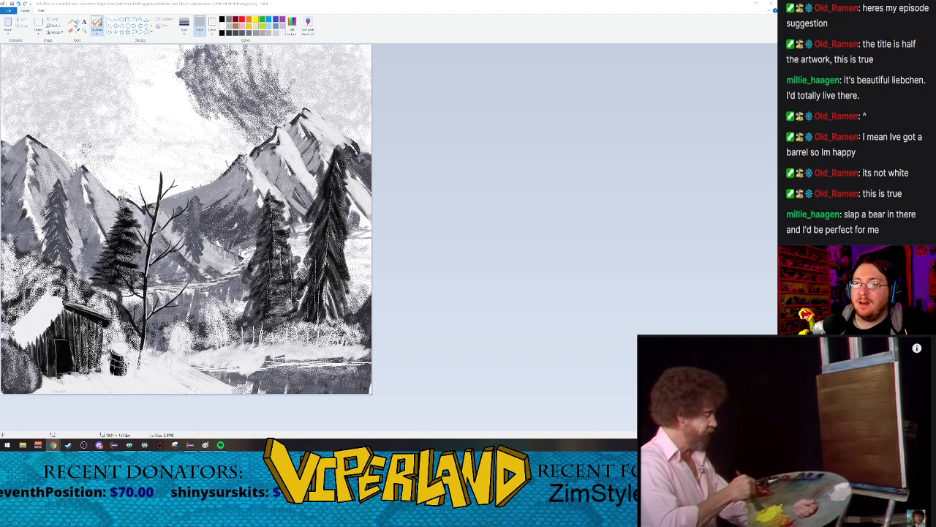
Step: Draw a small bear's head and face with the plain brush in black at the thinnest size, in the snow beside the largest spruce
{"action": "left_click", "coordinate": [97, 32]}
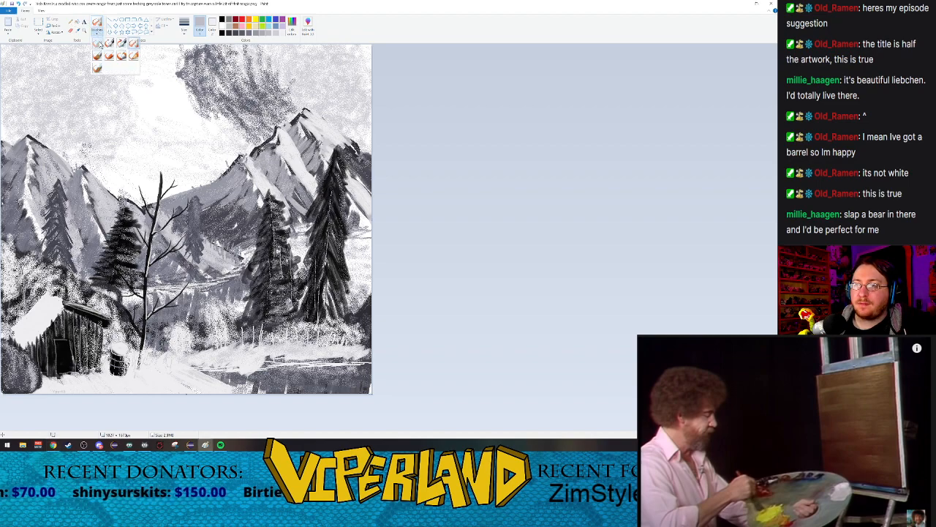
{"action": "left_click", "coordinate": [99, 42]}
{"action": "left_click", "coordinate": [185, 26]}
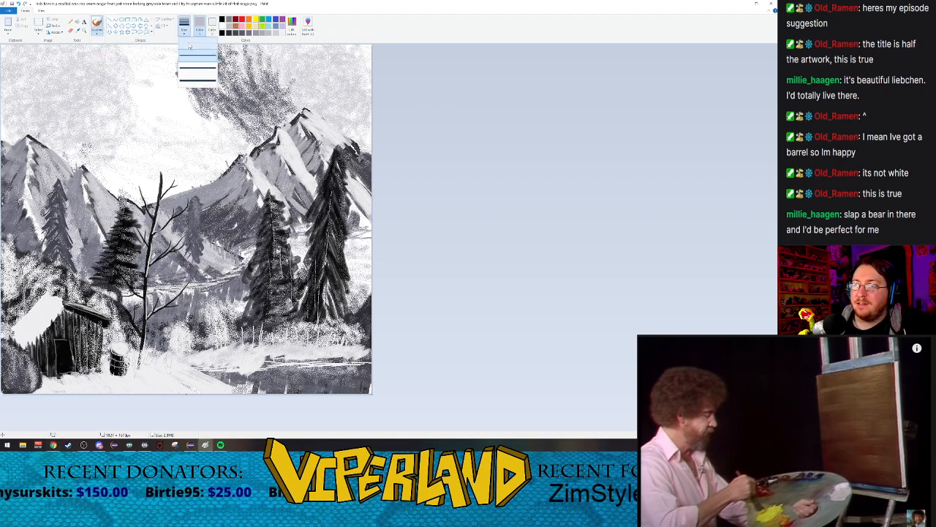
{"action": "left_click", "coordinate": [190, 46]}
{"action": "left_click", "coordinate": [222, 34]}
{"action": "left_click", "coordinate": [84, 32]}
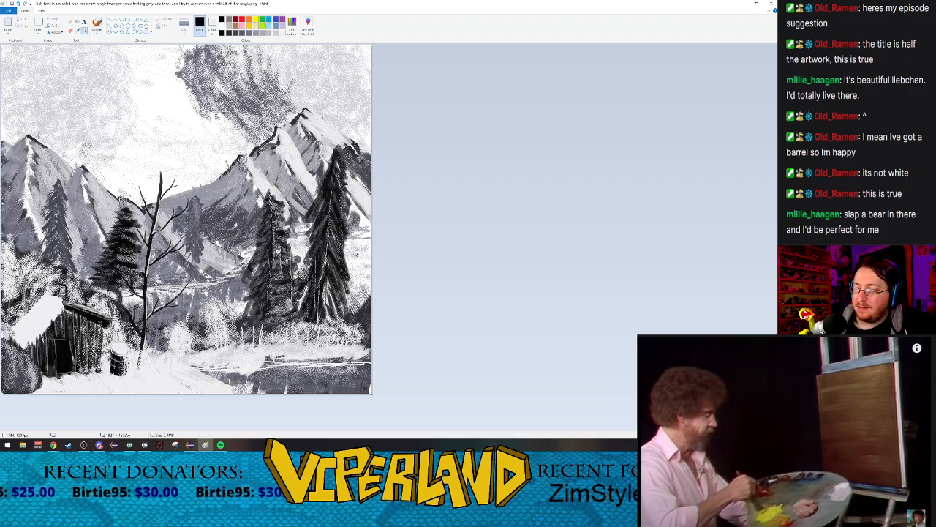
{"action": "left_click", "coordinate": [147, 243]}
{"action": "left_click", "coordinate": [662, 256]}
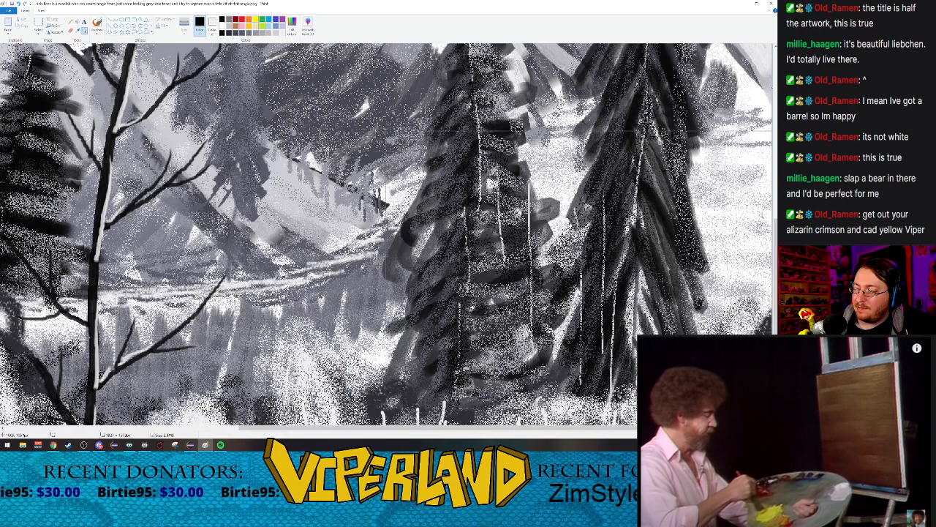
{"action": "left_click", "coordinate": [585, 293]}
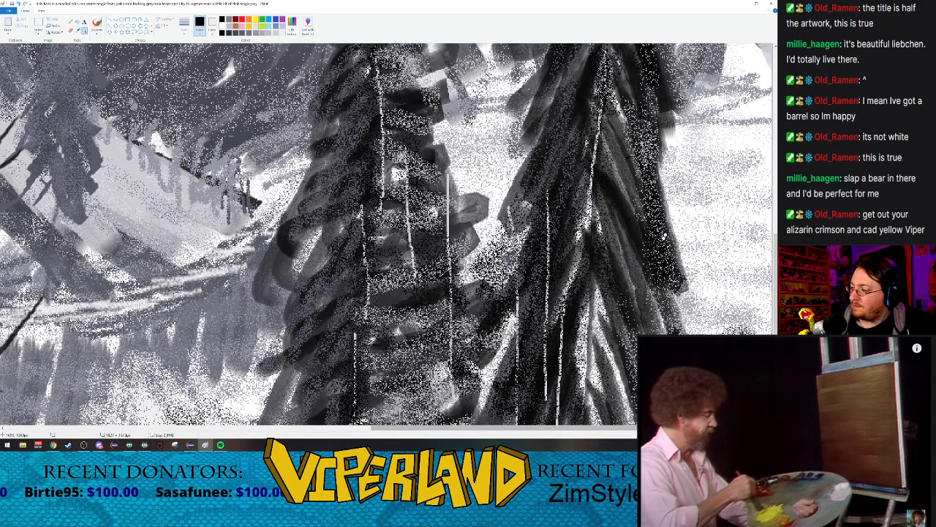
{"action": "left_click", "coordinate": [98, 22]}
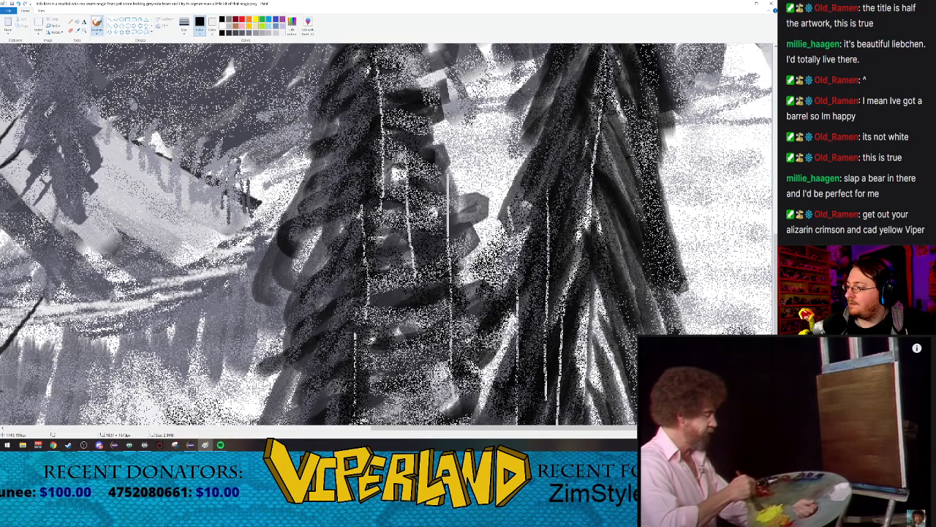
{"action": "mouse_move", "coordinate": [713, 173]}
{"action": "left_mouse_down"}
{"action": "mouse_move", "coordinate": [730, 179]}
{"action": "mouse_move", "coordinate": [743, 165]}
{"action": "mouse_move", "coordinate": [747, 179]}
{"action": "mouse_move", "coordinate": [698, 166]}
{"action": "mouse_move", "coordinate": [687, 173]}
{"action": "mouse_move", "coordinate": [700, 183]}
{"action": "left_mouse_up"}
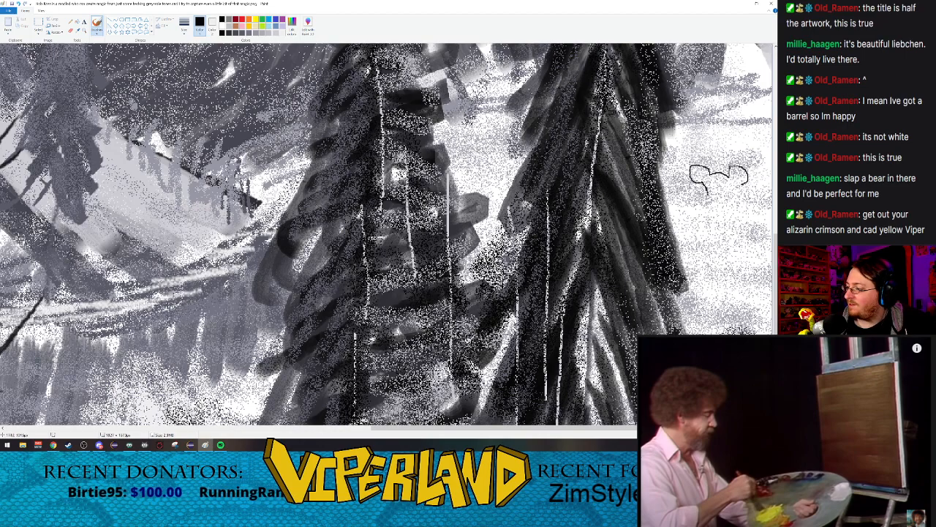
{"action": "mouse_move", "coordinate": [713, 200]}
{"action": "left_mouse_down"}
{"action": "mouse_move", "coordinate": [735, 200]}
{"action": "mouse_move", "coordinate": [740, 186]}
{"action": "mouse_move", "coordinate": [715, 186]}
{"action": "mouse_move", "coordinate": [727, 189]}
{"action": "left_mouse_up"}
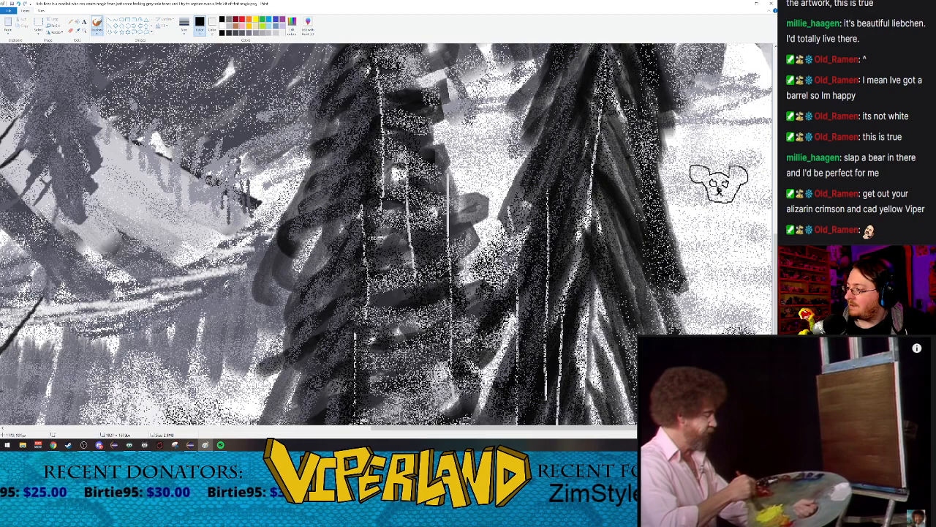
Step: Add the bear's inner ears, back and front leg in black, extending the body to the canvas edge
{"action": "left_click_drag", "start_coordinate": [740, 173], "coordinate": [739, 174]}
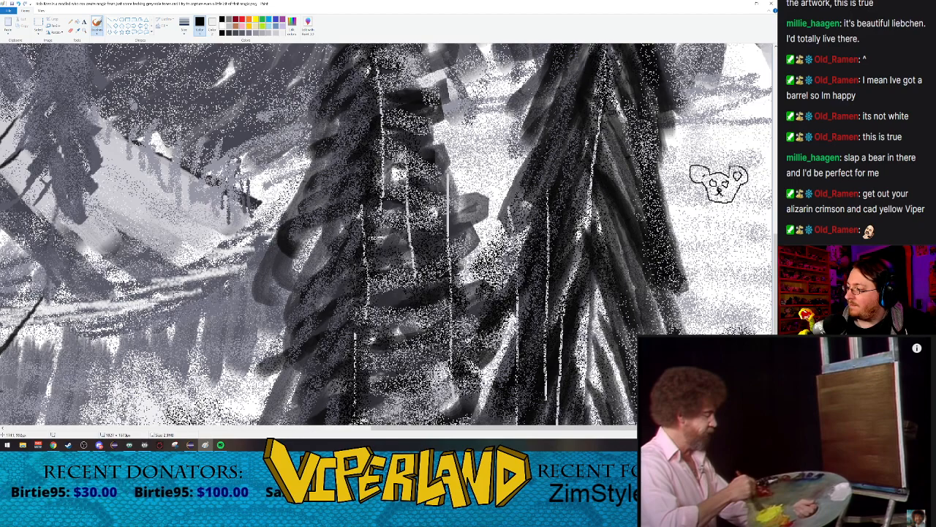
{"action": "mouse_move", "coordinate": [698, 171]}
{"action": "left_mouse_down"}
{"action": "mouse_move", "coordinate": [697, 180]}
{"action": "mouse_move", "coordinate": [703, 174]}
{"action": "left_mouse_up"}
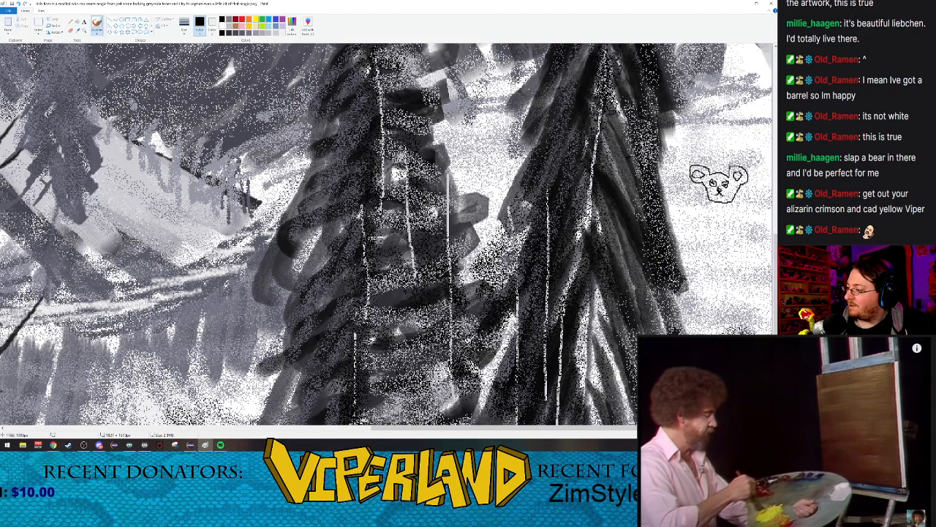
{"action": "mouse_move", "coordinate": [754, 187]}
{"action": "left_mouse_down"}
{"action": "mouse_move", "coordinate": [728, 207]}
{"action": "mouse_move", "coordinate": [718, 246]}
{"action": "mouse_move", "coordinate": [736, 246]}
{"action": "mouse_move", "coordinate": [734, 224]}
{"action": "mouse_move", "coordinate": [765, 220]}
{"action": "left_mouse_up"}
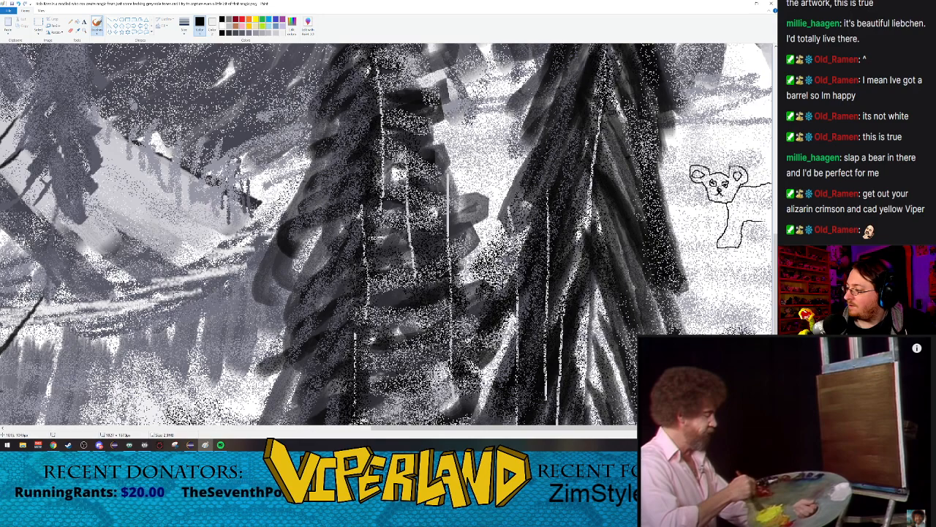
{"action": "left_click", "coordinate": [84, 30]}
{"action": "right_click", "coordinate": [276, 176]}
{"action": "right_click", "coordinate": [275, 176]}
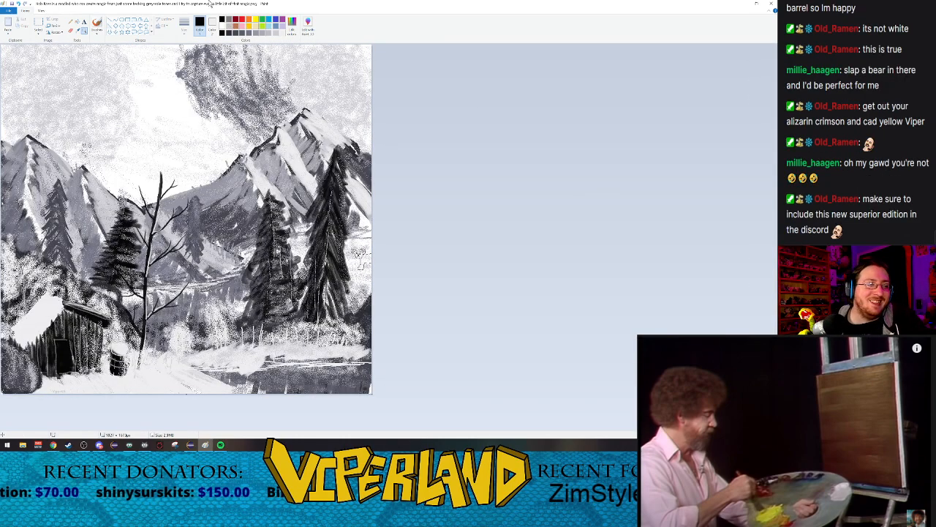
Step: Save the painting with the bear and start a new blank picture
{"action": "left_click", "coordinate": [13, 5]}
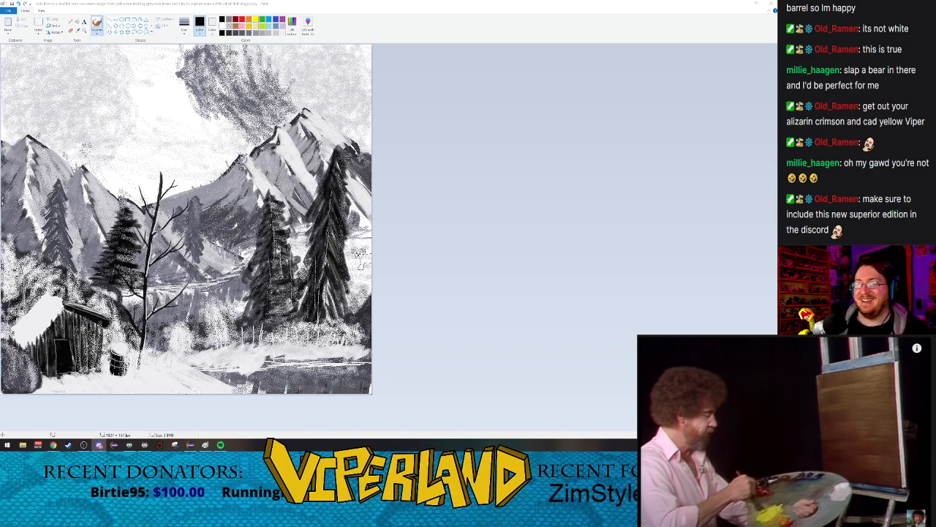
{"action": "left_click", "coordinate": [9, 12]}
{"action": "left_click", "coordinate": [16, 21]}
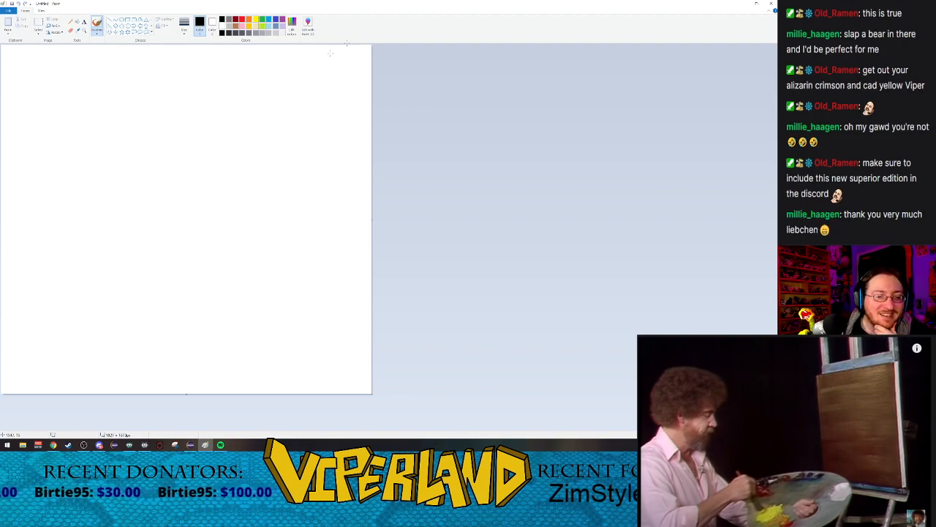
Step: Mix a custom medium brown and fill the entire blank canvas with it
{"action": "left_click", "coordinate": [235, 20]}
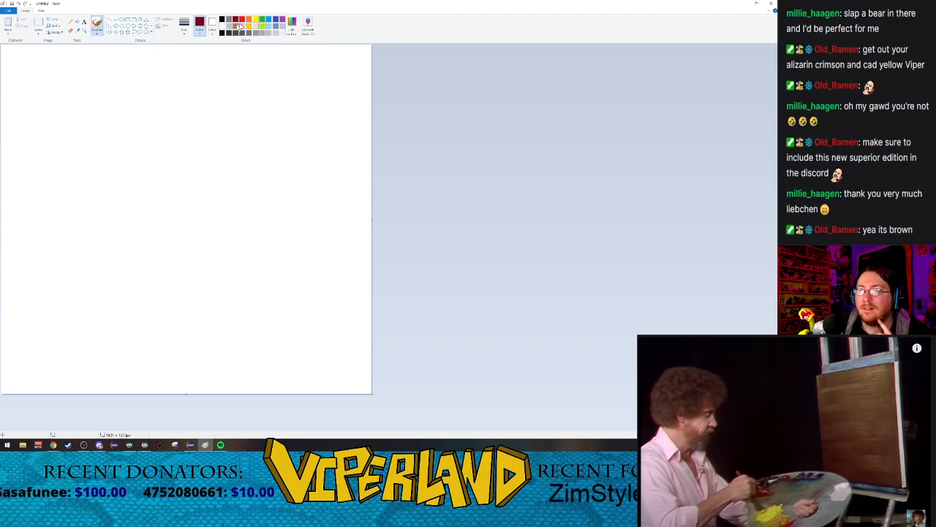
{"action": "left_click", "coordinate": [292, 24]}
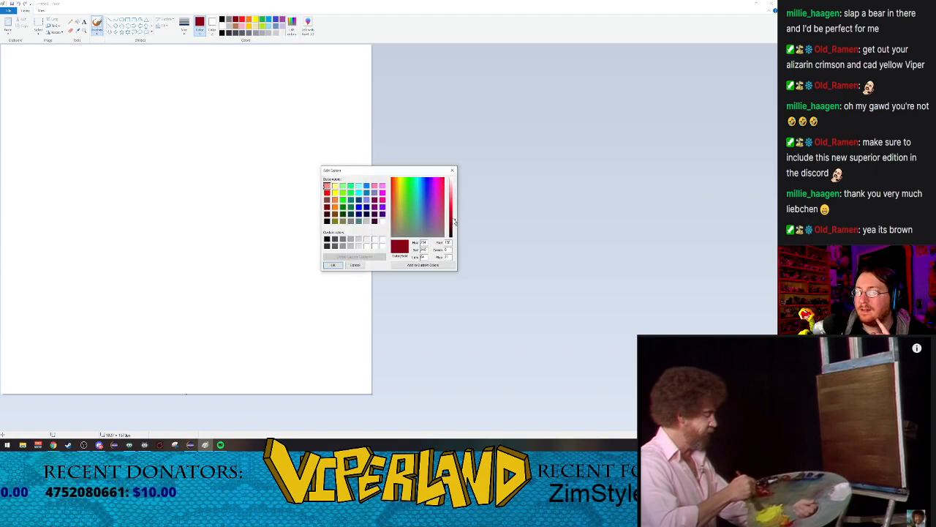
{"action": "left_click_drag", "start_coordinate": [428, 215], "coordinate": [396, 213]}
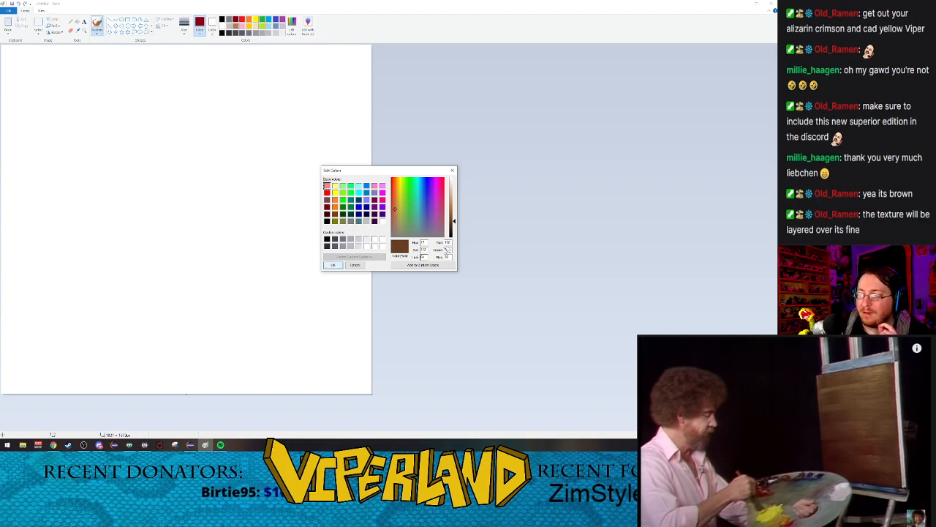
{"action": "left_click", "coordinate": [454, 218]}
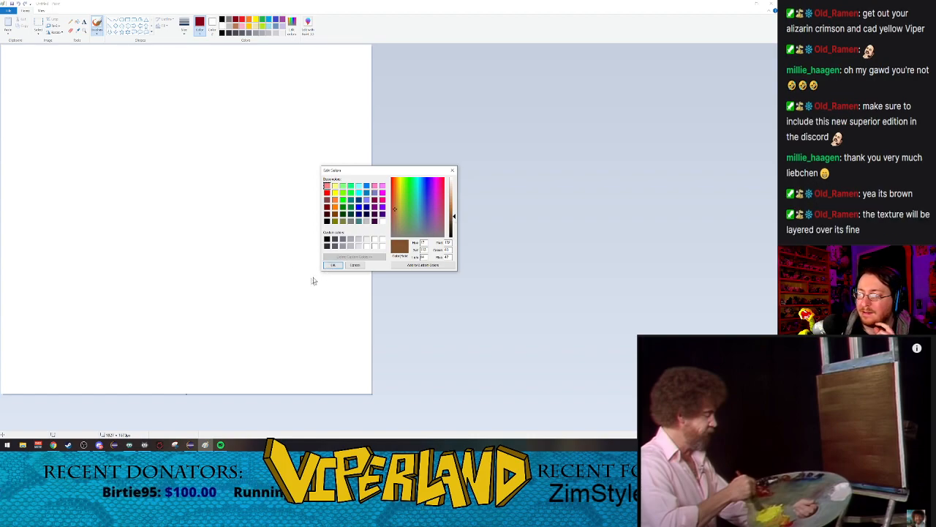
{"action": "left_click", "coordinate": [332, 265]}
{"action": "left_click", "coordinate": [79, 22]}
{"action": "left_click", "coordinate": [121, 167]}
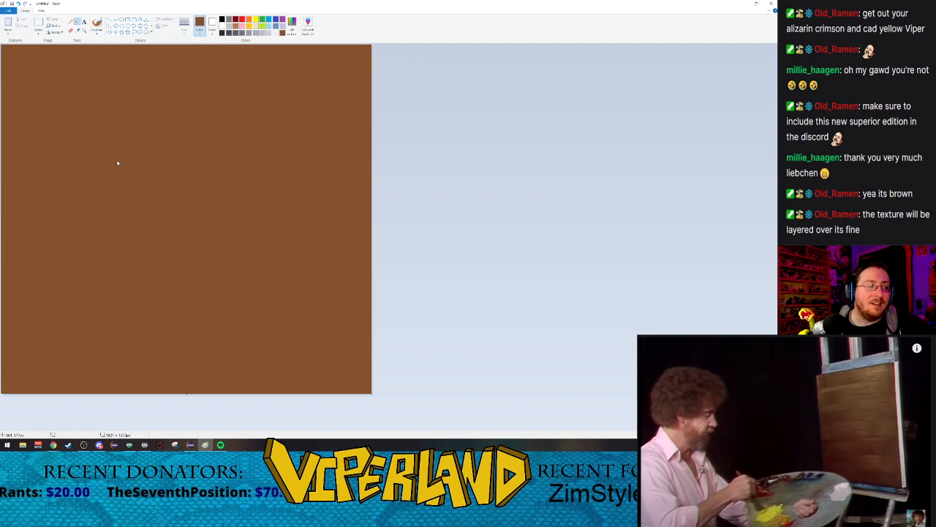
Step: Texture the brown canvas with horizontal streaks in a slightly darker custom brown, using a textured brush at the largest size
{"action": "left_click", "coordinate": [292, 30]}
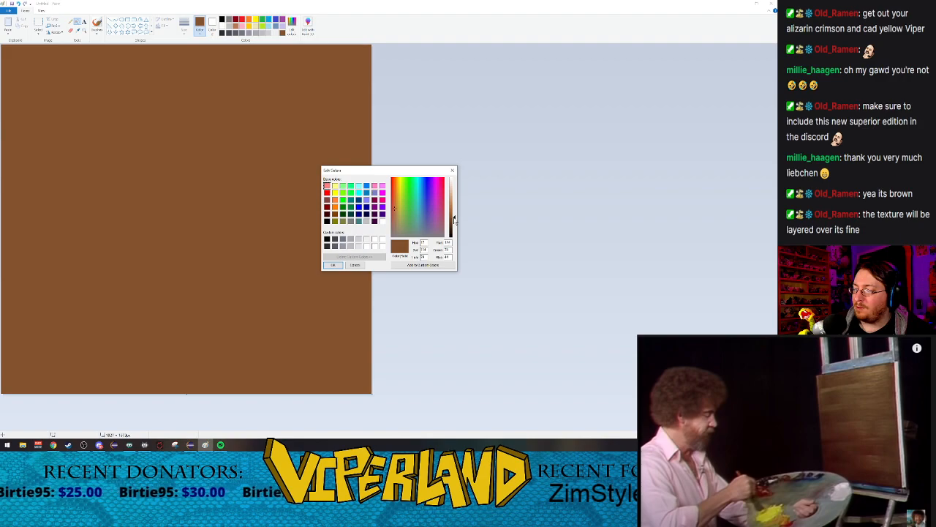
{"action": "left_click_drag", "start_coordinate": [454, 219], "coordinate": [454, 221]}
{"action": "left_click", "coordinate": [334, 268]}
{"action": "left_click", "coordinate": [97, 29]}
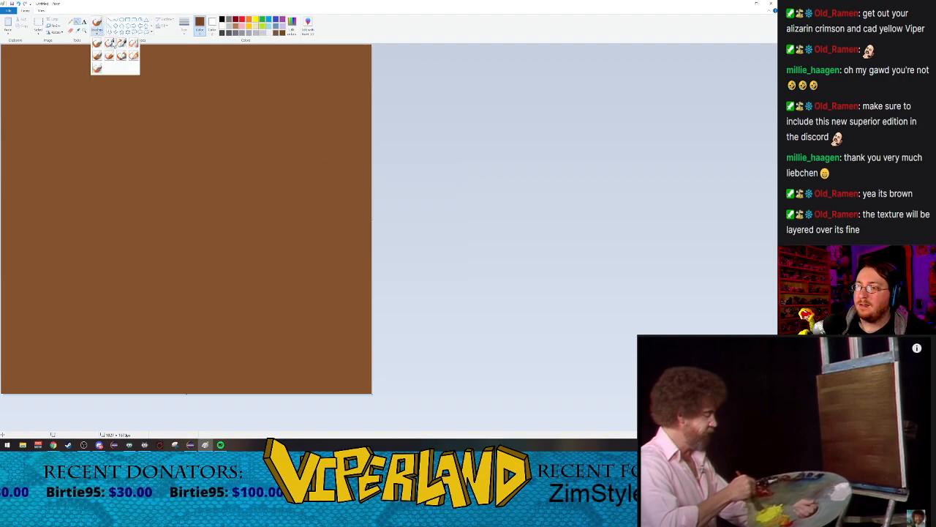
{"action": "left_click", "coordinate": [133, 49]}
{"action": "left_click", "coordinate": [185, 27]}
{"action": "left_click", "coordinate": [192, 76]}
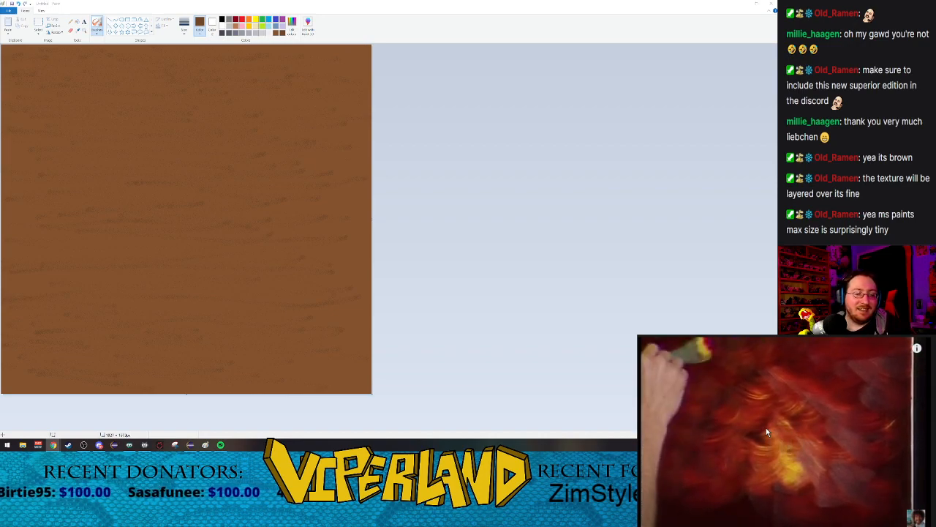
Step: Rewind and pause the reference painting video, and set up the Crayon brush in yellow with a smaller stroke size
{"action": "key", "text": "Left"}
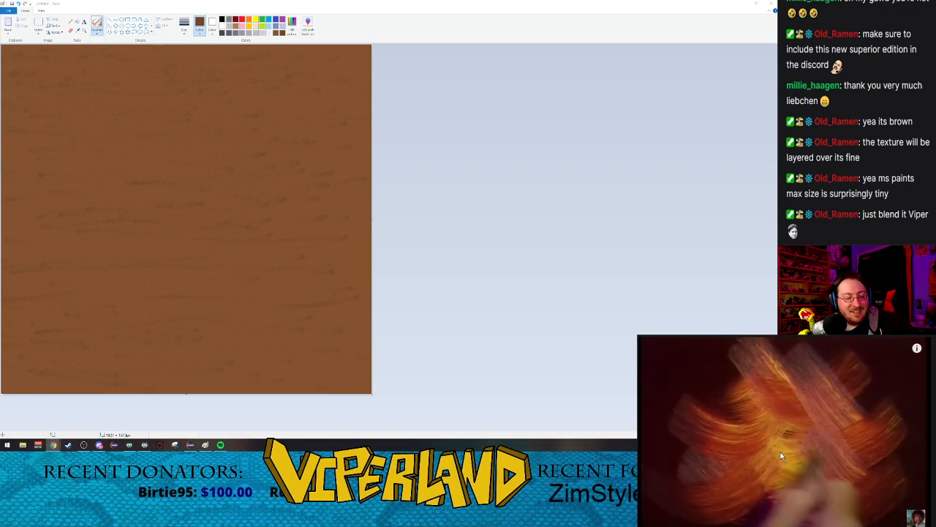
{"action": "left_click", "coordinate": [766, 451]}
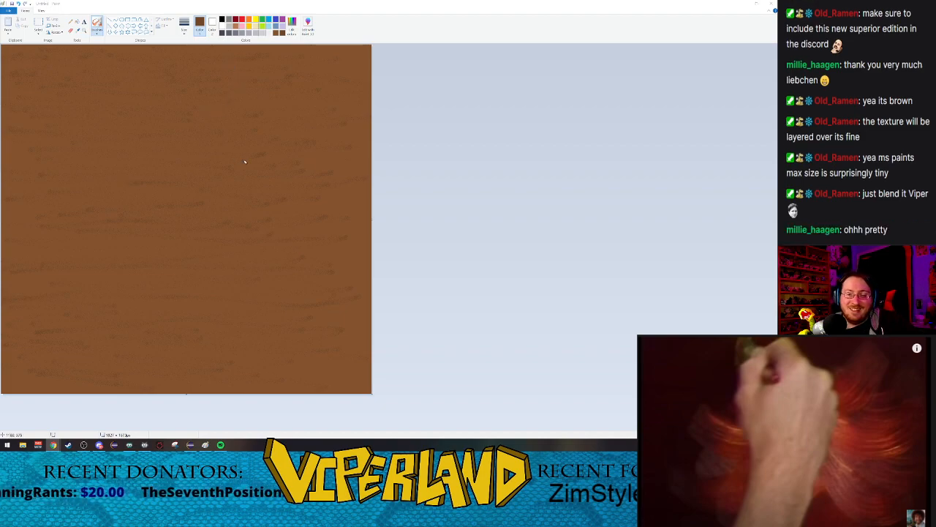
{"action": "left_click", "coordinate": [256, 22]}
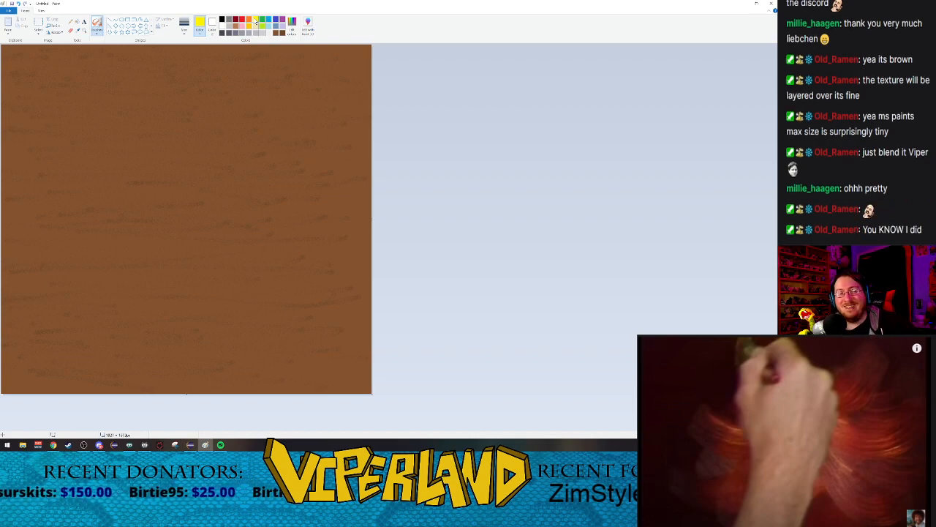
{"action": "left_click", "coordinate": [97, 33]}
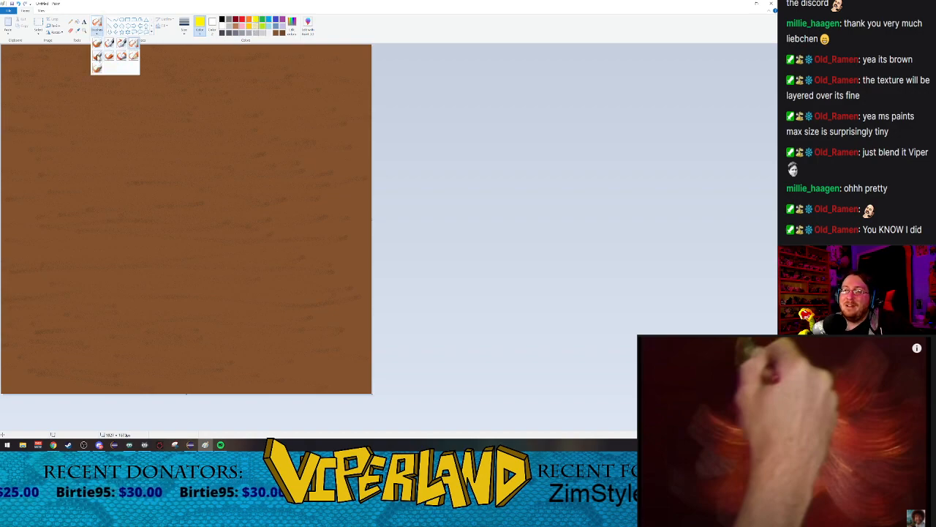
{"action": "left_click", "coordinate": [110, 59]}
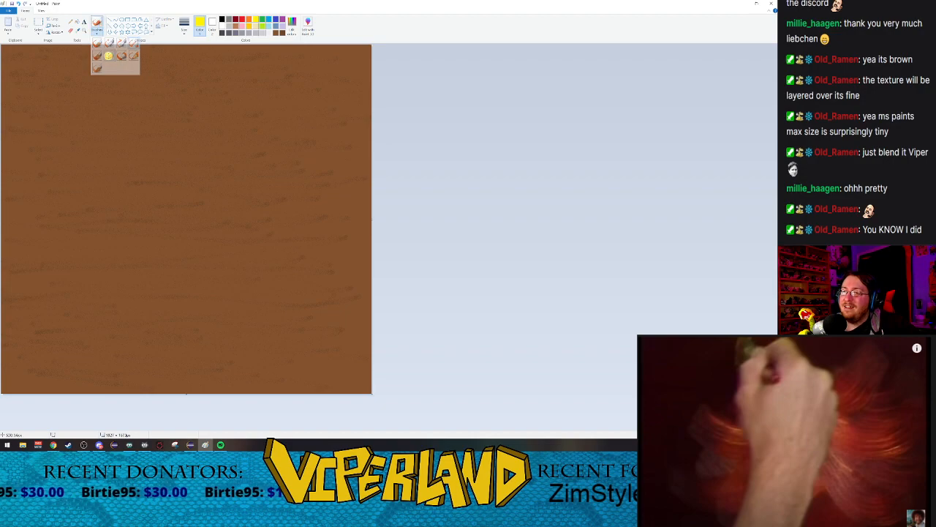
{"action": "left_click", "coordinate": [98, 33]}
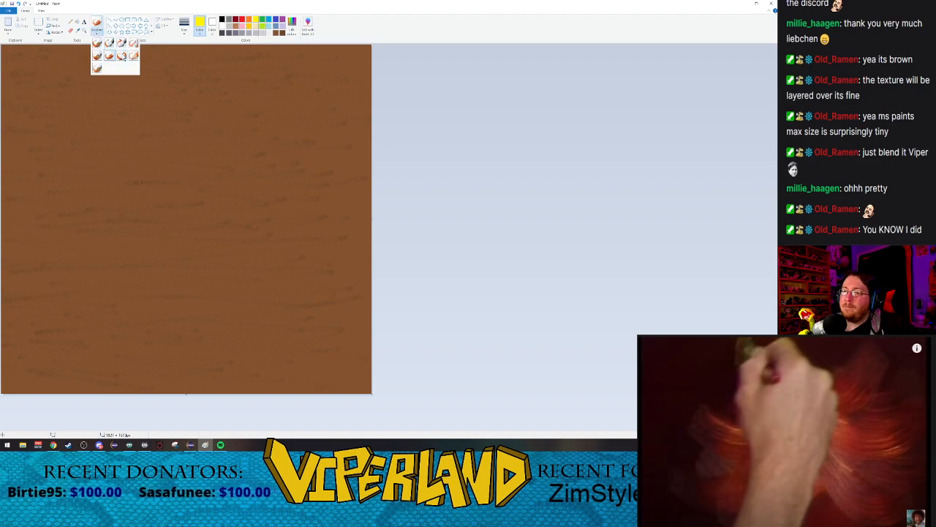
{"action": "left_click", "coordinate": [112, 58]}
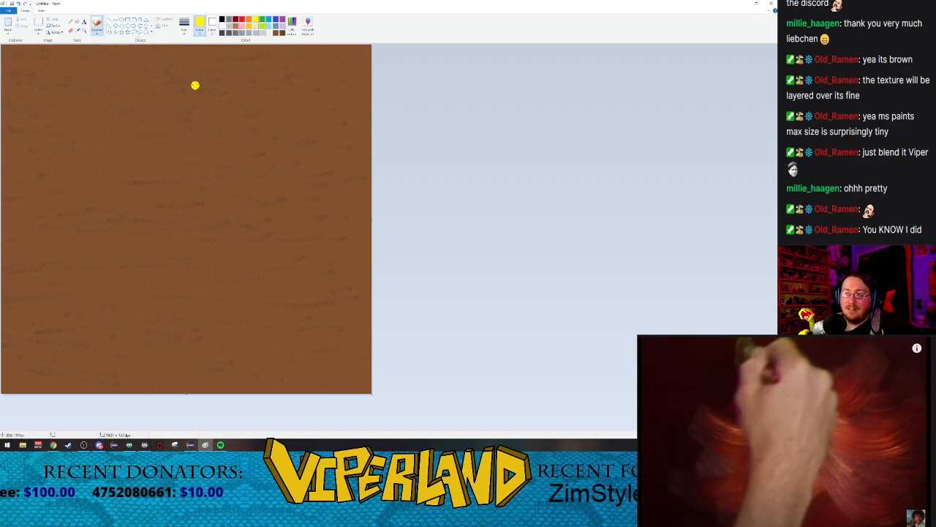
{"action": "left_click", "coordinate": [185, 27]}
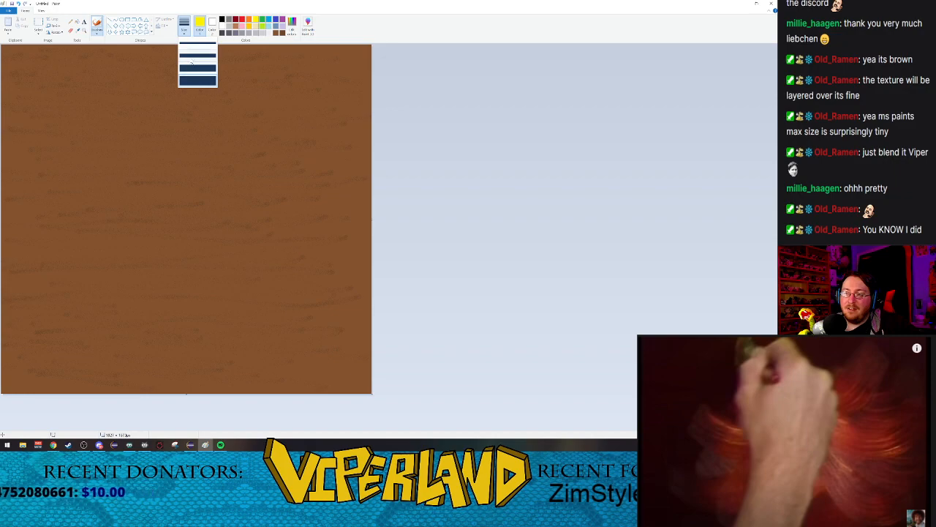
{"action": "left_click", "coordinate": [194, 67]}
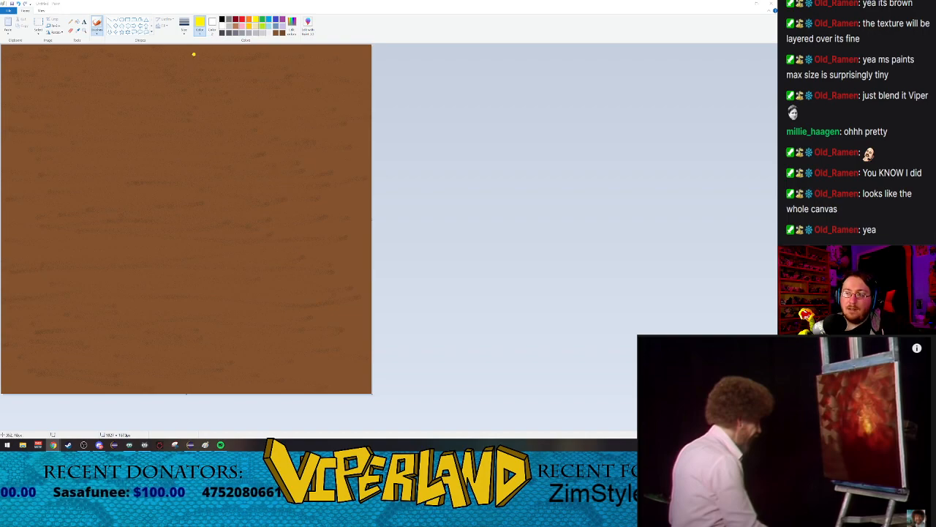
Step: Paint crossing diagonal yellow crayon strokes right of the canvas center, using the second-thickest size
{"action": "left_click", "coordinate": [184, 27]}
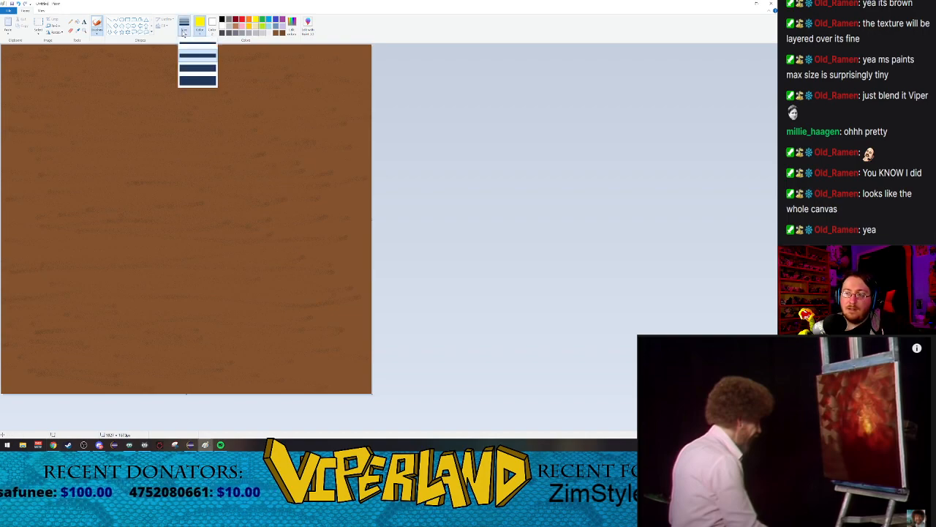
{"action": "left_click", "coordinate": [198, 68]}
{"action": "left_click_drag", "start_coordinate": [254, 174], "coordinate": [305, 204]}
{"action": "mouse_move", "coordinate": [276, 163]}
{"action": "left_mouse_down"}
{"action": "mouse_move", "coordinate": [250, 183]}
{"action": "mouse_move", "coordinate": [301, 204]}
{"action": "mouse_move", "coordinate": [231, 214]}
{"action": "mouse_move", "coordinate": [301, 200]}
{"action": "mouse_move", "coordinate": [248, 212]}
{"action": "left_mouse_up"}
{"action": "left_click_drag", "start_coordinate": [245, 168], "coordinate": [299, 212]}
{"action": "left_click_drag", "start_coordinate": [290, 167], "coordinate": [248, 216]}
{"action": "left_click_drag", "start_coordinate": [243, 173], "coordinate": [293, 218]}
{"action": "left_click_drag", "start_coordinate": [281, 179], "coordinate": [235, 227]}
{"action": "left_click_drag", "start_coordinate": [241, 169], "coordinate": [298, 208]}
{"action": "left_click_drag", "start_coordinate": [287, 155], "coordinate": [233, 215]}
{"action": "left_click_drag", "start_coordinate": [235, 151], "coordinate": [282, 199]}
{"action": "mouse_move", "coordinate": [266, 151]}
{"action": "left_mouse_down"}
{"action": "mouse_move", "coordinate": [227, 212]}
{"action": "mouse_move", "coordinate": [293, 154]}
{"action": "mouse_move", "coordinate": [231, 241]}
{"action": "left_mouse_up"}
{"action": "left_click_drag", "start_coordinate": [235, 165], "coordinate": [332, 243]}
{"action": "left_click_drag", "start_coordinate": [314, 160], "coordinate": [268, 229]}
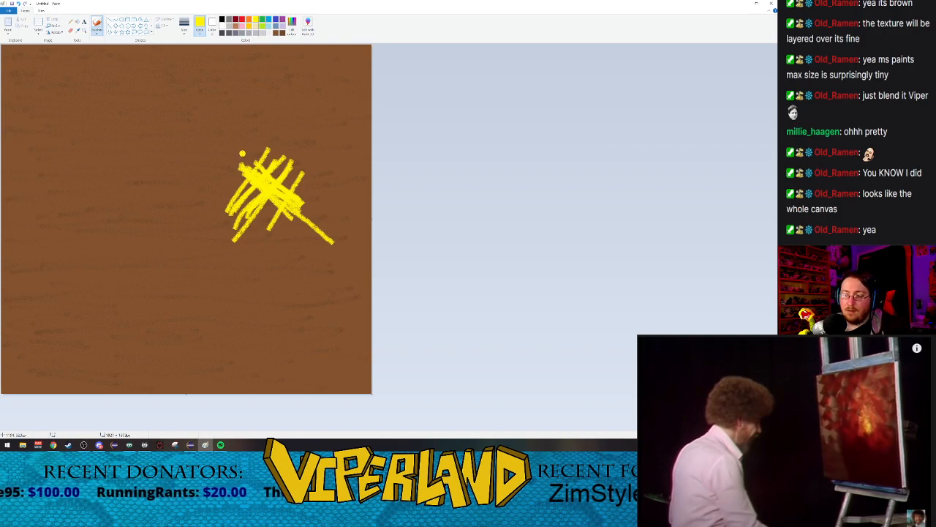
Step: Switch to the Marker brush and mix a custom orange as the drawing color
{"action": "left_click", "coordinate": [185, 30]}
{"action": "left_click", "coordinate": [185, 33]}
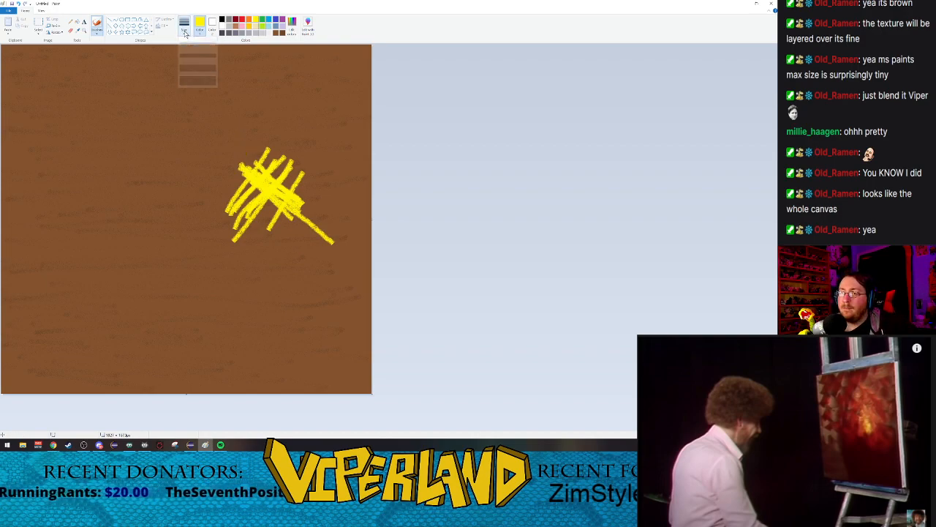
{"action": "left_click", "coordinate": [96, 32]}
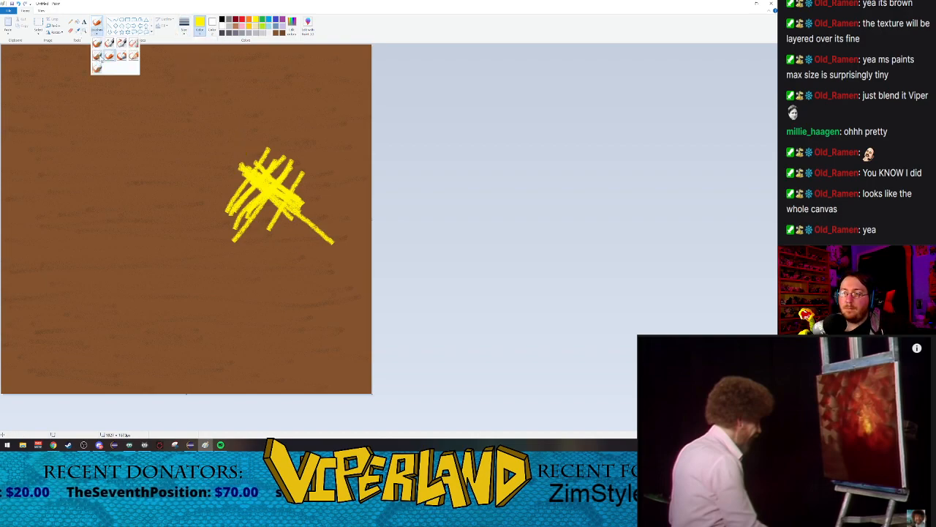
{"action": "left_click", "coordinate": [122, 57]}
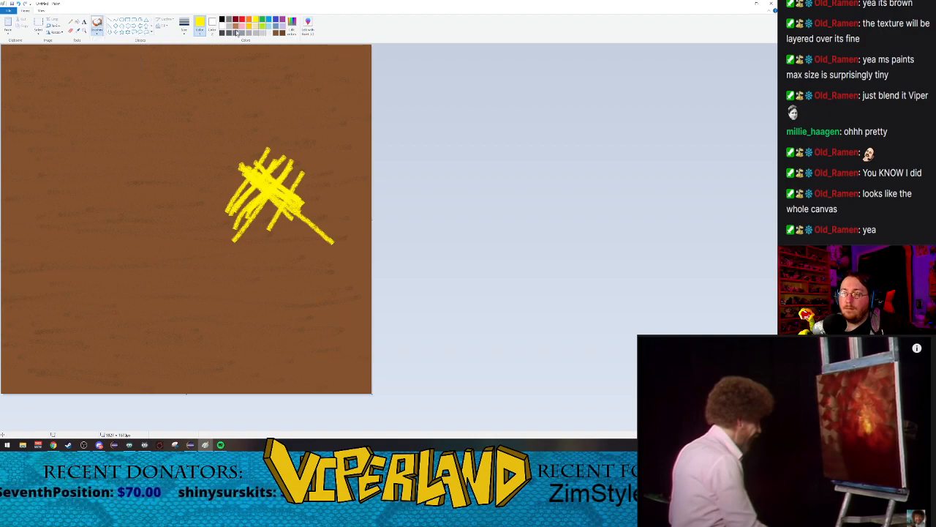
{"action": "left_click", "coordinate": [307, 32]}
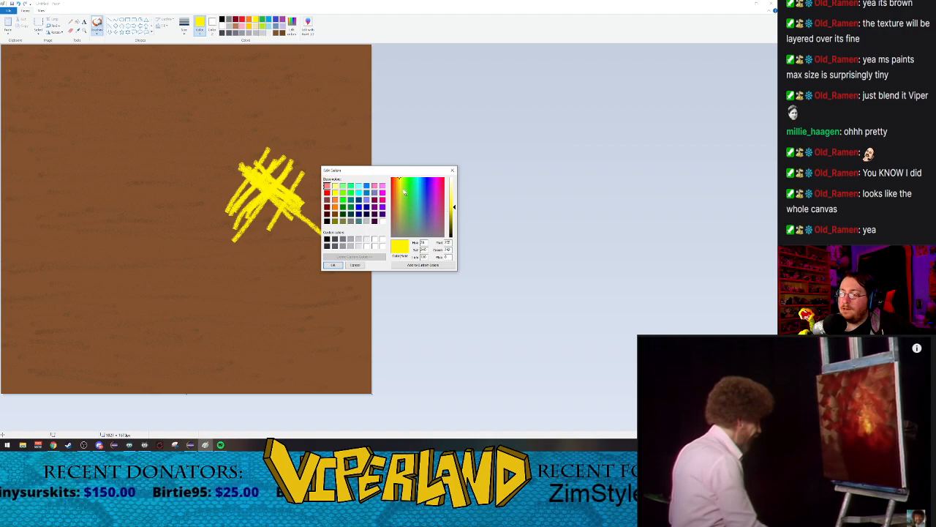
{"action": "left_click_drag", "start_coordinate": [396, 187], "coordinate": [396, 184]}
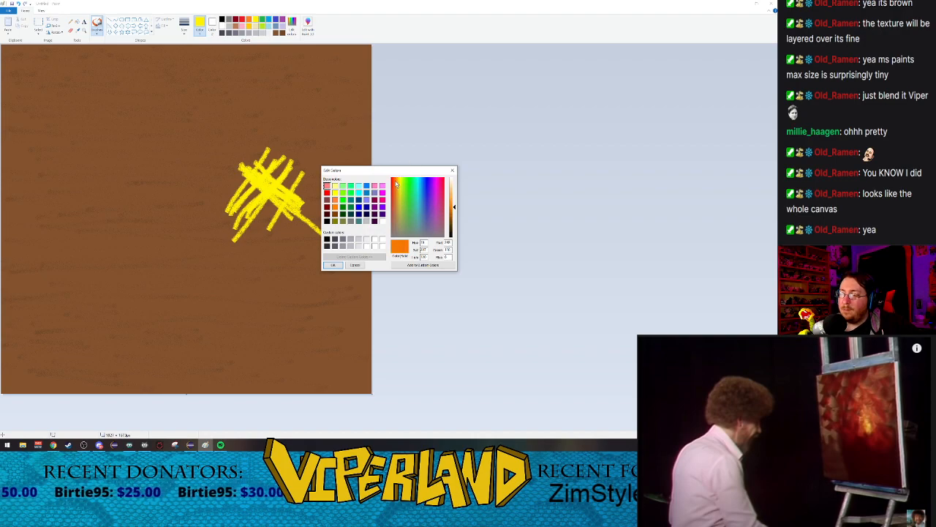
{"action": "left_click_drag", "start_coordinate": [396, 184], "coordinate": [396, 183]}
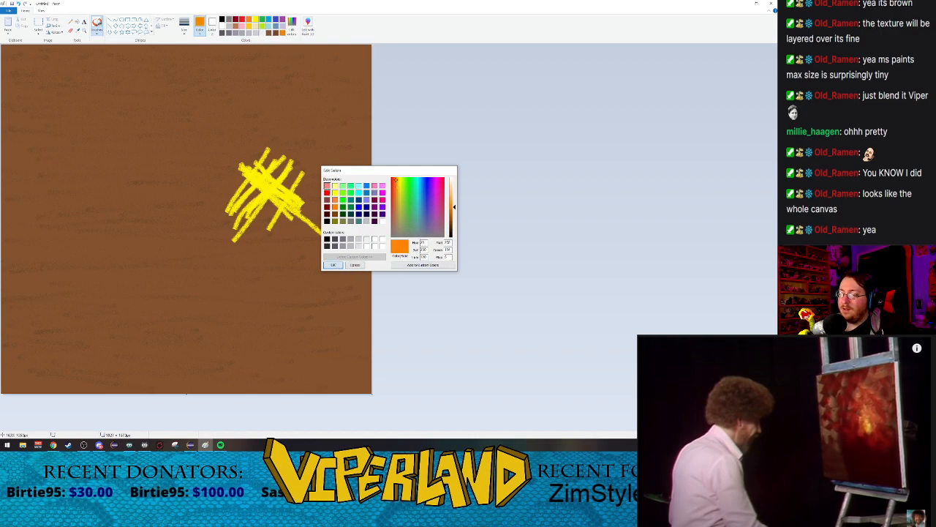
{"action": "left_click", "coordinate": [333, 265]}
Step: Outline the yellow patch with thick orange strokes in a rough diamond shape
{"action": "left_click_drag", "start_coordinate": [258, 148], "coordinate": [307, 180]}
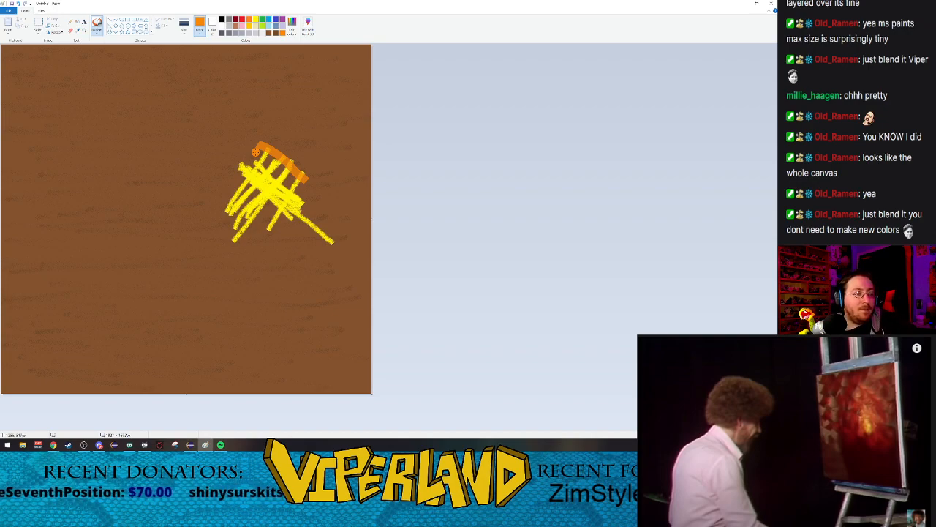
{"action": "mouse_move", "coordinate": [260, 150]}
{"action": "left_mouse_down"}
{"action": "mouse_move", "coordinate": [289, 169]}
{"action": "mouse_move", "coordinate": [245, 166]}
{"action": "mouse_move", "coordinate": [223, 174]}
{"action": "mouse_move", "coordinate": [218, 192]}
{"action": "mouse_move", "coordinate": [275, 243]}
{"action": "left_mouse_up"}
{"action": "mouse_move", "coordinate": [273, 241]}
{"action": "left_mouse_down"}
{"action": "mouse_move", "coordinate": [314, 171]}
{"action": "mouse_move", "coordinate": [307, 191]}
{"action": "left_mouse_up"}
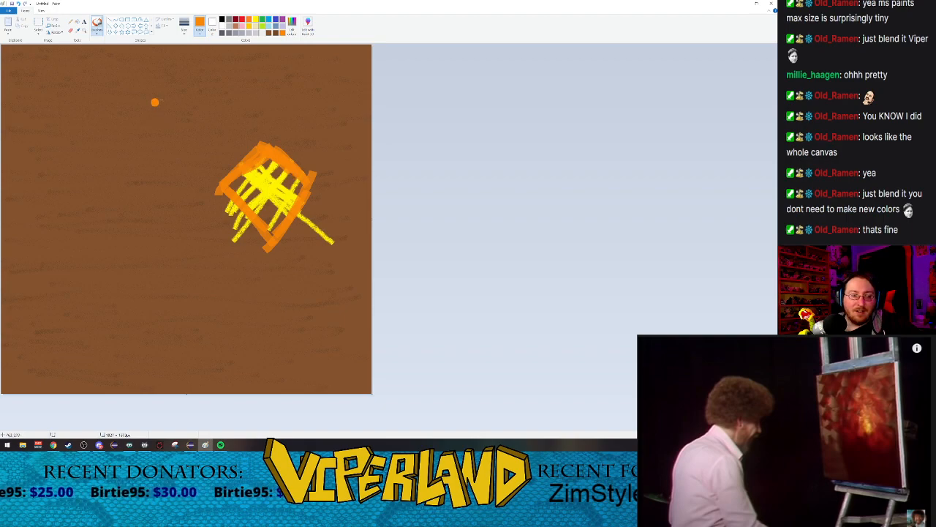
Step: With the Crayon at the largest size, paint crossing orange diagonals over and just outside the diamond around the yellow patch
{"action": "left_click", "coordinate": [185, 30]}
{"action": "left_click", "coordinate": [196, 82]}
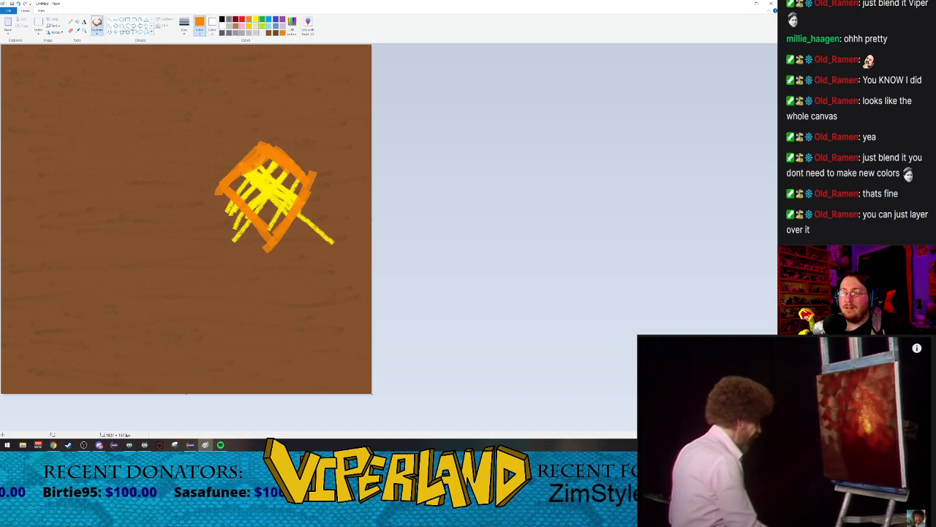
{"action": "left_click", "coordinate": [97, 34]}
{"action": "left_click", "coordinate": [110, 57]}
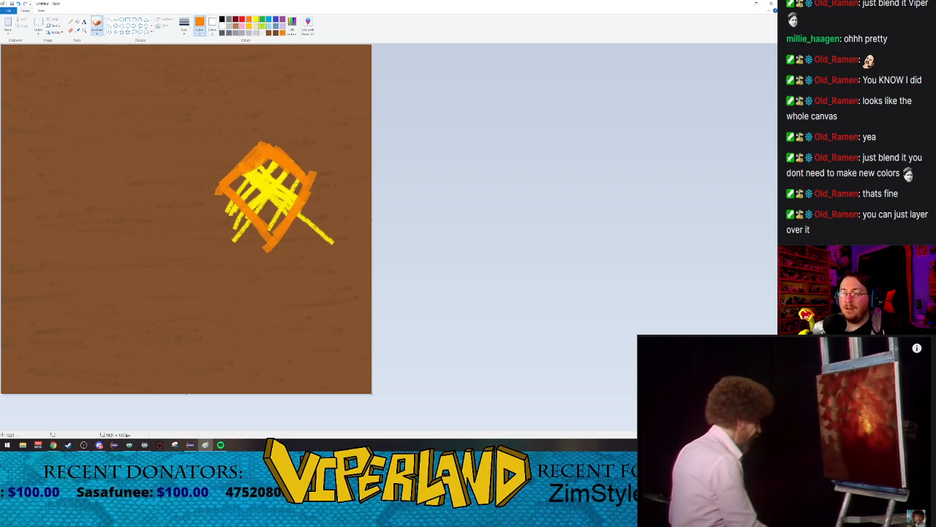
{"action": "left_click_drag", "start_coordinate": [216, 165], "coordinate": [295, 294]}
{"action": "left_click_drag", "start_coordinate": [213, 188], "coordinate": [314, 304]}
{"action": "left_click_drag", "start_coordinate": [313, 183], "coordinate": [266, 288]}
{"action": "left_click_drag", "start_coordinate": [297, 192], "coordinate": [253, 267]}
{"action": "left_click_drag", "start_coordinate": [306, 171], "coordinate": [241, 283]}
{"action": "mouse_move", "coordinate": [282, 151]}
{"action": "left_mouse_down"}
{"action": "mouse_move", "coordinate": [221, 238]}
{"action": "mouse_move", "coordinate": [213, 218]}
{"action": "mouse_move", "coordinate": [187, 228]}
{"action": "left_mouse_up"}
{"action": "left_click_drag", "start_coordinate": [313, 195], "coordinate": [366, 246]}
{"action": "left_click_drag", "start_coordinate": [235, 111], "coordinate": [267, 151]}
{"action": "left_click_drag", "start_coordinate": [312, 191], "coordinate": [343, 220]}
{"action": "left_click_drag", "start_coordinate": [250, 127], "coordinate": [195, 200]}
{"action": "left_click_drag", "start_coordinate": [252, 174], "coordinate": [319, 98]}
{"action": "left_click_drag", "start_coordinate": [266, 145], "coordinate": [320, 106]}
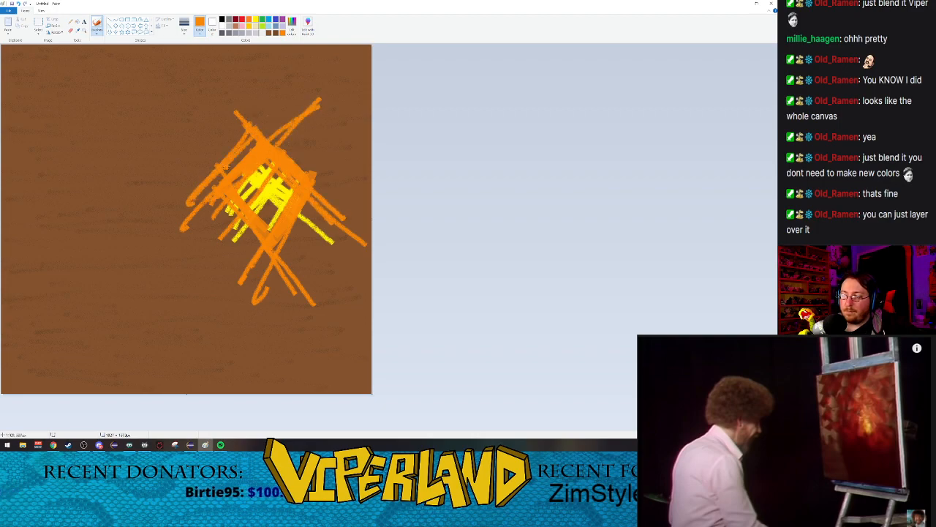
Step: Extend the orange diagonal crayon strokes into the area above and right of the yellow patch
{"action": "left_click_drag", "start_coordinate": [225, 167], "coordinate": [363, 94]}
{"action": "left_click_drag", "start_coordinate": [250, 106], "coordinate": [371, 227]}
{"action": "left_click_drag", "start_coordinate": [279, 169], "coordinate": [332, 230]}
{"action": "left_click_drag", "start_coordinate": [252, 101], "coordinate": [371, 234]}
{"action": "left_click_drag", "start_coordinate": [251, 94], "coordinate": [368, 224]}
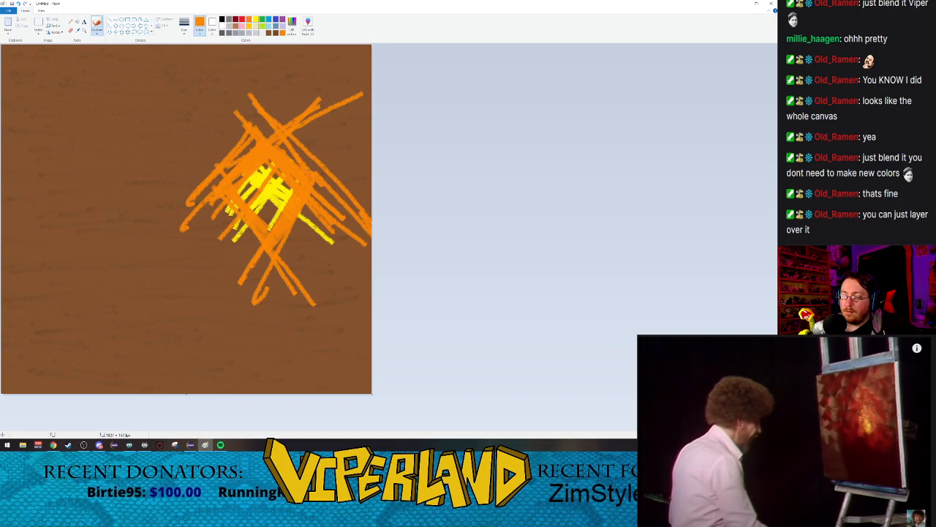
{"action": "left_click_drag", "start_coordinate": [249, 70], "coordinate": [354, 180]}
{"action": "left_click_drag", "start_coordinate": [240, 68], "coordinate": [324, 158]}
{"action": "left_click_drag", "start_coordinate": [280, 72], "coordinate": [369, 170]}
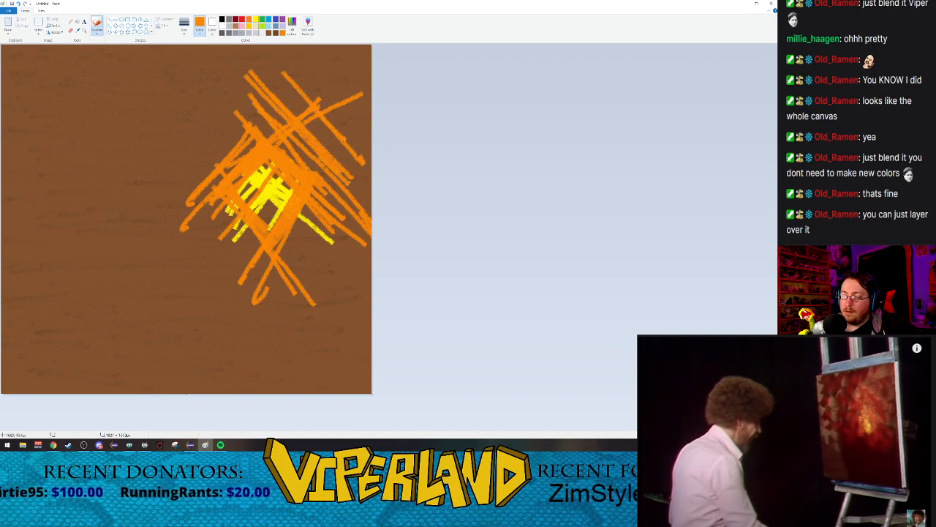
Step: Crosshatch orange crayon strokes below the yellow patch and across the canvas's upper middle and upper left
{"action": "left_click_drag", "start_coordinate": [255, 70], "coordinate": [169, 167]}
{"action": "left_click_drag", "start_coordinate": [307, 89], "coordinate": [158, 194]}
{"action": "mouse_move", "coordinate": [240, 109]}
{"action": "left_mouse_down"}
{"action": "mouse_move", "coordinate": [110, 212]}
{"action": "mouse_move", "coordinate": [135, 183]}
{"action": "left_mouse_up"}
{"action": "left_click_drag", "start_coordinate": [244, 125], "coordinate": [159, 208]}
{"action": "mouse_move", "coordinate": [169, 147]}
{"action": "left_mouse_down"}
{"action": "mouse_move", "coordinate": [308, 316]}
{"action": "mouse_move", "coordinate": [175, 168]}
{"action": "left_mouse_up"}
{"action": "mouse_move", "coordinate": [237, 282]}
{"action": "left_mouse_down"}
{"action": "mouse_move", "coordinate": [358, 171]}
{"action": "mouse_move", "coordinate": [280, 256]}
{"action": "left_mouse_up"}
{"action": "mouse_move", "coordinate": [280, 256]}
{"action": "left_mouse_down"}
{"action": "mouse_move", "coordinate": [364, 171]}
{"action": "mouse_move", "coordinate": [301, 256]}
{"action": "left_mouse_up"}
{"action": "mouse_move", "coordinate": [300, 257]}
{"action": "left_mouse_down"}
{"action": "mouse_move", "coordinate": [371, 178]}
{"action": "mouse_move", "coordinate": [281, 258]}
{"action": "left_mouse_up"}
{"action": "mouse_move", "coordinate": [281, 258]}
{"action": "left_mouse_down"}
{"action": "mouse_move", "coordinate": [303, 274]}
{"action": "mouse_move", "coordinate": [372, 205]}
{"action": "left_mouse_up"}
{"action": "left_click", "coordinate": [270, 301]}
{"action": "left_click_drag", "start_coordinate": [268, 287], "coordinate": [192, 148]}
{"action": "mouse_move", "coordinate": [192, 148]}
{"action": "left_mouse_down"}
{"action": "mouse_move", "coordinate": [263, 271]}
{"action": "mouse_move", "coordinate": [101, 111]}
{"action": "mouse_move", "coordinate": [243, 249]}
{"action": "left_mouse_up"}
{"action": "left_click_drag", "start_coordinate": [243, 248], "coordinate": [111, 149]}
{"action": "left_click_drag", "start_coordinate": [111, 149], "coordinate": [239, 267]}
{"action": "mouse_move", "coordinate": [239, 267]}
{"action": "left_mouse_down"}
{"action": "mouse_move", "coordinate": [100, 155]}
{"action": "mouse_move", "coordinate": [231, 268]}
{"action": "left_mouse_up"}
{"action": "mouse_move", "coordinate": [231, 268]}
{"action": "left_mouse_down"}
{"action": "mouse_move", "coordinate": [113, 150]}
{"action": "mouse_move", "coordinate": [237, 266]}
{"action": "left_mouse_up"}
{"action": "mouse_move", "coordinate": [238, 267]}
{"action": "left_mouse_down"}
{"action": "mouse_move", "coordinate": [50, 110]}
{"action": "mouse_move", "coordinate": [222, 263]}
{"action": "left_mouse_up"}
{"action": "mouse_move", "coordinate": [223, 263]}
{"action": "left_mouse_down"}
{"action": "mouse_move", "coordinate": [183, 162]}
{"action": "mouse_move", "coordinate": [245, 72]}
{"action": "left_mouse_up"}
{"action": "left_click_drag", "start_coordinate": [235, 82], "coordinate": [185, 160]}
{"action": "left_click_drag", "start_coordinate": [206, 103], "coordinate": [123, 208]}
{"action": "left_click_drag", "start_coordinate": [180, 155], "coordinate": [107, 235]}
{"action": "left_click_drag", "start_coordinate": [175, 82], "coordinate": [80, 186]}
{"action": "left_click_drag", "start_coordinate": [194, 81], "coordinate": [100, 186]}
{"action": "left_click_drag", "start_coordinate": [109, 90], "coordinate": [169, 153]}
{"action": "left_click_drag", "start_coordinate": [126, 76], "coordinate": [182, 130]}
{"action": "left_click_drag", "start_coordinate": [130, 59], "coordinate": [199, 122]}
{"action": "left_click", "coordinate": [155, 55]}
{"action": "left_click_drag", "start_coordinate": [181, 82], "coordinate": [218, 110]}
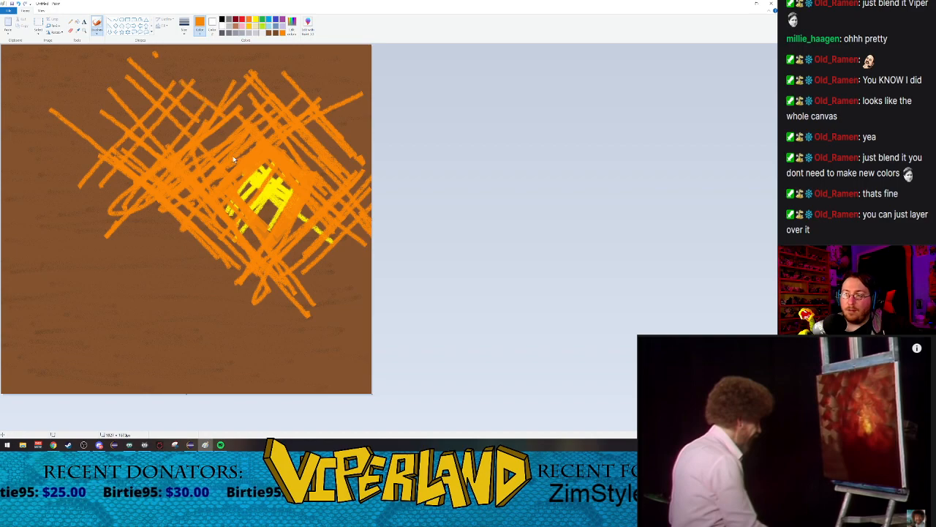
Step: Continue the orange crayon crosshatching to the canvas's left edge and thicken it in the upper left
{"action": "mouse_move", "coordinate": [141, 52]}
{"action": "left_mouse_down"}
{"action": "mouse_move", "coordinate": [232, 133]}
{"action": "mouse_move", "coordinate": [201, 127]}
{"action": "left_mouse_up"}
{"action": "left_click_drag", "start_coordinate": [110, 99], "coordinate": [161, 152]}
{"action": "left_click_drag", "start_coordinate": [114, 125], "coordinate": [156, 162]}
{"action": "left_click_drag", "start_coordinate": [201, 124], "coordinate": [131, 178]}
{"action": "left_click_drag", "start_coordinate": [146, 95], "coordinate": [50, 176]}
{"action": "left_click_drag", "start_coordinate": [122, 101], "coordinate": [79, 154]}
{"action": "left_click_drag", "start_coordinate": [109, 84], "coordinate": [9, 169]}
{"action": "left_click_drag", "start_coordinate": [88, 106], "coordinate": [3, 172]}
{"action": "left_click_drag", "start_coordinate": [119, 77], "coordinate": [15, 172]}
{"action": "left_click_drag", "start_coordinate": [135, 98], "coordinate": [22, 174]}
{"action": "left_click_drag", "start_coordinate": [110, 122], "coordinate": [29, 186]}
{"action": "left_click_drag", "start_coordinate": [107, 163], "coordinate": [63, 211]}
{"action": "left_click_drag", "start_coordinate": [177, 129], "coordinate": [45, 223]}
{"action": "left_click_drag", "start_coordinate": [145, 103], "coordinate": [31, 188]}
{"action": "left_click_drag", "start_coordinate": [95, 148], "coordinate": [30, 196]}
{"action": "left_click", "coordinate": [87, 159]}
{"action": "left_click_drag", "start_coordinate": [112, 165], "coordinate": [44, 197]}
{"action": "left_click_drag", "start_coordinate": [49, 155], "coordinate": [153, 264]}
{"action": "left_click_drag", "start_coordinate": [104, 175], "coordinate": [161, 240]}
{"action": "left_click_drag", "start_coordinate": [134, 182], "coordinate": [180, 232]}
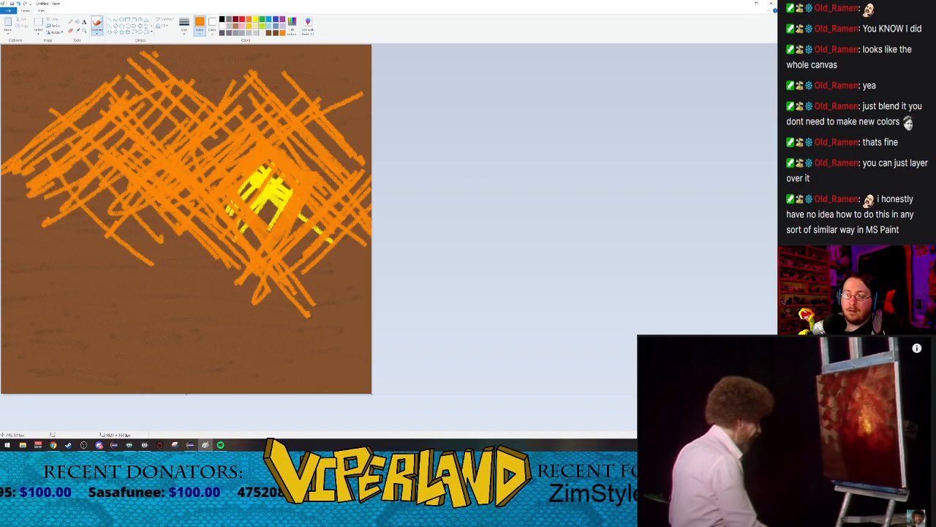
{"action": "left_click_drag", "start_coordinate": [159, 90], "coordinate": [216, 149]}
{"action": "left_click_drag", "start_coordinate": [164, 99], "coordinate": [191, 134]}
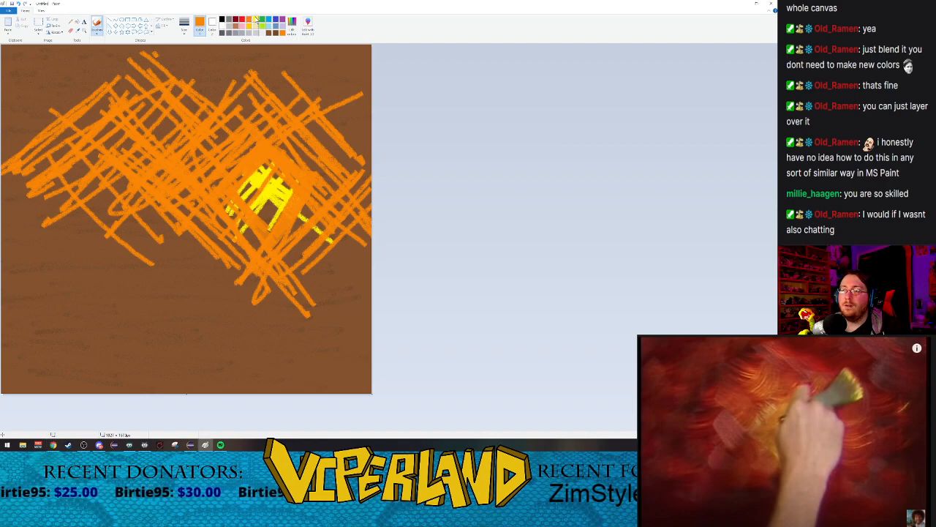
Step: Spray yellow over the glow's center with the Airbrush at the largest size, and speckle custom orange around it
{"action": "left_click", "coordinate": [97, 31]}
{"action": "left_click", "coordinate": [134, 44]}
{"action": "left_click", "coordinate": [184, 26]}
{"action": "left_click", "coordinate": [196, 81]}
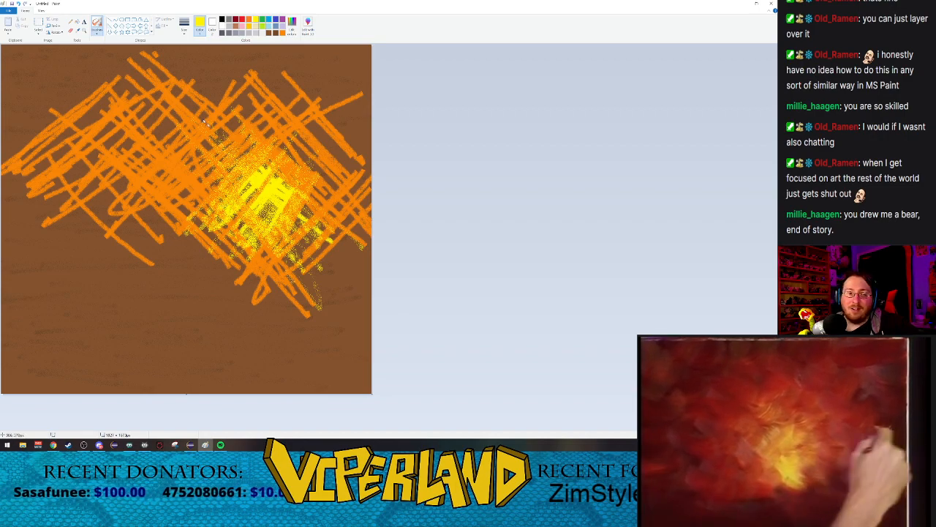
{"action": "left_click", "coordinate": [282, 33]}
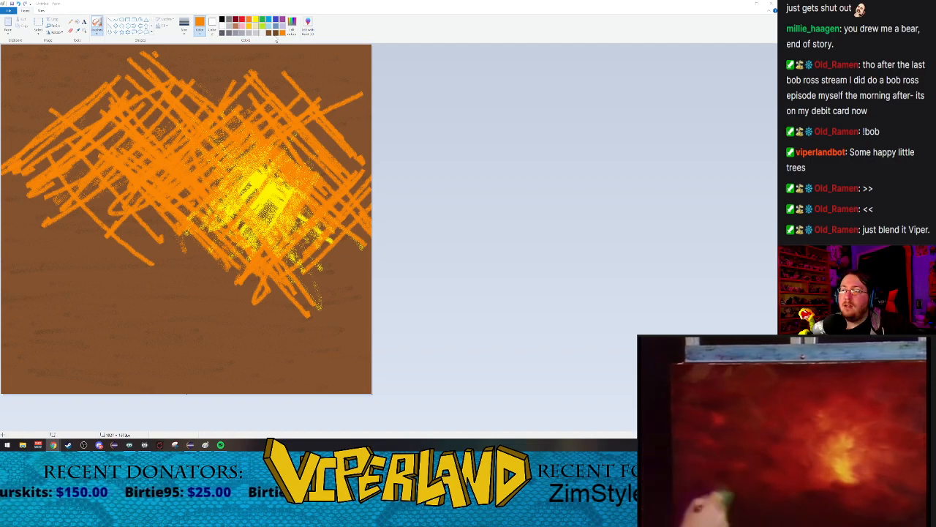
Step: Mix a custom red-orange and set up the Crayon brush at the largest size
{"action": "left_click", "coordinate": [307, 25]}
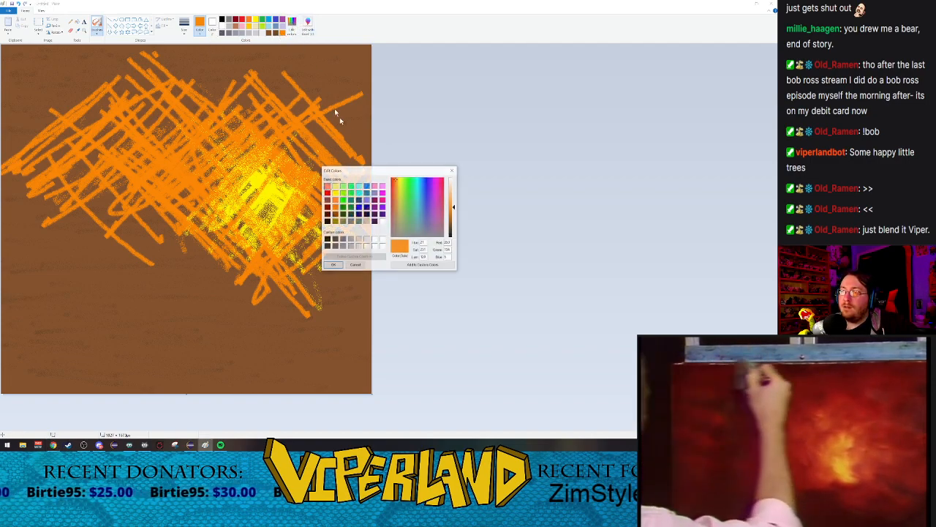
{"action": "left_click", "coordinate": [395, 183]}
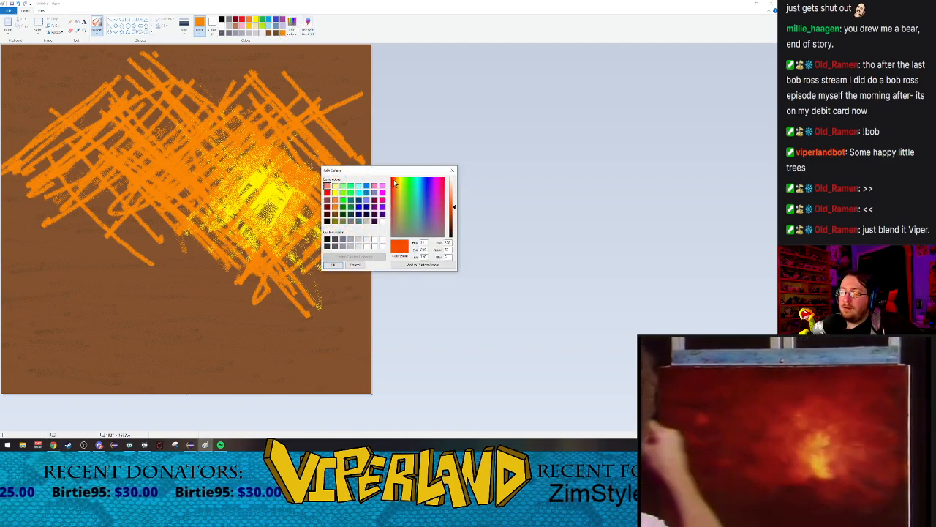
{"action": "left_click", "coordinate": [333, 265]}
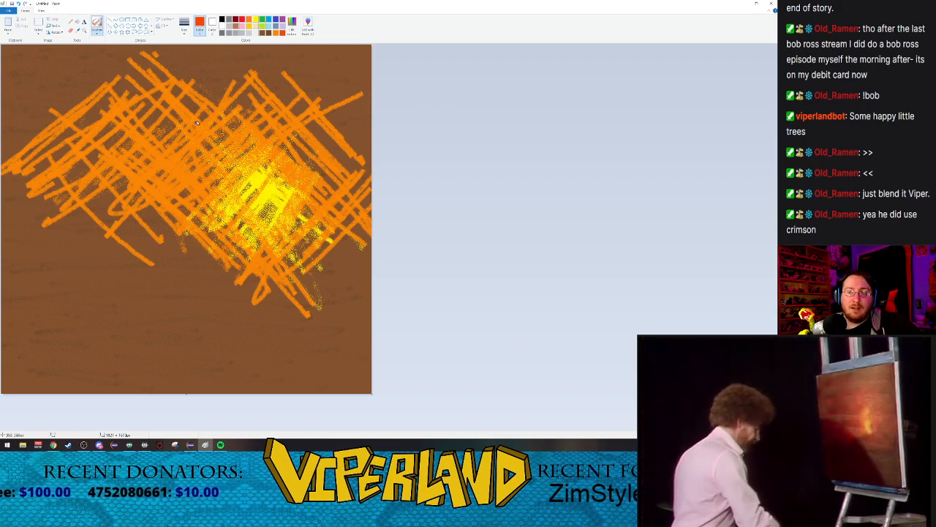
{"action": "left_click", "coordinate": [97, 28]}
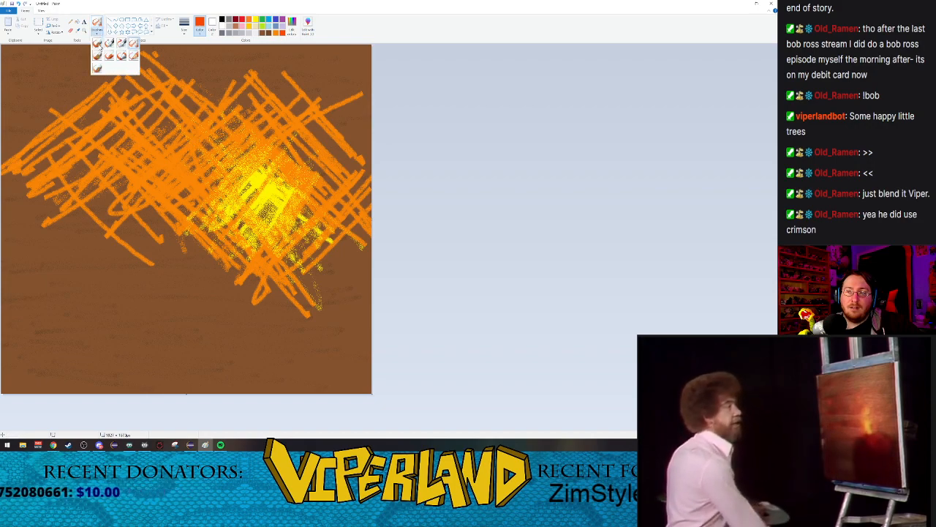
{"action": "left_click", "coordinate": [110, 57]}
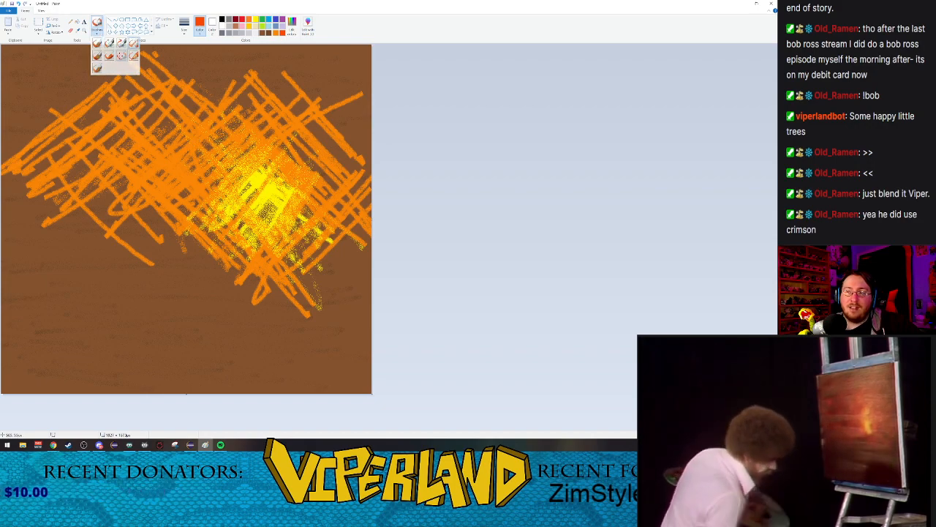
{"action": "left_click", "coordinate": [186, 26]}
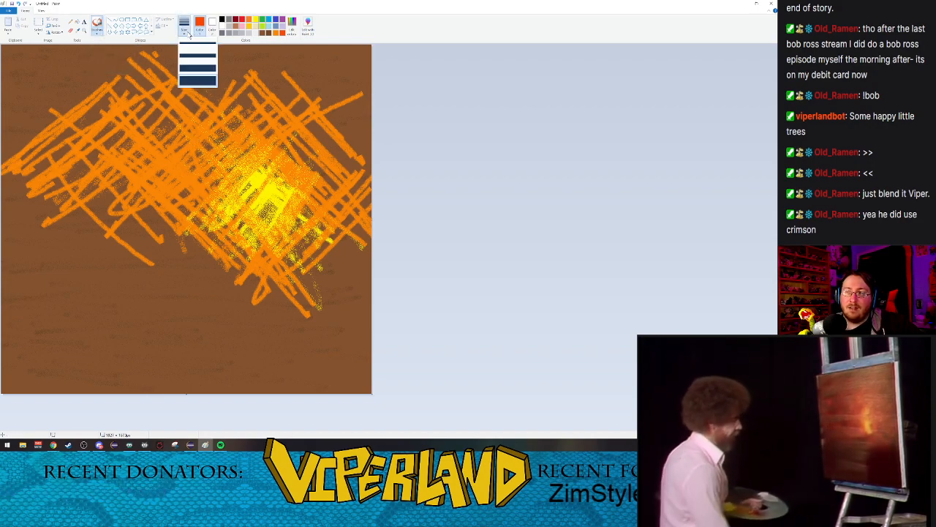
{"action": "left_click", "coordinate": [96, 32]}
{"action": "left_click", "coordinate": [122, 57]}
{"action": "left_click", "coordinate": [184, 25]}
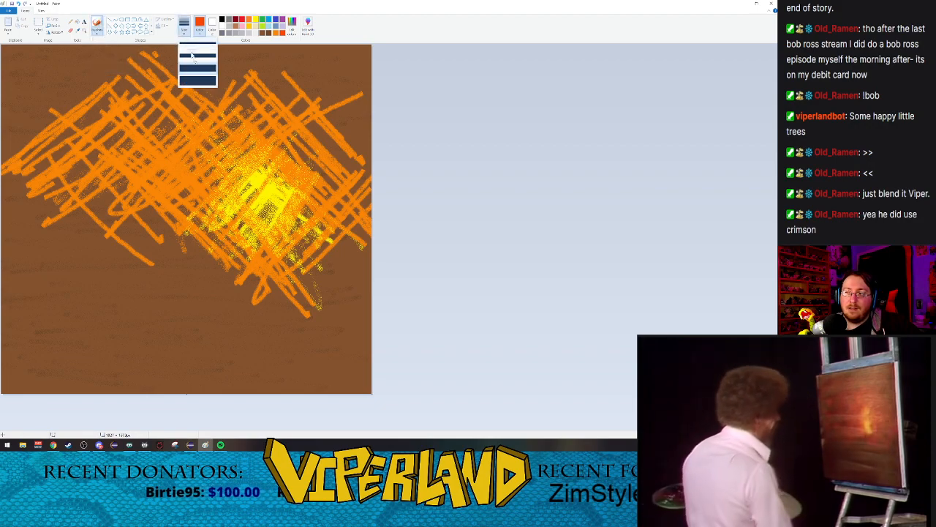
{"action": "left_click", "coordinate": [197, 80]}
Step: Scribble red-orange over the canvas's upper right corner and along the lower edges of the orange area, and pause the reference video
{"action": "mouse_move", "coordinate": [258, 89]}
{"action": "left_mouse_down"}
{"action": "mouse_move", "coordinate": [322, 175]}
{"action": "mouse_move", "coordinate": [351, 183]}
{"action": "mouse_move", "coordinate": [296, 120]}
{"action": "mouse_move", "coordinate": [348, 157]}
{"action": "mouse_move", "coordinate": [311, 111]}
{"action": "mouse_move", "coordinate": [365, 149]}
{"action": "mouse_move", "coordinate": [306, 51]}
{"action": "mouse_move", "coordinate": [368, 116]}
{"action": "mouse_move", "coordinate": [338, 50]}
{"action": "mouse_move", "coordinate": [247, 92]}
{"action": "mouse_move", "coordinate": [364, 54]}
{"action": "mouse_move", "coordinate": [328, 64]}
{"action": "left_mouse_up"}
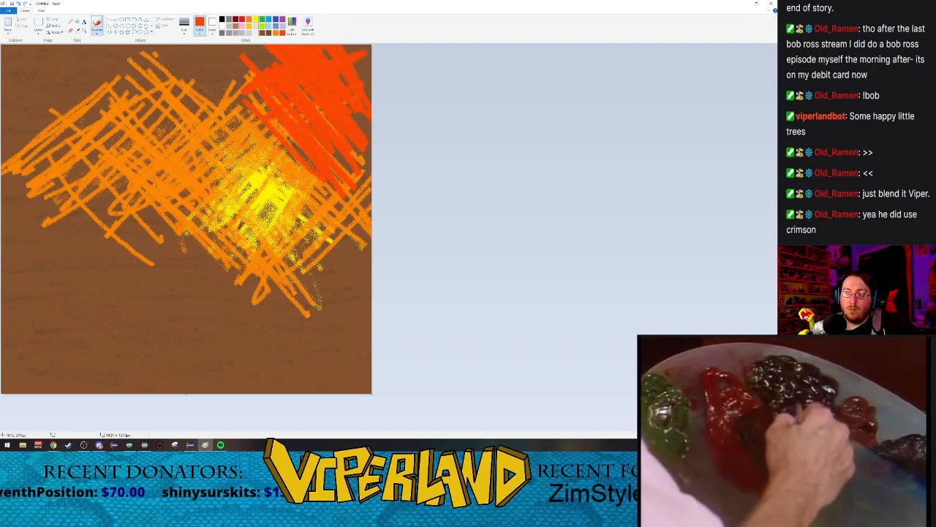
{"action": "left_click_drag", "start_coordinate": [358, 193], "coordinate": [326, 243]}
{"action": "mouse_move", "coordinate": [366, 218]}
{"action": "left_mouse_down"}
{"action": "mouse_move", "coordinate": [277, 276]}
{"action": "mouse_move", "coordinate": [276, 299]}
{"action": "mouse_move", "coordinate": [254, 300]}
{"action": "mouse_move", "coordinate": [284, 313]}
{"action": "mouse_move", "coordinate": [254, 298]}
{"action": "mouse_move", "coordinate": [275, 320]}
{"action": "mouse_move", "coordinate": [194, 231]}
{"action": "mouse_move", "coordinate": [128, 194]}
{"action": "left_mouse_up"}
{"action": "mouse_move", "coordinate": [238, 276]}
{"action": "left_mouse_down"}
{"action": "mouse_move", "coordinate": [110, 232]}
{"action": "mouse_move", "coordinate": [60, 153]}
{"action": "left_mouse_up"}
{"action": "left_click", "coordinate": [786, 448]}
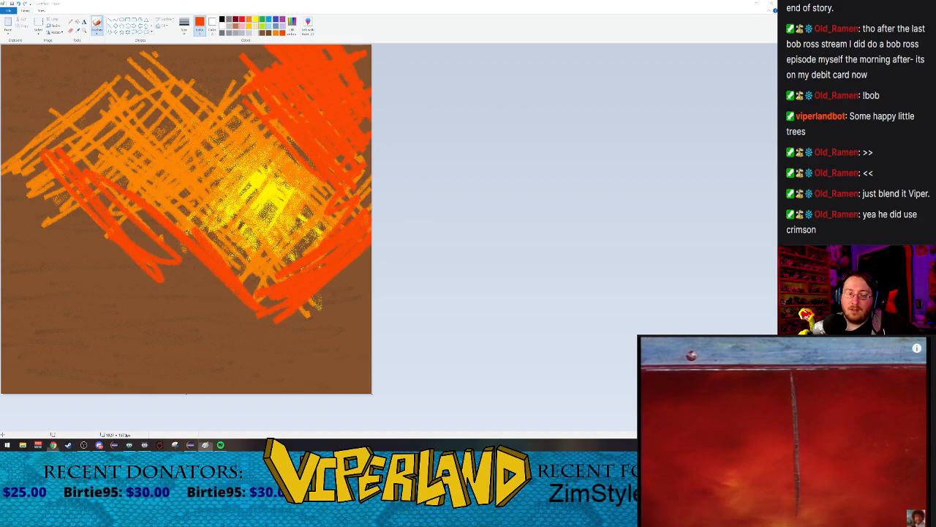
Step: Cover the left side and top of the orange crosshatching with dense red-orange scribbles, leaving the yellow glow exposed
{"action": "left_click_drag", "start_coordinate": [211, 299], "coordinate": [122, 230]}
{"action": "mouse_move", "coordinate": [44, 153]}
{"action": "left_mouse_down"}
{"action": "mouse_move", "coordinate": [81, 249]}
{"action": "mouse_move", "coordinate": [58, 213]}
{"action": "left_mouse_up"}
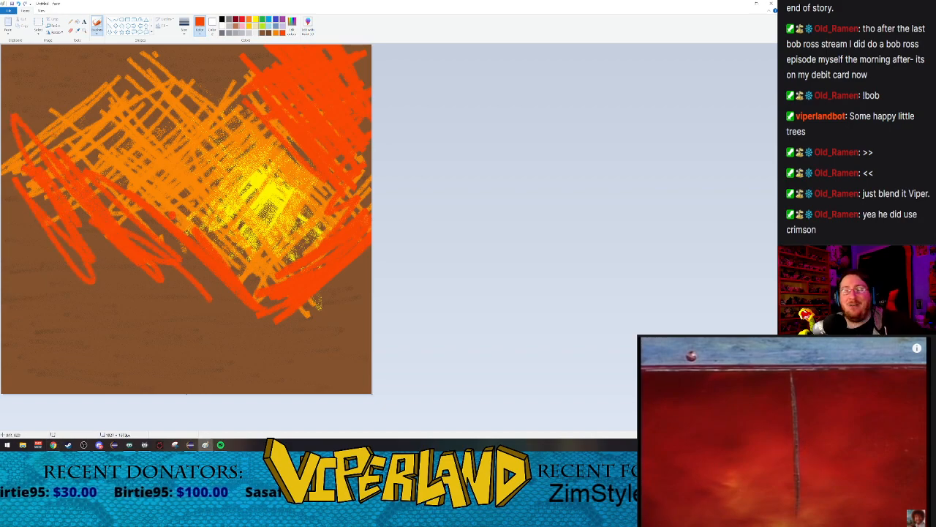
{"action": "mouse_move", "coordinate": [216, 279]}
{"action": "left_mouse_down"}
{"action": "mouse_move", "coordinate": [176, 273]}
{"action": "mouse_move", "coordinate": [117, 219]}
{"action": "mouse_move", "coordinate": [96, 258]}
{"action": "mouse_move", "coordinate": [113, 286]}
{"action": "mouse_move", "coordinate": [16, 145]}
{"action": "mouse_move", "coordinate": [29, 176]}
{"action": "mouse_move", "coordinate": [9, 200]}
{"action": "mouse_move", "coordinate": [76, 201]}
{"action": "mouse_move", "coordinate": [194, 169]}
{"action": "mouse_move", "coordinate": [117, 139]}
{"action": "mouse_move", "coordinate": [168, 165]}
{"action": "mouse_move", "coordinate": [103, 158]}
{"action": "mouse_move", "coordinate": [220, 65]}
{"action": "mouse_move", "coordinate": [44, 109]}
{"action": "left_mouse_up"}
{"action": "mouse_move", "coordinate": [107, 95]}
{"action": "left_mouse_down"}
{"action": "mouse_move", "coordinate": [117, 76]}
{"action": "mouse_move", "coordinate": [4, 117]}
{"action": "mouse_move", "coordinate": [20, 73]}
{"action": "mouse_move", "coordinate": [9, 107]}
{"action": "mouse_move", "coordinate": [44, 137]}
{"action": "mouse_move", "coordinate": [106, 153]}
{"action": "mouse_move", "coordinate": [185, 114]}
{"action": "mouse_move", "coordinate": [199, 73]}
{"action": "mouse_move", "coordinate": [132, 53]}
{"action": "mouse_move", "coordinate": [102, 110]}
{"action": "left_mouse_up"}
Step: Spray a darker custom red-orange over the red-orange area with the Airbrush at the largest size
{"action": "left_click", "coordinate": [96, 32]}
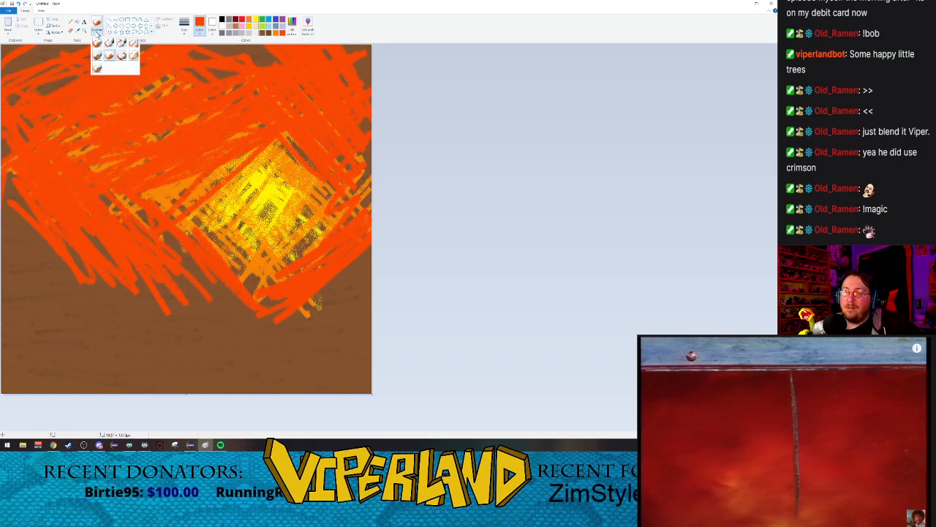
{"action": "left_click", "coordinate": [133, 44]}
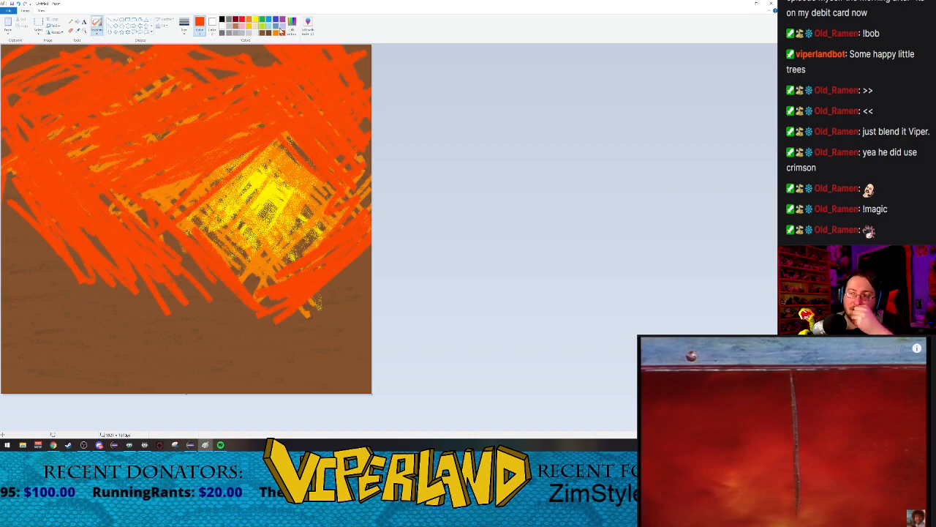
{"action": "left_click", "coordinate": [307, 26]}
{"action": "left_click_drag", "start_coordinate": [456, 212], "coordinate": [454, 216]}
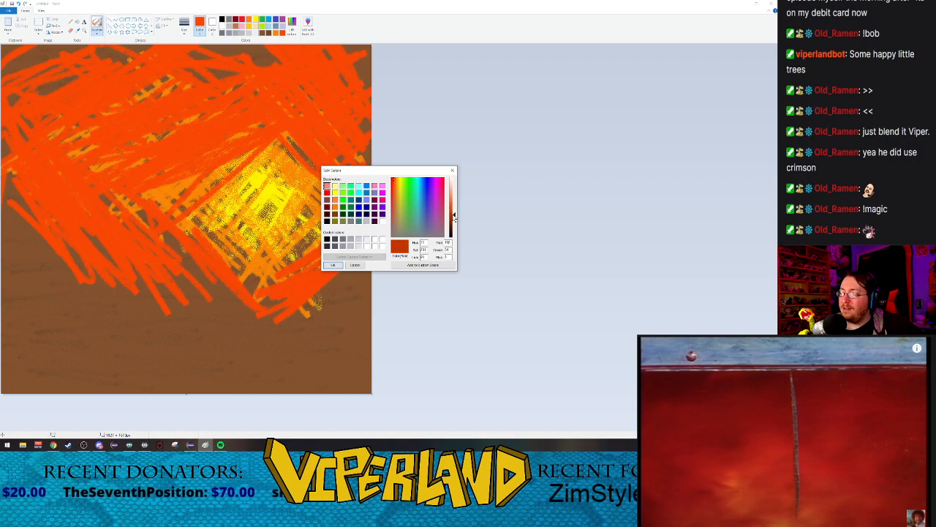
{"action": "left_click", "coordinate": [334, 265]}
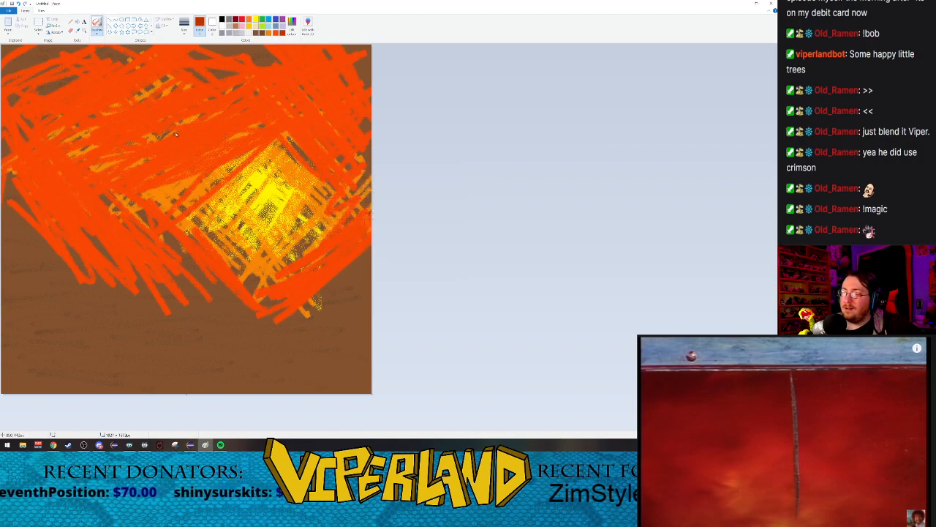
{"action": "left_click", "coordinate": [185, 28]}
{"action": "left_click", "coordinate": [197, 81]}
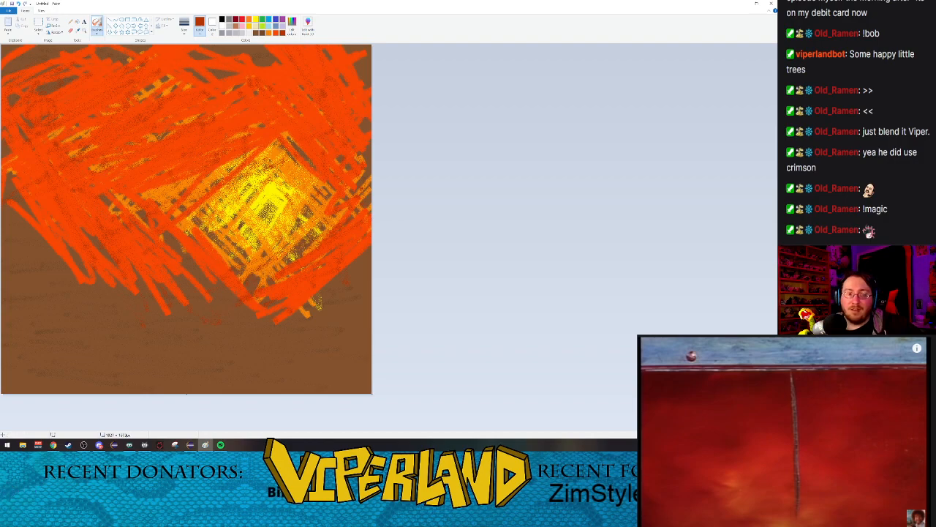
Step: Toggle playback of the reference video and mix a custom dark brown by darkening the palette brown
{"action": "left_click", "coordinate": [819, 441]}
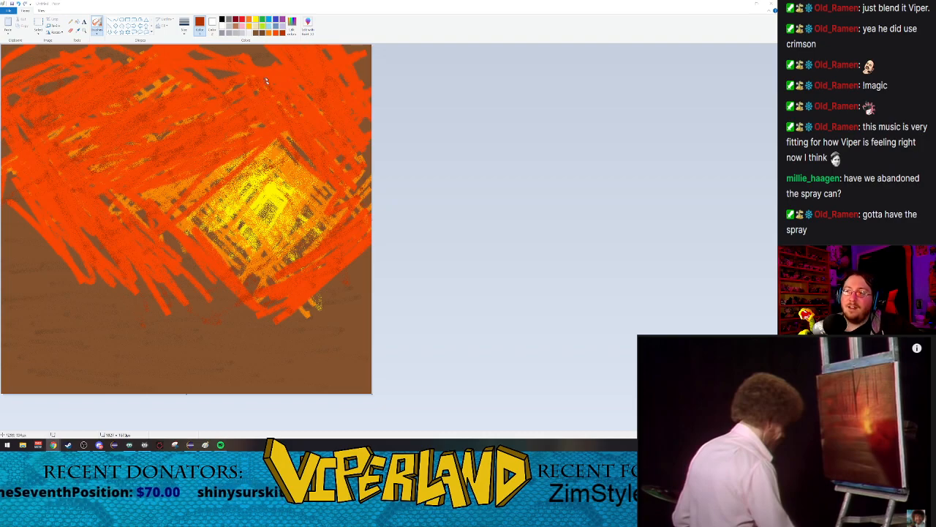
{"action": "left_click", "coordinate": [256, 35]}
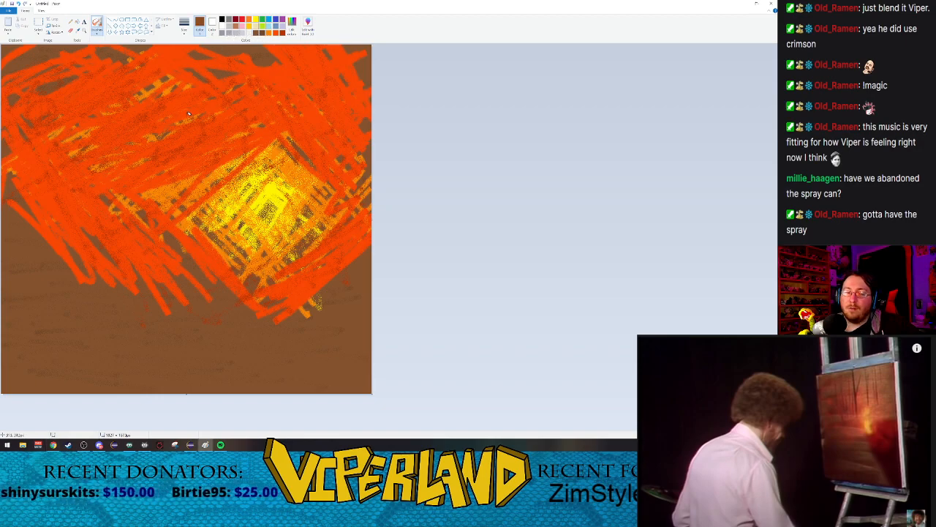
{"action": "left_click", "coordinate": [305, 24]}
{"action": "left_click_drag", "start_coordinate": [453, 217], "coordinate": [454, 221]}
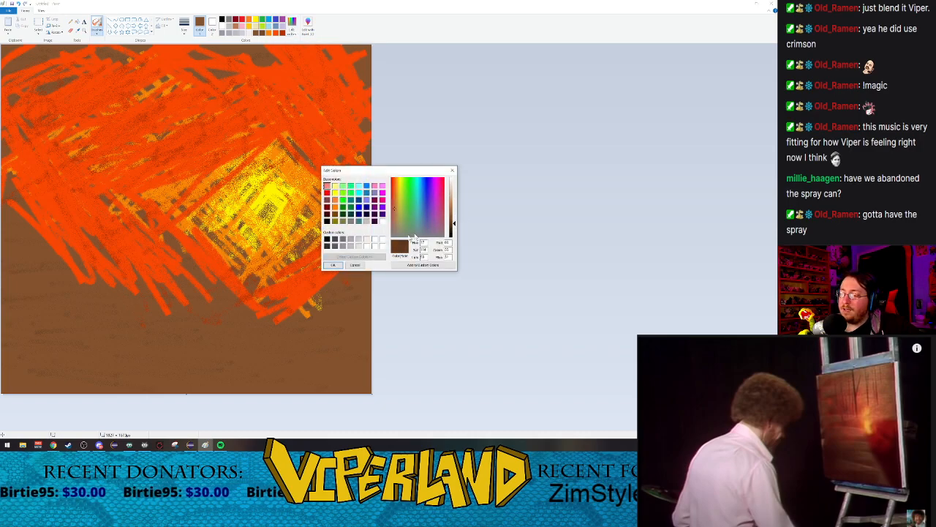
{"action": "left_click", "coordinate": [333, 264]}
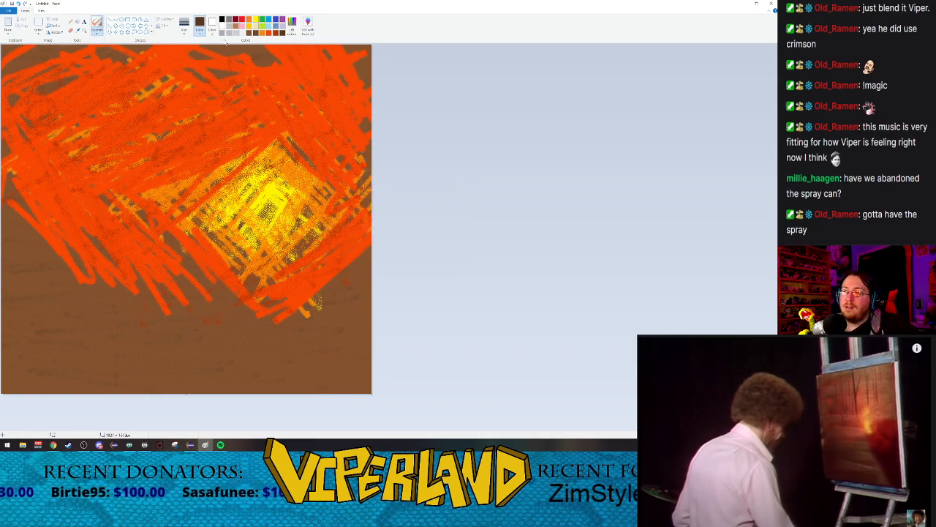
Step: Paint two vertical dark-brown tree trunks in the upper orange area with the Watercolor brush at the second-largest size
{"action": "left_click", "coordinate": [97, 31]}
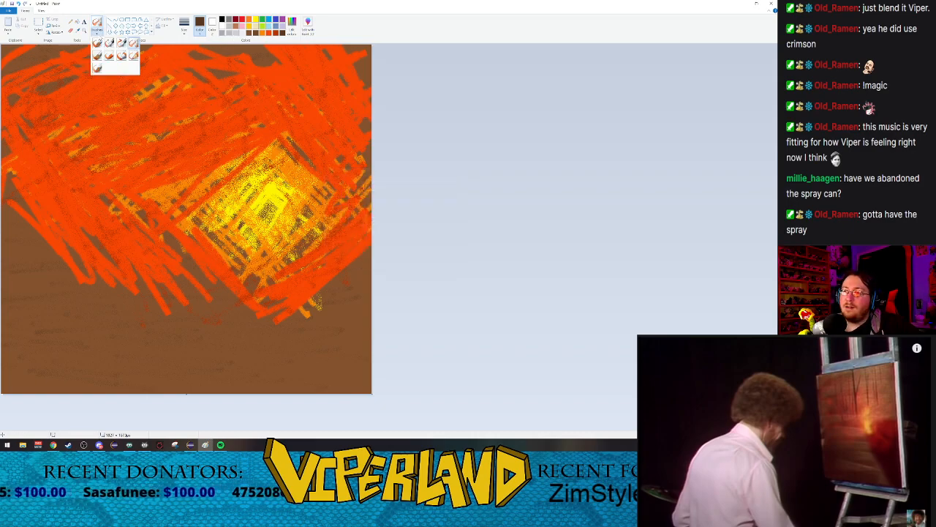
{"action": "left_click", "coordinate": [98, 68]}
{"action": "left_click", "coordinate": [184, 26]}
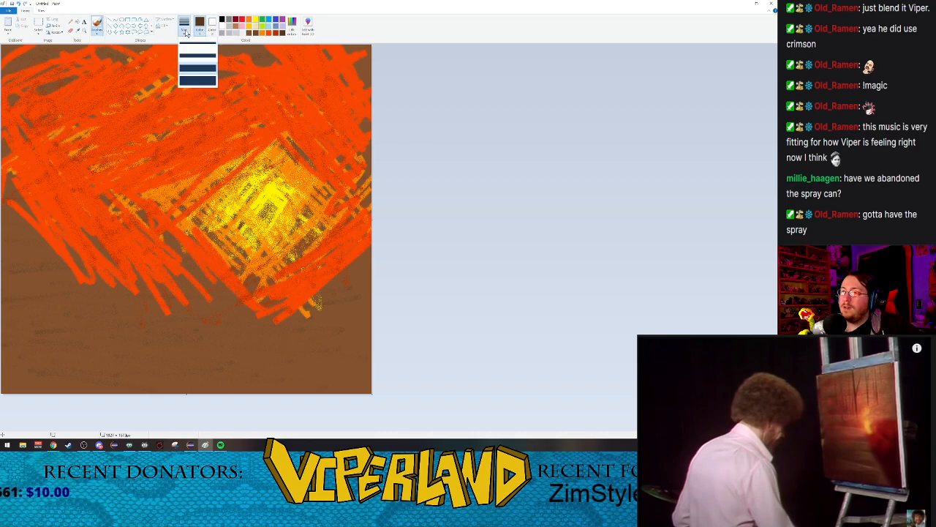
{"action": "left_click", "coordinate": [195, 74]}
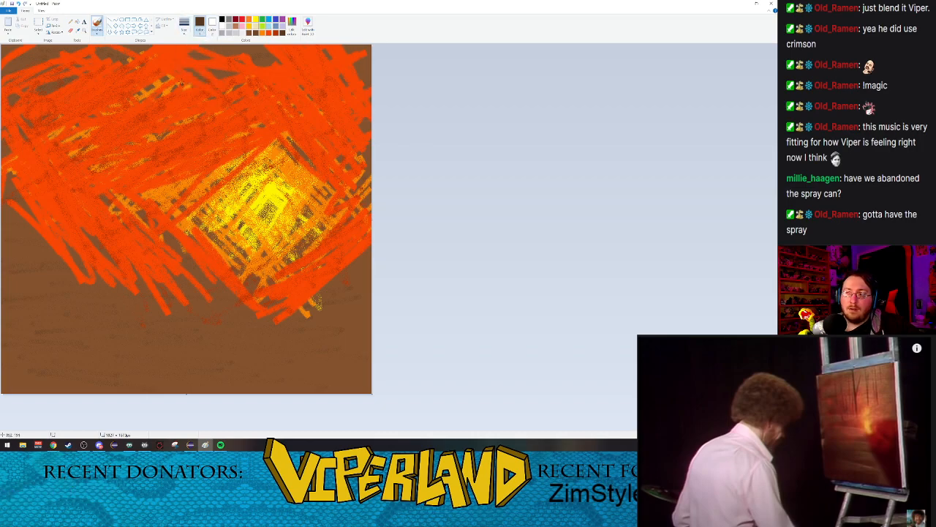
{"action": "left_click", "coordinate": [184, 33]}
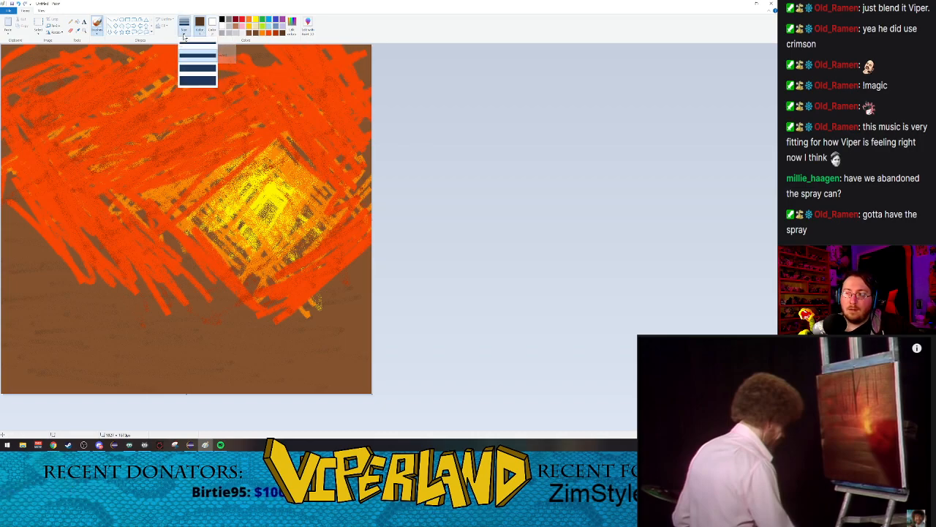
{"action": "left_click", "coordinate": [196, 67]}
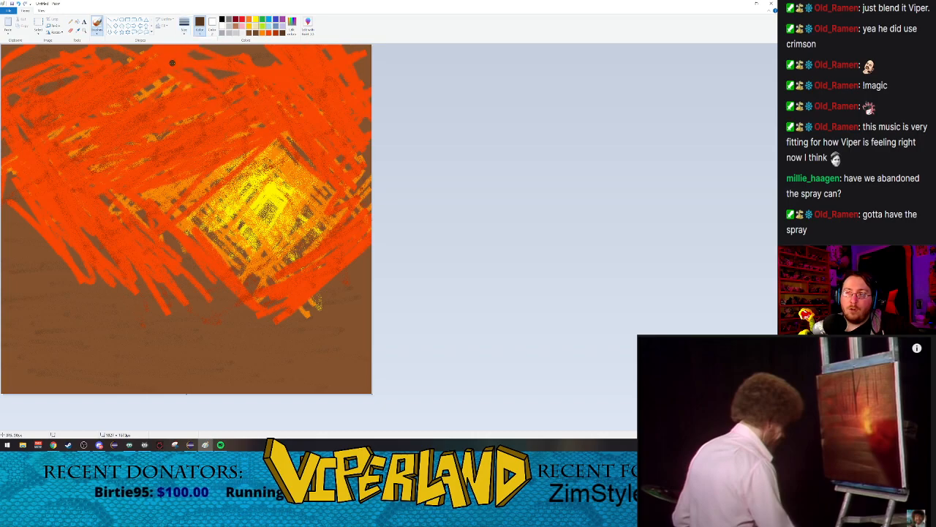
{"action": "left_click_drag", "start_coordinate": [181, 51], "coordinate": [183, 153]}
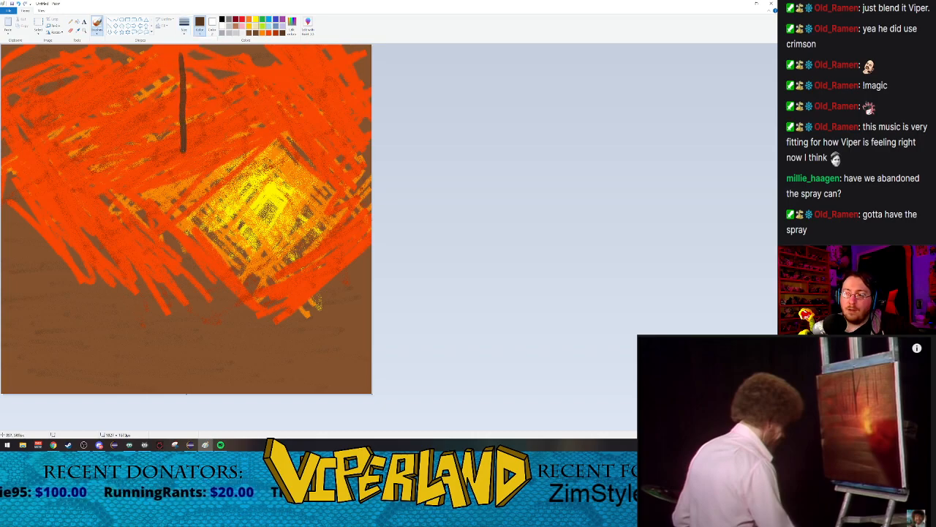
{"action": "left_click_drag", "start_coordinate": [254, 64], "coordinate": [254, 140]}
Step: Reduce the brush to the second-smallest size, then add branches to both trees and thin background trunks on either side of them
{"action": "left_click", "coordinate": [187, 33]}
{"action": "left_click", "coordinate": [197, 53]}
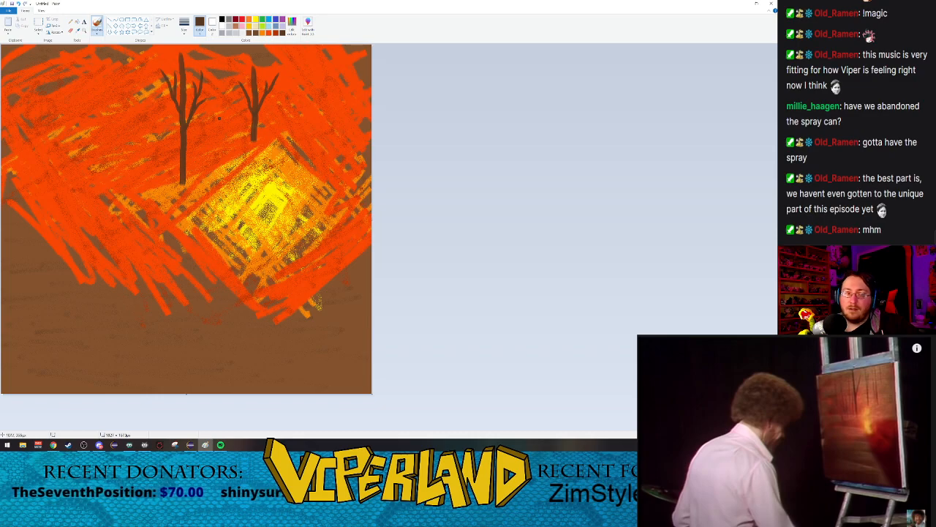
{"action": "left_click_drag", "start_coordinate": [309, 71], "coordinate": [309, 101]}
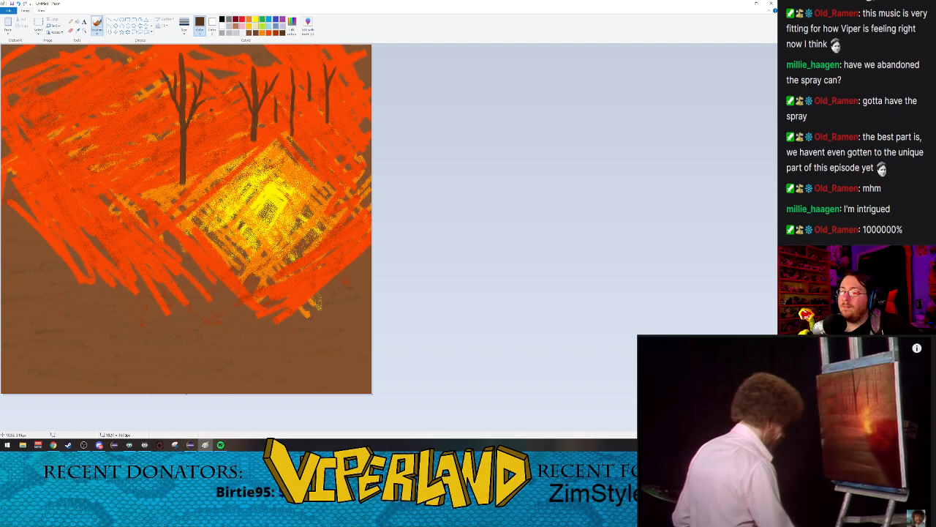
{"action": "left_click_drag", "start_coordinate": [301, 75], "coordinate": [296, 101]}
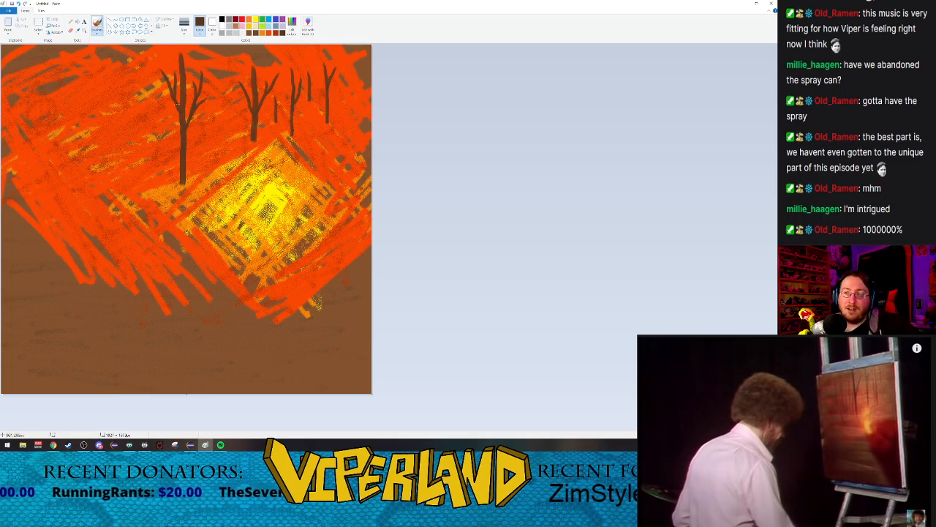
{"action": "left_click_drag", "start_coordinate": [160, 97], "coordinate": [161, 123]}
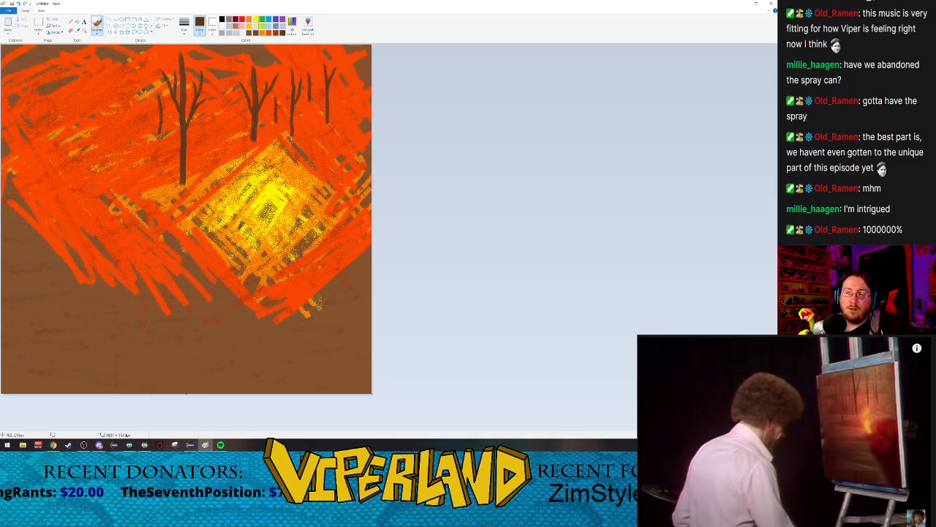
{"action": "left_click_drag", "start_coordinate": [138, 88], "coordinate": [143, 112]}
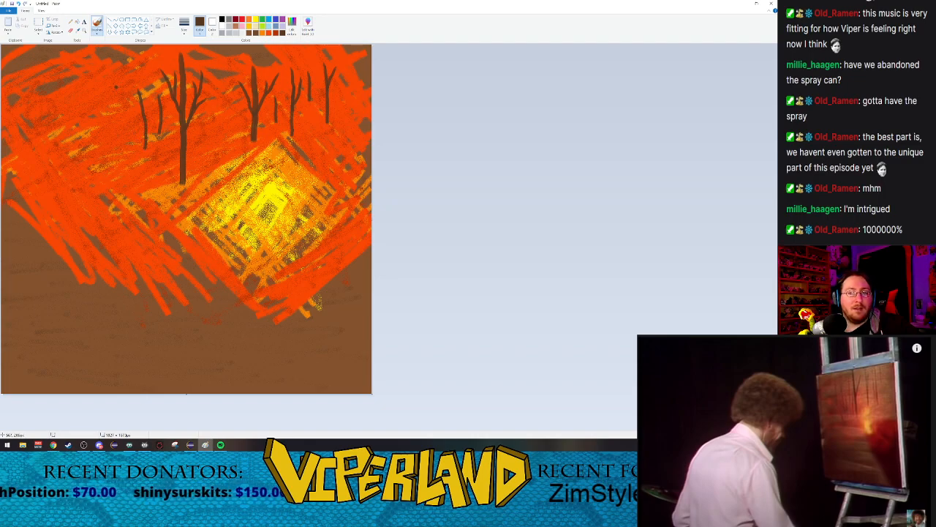
{"action": "left_click_drag", "start_coordinate": [126, 77], "coordinate": [129, 103]}
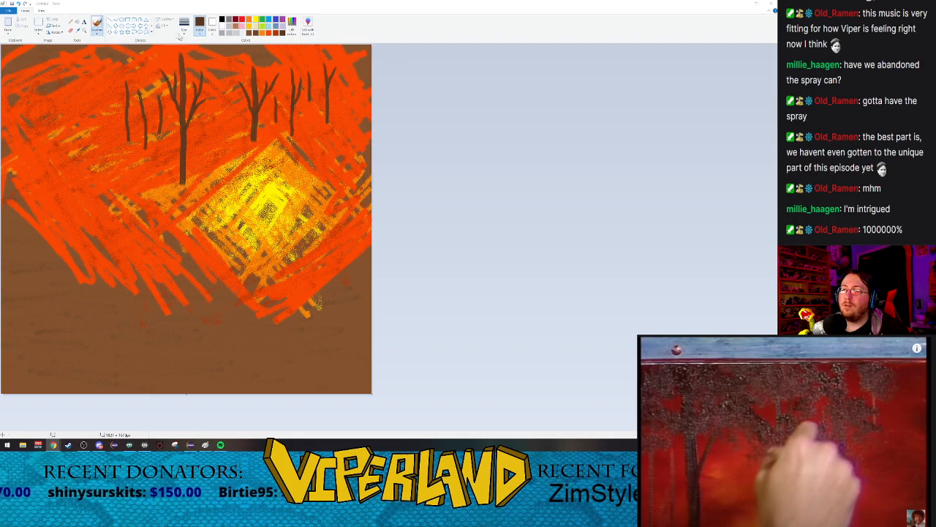
Step: Paint a dark-brown foliage canopy over the tall left tree and the thin trunks beside it with the Watercolor brush
{"action": "left_click", "coordinate": [96, 33]}
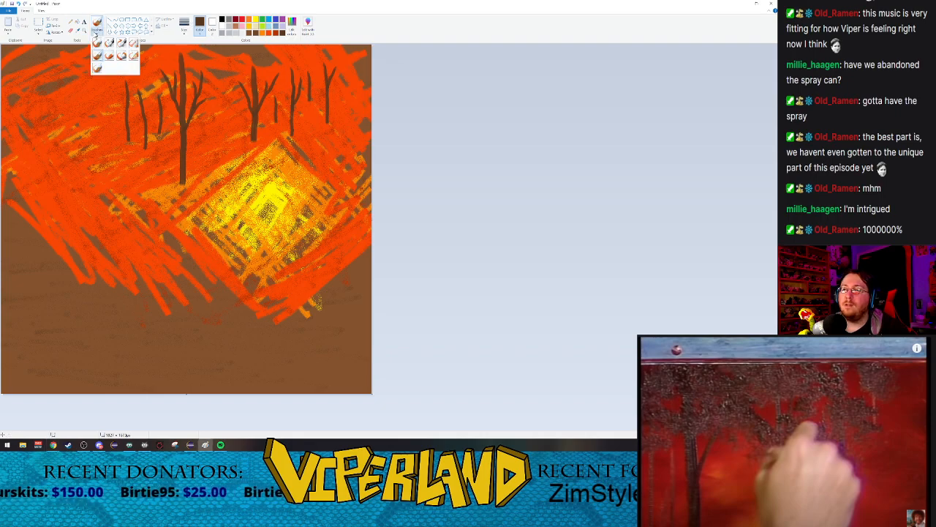
{"action": "left_click", "coordinate": [134, 42]}
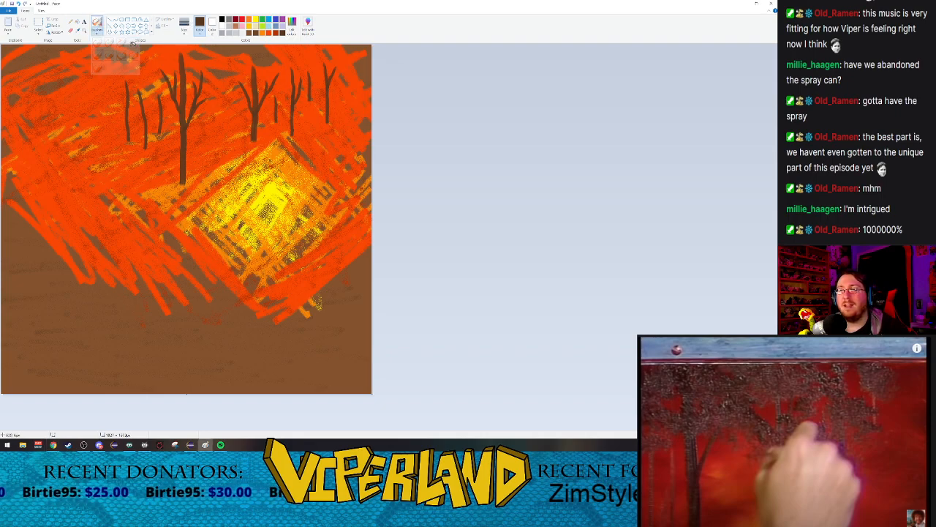
{"action": "left_click", "coordinate": [96, 33]}
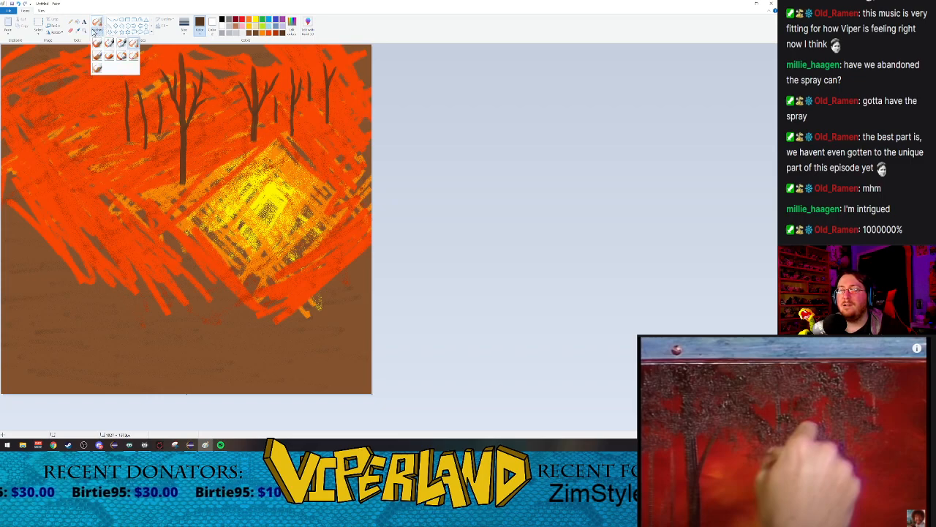
{"action": "left_click", "coordinate": [97, 68]}
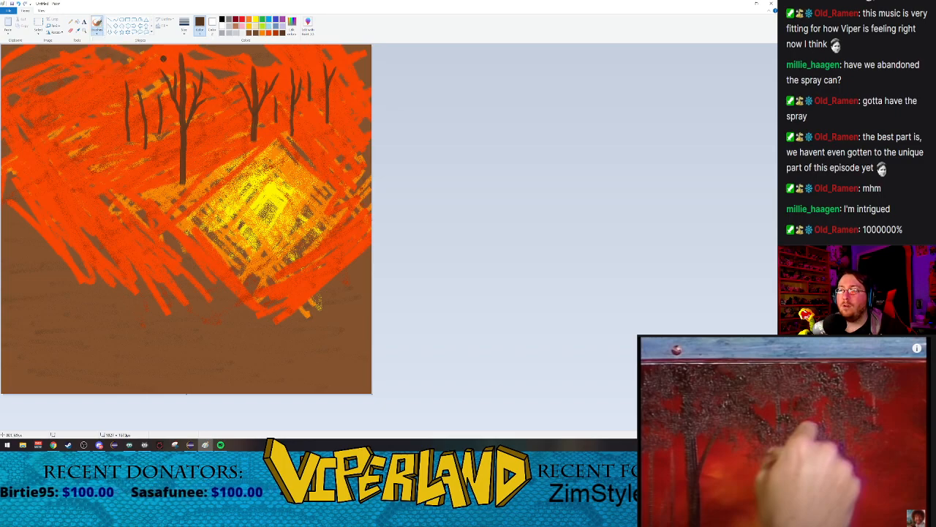
{"action": "left_click_drag", "start_coordinate": [181, 59], "coordinate": [191, 65]}
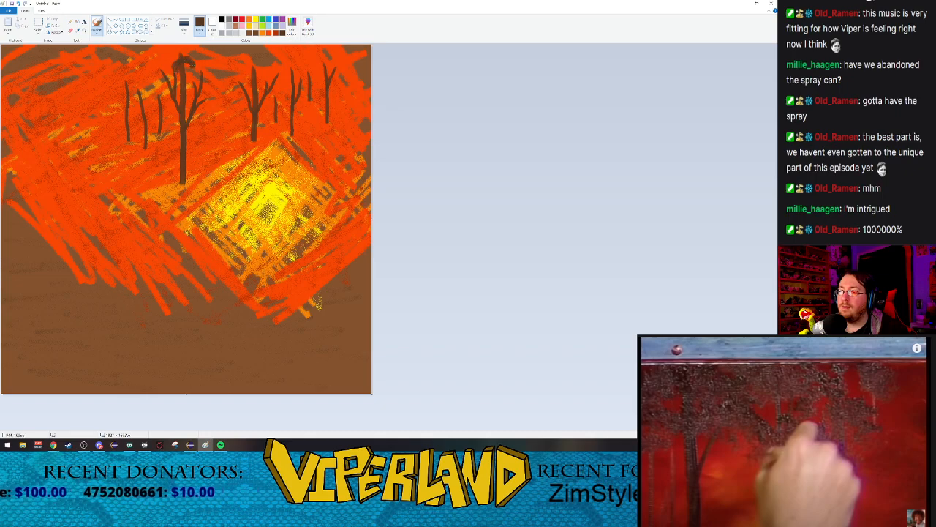
{"action": "mouse_move", "coordinate": [192, 60]}
{"action": "left_mouse_down"}
{"action": "mouse_move", "coordinate": [223, 67]}
{"action": "mouse_move", "coordinate": [213, 82]}
{"action": "mouse_move", "coordinate": [220, 73]}
{"action": "mouse_move", "coordinate": [192, 84]}
{"action": "mouse_move", "coordinate": [219, 67]}
{"action": "mouse_move", "coordinate": [208, 99]}
{"action": "mouse_move", "coordinate": [188, 87]}
{"action": "mouse_move", "coordinate": [197, 74]}
{"action": "mouse_move", "coordinate": [202, 96]}
{"action": "left_mouse_up"}
{"action": "mouse_move", "coordinate": [189, 100]}
{"action": "left_mouse_down"}
{"action": "mouse_move", "coordinate": [193, 107]}
{"action": "mouse_move", "coordinate": [187, 75]}
{"action": "left_mouse_up"}
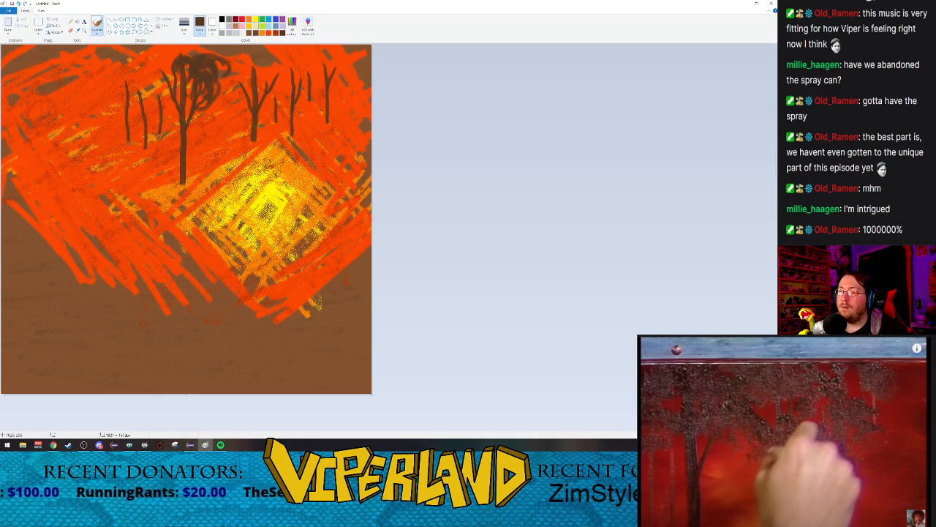
{"action": "mouse_move", "coordinate": [158, 108]}
{"action": "left_mouse_down"}
{"action": "mouse_move", "coordinate": [169, 99]}
{"action": "mouse_move", "coordinate": [167, 87]}
{"action": "mouse_move", "coordinate": [155, 89]}
{"action": "mouse_move", "coordinate": [163, 79]}
{"action": "mouse_move", "coordinate": [150, 110]}
{"action": "mouse_move", "coordinate": [160, 81]}
{"action": "mouse_move", "coordinate": [136, 82]}
{"action": "mouse_move", "coordinate": [135, 103]}
{"action": "mouse_move", "coordinate": [145, 77]}
{"action": "mouse_move", "coordinate": [117, 85]}
{"action": "mouse_move", "coordinate": [114, 101]}
{"action": "mouse_move", "coordinate": [131, 85]}
{"action": "mouse_move", "coordinate": [123, 105]}
{"action": "mouse_move", "coordinate": [140, 76]}
{"action": "left_mouse_up"}
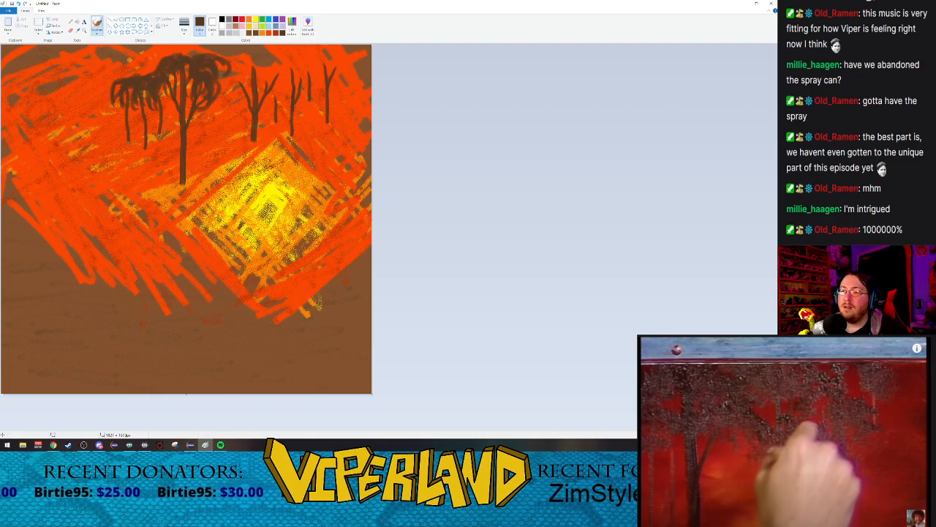
{"action": "mouse_move", "coordinate": [188, 54]}
{"action": "left_mouse_down"}
{"action": "mouse_move", "coordinate": [180, 51]}
{"action": "mouse_move", "coordinate": [202, 47]}
{"action": "mouse_move", "coordinate": [214, 56]}
{"action": "left_mouse_up"}
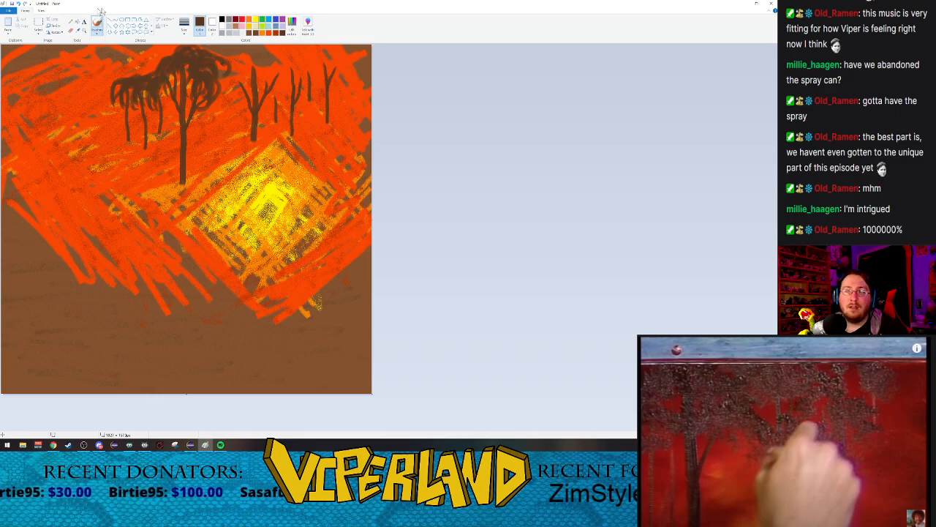
Step: Extend the middle tree's trunk upward and add short side branches with the Oil brush
{"action": "left_click", "coordinate": [95, 32]}
{"action": "left_click", "coordinate": [96, 57]}
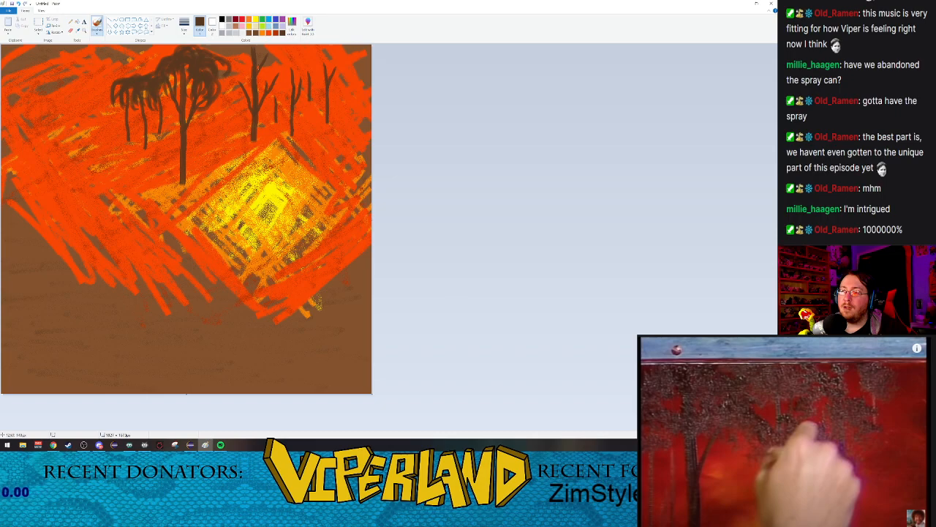
{"action": "left_click_drag", "start_coordinate": [242, 62], "coordinate": [247, 75]}
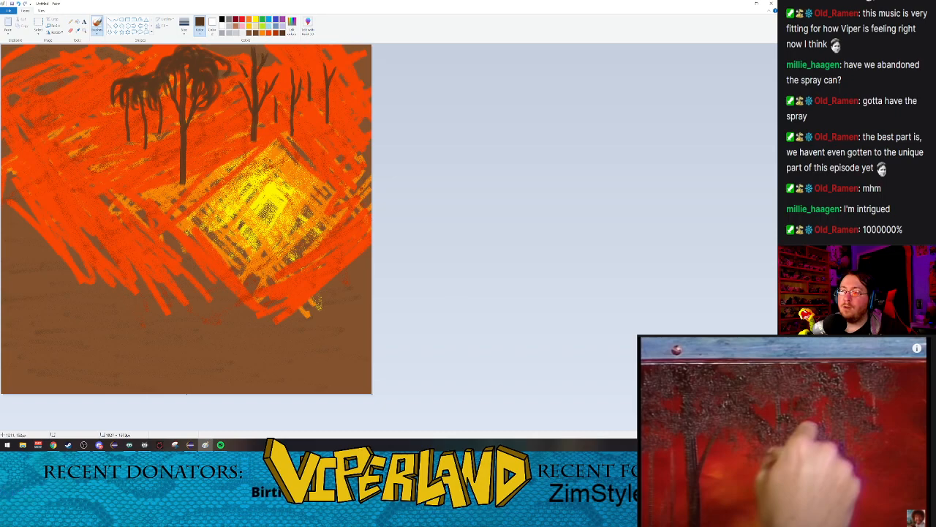
Step: Paint dark foliage crowns over the middle tree and the thin trees to its right with the Watercolor brush
{"action": "left_click", "coordinate": [97, 33]}
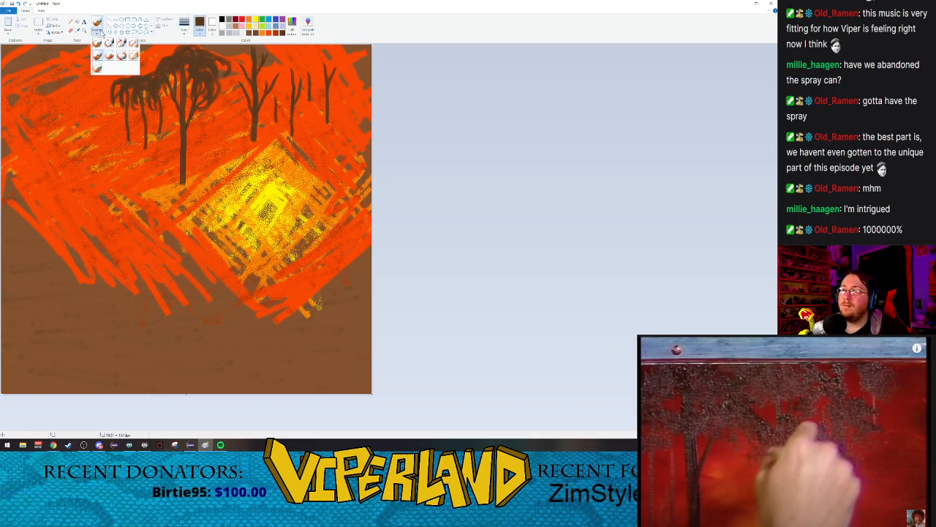
{"action": "left_click", "coordinate": [97, 68]}
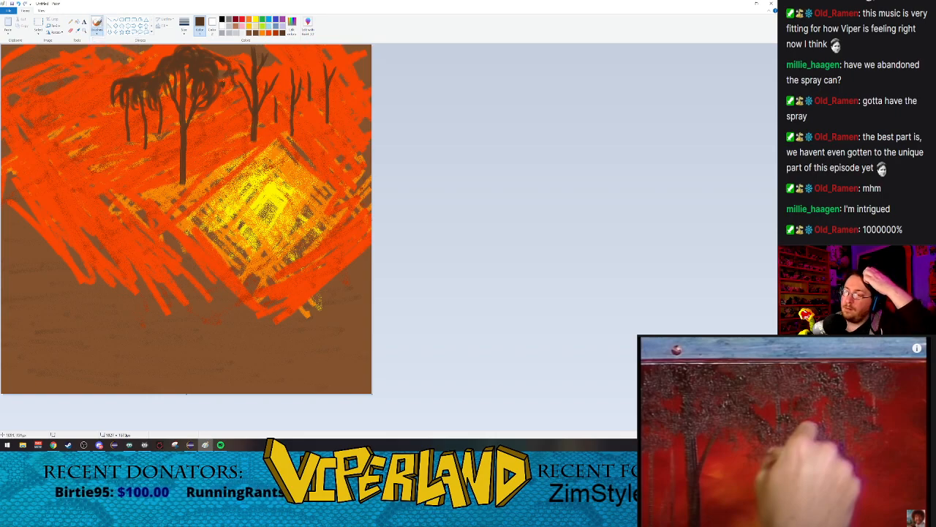
{"action": "mouse_move", "coordinate": [232, 79]}
{"action": "left_mouse_down"}
{"action": "mouse_move", "coordinate": [240, 88]}
{"action": "mouse_move", "coordinate": [237, 57]}
{"action": "mouse_move", "coordinate": [243, 87]}
{"action": "mouse_move", "coordinate": [255, 49]}
{"action": "left_mouse_up"}
{"action": "mouse_move", "coordinate": [255, 48]}
{"action": "left_mouse_down"}
{"action": "mouse_move", "coordinate": [283, 59]}
{"action": "mouse_move", "coordinate": [266, 80]}
{"action": "mouse_move", "coordinate": [276, 89]}
{"action": "mouse_move", "coordinate": [286, 74]}
{"action": "mouse_move", "coordinate": [277, 87]}
{"action": "left_mouse_up"}
{"action": "mouse_move", "coordinate": [270, 79]}
{"action": "left_mouse_down"}
{"action": "mouse_move", "coordinate": [265, 90]}
{"action": "mouse_move", "coordinate": [286, 84]}
{"action": "mouse_move", "coordinate": [281, 96]}
{"action": "left_mouse_up"}
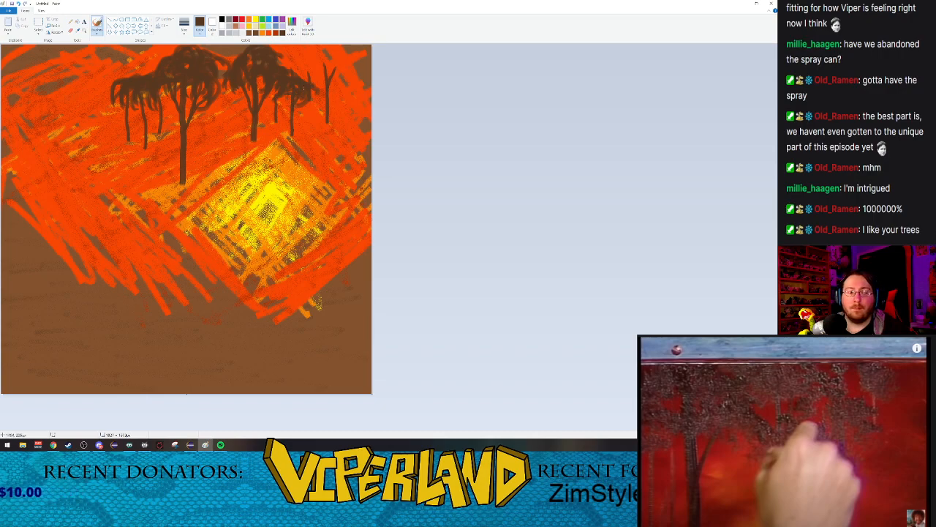
{"action": "mouse_move", "coordinate": [306, 79]}
{"action": "left_mouse_down"}
{"action": "mouse_move", "coordinate": [338, 67]}
{"action": "mouse_move", "coordinate": [328, 93]}
{"action": "mouse_move", "coordinate": [329, 70]}
{"action": "mouse_move", "coordinate": [311, 71]}
{"action": "mouse_move", "coordinate": [332, 92]}
{"action": "mouse_move", "coordinate": [333, 68]}
{"action": "mouse_move", "coordinate": [314, 90]}
{"action": "left_mouse_up"}
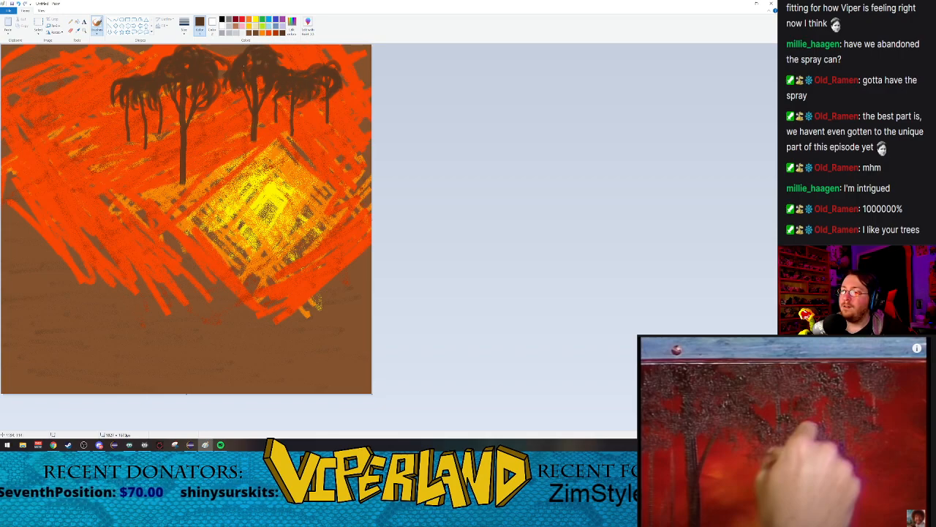
{"action": "left_click_drag", "start_coordinate": [229, 82], "coordinate": [245, 98]}
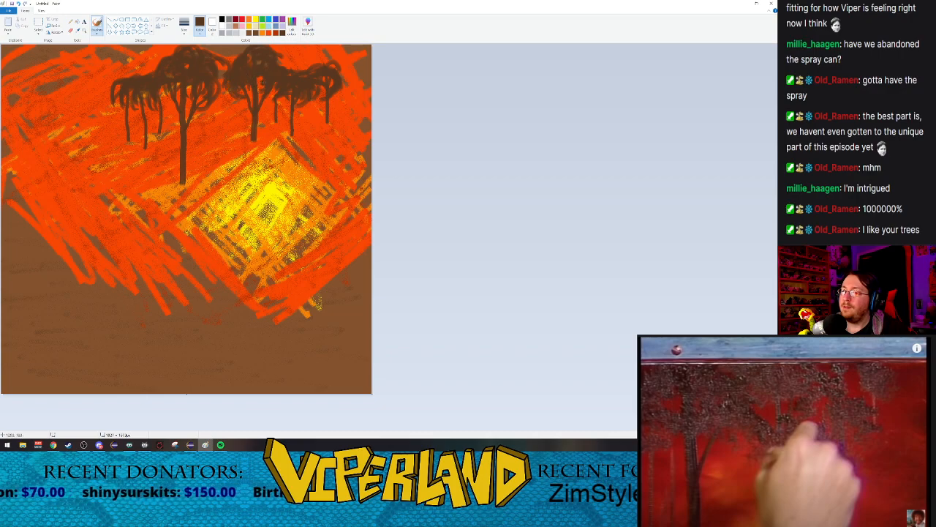
Step: Fill in the tall left tree's canopy and add lower foliage clumps on it and on a thin tree at the right
{"action": "left_click_drag", "start_coordinate": [170, 85], "coordinate": [166, 104]}
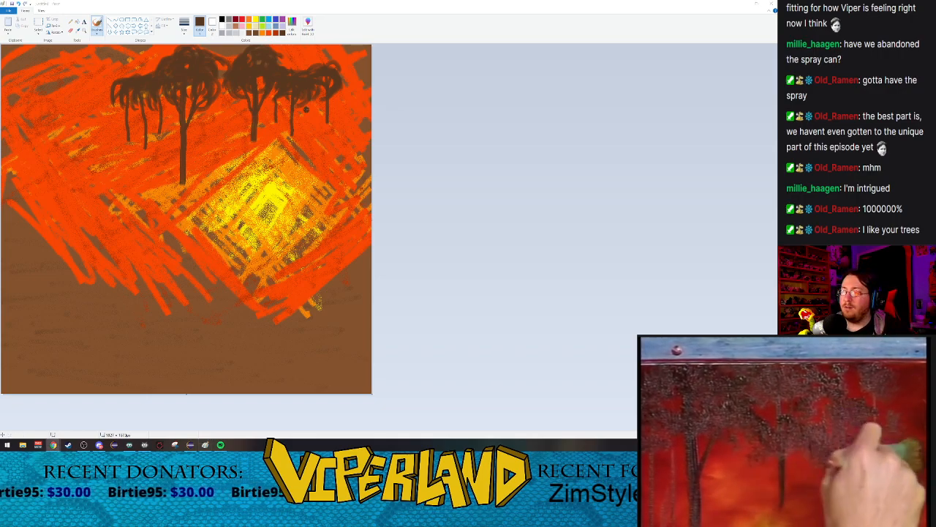
{"action": "mouse_move", "coordinate": [301, 112]}
{"action": "left_mouse_down"}
{"action": "mouse_move", "coordinate": [286, 116]}
{"action": "mouse_move", "coordinate": [290, 122]}
{"action": "left_mouse_up"}
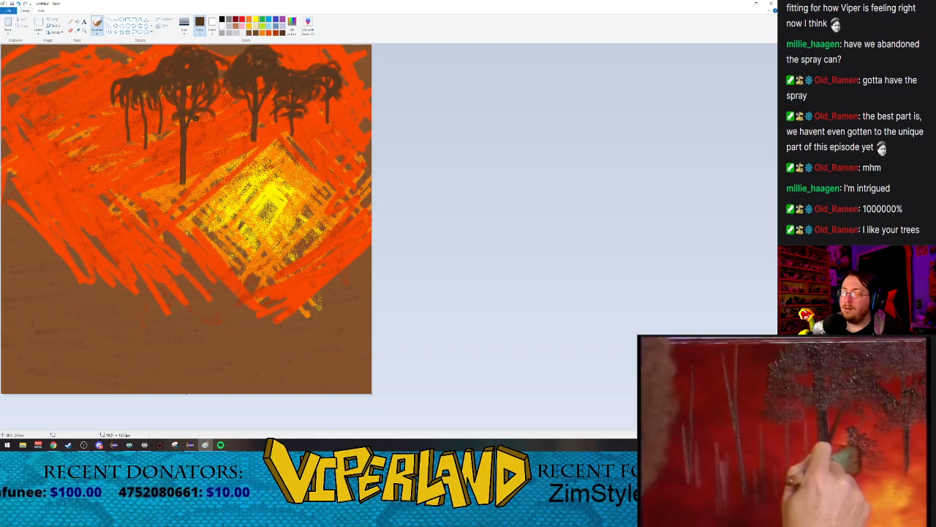
{"action": "mouse_move", "coordinate": [195, 117]}
{"action": "left_mouse_down"}
{"action": "mouse_move", "coordinate": [205, 123]}
{"action": "mouse_move", "coordinate": [174, 131]}
{"action": "left_mouse_up"}
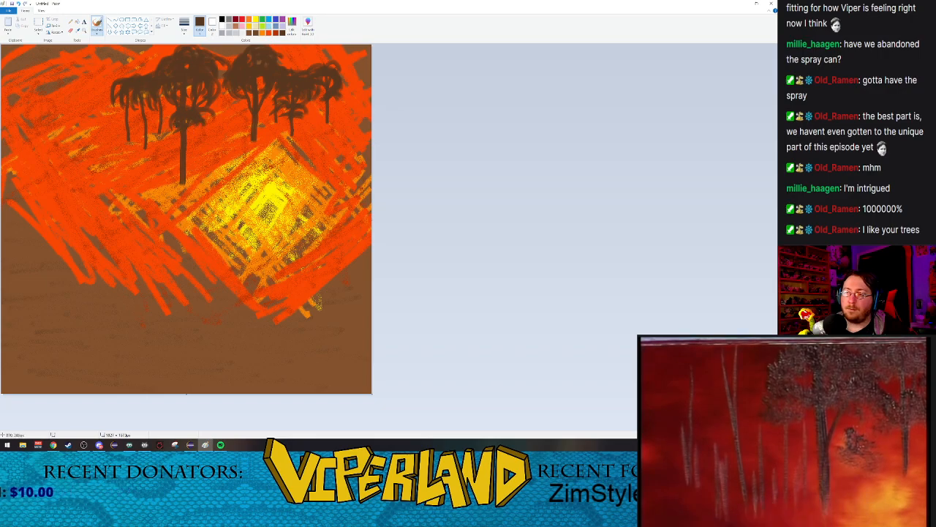
{"action": "left_click_drag", "start_coordinate": [172, 118], "coordinate": [167, 116]}
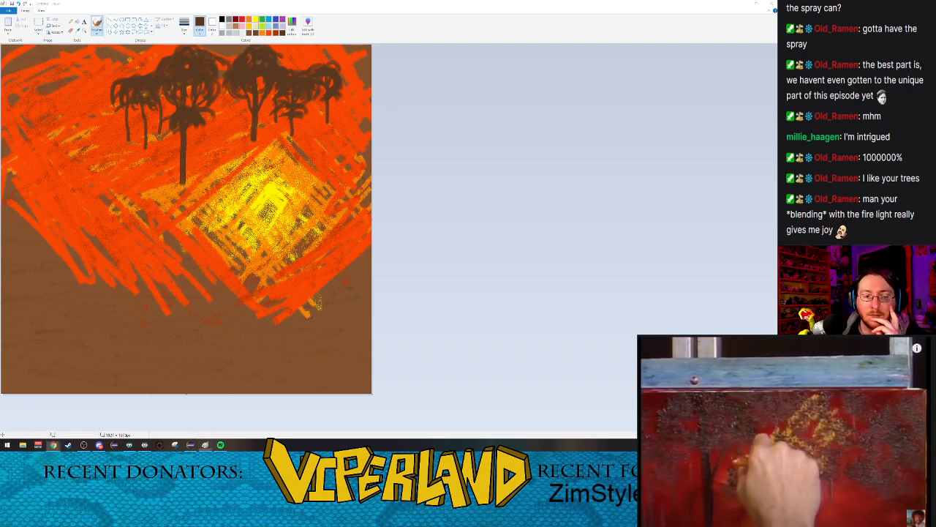
Step: Mix a custom light golden-orange drawing colour, starting from the basic yellow
{"action": "left_click", "coordinate": [292, 26]}
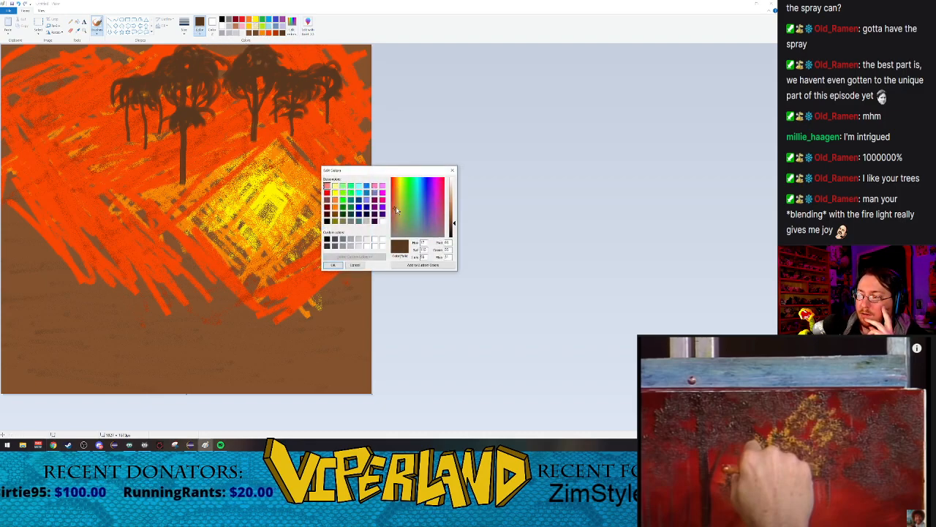
{"action": "left_click", "coordinate": [335, 186]}
{"action": "left_click", "coordinate": [335, 192]}
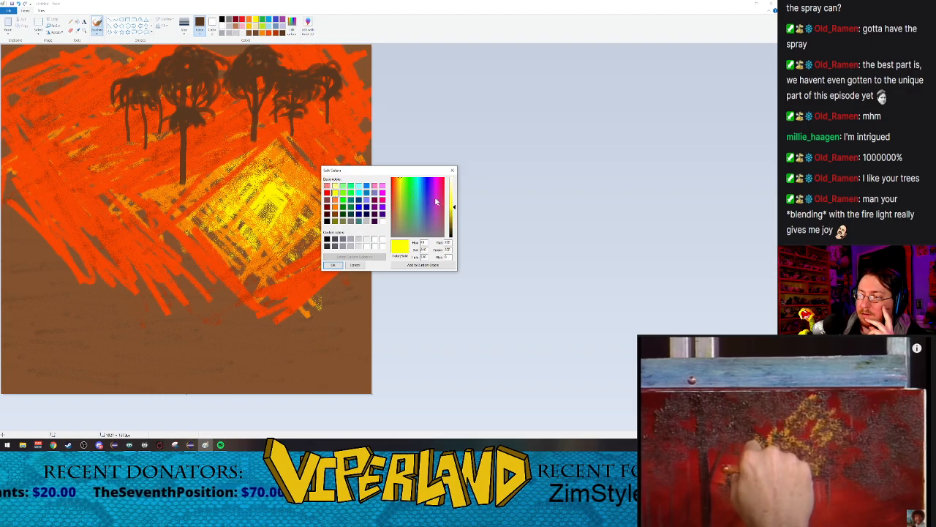
{"action": "left_click_drag", "start_coordinate": [400, 186], "coordinate": [398, 183]}
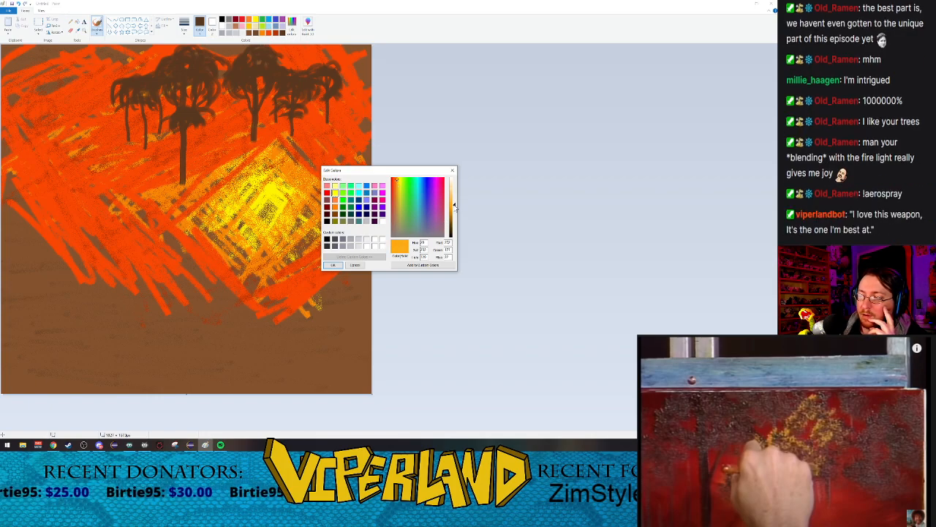
{"action": "left_click", "coordinate": [332, 264]}
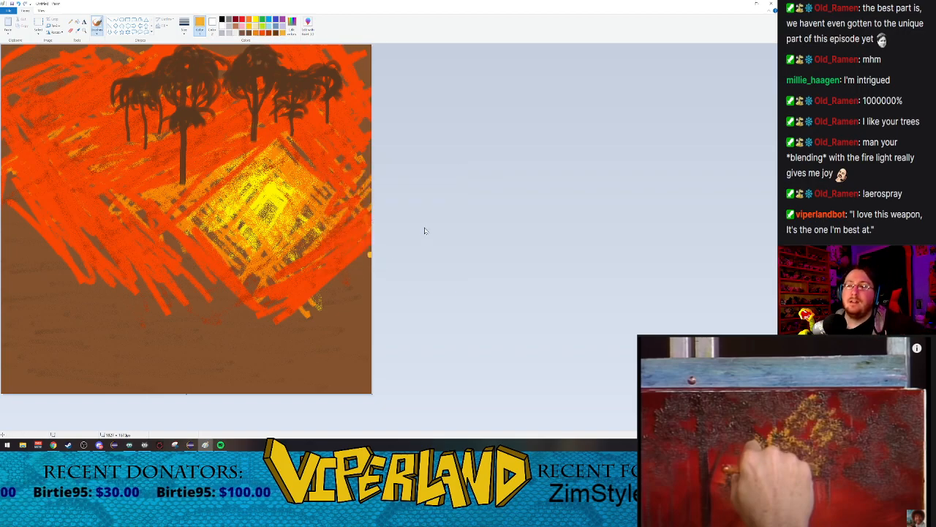
Step: Paint thin light-orange highlights along the right-hand edges of the left, middle and right tree crowns with a smaller Watercolor brush
{"action": "left_click", "coordinate": [97, 33]}
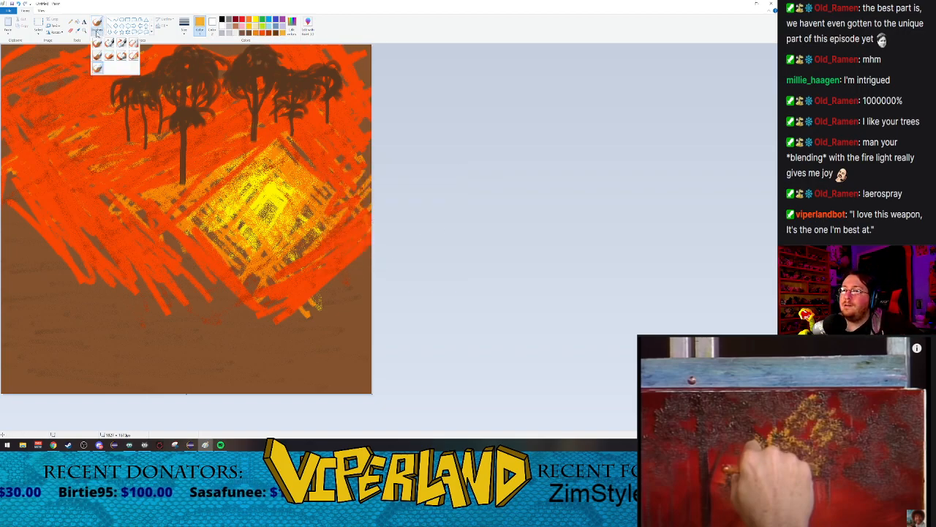
{"action": "left_click", "coordinate": [97, 68]}
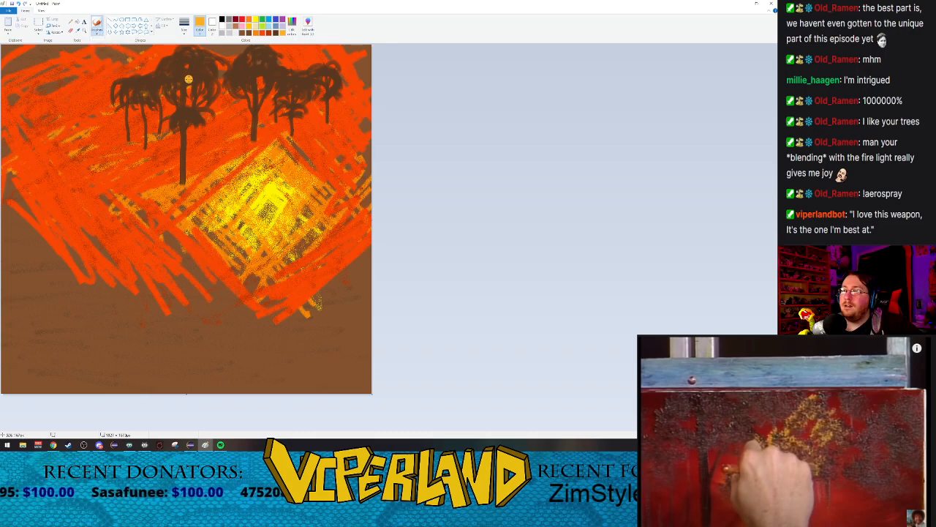
{"action": "left_click", "coordinate": [185, 26]}
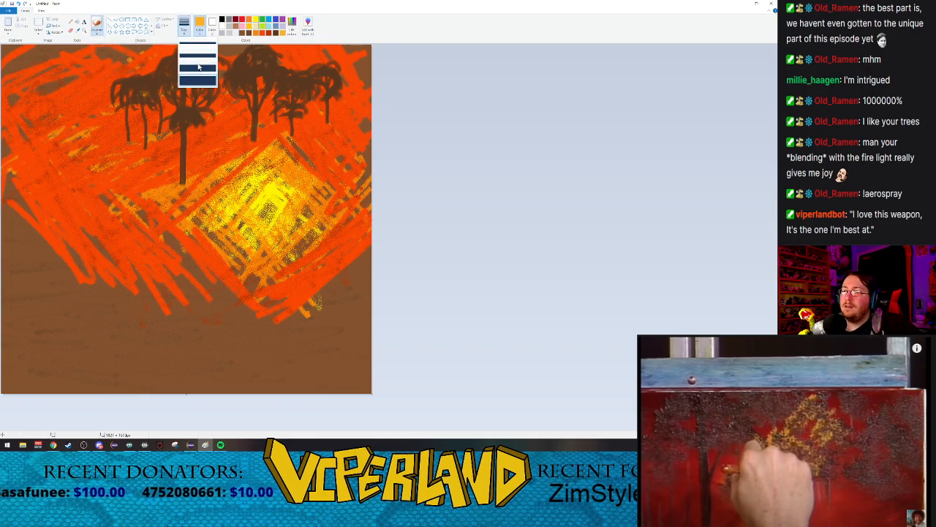
{"action": "left_click", "coordinate": [191, 52]}
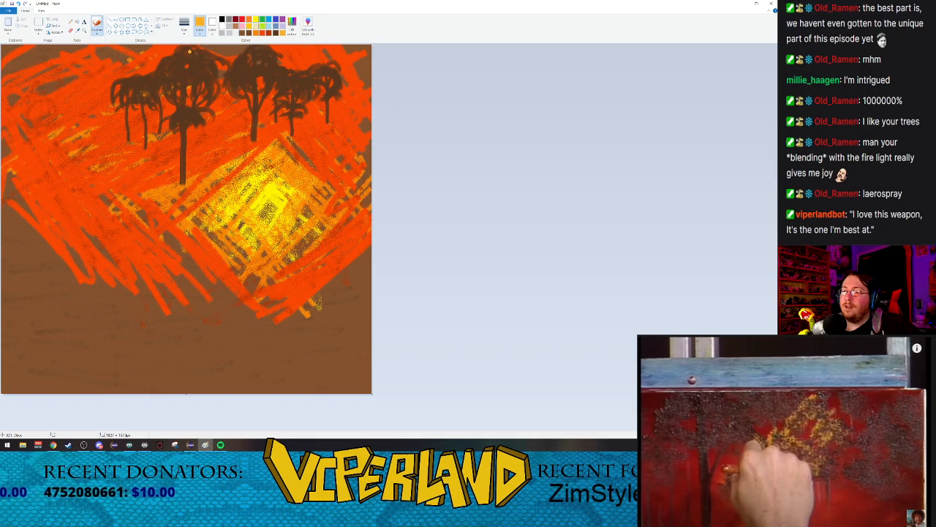
{"action": "left_click_drag", "start_coordinate": [191, 51], "coordinate": [228, 64]}
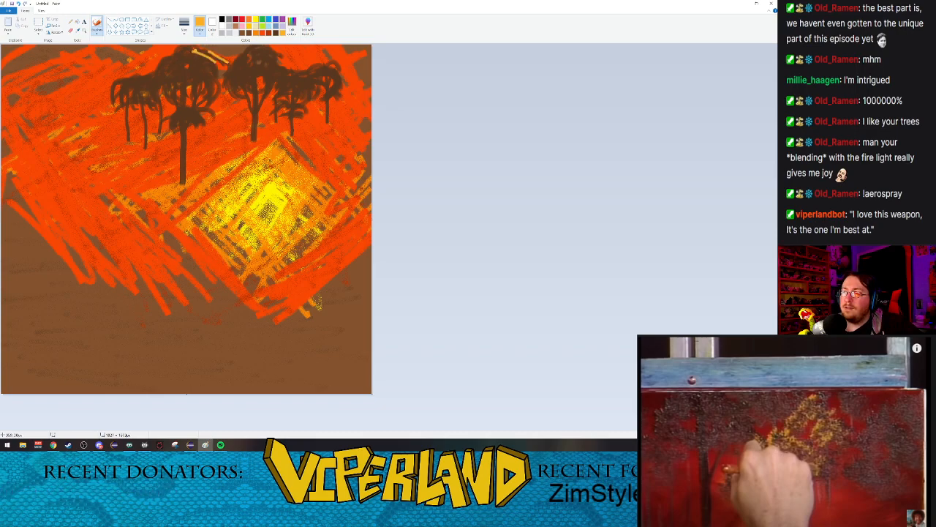
{"action": "left_click_drag", "start_coordinate": [193, 52], "coordinate": [222, 69]}
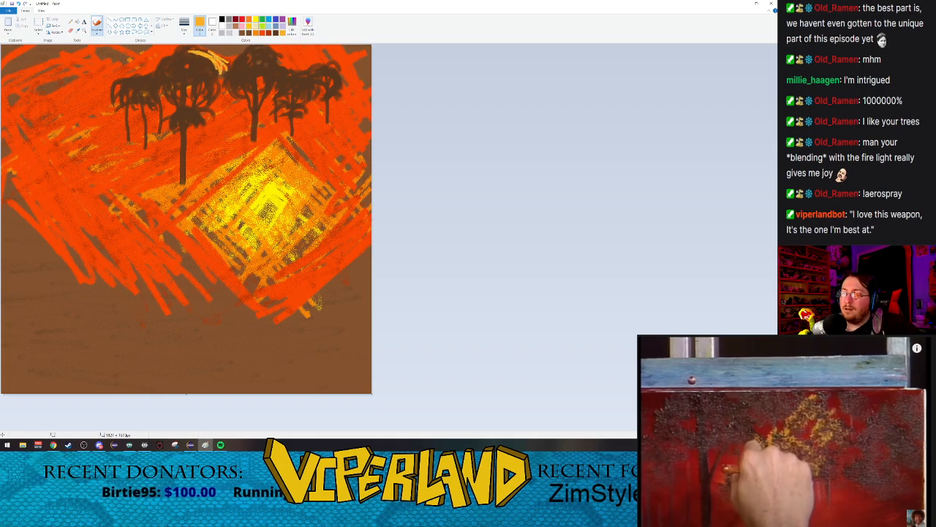
{"action": "mouse_move", "coordinate": [195, 53]}
{"action": "left_mouse_down"}
{"action": "mouse_move", "coordinate": [218, 80]}
{"action": "mouse_move", "coordinate": [187, 114]}
{"action": "mouse_move", "coordinate": [212, 119]}
{"action": "left_mouse_up"}
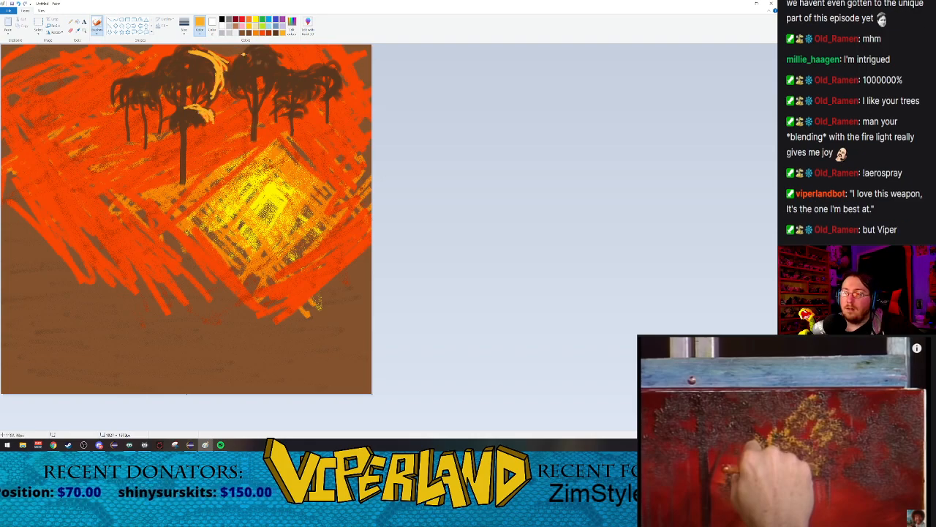
{"action": "mouse_move", "coordinate": [269, 53]}
{"action": "left_mouse_down"}
{"action": "mouse_move", "coordinate": [262, 75]}
{"action": "mouse_move", "coordinate": [280, 73]}
{"action": "mouse_move", "coordinate": [273, 95]}
{"action": "mouse_move", "coordinate": [316, 89]}
{"action": "left_mouse_up"}
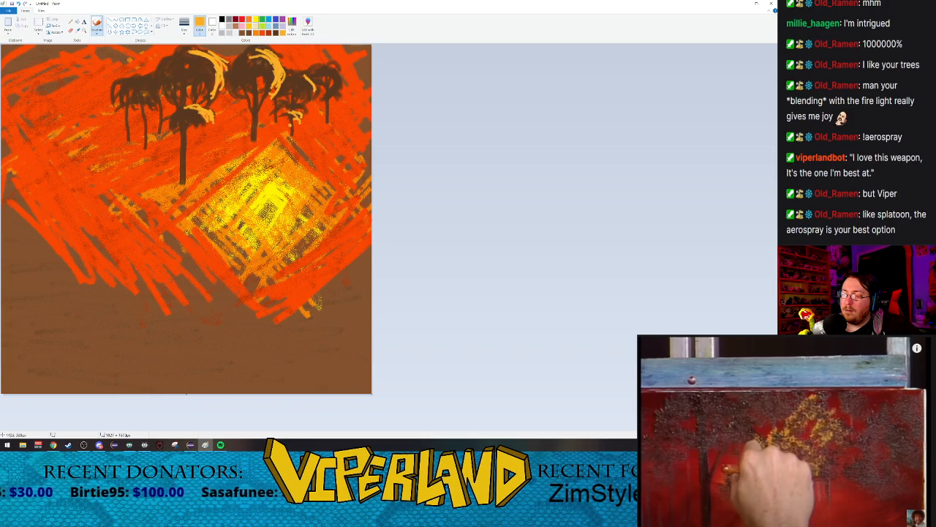
{"action": "mouse_move", "coordinate": [309, 85]}
{"action": "left_mouse_down"}
{"action": "mouse_move", "coordinate": [338, 94]}
{"action": "mouse_move", "coordinate": [326, 69]}
{"action": "mouse_move", "coordinate": [341, 95]}
{"action": "left_mouse_up"}
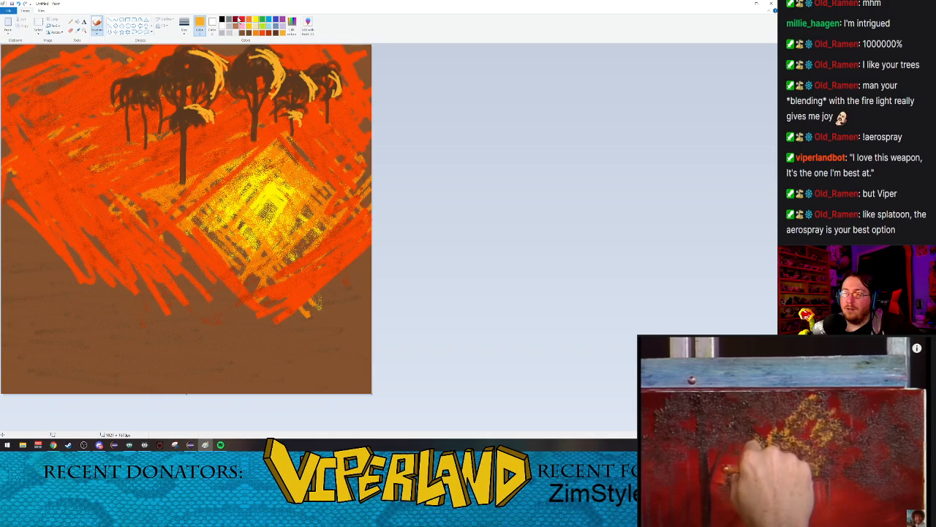
Step: Mix a darker gold from the highlight colour and paint it onto the foliage of the far-left trees
{"action": "left_click", "coordinate": [292, 24]}
{"action": "left_click_drag", "start_coordinate": [453, 215], "coordinate": [454, 212]}
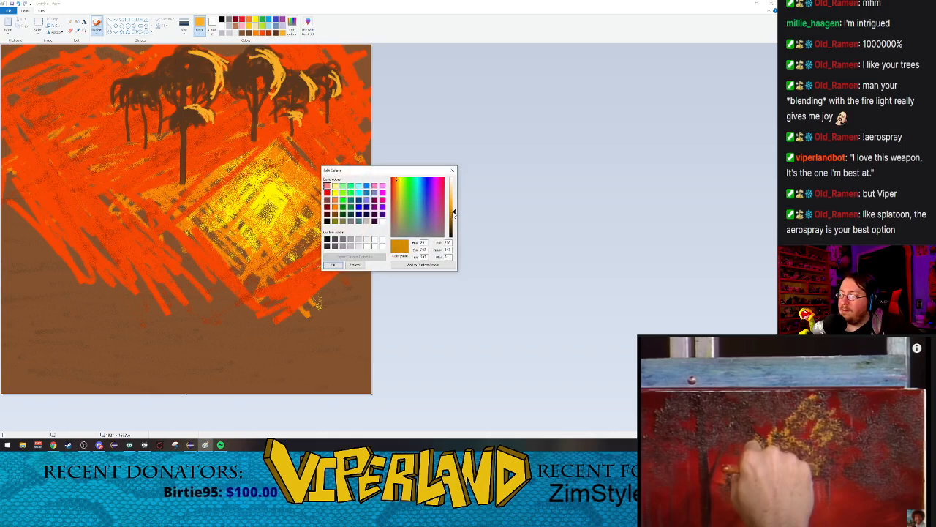
{"action": "left_click", "coordinate": [333, 264]}
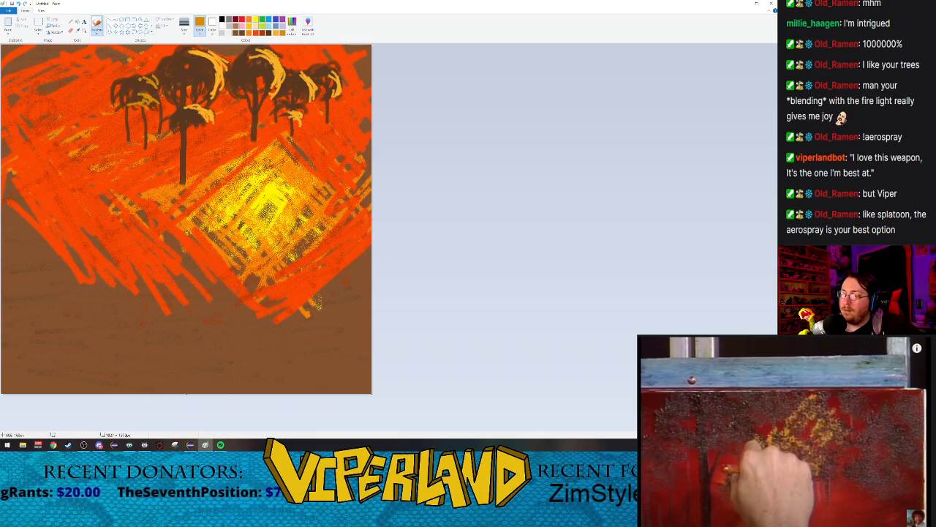
{"action": "left_click", "coordinate": [785, 447]}
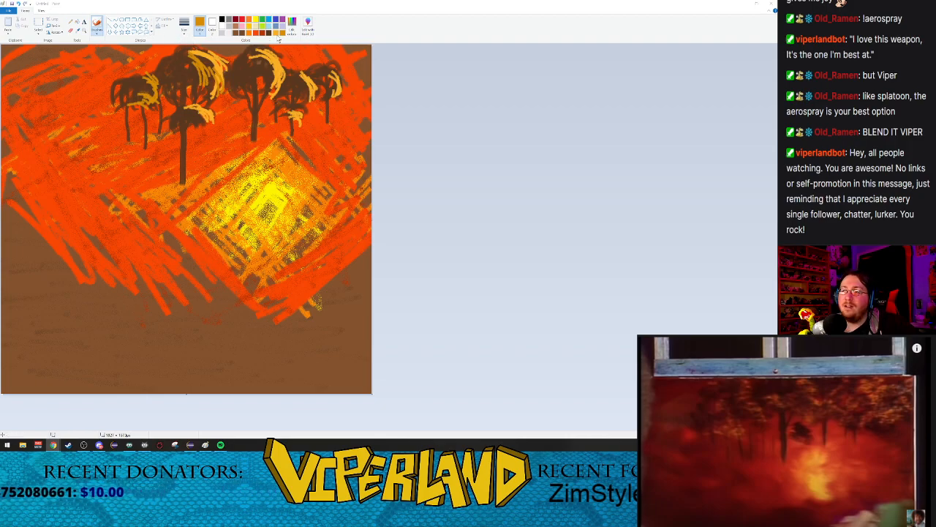
Step: Soften the highlights on all the tree crowns by spraying light orange over them with the Airbrush
{"action": "left_click", "coordinate": [96, 32]}
{"action": "left_click", "coordinate": [134, 45]}
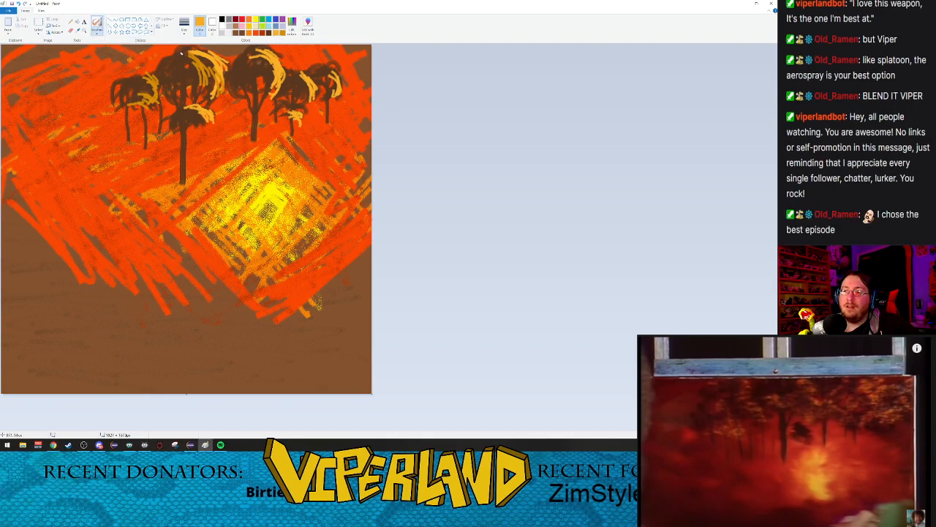
{"action": "mouse_move", "coordinate": [214, 55]}
{"action": "left_mouse_down"}
{"action": "mouse_move", "coordinate": [225, 75]}
{"action": "mouse_move", "coordinate": [184, 53]}
{"action": "mouse_move", "coordinate": [206, 74]}
{"action": "mouse_move", "coordinate": [189, 53]}
{"action": "mouse_move", "coordinate": [222, 72]}
{"action": "mouse_move", "coordinate": [194, 58]}
{"action": "mouse_move", "coordinate": [217, 76]}
{"action": "mouse_move", "coordinate": [205, 66]}
{"action": "mouse_move", "coordinate": [192, 112]}
{"action": "mouse_move", "coordinate": [178, 106]}
{"action": "mouse_move", "coordinate": [205, 120]}
{"action": "left_mouse_up"}
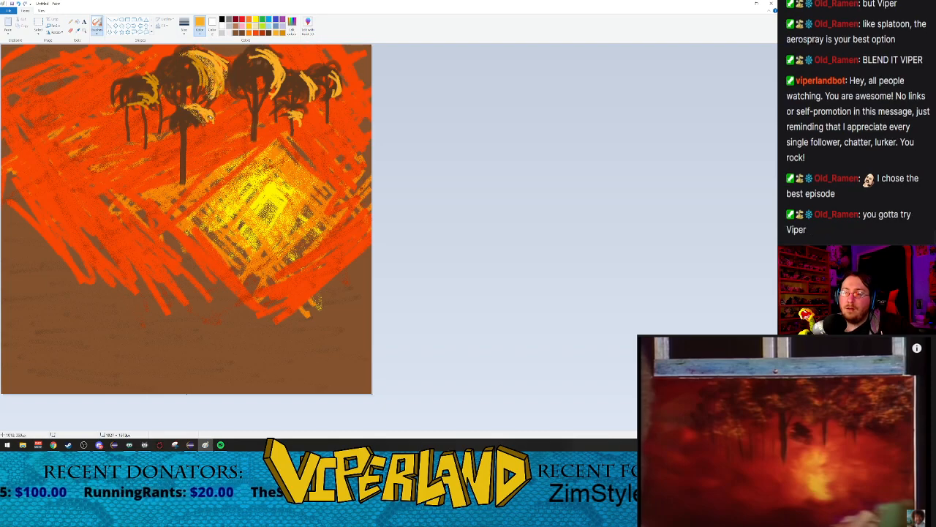
{"action": "mouse_move", "coordinate": [144, 78]}
{"action": "left_mouse_down"}
{"action": "mouse_move", "coordinate": [157, 101]}
{"action": "mouse_move", "coordinate": [155, 71]}
{"action": "mouse_move", "coordinate": [151, 105]}
{"action": "mouse_move", "coordinate": [136, 95]}
{"action": "mouse_move", "coordinate": [126, 103]}
{"action": "mouse_move", "coordinate": [151, 105]}
{"action": "left_mouse_up"}
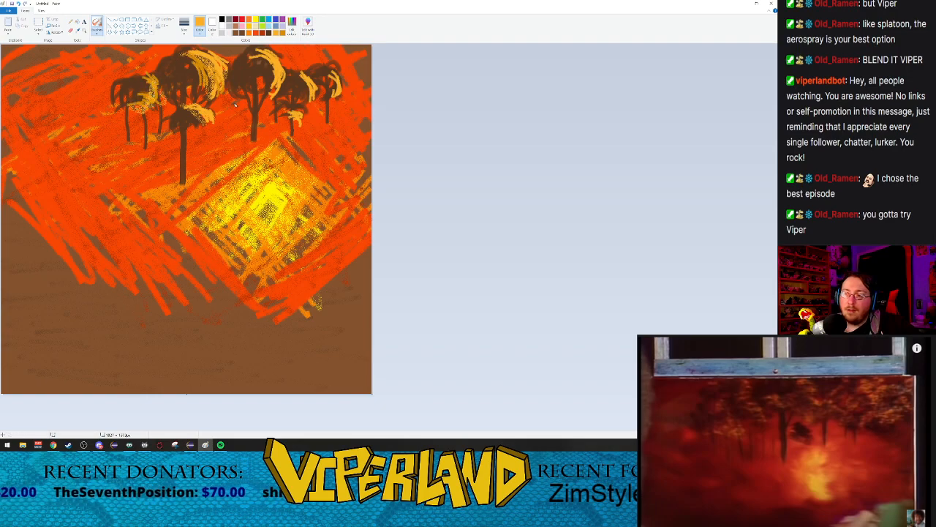
{"action": "mouse_move", "coordinate": [254, 53]}
{"action": "left_mouse_down"}
{"action": "mouse_move", "coordinate": [277, 99]}
{"action": "mouse_move", "coordinate": [275, 82]}
{"action": "left_mouse_up"}
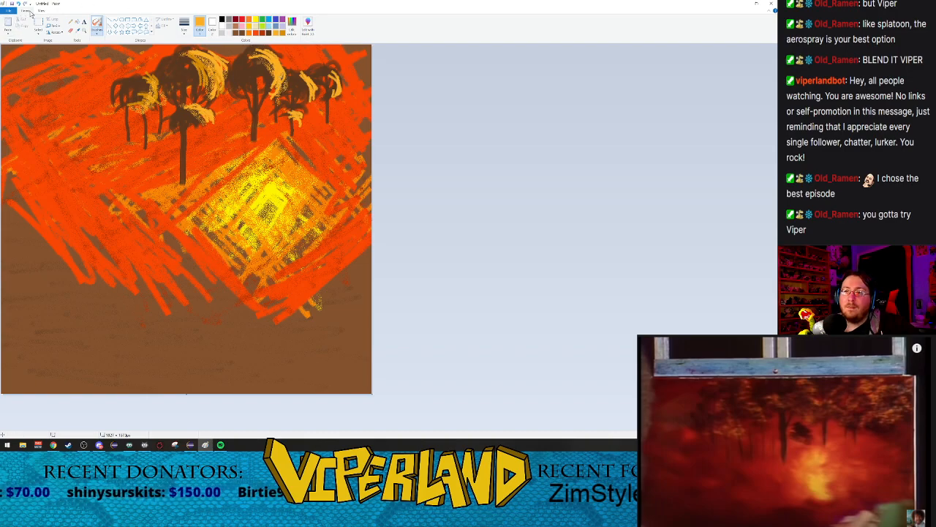
{"action": "left_click_drag", "start_coordinate": [305, 76], "coordinate": [314, 100]}
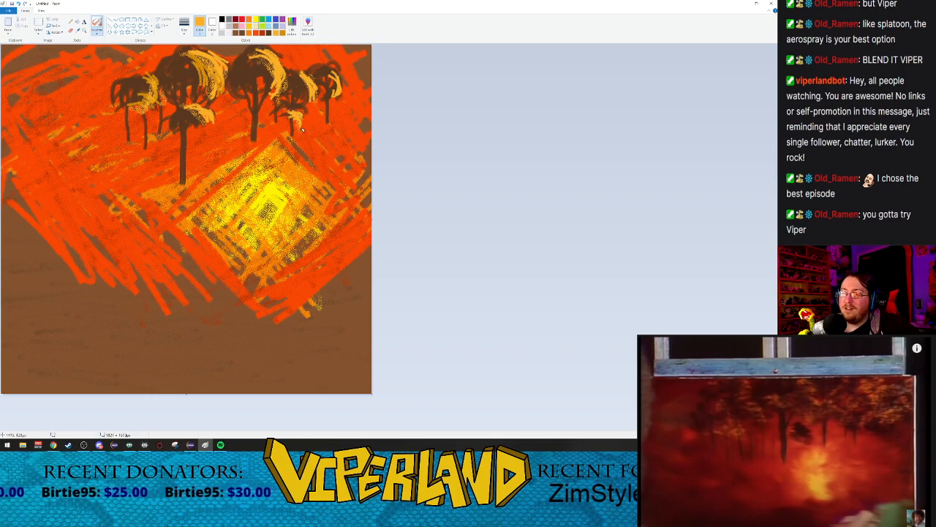
{"action": "left_click_drag", "start_coordinate": [333, 66], "coordinate": [335, 97]}
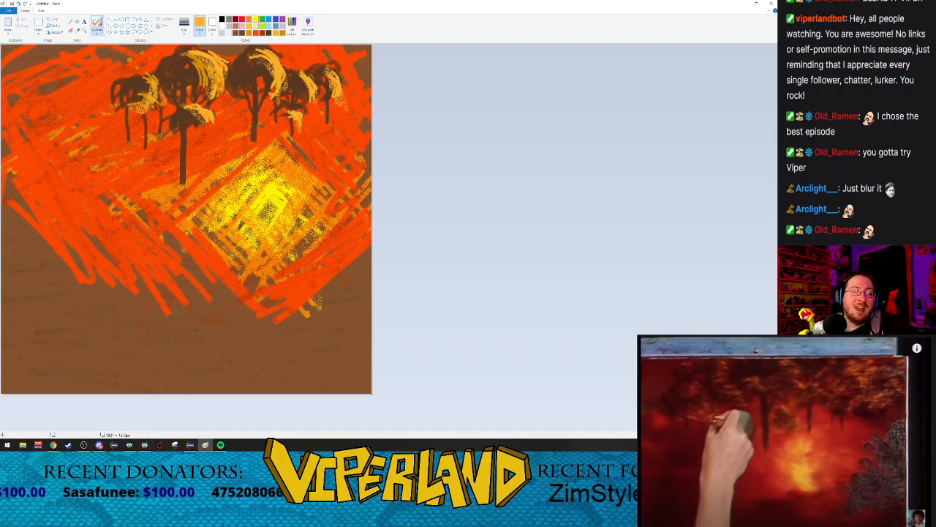
{"action": "left_click", "coordinate": [130, 21]}
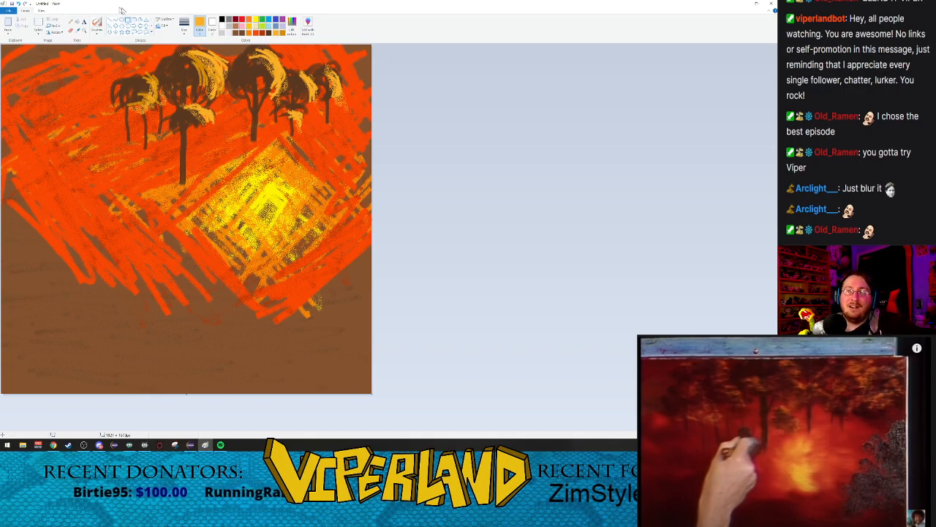
{"action": "left_click", "coordinate": [268, 32]}
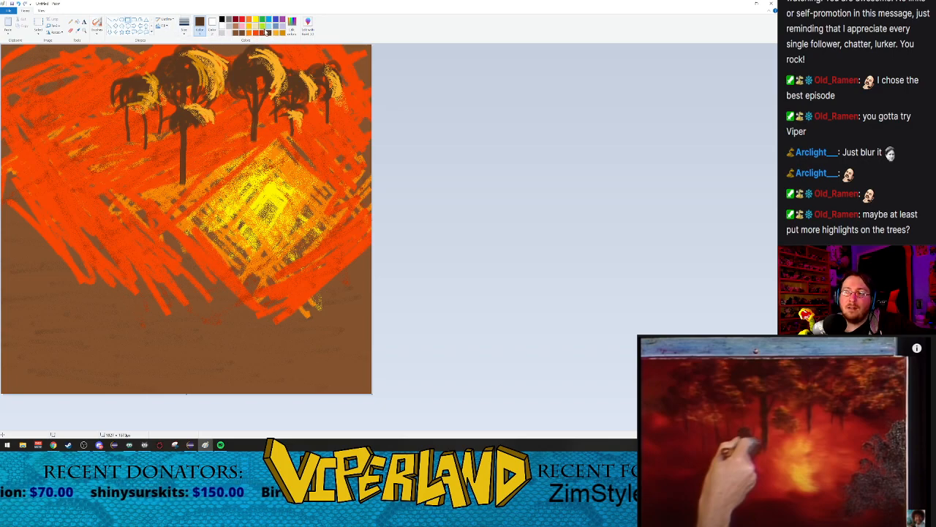
{"action": "left_click", "coordinate": [274, 32]}
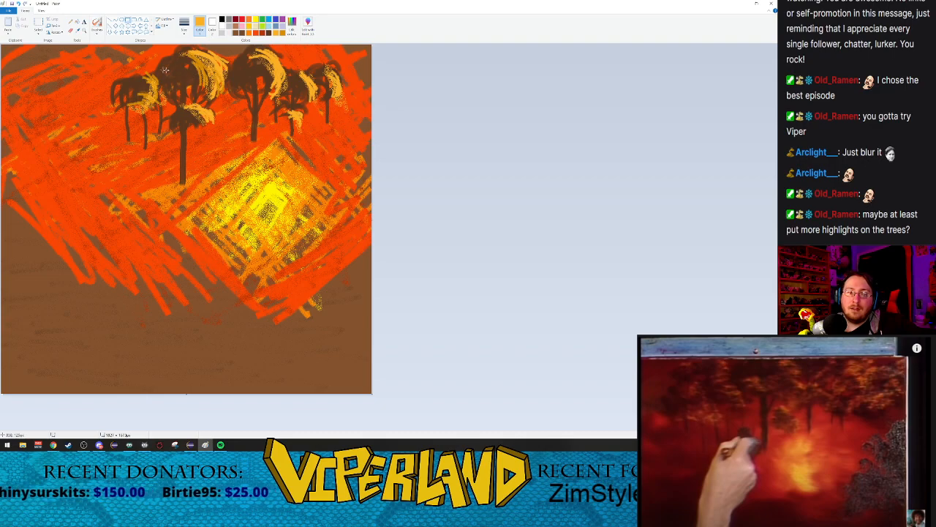
{"action": "left_click_drag", "start_coordinate": [173, 59], "coordinate": [177, 71]}
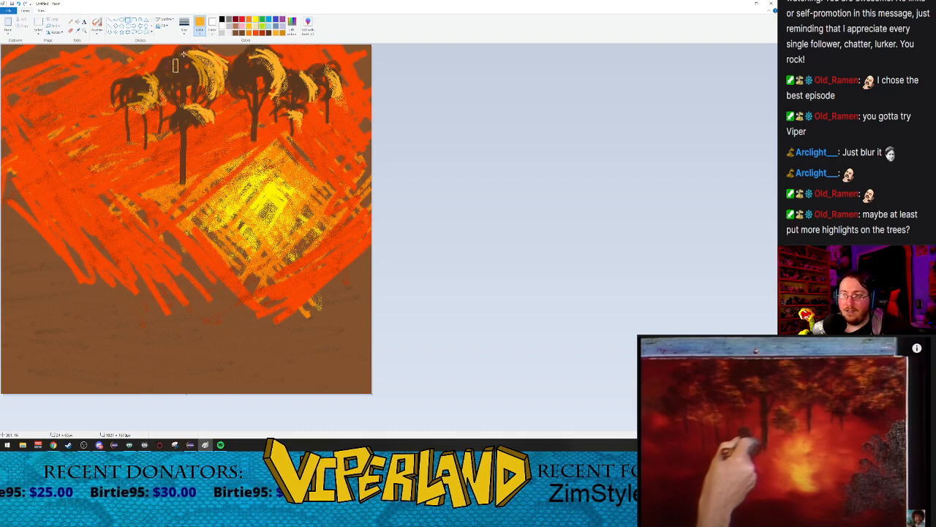
Step: Airbrush light-orange and dark-gold highlights across the top of the tall left tree's crown
{"action": "left_click", "coordinate": [97, 23]}
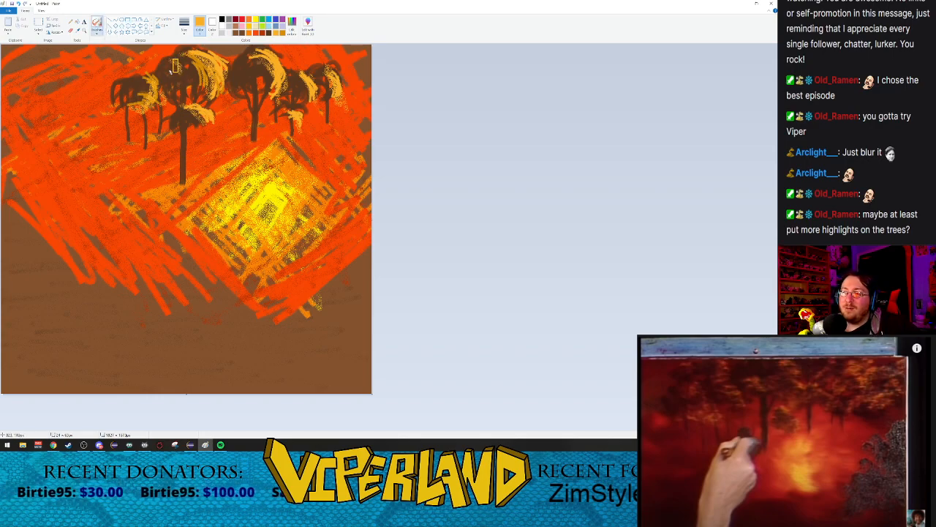
{"action": "left_click_drag", "start_coordinate": [172, 55], "coordinate": [176, 58]}
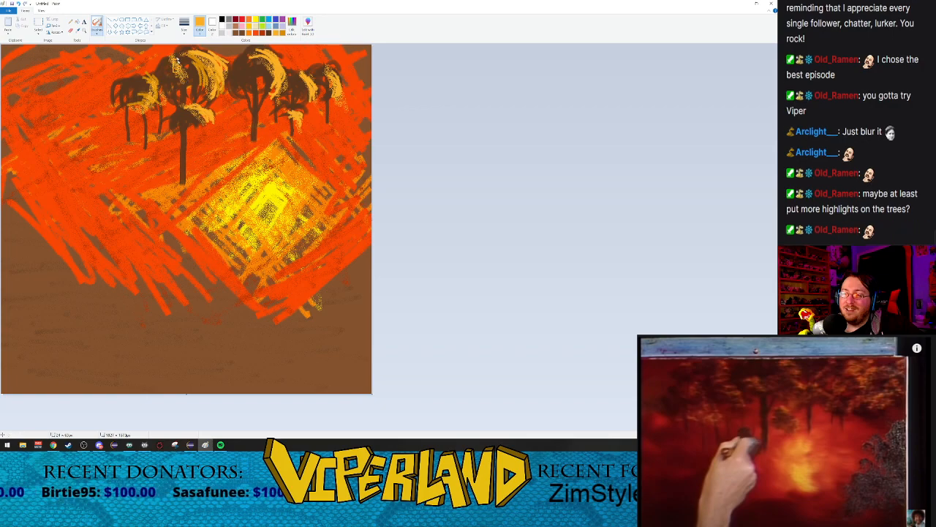
{"action": "left_click", "coordinate": [282, 34]}
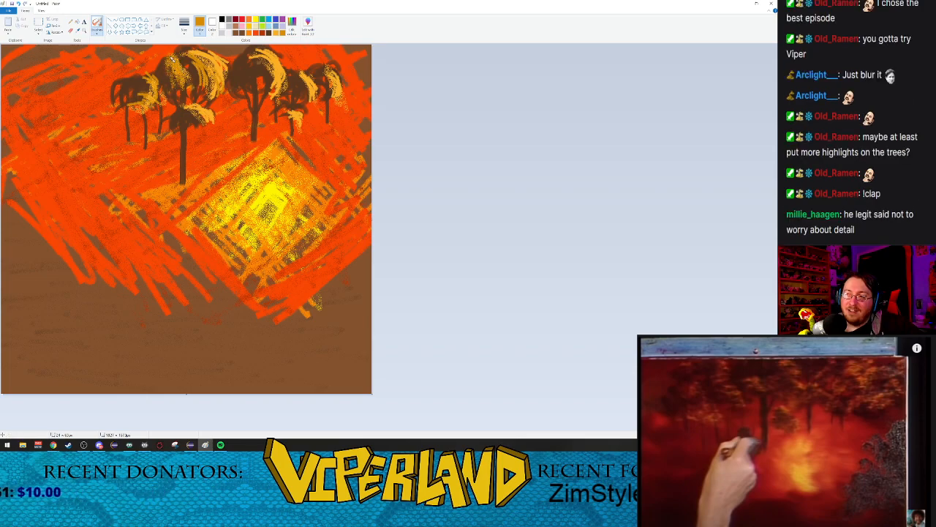
Step: Airbrush dark brown over the tall left tree's canopy to break up its highlights
{"action": "left_click", "coordinate": [268, 34]}
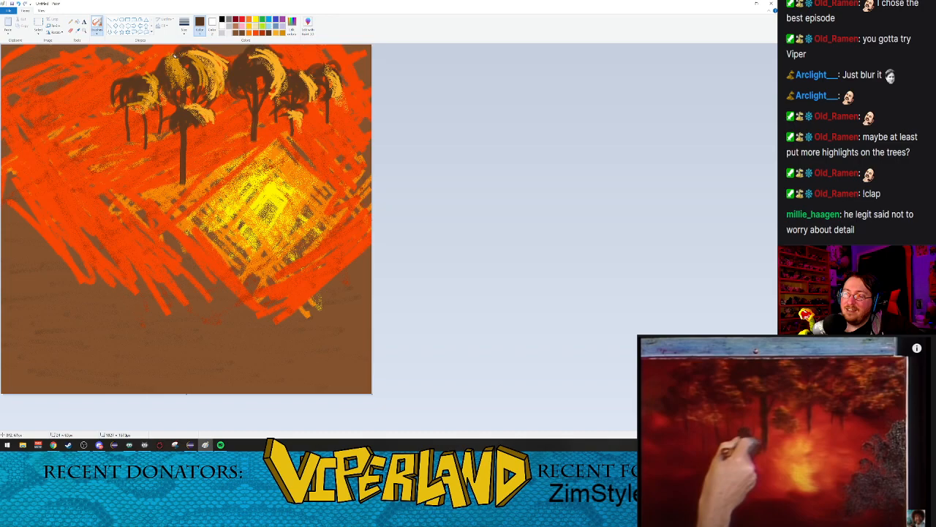
{"action": "mouse_move", "coordinate": [172, 59]}
{"action": "left_mouse_down"}
{"action": "mouse_move", "coordinate": [189, 87]}
{"action": "mouse_move", "coordinate": [191, 54]}
{"action": "mouse_move", "coordinate": [221, 76]}
{"action": "mouse_move", "coordinate": [202, 45]}
{"action": "mouse_move", "coordinate": [221, 94]}
{"action": "left_mouse_up"}
{"action": "left_click_drag", "start_coordinate": [201, 51], "coordinate": [222, 86]}
Step: Spray more light-orange highlights over the crowns of the left, middle and right trees
{"action": "left_click", "coordinate": [278, 34]}
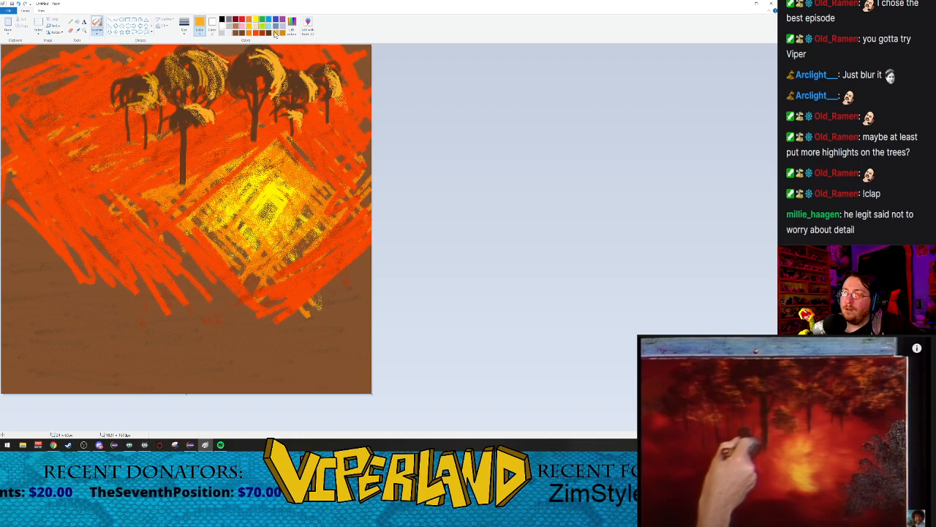
{"action": "mouse_move", "coordinate": [187, 57]}
{"action": "left_mouse_down"}
{"action": "mouse_move", "coordinate": [198, 86]}
{"action": "mouse_move", "coordinate": [183, 45]}
{"action": "mouse_move", "coordinate": [208, 89]}
{"action": "mouse_move", "coordinate": [188, 52]}
{"action": "mouse_move", "coordinate": [218, 87]}
{"action": "mouse_move", "coordinate": [210, 51]}
{"action": "mouse_move", "coordinate": [217, 86]}
{"action": "left_mouse_up"}
{"action": "mouse_move", "coordinate": [261, 61]}
{"action": "left_mouse_down"}
{"action": "mouse_move", "coordinate": [271, 97]}
{"action": "mouse_move", "coordinate": [269, 86]}
{"action": "mouse_move", "coordinate": [259, 101]}
{"action": "left_mouse_up"}
{"action": "mouse_move", "coordinate": [241, 59]}
{"action": "left_mouse_down"}
{"action": "mouse_move", "coordinate": [256, 85]}
{"action": "mouse_move", "coordinate": [239, 56]}
{"action": "mouse_move", "coordinate": [293, 87]}
{"action": "mouse_move", "coordinate": [292, 68]}
{"action": "mouse_move", "coordinate": [310, 101]}
{"action": "left_mouse_up"}
{"action": "left_click_drag", "start_coordinate": [320, 67], "coordinate": [330, 87]}
{"action": "left_click_drag", "start_coordinate": [148, 87], "coordinate": [182, 181]}
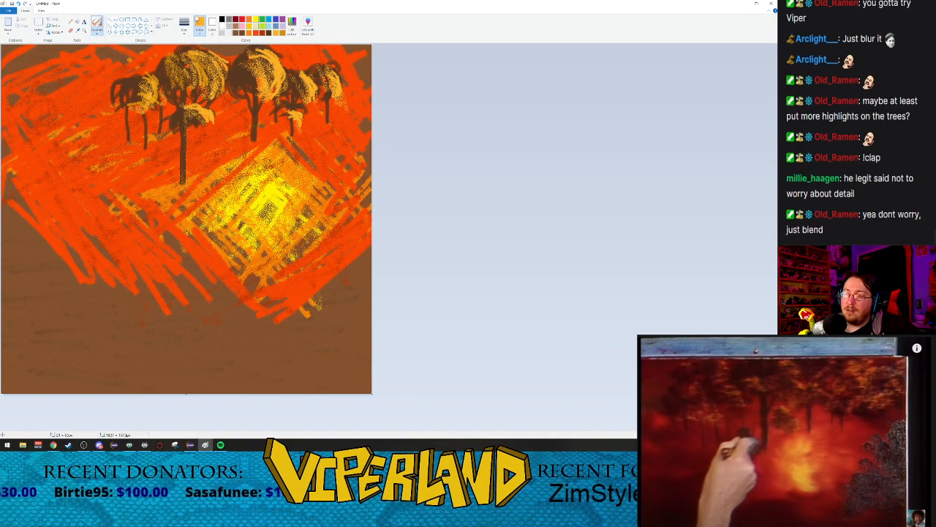
Step: Blend dark brown into the highlighted crowns of the left, middle and right trees with the Airbrush
{"action": "left_click", "coordinate": [261, 35]}
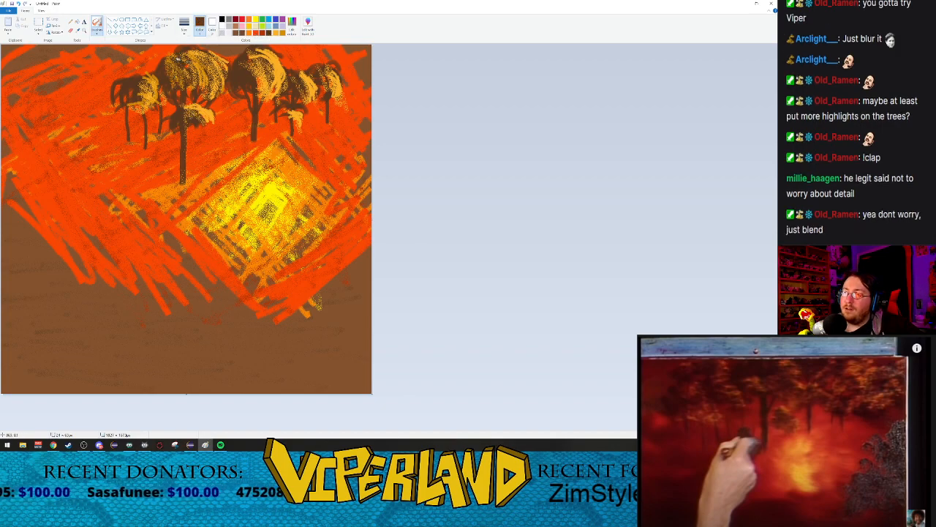
{"action": "mouse_move", "coordinate": [181, 52]}
{"action": "left_mouse_down"}
{"action": "mouse_move", "coordinate": [209, 70]}
{"action": "mouse_move", "coordinate": [192, 56]}
{"action": "mouse_move", "coordinate": [211, 86]}
{"action": "mouse_move", "coordinate": [178, 66]}
{"action": "mouse_move", "coordinate": [189, 83]}
{"action": "mouse_move", "coordinate": [210, 75]}
{"action": "mouse_move", "coordinate": [188, 68]}
{"action": "mouse_move", "coordinate": [212, 85]}
{"action": "mouse_move", "coordinate": [188, 56]}
{"action": "mouse_move", "coordinate": [192, 72]}
{"action": "mouse_move", "coordinate": [219, 74]}
{"action": "mouse_move", "coordinate": [173, 55]}
{"action": "mouse_move", "coordinate": [190, 86]}
{"action": "mouse_move", "coordinate": [169, 68]}
{"action": "mouse_move", "coordinate": [153, 103]}
{"action": "mouse_move", "coordinate": [142, 75]}
{"action": "mouse_move", "coordinate": [157, 99]}
{"action": "mouse_move", "coordinate": [149, 78]}
{"action": "mouse_move", "coordinate": [136, 112]}
{"action": "mouse_move", "coordinate": [123, 76]}
{"action": "mouse_move", "coordinate": [144, 111]}
{"action": "mouse_move", "coordinate": [144, 69]}
{"action": "mouse_move", "coordinate": [169, 124]}
{"action": "mouse_move", "coordinate": [210, 117]}
{"action": "mouse_move", "coordinate": [196, 98]}
{"action": "mouse_move", "coordinate": [207, 119]}
{"action": "left_mouse_up"}
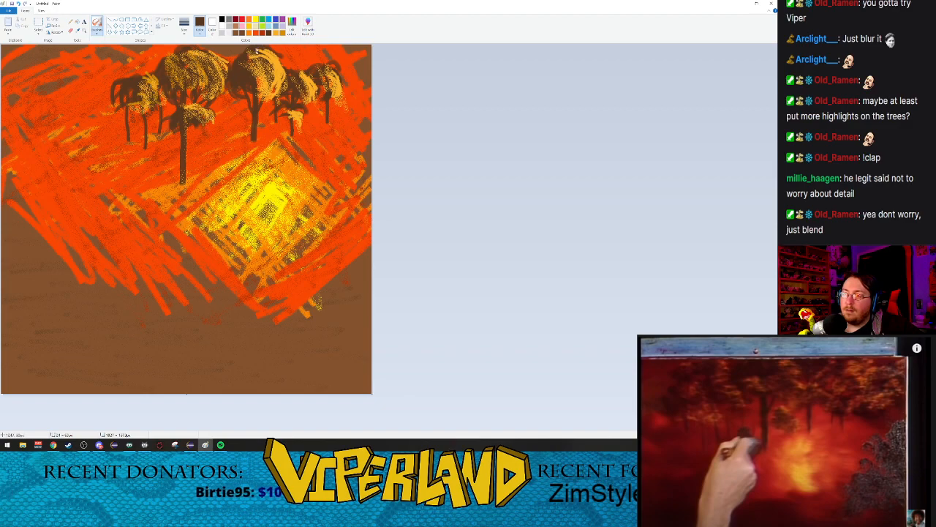
{"action": "mouse_move", "coordinate": [256, 49]}
{"action": "left_mouse_down"}
{"action": "mouse_move", "coordinate": [269, 87]}
{"action": "mouse_move", "coordinate": [263, 57]}
{"action": "mouse_move", "coordinate": [279, 84]}
{"action": "mouse_move", "coordinate": [273, 62]}
{"action": "mouse_move", "coordinate": [291, 76]}
{"action": "mouse_move", "coordinate": [283, 57]}
{"action": "mouse_move", "coordinate": [312, 74]}
{"action": "mouse_move", "coordinate": [315, 57]}
{"action": "mouse_move", "coordinate": [326, 83]}
{"action": "left_mouse_up"}
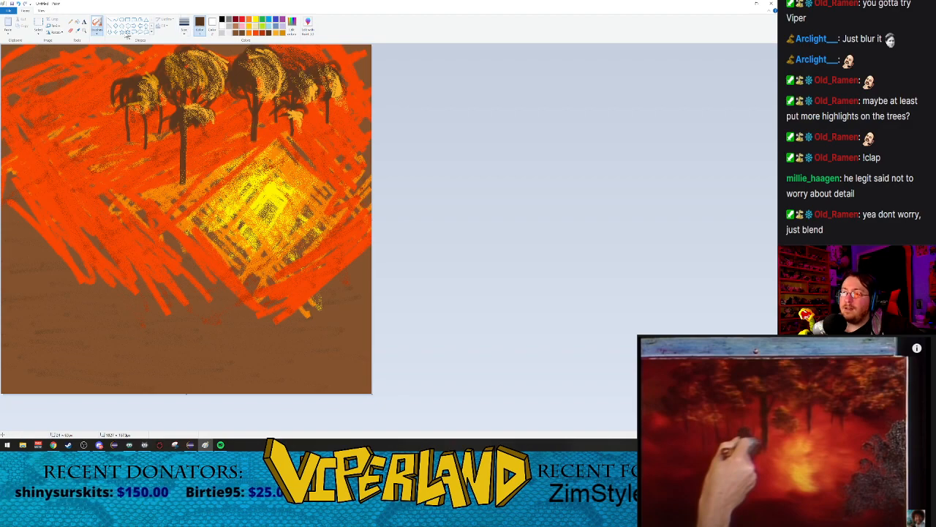
Step: Paint dark-brown foliage with the Watercolor brush over the tree crowns in the painting's upper-right corner
{"action": "left_click", "coordinate": [97, 31]}
{"action": "left_click", "coordinate": [97, 69]}
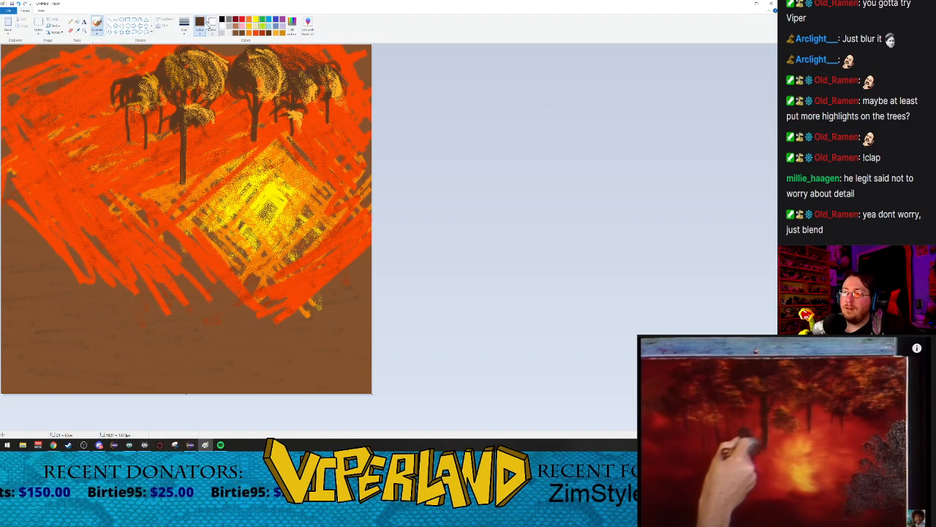
{"action": "left_click_drag", "start_coordinate": [283, 55], "coordinate": [296, 59]}
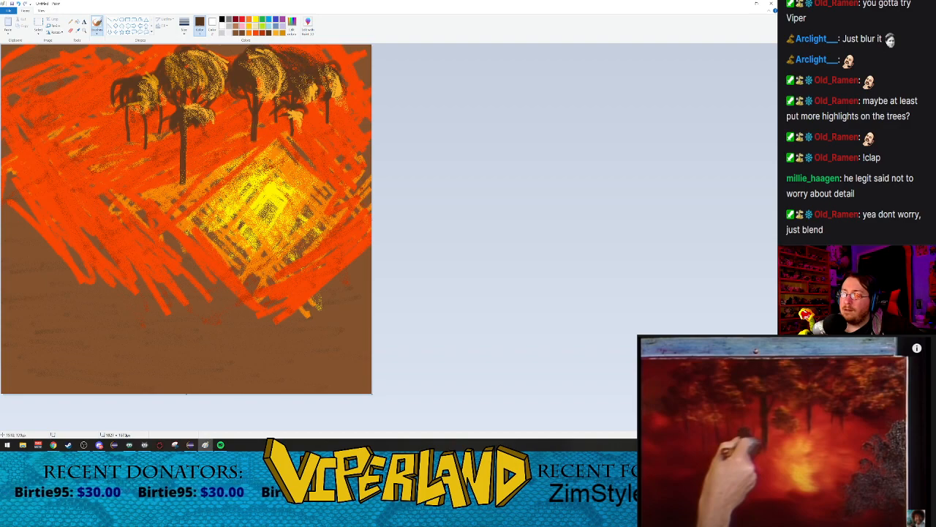
{"action": "mouse_move", "coordinate": [313, 79]}
{"action": "left_mouse_down"}
{"action": "mouse_move", "coordinate": [309, 60]}
{"action": "mouse_move", "coordinate": [314, 77]}
{"action": "mouse_move", "coordinate": [341, 59]}
{"action": "mouse_move", "coordinate": [344, 72]}
{"action": "left_mouse_up"}
{"action": "left_click_drag", "start_coordinate": [336, 55], "coordinate": [353, 74]}
{"action": "mouse_move", "coordinate": [342, 52]}
{"action": "left_mouse_down"}
{"action": "mouse_move", "coordinate": [358, 74]}
{"action": "mouse_move", "coordinate": [349, 78]}
{"action": "mouse_move", "coordinate": [349, 65]}
{"action": "mouse_move", "coordinate": [353, 83]}
{"action": "left_mouse_up"}
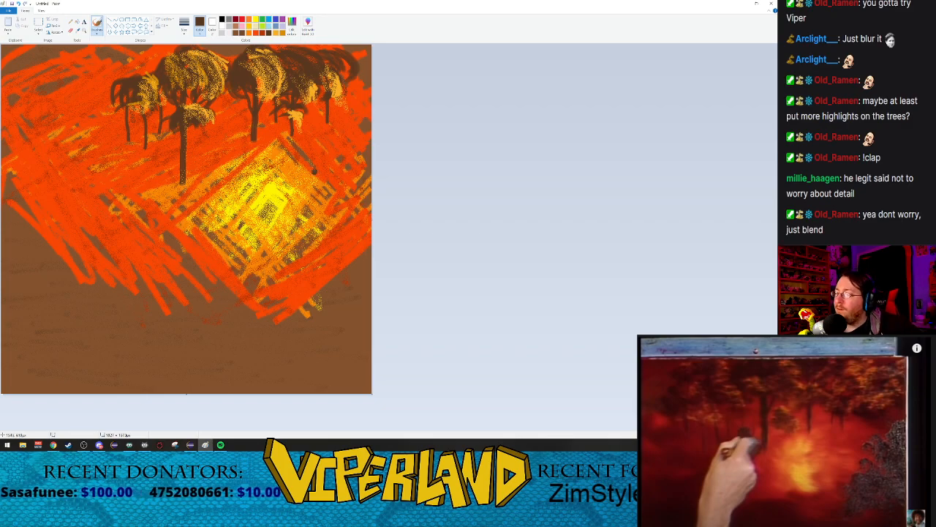
{"action": "left_click_drag", "start_coordinate": [335, 52], "coordinate": [347, 78]}
{"action": "mouse_move", "coordinate": [272, 49]}
{"action": "left_mouse_down"}
{"action": "mouse_move", "coordinate": [317, 51]}
{"action": "mouse_move", "coordinate": [370, 77]}
{"action": "mouse_move", "coordinate": [362, 75]}
{"action": "mouse_move", "coordinate": [357, 95]}
{"action": "left_mouse_up"}
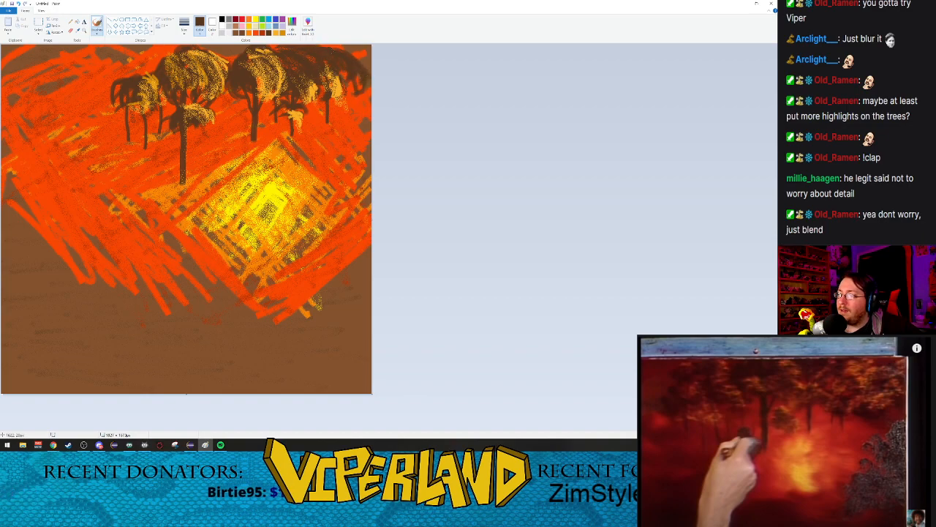
{"action": "left_click_drag", "start_coordinate": [355, 54], "coordinate": [365, 60]}
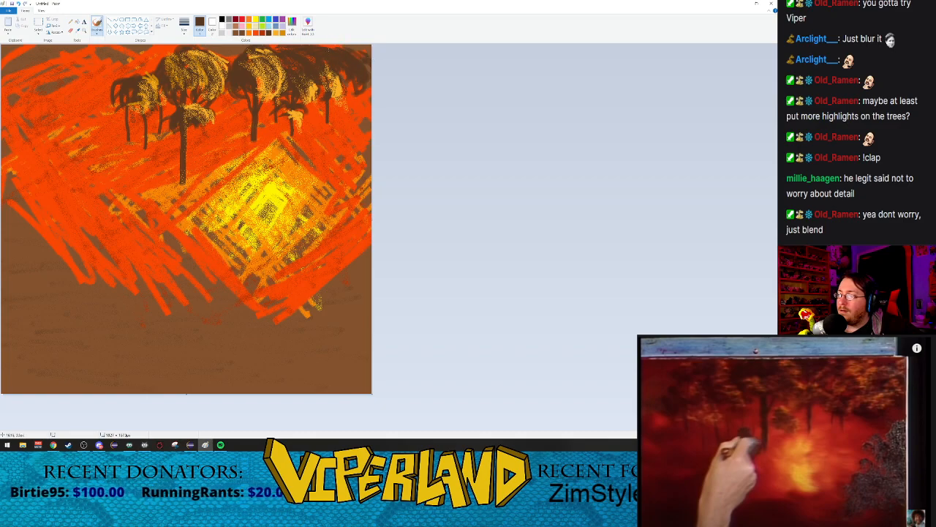
Step: Brush light-orange highlight strokes across the new dark-brown crowns in the upper-right corner of the painting
{"action": "left_click", "coordinate": [276, 34]}
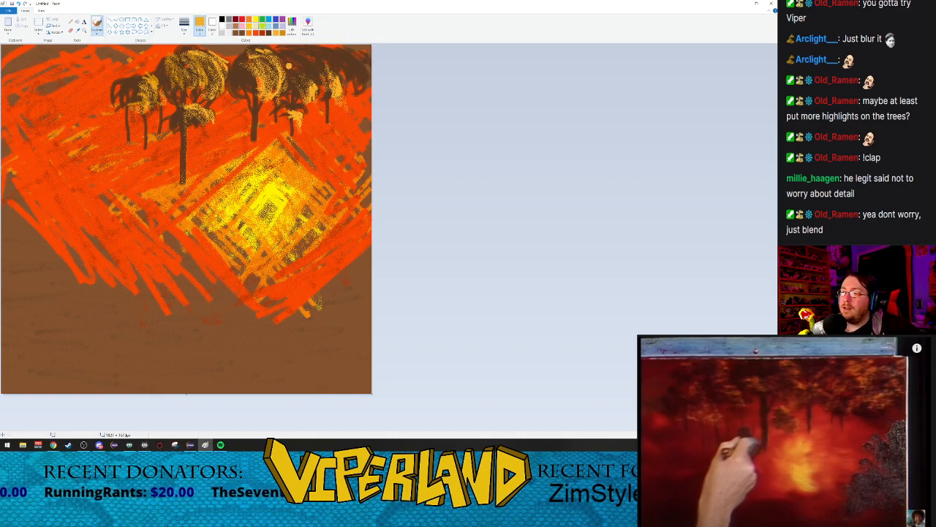
{"action": "mouse_move", "coordinate": [282, 55]}
{"action": "left_mouse_down"}
{"action": "mouse_move", "coordinate": [302, 70]}
{"action": "mouse_move", "coordinate": [285, 52]}
{"action": "left_mouse_up"}
{"action": "mouse_move", "coordinate": [362, 62]}
{"action": "left_mouse_down"}
{"action": "mouse_move", "coordinate": [364, 92]}
{"action": "mouse_move", "coordinate": [344, 53]}
{"action": "mouse_move", "coordinate": [323, 67]}
{"action": "mouse_move", "coordinate": [342, 71]}
{"action": "left_mouse_up"}
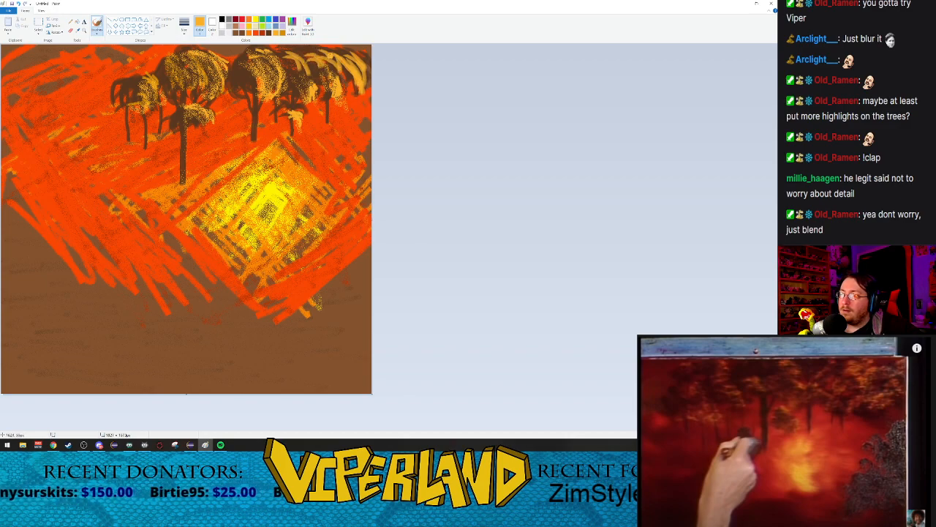
{"action": "mouse_move", "coordinate": [268, 53]}
{"action": "left_mouse_down"}
{"action": "mouse_move", "coordinate": [292, 79]}
{"action": "mouse_move", "coordinate": [356, 75]}
{"action": "mouse_move", "coordinate": [317, 98]}
{"action": "mouse_move", "coordinate": [301, 94]}
{"action": "left_mouse_up"}
Step: Airbrush dark brown over the upper-right crowns to blend their light-orange highlight strokes
{"action": "left_click", "coordinate": [268, 33]}
{"action": "left_click", "coordinate": [96, 31]}
{"action": "left_click", "coordinate": [133, 43]}
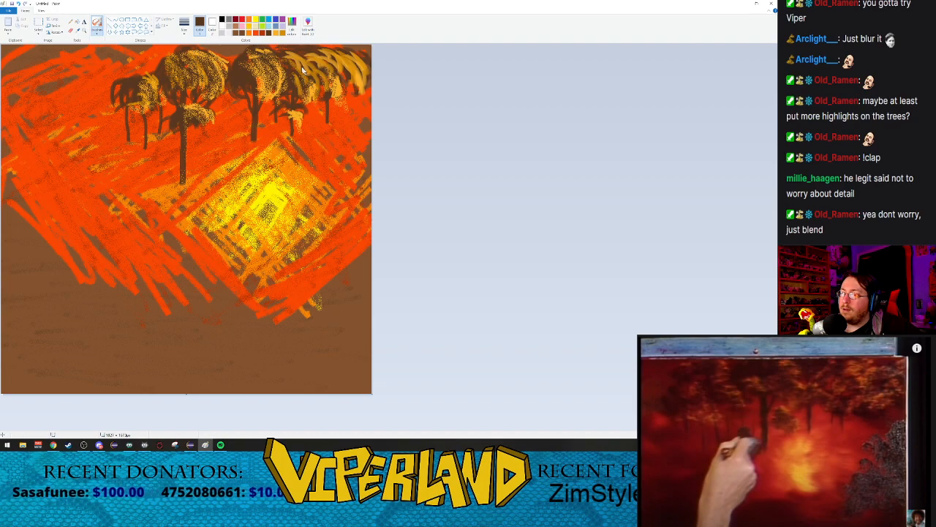
{"action": "mouse_move", "coordinate": [313, 76]}
{"action": "left_mouse_down"}
{"action": "mouse_move", "coordinate": [266, 43]}
{"action": "mouse_move", "coordinate": [302, 74]}
{"action": "mouse_move", "coordinate": [302, 58]}
{"action": "mouse_move", "coordinate": [297, 66]}
{"action": "mouse_move", "coordinate": [318, 75]}
{"action": "mouse_move", "coordinate": [308, 54]}
{"action": "mouse_move", "coordinate": [324, 70]}
{"action": "mouse_move", "coordinate": [341, 70]}
{"action": "mouse_move", "coordinate": [329, 59]}
{"action": "mouse_move", "coordinate": [355, 75]}
{"action": "mouse_move", "coordinate": [330, 50]}
{"action": "mouse_move", "coordinate": [374, 75]}
{"action": "mouse_move", "coordinate": [346, 49]}
{"action": "mouse_move", "coordinate": [371, 84]}
{"action": "mouse_move", "coordinate": [350, 66]}
{"action": "mouse_move", "coordinate": [363, 93]}
{"action": "left_mouse_up"}
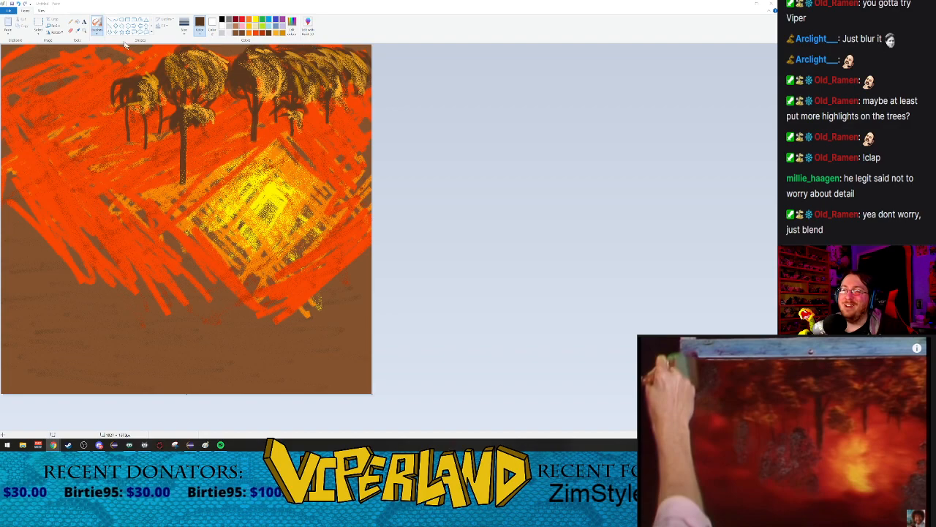
Step: Paint a large dark-brown bush at the painting's right edge, beside the yellow glow, using the Crayon at its thickest size
{"action": "left_click", "coordinate": [96, 33]}
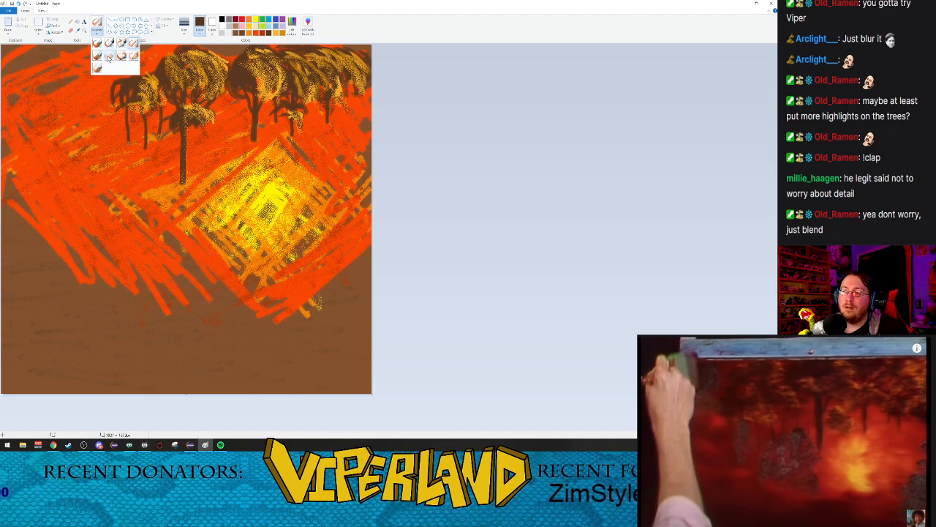
{"action": "left_click", "coordinate": [108, 57]}
{"action": "left_click", "coordinate": [184, 26]}
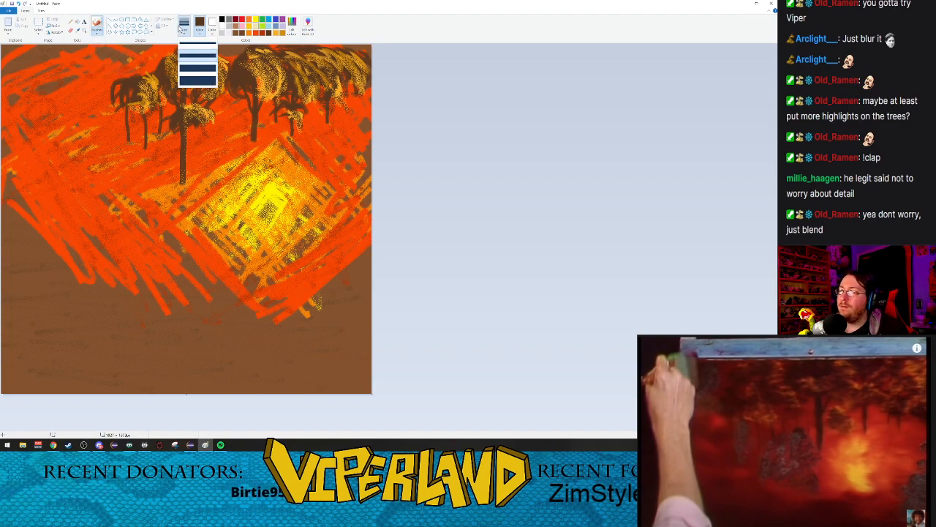
{"action": "left_click", "coordinate": [197, 80]}
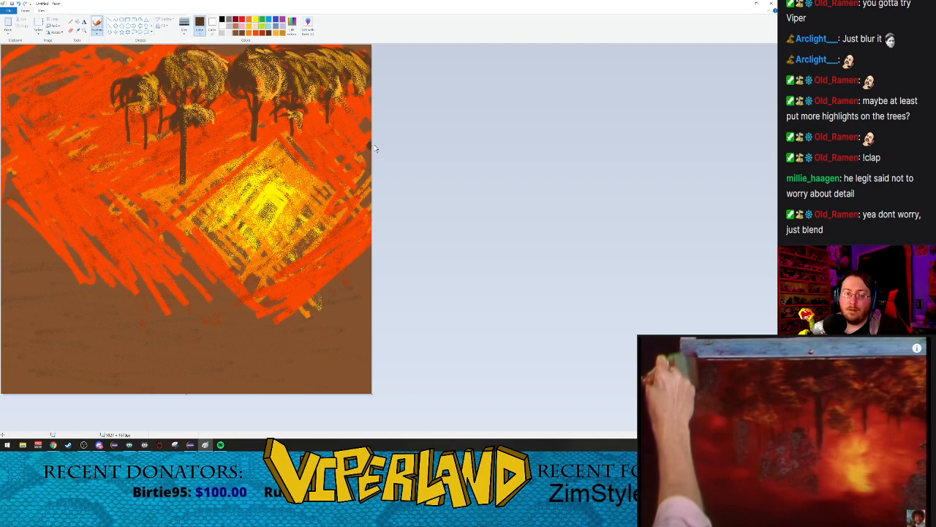
{"action": "mouse_move", "coordinate": [368, 137]}
{"action": "left_mouse_down"}
{"action": "mouse_move", "coordinate": [348, 171]}
{"action": "mouse_move", "coordinate": [354, 205]}
{"action": "left_mouse_up"}
{"action": "mouse_move", "coordinate": [349, 172]}
{"action": "left_mouse_down"}
{"action": "mouse_move", "coordinate": [359, 211]}
{"action": "mouse_move", "coordinate": [348, 209]}
{"action": "mouse_move", "coordinate": [368, 213]}
{"action": "mouse_move", "coordinate": [370, 202]}
{"action": "mouse_move", "coordinate": [356, 232]}
{"action": "left_mouse_up"}
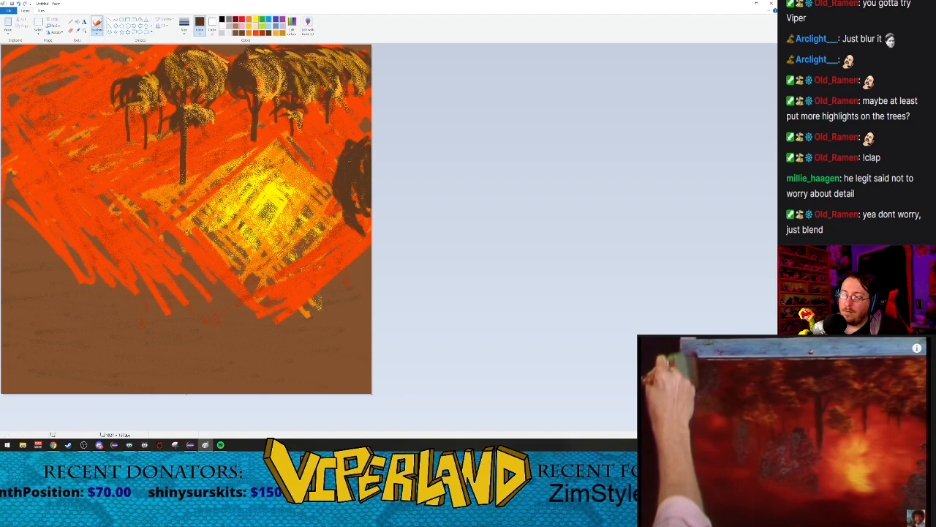
{"action": "mouse_move", "coordinate": [333, 165]}
{"action": "left_mouse_down"}
{"action": "mouse_move", "coordinate": [334, 222]}
{"action": "mouse_move", "coordinate": [351, 238]}
{"action": "mouse_move", "coordinate": [367, 232]}
{"action": "left_mouse_up"}
{"action": "left_click_drag", "start_coordinate": [355, 140], "coordinate": [323, 146]}
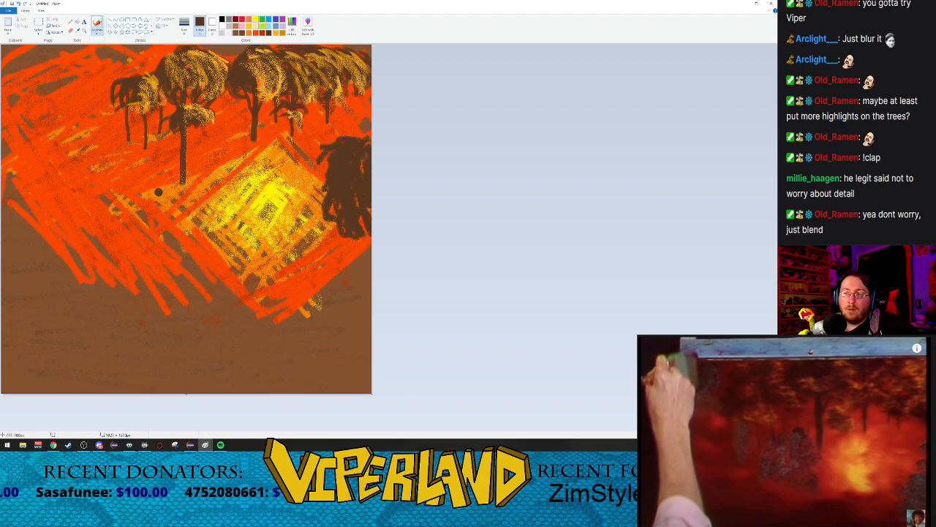
Step: Paint a dark-brown bush at the base of the tall left tree and dark foliage filling the painting's upper-left corner
{"action": "mouse_move", "coordinate": [165, 179]}
{"action": "left_mouse_down"}
{"action": "mouse_move", "coordinate": [193, 184]}
{"action": "mouse_move", "coordinate": [137, 179]}
{"action": "mouse_move", "coordinate": [164, 201]}
{"action": "mouse_move", "coordinate": [155, 192]}
{"action": "mouse_move", "coordinate": [170, 167]}
{"action": "mouse_move", "coordinate": [179, 175]}
{"action": "mouse_move", "coordinate": [171, 159]}
{"action": "mouse_move", "coordinate": [195, 177]}
{"action": "left_mouse_up"}
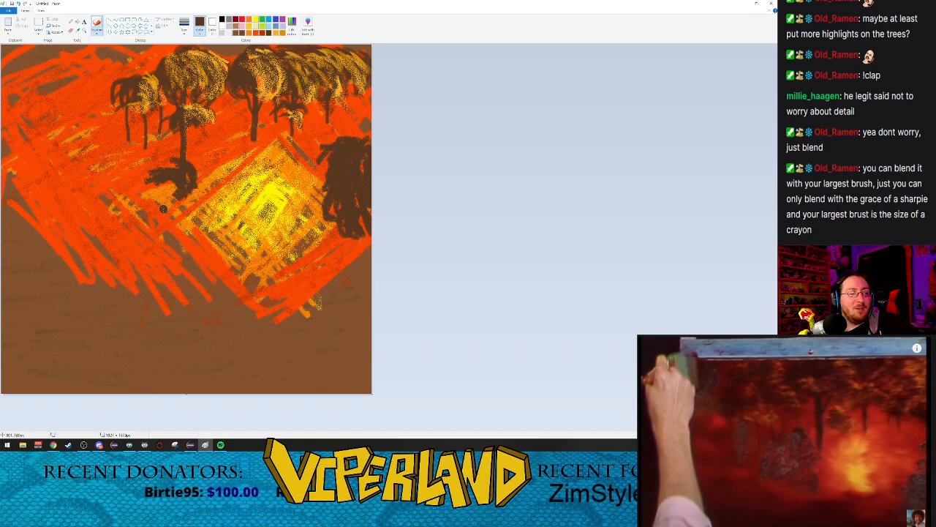
{"action": "mouse_move", "coordinate": [151, 177]}
{"action": "left_mouse_down"}
{"action": "mouse_move", "coordinate": [203, 184]}
{"action": "mouse_move", "coordinate": [175, 200]}
{"action": "mouse_move", "coordinate": [145, 158]}
{"action": "mouse_move", "coordinate": [142, 176]}
{"action": "mouse_move", "coordinate": [168, 190]}
{"action": "mouse_move", "coordinate": [156, 209]}
{"action": "mouse_move", "coordinate": [165, 189]}
{"action": "left_mouse_up"}
{"action": "left_click_drag", "start_coordinate": [16, 47], "coordinate": [32, 84]}
{"action": "left_click_drag", "start_coordinate": [26, 50], "coordinate": [33, 88]}
{"action": "mouse_move", "coordinate": [17, 57]}
{"action": "left_mouse_down"}
{"action": "mouse_move", "coordinate": [29, 105]}
{"action": "mouse_move", "coordinate": [25, 93]}
{"action": "left_mouse_up"}
{"action": "mouse_move", "coordinate": [20, 49]}
{"action": "left_mouse_down"}
{"action": "mouse_move", "coordinate": [9, 71]}
{"action": "mouse_move", "coordinate": [19, 85]}
{"action": "left_mouse_up"}
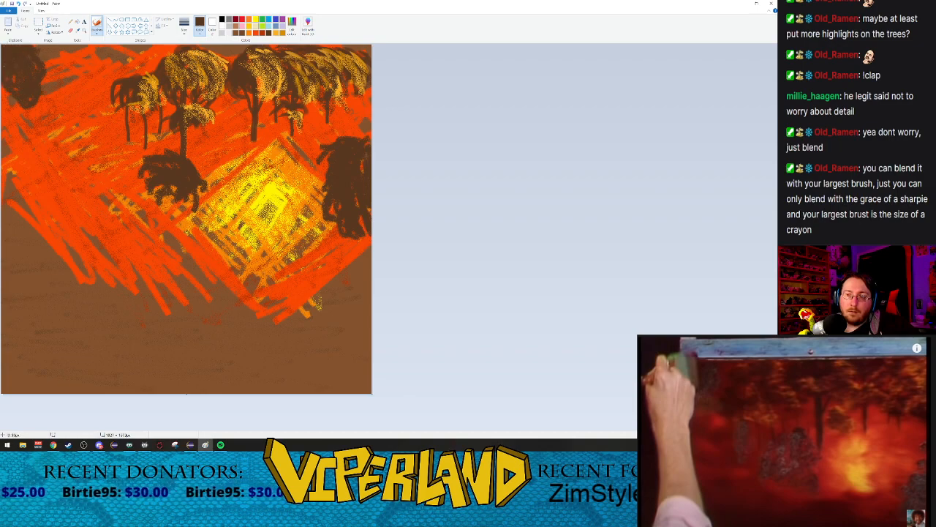
{"action": "mouse_move", "coordinate": [54, 84]}
{"action": "left_mouse_down"}
{"action": "mouse_move", "coordinate": [42, 68]}
{"action": "mouse_move", "coordinate": [6, 108]}
{"action": "mouse_move", "coordinate": [77, 60]}
{"action": "mouse_move", "coordinate": [41, 94]}
{"action": "left_mouse_up"}
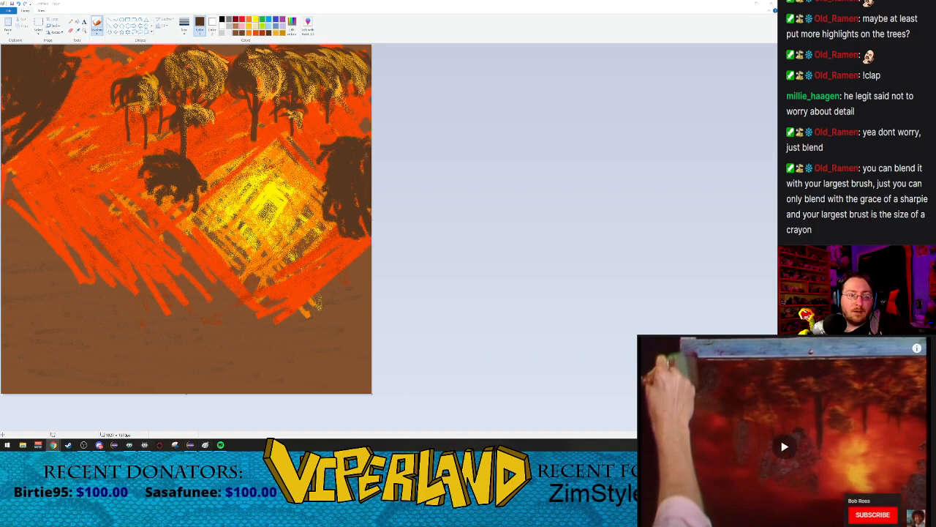
Step: Extend the dark-brown bushes from the tall tree's base across to the painting's left edge
{"action": "mouse_move", "coordinate": [94, 152]}
{"action": "left_mouse_down"}
{"action": "mouse_move", "coordinate": [73, 165]}
{"action": "mouse_move", "coordinate": [88, 170]}
{"action": "mouse_move", "coordinate": [74, 176]}
{"action": "mouse_move", "coordinate": [172, 222]}
{"action": "left_mouse_up"}
{"action": "mouse_move", "coordinate": [93, 179]}
{"action": "left_mouse_down"}
{"action": "mouse_move", "coordinate": [80, 158]}
{"action": "mouse_move", "coordinate": [63, 160]}
{"action": "mouse_move", "coordinate": [93, 197]}
{"action": "mouse_move", "coordinate": [170, 210]}
{"action": "mouse_move", "coordinate": [154, 208]}
{"action": "mouse_move", "coordinate": [165, 183]}
{"action": "mouse_move", "coordinate": [130, 187]}
{"action": "mouse_move", "coordinate": [140, 205]}
{"action": "mouse_move", "coordinate": [150, 196]}
{"action": "left_mouse_up"}
{"action": "mouse_move", "coordinate": [140, 161]}
{"action": "left_mouse_down"}
{"action": "mouse_move", "coordinate": [75, 161]}
{"action": "mouse_move", "coordinate": [102, 192]}
{"action": "mouse_move", "coordinate": [129, 173]}
{"action": "mouse_move", "coordinate": [98, 171]}
{"action": "mouse_move", "coordinate": [119, 183]}
{"action": "mouse_move", "coordinate": [105, 184]}
{"action": "left_mouse_up"}
{"action": "mouse_move", "coordinate": [31, 157]}
{"action": "left_mouse_down"}
{"action": "mouse_move", "coordinate": [43, 185]}
{"action": "mouse_move", "coordinate": [29, 158]}
{"action": "mouse_move", "coordinate": [66, 184]}
{"action": "mouse_move", "coordinate": [22, 153]}
{"action": "mouse_move", "coordinate": [24, 167]}
{"action": "mouse_move", "coordinate": [12, 161]}
{"action": "mouse_move", "coordinate": [24, 191]}
{"action": "mouse_move", "coordinate": [11, 195]}
{"action": "mouse_move", "coordinate": [29, 220]}
{"action": "mouse_move", "coordinate": [26, 193]}
{"action": "mouse_move", "coordinate": [16, 214]}
{"action": "mouse_move", "coordinate": [117, 224]}
{"action": "left_mouse_up"}
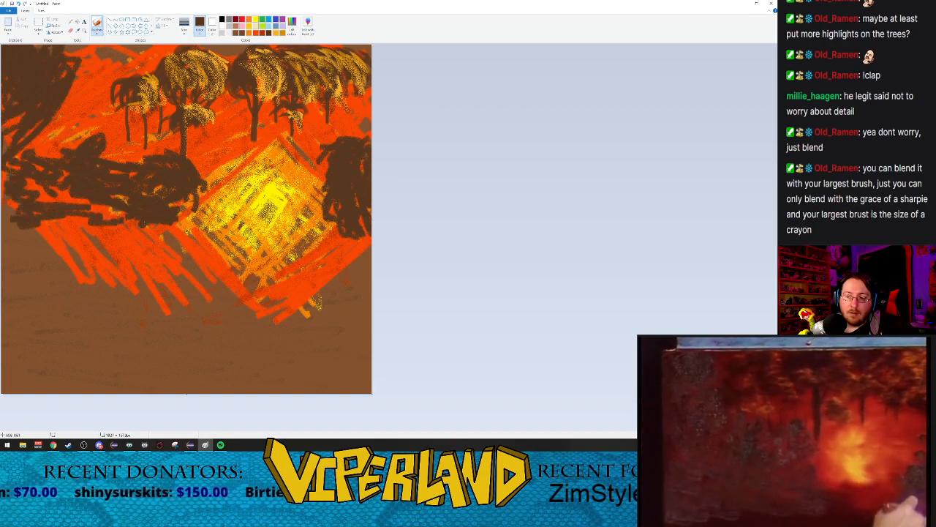
Step: Paint a dark-brown ground band beneath the bushes and across the lower glow to the right edge, filling gaps in the left bushes
{"action": "mouse_move", "coordinate": [146, 234]}
{"action": "left_mouse_down"}
{"action": "mouse_move", "coordinate": [143, 250]}
{"action": "mouse_move", "coordinate": [342, 241]}
{"action": "left_mouse_up"}
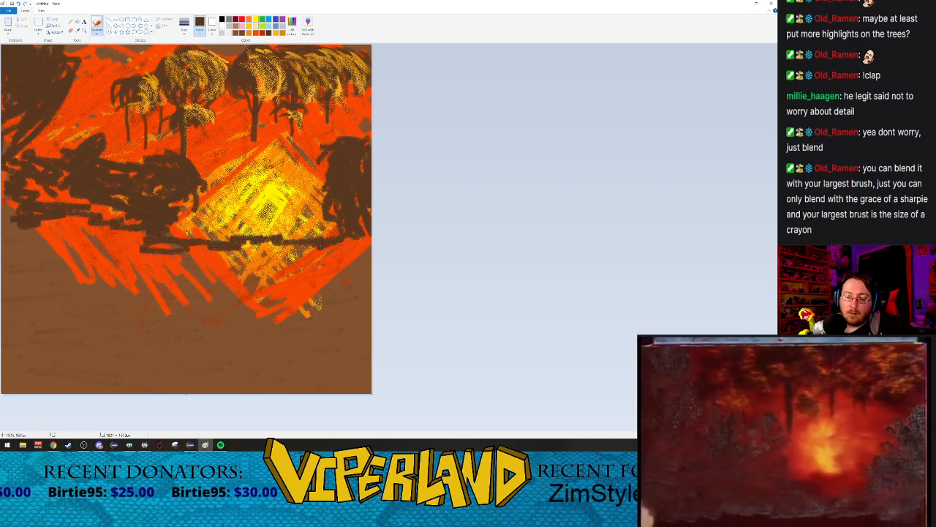
{"action": "mouse_move", "coordinate": [270, 226]}
{"action": "left_mouse_down"}
{"action": "mouse_move", "coordinate": [336, 234]}
{"action": "mouse_move", "coordinate": [283, 226]}
{"action": "left_mouse_up"}
{"action": "left_click_drag", "start_coordinate": [170, 229], "coordinate": [214, 237]}
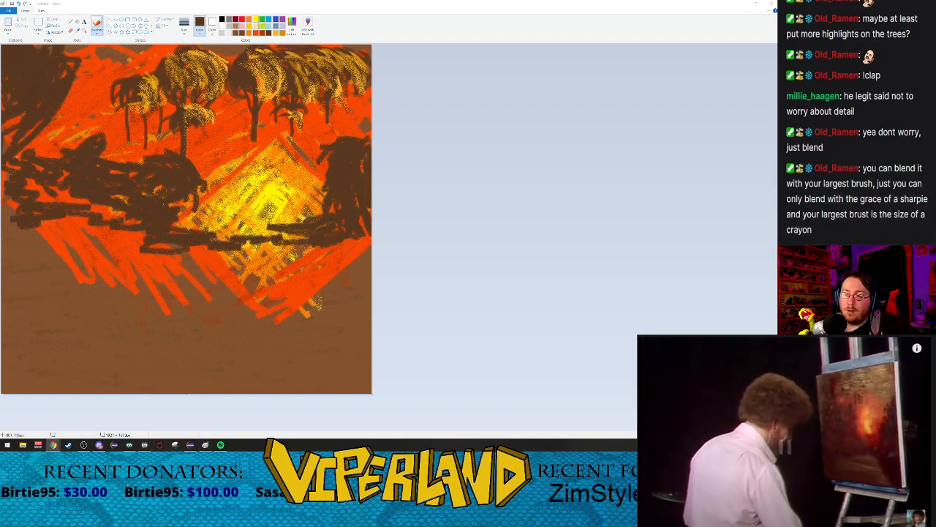
{"action": "mouse_move", "coordinate": [99, 226]}
{"action": "left_mouse_down"}
{"action": "mouse_move", "coordinate": [141, 243]}
{"action": "mouse_move", "coordinate": [110, 232]}
{"action": "left_mouse_up"}
{"action": "mouse_move", "coordinate": [48, 200]}
{"action": "left_mouse_down"}
{"action": "mouse_move", "coordinate": [3, 197]}
{"action": "mouse_move", "coordinate": [106, 245]}
{"action": "mouse_move", "coordinate": [6, 230]}
{"action": "mouse_move", "coordinate": [254, 261]}
{"action": "mouse_move", "coordinate": [299, 237]}
{"action": "mouse_move", "coordinate": [202, 247]}
{"action": "mouse_move", "coordinate": [93, 202]}
{"action": "left_mouse_up"}
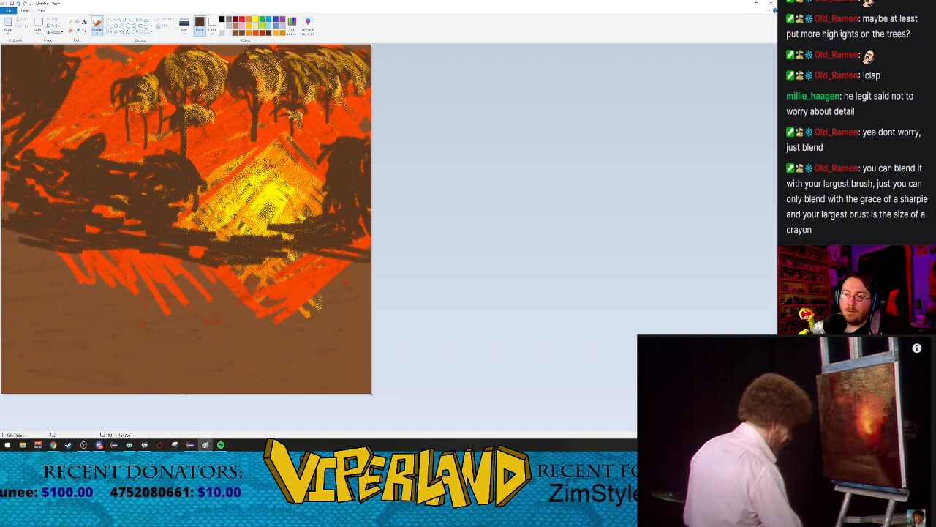
{"action": "left_click_drag", "start_coordinate": [55, 164], "coordinate": [15, 178]}
{"action": "left_click_drag", "start_coordinate": [94, 215], "coordinate": [218, 253]}
{"action": "left_click_drag", "start_coordinate": [349, 256], "coordinate": [368, 238]}
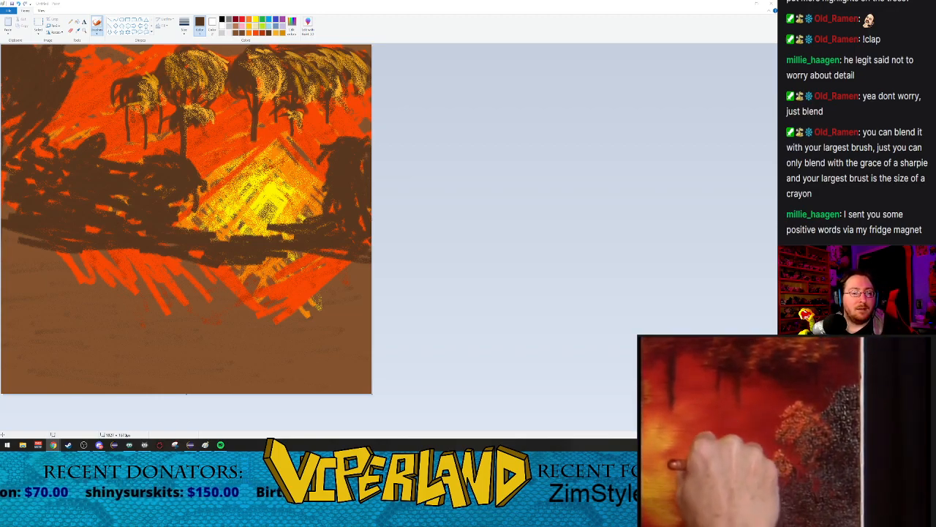
Step: Airbrush light-orange highlights along the glow-facing side of the right bush and onto the ground beside it
{"action": "left_click", "coordinate": [799, 424]}
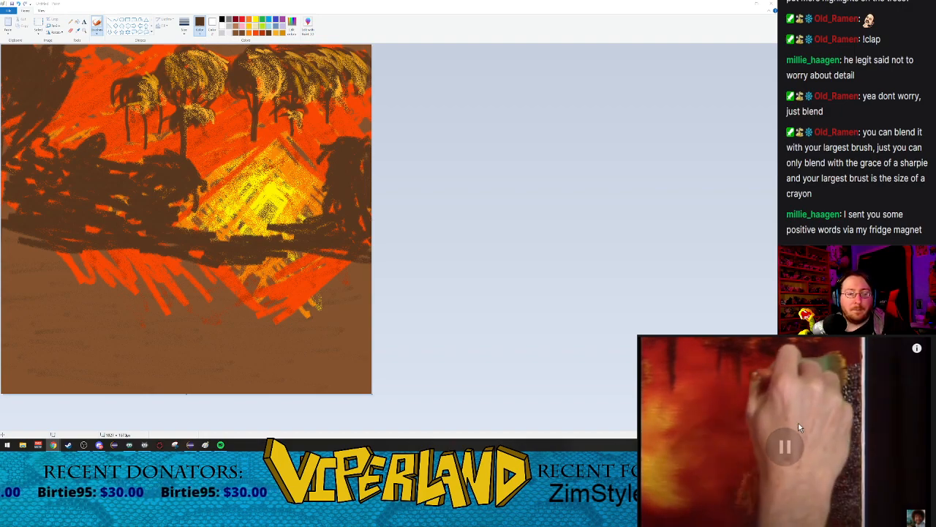
{"action": "left_click", "coordinate": [278, 34]}
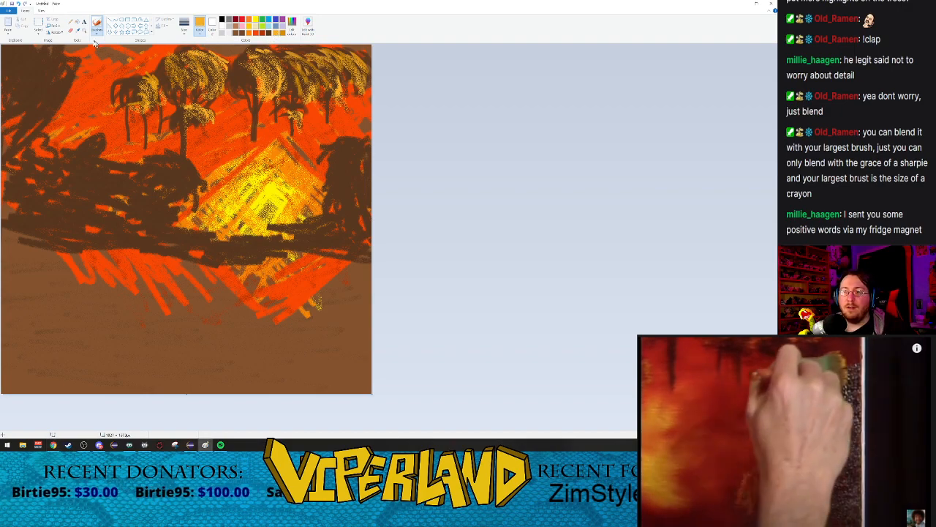
{"action": "left_click", "coordinate": [96, 28]}
{"action": "left_click", "coordinate": [134, 45]}
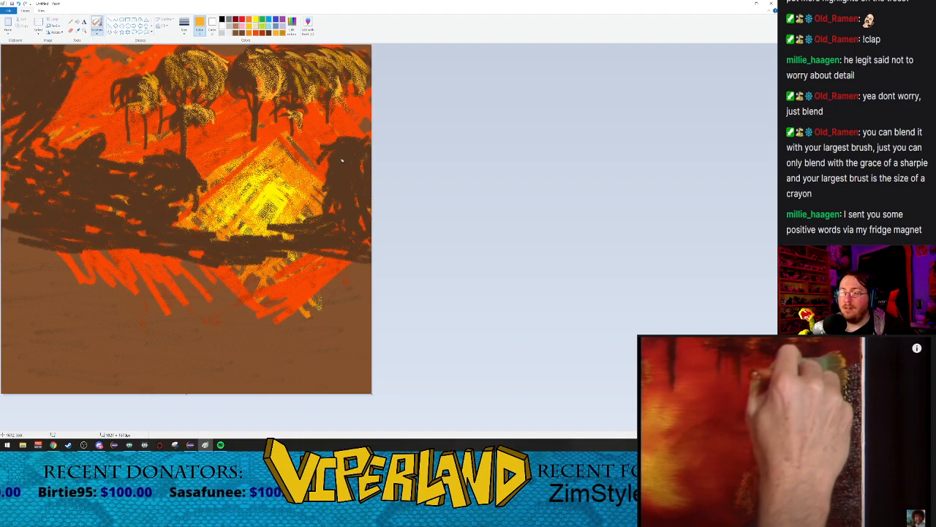
{"action": "mouse_move", "coordinate": [329, 171]}
{"action": "left_mouse_down"}
{"action": "mouse_move", "coordinate": [329, 148]}
{"action": "mouse_move", "coordinate": [323, 165]}
{"action": "mouse_move", "coordinate": [332, 145]}
{"action": "mouse_move", "coordinate": [357, 137]}
{"action": "mouse_move", "coordinate": [333, 158]}
{"action": "mouse_move", "coordinate": [334, 175]}
{"action": "mouse_move", "coordinate": [340, 146]}
{"action": "mouse_move", "coordinate": [344, 167]}
{"action": "mouse_move", "coordinate": [349, 146]}
{"action": "mouse_move", "coordinate": [326, 187]}
{"action": "mouse_move", "coordinate": [335, 187]}
{"action": "mouse_move", "coordinate": [341, 243]}
{"action": "mouse_move", "coordinate": [328, 206]}
{"action": "mouse_move", "coordinate": [337, 228]}
{"action": "mouse_move", "coordinate": [346, 170]}
{"action": "mouse_move", "coordinate": [320, 235]}
{"action": "mouse_move", "coordinate": [330, 196]}
{"action": "mouse_move", "coordinate": [317, 228]}
{"action": "mouse_move", "coordinate": [336, 204]}
{"action": "mouse_move", "coordinate": [309, 218]}
{"action": "mouse_move", "coordinate": [294, 228]}
{"action": "left_mouse_up"}
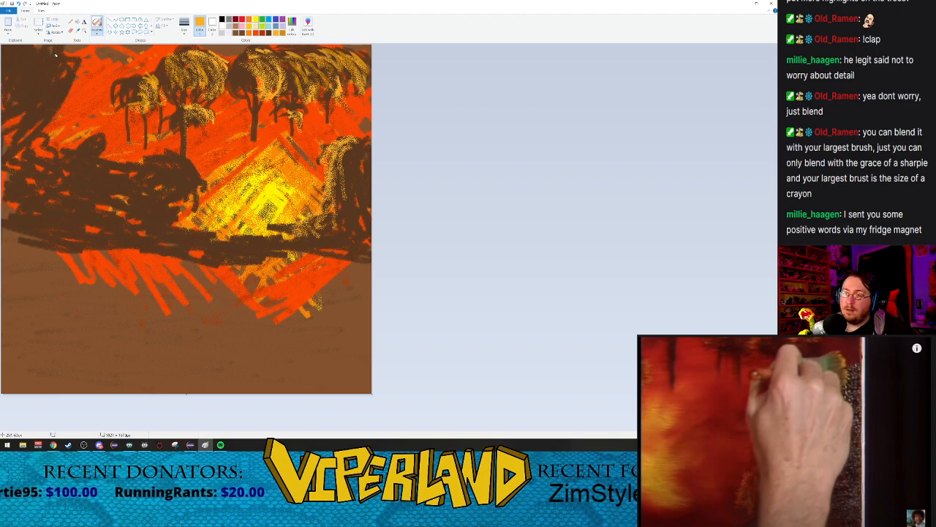
Step: Airbrush light-orange highlights along the edges of the upper-left foliage and left bushes, and onto the ground below the glow
{"action": "mouse_move", "coordinate": [45, 46]}
{"action": "left_mouse_down"}
{"action": "mouse_move", "coordinate": [67, 105]}
{"action": "mouse_move", "coordinate": [51, 102]}
{"action": "mouse_move", "coordinate": [57, 110]}
{"action": "mouse_move", "coordinate": [59, 84]}
{"action": "mouse_move", "coordinate": [42, 134]}
{"action": "mouse_move", "coordinate": [22, 154]}
{"action": "mouse_move", "coordinate": [32, 117]}
{"action": "mouse_move", "coordinate": [51, 170]}
{"action": "mouse_move", "coordinate": [35, 136]}
{"action": "mouse_move", "coordinate": [45, 157]}
{"action": "mouse_move", "coordinate": [67, 148]}
{"action": "mouse_move", "coordinate": [35, 154]}
{"action": "mouse_move", "coordinate": [103, 158]}
{"action": "mouse_move", "coordinate": [45, 159]}
{"action": "mouse_move", "coordinate": [94, 155]}
{"action": "mouse_move", "coordinate": [65, 150]}
{"action": "mouse_move", "coordinate": [95, 136]}
{"action": "mouse_move", "coordinate": [106, 144]}
{"action": "mouse_move", "coordinate": [80, 149]}
{"action": "mouse_move", "coordinate": [97, 157]}
{"action": "mouse_move", "coordinate": [105, 138]}
{"action": "mouse_move", "coordinate": [104, 162]}
{"action": "mouse_move", "coordinate": [95, 137]}
{"action": "mouse_move", "coordinate": [98, 159]}
{"action": "left_mouse_up"}
{"action": "left_click_drag", "start_coordinate": [65, 82], "coordinate": [79, 95]}
{"action": "mouse_move", "coordinate": [349, 145]}
{"action": "left_mouse_down"}
{"action": "mouse_move", "coordinate": [328, 173]}
{"action": "mouse_move", "coordinate": [333, 191]}
{"action": "left_mouse_up"}
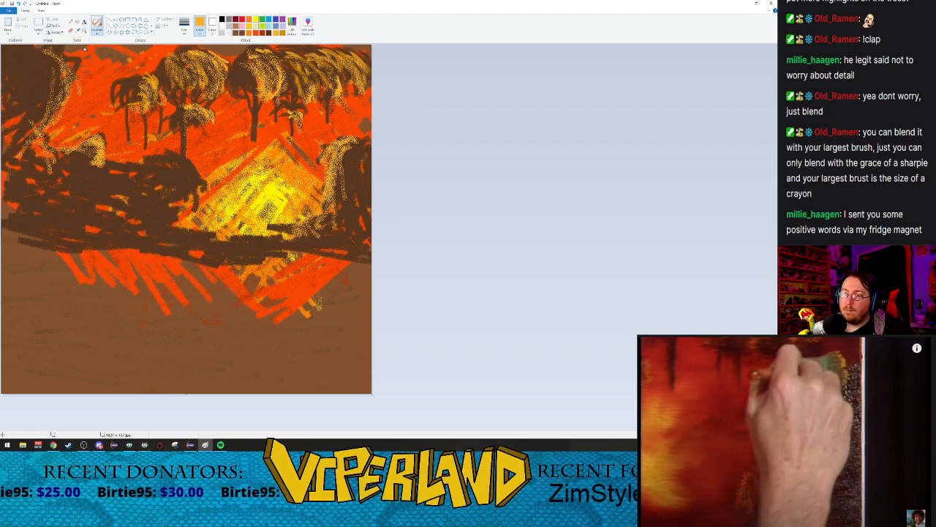
{"action": "mouse_move", "coordinate": [78, 70]}
{"action": "left_mouse_down"}
{"action": "mouse_move", "coordinate": [45, 149]}
{"action": "mouse_move", "coordinate": [93, 131]}
{"action": "mouse_move", "coordinate": [144, 169]}
{"action": "mouse_move", "coordinate": [144, 159]}
{"action": "mouse_move", "coordinate": [179, 174]}
{"action": "mouse_move", "coordinate": [168, 151]}
{"action": "mouse_move", "coordinate": [172, 177]}
{"action": "mouse_move", "coordinate": [193, 189]}
{"action": "mouse_move", "coordinate": [182, 169]}
{"action": "mouse_move", "coordinate": [178, 206]}
{"action": "mouse_move", "coordinate": [181, 176]}
{"action": "mouse_move", "coordinate": [202, 189]}
{"action": "mouse_move", "coordinate": [232, 185]}
{"action": "left_mouse_up"}
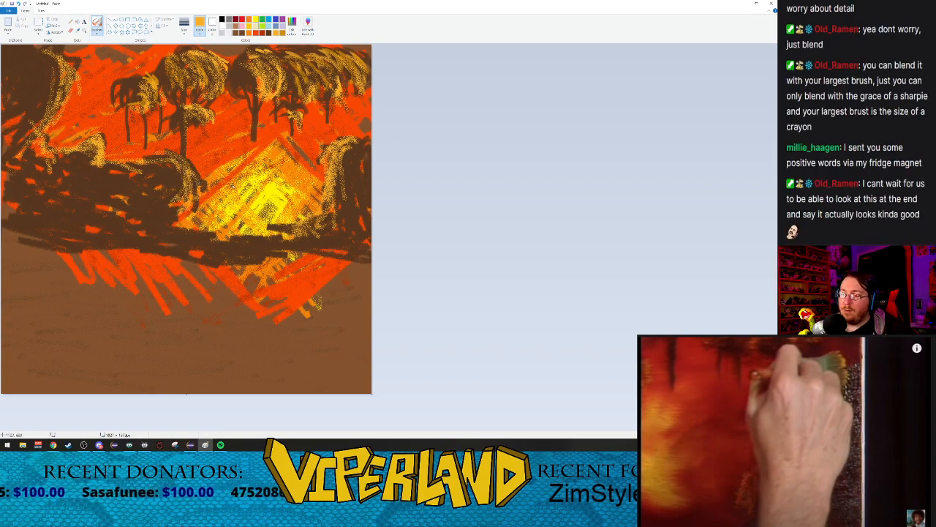
{"action": "mouse_move", "coordinate": [174, 156]}
{"action": "left_mouse_down"}
{"action": "mouse_move", "coordinate": [189, 196]}
{"action": "mouse_move", "coordinate": [175, 232]}
{"action": "mouse_move", "coordinate": [316, 252]}
{"action": "mouse_move", "coordinate": [330, 238]}
{"action": "mouse_move", "coordinate": [173, 230]}
{"action": "mouse_move", "coordinate": [219, 252]}
{"action": "mouse_move", "coordinate": [306, 237]}
{"action": "mouse_move", "coordinate": [202, 231]}
{"action": "mouse_move", "coordinate": [183, 174]}
{"action": "mouse_move", "coordinate": [180, 208]}
{"action": "mouse_move", "coordinate": [164, 189]}
{"action": "mouse_move", "coordinate": [157, 168]}
{"action": "mouse_move", "coordinate": [180, 183]}
{"action": "mouse_move", "coordinate": [176, 164]}
{"action": "left_mouse_up"}
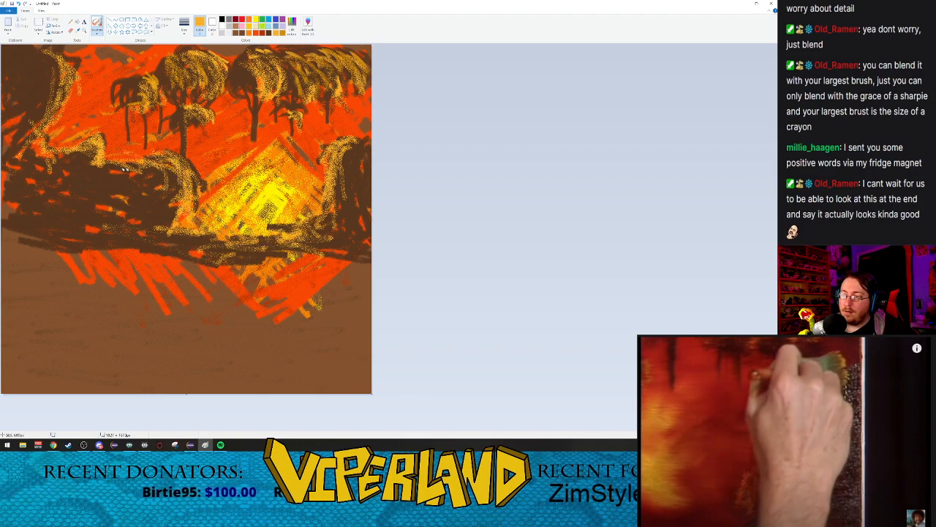
Step: Airbrush dark brown over the highlighted edges of the left foliage, bushes and right bush to soften them
{"action": "left_click", "coordinate": [267, 34]}
{"action": "left_click", "coordinate": [248, 33]}
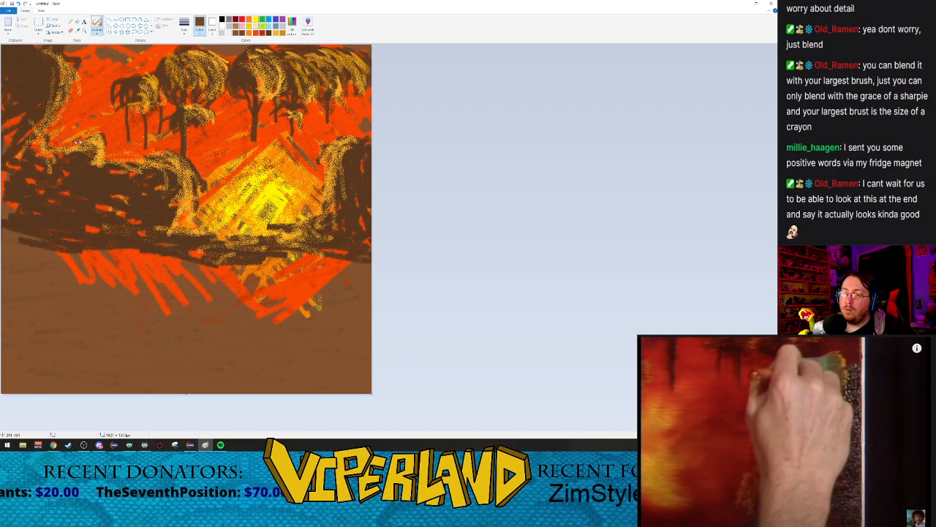
{"action": "mouse_move", "coordinate": [101, 145]}
{"action": "left_mouse_down"}
{"action": "mouse_move", "coordinate": [100, 162]}
{"action": "mouse_move", "coordinate": [150, 162]}
{"action": "mouse_move", "coordinate": [191, 217]}
{"action": "mouse_move", "coordinate": [255, 232]}
{"action": "mouse_move", "coordinate": [216, 232]}
{"action": "mouse_move", "coordinate": [286, 238]}
{"action": "mouse_move", "coordinate": [329, 211]}
{"action": "left_mouse_up"}
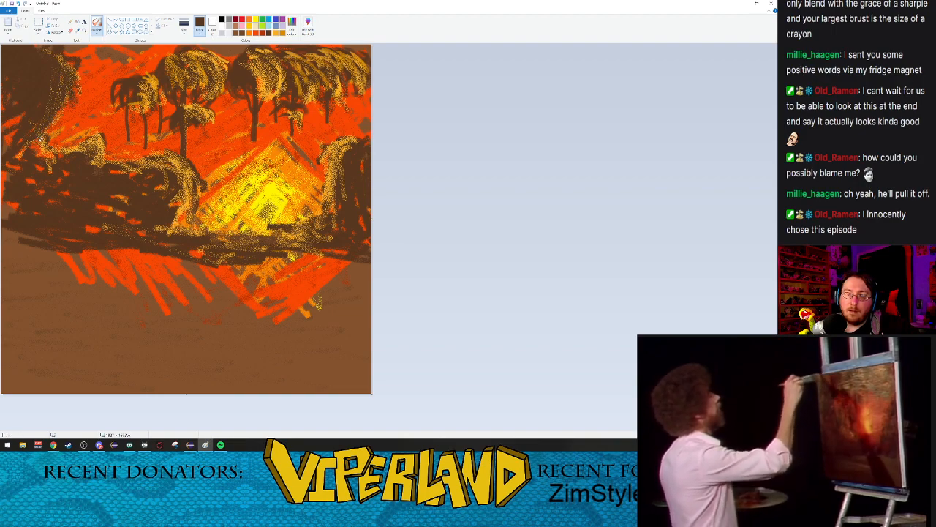
{"action": "left_click_drag", "start_coordinate": [65, 154], "coordinate": [85, 144]}
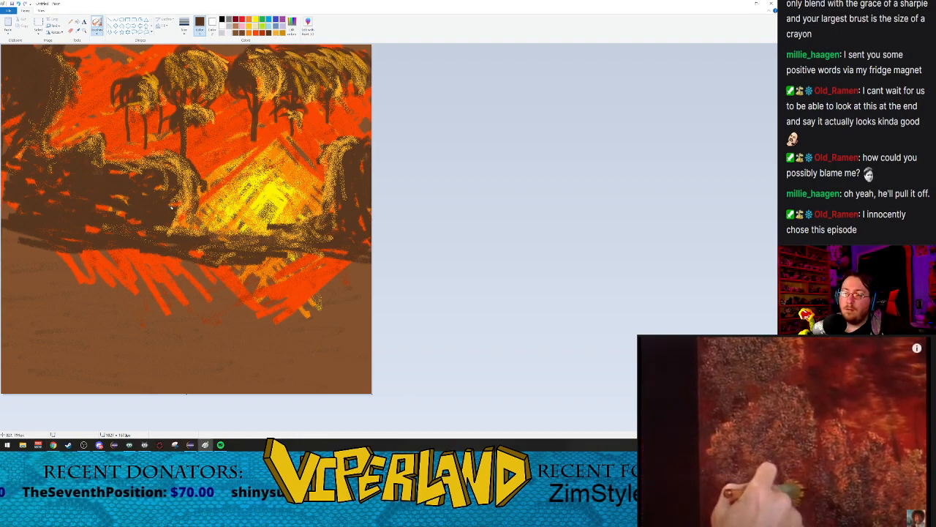
Step: Airbrush more light-orange highlights down the right bush and the left bushes to shape separate rounded clumps
{"action": "left_click", "coordinate": [278, 33]}
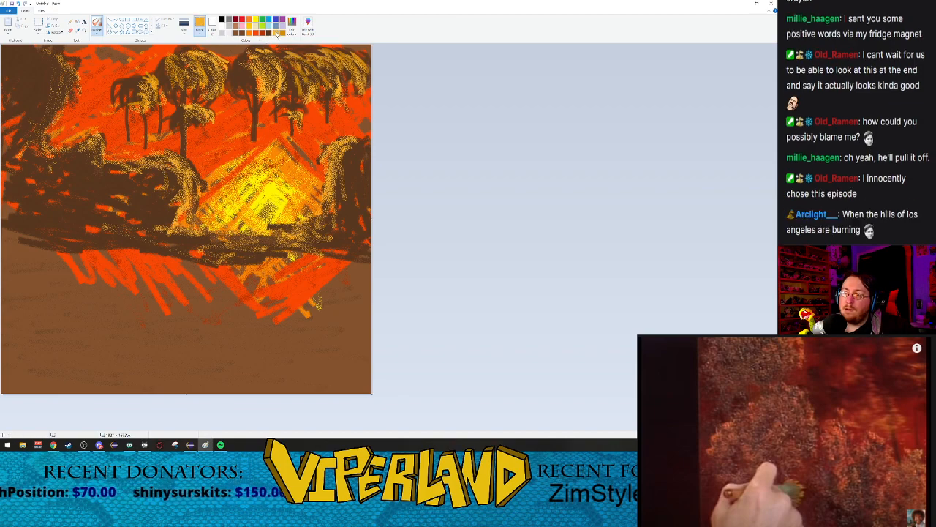
{"action": "mouse_move", "coordinate": [144, 208]}
{"action": "left_mouse_down"}
{"action": "mouse_move", "coordinate": [158, 176]}
{"action": "mouse_move", "coordinate": [170, 210]}
{"action": "mouse_move", "coordinate": [174, 178]}
{"action": "mouse_move", "coordinate": [157, 182]}
{"action": "mouse_move", "coordinate": [174, 210]}
{"action": "mouse_move", "coordinate": [155, 172]}
{"action": "mouse_move", "coordinate": [172, 208]}
{"action": "left_mouse_up"}
{"action": "mouse_move", "coordinate": [360, 146]}
{"action": "left_mouse_down"}
{"action": "mouse_move", "coordinate": [341, 190]}
{"action": "mouse_move", "coordinate": [359, 149]}
{"action": "mouse_move", "coordinate": [350, 196]}
{"action": "mouse_move", "coordinate": [352, 180]}
{"action": "mouse_move", "coordinate": [374, 179]}
{"action": "left_mouse_up"}
{"action": "mouse_move", "coordinate": [359, 146]}
{"action": "left_mouse_down"}
{"action": "mouse_move", "coordinate": [329, 216]}
{"action": "mouse_move", "coordinate": [356, 169]}
{"action": "mouse_move", "coordinate": [349, 210]}
{"action": "mouse_move", "coordinate": [331, 218]}
{"action": "mouse_move", "coordinate": [361, 174]}
{"action": "mouse_move", "coordinate": [347, 216]}
{"action": "mouse_move", "coordinate": [359, 175]}
{"action": "mouse_move", "coordinate": [328, 220]}
{"action": "left_mouse_up"}
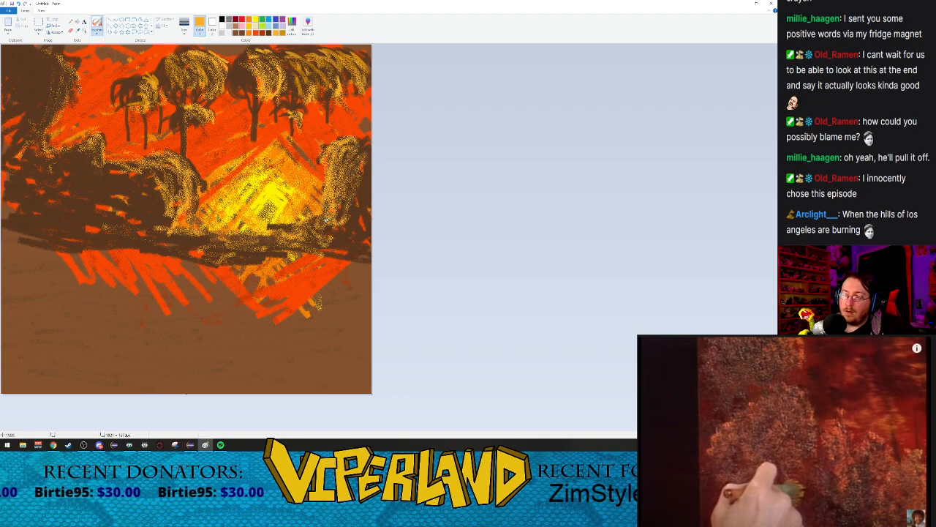
{"action": "mouse_move", "coordinate": [140, 167]}
{"action": "left_mouse_down"}
{"action": "mouse_move", "coordinate": [155, 218]}
{"action": "mouse_move", "coordinate": [174, 201]}
{"action": "mouse_move", "coordinate": [159, 173]}
{"action": "mouse_move", "coordinate": [144, 212]}
{"action": "left_mouse_up"}
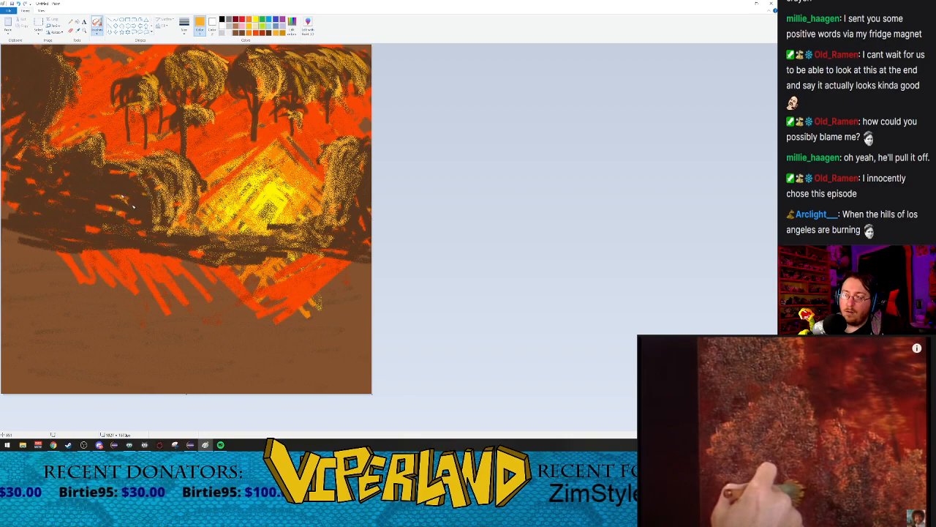
{"action": "mouse_move", "coordinate": [94, 161]}
{"action": "left_mouse_down"}
{"action": "mouse_move", "coordinate": [113, 205]}
{"action": "mouse_move", "coordinate": [109, 167]}
{"action": "mouse_move", "coordinate": [115, 223]}
{"action": "mouse_move", "coordinate": [115, 179]}
{"action": "mouse_move", "coordinate": [109, 208]}
{"action": "mouse_move", "coordinate": [73, 153]}
{"action": "mouse_move", "coordinate": [87, 208]}
{"action": "mouse_move", "coordinate": [84, 144]}
{"action": "mouse_move", "coordinate": [98, 202]}
{"action": "mouse_move", "coordinate": [111, 196]}
{"action": "mouse_move", "coordinate": [91, 156]}
{"action": "mouse_move", "coordinate": [89, 188]}
{"action": "left_mouse_up"}
{"action": "mouse_move", "coordinate": [33, 130]}
{"action": "left_mouse_down"}
{"action": "mouse_move", "coordinate": [45, 166]}
{"action": "mouse_move", "coordinate": [28, 148]}
{"action": "mouse_move", "coordinate": [42, 208]}
{"action": "mouse_move", "coordinate": [29, 147]}
{"action": "mouse_move", "coordinate": [42, 196]}
{"action": "mouse_move", "coordinate": [56, 196]}
{"action": "mouse_move", "coordinate": [53, 157]}
{"action": "mouse_move", "coordinate": [55, 205]}
{"action": "left_mouse_up"}
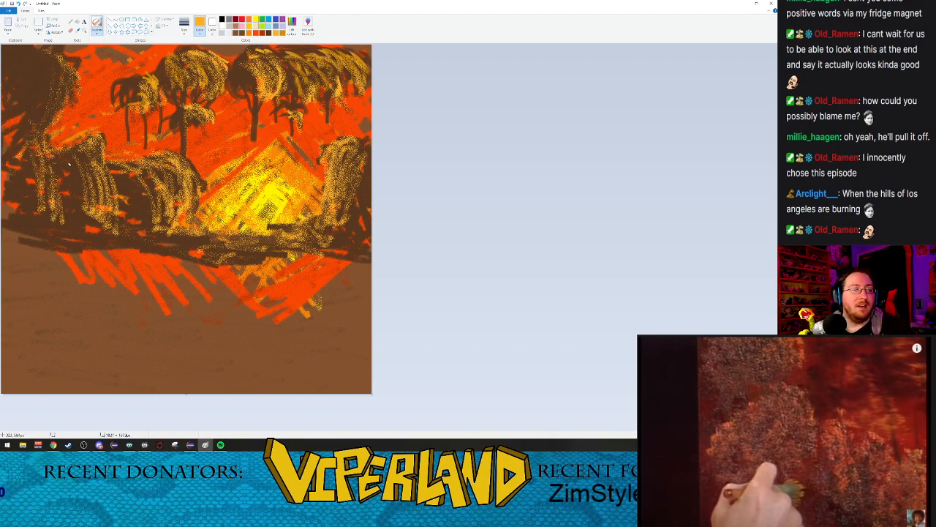
Step: Blend dark brown into the highlights of the left bushes with the Airbrush
{"action": "left_click", "coordinate": [242, 34]}
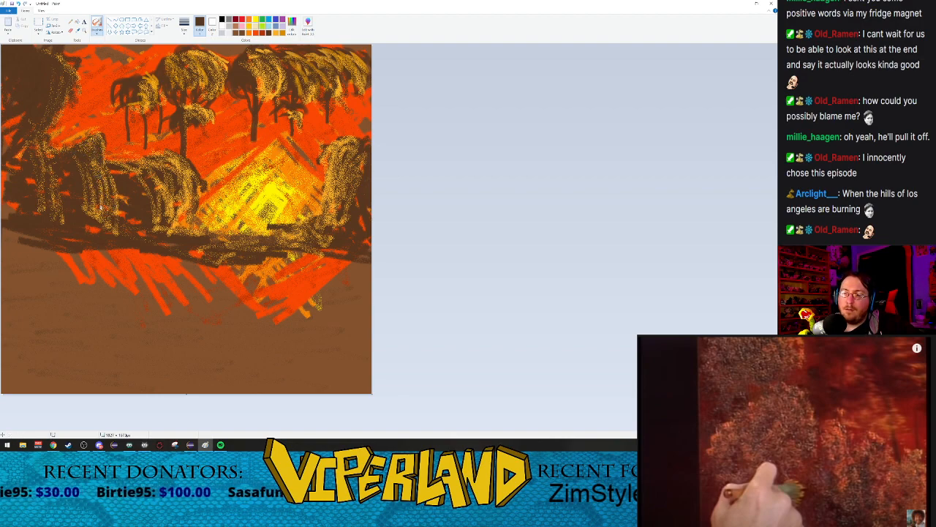
{"action": "left_click_drag", "start_coordinate": [119, 161], "coordinate": [173, 226]}
{"action": "mouse_move", "coordinate": [170, 186]}
{"action": "left_mouse_down"}
{"action": "mouse_move", "coordinate": [181, 212]}
{"action": "mouse_move", "coordinate": [192, 191]}
{"action": "mouse_move", "coordinate": [179, 228]}
{"action": "left_mouse_up"}
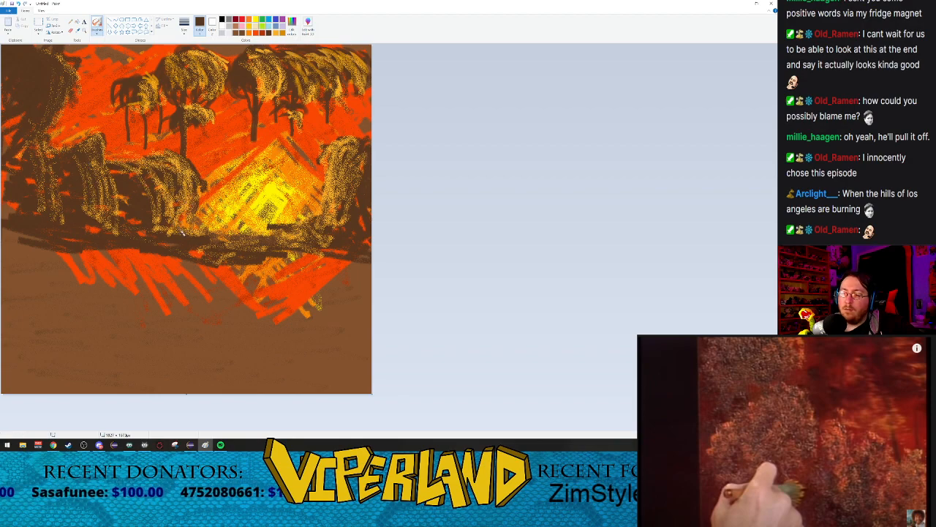
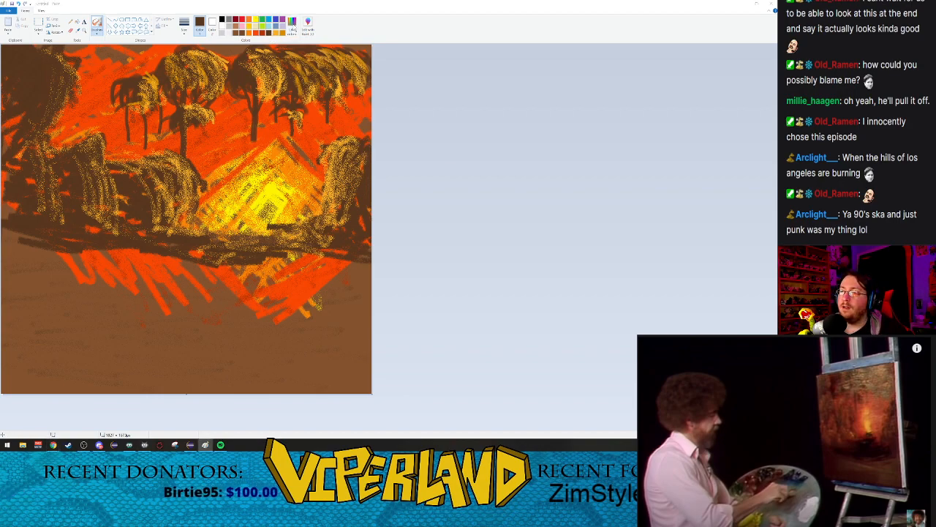
Step: Mix a slightly darker brown as the foreground painting color
{"action": "left_click", "coordinate": [292, 23]}
{"action": "left_click_drag", "start_coordinate": [451, 225], "coordinate": [453, 230]}
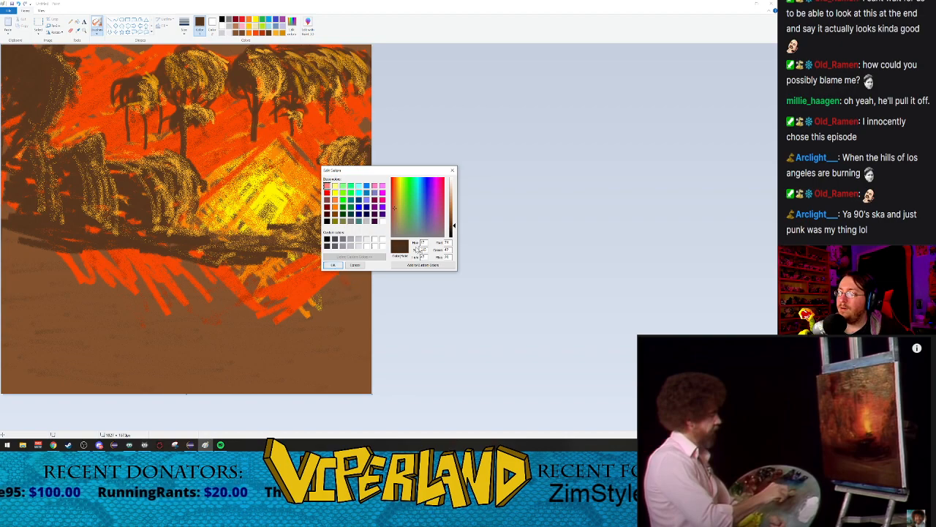
{"action": "left_click_drag", "start_coordinate": [451, 227], "coordinate": [454, 224]}
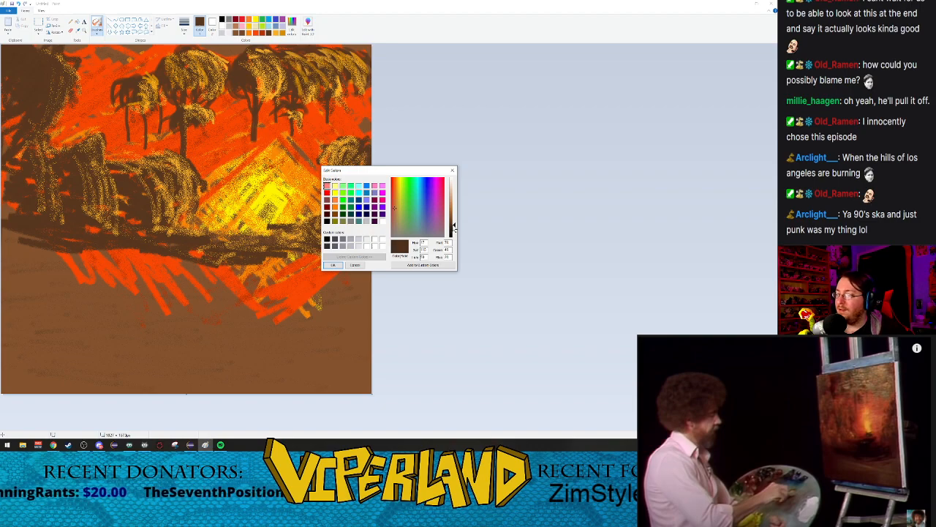
{"action": "left_click", "coordinate": [333, 265]}
Step: Paint a small pile of crossed dark brown logs in front of the yellow glow with a plain brush at the thickest size
{"action": "left_click", "coordinate": [97, 31]}
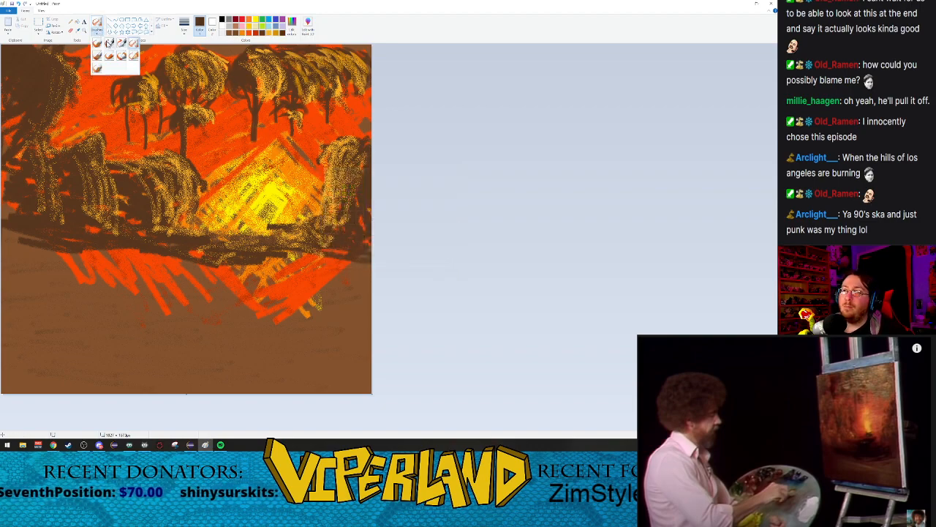
{"action": "left_click", "coordinate": [97, 49]}
{"action": "left_click", "coordinate": [185, 26]}
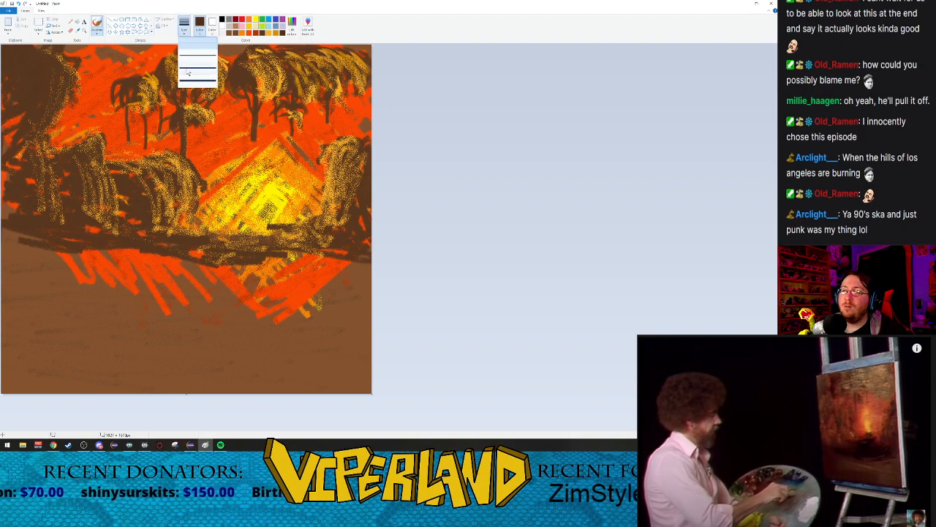
{"action": "left_click", "coordinate": [192, 83]}
{"action": "left_click_drag", "start_coordinate": [250, 207], "coordinate": [278, 217]}
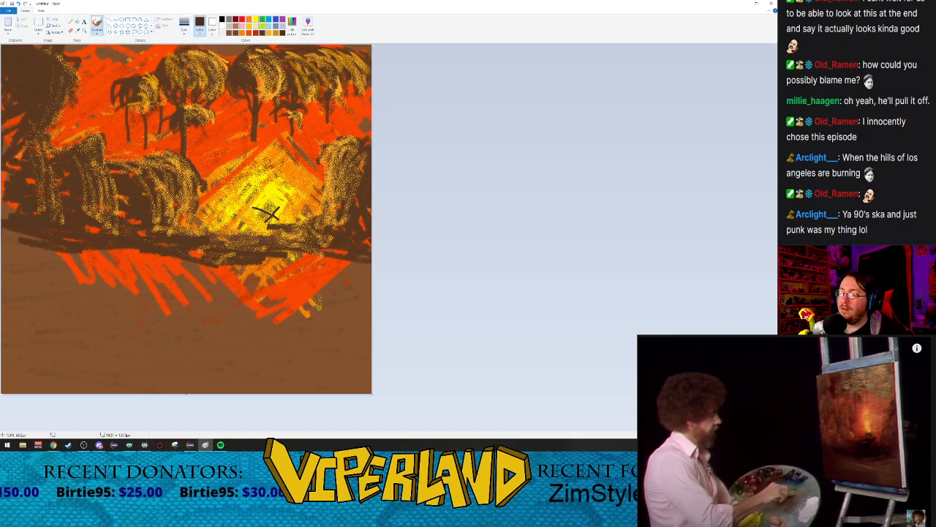
{"action": "left_click_drag", "start_coordinate": [267, 202], "coordinate": [271, 218]}
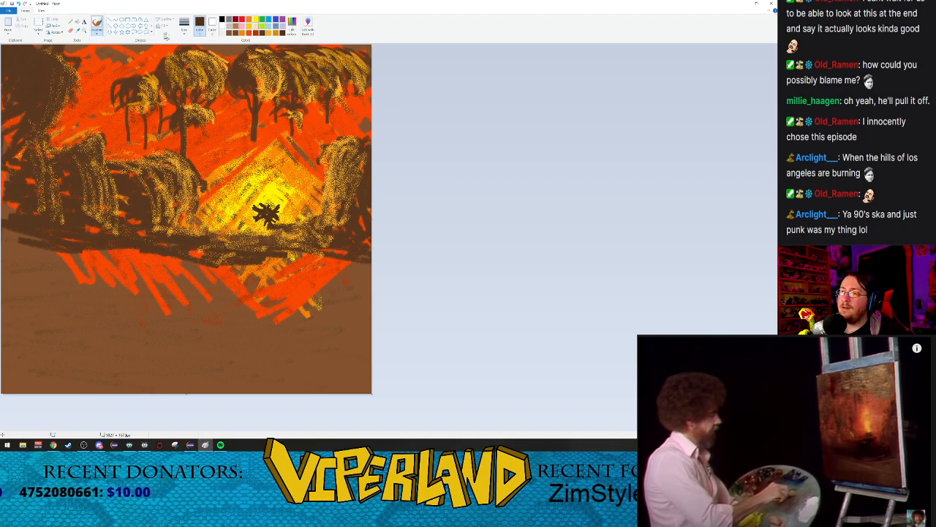
Step: Paint a solid dark brown mound directly beneath the campfire logs with the crayon brush at its thickest size
{"action": "left_click", "coordinate": [97, 33]}
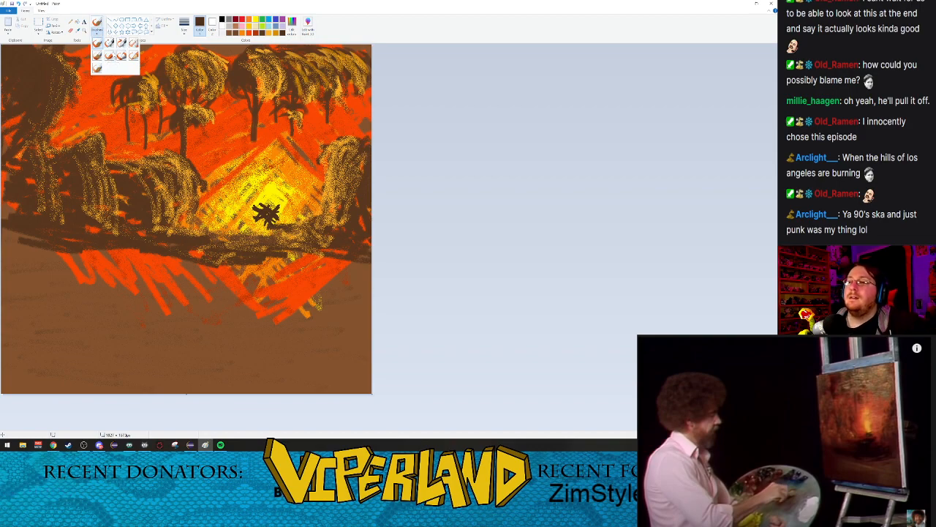
{"action": "left_click", "coordinate": [110, 56]}
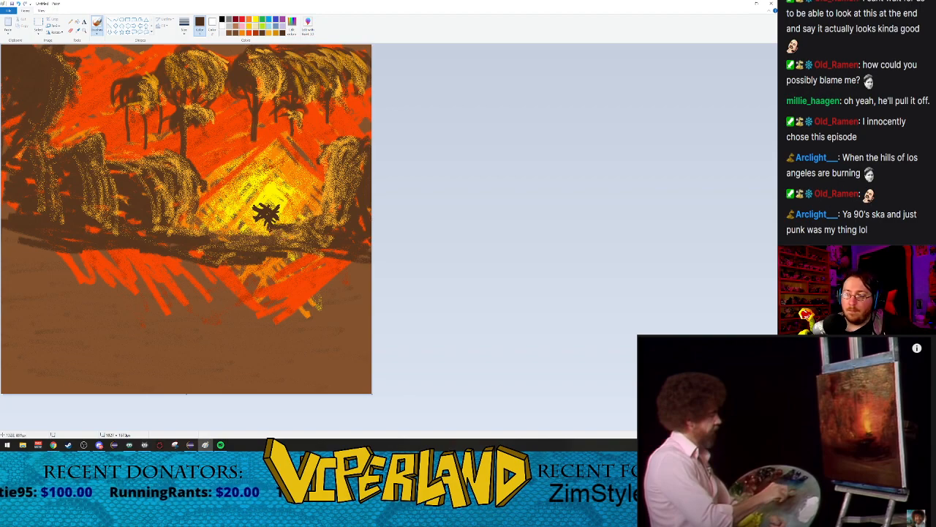
{"action": "left_click_drag", "start_coordinate": [272, 226], "coordinate": [228, 232]}
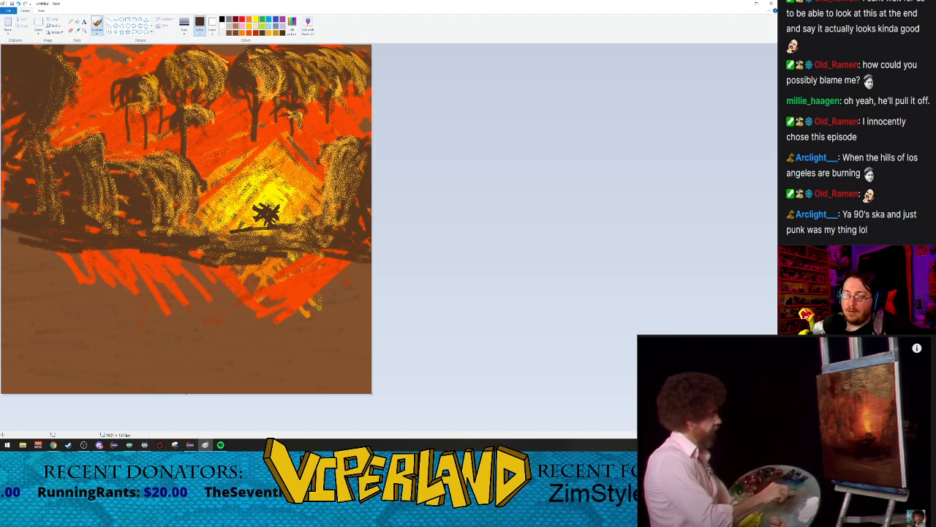
{"action": "left_click", "coordinate": [185, 29]}
{"action": "left_click", "coordinate": [196, 81]}
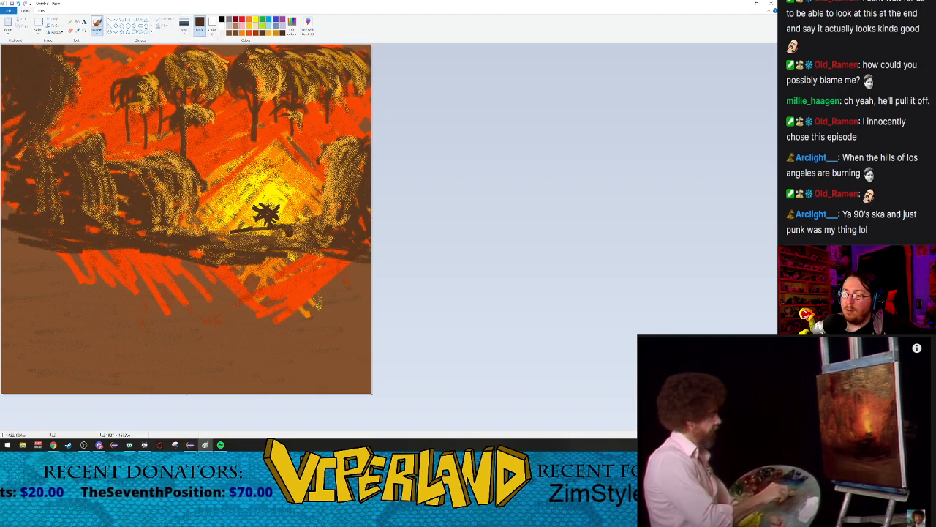
{"action": "mouse_move", "coordinate": [286, 231]}
{"action": "left_mouse_down"}
{"action": "mouse_move", "coordinate": [231, 237]}
{"action": "mouse_move", "coordinate": [297, 229]}
{"action": "mouse_move", "coordinate": [288, 242]}
{"action": "mouse_move", "coordinate": [225, 255]}
{"action": "mouse_move", "coordinate": [241, 256]}
{"action": "left_mouse_up"}
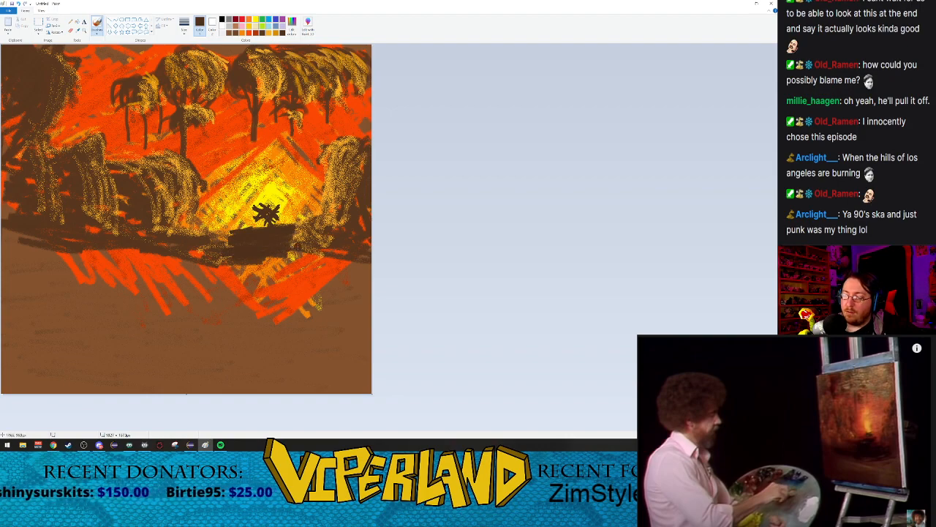
Step: Extend the dark brown ground below the mound with broad horizontal strokes, covering most of the orange strokes in the foreground
{"action": "mouse_move", "coordinate": [250, 252]}
{"action": "left_mouse_down"}
{"action": "mouse_move", "coordinate": [220, 262]}
{"action": "mouse_move", "coordinate": [297, 251]}
{"action": "mouse_move", "coordinate": [155, 275]}
{"action": "mouse_move", "coordinate": [304, 256]}
{"action": "mouse_move", "coordinate": [320, 267]}
{"action": "left_mouse_up"}
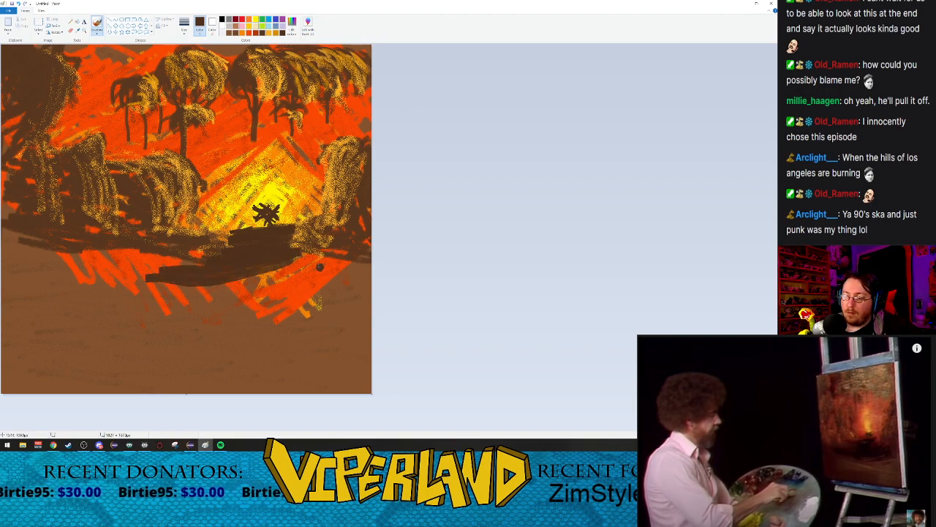
{"action": "mouse_move", "coordinate": [213, 281]}
{"action": "left_mouse_down"}
{"action": "mouse_move", "coordinate": [316, 267]}
{"action": "mouse_move", "coordinate": [195, 297]}
{"action": "mouse_move", "coordinate": [323, 261]}
{"action": "left_mouse_up"}
{"action": "mouse_move", "coordinate": [322, 261]}
{"action": "left_mouse_down"}
{"action": "mouse_move", "coordinate": [200, 301]}
{"action": "mouse_move", "coordinate": [145, 301]}
{"action": "left_mouse_up"}
{"action": "mouse_move", "coordinate": [230, 284]}
{"action": "left_mouse_down"}
{"action": "mouse_move", "coordinate": [193, 285]}
{"action": "mouse_move", "coordinate": [222, 292]}
{"action": "mouse_move", "coordinate": [133, 290]}
{"action": "mouse_move", "coordinate": [249, 302]}
{"action": "left_mouse_up"}
{"action": "left_click_drag", "start_coordinate": [146, 296], "coordinate": [70, 295]}
{"action": "mouse_move", "coordinate": [69, 295]}
{"action": "left_mouse_down"}
{"action": "mouse_move", "coordinate": [233, 299]}
{"action": "mouse_move", "coordinate": [73, 281]}
{"action": "mouse_move", "coordinate": [257, 290]}
{"action": "mouse_move", "coordinate": [252, 302]}
{"action": "mouse_move", "coordinate": [197, 301]}
{"action": "left_mouse_up"}
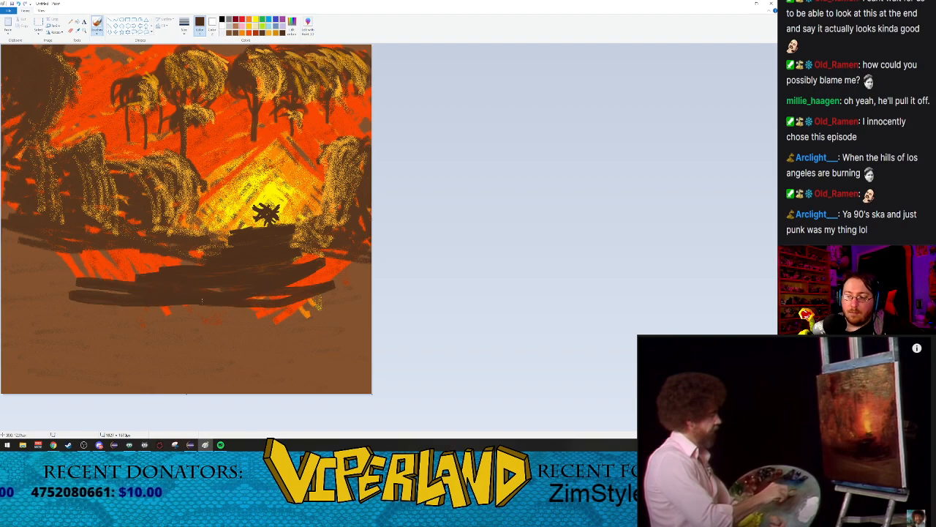
{"action": "mouse_move", "coordinate": [264, 288]}
{"action": "left_mouse_down"}
{"action": "mouse_move", "coordinate": [219, 297]}
{"action": "mouse_move", "coordinate": [357, 273]}
{"action": "mouse_move", "coordinate": [213, 271]}
{"action": "mouse_move", "coordinate": [167, 246]}
{"action": "mouse_move", "coordinate": [218, 295]}
{"action": "mouse_move", "coordinate": [366, 274]}
{"action": "mouse_move", "coordinate": [46, 282]}
{"action": "left_mouse_up"}
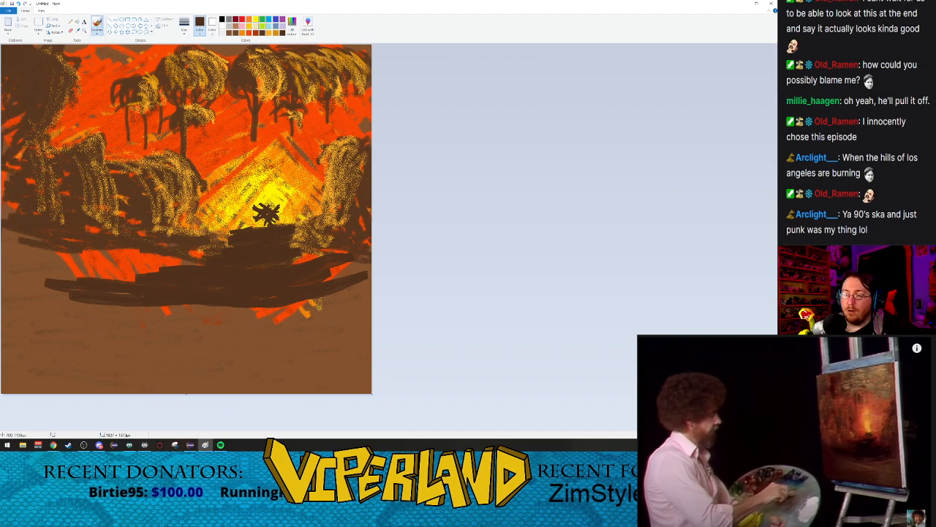
{"action": "mouse_move", "coordinate": [122, 286]}
{"action": "left_mouse_down"}
{"action": "mouse_move", "coordinate": [278, 305]}
{"action": "mouse_move", "coordinate": [315, 297]}
{"action": "left_mouse_up"}
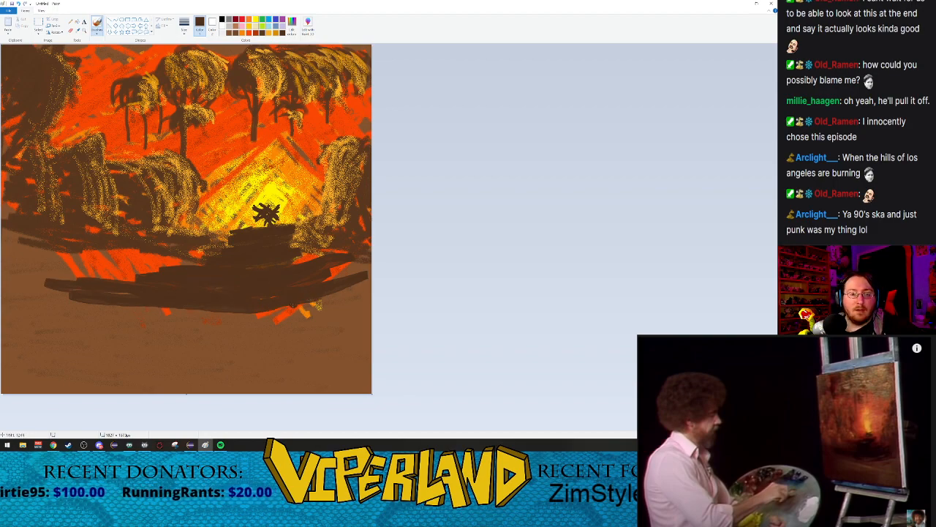
{"action": "left_click_drag", "start_coordinate": [232, 311], "coordinate": [68, 311]}
{"action": "mouse_move", "coordinate": [241, 313]}
{"action": "left_mouse_down"}
{"action": "mouse_move", "coordinate": [342, 296]}
{"action": "mouse_move", "coordinate": [247, 327]}
{"action": "left_mouse_up"}
{"action": "left_click_drag", "start_coordinate": [305, 315], "coordinate": [226, 317]}
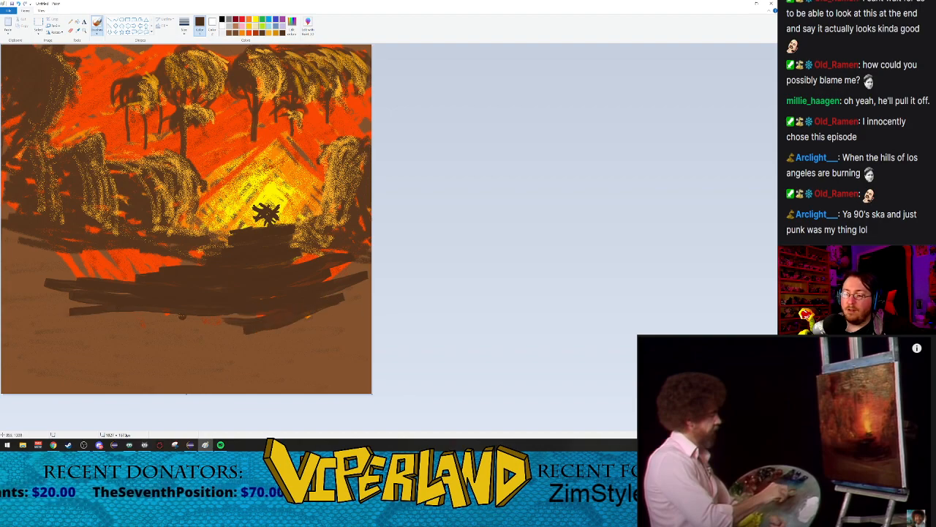
{"action": "left_click_drag", "start_coordinate": [306, 315], "coordinate": [217, 319]}
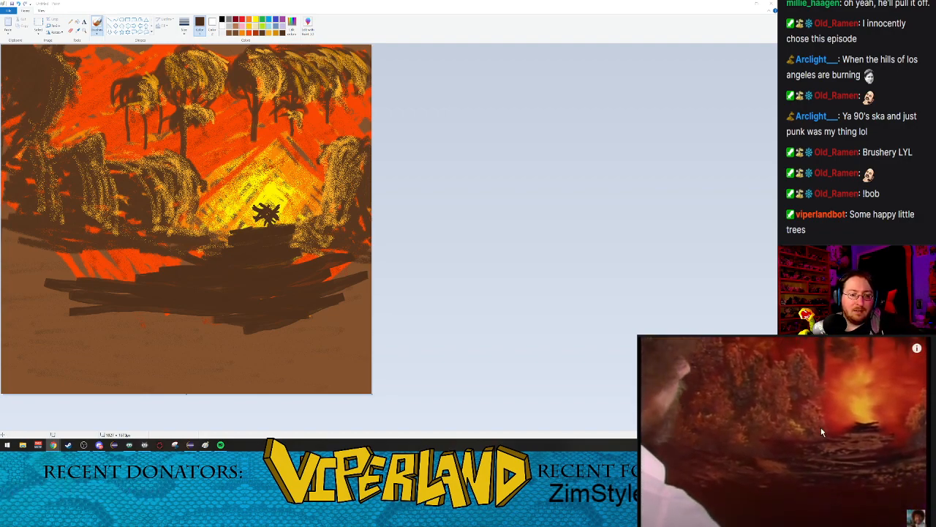
{"action": "left_click", "coordinate": [294, 27]}
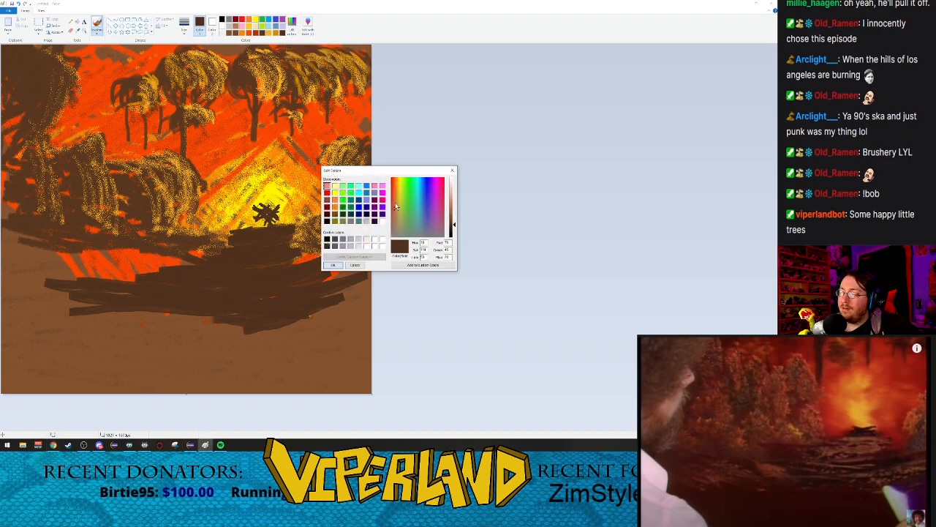
{"action": "left_click", "coordinate": [398, 208]}
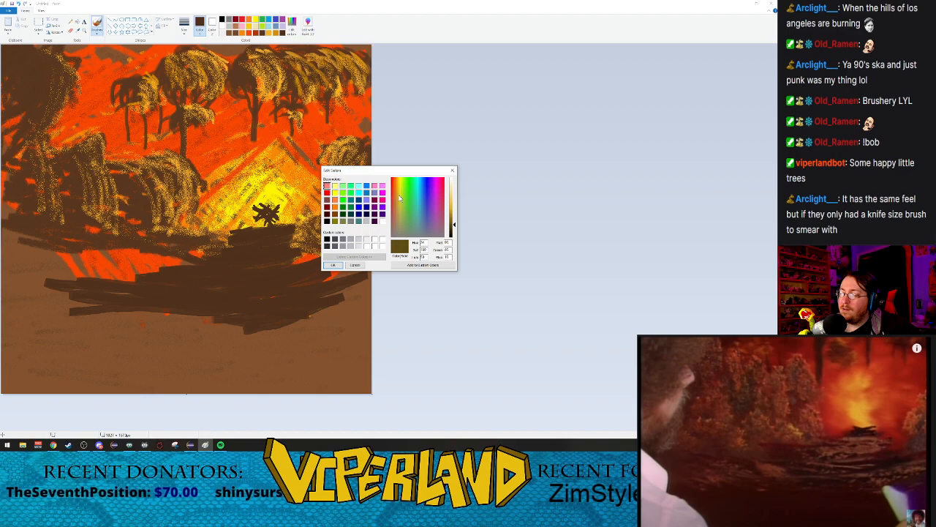
{"action": "left_click", "coordinate": [401, 194]}
{"action": "left_click", "coordinate": [399, 197]}
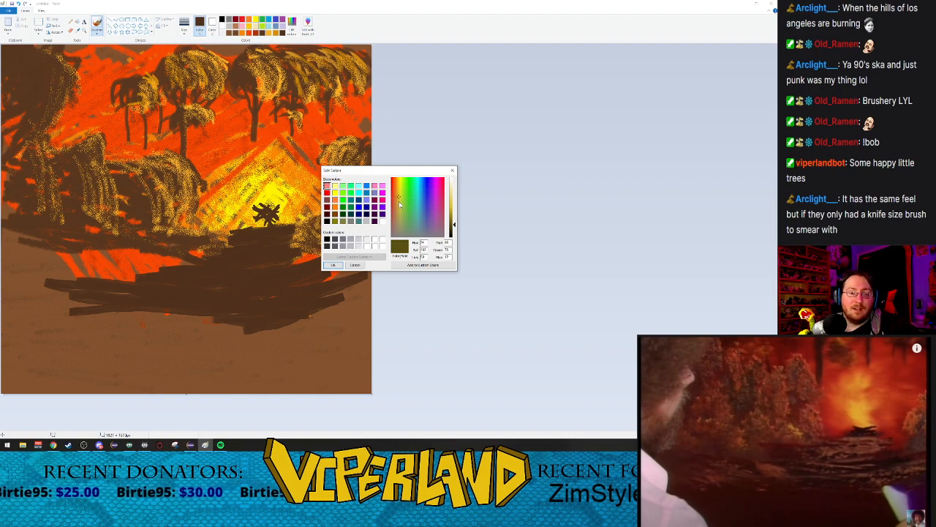
{"action": "left_click_drag", "start_coordinate": [398, 204], "coordinate": [395, 210]}
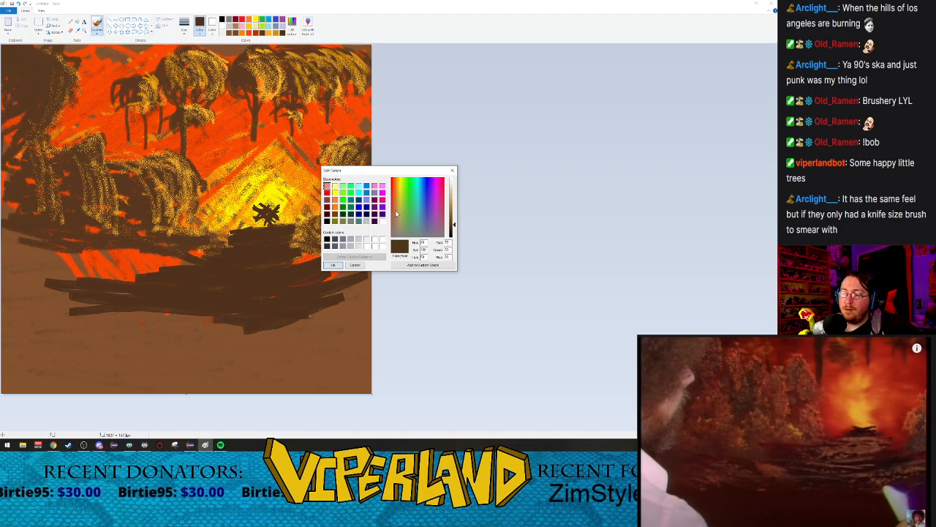
{"action": "left_click", "coordinate": [354, 265]}
Step: Mix a medium olive-gold as the foreground painting color
{"action": "left_click", "coordinate": [300, 28]}
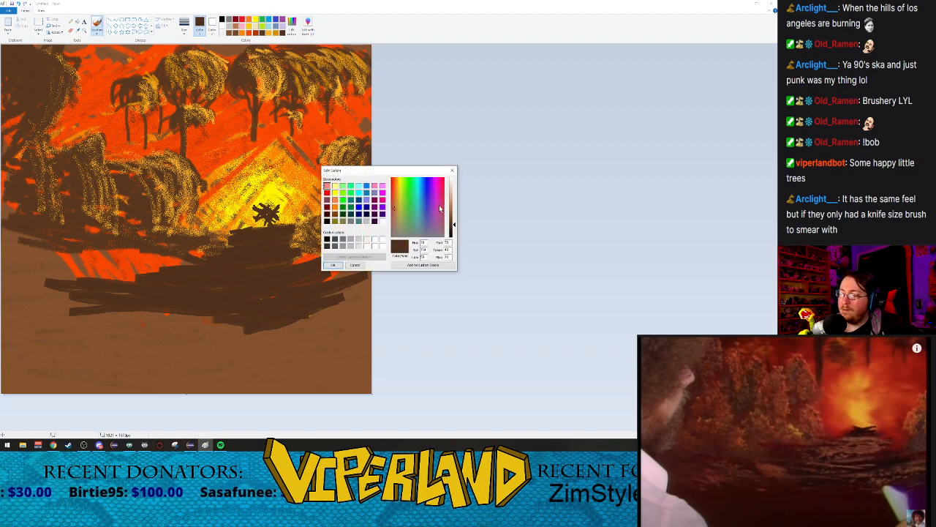
{"action": "left_click_drag", "start_coordinate": [395, 210], "coordinate": [399, 199]}
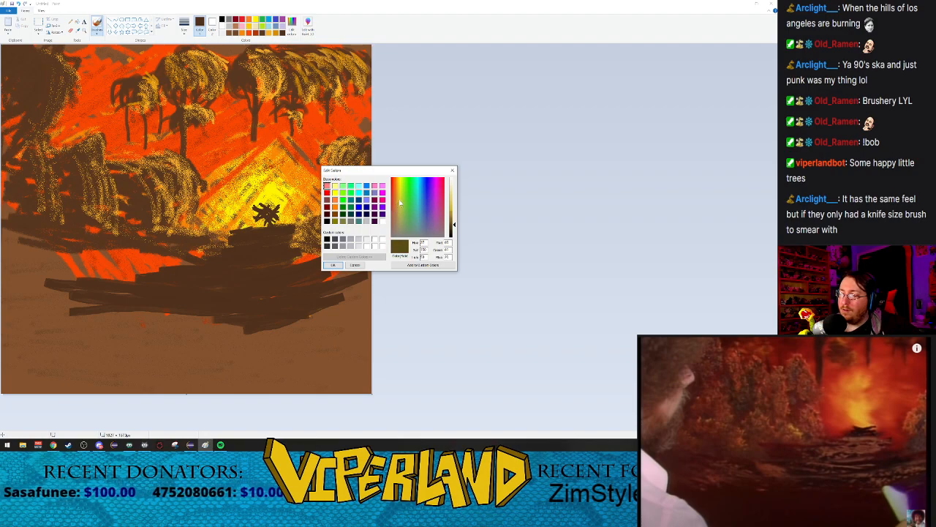
{"action": "left_click_drag", "start_coordinate": [455, 225], "coordinate": [455, 220]}
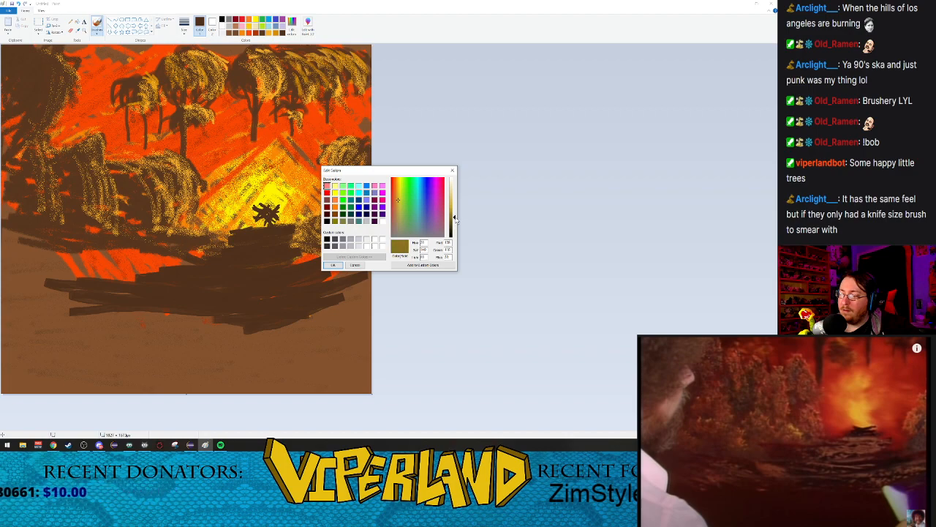
{"action": "left_click", "coordinate": [338, 265]}
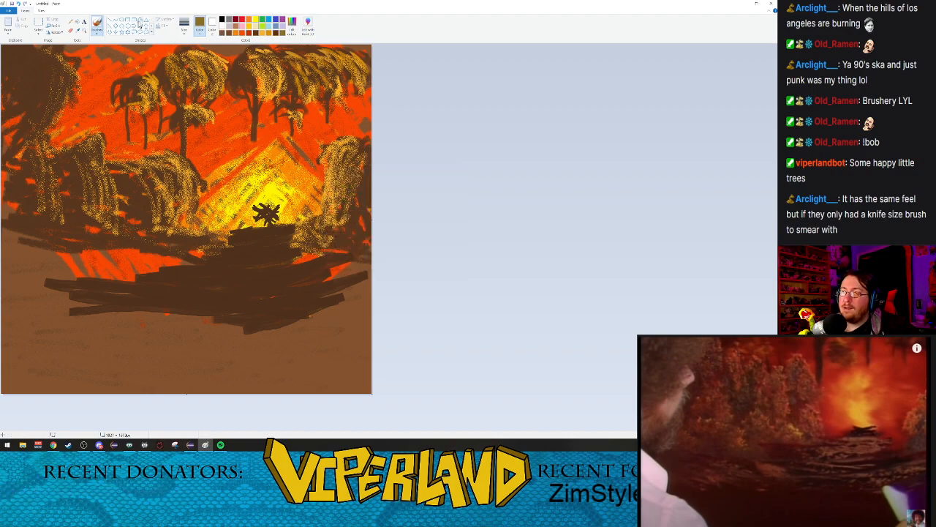
Step: Spray olive-gold highlights across the dark brown ground below the campfire with the airbrush at its thickest size
{"action": "left_click", "coordinate": [95, 33]}
{"action": "left_click", "coordinate": [134, 43]}
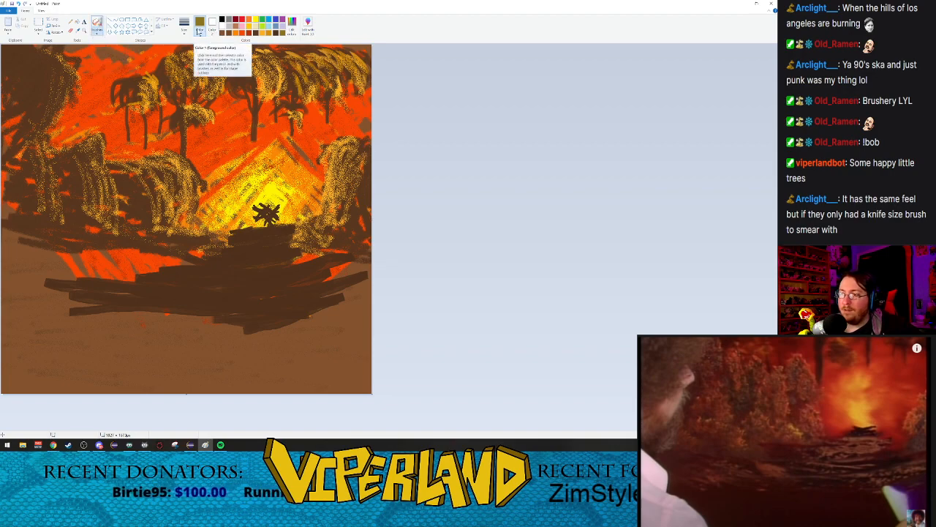
{"action": "left_click", "coordinate": [185, 28]}
{"action": "left_click", "coordinate": [197, 82]}
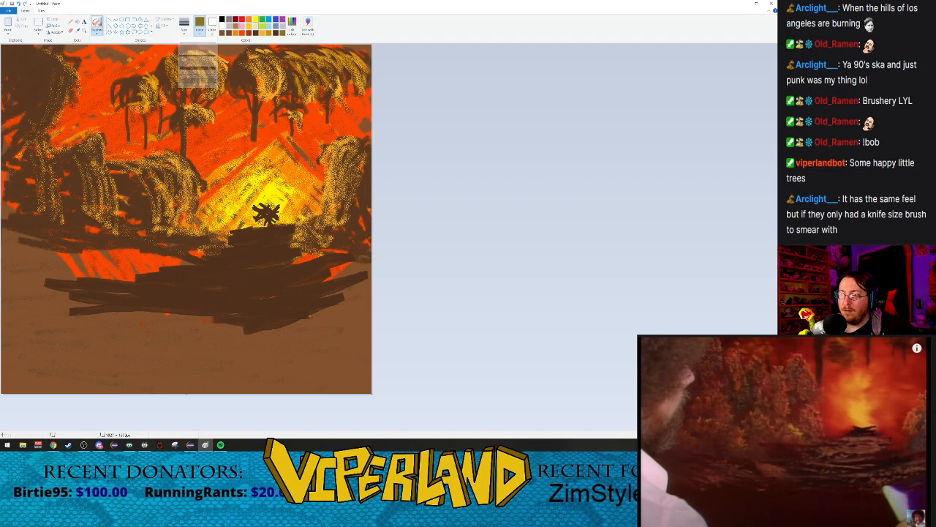
{"action": "mouse_move", "coordinate": [237, 242]}
{"action": "left_mouse_down"}
{"action": "mouse_move", "coordinate": [264, 237]}
{"action": "mouse_move", "coordinate": [254, 246]}
{"action": "mouse_move", "coordinate": [271, 249]}
{"action": "mouse_move", "coordinate": [247, 255]}
{"action": "mouse_move", "coordinate": [287, 243]}
{"action": "mouse_move", "coordinate": [204, 259]}
{"action": "mouse_move", "coordinate": [274, 250]}
{"action": "mouse_move", "coordinate": [218, 272]}
{"action": "mouse_move", "coordinate": [256, 268]}
{"action": "left_mouse_up"}
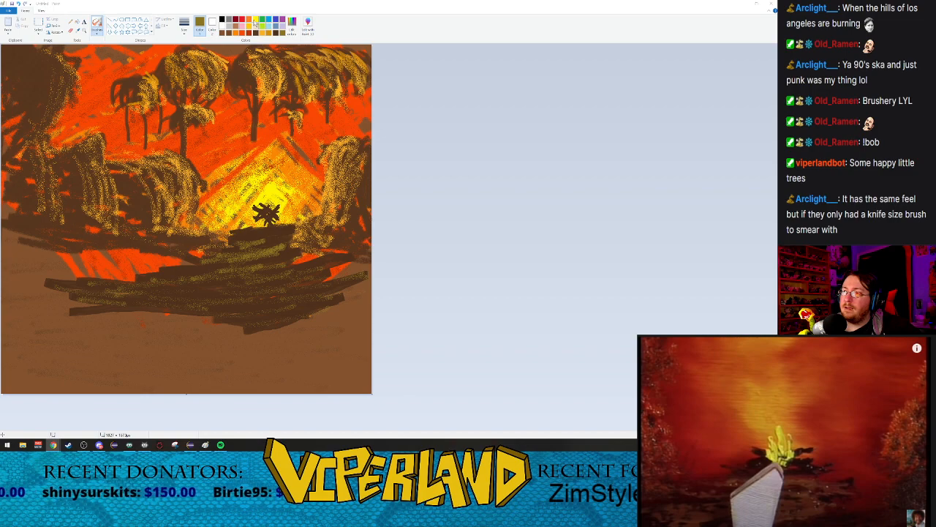
Step: Mix a pale yellow as the foreground painting color
{"action": "left_click", "coordinate": [294, 27]}
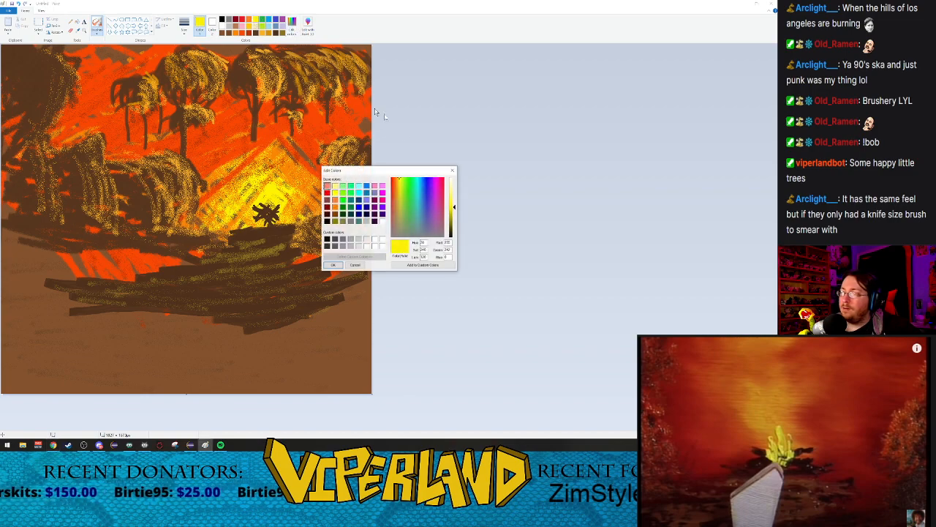
{"action": "left_click_drag", "start_coordinate": [400, 181], "coordinate": [401, 183]}
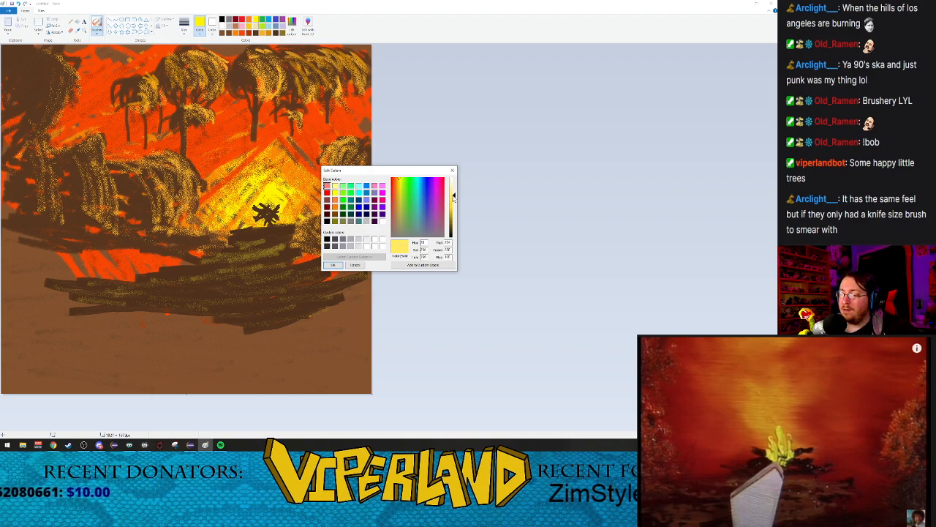
{"action": "left_click", "coordinate": [399, 183]}
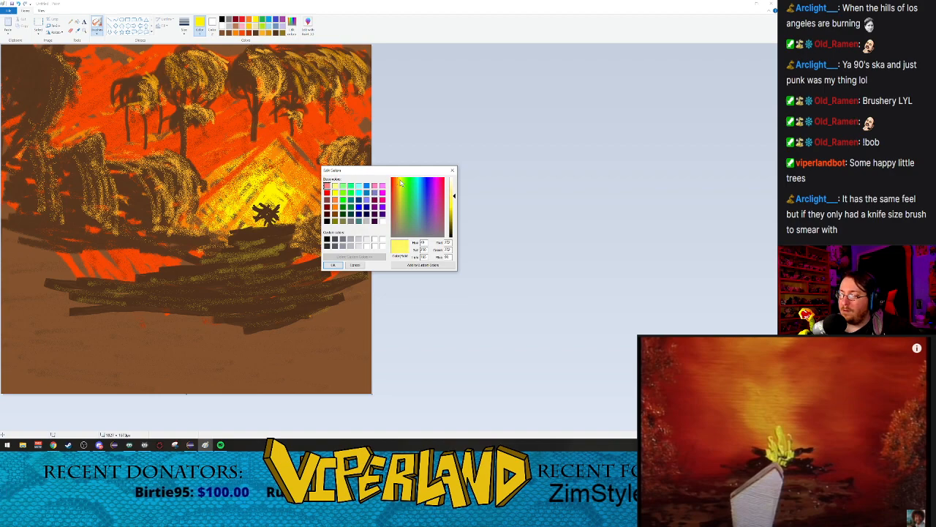
{"action": "left_click", "coordinate": [333, 265]}
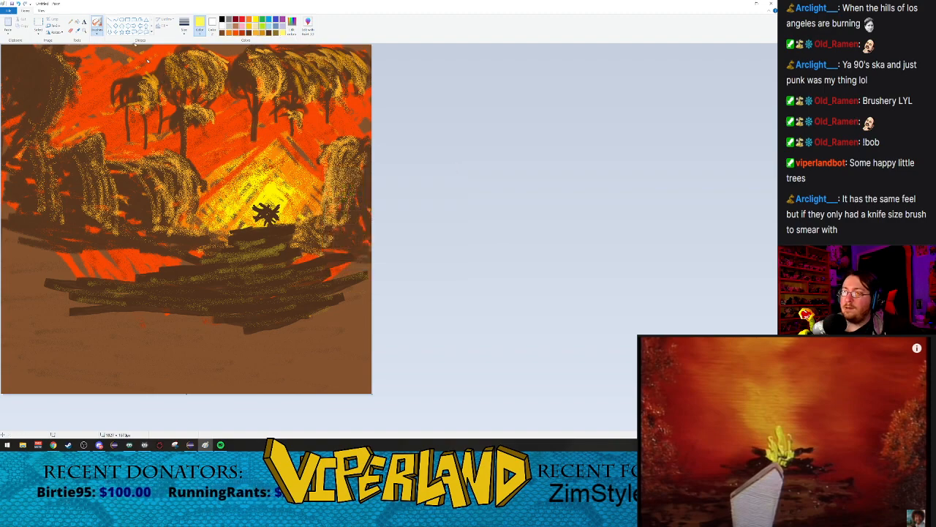
Step: Paint a small pale yellow flame rising from the campfire logs with a fine brush
{"action": "left_click", "coordinate": [99, 34]}
{"action": "left_click", "coordinate": [99, 45]}
{"action": "left_click", "coordinate": [184, 26]}
{"action": "left_click", "coordinate": [197, 63]}
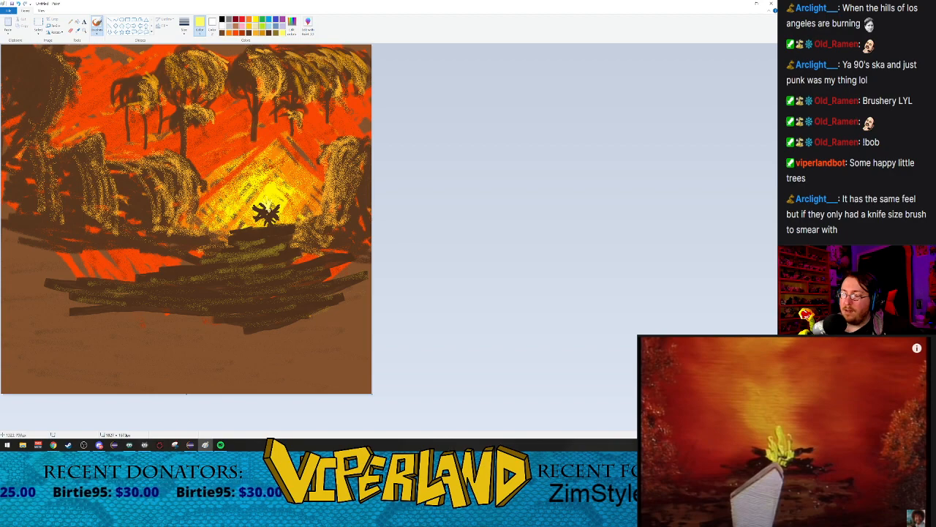
{"action": "left_click", "coordinate": [84, 31]}
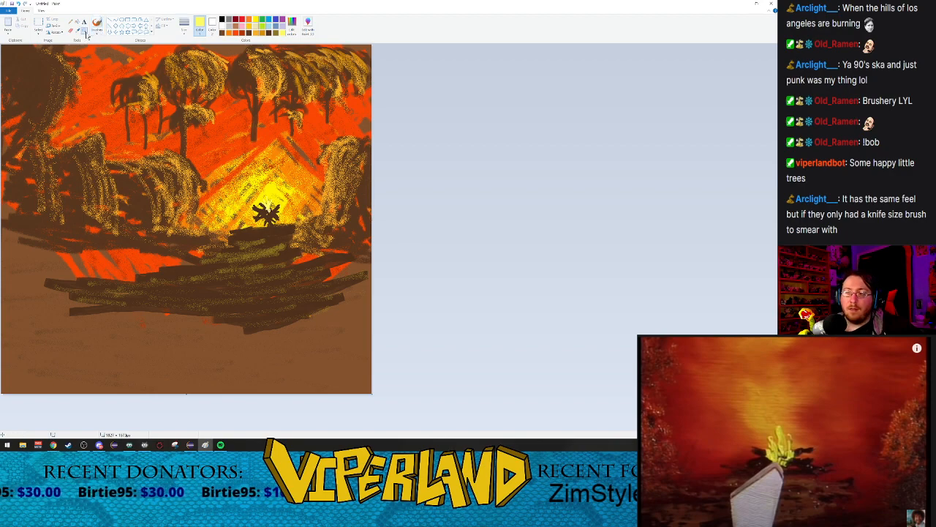
{"action": "left_click", "coordinate": [183, 186]}
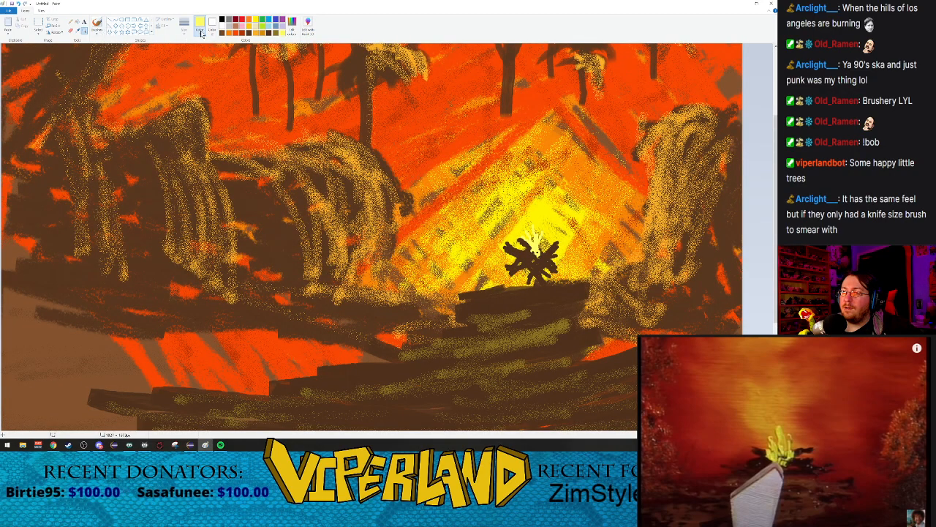
Step: Adjust the foreground yellow and extend the small flame above the campfire logs with it
{"action": "left_click", "coordinate": [292, 25]}
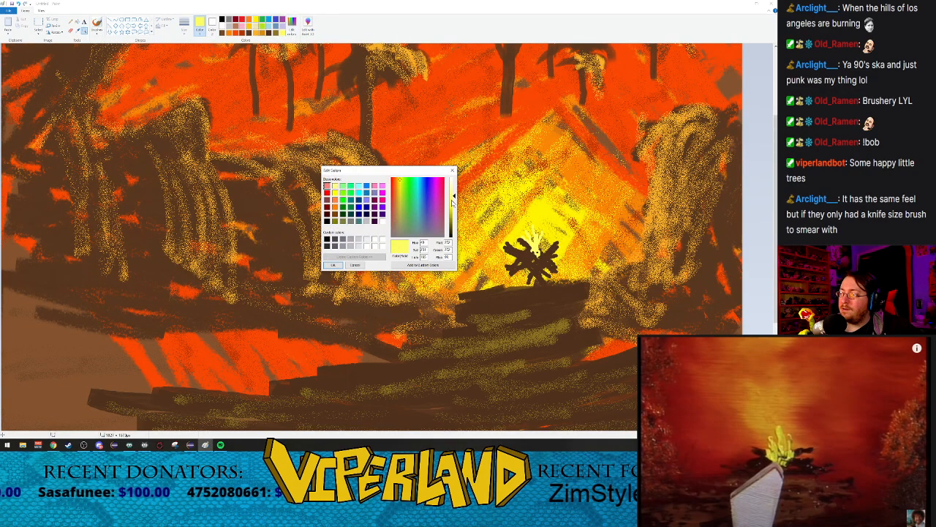
{"action": "left_click", "coordinate": [333, 266]}
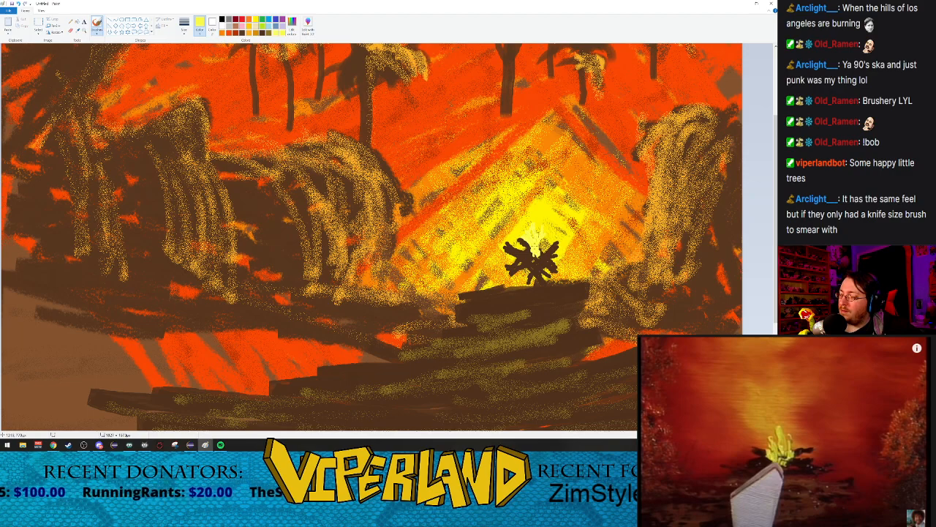
{"action": "left_click", "coordinate": [85, 31]}
{"action": "right_click", "coordinate": [163, 159]}
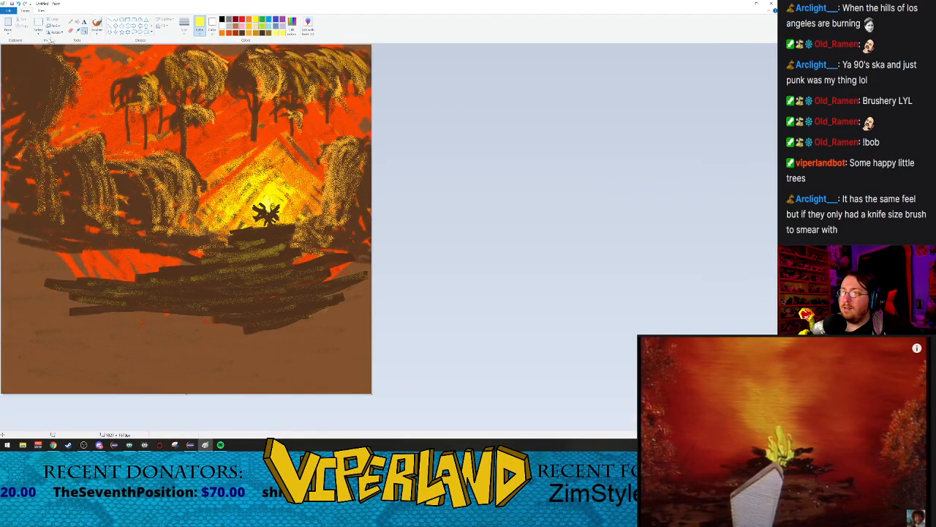
Step: Mix a dark gold, darkened from the orange-gold swatch, as the foreground painting color
{"action": "left_click", "coordinate": [96, 24]}
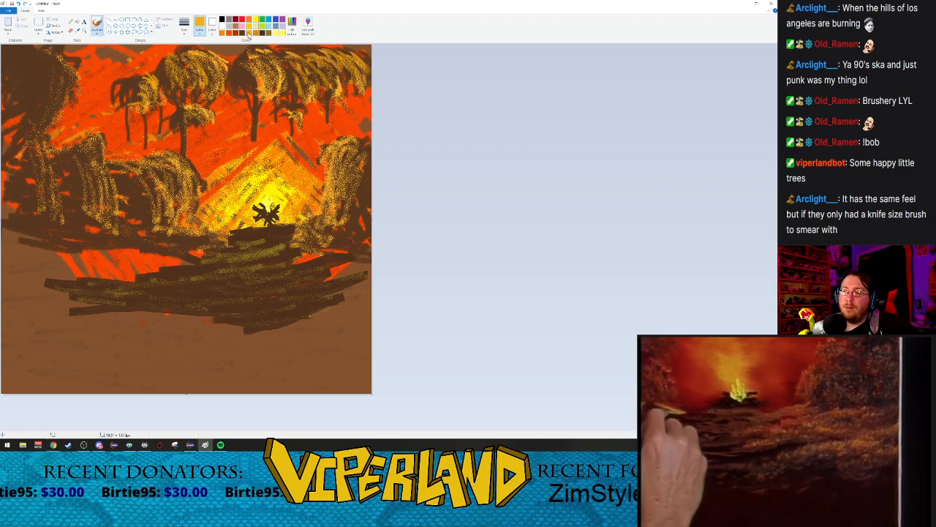
{"action": "left_click", "coordinate": [293, 25]}
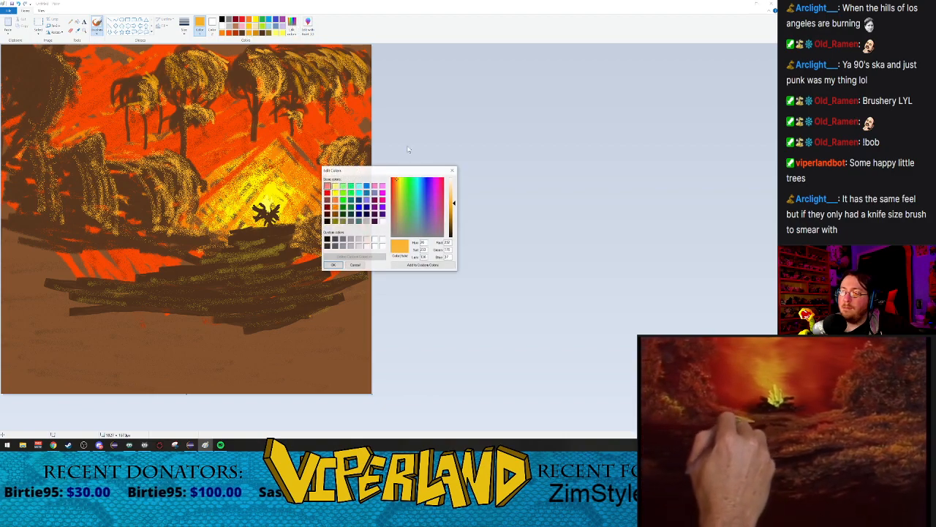
{"action": "left_click_drag", "start_coordinate": [455, 211], "coordinate": [454, 215]}
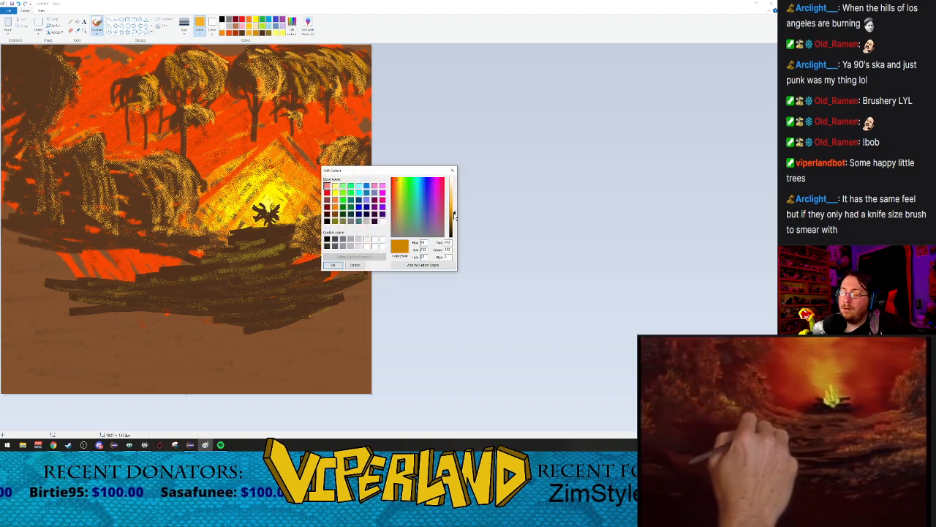
{"action": "left_click", "coordinate": [333, 265]}
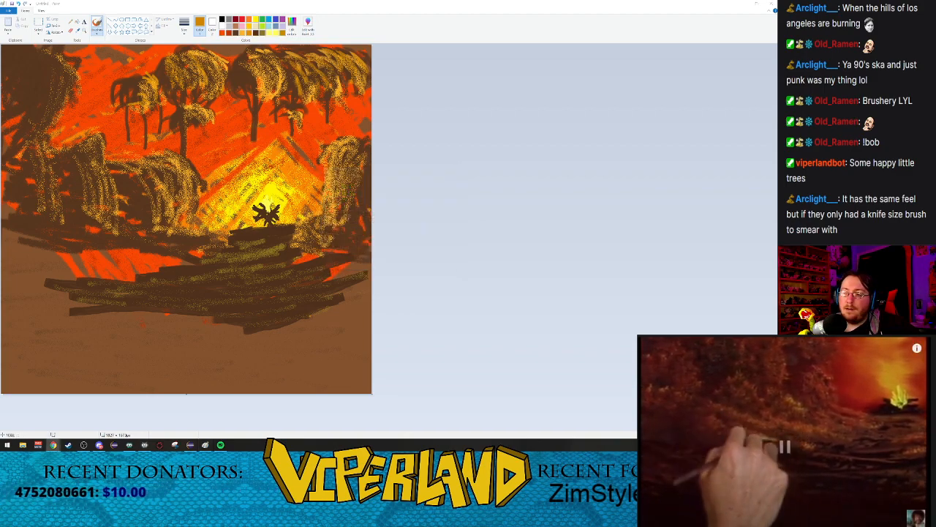
Step: Paint dense dark gold grass tufts on both sides of the mound below the campfire with the marker brush
{"action": "left_click", "coordinate": [96, 33]}
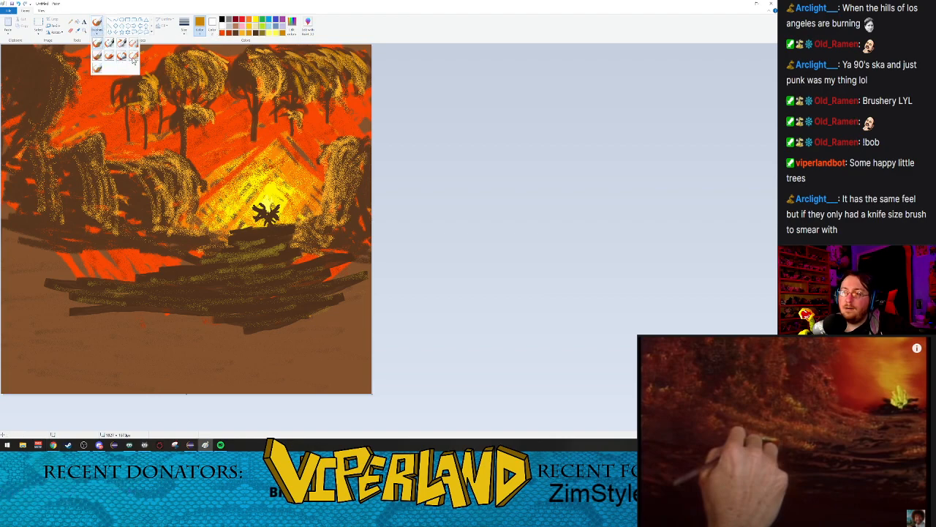
{"action": "left_click", "coordinate": [121, 57]}
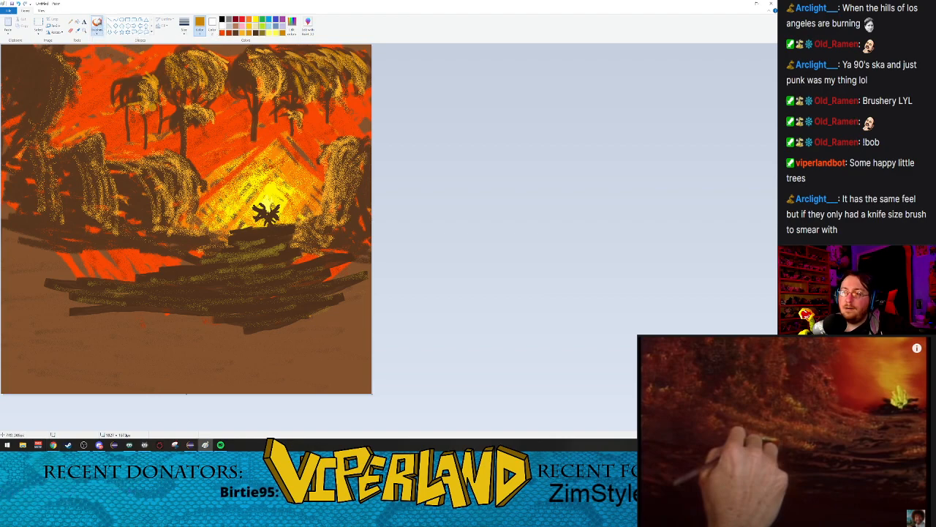
{"action": "left_click", "coordinate": [185, 34]}
{"action": "left_click", "coordinate": [198, 63]}
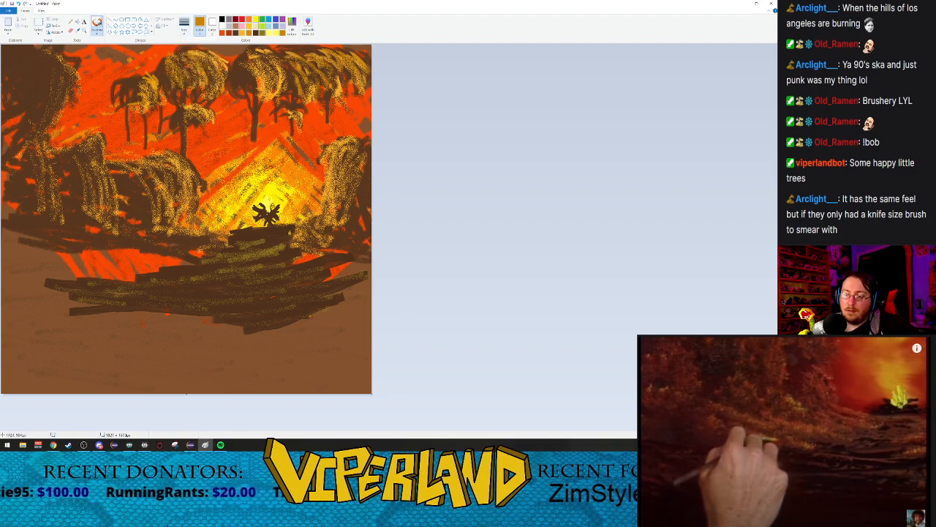
{"action": "mouse_move", "coordinate": [228, 237]}
{"action": "left_mouse_down"}
{"action": "mouse_move", "coordinate": [234, 247]}
{"action": "mouse_move", "coordinate": [239, 234]}
{"action": "mouse_move", "coordinate": [305, 231]}
{"action": "mouse_move", "coordinate": [298, 243]}
{"action": "mouse_move", "coordinate": [306, 234]}
{"action": "mouse_move", "coordinate": [286, 238]}
{"action": "mouse_move", "coordinate": [291, 231]}
{"action": "mouse_move", "coordinate": [311, 245]}
{"action": "left_mouse_up"}
{"action": "mouse_move", "coordinate": [209, 255]}
{"action": "left_mouse_down"}
{"action": "mouse_move", "coordinate": [218, 243]}
{"action": "mouse_move", "coordinate": [232, 250]}
{"action": "mouse_move", "coordinate": [191, 265]}
{"action": "mouse_move", "coordinate": [196, 258]}
{"action": "mouse_move", "coordinate": [202, 268]}
{"action": "mouse_move", "coordinate": [216, 251]}
{"action": "mouse_move", "coordinate": [211, 257]}
{"action": "mouse_move", "coordinate": [196, 244]}
{"action": "left_mouse_up"}
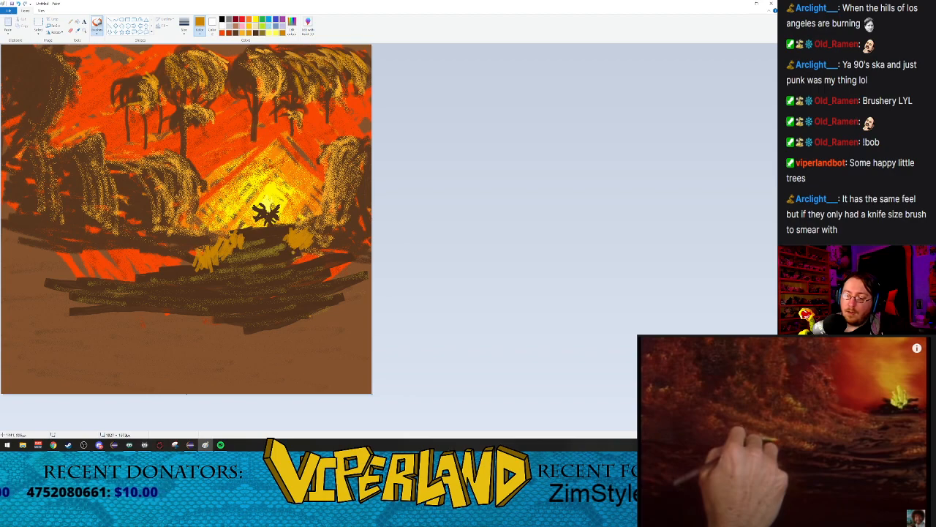
{"action": "mouse_move", "coordinate": [266, 261]}
{"action": "left_mouse_down"}
{"action": "mouse_move", "coordinate": [287, 243]}
{"action": "mouse_move", "coordinate": [279, 256]}
{"action": "mouse_move", "coordinate": [285, 244]}
{"action": "mouse_move", "coordinate": [332, 240]}
{"action": "mouse_move", "coordinate": [333, 229]}
{"action": "left_mouse_up"}
{"action": "mouse_move", "coordinate": [329, 252]}
{"action": "left_mouse_down"}
{"action": "mouse_move", "coordinate": [327, 232]}
{"action": "mouse_move", "coordinate": [348, 244]}
{"action": "mouse_move", "coordinate": [337, 241]}
{"action": "left_mouse_up"}
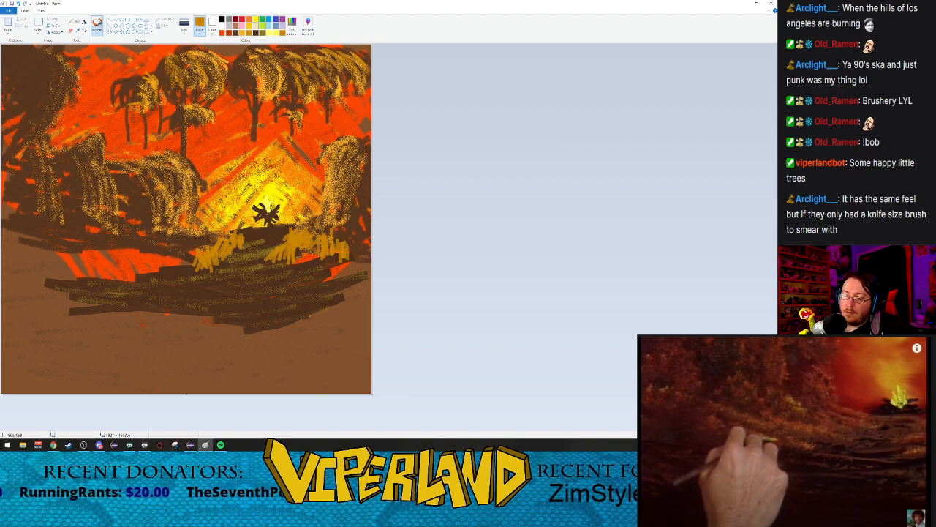
Step: Add fine dark gold grass blades below the tufts on both sides of the mound with a thinner brush size
{"action": "left_click", "coordinate": [184, 28]}
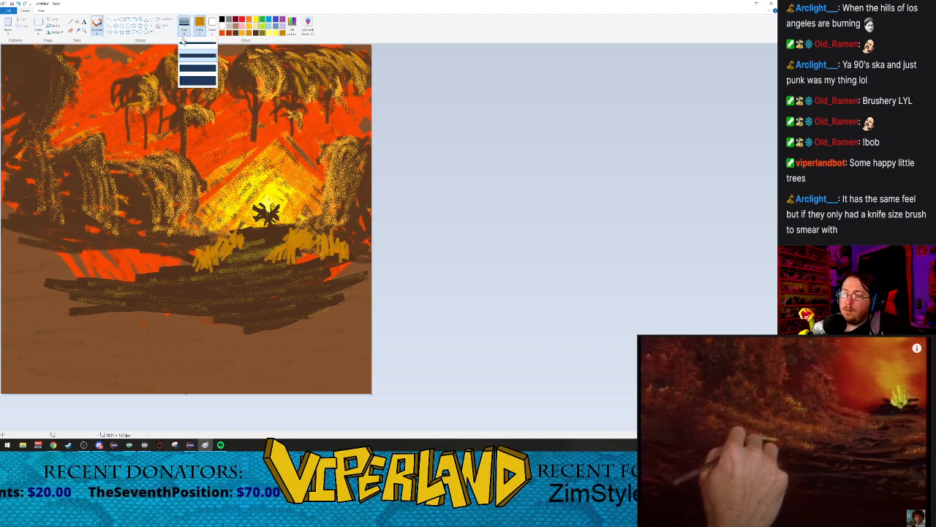
{"action": "left_click", "coordinate": [188, 48]}
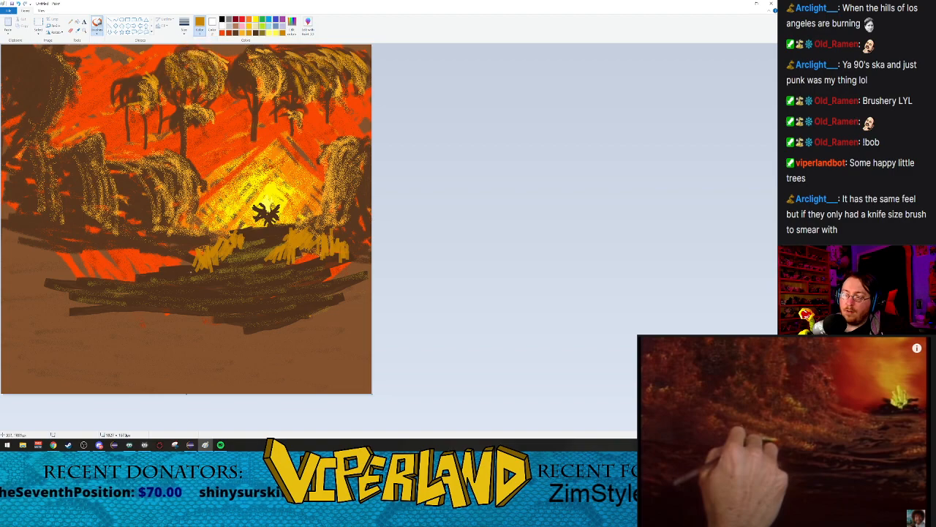
{"action": "mouse_move", "coordinate": [182, 276]}
{"action": "left_mouse_down"}
{"action": "mouse_move", "coordinate": [186, 264]}
{"action": "mouse_move", "coordinate": [170, 263]}
{"action": "left_mouse_up"}
{"action": "left_click_drag", "start_coordinate": [166, 278], "coordinate": [166, 261]}
{"action": "left_click_drag", "start_coordinate": [312, 283], "coordinate": [319, 265]}
{"action": "left_click_drag", "start_coordinate": [312, 278], "coordinate": [326, 265]}
{"action": "mouse_move", "coordinate": [313, 280]}
{"action": "left_mouse_down"}
{"action": "mouse_move", "coordinate": [317, 265]}
{"action": "mouse_move", "coordinate": [306, 275]}
{"action": "left_mouse_up"}
{"action": "left_click_drag", "start_coordinate": [296, 280], "coordinate": [303, 266]}
{"action": "left_click_drag", "start_coordinate": [299, 278], "coordinate": [305, 264]}
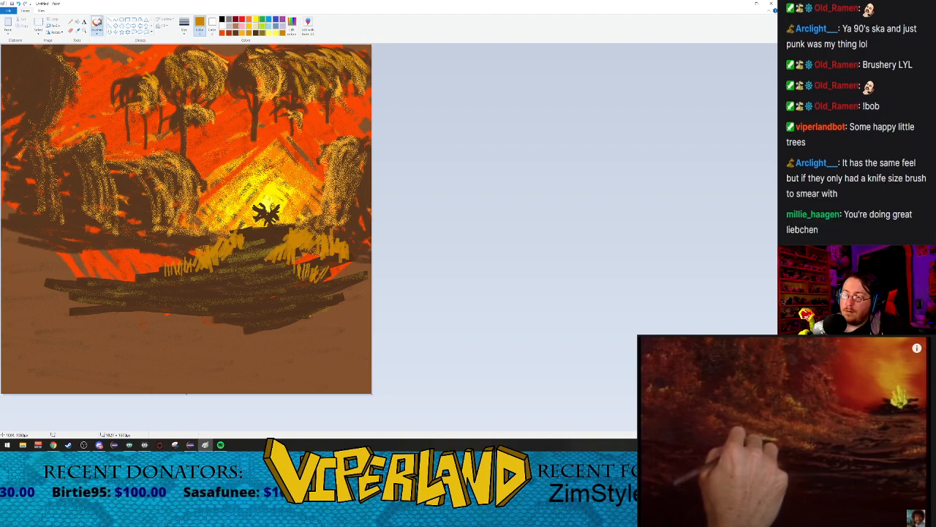
Step: Airbrush dark brown over the bases of the gold grass tufts on both sides of the mound
{"action": "left_click", "coordinate": [97, 31]}
{"action": "left_click", "coordinate": [121, 43]}
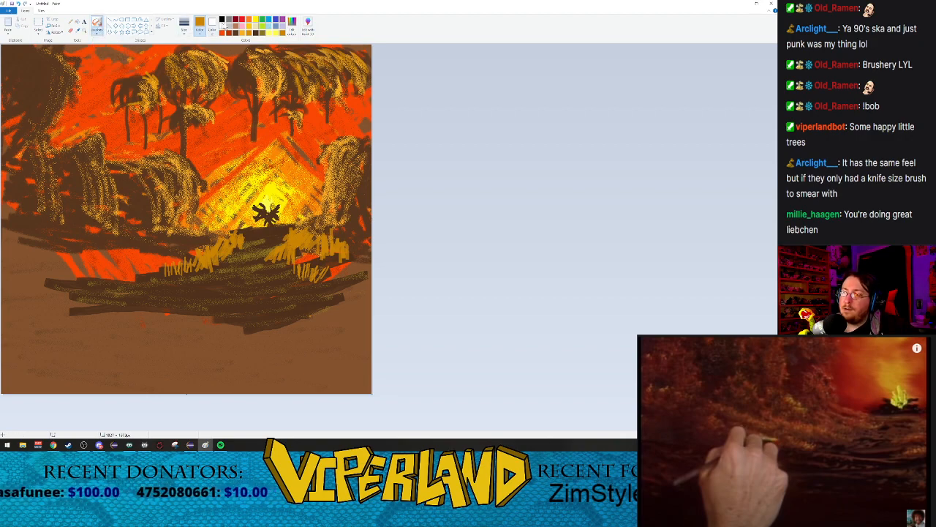
{"action": "left_click", "coordinate": [260, 33]}
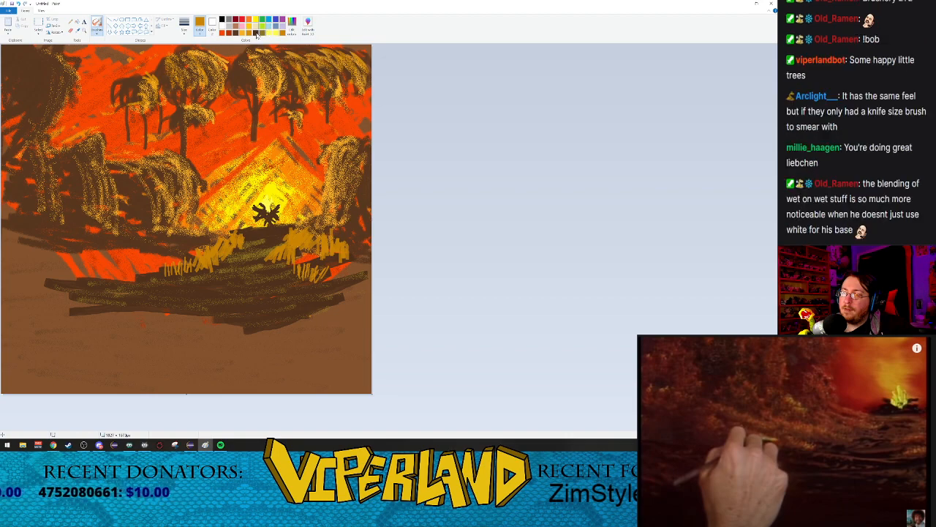
{"action": "mouse_move", "coordinate": [194, 257]}
{"action": "left_mouse_down"}
{"action": "mouse_move", "coordinate": [242, 224]}
{"action": "mouse_move", "coordinate": [209, 266]}
{"action": "mouse_move", "coordinate": [240, 232]}
{"action": "mouse_move", "coordinate": [209, 261]}
{"action": "mouse_move", "coordinate": [240, 245]}
{"action": "mouse_move", "coordinate": [204, 266]}
{"action": "mouse_move", "coordinate": [241, 234]}
{"action": "mouse_move", "coordinate": [155, 274]}
{"action": "mouse_move", "coordinate": [196, 264]}
{"action": "mouse_move", "coordinate": [175, 270]}
{"action": "mouse_move", "coordinate": [196, 255]}
{"action": "mouse_move", "coordinate": [156, 270]}
{"action": "mouse_move", "coordinate": [212, 247]}
{"action": "mouse_move", "coordinate": [310, 245]}
{"action": "mouse_move", "coordinate": [274, 226]}
{"action": "mouse_move", "coordinate": [322, 234]}
{"action": "mouse_move", "coordinate": [288, 241]}
{"action": "mouse_move", "coordinate": [337, 241]}
{"action": "left_mouse_up"}
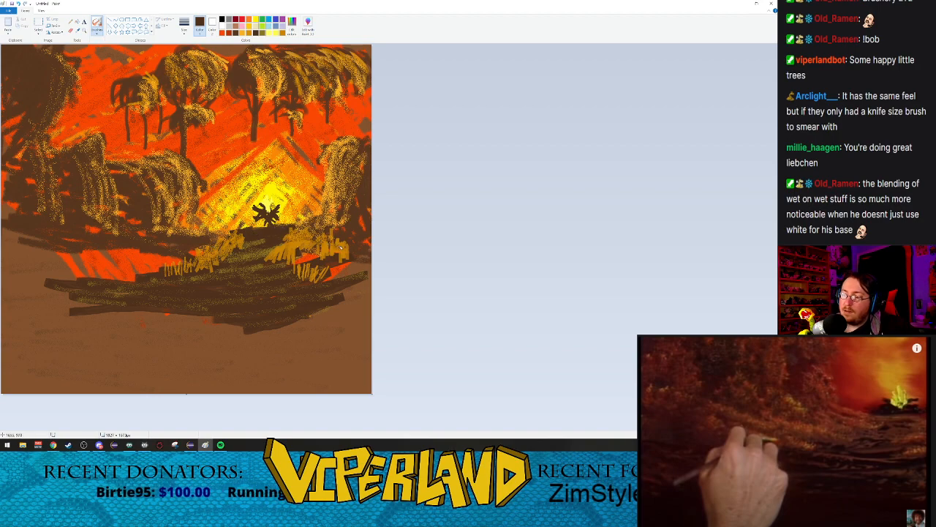
{"action": "mouse_move", "coordinate": [281, 255]}
{"action": "left_mouse_down"}
{"action": "mouse_move", "coordinate": [299, 229]}
{"action": "mouse_move", "coordinate": [345, 255]}
{"action": "mouse_move", "coordinate": [328, 243]}
{"action": "mouse_move", "coordinate": [315, 253]}
{"action": "mouse_move", "coordinate": [291, 242]}
{"action": "mouse_move", "coordinate": [281, 251]}
{"action": "mouse_move", "coordinate": [298, 249]}
{"action": "mouse_move", "coordinate": [308, 268]}
{"action": "left_mouse_up"}
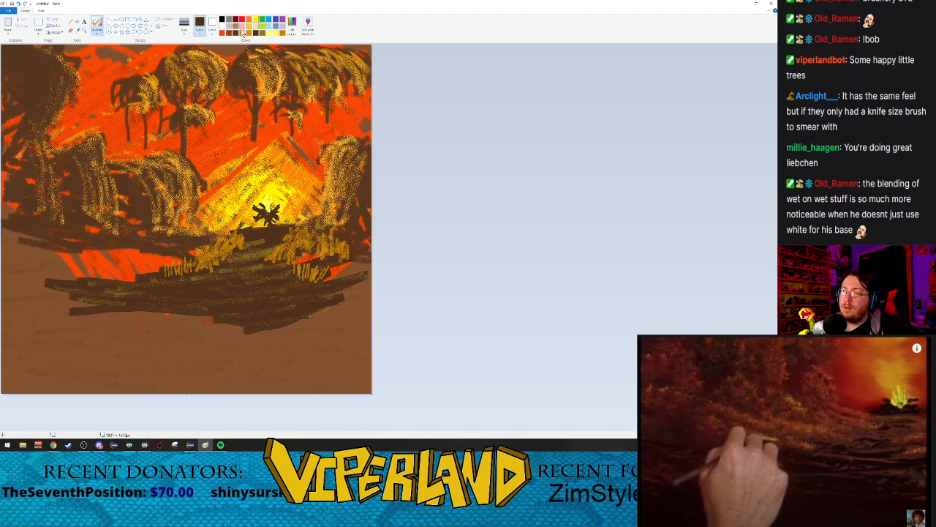
Step: Paint thin dark gold grass blades with the marker brush on the right bank and left of the existing tufts
{"action": "left_click", "coordinate": [96, 31]}
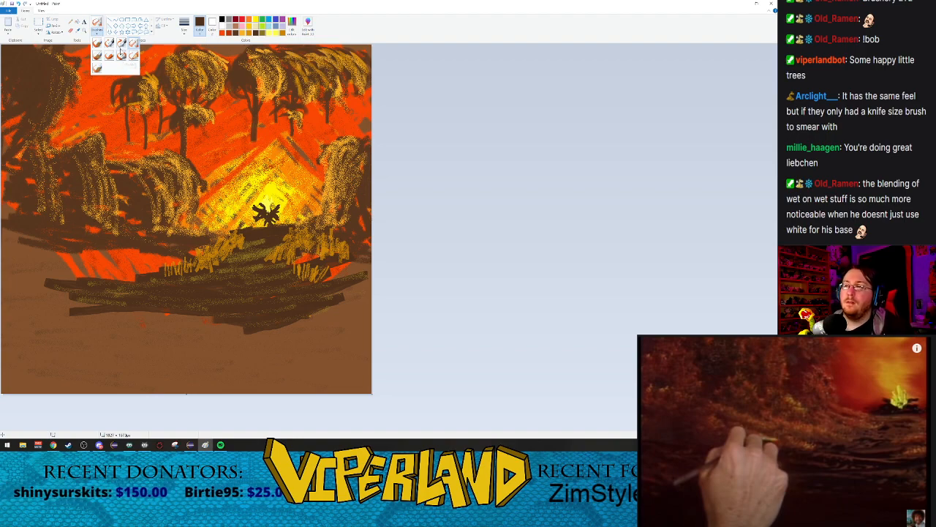
{"action": "left_click", "coordinate": [122, 57]}
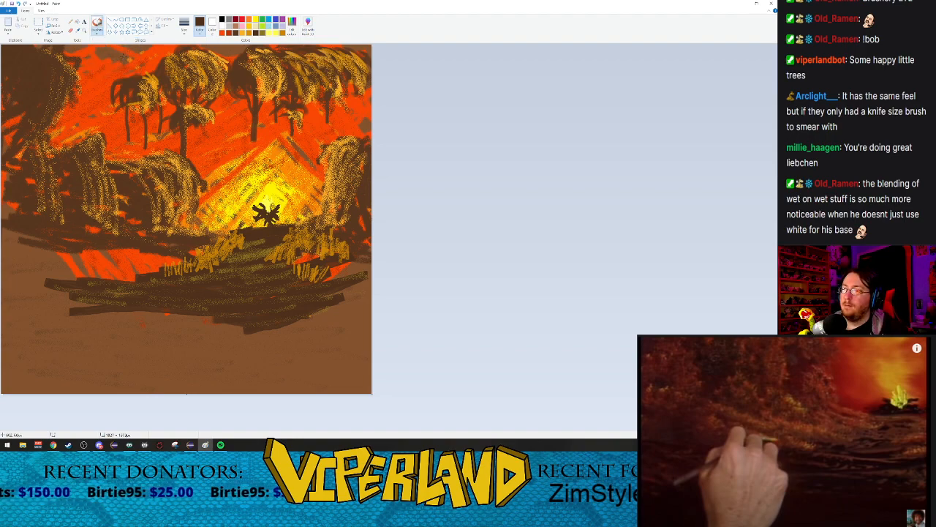
{"action": "left_click", "coordinate": [187, 32]}
{"action": "left_click", "coordinate": [188, 32]}
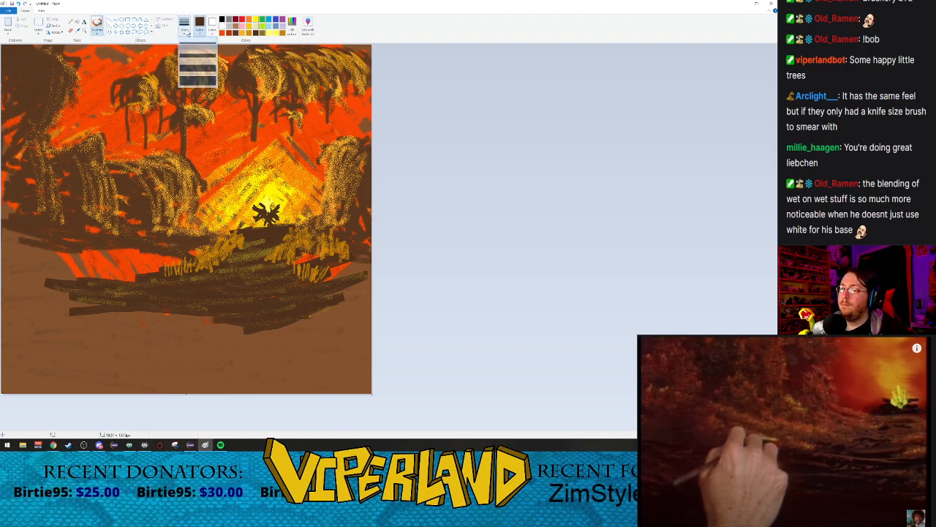
{"action": "left_click", "coordinate": [249, 34]}
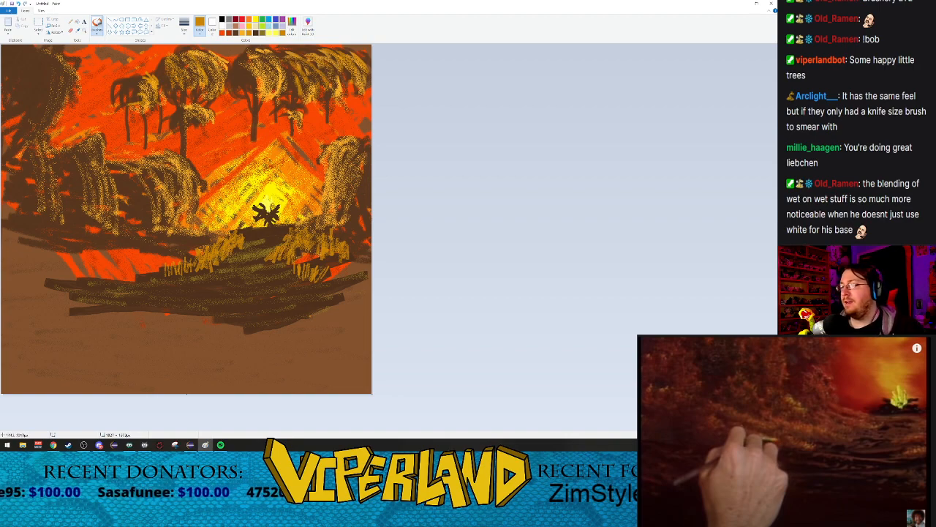
{"action": "mouse_move", "coordinate": [311, 242]}
{"action": "left_mouse_down"}
{"action": "mouse_move", "coordinate": [314, 232]}
{"action": "mouse_move", "coordinate": [324, 251]}
{"action": "mouse_move", "coordinate": [352, 251]}
{"action": "left_mouse_up"}
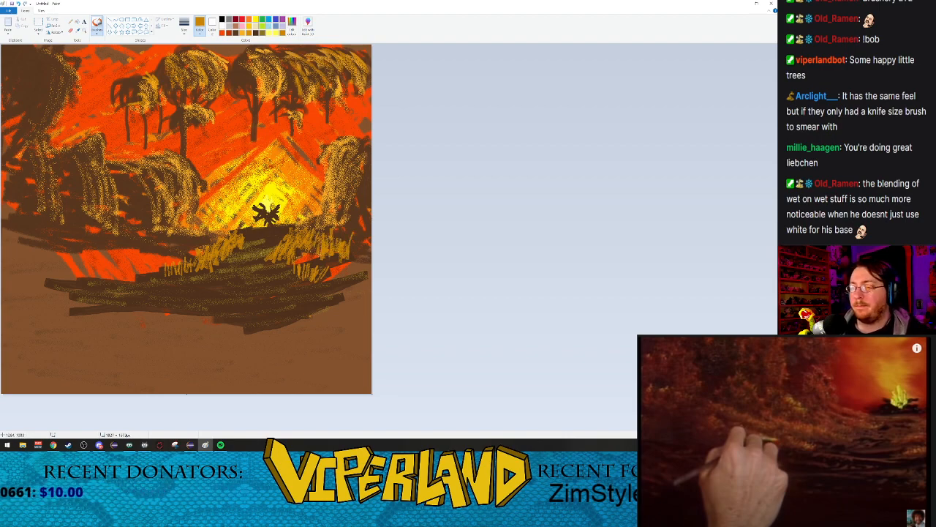
{"action": "left_click_drag", "start_coordinate": [184, 251], "coordinate": [160, 236]}
{"action": "mouse_move", "coordinate": [157, 253]}
{"action": "left_mouse_down"}
{"action": "mouse_move", "coordinate": [154, 230]}
{"action": "mouse_move", "coordinate": [186, 238]}
{"action": "left_mouse_up"}
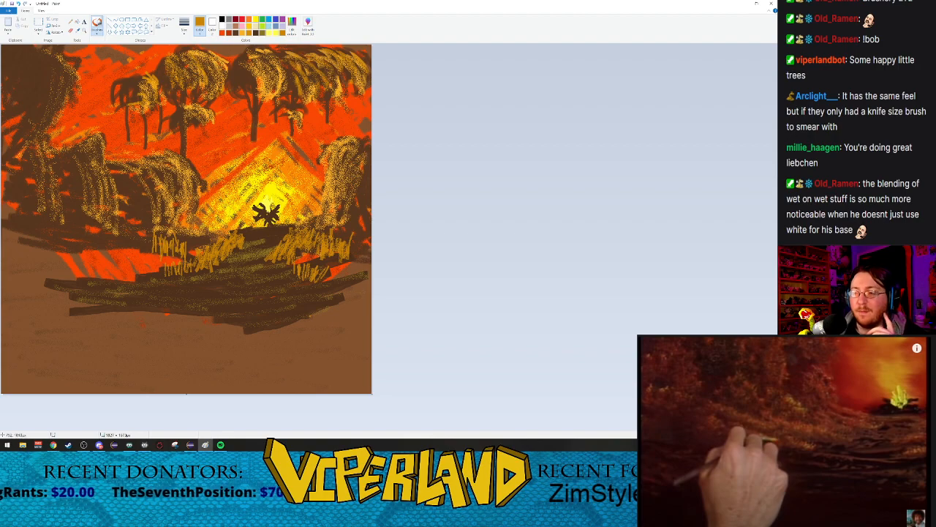
Step: Extend the dark gold grass leftward across the orange patch in the left foreground and along its upper edge
{"action": "left_click_drag", "start_coordinate": [154, 280], "coordinate": [151, 265]}
{"action": "mouse_move", "coordinate": [149, 283]}
{"action": "left_mouse_down"}
{"action": "mouse_move", "coordinate": [143, 266]}
{"action": "mouse_move", "coordinate": [131, 282]}
{"action": "left_mouse_up"}
{"action": "mouse_move", "coordinate": [134, 287]}
{"action": "left_mouse_down"}
{"action": "mouse_move", "coordinate": [140, 256]}
{"action": "mouse_move", "coordinate": [130, 265]}
{"action": "left_mouse_up"}
{"action": "left_click_drag", "start_coordinate": [127, 286], "coordinate": [126, 268]}
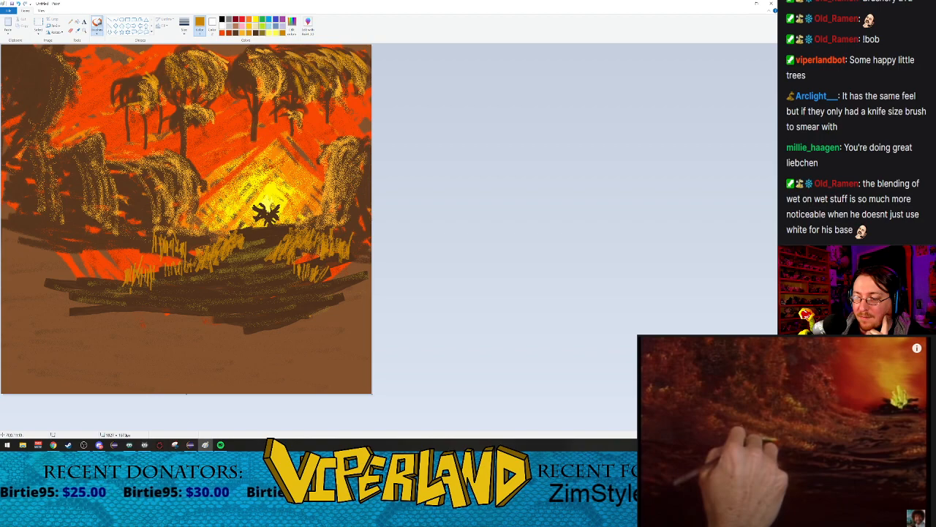
{"action": "mouse_move", "coordinate": [125, 284]}
{"action": "left_mouse_down"}
{"action": "mouse_move", "coordinate": [120, 270]}
{"action": "mouse_move", "coordinate": [111, 281]}
{"action": "mouse_move", "coordinate": [120, 275]}
{"action": "left_mouse_up"}
{"action": "mouse_move", "coordinate": [121, 283]}
{"action": "left_mouse_down"}
{"action": "mouse_move", "coordinate": [115, 258]}
{"action": "mouse_move", "coordinate": [95, 261]}
{"action": "left_mouse_up"}
{"action": "left_click_drag", "start_coordinate": [100, 285], "coordinate": [102, 266]}
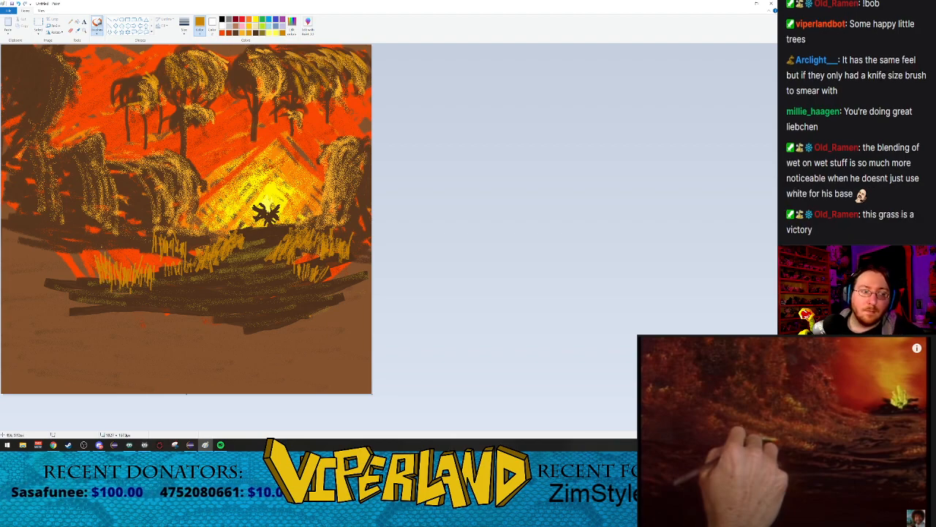
{"action": "mouse_move", "coordinate": [98, 251]}
{"action": "left_mouse_down"}
{"action": "mouse_move", "coordinate": [95, 273]}
{"action": "mouse_move", "coordinate": [93, 261]}
{"action": "left_mouse_up"}
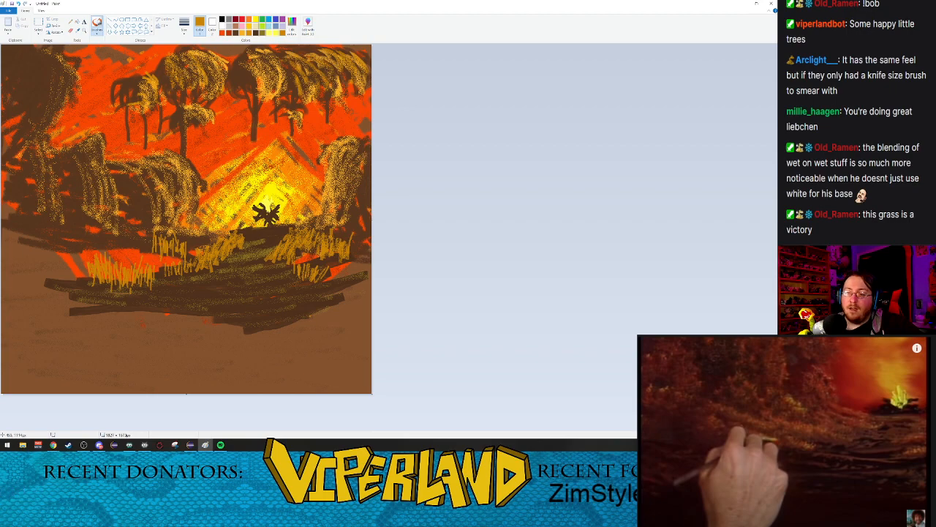
{"action": "left_click_drag", "start_coordinate": [145, 258], "coordinate": [141, 237]}
{"action": "left_click_drag", "start_coordinate": [139, 253], "coordinate": [132, 236]}
{"action": "mouse_move", "coordinate": [130, 249]}
{"action": "left_mouse_down"}
{"action": "mouse_move", "coordinate": [129, 228]}
{"action": "mouse_move", "coordinate": [122, 232]}
{"action": "left_mouse_up"}
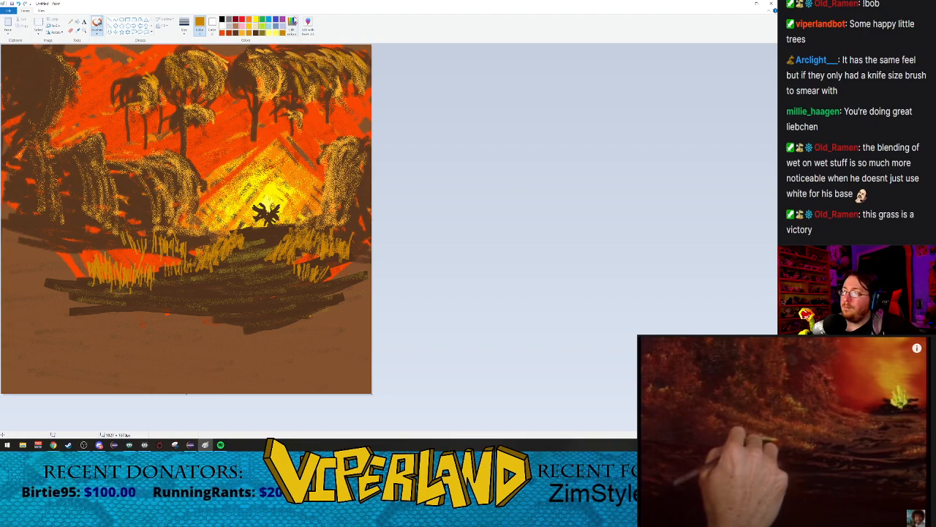
Step: Mix a brighter golden orange and paint fine grass blades with it over the tufts just left of the mound
{"action": "left_click", "coordinate": [308, 26]}
{"action": "left_click_drag", "start_coordinate": [454, 212], "coordinate": [454, 209]}
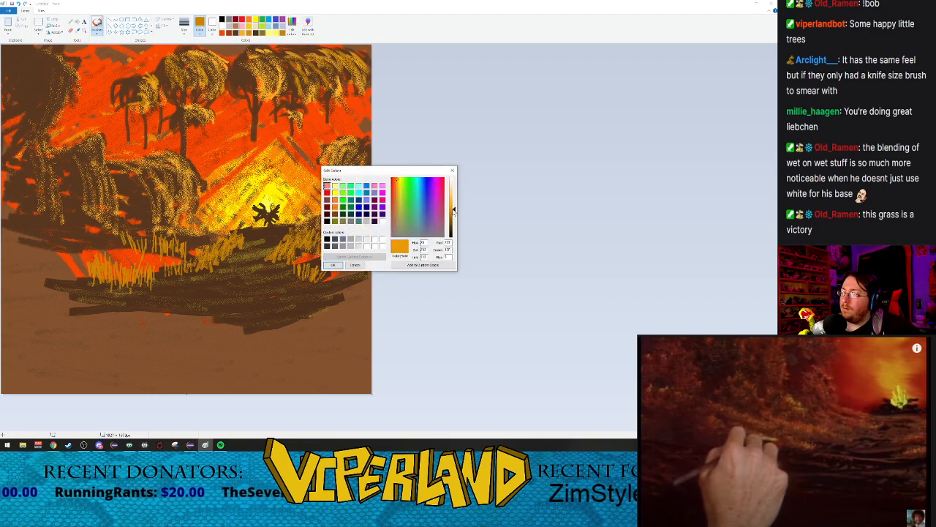
{"action": "left_click", "coordinate": [333, 265]}
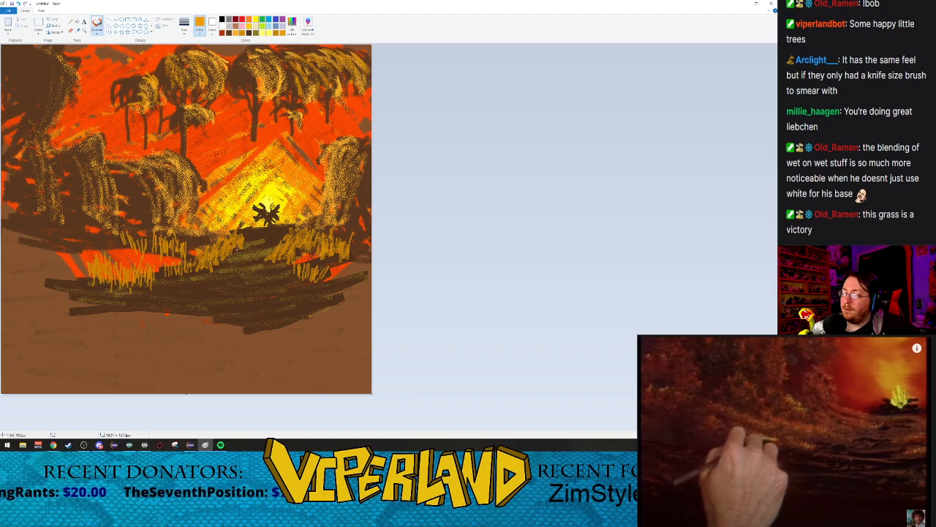
{"action": "left_click_drag", "start_coordinate": [231, 254], "coordinate": [233, 239]}
{"action": "left_click_drag", "start_coordinate": [227, 255], "coordinate": [222, 241]}
{"action": "left_click_drag", "start_coordinate": [219, 258], "coordinate": [221, 245]}
{"action": "mouse_move", "coordinate": [216, 257]}
{"action": "left_mouse_down"}
{"action": "mouse_move", "coordinate": [219, 245]}
{"action": "mouse_move", "coordinate": [213, 254]}
{"action": "mouse_move", "coordinate": [202, 241]}
{"action": "left_mouse_up"}
{"action": "mouse_move", "coordinate": [197, 261]}
{"action": "left_mouse_down"}
{"action": "mouse_move", "coordinate": [203, 232]}
{"action": "mouse_move", "coordinate": [192, 235]}
{"action": "left_mouse_up"}
{"action": "left_click_drag", "start_coordinate": [196, 248], "coordinate": [209, 237]}
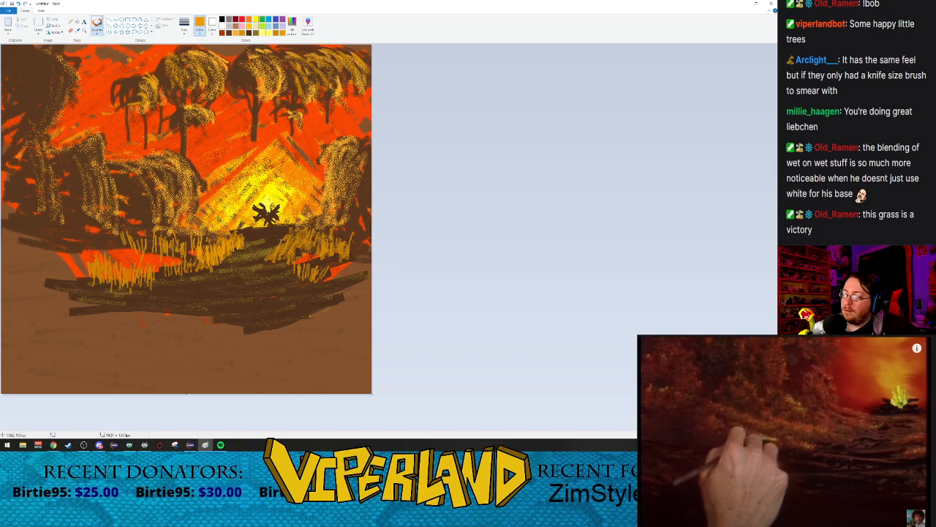
Step: Paint fine golden-orange grass blades over the tufts on the bank just right of the mound
{"action": "left_click_drag", "start_coordinate": [289, 240], "coordinate": [304, 225]}
{"action": "left_click_drag", "start_coordinate": [303, 241], "coordinate": [311, 227]}
{"action": "mouse_move", "coordinate": [308, 233]}
{"action": "left_mouse_down"}
{"action": "mouse_move", "coordinate": [312, 222]}
{"action": "mouse_move", "coordinate": [322, 226]}
{"action": "mouse_move", "coordinate": [294, 243]}
{"action": "mouse_move", "coordinate": [332, 238]}
{"action": "left_mouse_up"}
{"action": "left_click_drag", "start_coordinate": [333, 254], "coordinate": [346, 244]}
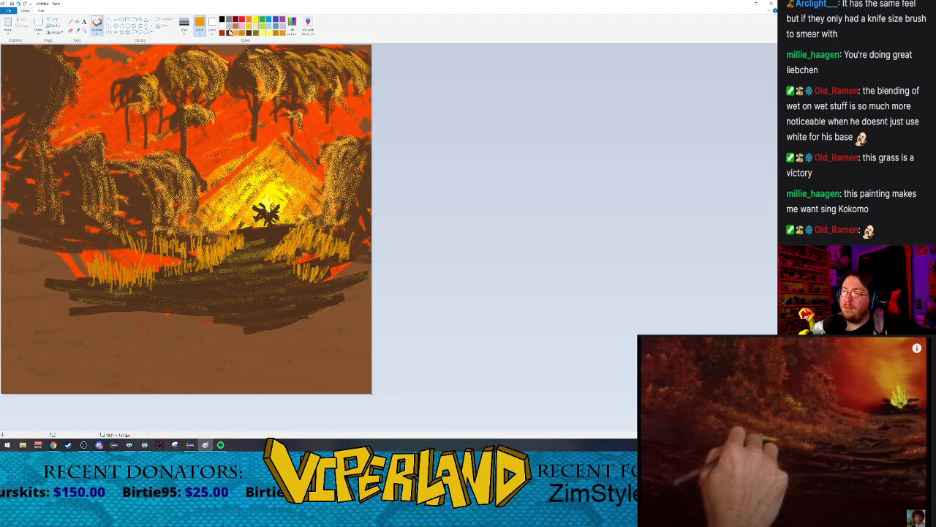
Step: Switch to the darker gold and extend the grass along the lower part of the right bank to the canvas edge
{"action": "left_click", "coordinate": [275, 34]}
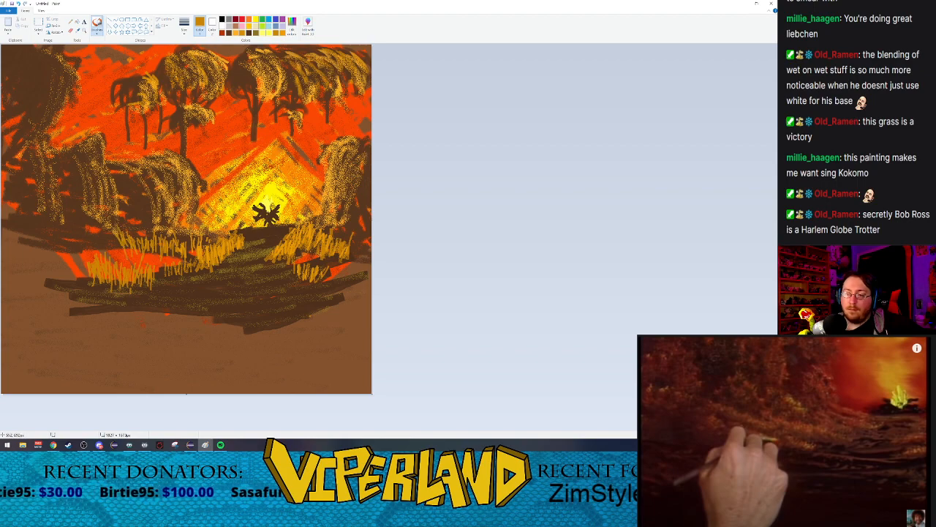
{"action": "left_click", "coordinate": [784, 444]}
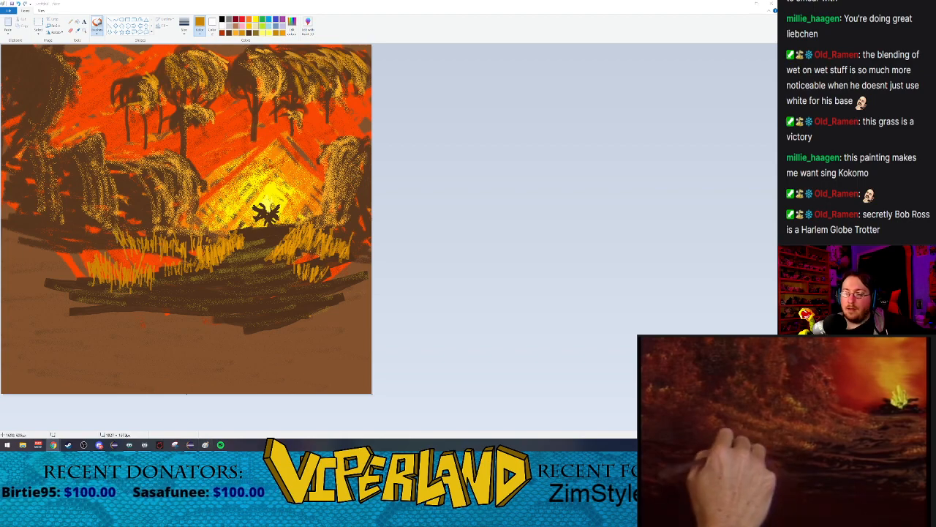
{"action": "mouse_move", "coordinate": [316, 281]}
{"action": "left_mouse_down"}
{"action": "mouse_move", "coordinate": [319, 272]}
{"action": "mouse_move", "coordinate": [335, 278]}
{"action": "mouse_move", "coordinate": [329, 273]}
{"action": "mouse_move", "coordinate": [348, 282]}
{"action": "mouse_move", "coordinate": [334, 269]}
{"action": "mouse_move", "coordinate": [344, 277]}
{"action": "mouse_move", "coordinate": [364, 267]}
{"action": "left_mouse_up"}
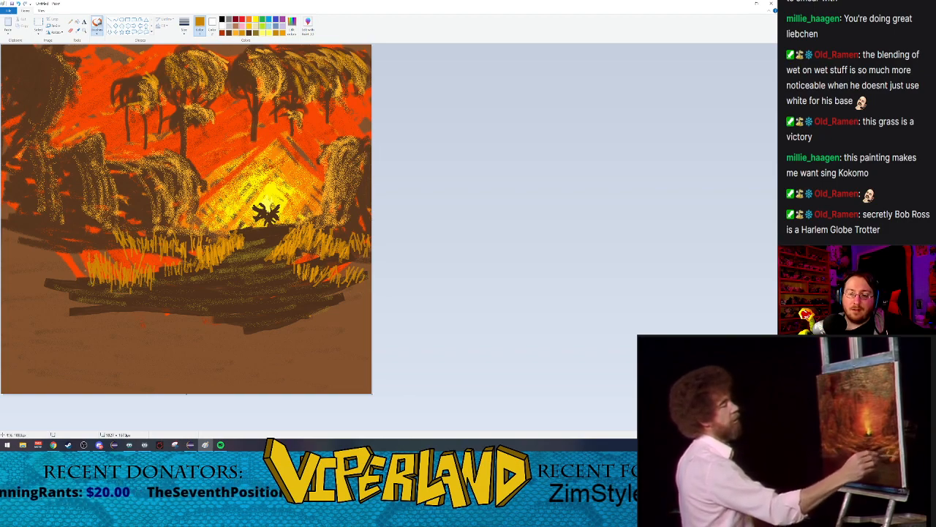
Step: Paint dark gold grass blades from the left foreground tufts across to the left edge of the canvas
{"action": "left_click_drag", "start_coordinate": [72, 258], "coordinate": [75, 278]}
{"action": "mouse_move", "coordinate": [82, 269]}
{"action": "left_mouse_down"}
{"action": "mouse_move", "coordinate": [84, 279]}
{"action": "mouse_move", "coordinate": [82, 270]}
{"action": "left_mouse_up"}
{"action": "mouse_move", "coordinate": [70, 246]}
{"action": "left_mouse_down"}
{"action": "mouse_move", "coordinate": [80, 277]}
{"action": "mouse_move", "coordinate": [71, 266]}
{"action": "left_mouse_up"}
{"action": "left_click_drag", "start_coordinate": [68, 253], "coordinate": [71, 278]}
{"action": "mouse_move", "coordinate": [65, 238]}
{"action": "left_mouse_down"}
{"action": "mouse_move", "coordinate": [67, 281]}
{"action": "mouse_move", "coordinate": [60, 268]}
{"action": "left_mouse_up"}
{"action": "left_click_drag", "start_coordinate": [62, 262], "coordinate": [56, 283]}
{"action": "mouse_move", "coordinate": [57, 242]}
{"action": "left_mouse_down"}
{"action": "mouse_move", "coordinate": [87, 271]}
{"action": "mouse_move", "coordinate": [40, 282]}
{"action": "left_mouse_up"}
{"action": "left_click_drag", "start_coordinate": [36, 245], "coordinate": [32, 284]}
{"action": "left_click_drag", "start_coordinate": [30, 237], "coordinate": [21, 281]}
{"action": "left_click_drag", "start_coordinate": [20, 242], "coordinate": [9, 288]}
{"action": "mouse_move", "coordinate": [11, 256]}
{"action": "left_mouse_down"}
{"action": "mouse_move", "coordinate": [4, 288]}
{"action": "mouse_move", "coordinate": [14, 277]}
{"action": "left_mouse_up"}
{"action": "left_click_drag", "start_coordinate": [23, 232], "coordinate": [21, 264]}
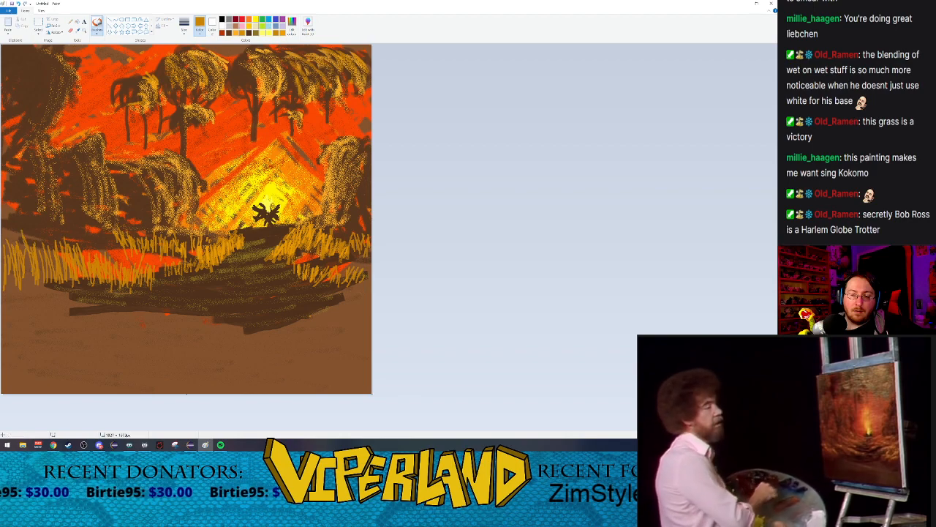
{"action": "left_click", "coordinate": [785, 445]}
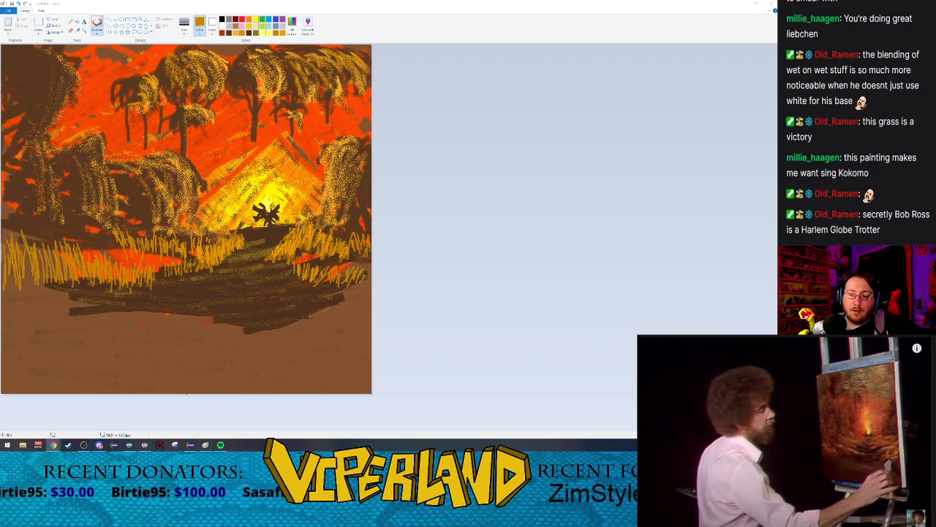
Step: Add a taller layer of dark gold grass rising from the left edge and tapering toward the existing tufts
{"action": "left_click", "coordinate": [8, 259]}
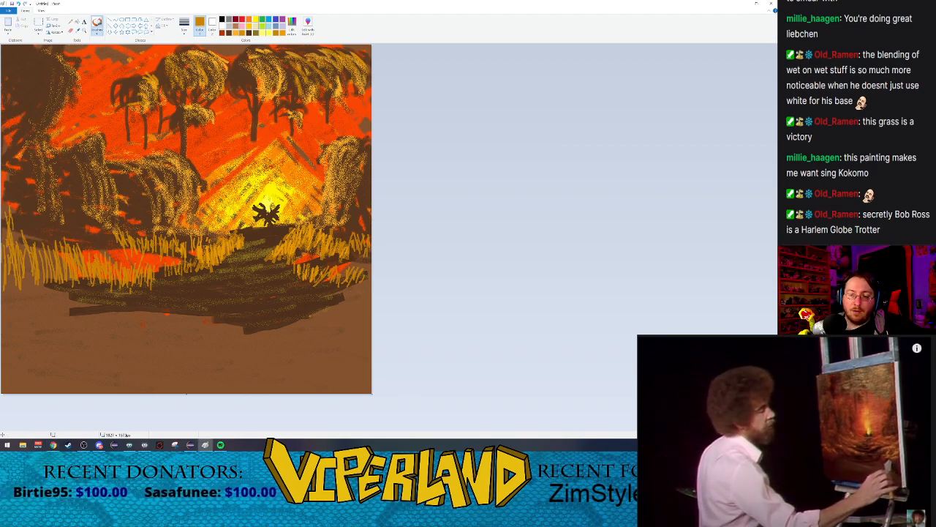
{"action": "left_click_drag", "start_coordinate": [13, 213], "coordinate": [21, 251]}
{"action": "mouse_move", "coordinate": [14, 216]}
{"action": "left_mouse_down"}
{"action": "mouse_move", "coordinate": [29, 269]}
{"action": "mouse_move", "coordinate": [33, 249]}
{"action": "mouse_move", "coordinate": [47, 249]}
{"action": "mouse_move", "coordinate": [45, 237]}
{"action": "left_mouse_up"}
{"action": "left_click_drag", "start_coordinate": [32, 203], "coordinate": [46, 247]}
{"action": "left_click_drag", "start_coordinate": [20, 212], "coordinate": [42, 259]}
{"action": "left_click_drag", "start_coordinate": [43, 209], "coordinate": [61, 254]}
{"action": "left_click_drag", "start_coordinate": [52, 232], "coordinate": [71, 255]}
{"action": "left_click_drag", "start_coordinate": [52, 215], "coordinate": [68, 246]}
{"action": "mouse_move", "coordinate": [37, 215]}
{"action": "left_mouse_down"}
{"action": "mouse_move", "coordinate": [53, 257]}
{"action": "mouse_move", "coordinate": [38, 237]}
{"action": "mouse_move", "coordinate": [7, 231]}
{"action": "left_mouse_up"}
{"action": "left_click_drag", "start_coordinate": [8, 218], "coordinate": [15, 249]}
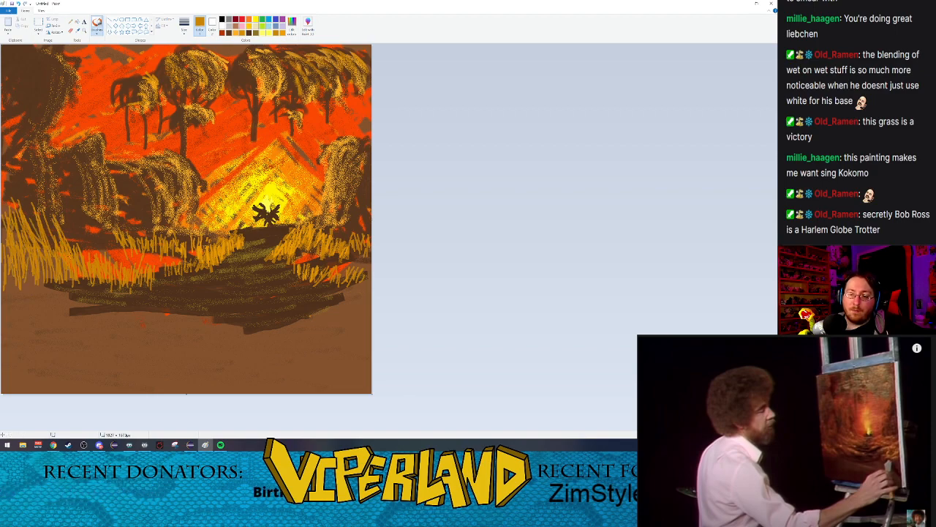
{"action": "mouse_move", "coordinate": [73, 230]}
{"action": "left_mouse_down"}
{"action": "mouse_move", "coordinate": [78, 251]}
{"action": "mouse_move", "coordinate": [92, 262]}
{"action": "mouse_move", "coordinate": [95, 255]}
{"action": "left_mouse_up"}
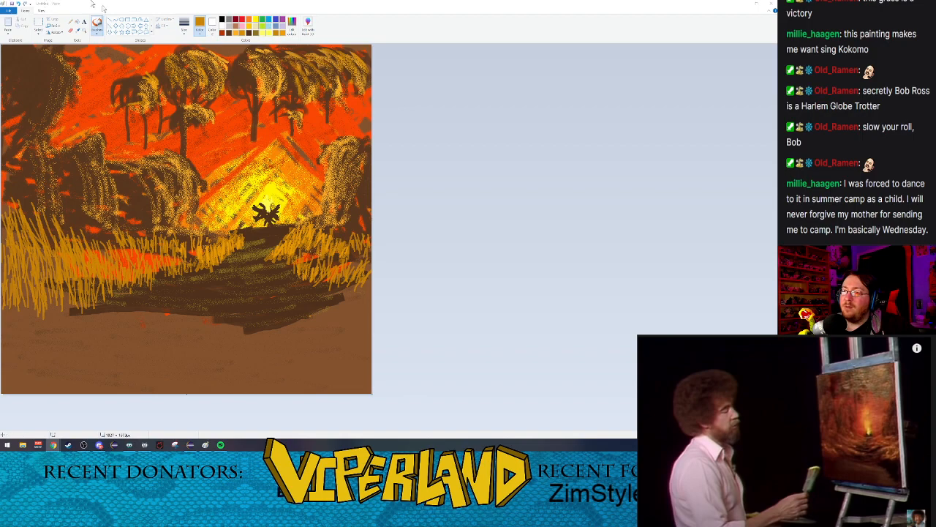
Step: Extend the dark ground to the right canvas edge below the grass, using a thick oil brush in dark brown
{"action": "left_click", "coordinate": [228, 33]}
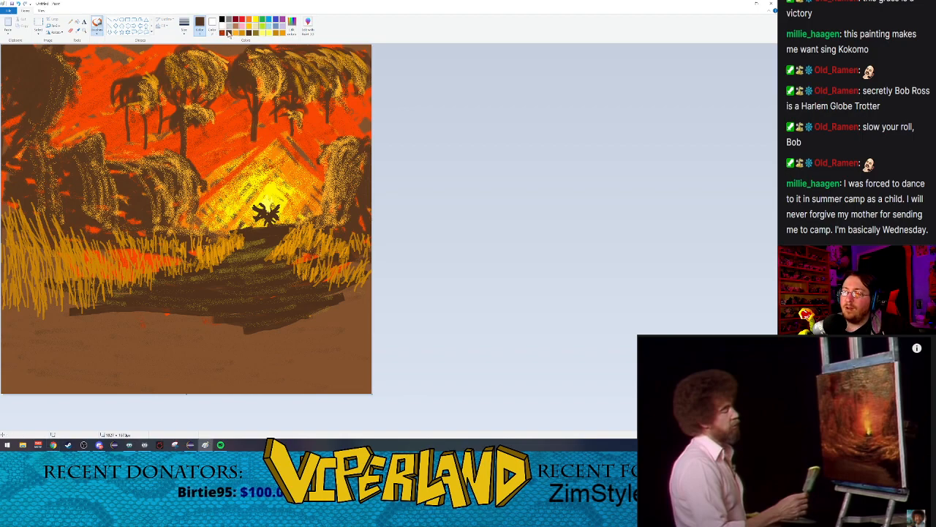
{"action": "left_click", "coordinate": [186, 33]}
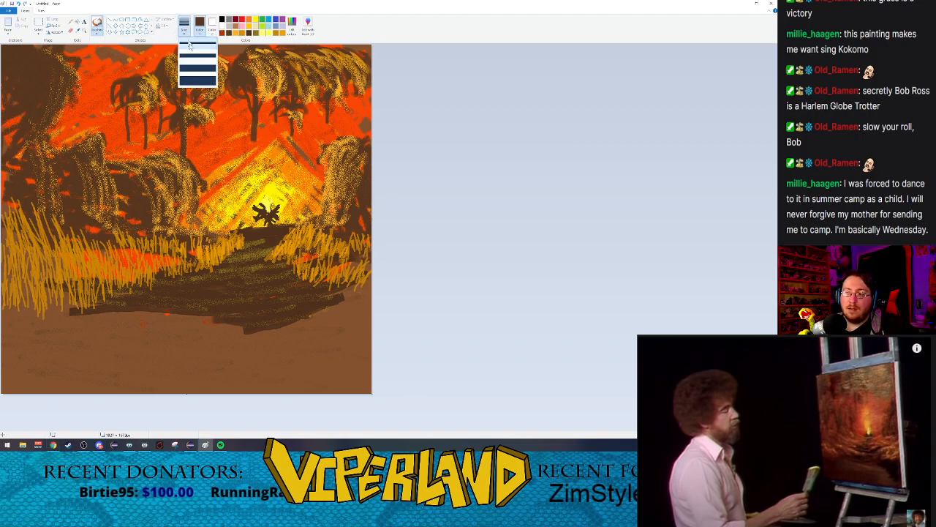
{"action": "left_click", "coordinate": [97, 31]}
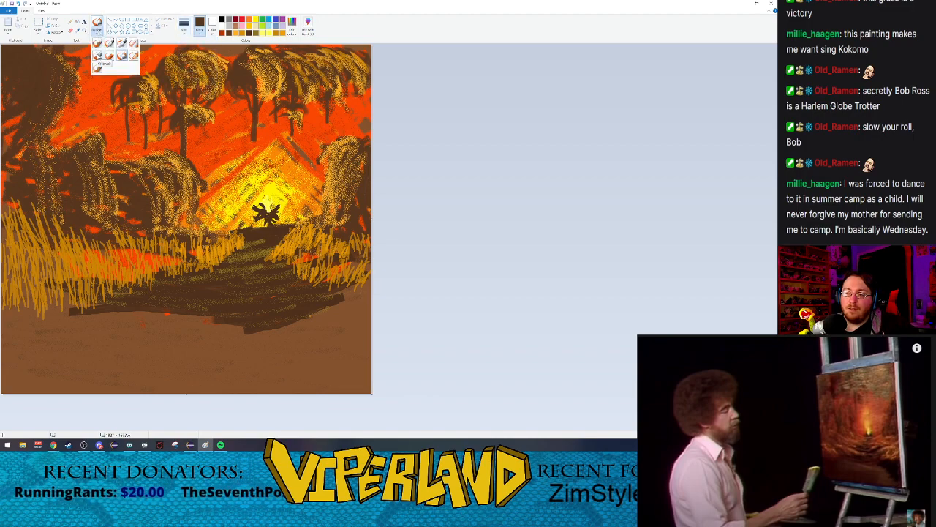
{"action": "left_click", "coordinate": [98, 55]}
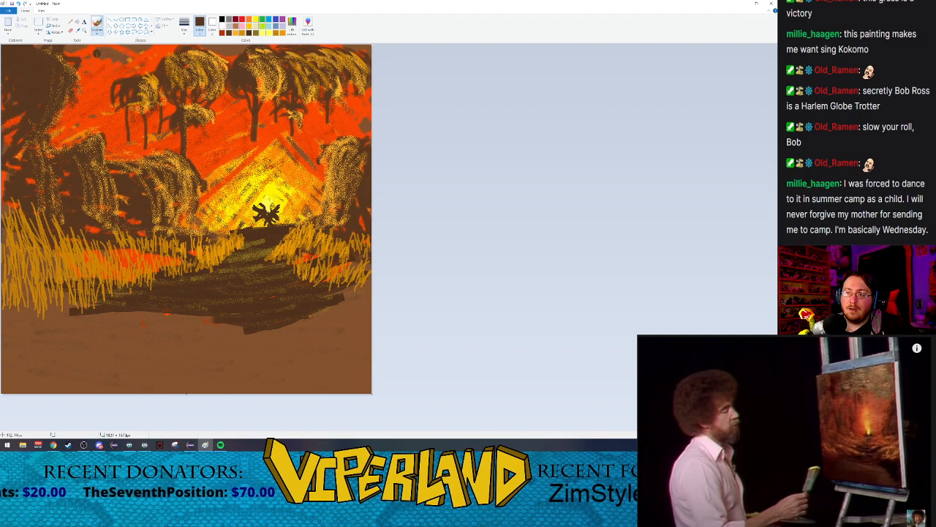
{"action": "left_click", "coordinate": [185, 32]}
{"action": "left_click", "coordinate": [187, 68]}
{"action": "mouse_move", "coordinate": [344, 297]}
{"action": "left_mouse_down"}
{"action": "mouse_move", "coordinate": [368, 289]}
{"action": "mouse_move", "coordinate": [338, 309]}
{"action": "left_mouse_up"}
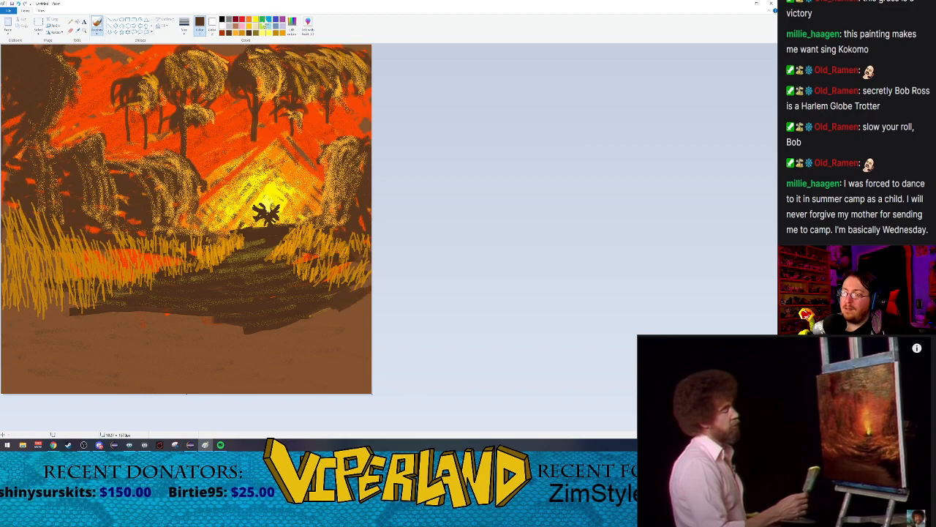
Step: Mix a darker brown and paint a bank down the right edge to the bottom corner of the canvas
{"action": "left_click", "coordinate": [306, 26]}
{"action": "left_click", "coordinate": [453, 228]}
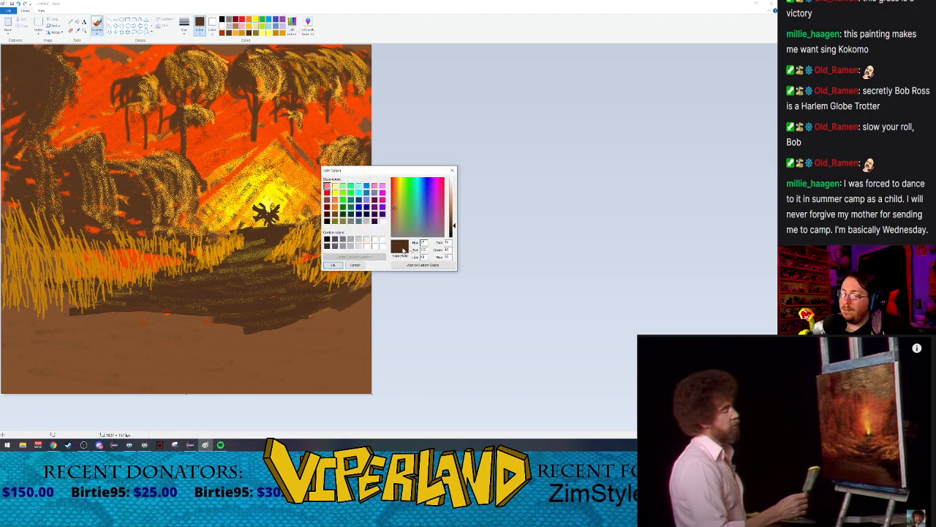
{"action": "left_click", "coordinate": [334, 265]}
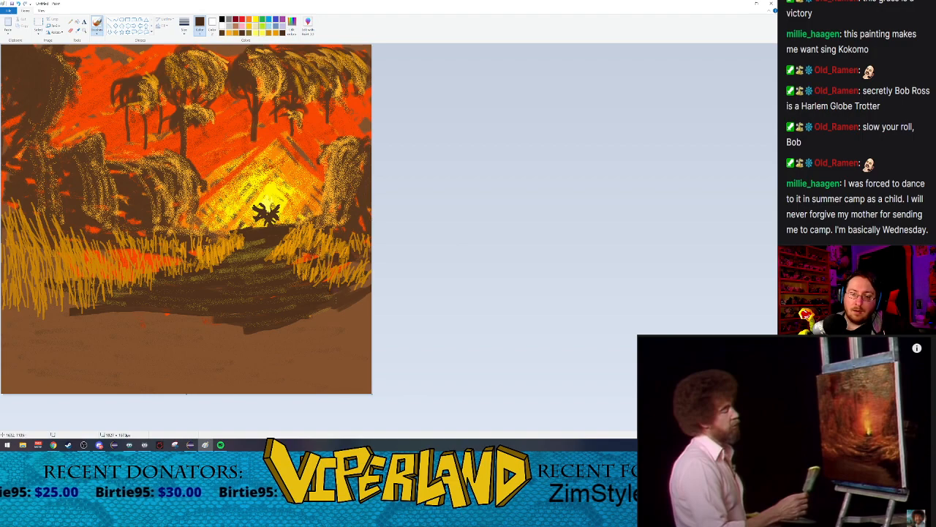
{"action": "mouse_move", "coordinate": [334, 312]}
{"action": "left_mouse_down"}
{"action": "mouse_move", "coordinate": [319, 315]}
{"action": "mouse_move", "coordinate": [360, 291]}
{"action": "mouse_move", "coordinate": [353, 288]}
{"action": "mouse_move", "coordinate": [372, 287]}
{"action": "left_mouse_up"}
{"action": "mouse_move", "coordinate": [333, 332]}
{"action": "left_mouse_down"}
{"action": "mouse_move", "coordinate": [368, 302]}
{"action": "mouse_move", "coordinate": [348, 308]}
{"action": "left_mouse_up"}
{"action": "mouse_move", "coordinate": [328, 338]}
{"action": "left_mouse_down"}
{"action": "mouse_move", "coordinate": [371, 317]}
{"action": "mouse_move", "coordinate": [340, 351]}
{"action": "mouse_move", "coordinate": [342, 365]}
{"action": "mouse_move", "coordinate": [372, 361]}
{"action": "mouse_move", "coordinate": [349, 375]}
{"action": "mouse_move", "coordinate": [375, 369]}
{"action": "mouse_move", "coordinate": [371, 389]}
{"action": "left_mouse_up"}
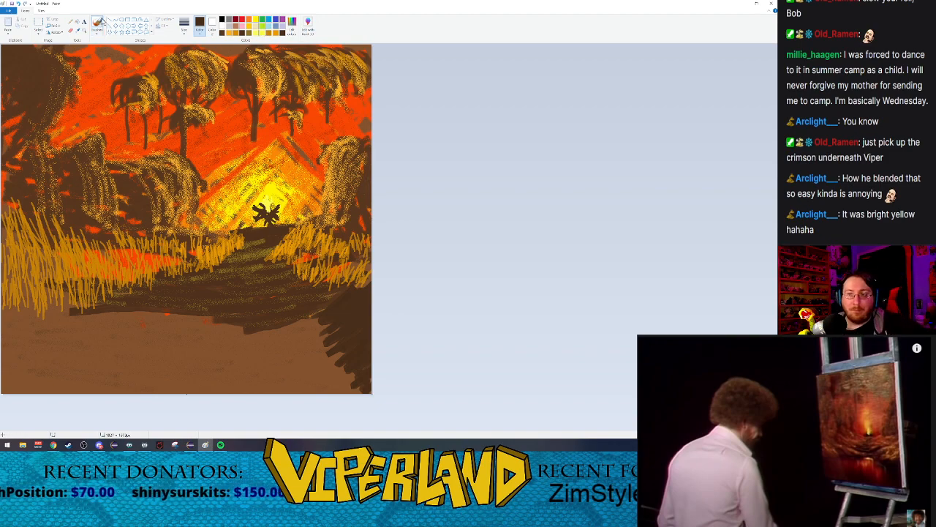
Step: Draw a thin light yellow waterline along the middle of the dark mound's lower edge with the round brush
{"action": "left_click", "coordinate": [96, 33]}
{"action": "left_click", "coordinate": [97, 43]}
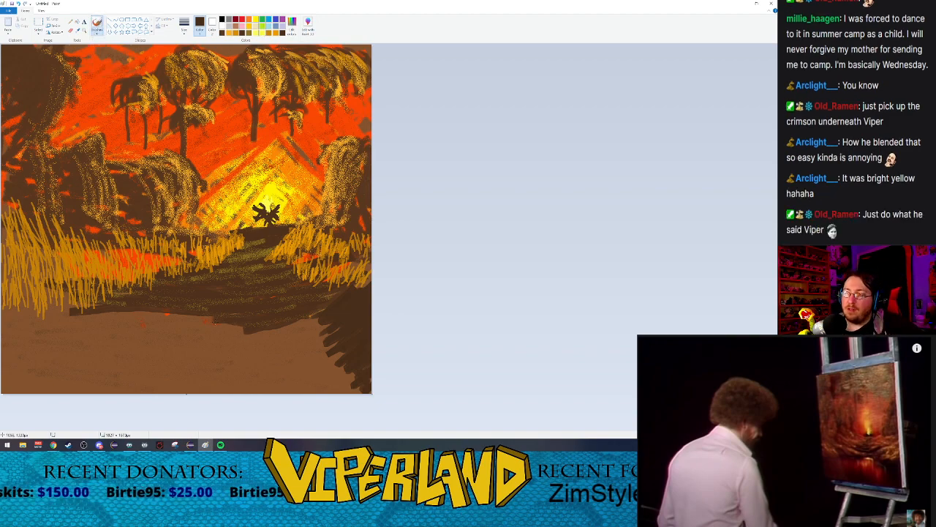
{"action": "left_click", "coordinate": [262, 33]}
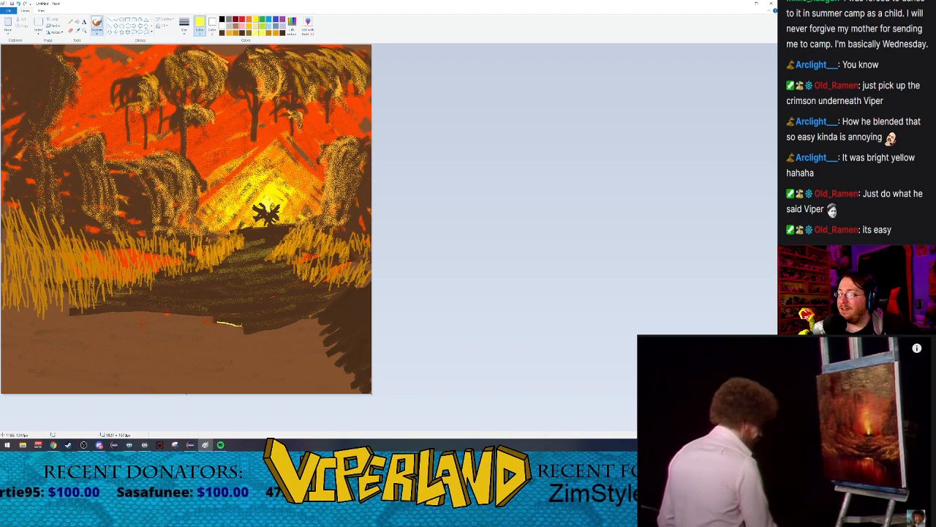
{"action": "left_click_drag", "start_coordinate": [256, 323], "coordinate": [270, 322]}
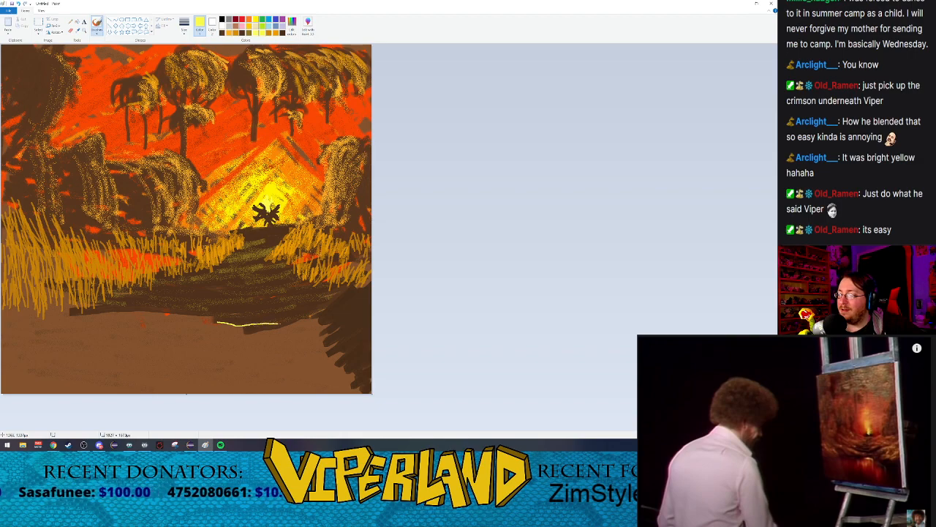
Step: Paint a light yellow reflection below the waterline using the marker at its thickest size
{"action": "left_click", "coordinate": [184, 25]}
{"action": "left_click", "coordinate": [184, 25]}
{"action": "left_click", "coordinate": [96, 30]}
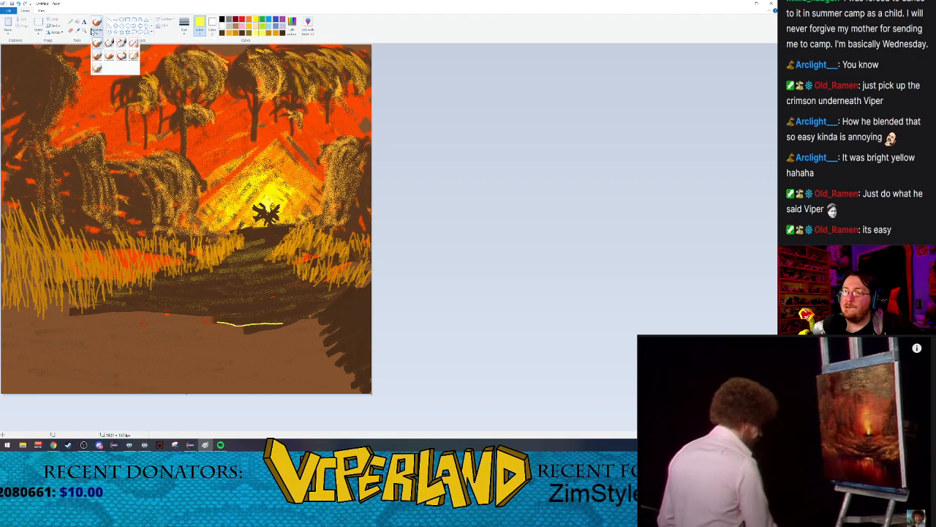
{"action": "left_click", "coordinate": [122, 56]}
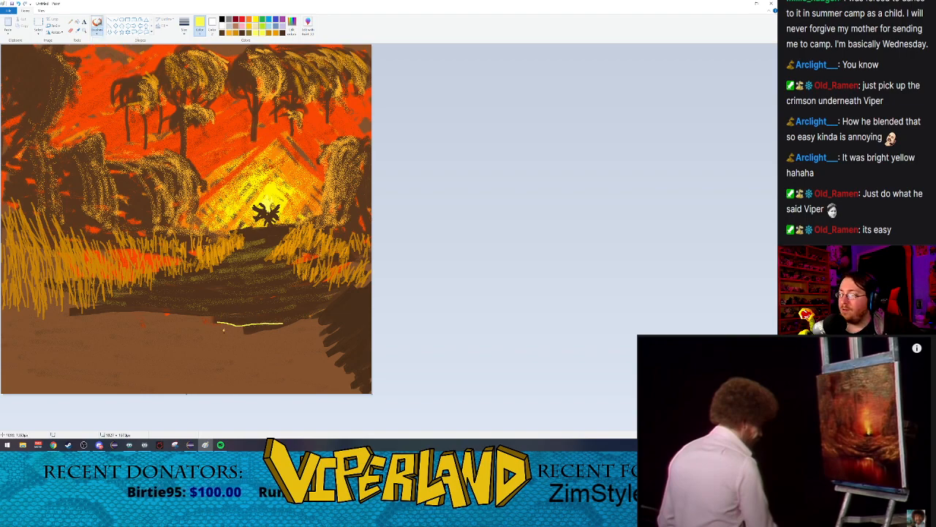
{"action": "left_click", "coordinate": [184, 23]}
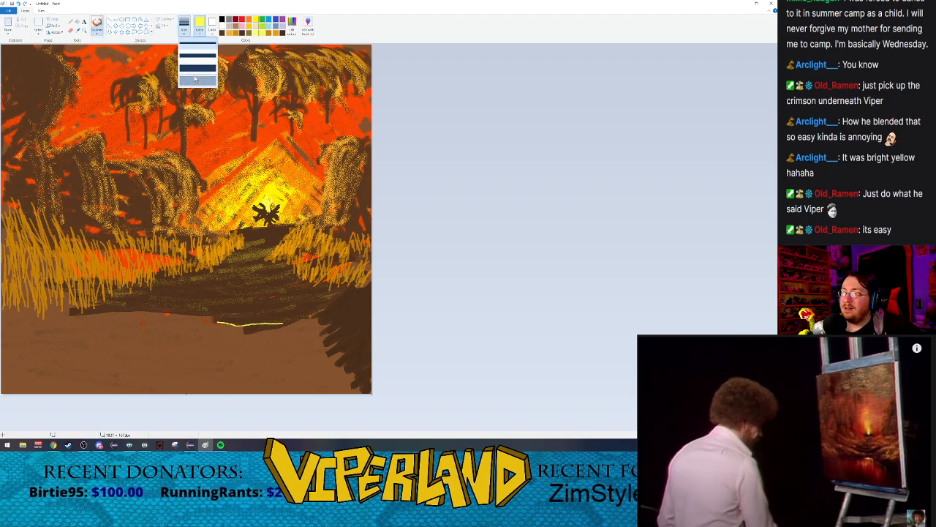
{"action": "left_click", "coordinate": [198, 80]}
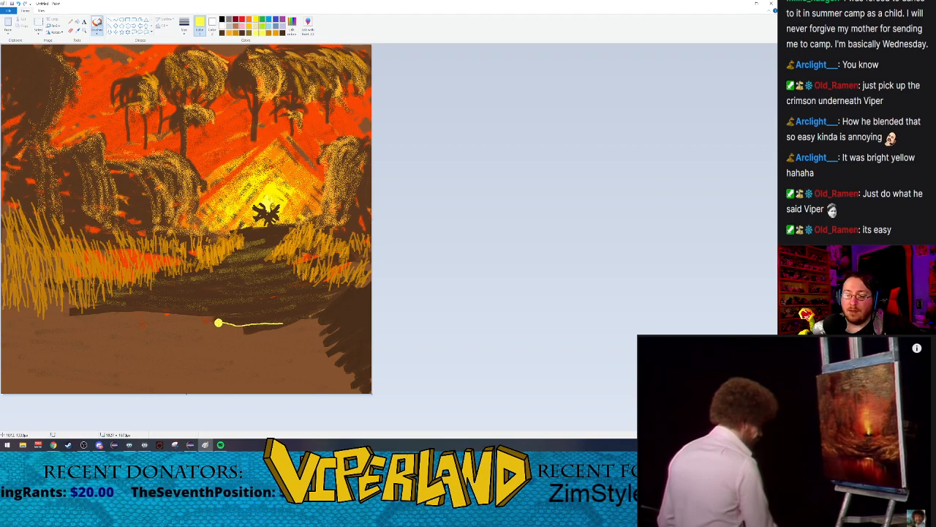
{"action": "mouse_move", "coordinate": [218, 323]}
{"action": "left_mouse_down"}
{"action": "mouse_move", "coordinate": [213, 373]}
{"action": "mouse_move", "coordinate": [223, 326]}
{"action": "mouse_move", "coordinate": [225, 355]}
{"action": "mouse_move", "coordinate": [226, 326]}
{"action": "mouse_move", "coordinate": [243, 347]}
{"action": "mouse_move", "coordinate": [247, 326]}
{"action": "mouse_move", "coordinate": [253, 350]}
{"action": "mouse_move", "coordinate": [252, 324]}
{"action": "mouse_move", "coordinate": [263, 336]}
{"action": "mouse_move", "coordinate": [277, 327]}
{"action": "mouse_move", "coordinate": [279, 338]}
{"action": "left_mouse_up"}
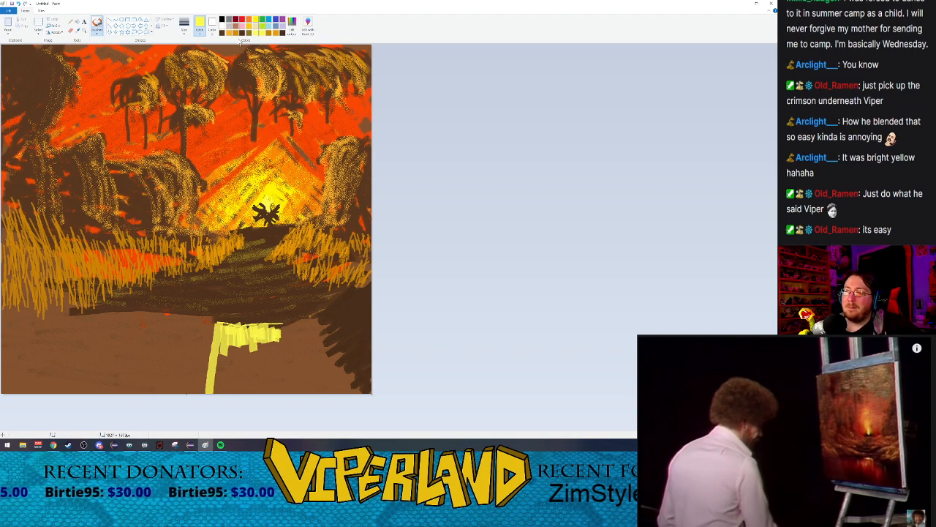
Step: Mix a dark crimson and shade over the yellow reflection with a thick natural pencil
{"action": "left_click", "coordinate": [242, 21]}
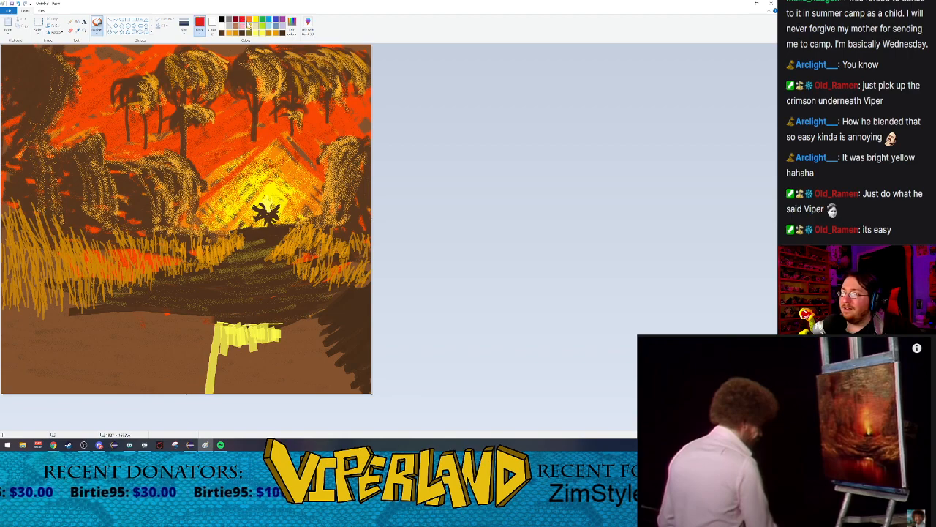
{"action": "left_click", "coordinate": [292, 24]}
{"action": "left_click_drag", "start_coordinate": [454, 208], "coordinate": [453, 216]}
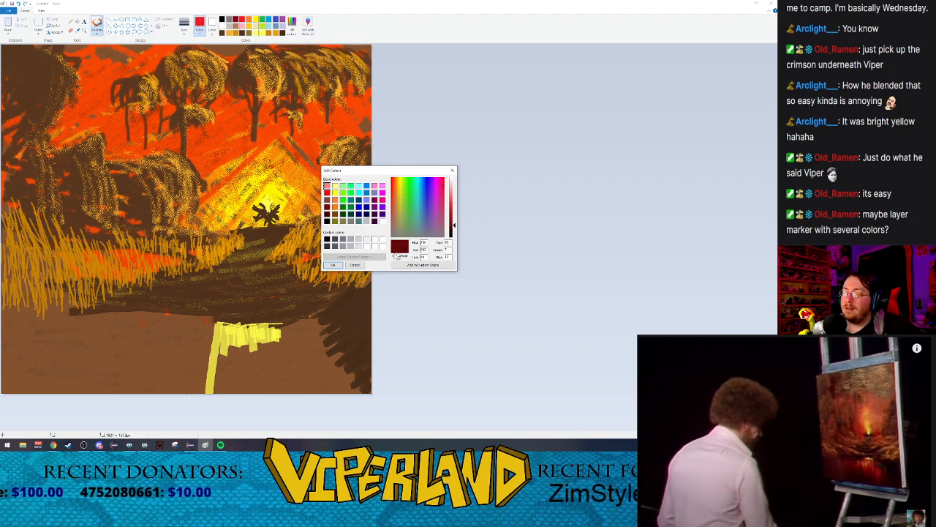
{"action": "key", "text": "Return"}
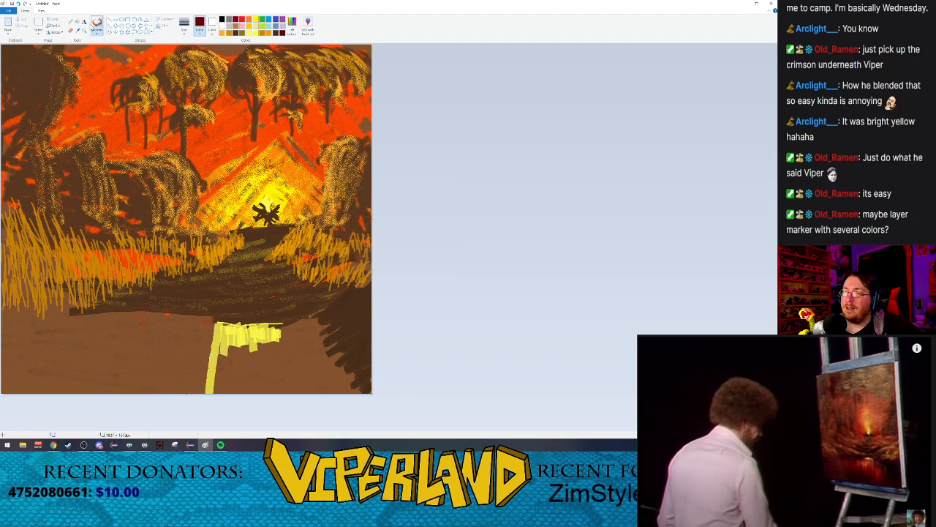
{"action": "left_click", "coordinate": [97, 32]}
{"action": "left_click", "coordinate": [135, 54]}
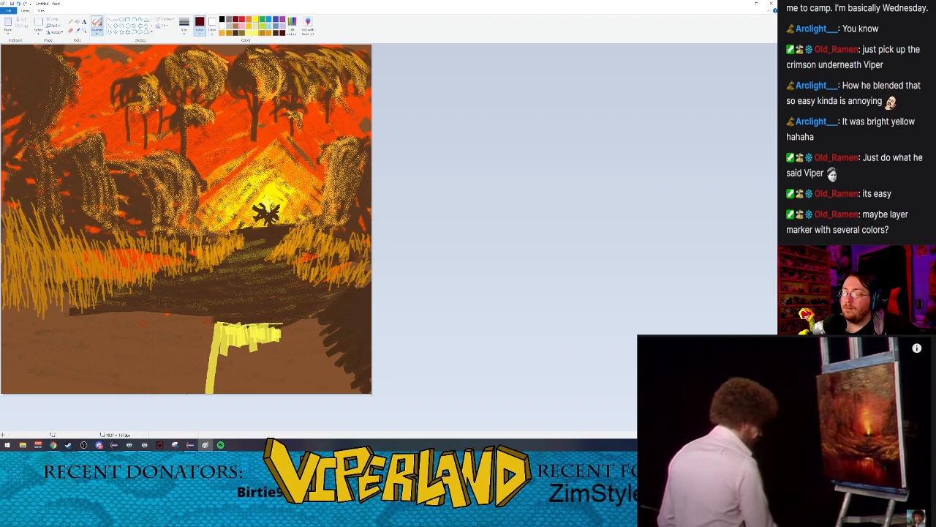
{"action": "left_click", "coordinate": [185, 29]}
{"action": "left_click", "coordinate": [191, 68]}
{"action": "mouse_move", "coordinate": [205, 348]}
{"action": "left_mouse_down"}
{"action": "mouse_move", "coordinate": [234, 340]}
{"action": "mouse_move", "coordinate": [203, 335]}
{"action": "mouse_move", "coordinate": [258, 338]}
{"action": "mouse_move", "coordinate": [195, 348]}
{"action": "mouse_move", "coordinate": [236, 359]}
{"action": "mouse_move", "coordinate": [198, 362]}
{"action": "mouse_move", "coordinate": [202, 369]}
{"action": "mouse_move", "coordinate": [212, 352]}
{"action": "mouse_move", "coordinate": [216, 372]}
{"action": "left_mouse_up"}
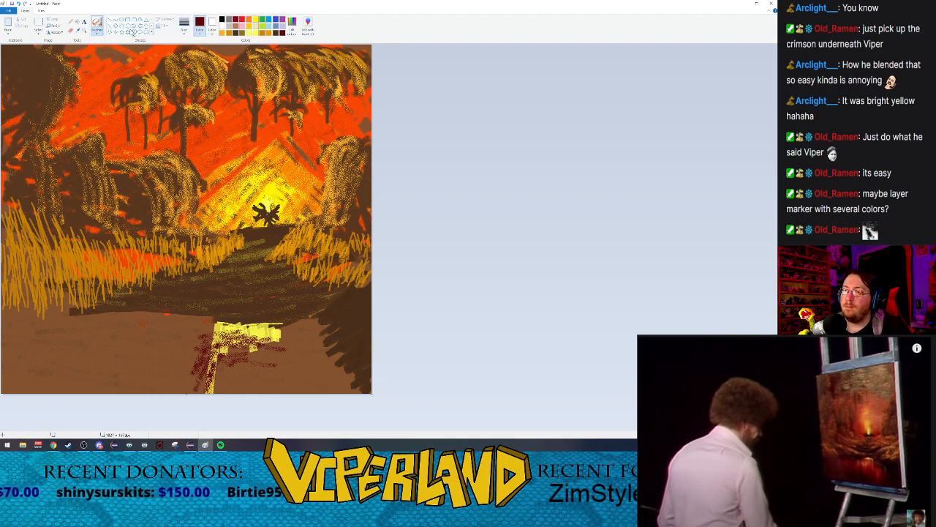
Step: Cover the reflection below the waterline with vertical dark crimson marker strokes
{"action": "left_click", "coordinate": [96, 32]}
{"action": "left_click", "coordinate": [125, 56]}
{"action": "mouse_move", "coordinate": [216, 336]}
{"action": "left_mouse_down"}
{"action": "mouse_move", "coordinate": [208, 388]}
{"action": "mouse_move", "coordinate": [220, 341]}
{"action": "mouse_move", "coordinate": [218, 383]}
{"action": "mouse_move", "coordinate": [231, 339]}
{"action": "mouse_move", "coordinate": [235, 383]}
{"action": "mouse_move", "coordinate": [256, 330]}
{"action": "mouse_move", "coordinate": [264, 373]}
{"action": "mouse_move", "coordinate": [273, 337]}
{"action": "mouse_move", "coordinate": [276, 374]}
{"action": "mouse_move", "coordinate": [271, 331]}
{"action": "mouse_move", "coordinate": [258, 369]}
{"action": "left_mouse_up"}
{"action": "mouse_move", "coordinate": [256, 329]}
{"action": "left_mouse_down"}
{"action": "mouse_move", "coordinate": [252, 367]}
{"action": "mouse_move", "coordinate": [230, 385]}
{"action": "mouse_move", "coordinate": [225, 344]}
{"action": "mouse_move", "coordinate": [212, 340]}
{"action": "left_mouse_up"}
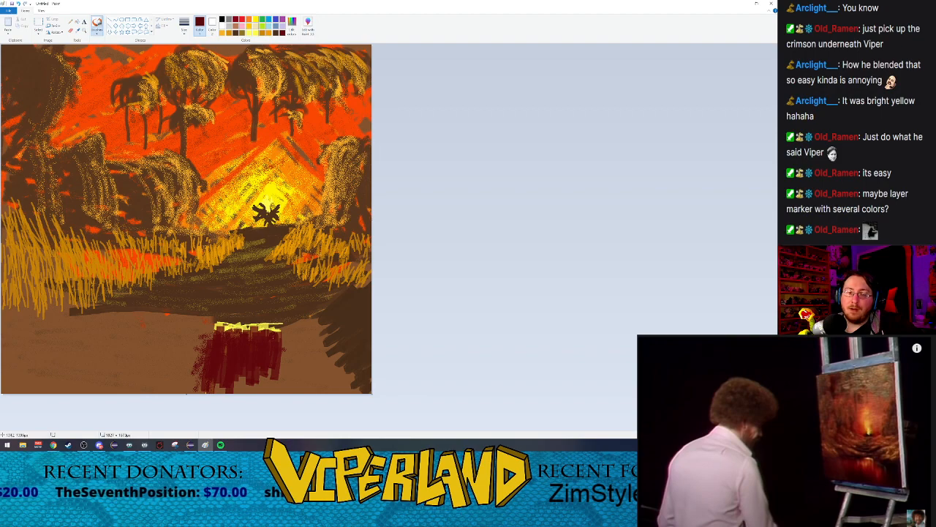
Step: Extend the light yellow waterline down along the right bank and leftward under the mound
{"action": "left_click", "coordinate": [250, 32]}
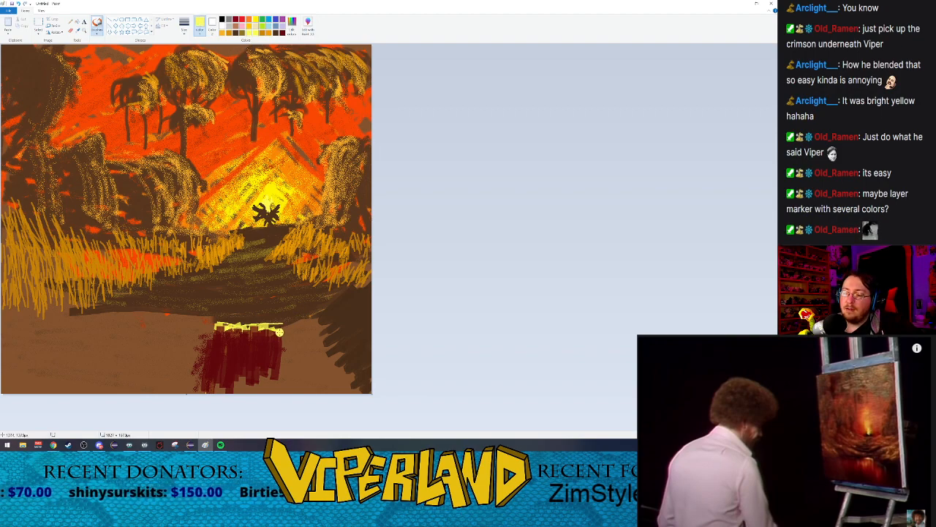
{"action": "mouse_move", "coordinate": [280, 327]}
{"action": "left_mouse_down"}
{"action": "mouse_move", "coordinate": [308, 331]}
{"action": "mouse_move", "coordinate": [308, 317]}
{"action": "mouse_move", "coordinate": [309, 331]}
{"action": "mouse_move", "coordinate": [316, 318]}
{"action": "mouse_move", "coordinate": [314, 332]}
{"action": "mouse_move", "coordinate": [318, 315]}
{"action": "mouse_move", "coordinate": [316, 341]}
{"action": "mouse_move", "coordinate": [327, 333]}
{"action": "mouse_move", "coordinate": [340, 356]}
{"action": "left_mouse_up"}
{"action": "left_click_drag", "start_coordinate": [217, 326], "coordinate": [162, 312]}
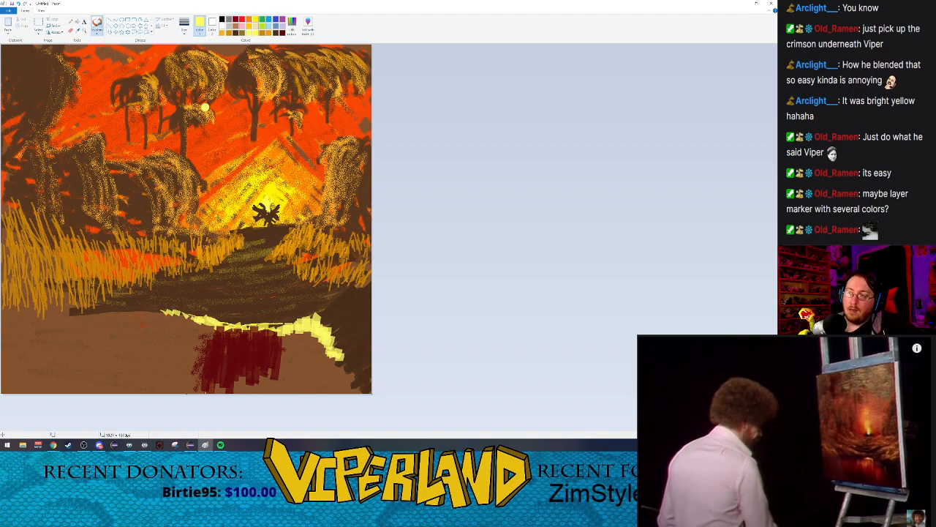
Step: Cover the left part of the brown water area with vertical dark crimson marker strokes
{"action": "left_click", "coordinate": [284, 33]}
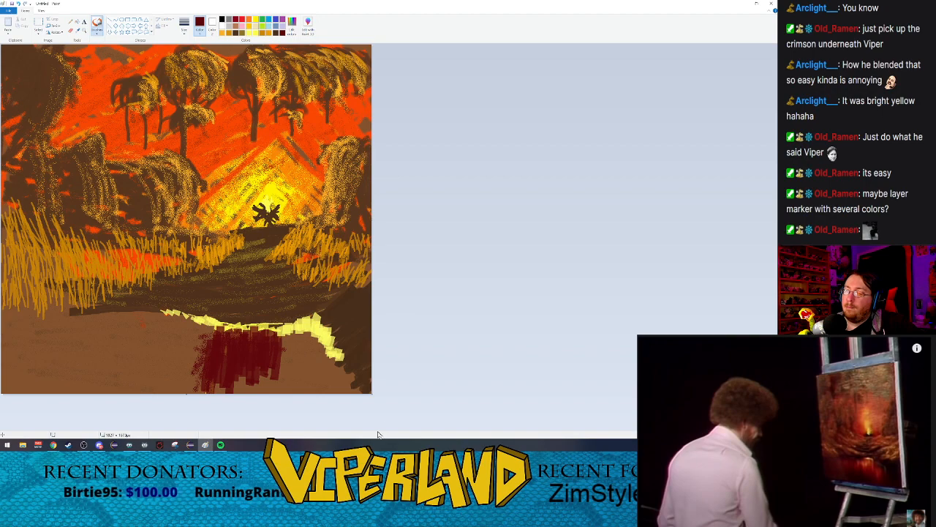
{"action": "mouse_move", "coordinate": [279, 326]}
{"action": "left_mouse_down"}
{"action": "mouse_move", "coordinate": [207, 324]}
{"action": "mouse_move", "coordinate": [191, 380]}
{"action": "mouse_move", "coordinate": [201, 322]}
{"action": "mouse_move", "coordinate": [196, 387]}
{"action": "mouse_move", "coordinate": [198, 327]}
{"action": "mouse_move", "coordinate": [179, 391]}
{"action": "mouse_move", "coordinate": [170, 322]}
{"action": "mouse_move", "coordinate": [119, 410]}
{"action": "mouse_move", "coordinate": [94, 360]}
{"action": "mouse_move", "coordinate": [30, 372]}
{"action": "left_mouse_up"}
{"action": "left_click_drag", "start_coordinate": [6, 311], "coordinate": [10, 348]}
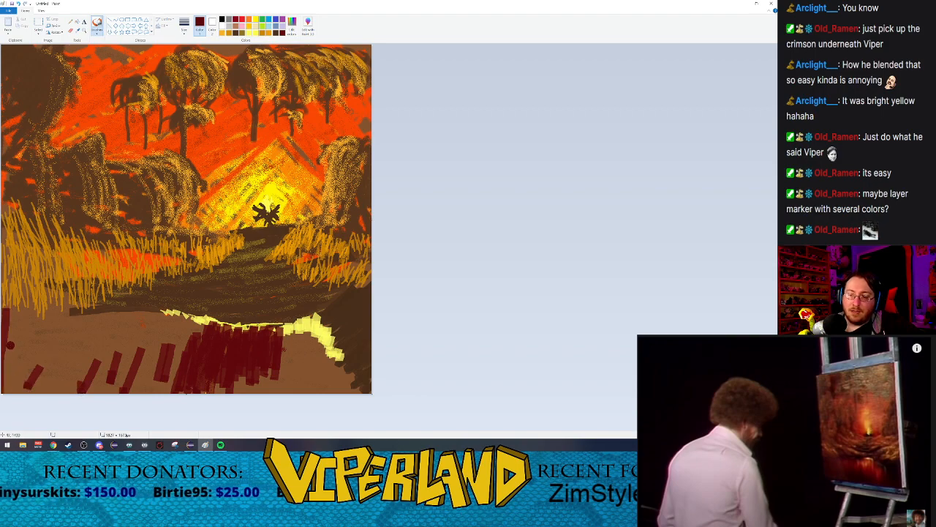
{"action": "mouse_move", "coordinate": [13, 308]}
{"action": "left_mouse_down"}
{"action": "mouse_move", "coordinate": [13, 388]}
{"action": "mouse_move", "coordinate": [22, 301]}
{"action": "mouse_move", "coordinate": [21, 387]}
{"action": "left_mouse_up"}
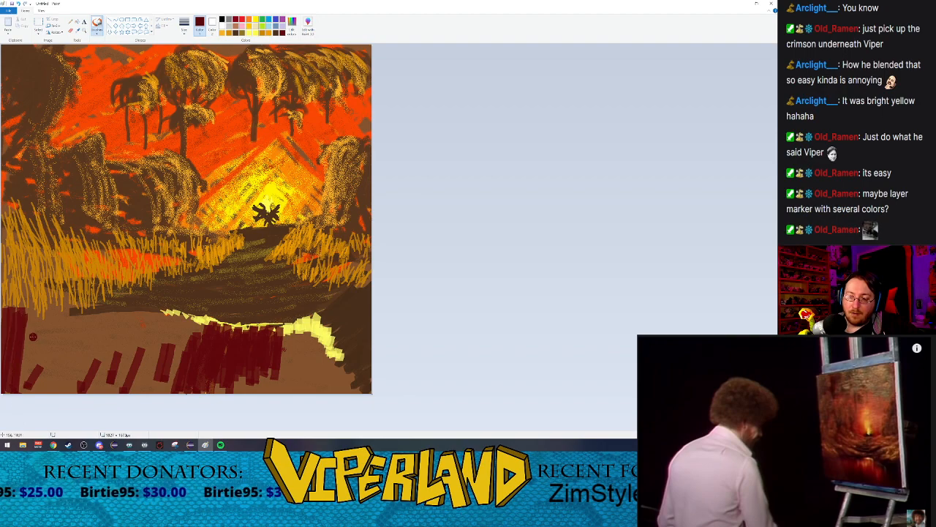
{"action": "mouse_move", "coordinate": [28, 316]}
{"action": "left_mouse_down"}
{"action": "mouse_move", "coordinate": [26, 390]}
{"action": "mouse_move", "coordinate": [42, 329]}
{"action": "mouse_move", "coordinate": [38, 391]}
{"action": "left_mouse_up"}
{"action": "left_click_drag", "start_coordinate": [31, 351], "coordinate": [23, 392]}
{"action": "mouse_move", "coordinate": [44, 319]}
{"action": "left_mouse_down"}
{"action": "mouse_move", "coordinate": [52, 391]}
{"action": "mouse_move", "coordinate": [38, 365]}
{"action": "left_mouse_up"}
{"action": "mouse_move", "coordinate": [38, 392]}
{"action": "left_mouse_down"}
{"action": "mouse_move", "coordinate": [49, 343]}
{"action": "mouse_move", "coordinate": [49, 391]}
{"action": "left_mouse_up"}
{"action": "mouse_move", "coordinate": [49, 319]}
{"action": "left_mouse_down"}
{"action": "mouse_move", "coordinate": [56, 384]}
{"action": "mouse_move", "coordinate": [50, 314]}
{"action": "mouse_move", "coordinate": [57, 380]}
{"action": "mouse_move", "coordinate": [61, 323]}
{"action": "mouse_move", "coordinate": [58, 404]}
{"action": "left_mouse_up"}
{"action": "mouse_move", "coordinate": [64, 326]}
{"action": "left_mouse_down"}
{"action": "mouse_move", "coordinate": [60, 392]}
{"action": "mouse_move", "coordinate": [68, 318]}
{"action": "mouse_move", "coordinate": [76, 387]}
{"action": "left_mouse_up"}
{"action": "left_click_drag", "start_coordinate": [78, 318], "coordinate": [74, 392]}
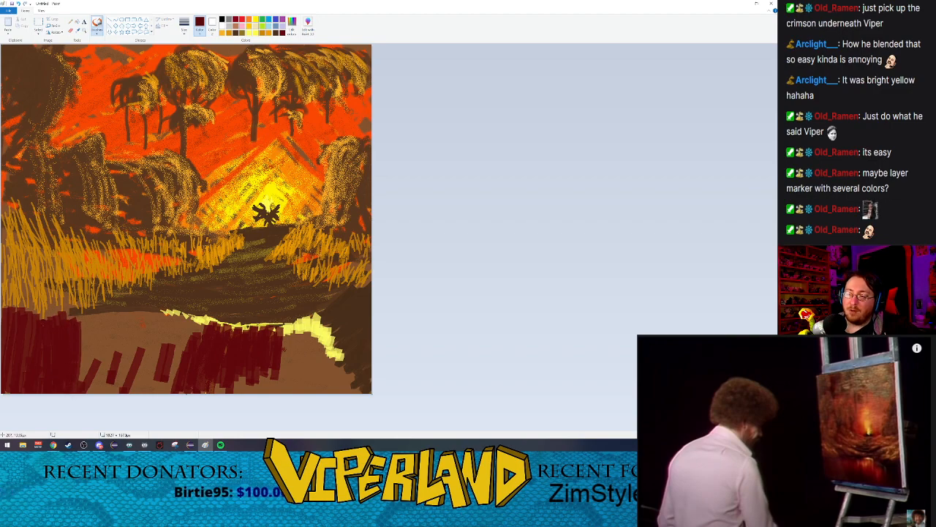
{"action": "left_click_drag", "start_coordinate": [83, 320], "coordinate": [80, 375]}
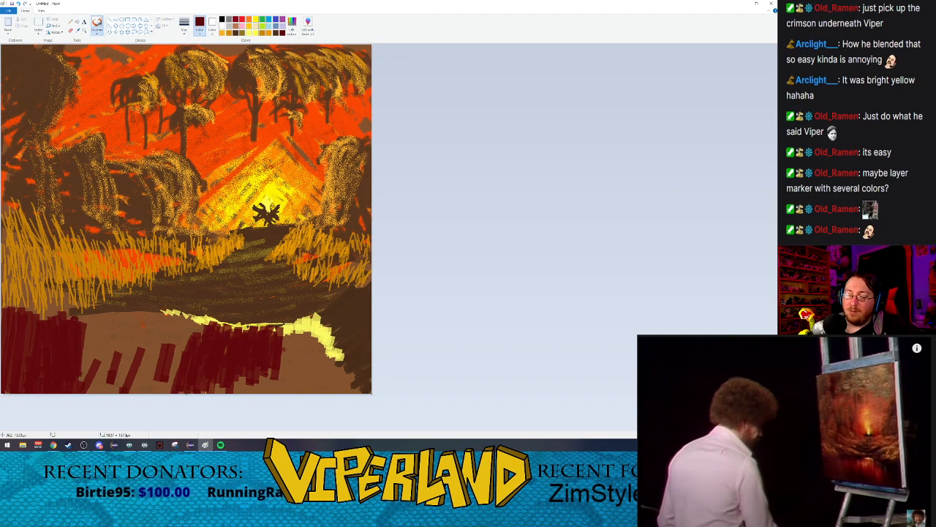
{"action": "mouse_move", "coordinate": [82, 319]}
{"action": "left_mouse_down"}
{"action": "mouse_move", "coordinate": [83, 380]}
{"action": "mouse_move", "coordinate": [92, 356]}
{"action": "mouse_move", "coordinate": [104, 391]}
{"action": "mouse_move", "coordinate": [104, 359]}
{"action": "mouse_move", "coordinate": [111, 389]}
{"action": "left_mouse_up"}
{"action": "left_click_drag", "start_coordinate": [111, 323], "coordinate": [110, 381]}
{"action": "left_click_drag", "start_coordinate": [113, 317], "coordinate": [114, 392]}
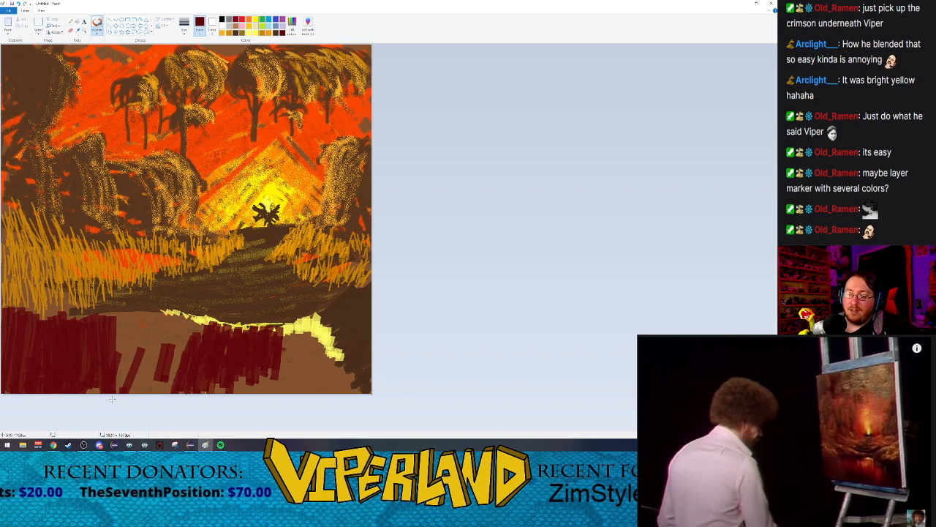
{"action": "left_click_drag", "start_coordinate": [117, 317], "coordinate": [121, 393]}
{"action": "mouse_move", "coordinate": [125, 310]}
{"action": "left_mouse_down"}
{"action": "mouse_move", "coordinate": [131, 408]}
{"action": "mouse_move", "coordinate": [132, 315]}
{"action": "mouse_move", "coordinate": [142, 393]}
{"action": "left_mouse_up"}
{"action": "left_click_drag", "start_coordinate": [138, 313], "coordinate": [139, 393]}
{"action": "left_click_drag", "start_coordinate": [139, 311], "coordinate": [145, 392]}
{"action": "left_click_drag", "start_coordinate": [132, 307], "coordinate": [132, 378]}
{"action": "mouse_move", "coordinate": [120, 315]}
{"action": "left_mouse_down"}
{"action": "mouse_move", "coordinate": [125, 353]}
{"action": "mouse_move", "coordinate": [111, 310]}
{"action": "mouse_move", "coordinate": [96, 372]}
{"action": "mouse_move", "coordinate": [117, 385]}
{"action": "left_mouse_up"}
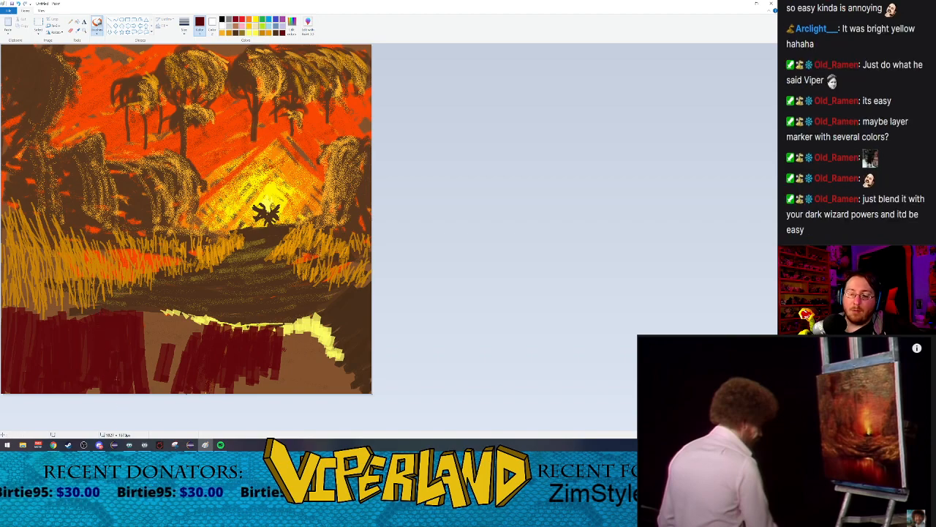
{"action": "left_click_drag", "start_coordinate": [84, 315], "coordinate": [79, 351]}
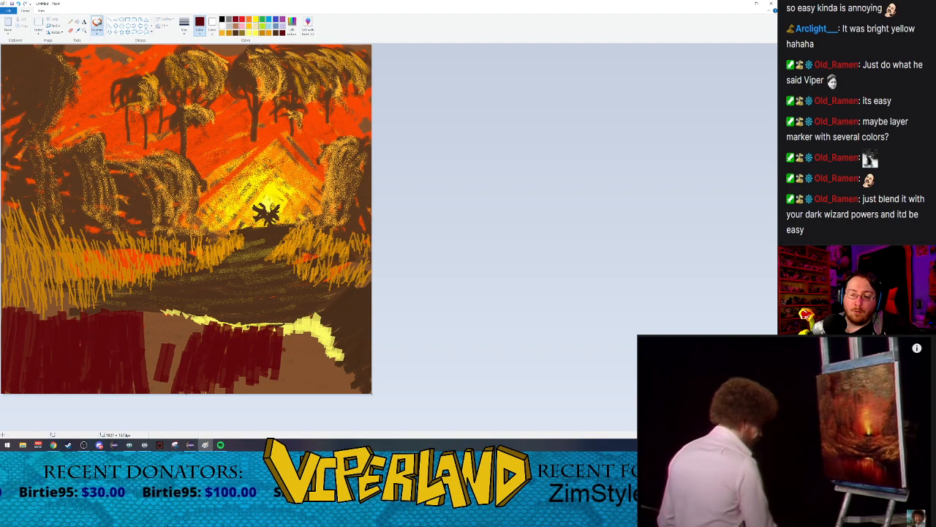
{"action": "mouse_move", "coordinate": [45, 311]}
{"action": "left_mouse_down"}
{"action": "mouse_move", "coordinate": [44, 322]}
{"action": "mouse_move", "coordinate": [29, 321]}
{"action": "mouse_move", "coordinate": [28, 341]}
{"action": "left_mouse_up"}
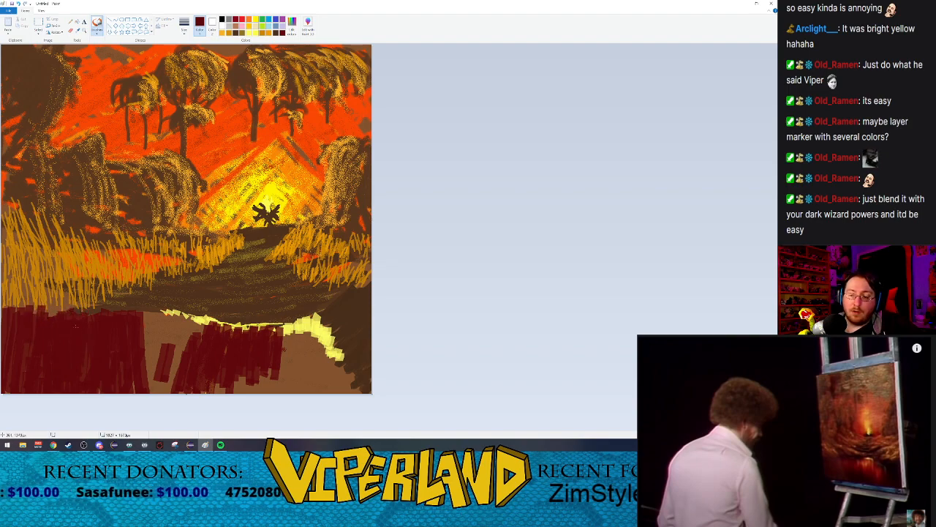
Step: Fill the brown gap between the left crimson area and the central reflection with vertical dark crimson strokes
{"action": "left_click_drag", "start_coordinate": [145, 308], "coordinate": [145, 383]}
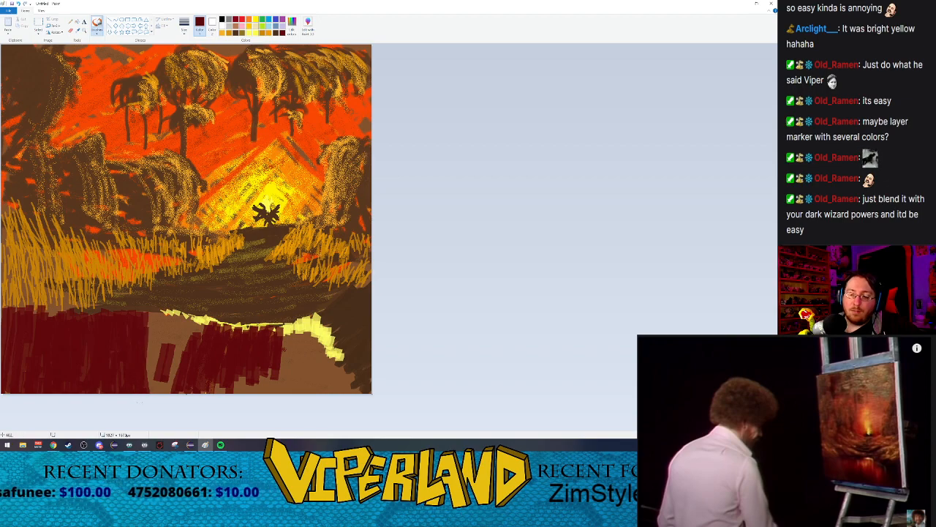
{"action": "left_click_drag", "start_coordinate": [148, 307], "coordinate": [147, 387]}
{"action": "left_click_drag", "start_coordinate": [153, 318], "coordinate": [158, 392]}
{"action": "left_click_drag", "start_coordinate": [156, 323], "coordinate": [149, 392]}
{"action": "left_click_drag", "start_coordinate": [152, 344], "coordinate": [152, 393]}
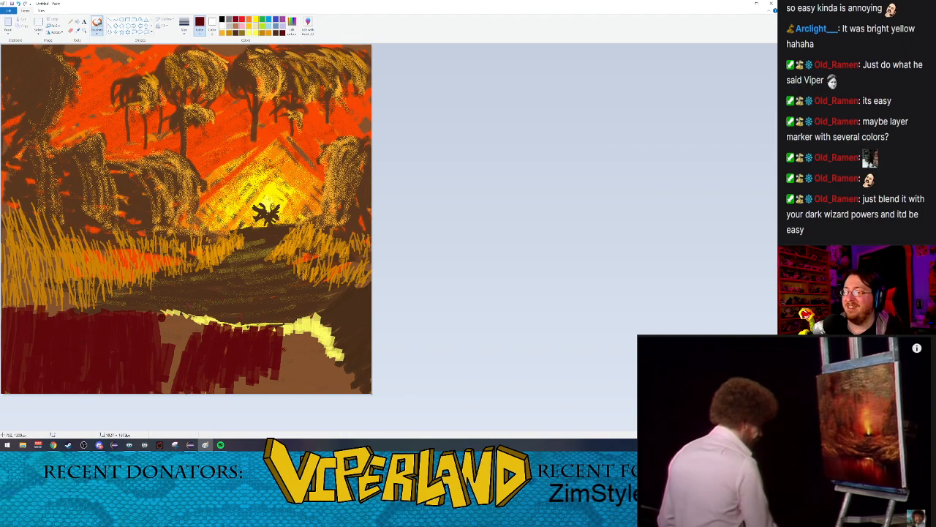
{"action": "left_click_drag", "start_coordinate": [159, 309], "coordinate": [159, 391]}
{"action": "left_click_drag", "start_coordinate": [166, 313], "coordinate": [165, 391]}
{"action": "left_click_drag", "start_coordinate": [168, 307], "coordinate": [169, 393]}
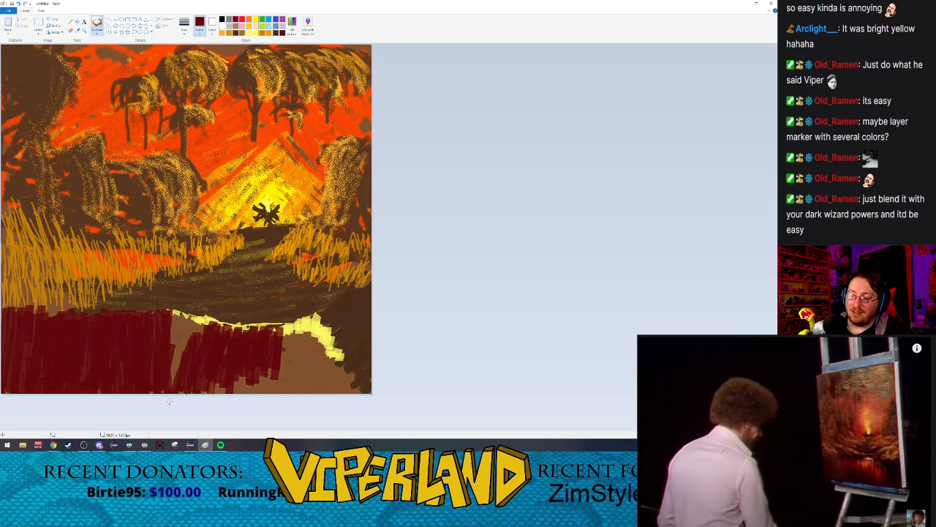
{"action": "mouse_move", "coordinate": [173, 308]}
{"action": "left_mouse_down"}
{"action": "mouse_move", "coordinate": [174, 386]}
{"action": "mouse_move", "coordinate": [180, 380]}
{"action": "left_mouse_up"}
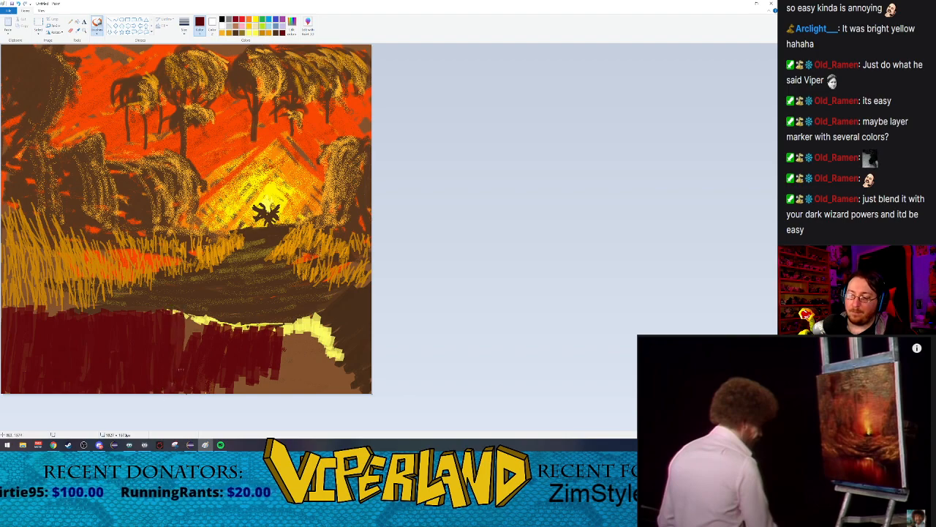
{"action": "mouse_move", "coordinate": [185, 310]}
{"action": "left_mouse_down"}
{"action": "mouse_move", "coordinate": [186, 386]}
{"action": "mouse_move", "coordinate": [207, 391]}
{"action": "left_mouse_up"}
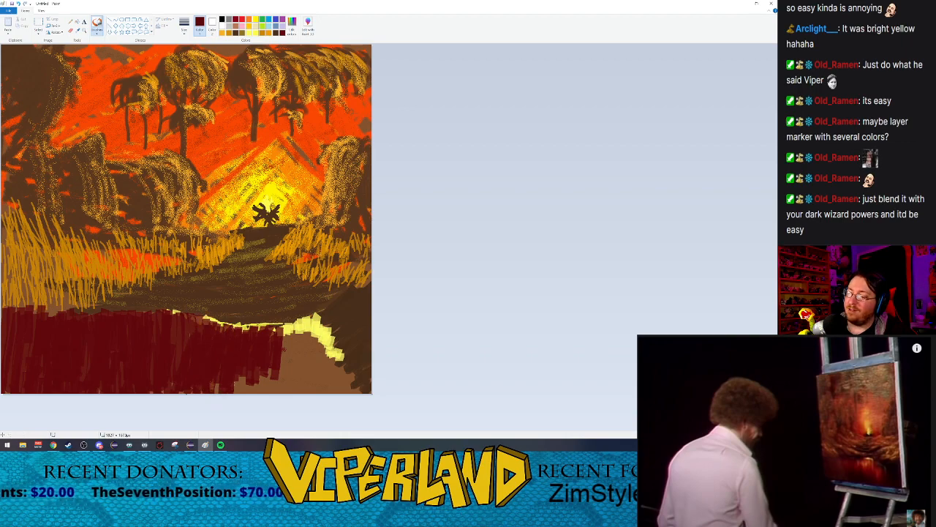
Step: Extend the dark crimson water over the remaining brown and yellow area up to the right bank
{"action": "left_click_drag", "start_coordinate": [284, 324], "coordinate": [291, 394]}
{"action": "mouse_move", "coordinate": [272, 363]}
{"action": "left_mouse_down"}
{"action": "mouse_move", "coordinate": [277, 392]}
{"action": "mouse_move", "coordinate": [249, 402]}
{"action": "mouse_move", "coordinate": [231, 366]}
{"action": "mouse_move", "coordinate": [216, 401]}
{"action": "left_mouse_up"}
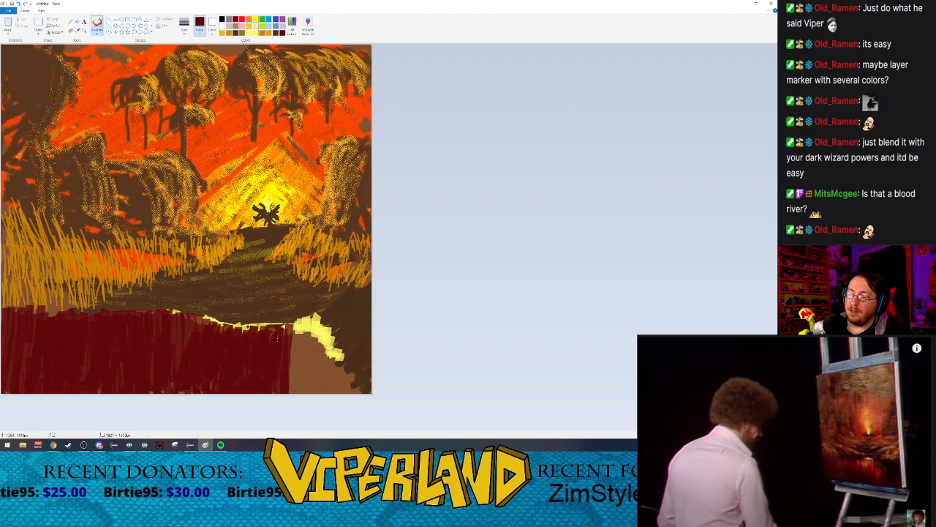
{"action": "left_click_drag", "start_coordinate": [294, 322], "coordinate": [299, 392]}
{"action": "mouse_move", "coordinate": [305, 316]}
{"action": "left_mouse_down"}
{"action": "mouse_move", "coordinate": [309, 365]}
{"action": "mouse_move", "coordinate": [317, 317]}
{"action": "mouse_move", "coordinate": [321, 356]}
{"action": "mouse_move", "coordinate": [321, 328]}
{"action": "mouse_move", "coordinate": [331, 357]}
{"action": "mouse_move", "coordinate": [332, 331]}
{"action": "mouse_move", "coordinate": [333, 393]}
{"action": "mouse_move", "coordinate": [329, 341]}
{"action": "mouse_move", "coordinate": [341, 376]}
{"action": "mouse_move", "coordinate": [343, 361]}
{"action": "mouse_move", "coordinate": [348, 399]}
{"action": "mouse_move", "coordinate": [348, 359]}
{"action": "mouse_move", "coordinate": [357, 398]}
{"action": "mouse_move", "coordinate": [357, 373]}
{"action": "mouse_move", "coordinate": [347, 391]}
{"action": "mouse_move", "coordinate": [343, 369]}
{"action": "mouse_move", "coordinate": [336, 394]}
{"action": "mouse_move", "coordinate": [317, 400]}
{"action": "mouse_move", "coordinate": [308, 351]}
{"action": "mouse_move", "coordinate": [301, 390]}
{"action": "mouse_move", "coordinate": [292, 347]}
{"action": "mouse_move", "coordinate": [279, 383]}
{"action": "left_mouse_up"}
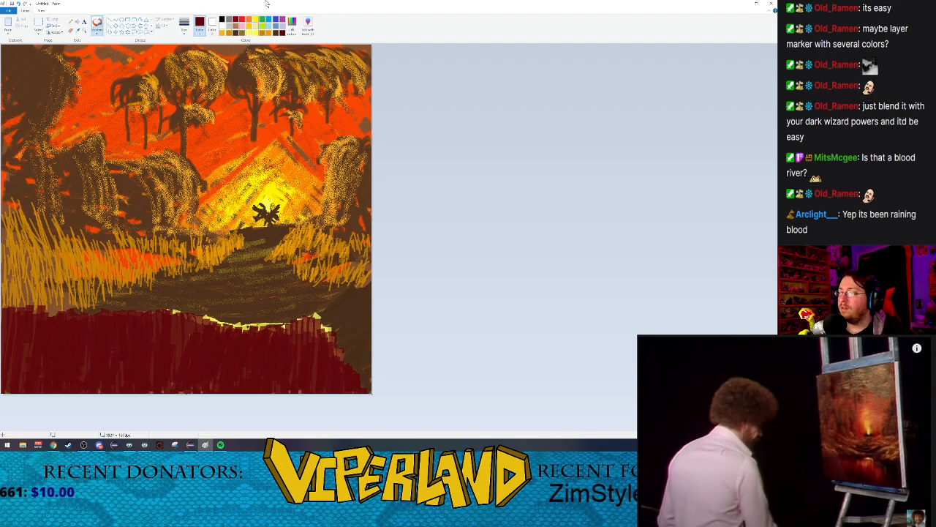
Step: Paint a light yellow reflection below the waterline and blend it into the water with dark crimson marker strokes
{"action": "left_click", "coordinate": [255, 34]}
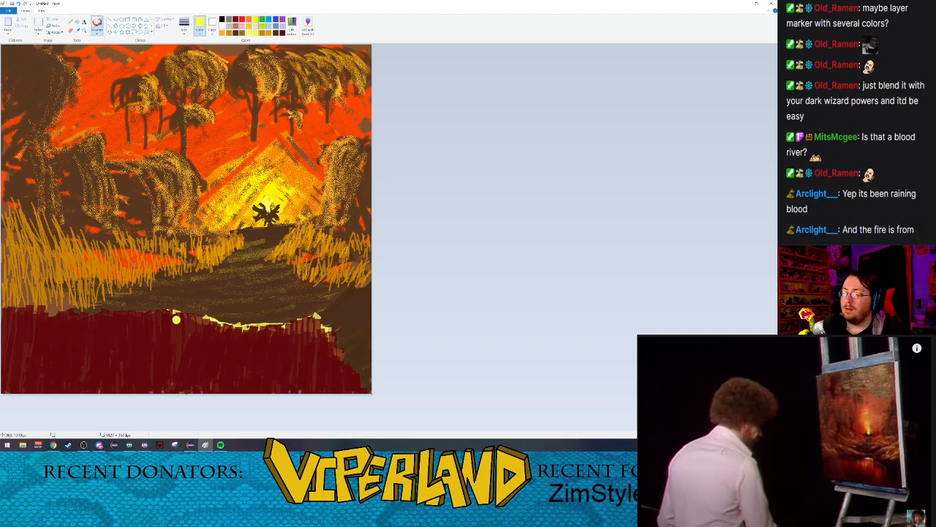
{"action": "mouse_move", "coordinate": [209, 321]}
{"action": "left_mouse_down"}
{"action": "mouse_move", "coordinate": [211, 346]}
{"action": "mouse_move", "coordinate": [221, 325]}
{"action": "mouse_move", "coordinate": [220, 350]}
{"action": "mouse_move", "coordinate": [234, 327]}
{"action": "mouse_move", "coordinate": [229, 339]}
{"action": "mouse_move", "coordinate": [240, 333]}
{"action": "mouse_move", "coordinate": [235, 350]}
{"action": "mouse_move", "coordinate": [246, 360]}
{"action": "mouse_move", "coordinate": [252, 324]}
{"action": "mouse_move", "coordinate": [253, 352]}
{"action": "mouse_move", "coordinate": [261, 329]}
{"action": "mouse_move", "coordinate": [264, 351]}
{"action": "mouse_move", "coordinate": [272, 328]}
{"action": "mouse_move", "coordinate": [269, 354]}
{"action": "mouse_move", "coordinate": [278, 325]}
{"action": "mouse_move", "coordinate": [285, 349]}
{"action": "left_mouse_up"}
{"action": "left_click", "coordinate": [282, 33]}
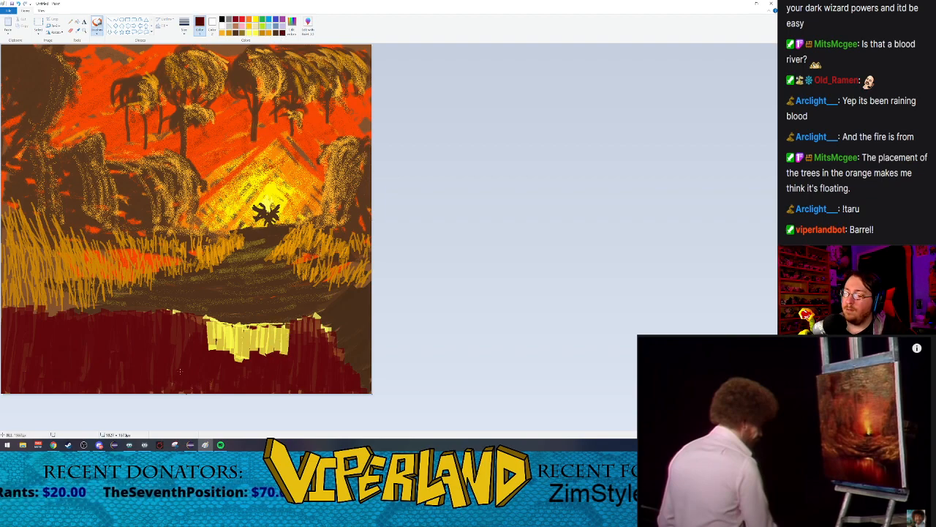
{"action": "mouse_move", "coordinate": [212, 322]}
{"action": "left_mouse_down"}
{"action": "mouse_move", "coordinate": [207, 342]}
{"action": "mouse_move", "coordinate": [231, 320]}
{"action": "mouse_move", "coordinate": [238, 335]}
{"action": "mouse_move", "coordinate": [241, 322]}
{"action": "mouse_move", "coordinate": [248, 349]}
{"action": "mouse_move", "coordinate": [245, 324]}
{"action": "mouse_move", "coordinate": [260, 351]}
{"action": "mouse_move", "coordinate": [258, 327]}
{"action": "mouse_move", "coordinate": [265, 355]}
{"action": "mouse_move", "coordinate": [271, 325]}
{"action": "mouse_move", "coordinate": [282, 350]}
{"action": "mouse_move", "coordinate": [280, 320]}
{"action": "mouse_move", "coordinate": [285, 354]}
{"action": "left_mouse_up"}
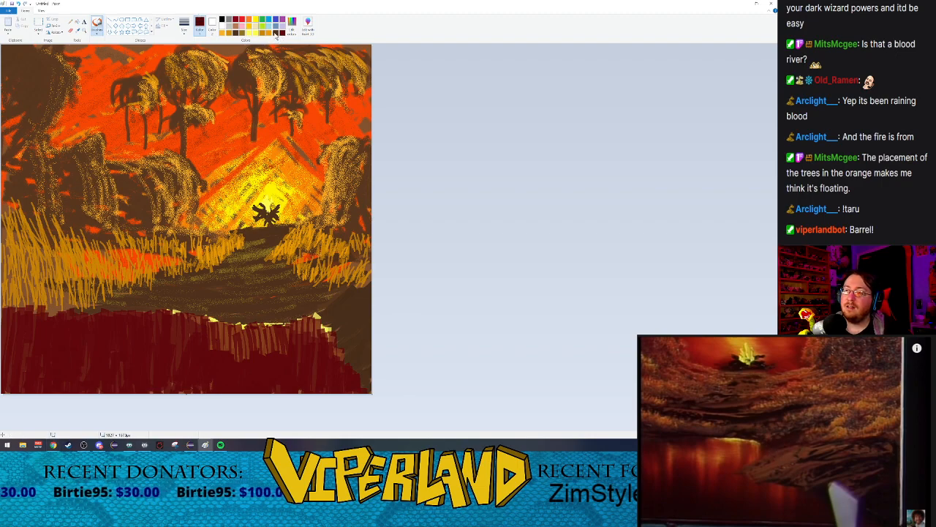
Step: Build out the lower right bank into a dark brown mound over the water's edge with the oil brush
{"action": "left_click", "coordinate": [97, 31]}
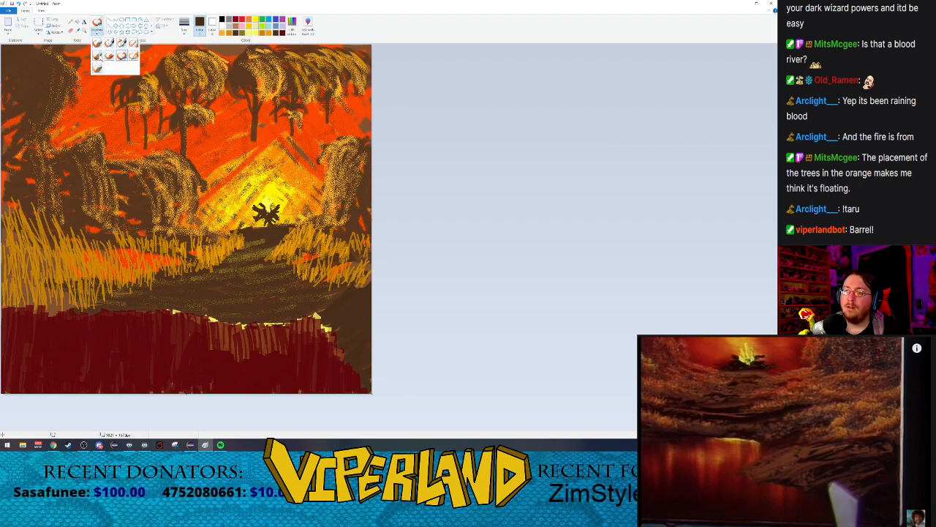
{"action": "left_click", "coordinate": [100, 58]}
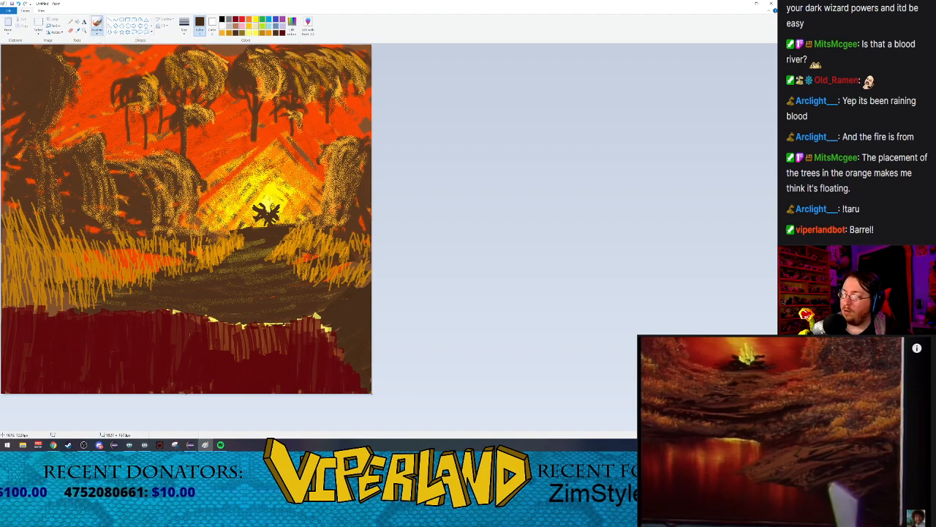
{"action": "left_click_drag", "start_coordinate": [343, 304], "coordinate": [340, 309]}
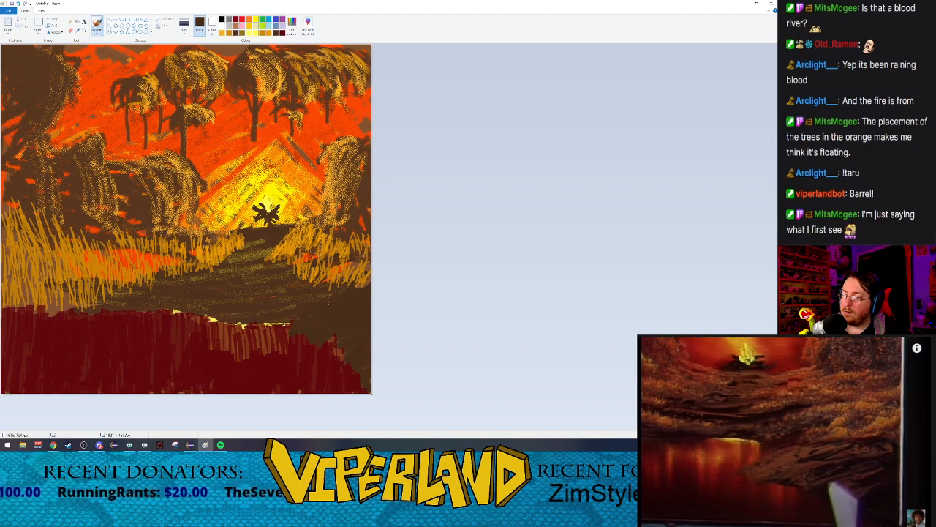
{"action": "left_click_drag", "start_coordinate": [319, 342], "coordinate": [308, 362]}
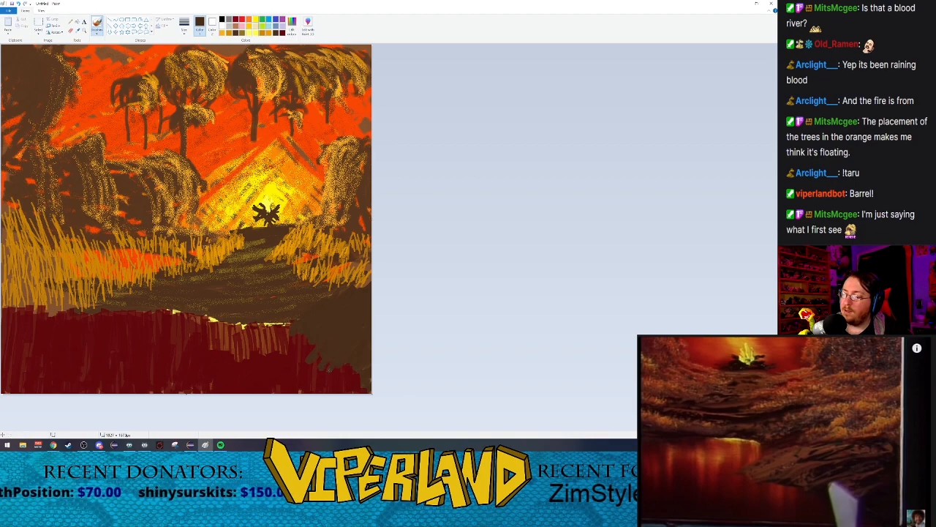
{"action": "mouse_move", "coordinate": [356, 353]}
{"action": "left_mouse_down"}
{"action": "mouse_move", "coordinate": [341, 388]}
{"action": "mouse_move", "coordinate": [349, 392]}
{"action": "left_mouse_up"}
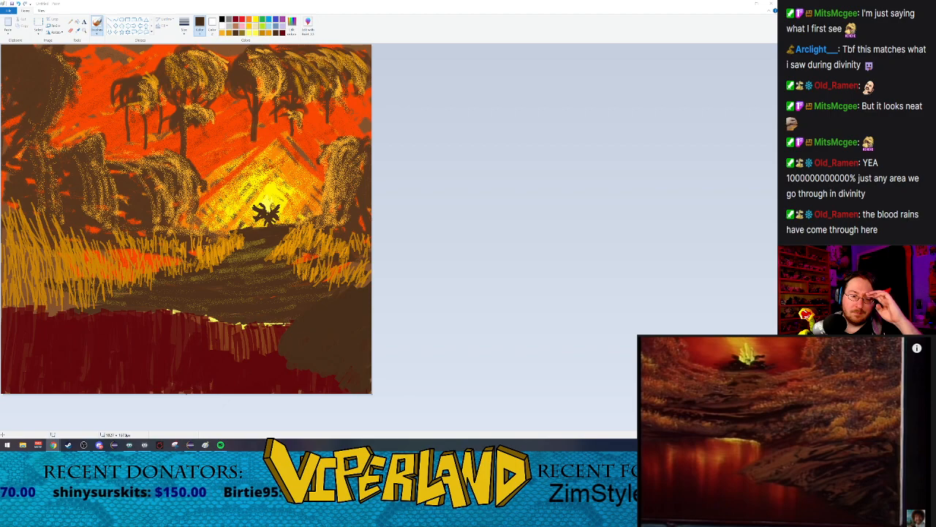
Step: Speckle the lower right mound with olive texture using the airbrush
{"action": "left_click", "coordinate": [242, 33]}
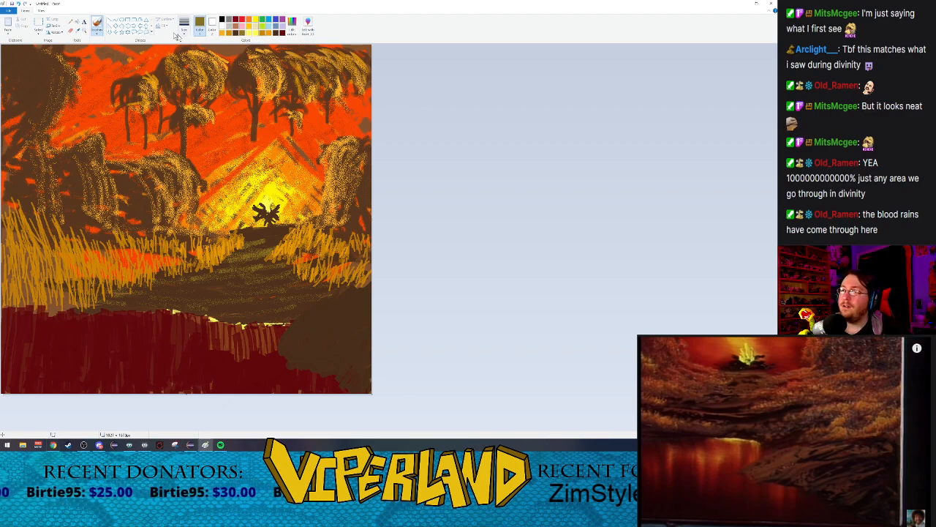
{"action": "left_click", "coordinate": [97, 32]}
{"action": "left_click", "coordinate": [133, 44]}
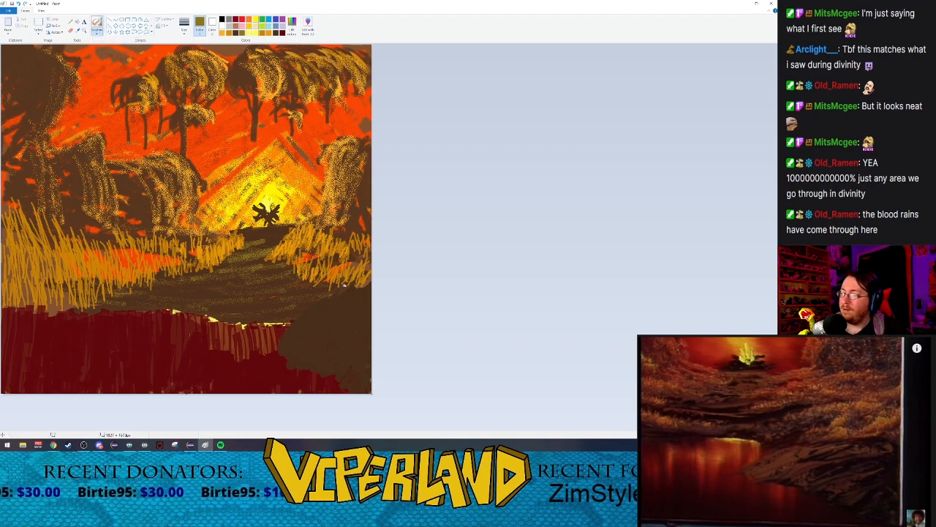
{"action": "mouse_move", "coordinate": [364, 294]}
{"action": "left_mouse_down"}
{"action": "mouse_move", "coordinate": [320, 333]}
{"action": "mouse_move", "coordinate": [349, 302]}
{"action": "mouse_move", "coordinate": [334, 333]}
{"action": "mouse_move", "coordinate": [319, 311]}
{"action": "mouse_move", "coordinate": [333, 311]}
{"action": "mouse_move", "coordinate": [293, 344]}
{"action": "mouse_move", "coordinate": [311, 319]}
{"action": "mouse_move", "coordinate": [293, 348]}
{"action": "mouse_move", "coordinate": [322, 309]}
{"action": "mouse_move", "coordinate": [298, 344]}
{"action": "mouse_move", "coordinate": [302, 320]}
{"action": "mouse_move", "coordinate": [295, 346]}
{"action": "mouse_move", "coordinate": [308, 328]}
{"action": "mouse_move", "coordinate": [337, 326]}
{"action": "mouse_move", "coordinate": [285, 364]}
{"action": "mouse_move", "coordinate": [350, 311]}
{"action": "mouse_move", "coordinate": [334, 355]}
{"action": "mouse_move", "coordinate": [312, 331]}
{"action": "mouse_move", "coordinate": [338, 329]}
{"action": "mouse_move", "coordinate": [311, 349]}
{"action": "mouse_move", "coordinate": [365, 314]}
{"action": "mouse_move", "coordinate": [321, 367]}
{"action": "mouse_move", "coordinate": [366, 305]}
{"action": "mouse_move", "coordinate": [334, 358]}
{"action": "mouse_move", "coordinate": [371, 299]}
{"action": "mouse_move", "coordinate": [365, 339]}
{"action": "left_mouse_up"}
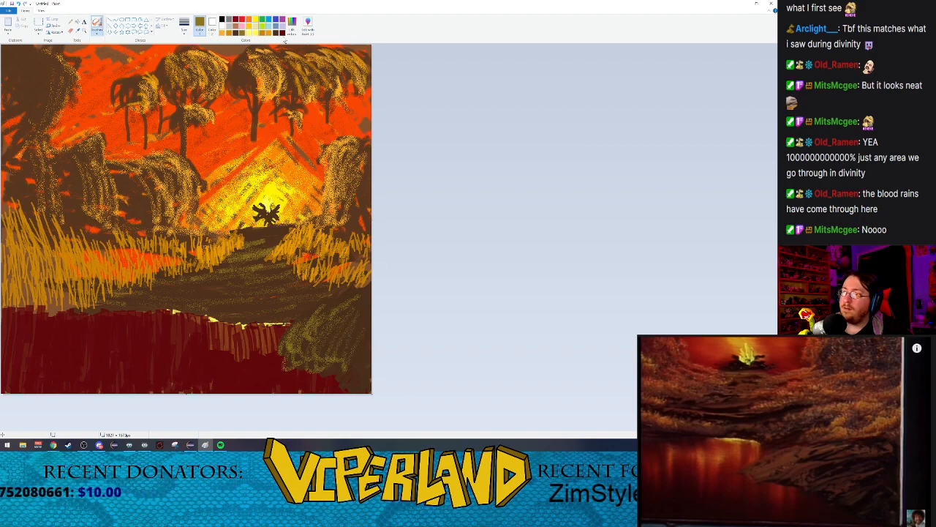
Step: Airbrush dark crimson onto the crest of the lower right mound and tone the mound down with dark brown
{"action": "left_click", "coordinate": [282, 33]}
{"action": "left_click_drag", "start_coordinate": [359, 295], "coordinate": [341, 300]}
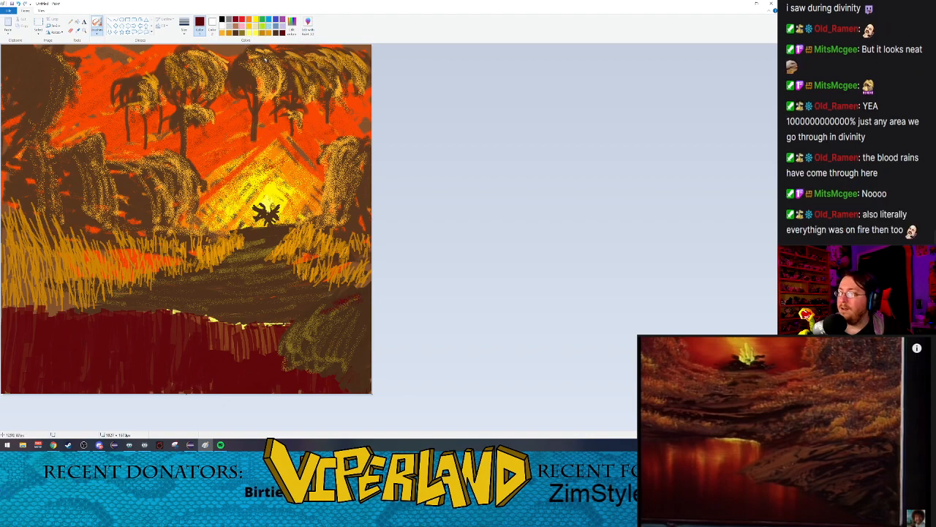
{"action": "left_click", "coordinate": [276, 33]}
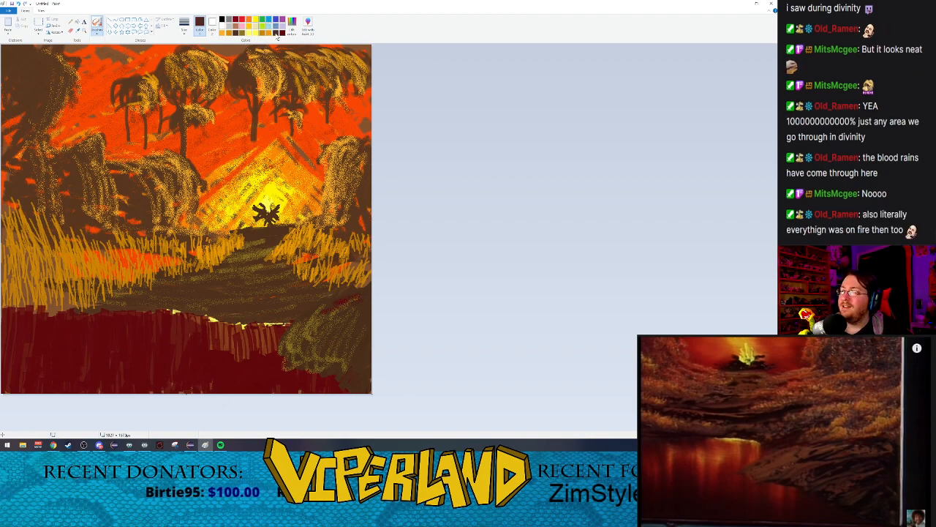
{"action": "mouse_move", "coordinate": [361, 298]}
{"action": "left_mouse_down"}
{"action": "mouse_move", "coordinate": [319, 306]}
{"action": "mouse_move", "coordinate": [357, 302]}
{"action": "left_mouse_up"}
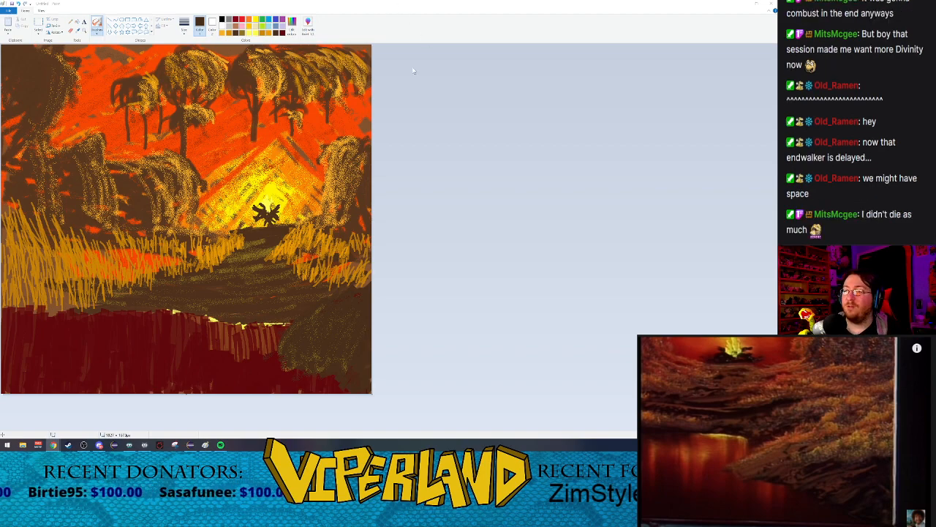
Step: Paint golden grass blades up the left end of the lower right mound's crest using the marker at its thinnest size
{"action": "left_click", "coordinate": [228, 32]}
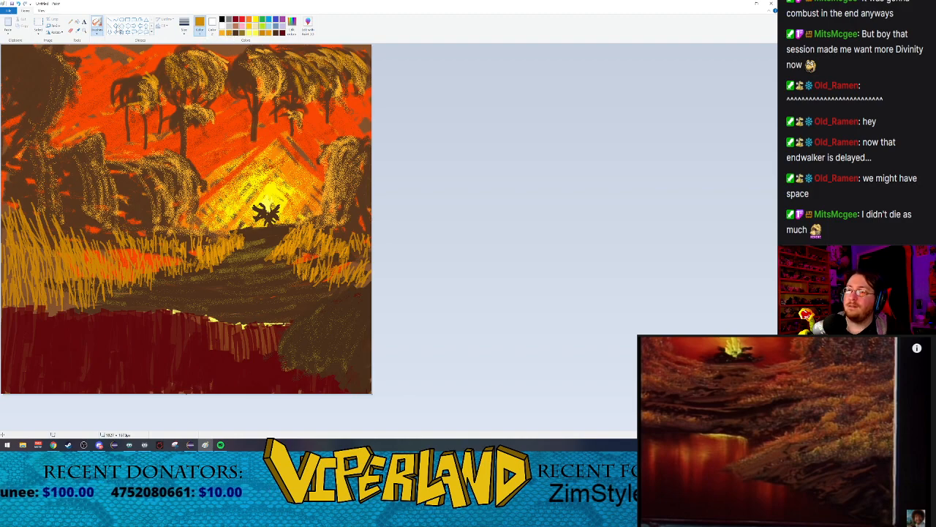
{"action": "left_click", "coordinate": [97, 31]}
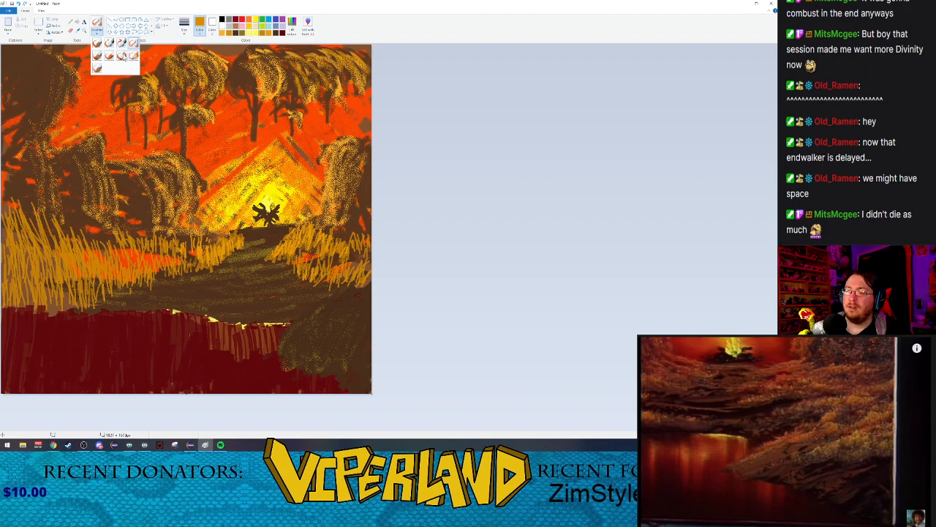
{"action": "left_click", "coordinate": [122, 55]}
{"action": "left_click", "coordinate": [184, 25]}
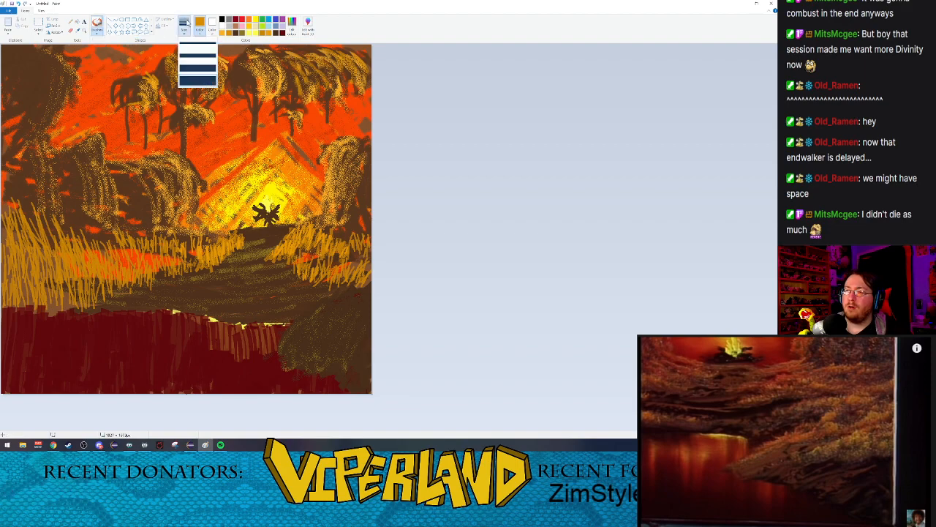
{"action": "left_click", "coordinate": [195, 46]}
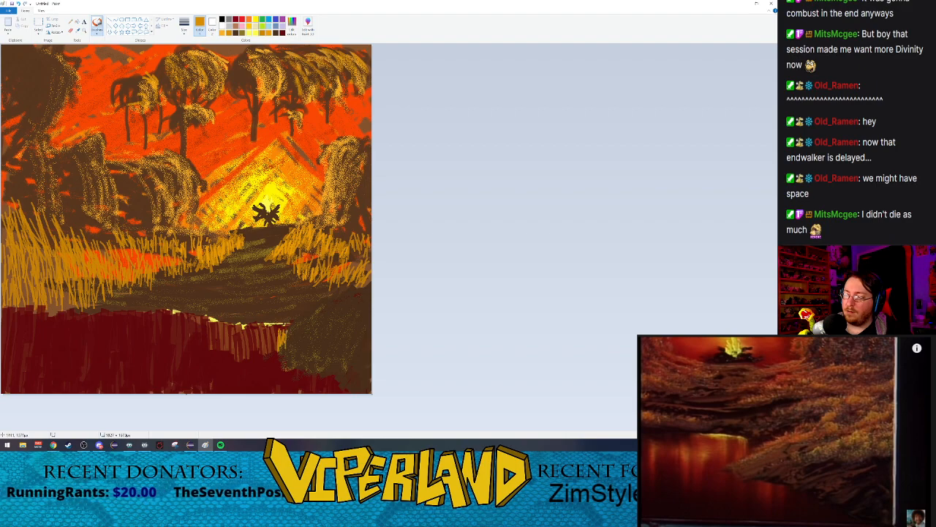
{"action": "mouse_move", "coordinate": [290, 323]}
{"action": "left_mouse_down"}
{"action": "mouse_move", "coordinate": [288, 343]}
{"action": "mouse_move", "coordinate": [295, 341]}
{"action": "left_mouse_up"}
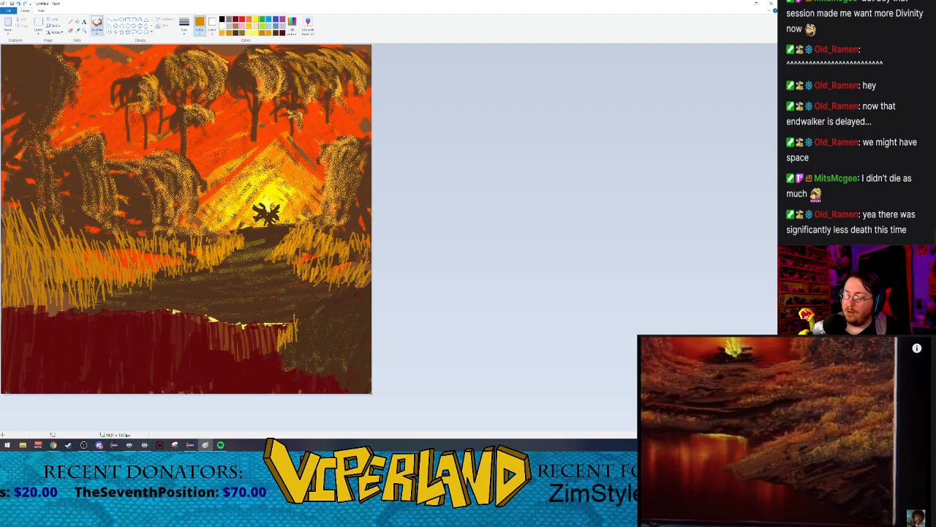
{"action": "left_click_drag", "start_coordinate": [306, 308], "coordinate": [300, 327]}
{"action": "left_click_drag", "start_coordinate": [312, 307], "coordinate": [306, 326]}
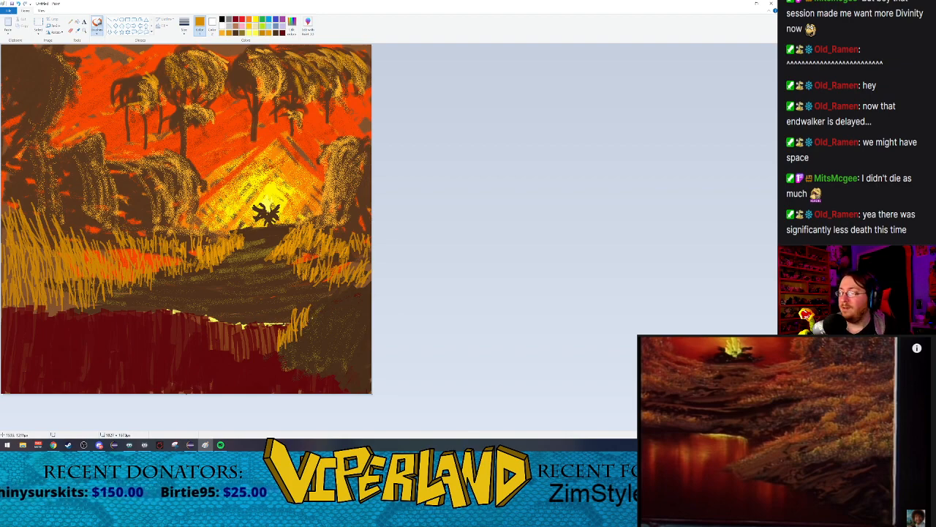
{"action": "left_click_drag", "start_coordinate": [302, 309], "coordinate": [298, 329]}
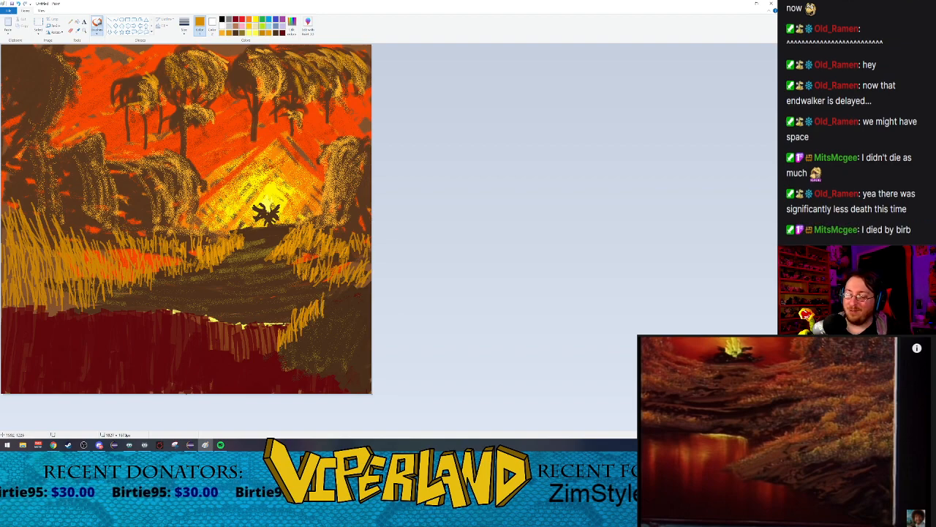
Step: Extend the golden grass along the rest of the mound's crest to the canvas's right edge
{"action": "left_click_drag", "start_coordinate": [334, 297], "coordinate": [328, 312]}
{"action": "left_click_drag", "start_coordinate": [339, 293], "coordinate": [338, 313]}
{"action": "left_click_drag", "start_coordinate": [345, 288], "coordinate": [337, 310]}
{"action": "left_click_drag", "start_coordinate": [347, 297], "coordinate": [350, 311]}
{"action": "mouse_move", "coordinate": [352, 287]}
{"action": "left_mouse_down"}
{"action": "mouse_move", "coordinate": [359, 264]}
{"action": "mouse_move", "coordinate": [368, 297]}
{"action": "left_mouse_up"}
{"action": "left_click_drag", "start_coordinate": [369, 277], "coordinate": [358, 310]}
{"action": "left_click_drag", "start_coordinate": [359, 282], "coordinate": [353, 299]}
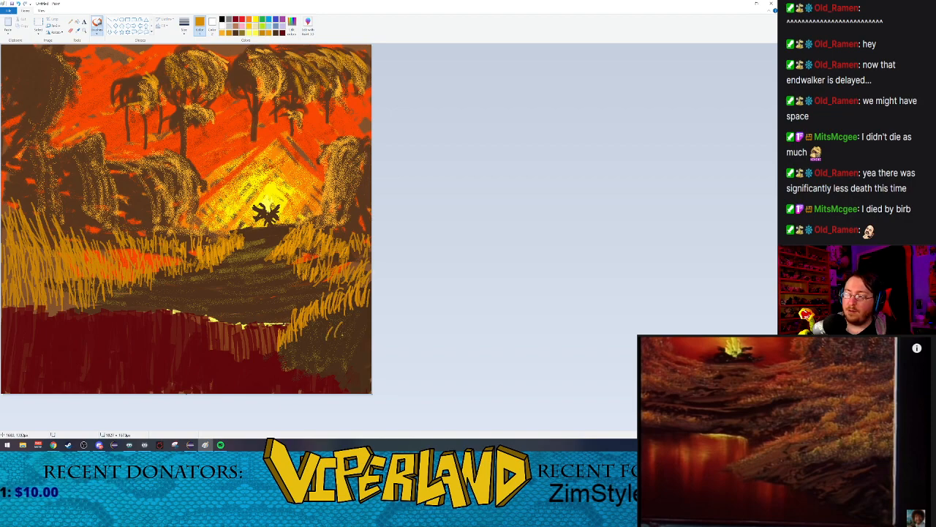
Step: Add a golden grass tuft on the mound's right side and a row of blades along its lower edge at the water
{"action": "left_click_drag", "start_coordinate": [346, 323], "coordinate": [339, 338]}
{"action": "left_click_drag", "start_coordinate": [356, 321], "coordinate": [352, 335]}
{"action": "left_click_drag", "start_coordinate": [369, 322], "coordinate": [356, 334]}
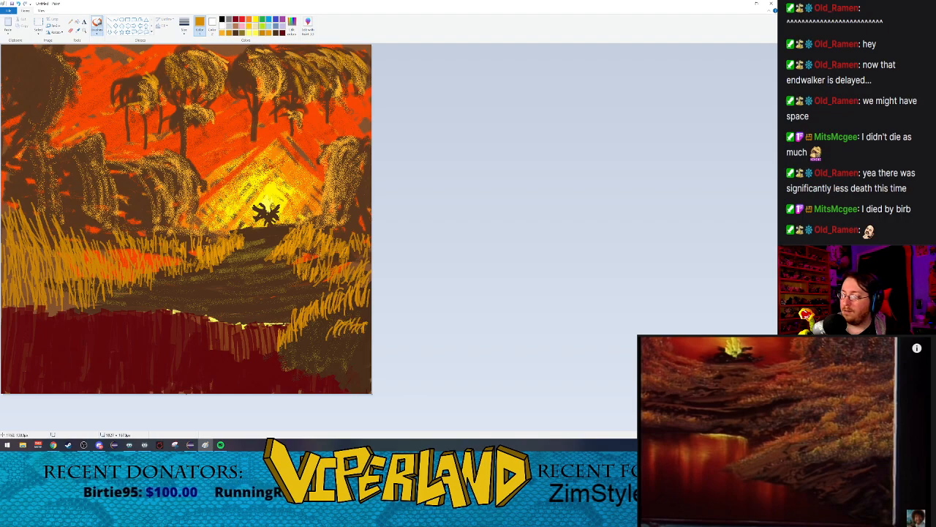
{"action": "left_click_drag", "start_coordinate": [349, 327], "coordinate": [341, 335]}
{"action": "mouse_move", "coordinate": [357, 326]}
{"action": "left_mouse_down"}
{"action": "mouse_move", "coordinate": [349, 335]}
{"action": "mouse_move", "coordinate": [366, 334]}
{"action": "left_mouse_up"}
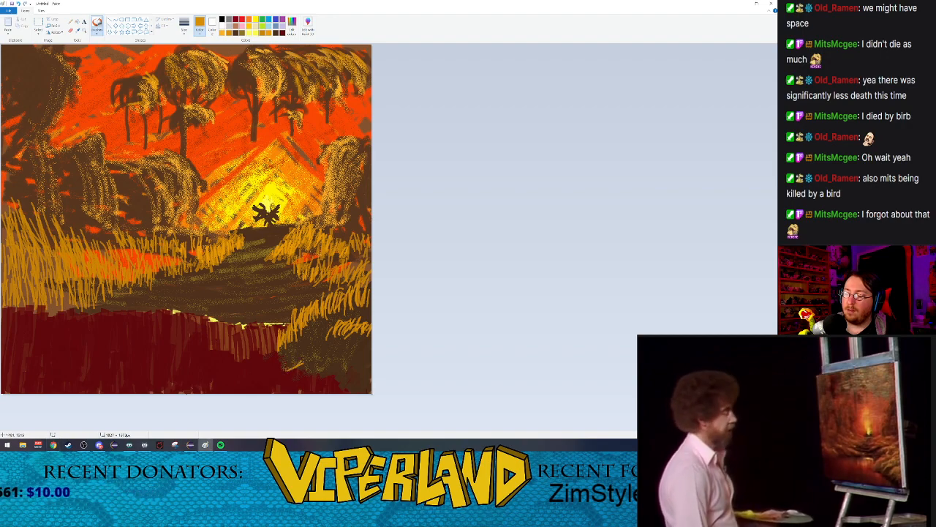
{"action": "mouse_move", "coordinate": [306, 360]}
{"action": "left_mouse_down"}
{"action": "mouse_move", "coordinate": [329, 357]}
{"action": "mouse_move", "coordinate": [353, 382]}
{"action": "left_mouse_up"}
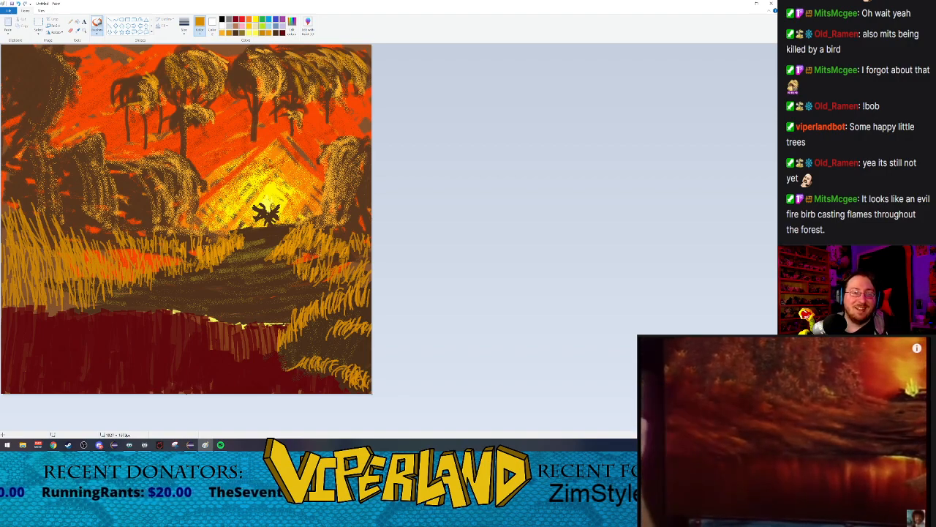
Step: Switch to the airbrush in dark brown at its thickest size
{"action": "left_click", "coordinate": [267, 34]}
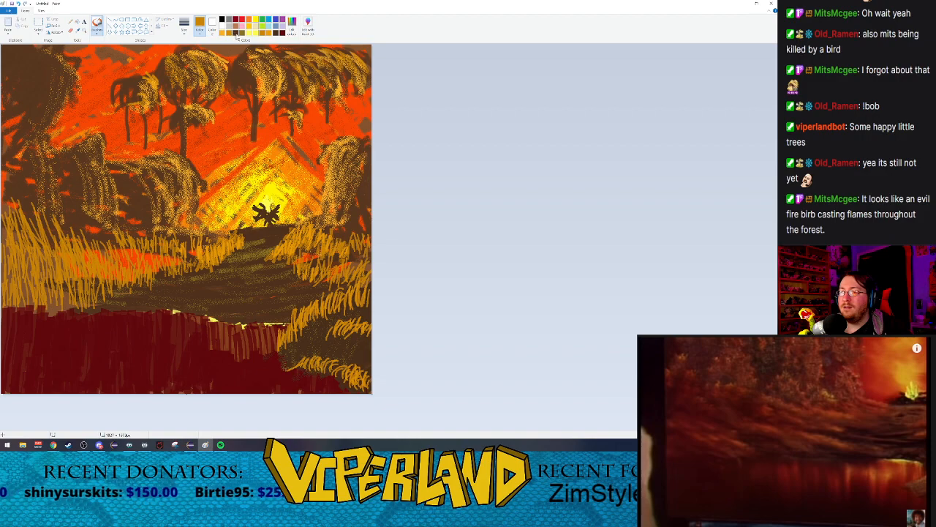
{"action": "left_click", "coordinate": [236, 34]}
{"action": "left_click", "coordinate": [183, 28]}
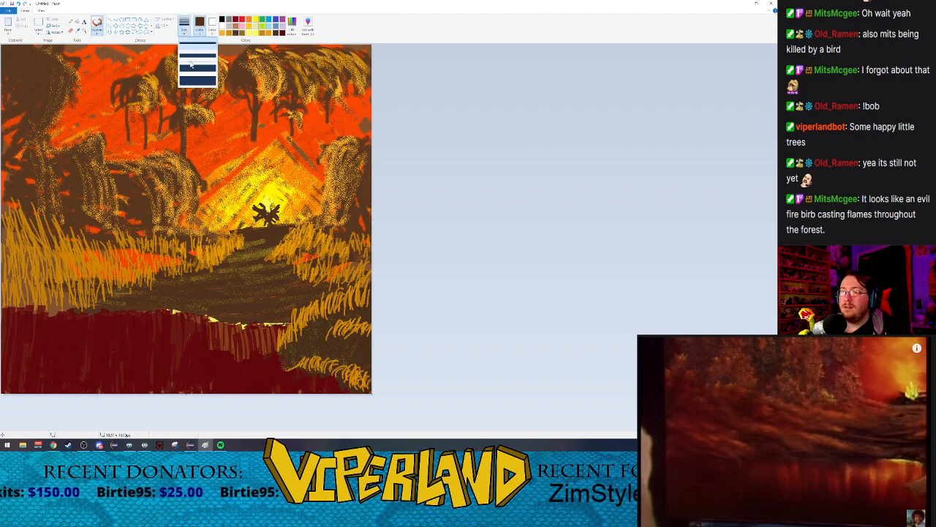
{"action": "left_click", "coordinate": [95, 29]}
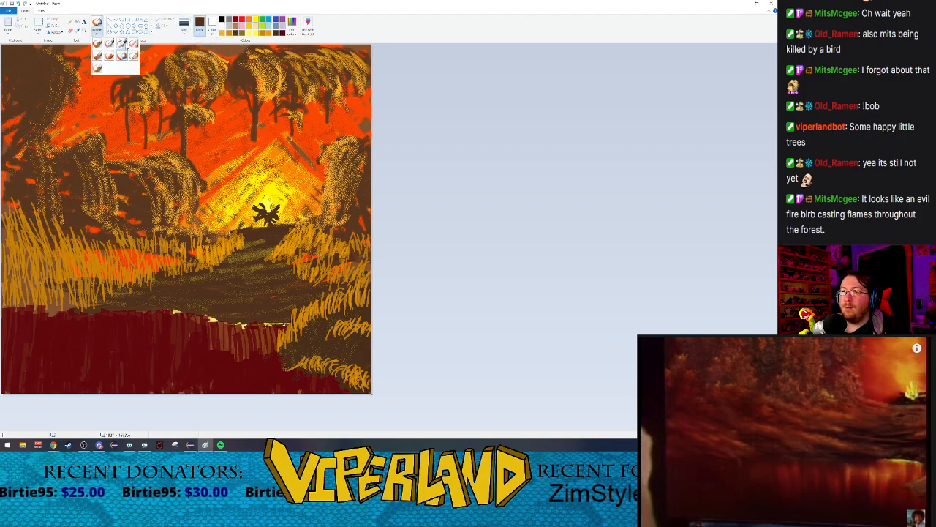
{"action": "left_click", "coordinate": [132, 44]}
{"action": "left_click", "coordinate": [185, 28]}
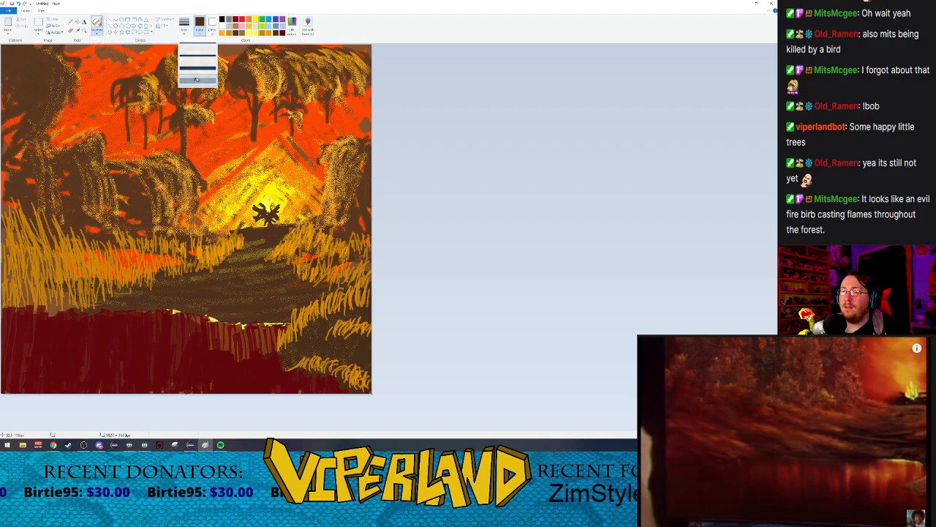
{"action": "left_click", "coordinate": [196, 79]}
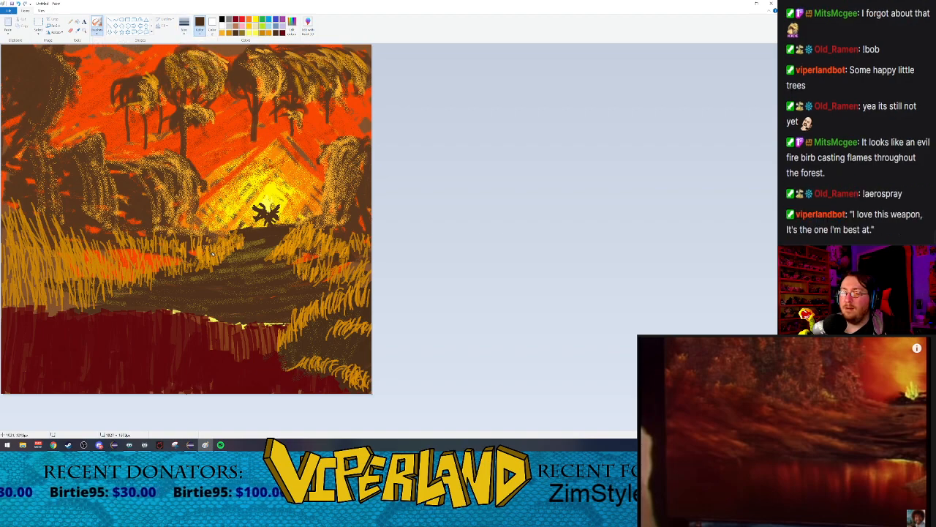
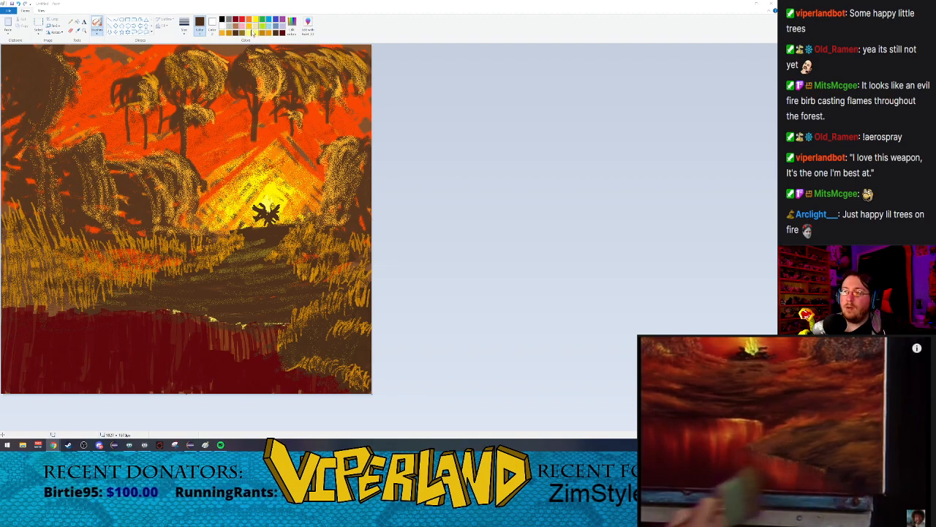
Step: Paint a bright yellow band along the lower right mound's waterline with the marker at its thickest size
{"action": "left_click", "coordinate": [96, 32]}
{"action": "left_click", "coordinate": [118, 62]}
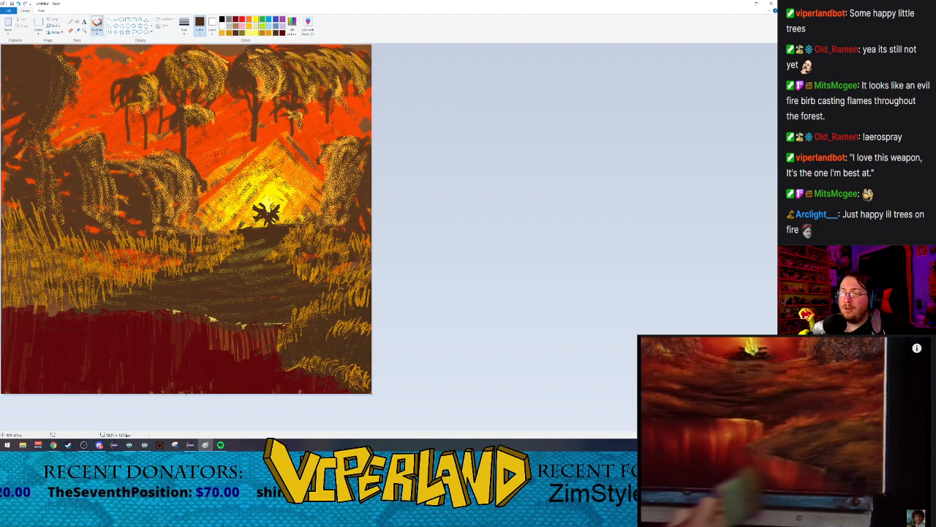
{"action": "left_click", "coordinate": [96, 33]}
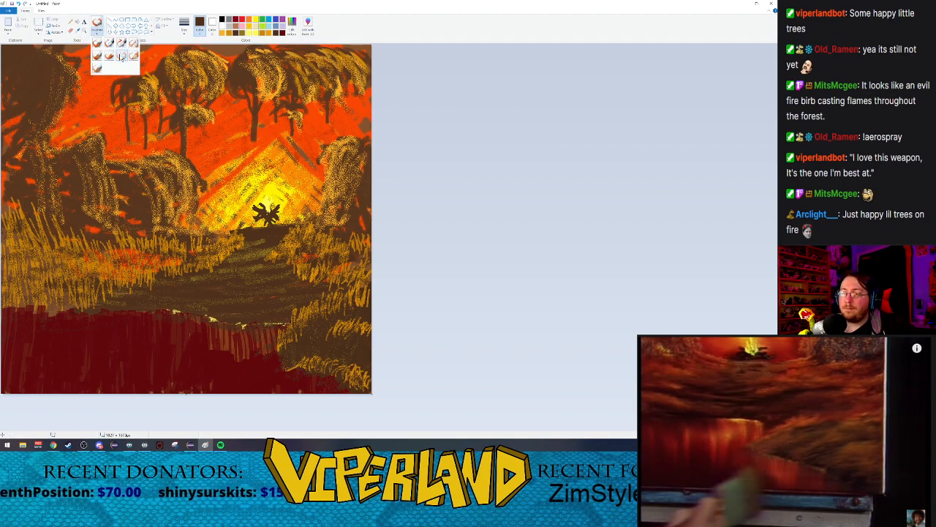
{"action": "left_click", "coordinate": [121, 56]}
{"action": "left_click", "coordinate": [256, 34]}
{"action": "left_click", "coordinate": [184, 25]}
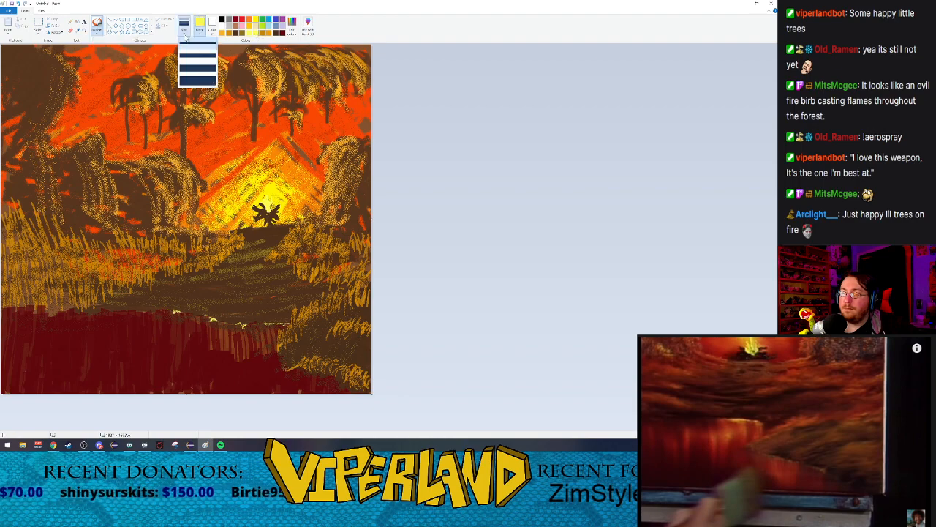
{"action": "left_click", "coordinate": [190, 54]}
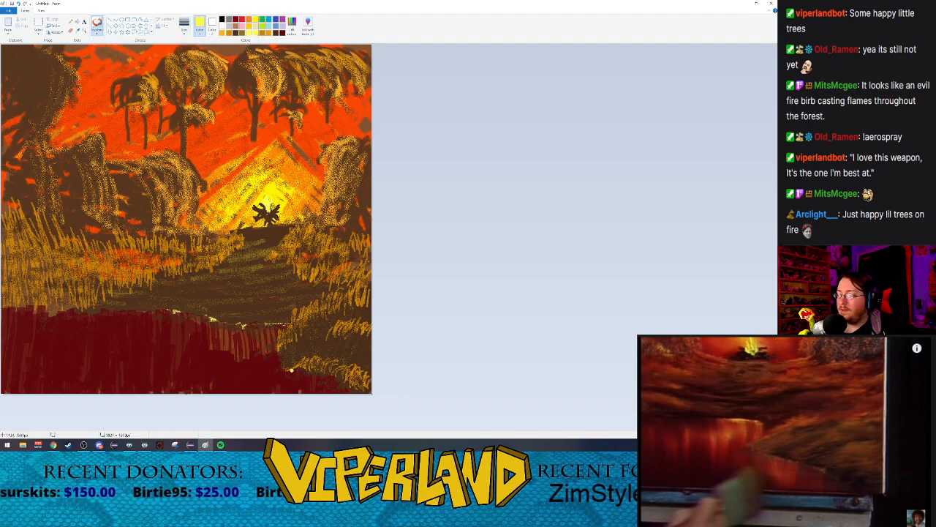
{"action": "left_click", "coordinate": [185, 25]}
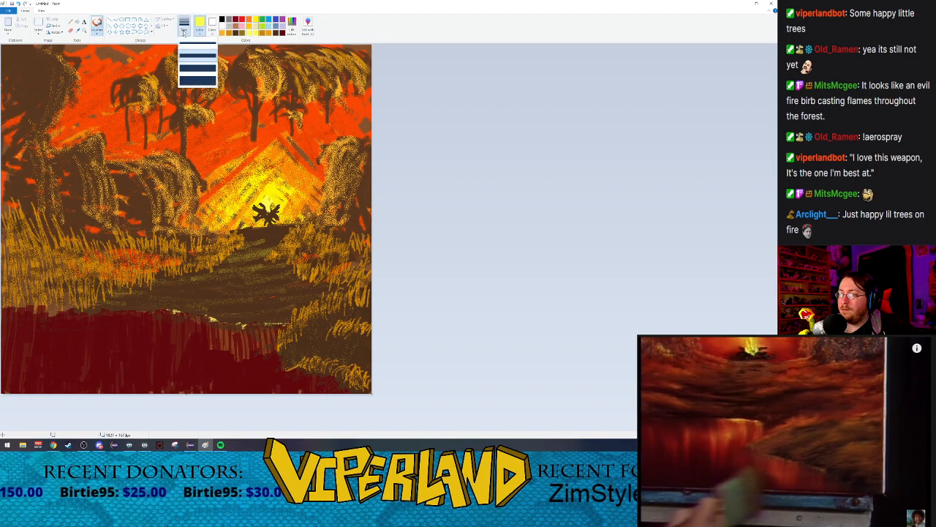
{"action": "left_click", "coordinate": [197, 76]}
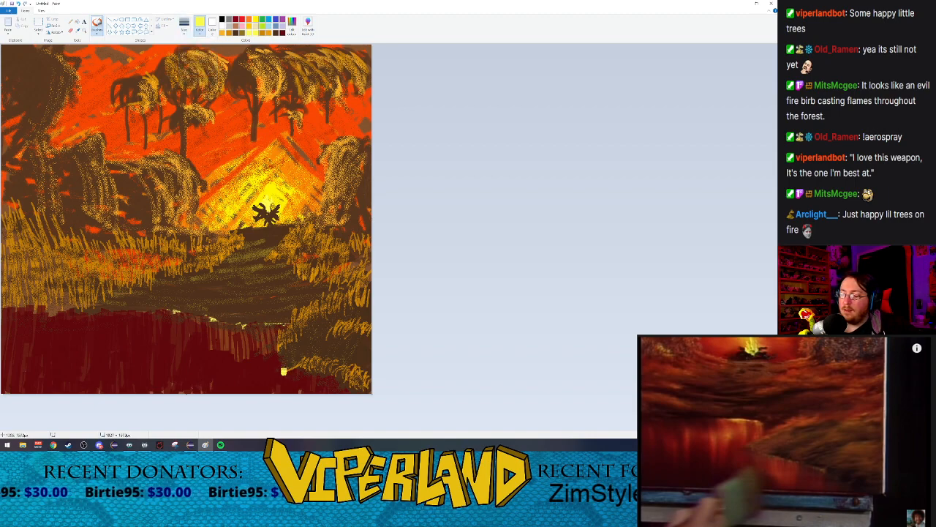
{"action": "mouse_move", "coordinate": [285, 368]}
{"action": "left_mouse_down"}
{"action": "mouse_move", "coordinate": [332, 375]}
{"action": "mouse_move", "coordinate": [352, 390]}
{"action": "left_mouse_up"}
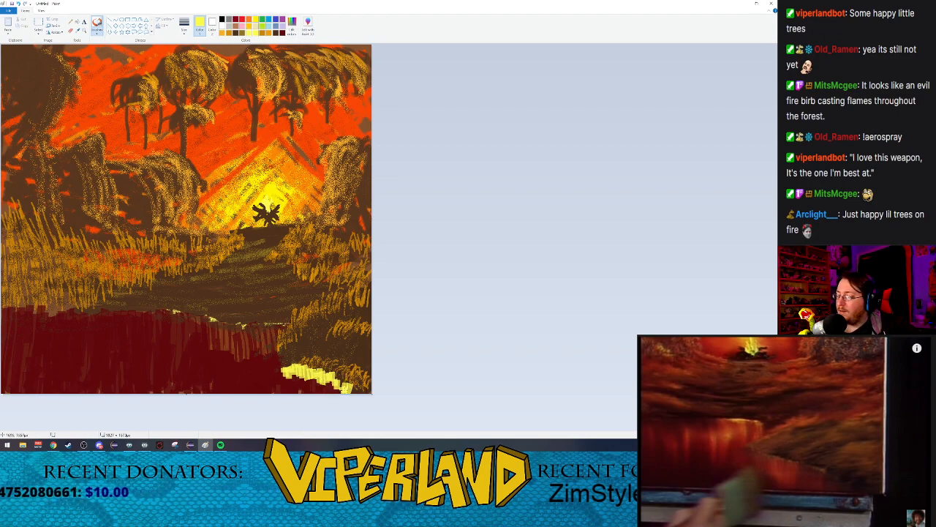
Step: Cover most of the yellow band with dark red marker strokes, leaving a thin yellow glint along the mound's waterline
{"action": "left_click", "coordinate": [282, 34]}
{"action": "left_click", "coordinate": [289, 371]}
{"action": "mouse_move", "coordinate": [286, 368]}
{"action": "left_mouse_down"}
{"action": "mouse_move", "coordinate": [292, 377]}
{"action": "mouse_move", "coordinate": [297, 356]}
{"action": "mouse_move", "coordinate": [300, 373]}
{"action": "mouse_move", "coordinate": [309, 362]}
{"action": "mouse_move", "coordinate": [310, 377]}
{"action": "mouse_move", "coordinate": [313, 362]}
{"action": "mouse_move", "coordinate": [319, 377]}
{"action": "mouse_move", "coordinate": [324, 362]}
{"action": "mouse_move", "coordinate": [341, 394]}
{"action": "left_mouse_up"}
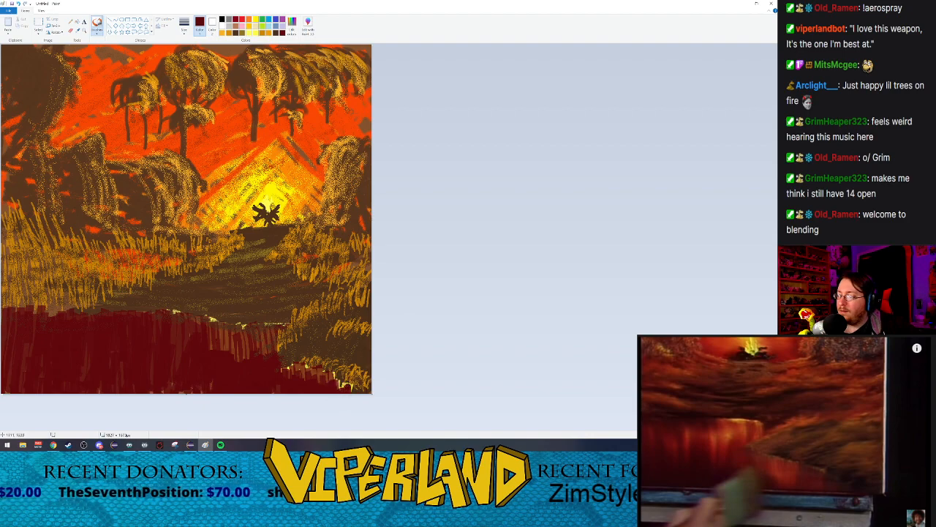
{"action": "left_click_drag", "start_coordinate": [341, 376], "coordinate": [307, 364]}
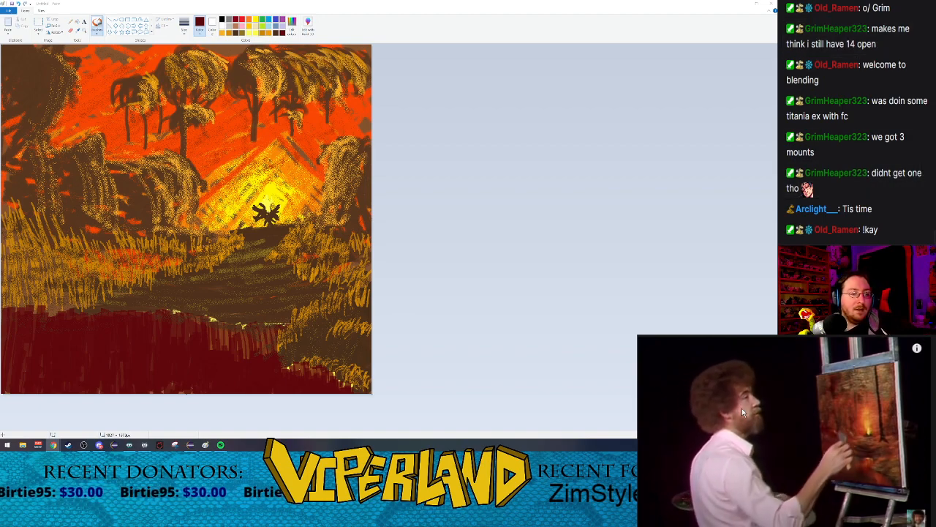
Step: Switch to the oil brush at its second-thickest size in a custom brown darker than the palette's dark brown
{"action": "left_click", "coordinate": [777, 422]}
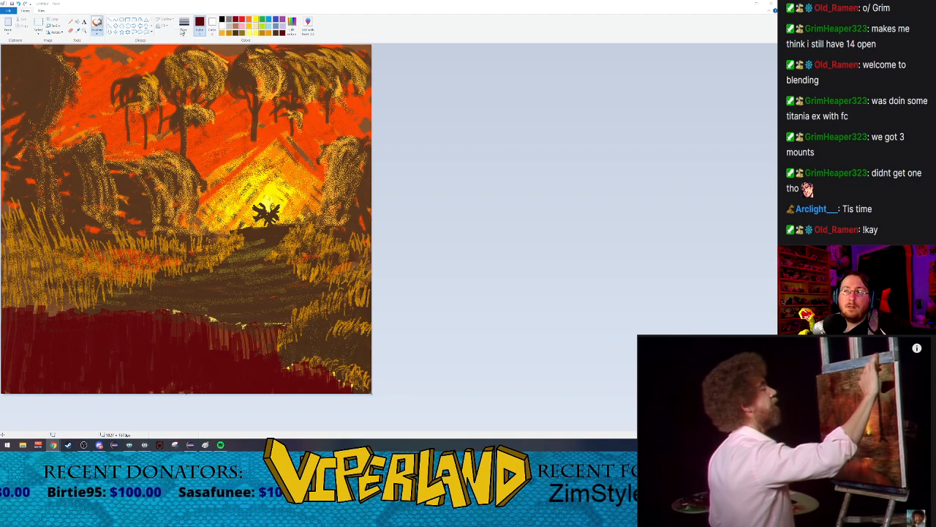
{"action": "left_click", "coordinate": [237, 34]}
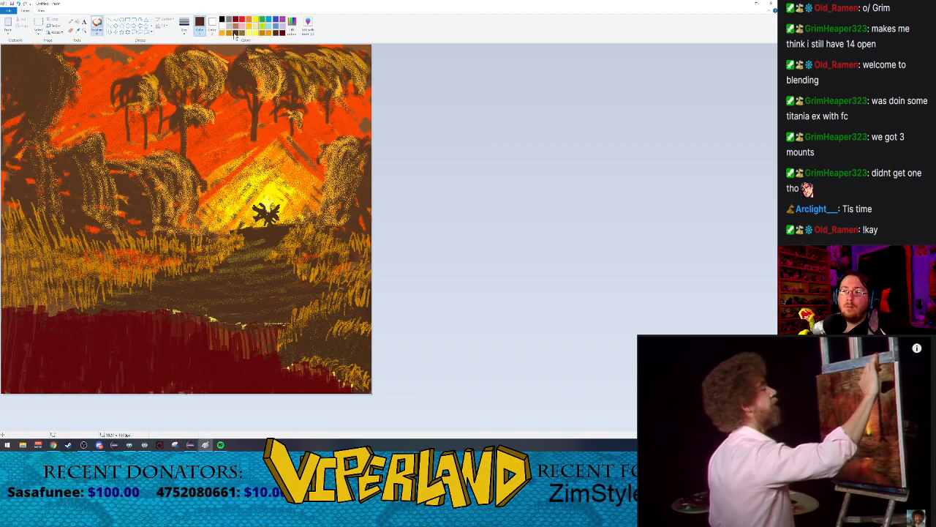
{"action": "left_click", "coordinate": [293, 24]}
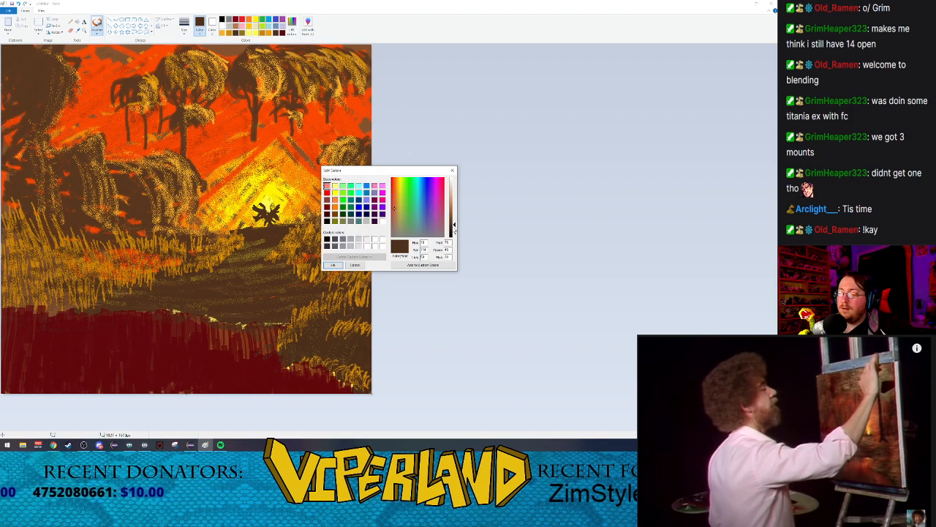
{"action": "left_click_drag", "start_coordinate": [453, 228], "coordinate": [453, 232]}
{"action": "left_click", "coordinate": [333, 265]}
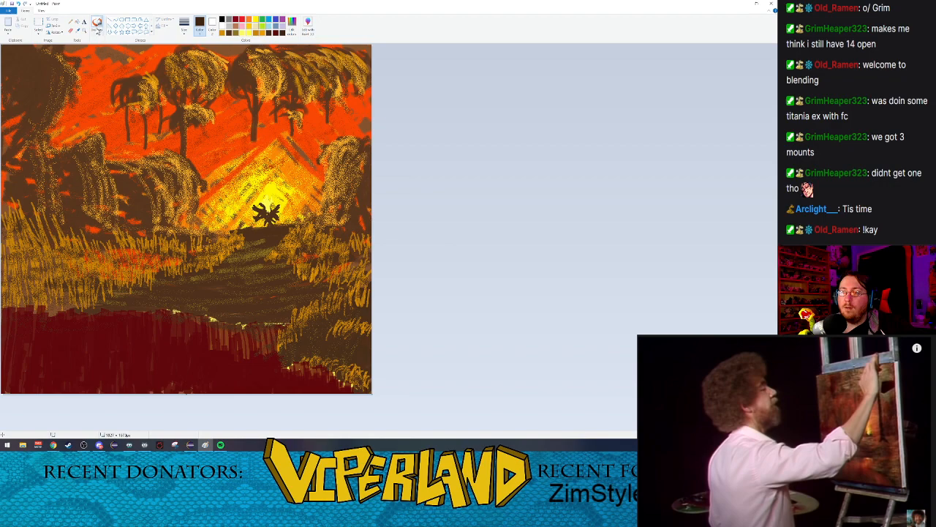
{"action": "left_click", "coordinate": [96, 32]}
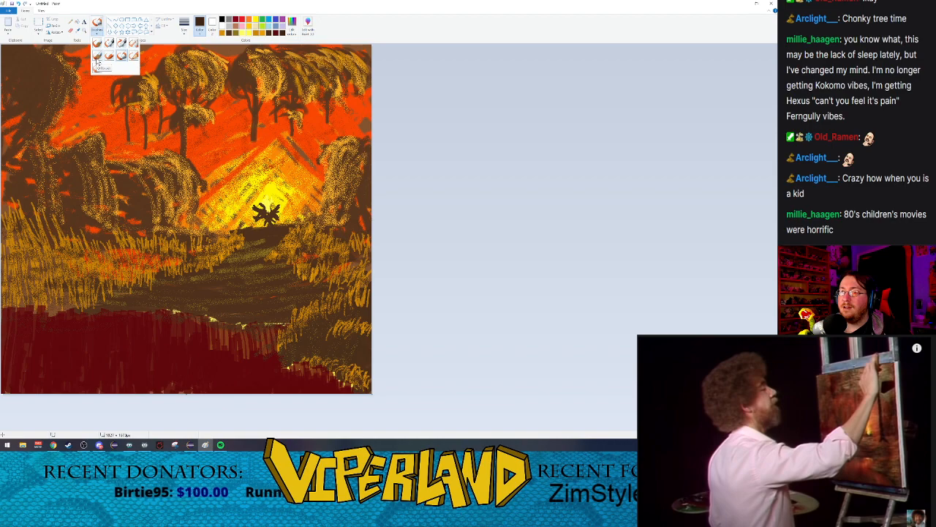
{"action": "left_click", "coordinate": [97, 59]}
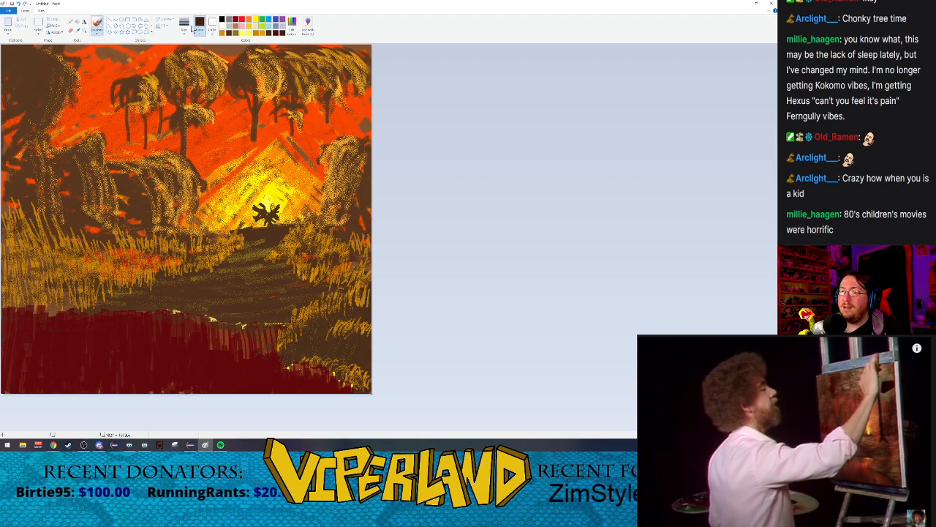
{"action": "left_click", "coordinate": [184, 26]}
{"action": "left_click", "coordinate": [191, 70]}
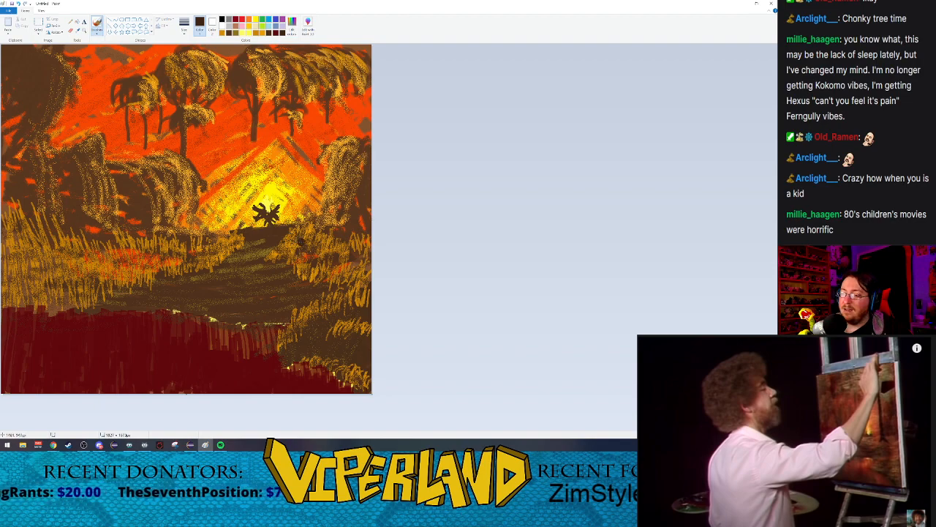
Step: Paint a tall dark brown tree trunk beside the campfire's right side, reaching the canvas's top edge, and thicken its lower part
{"action": "left_click_drag", "start_coordinate": [302, 231], "coordinate": [302, 43]}
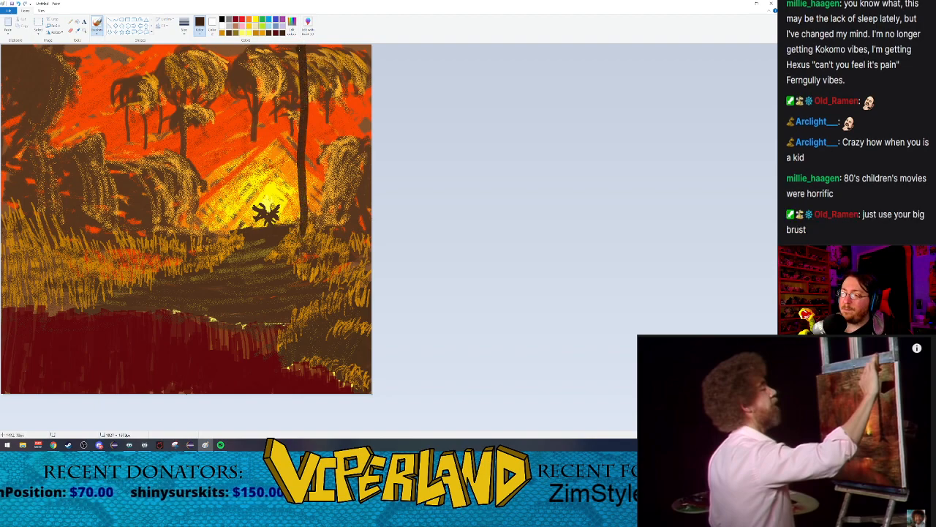
{"action": "left_click_drag", "start_coordinate": [299, 92], "coordinate": [301, 237]}
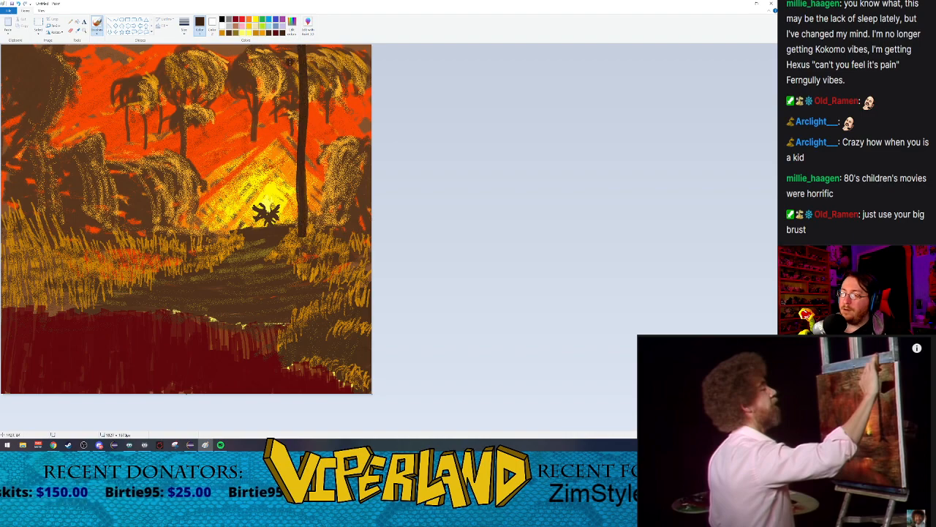
{"action": "left_click_drag", "start_coordinate": [297, 120], "coordinate": [297, 241]}
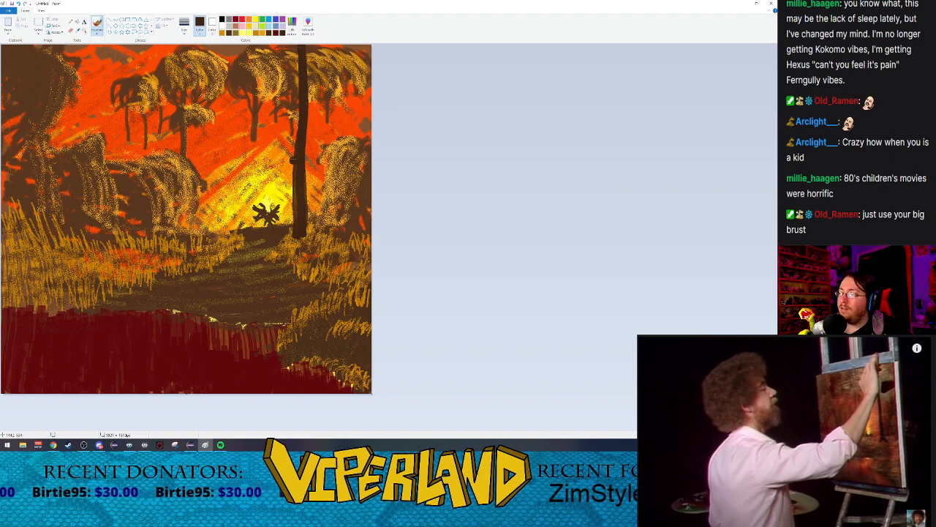
Step: Flare the trunk's base into two spreading roots and add a branch forking from its upper right side to the canvas's top
{"action": "left_click_drag", "start_coordinate": [293, 146], "coordinate": [279, 255]}
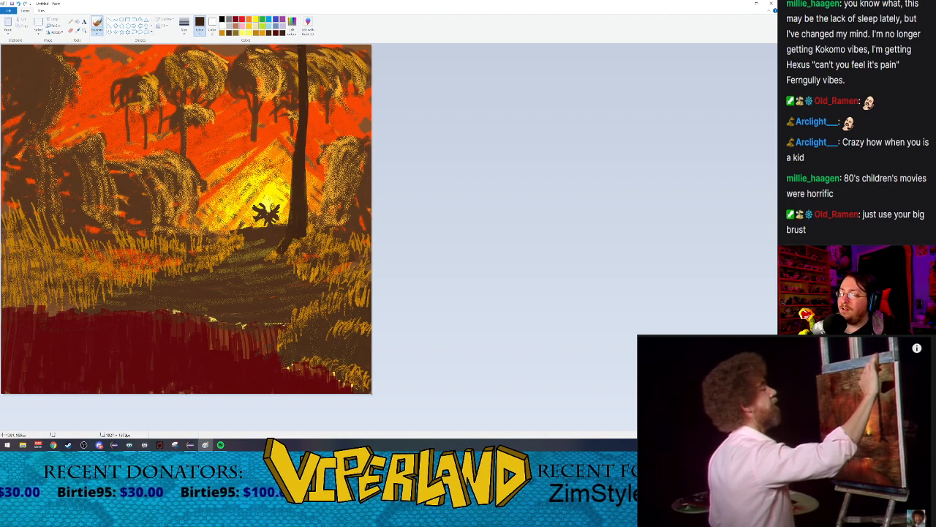
{"action": "left_click_drag", "start_coordinate": [302, 126], "coordinate": [304, 156]}
{"action": "left_click_drag", "start_coordinate": [306, 204], "coordinate": [314, 252]}
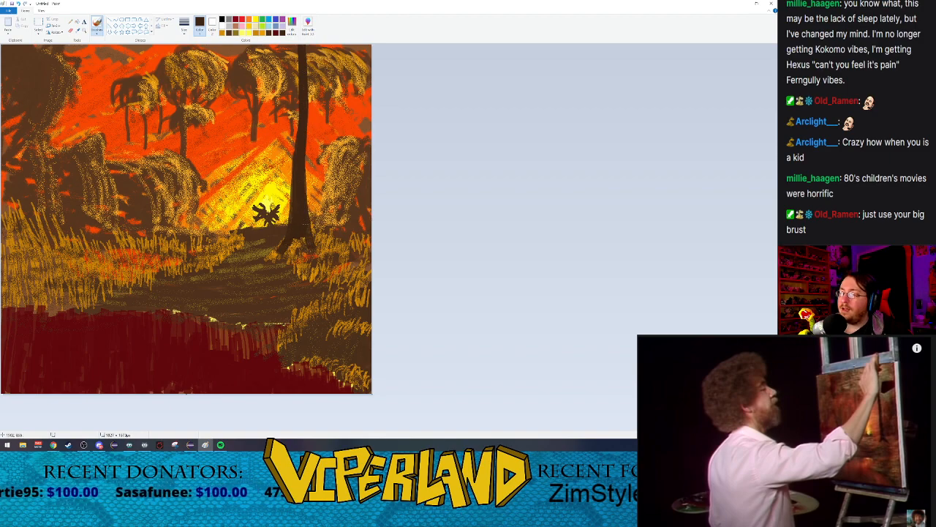
{"action": "mouse_move", "coordinate": [290, 221]}
{"action": "left_mouse_down"}
{"action": "mouse_move", "coordinate": [274, 260]}
{"action": "mouse_move", "coordinate": [310, 254]}
{"action": "left_mouse_up"}
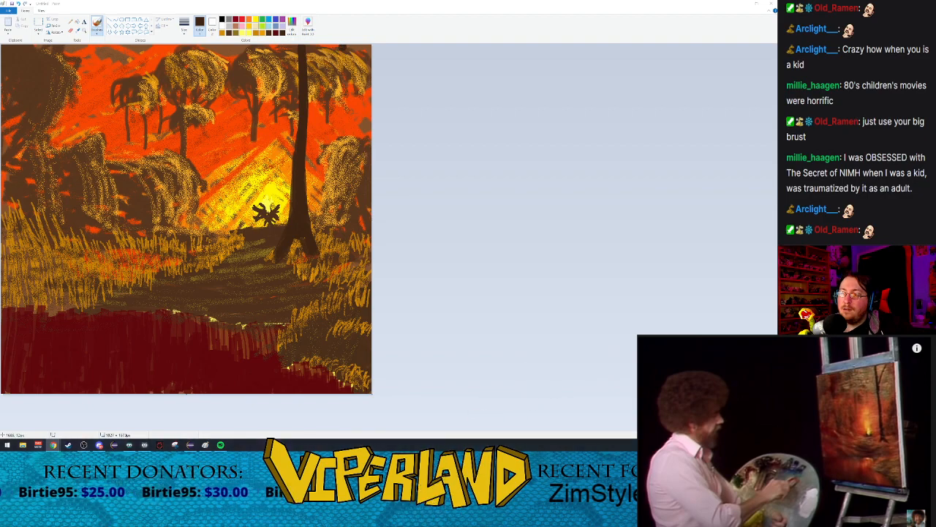
{"action": "left_click_drag", "start_coordinate": [347, 45], "coordinate": [307, 109]}
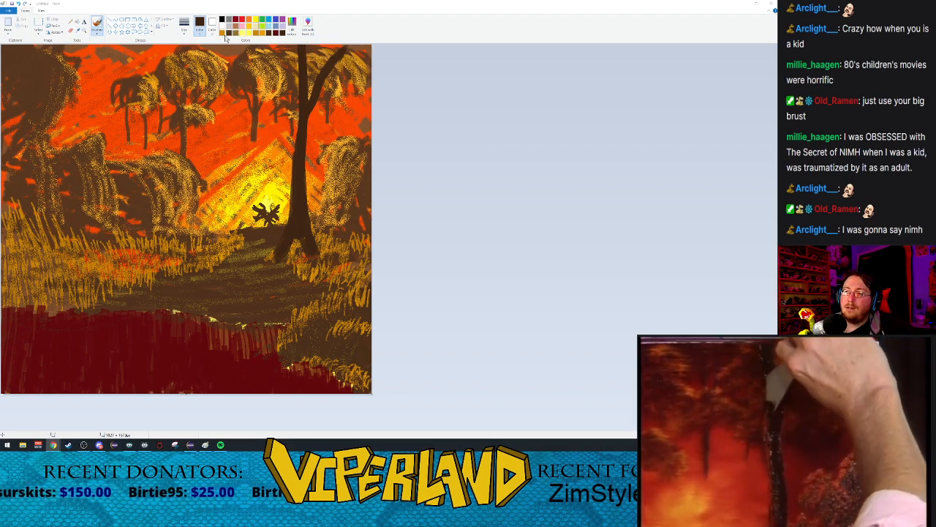
Step: Set the oil brush to its thinnest size and mix a custom color by darkening the palette's gold to brownish gold
{"action": "left_click", "coordinate": [183, 31]}
{"action": "left_click", "coordinate": [198, 46]}
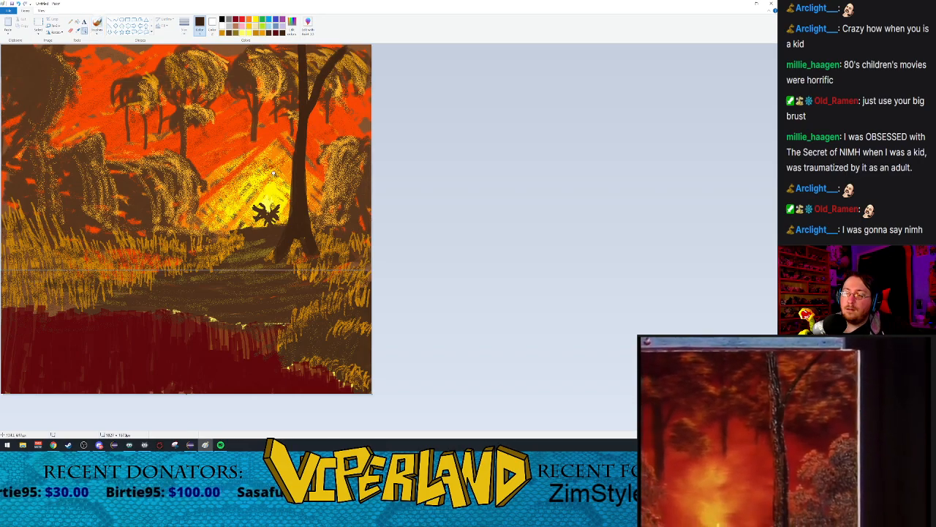
{"action": "scroll", "coordinate": [270, 178], "scroll_direction": "up", "scroll_amount": 3}
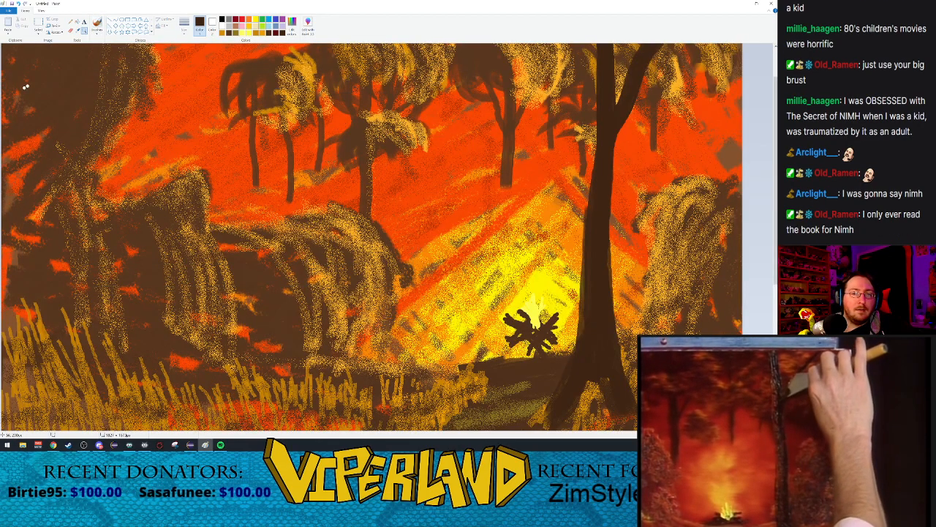
{"action": "left_click", "coordinate": [97, 23]}
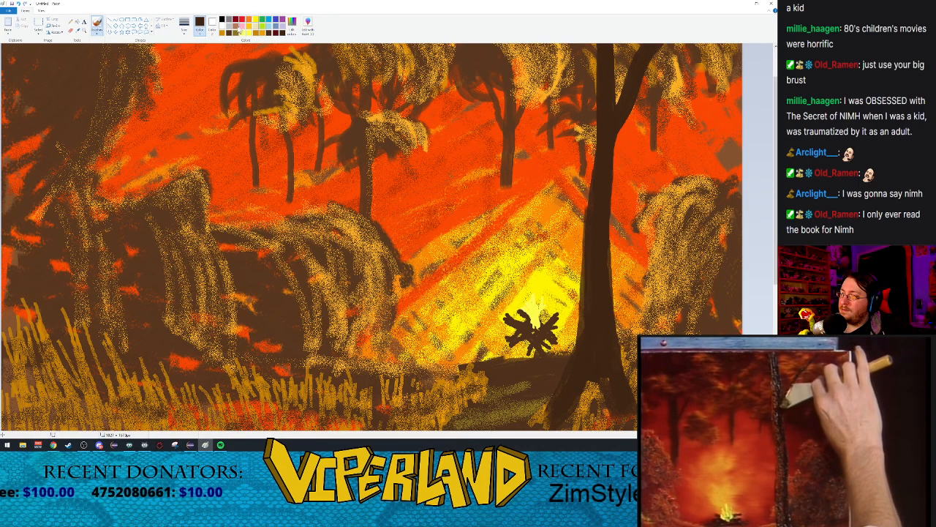
{"action": "left_click", "coordinate": [239, 32]}
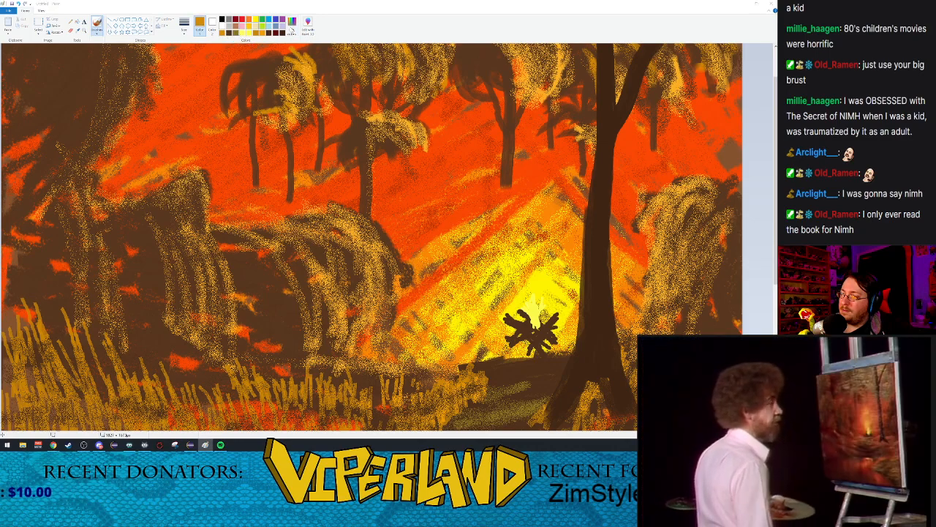
{"action": "left_click", "coordinate": [292, 29]}
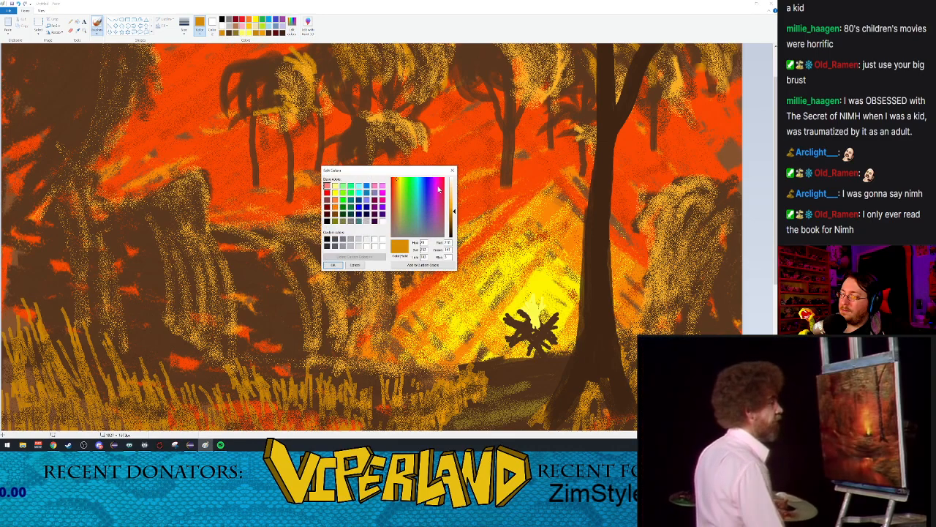
{"action": "left_click_drag", "start_coordinate": [454, 213], "coordinate": [454, 224]}
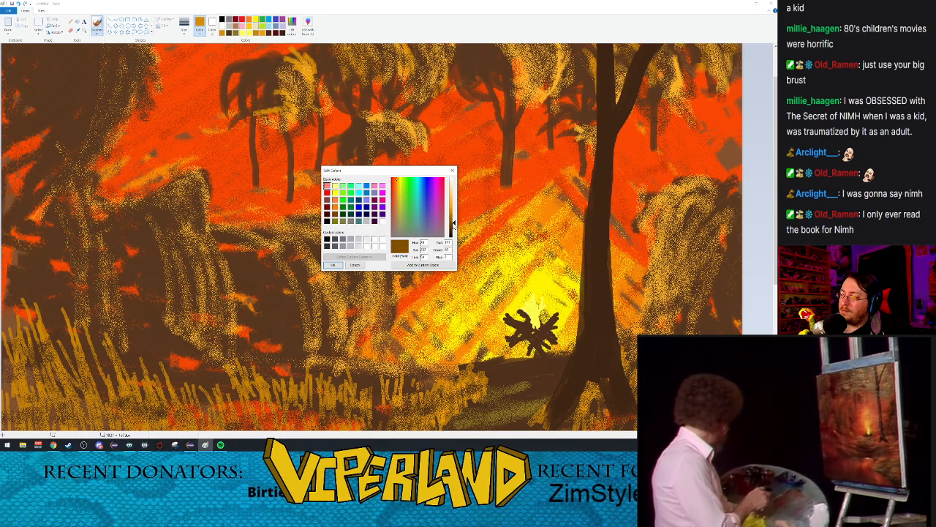
{"action": "left_click", "coordinate": [333, 265]}
{"action": "left_click", "coordinate": [785, 446]}
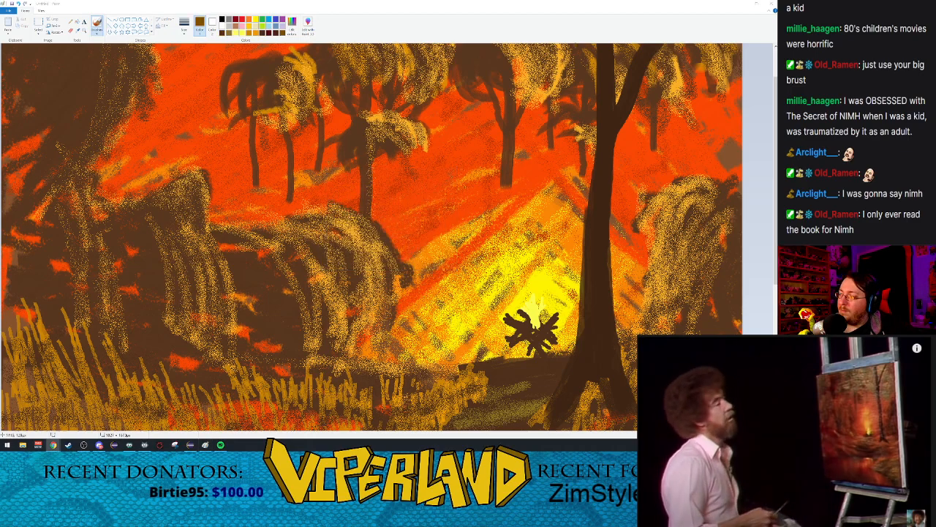
Step: Paint thin brownish-gold highlights down the fire-facing left edge of the new trunk and along the left edge of its branch
{"action": "left_click_drag", "start_coordinate": [596, 64], "coordinate": [591, 172]}
{"action": "scroll", "coordinate": [591, 173], "scroll_direction": "down", "scroll_amount": 5}
{"action": "scroll", "coordinate": [592, 172], "scroll_direction": "up", "scroll_amount": 4}
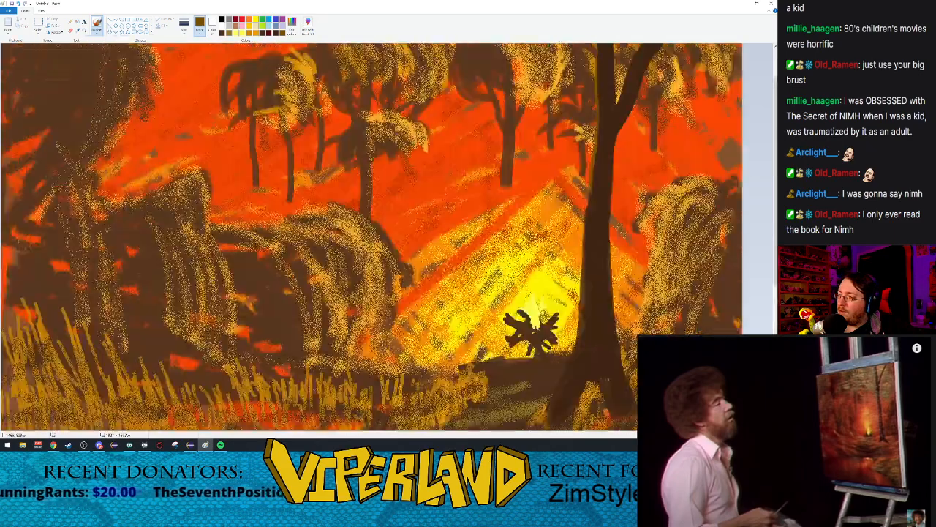
{"action": "mouse_move", "coordinate": [589, 153]}
{"action": "left_mouse_down"}
{"action": "mouse_move", "coordinate": [574, 315]}
{"action": "mouse_move", "coordinate": [550, 361]}
{"action": "left_mouse_up"}
{"action": "scroll", "coordinate": [371, 237], "scroll_direction": "up", "scroll_amount": 3}
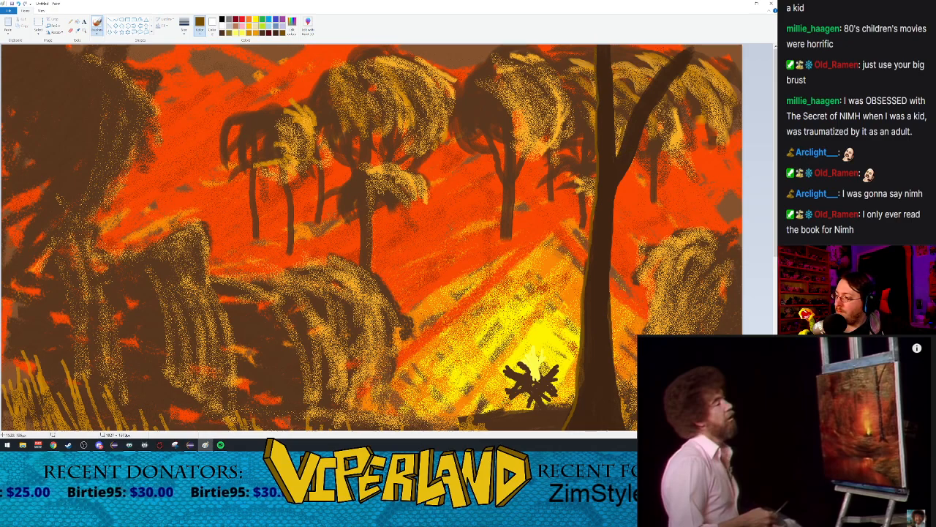
{"action": "mouse_move", "coordinate": [621, 153]}
{"action": "left_mouse_down"}
{"action": "mouse_move", "coordinate": [635, 101]}
{"action": "mouse_move", "coordinate": [692, 45]}
{"action": "left_mouse_up"}
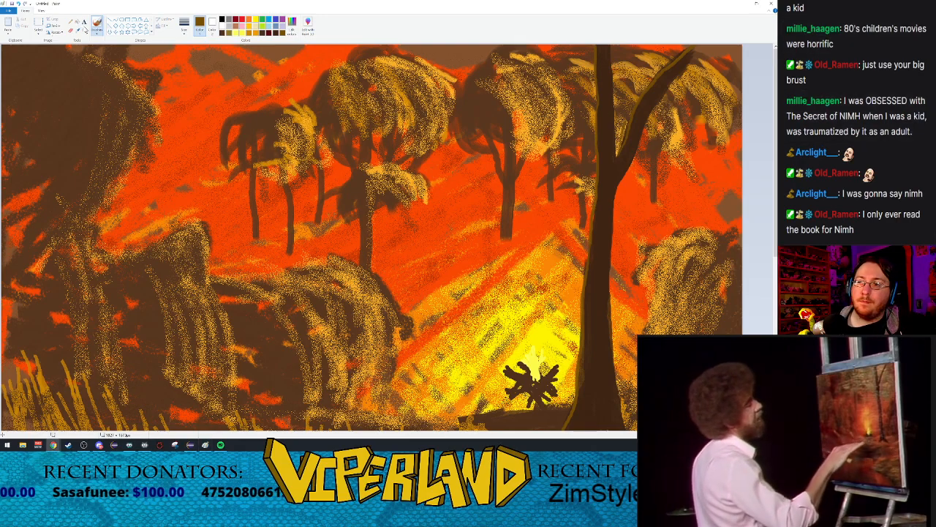
Step: Zoom back out to view the whole canvas and pause the reference painting video
{"action": "left_click", "coordinate": [84, 31]}
{"action": "right_click", "coordinate": [166, 175]}
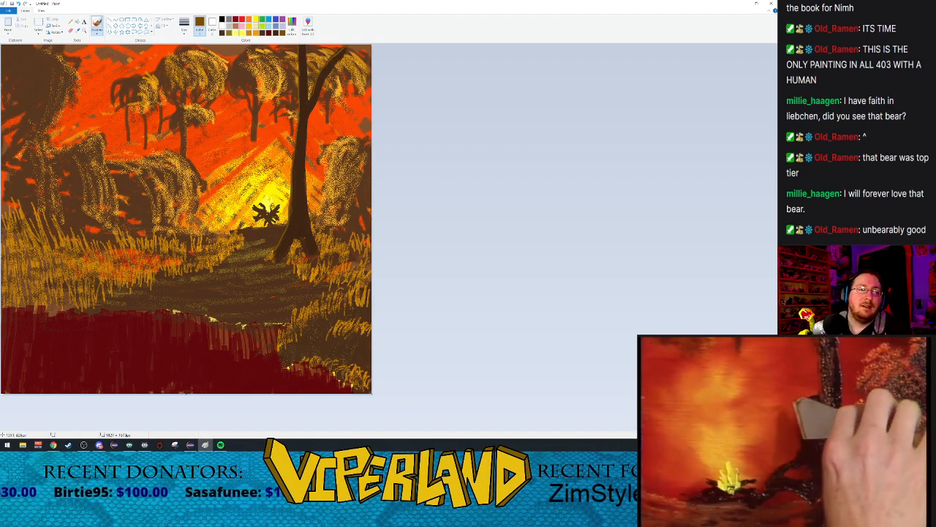
{"action": "left_click", "coordinate": [791, 484]}
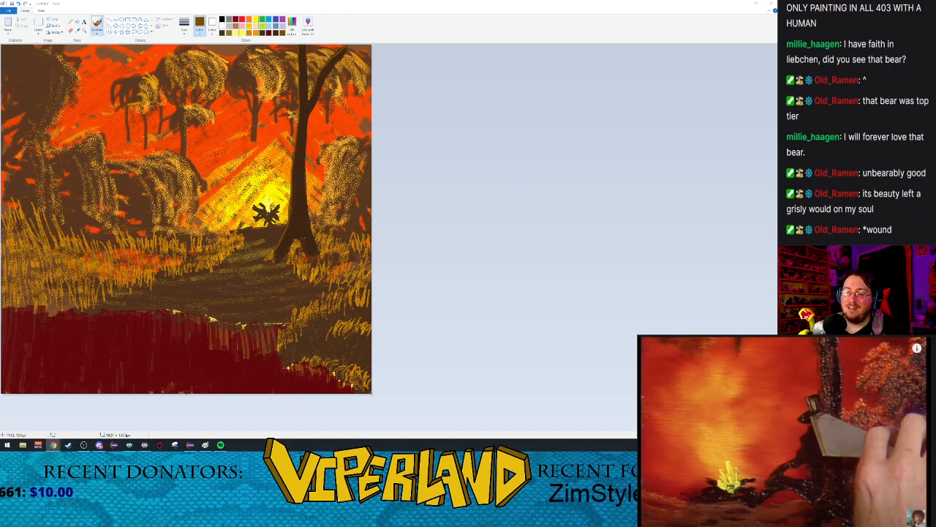
{"action": "left_click", "coordinate": [87, 32]}
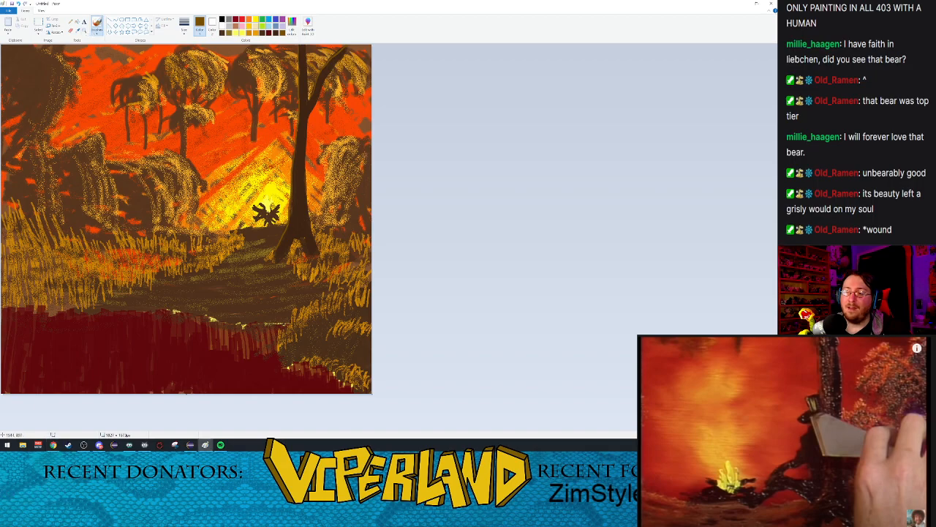
Step: Block in a small dark brown head and back against the trunk's campfire side with the basic brush at its thickest size
{"action": "left_click", "coordinate": [84, 31]}
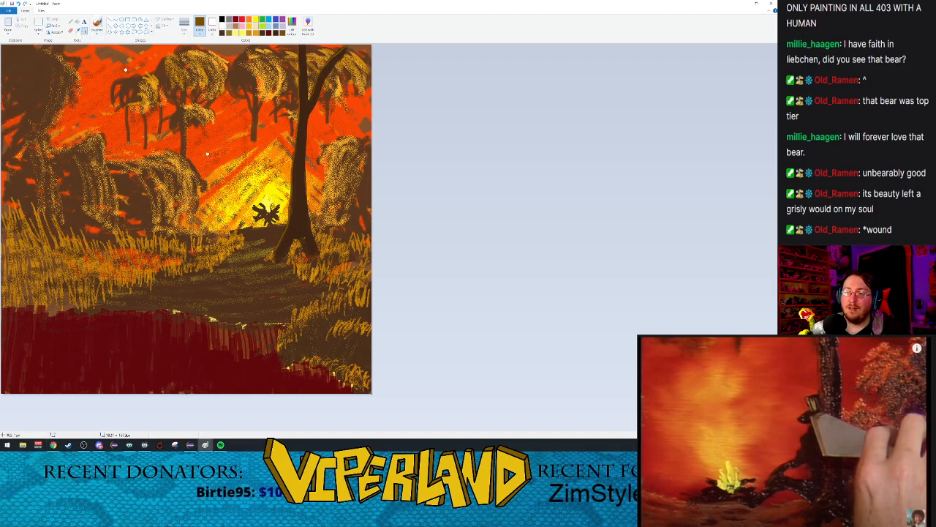
{"action": "left_click", "coordinate": [318, 244]}
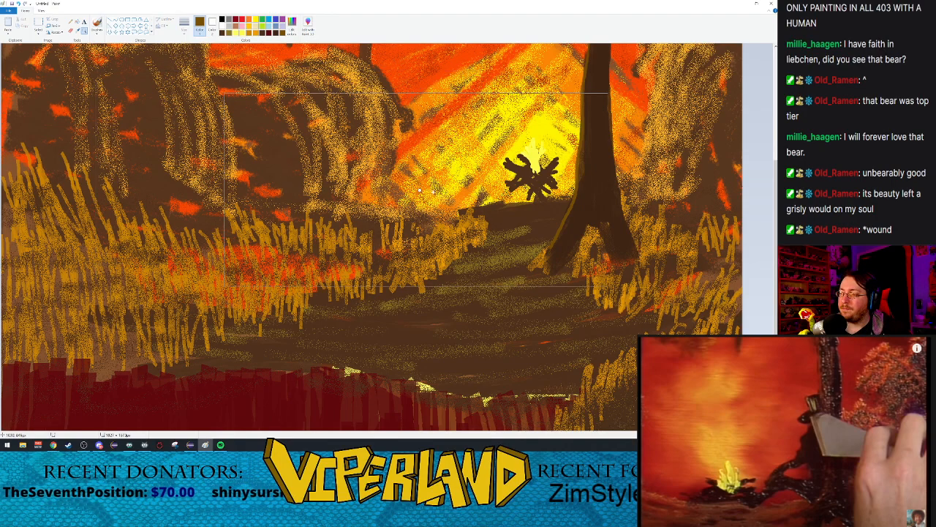
{"action": "left_click", "coordinate": [98, 28]}
{"action": "left_click", "coordinate": [97, 33]}
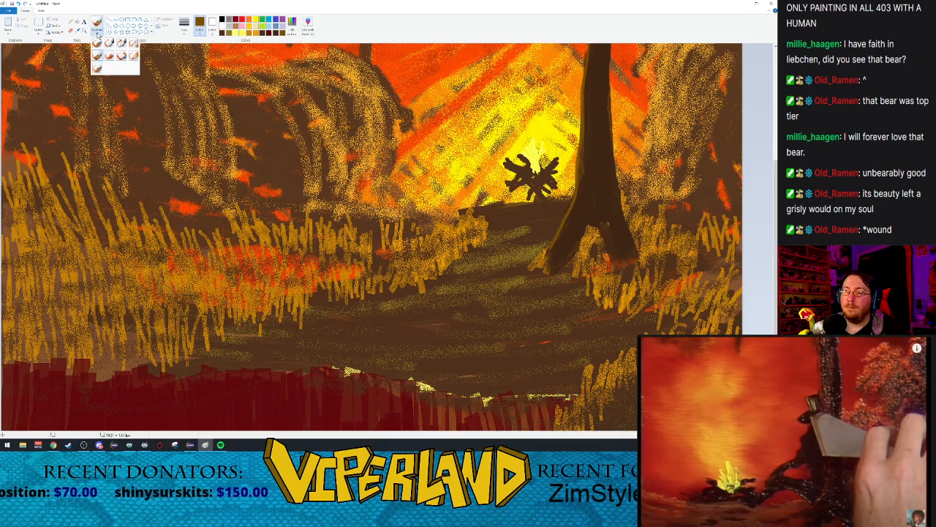
{"action": "left_click", "coordinate": [98, 45]}
{"action": "left_click", "coordinate": [185, 34]}
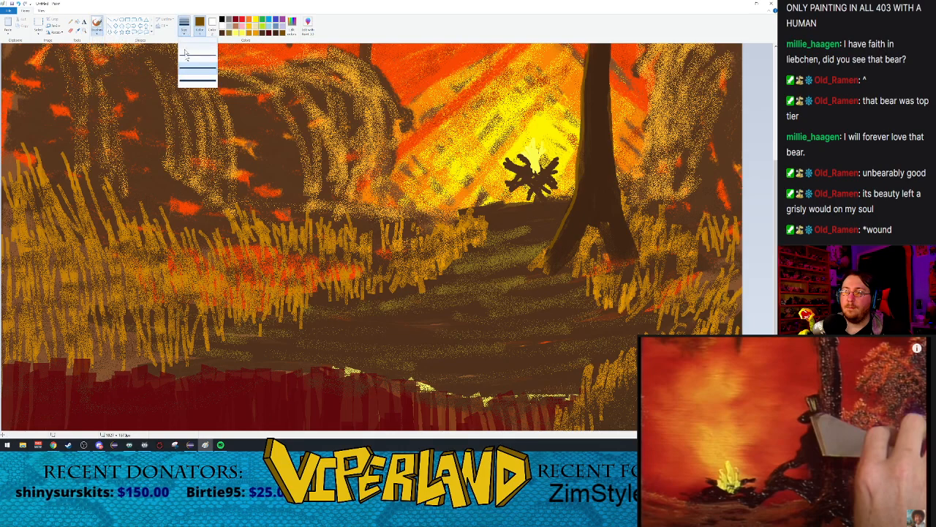
{"action": "left_click", "coordinate": [194, 83]}
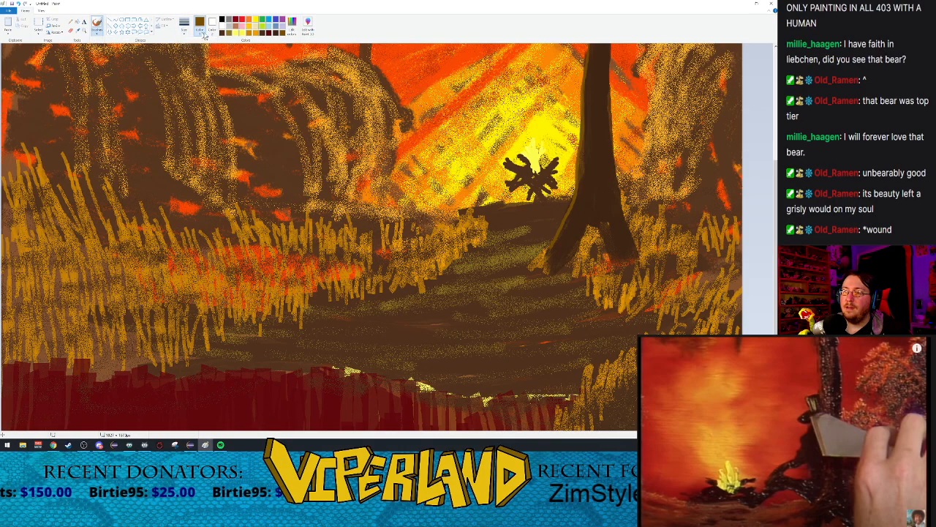
{"action": "left_click", "coordinate": [221, 34]}
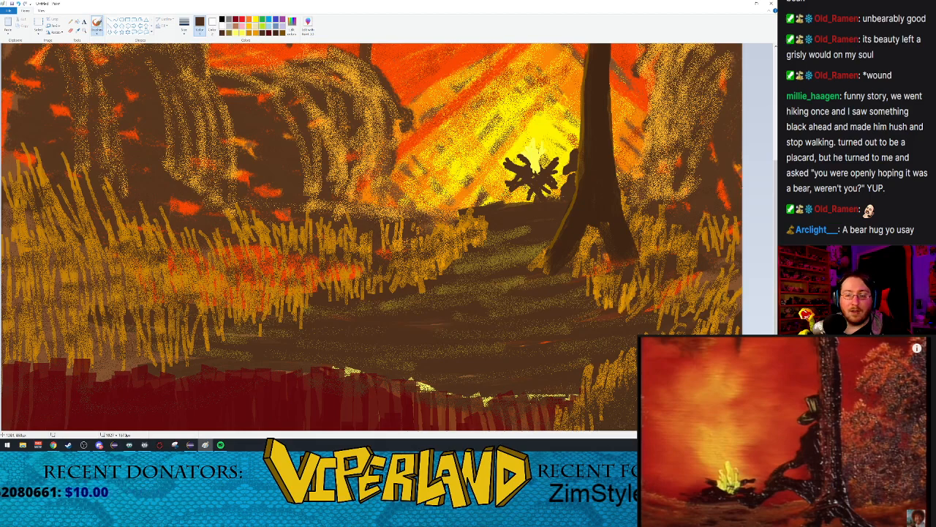
Step: Mix a darker custom brown and repaint the figure's head, shoulder and back leaning against the trunk
{"action": "left_click", "coordinate": [307, 24]}
{"action": "left_click_drag", "start_coordinate": [453, 225], "coordinate": [454, 232]}
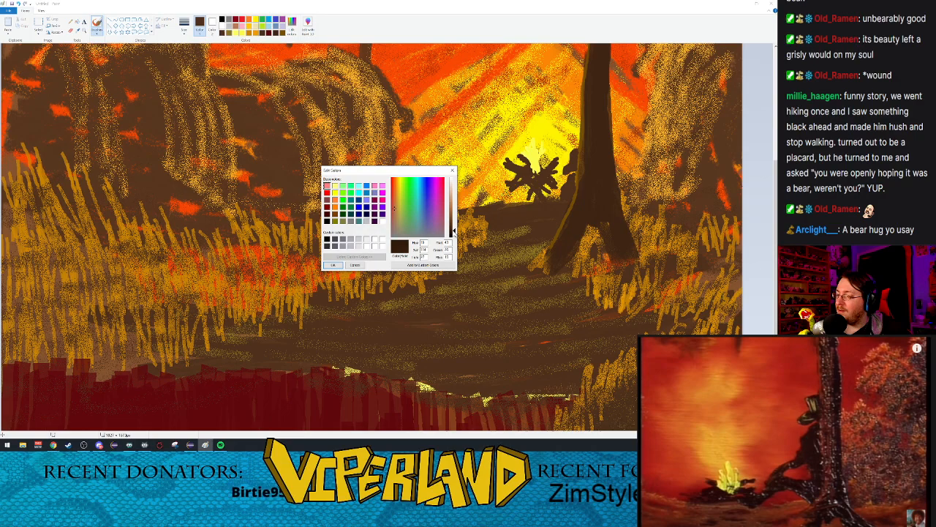
{"action": "left_click", "coordinate": [331, 265]}
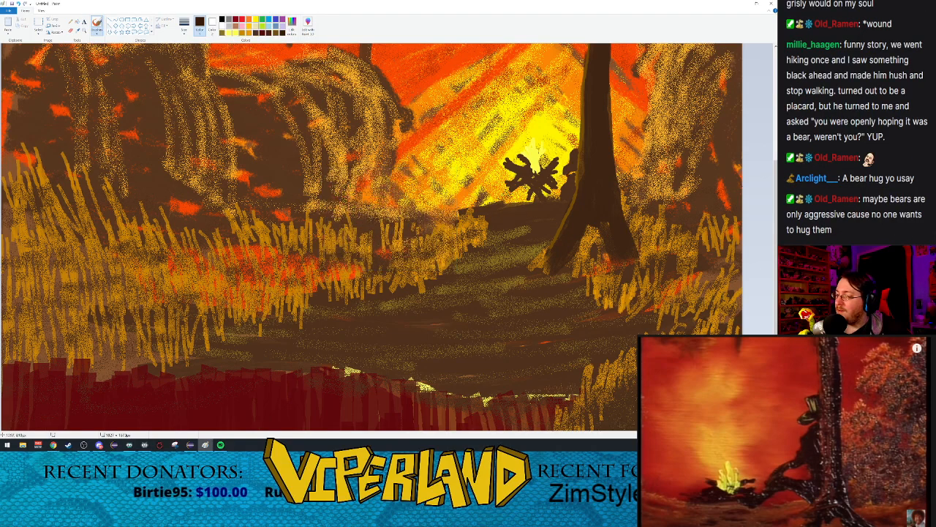
{"action": "mouse_move", "coordinate": [573, 151]}
{"action": "left_mouse_down"}
{"action": "mouse_move", "coordinate": [565, 167]}
{"action": "mouse_move", "coordinate": [575, 171]}
{"action": "mouse_move", "coordinate": [574, 155]}
{"action": "left_mouse_up"}
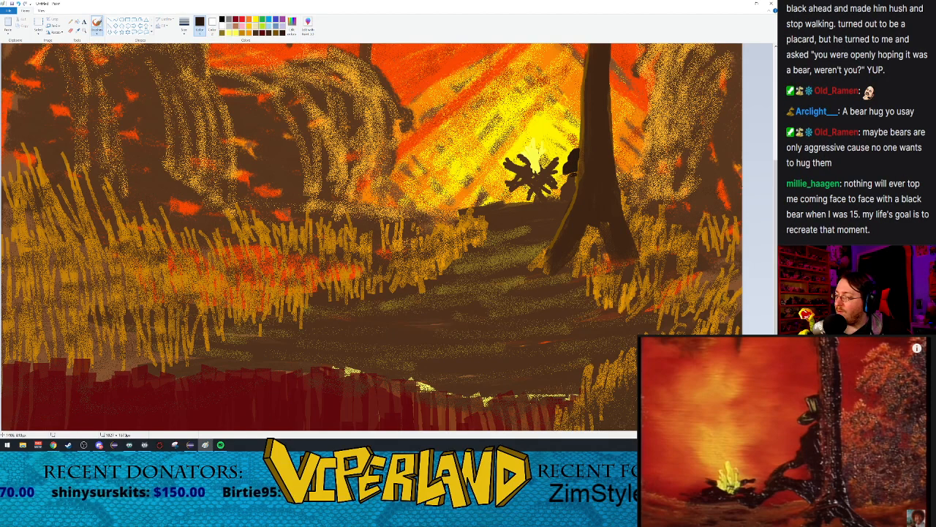
{"action": "left_click_drag", "start_coordinate": [569, 177], "coordinate": [562, 193]}
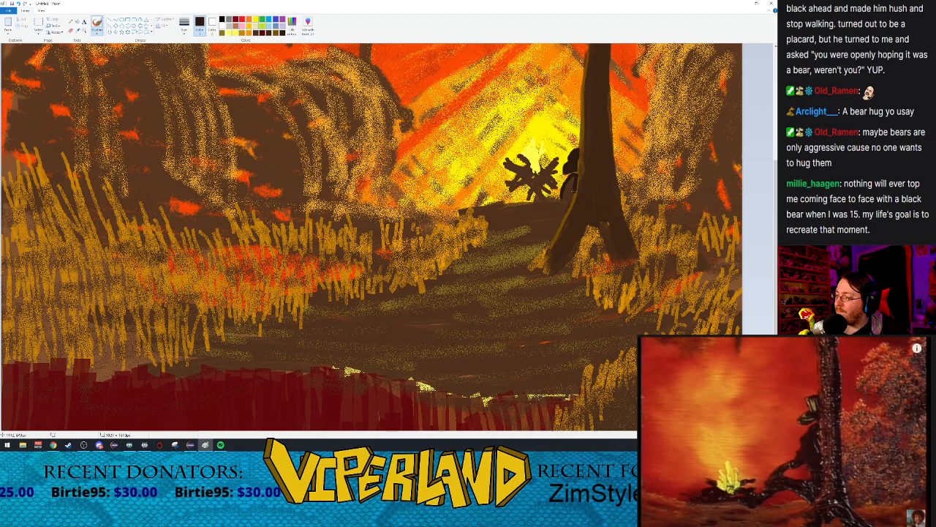
{"action": "left_click_drag", "start_coordinate": [565, 211], "coordinate": [559, 220]}
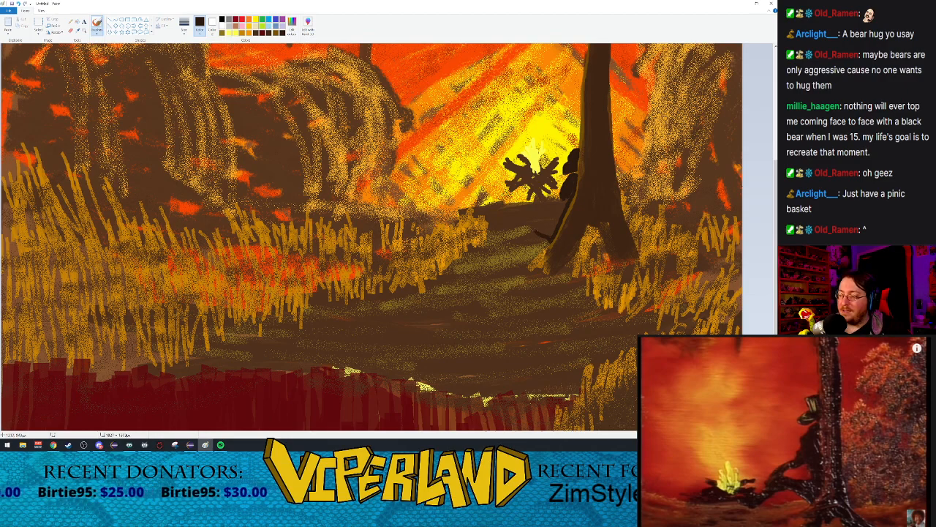
Step: Outline the seated figure's bent leg and foot stretching left from the trunk and fill it with the dark brown at the thickest size
{"action": "left_click_drag", "start_coordinate": [523, 232], "coordinate": [506, 245]}
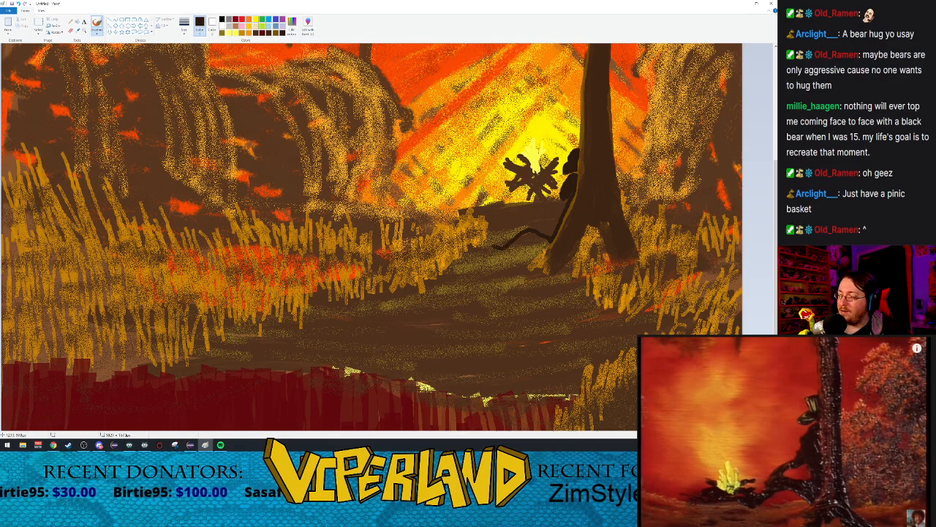
{"action": "mouse_move", "coordinate": [491, 242]}
{"action": "left_mouse_down"}
{"action": "mouse_move", "coordinate": [556, 215]}
{"action": "mouse_move", "coordinate": [553, 223]}
{"action": "mouse_move", "coordinate": [567, 199]}
{"action": "left_mouse_up"}
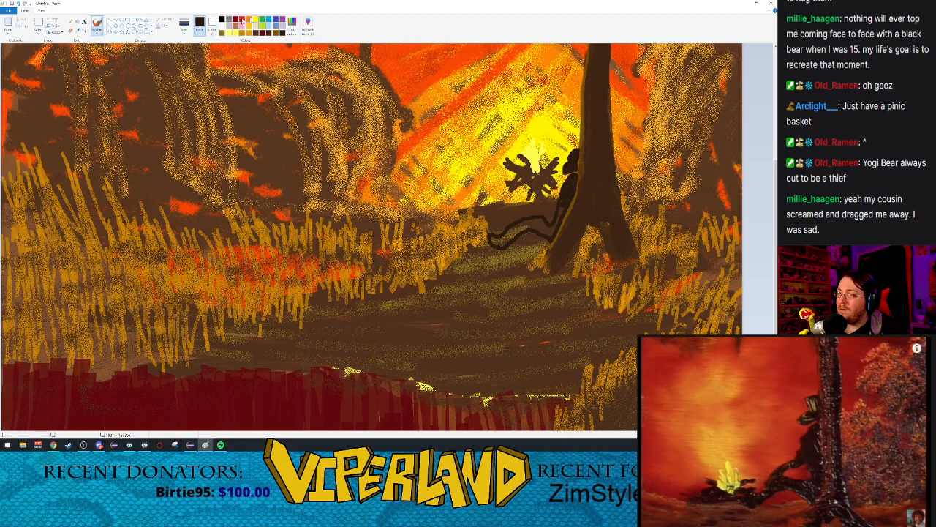
{"action": "left_click", "coordinate": [184, 26]}
{"action": "left_click", "coordinate": [201, 82]}
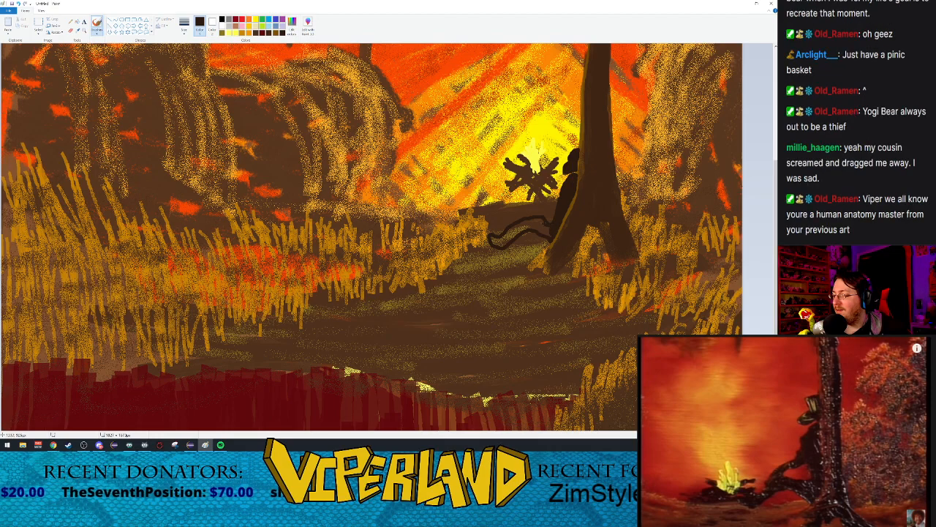
{"action": "left_click_drag", "start_coordinate": [530, 221], "coordinate": [495, 239]}
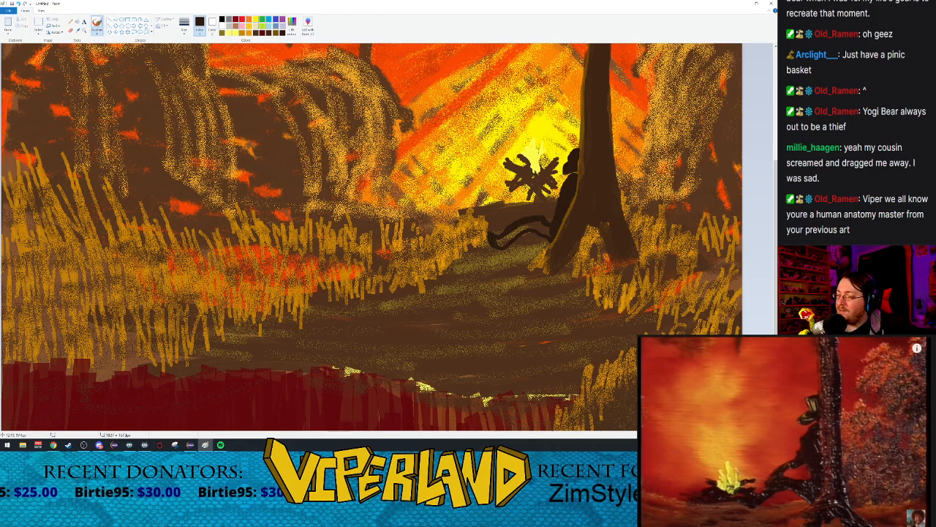
{"action": "left_click_drag", "start_coordinate": [502, 241], "coordinate": [542, 224]}
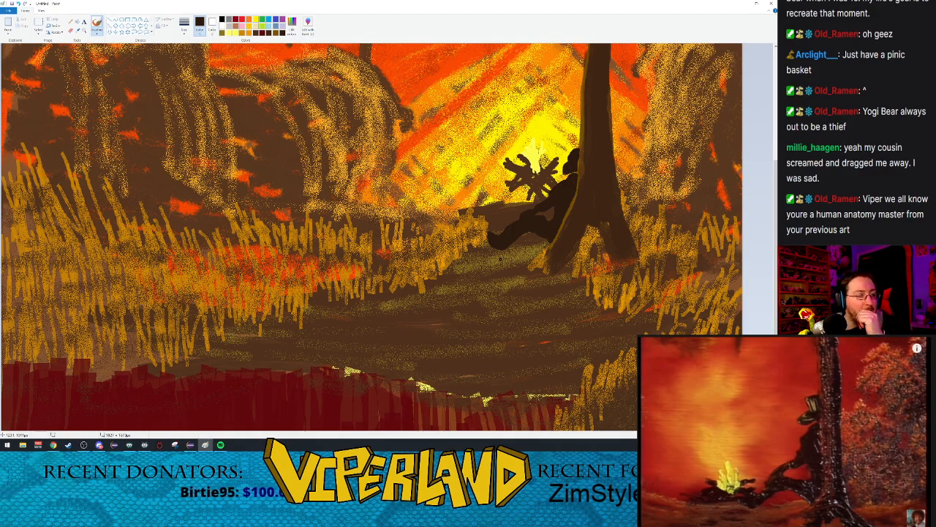
Step: Paint a brownish-gold highlight down the fire-facing edge of the lower trunk and root with the watercolor brush at its second-thinnest size
{"action": "left_click", "coordinate": [277, 34]}
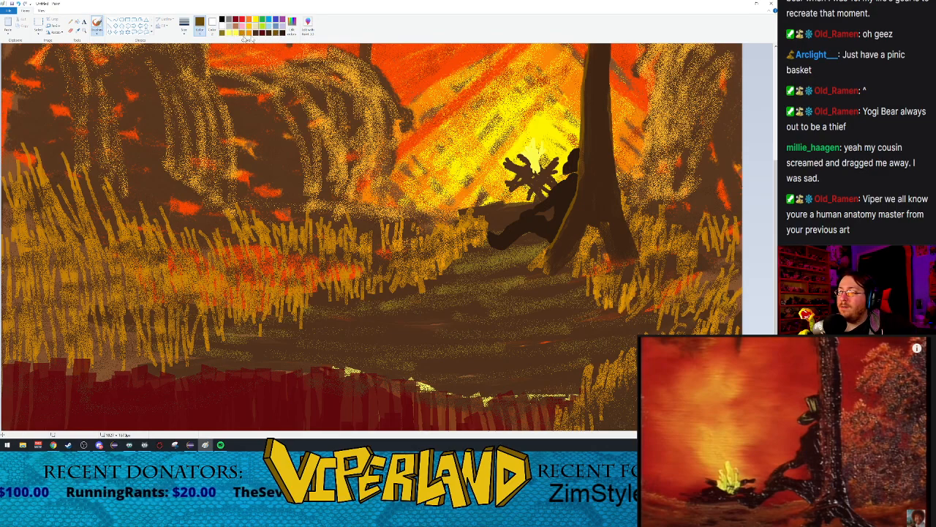
{"action": "left_click", "coordinate": [97, 31]}
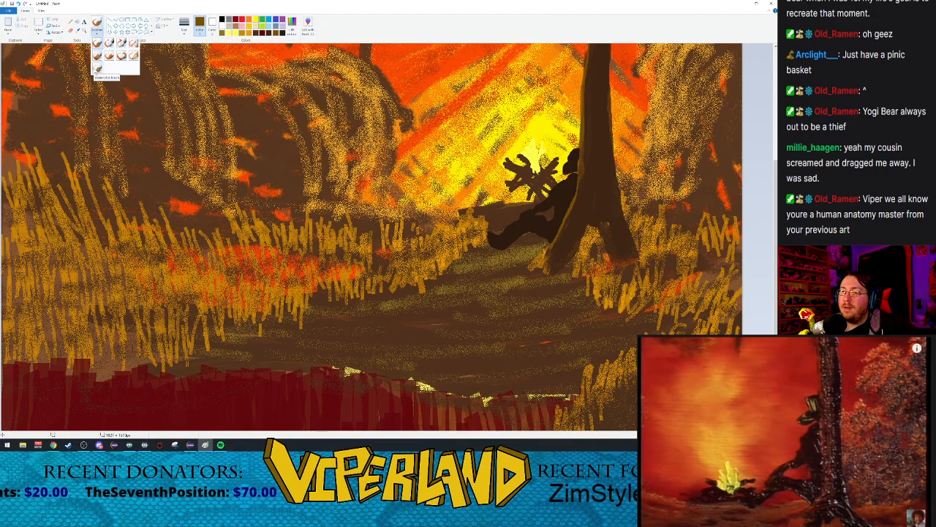
{"action": "left_click", "coordinate": [96, 70]}
{"action": "scroll", "coordinate": [202, 67], "scroll_direction": "up", "scroll_amount": 5}
{"action": "scroll", "coordinate": [201, 68], "scroll_direction": "down", "scroll_amount": 5}
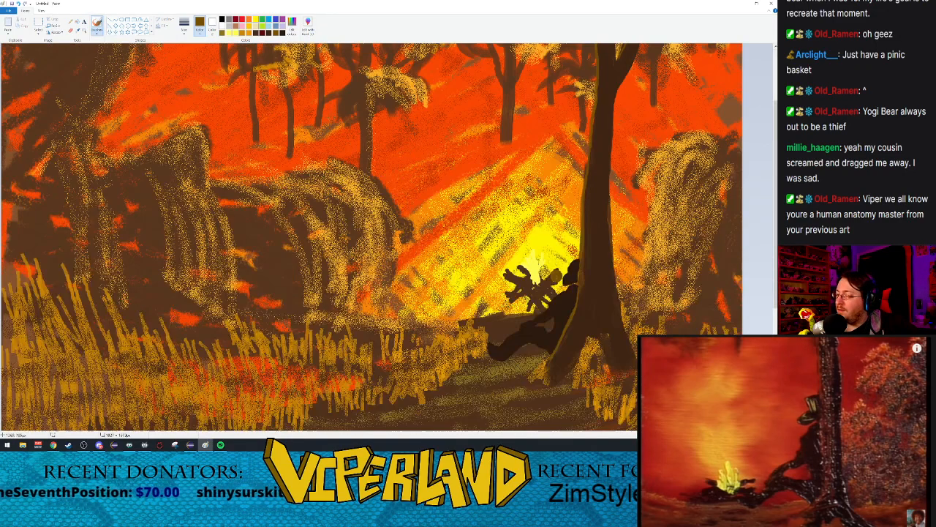
{"action": "left_click", "coordinate": [184, 27]}
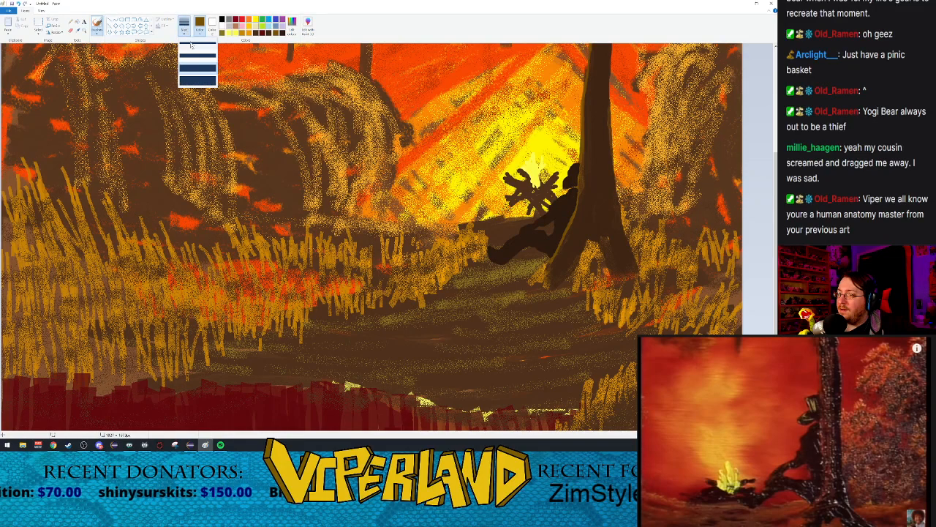
{"action": "left_click", "coordinate": [198, 68]}
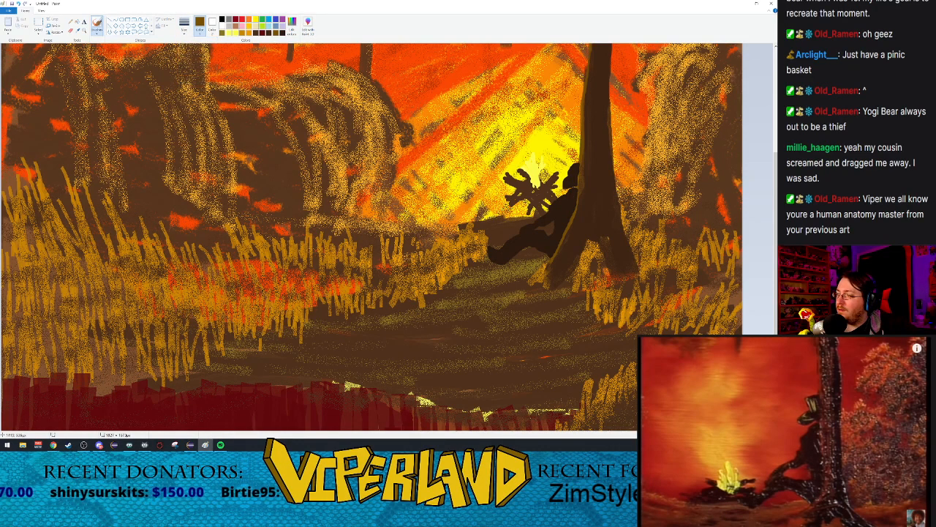
{"action": "left_click", "coordinate": [187, 30]}
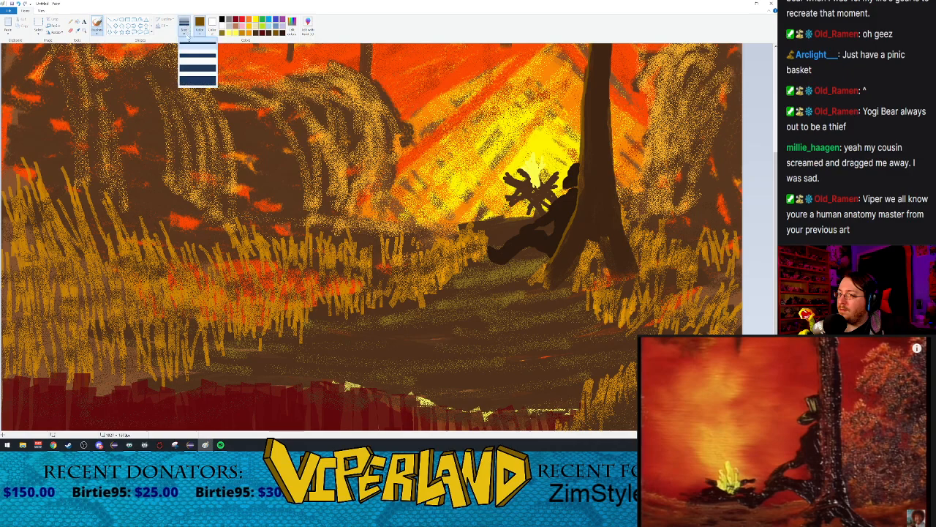
{"action": "left_click", "coordinate": [196, 56]}
{"action": "mouse_move", "coordinate": [593, 49]}
{"action": "left_mouse_down"}
{"action": "mouse_move", "coordinate": [585, 188]}
{"action": "mouse_move", "coordinate": [542, 275]}
{"action": "left_mouse_up"}
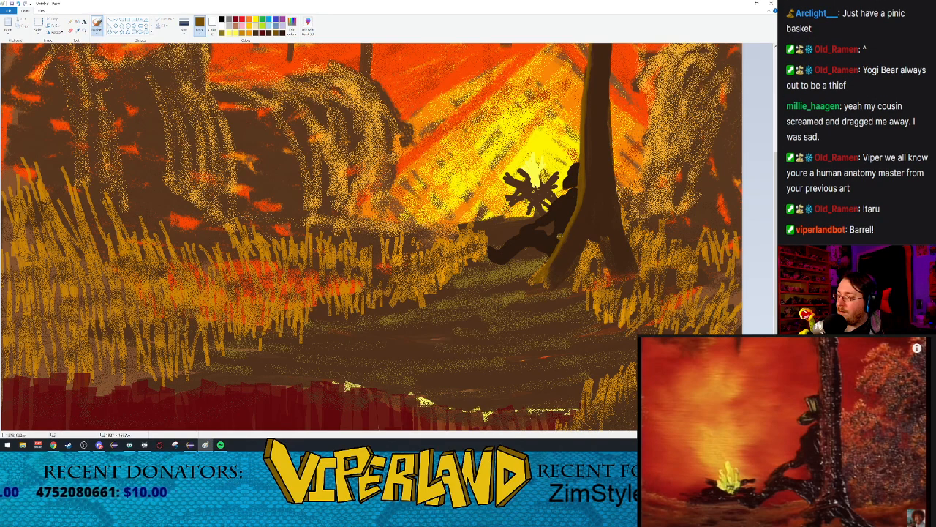
Step: Extend the brownish-gold highlight up the left edges of the upper trunk and branch, and zoom back out to the whole canvas
{"action": "scroll", "coordinate": [585, 156], "scroll_direction": "up", "scroll_amount": 3}
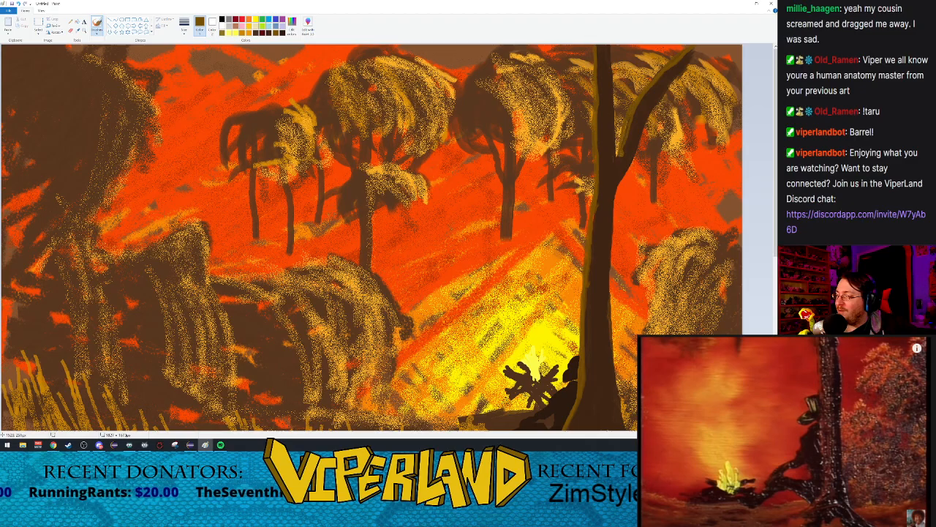
{"action": "scroll", "coordinate": [524, 185], "scroll_direction": "down", "scroll_amount": 6}
{"action": "scroll", "coordinate": [529, 168], "scroll_direction": "up", "scroll_amount": 6}
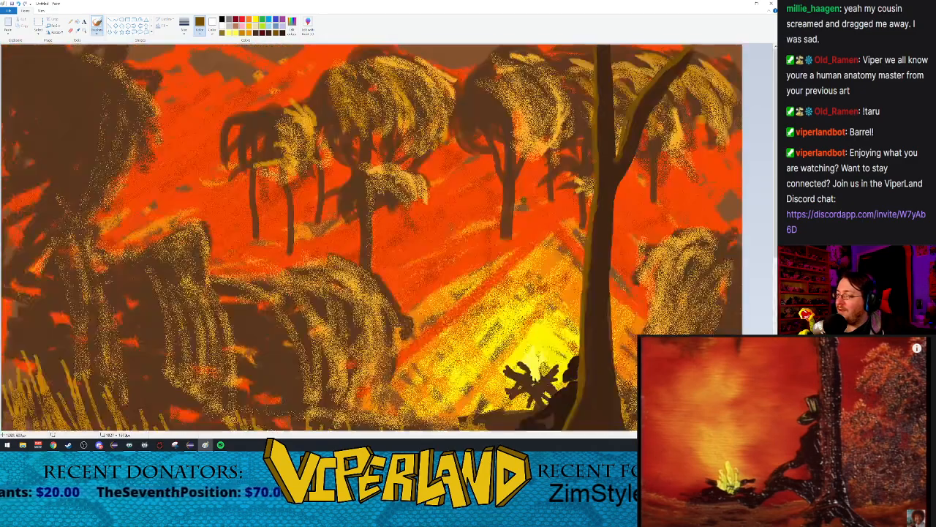
{"action": "left_click", "coordinate": [85, 31]}
{"action": "right_click", "coordinate": [341, 282]}
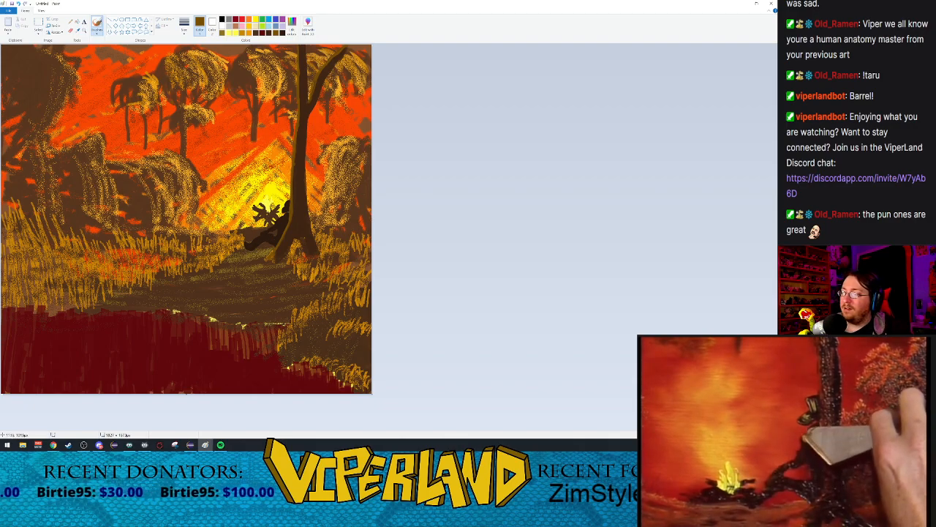
Step: Mix a darkened gold and paint thin highlights along the figure's head, arm and leg with the basic brush at its second-thinnest size
{"action": "left_click", "coordinate": [85, 33]}
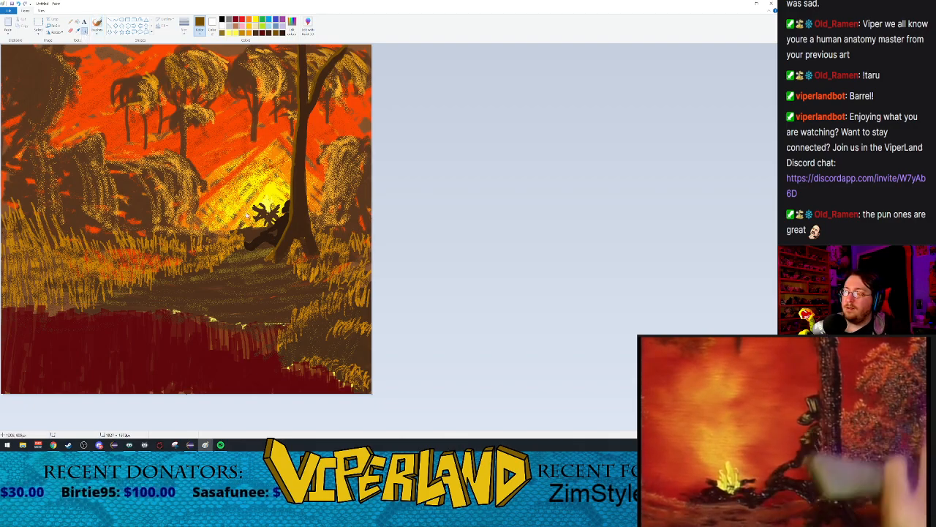
{"action": "left_click", "coordinate": [272, 218]}
{"action": "left_click", "coordinate": [535, 244]}
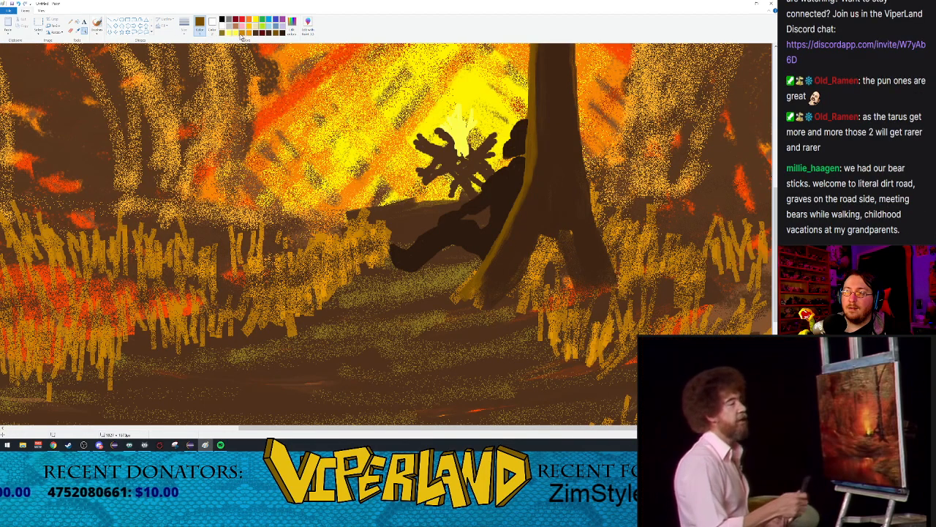
{"action": "left_click", "coordinate": [292, 24]}
{"action": "left_click_drag", "start_coordinate": [454, 211], "coordinate": [454, 218]}
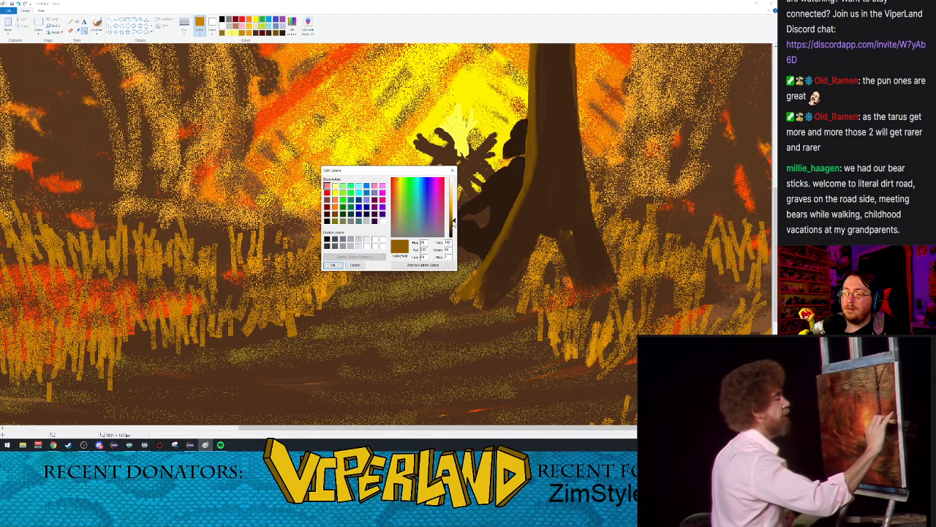
{"action": "left_click", "coordinate": [333, 265]}
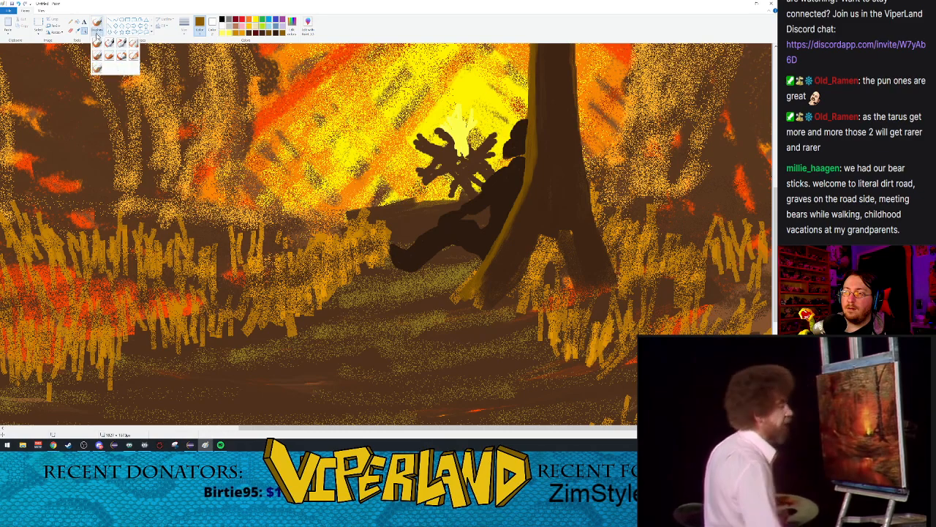
{"action": "left_click", "coordinate": [184, 26]}
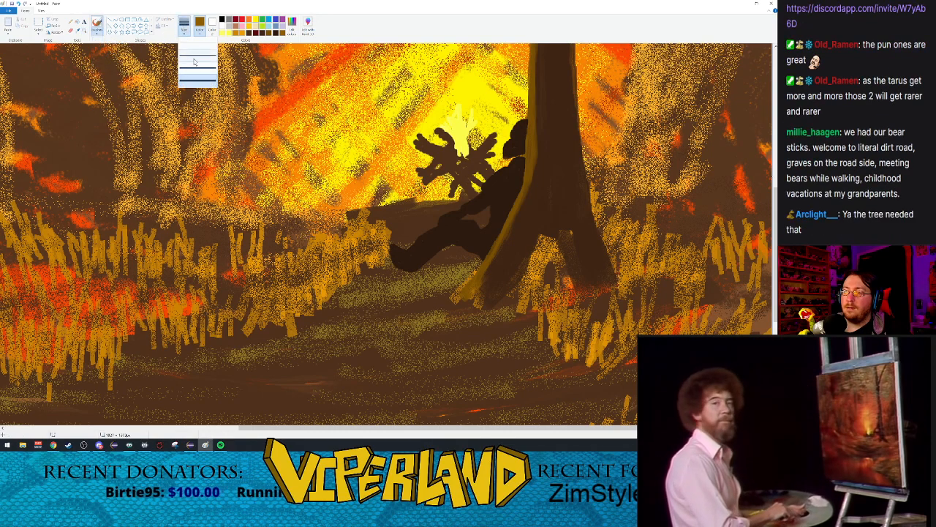
{"action": "left_click", "coordinate": [194, 59]}
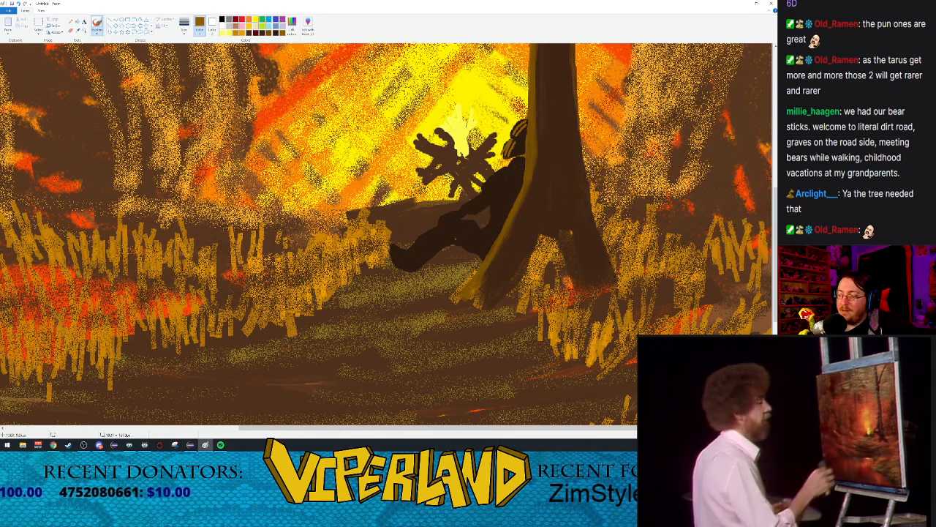
{"action": "left_click_drag", "start_coordinate": [446, 225], "coordinate": [422, 239]}
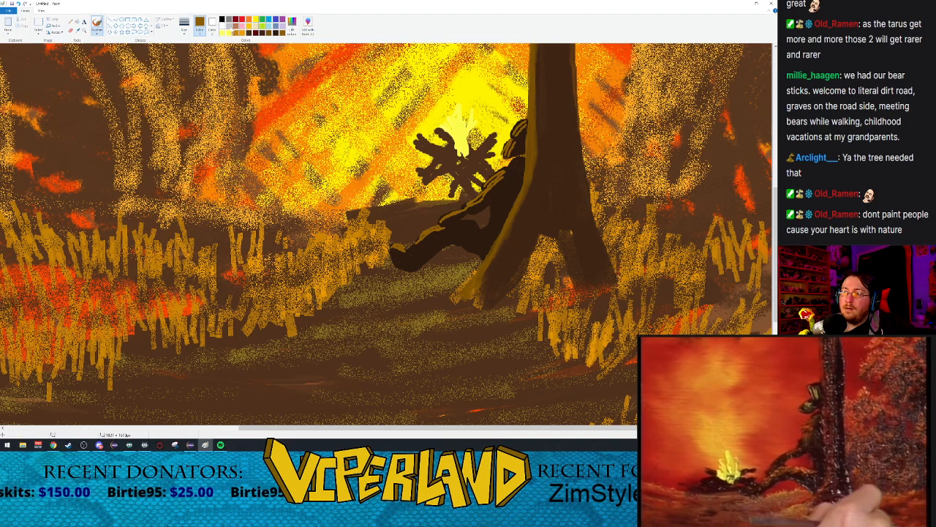
Step: Cover the gold highlights on the figure's head with dark brown using the airbrush
{"action": "left_click", "coordinate": [268, 33]}
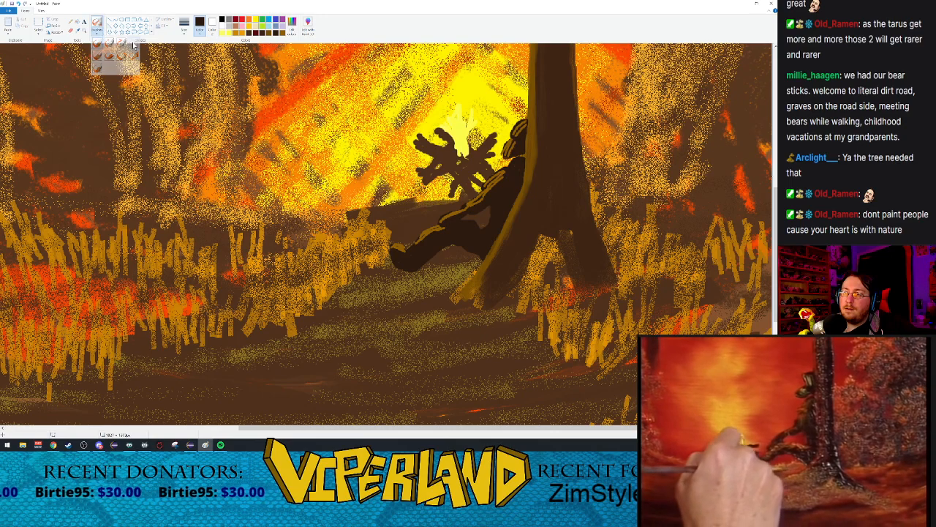
{"action": "mouse_move", "coordinate": [519, 139]}
{"action": "left_mouse_down"}
{"action": "mouse_move", "coordinate": [525, 129]}
{"action": "mouse_move", "coordinate": [511, 152]}
{"action": "left_mouse_up"}
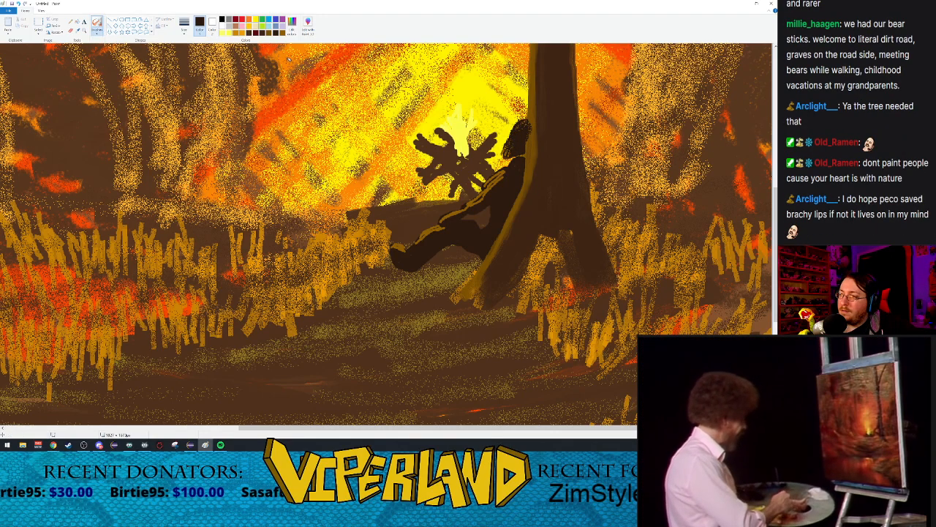
Step: Cover the gold highlights on the figure's arm and leg with dark brown using the airbrush, and return to the whole canvas
{"action": "left_click", "coordinate": [184, 25]}
{"action": "left_click", "coordinate": [189, 67]}
{"action": "left_click_drag", "start_coordinate": [510, 173], "coordinate": [453, 216]}
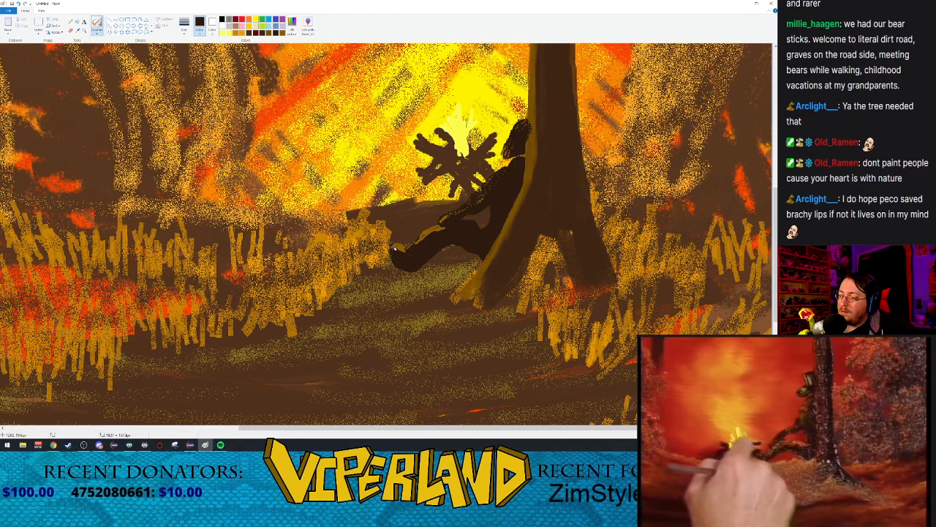
{"action": "left_click_drag", "start_coordinate": [394, 252], "coordinate": [426, 237]}
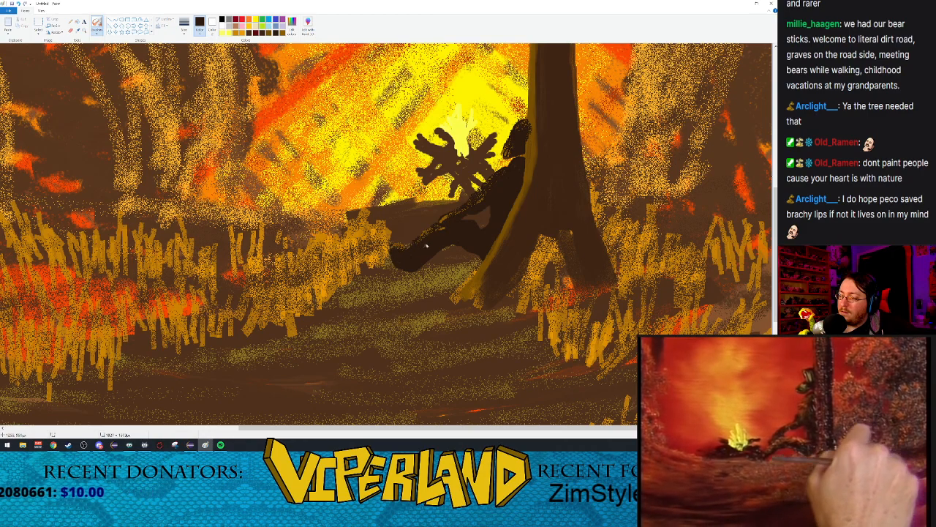
{"action": "left_click", "coordinate": [84, 31]}
{"action": "right_click", "coordinate": [431, 260]}
{"action": "right_click", "coordinate": [432, 259]}
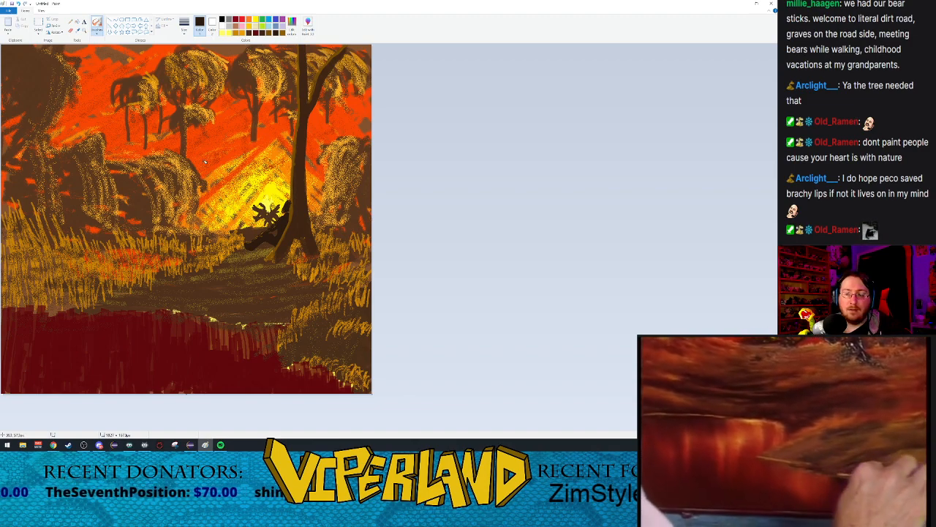
Step: Mix a saturated bright yellow by lowering the luminosity of the light yellow custom colour
{"action": "left_click", "coordinate": [230, 33]}
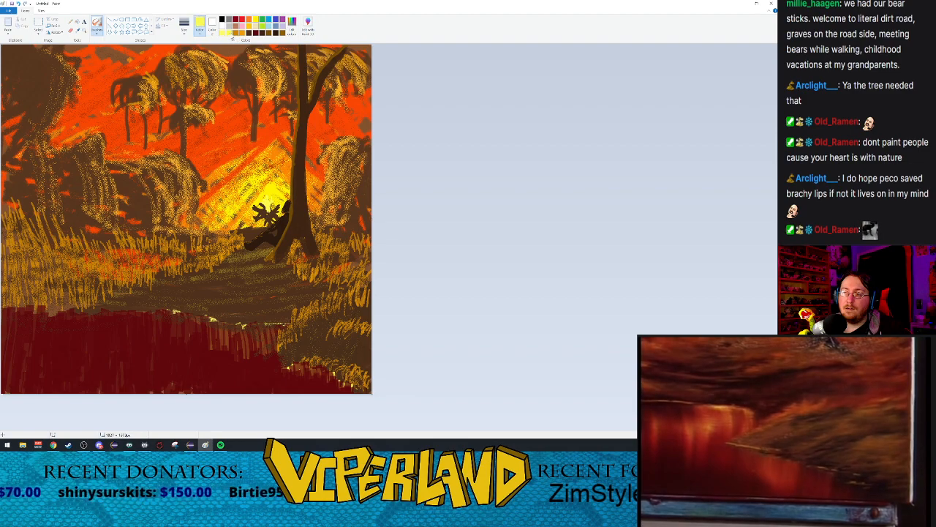
{"action": "left_click", "coordinate": [307, 26]}
{"action": "left_click_drag", "start_coordinate": [453, 199], "coordinate": [453, 207]}
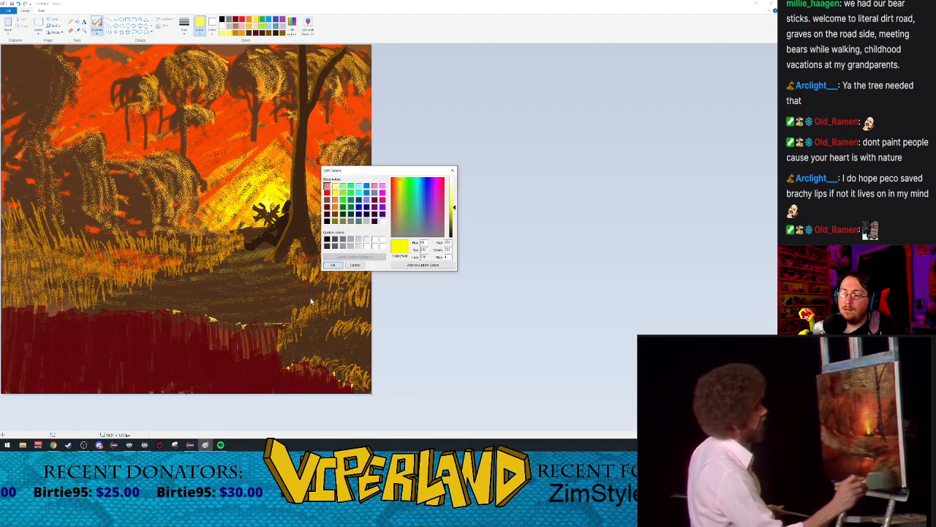
{"action": "left_click", "coordinate": [334, 265]}
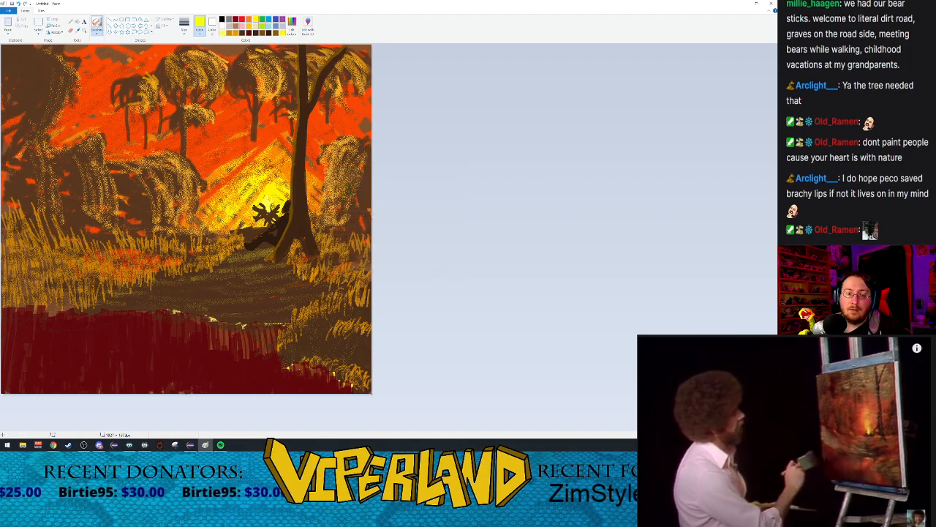
Step: Paint thin bright yellow lines along the water's edge of the far bank and the right-hand bank with the basic brush
{"action": "left_click", "coordinate": [100, 34]}
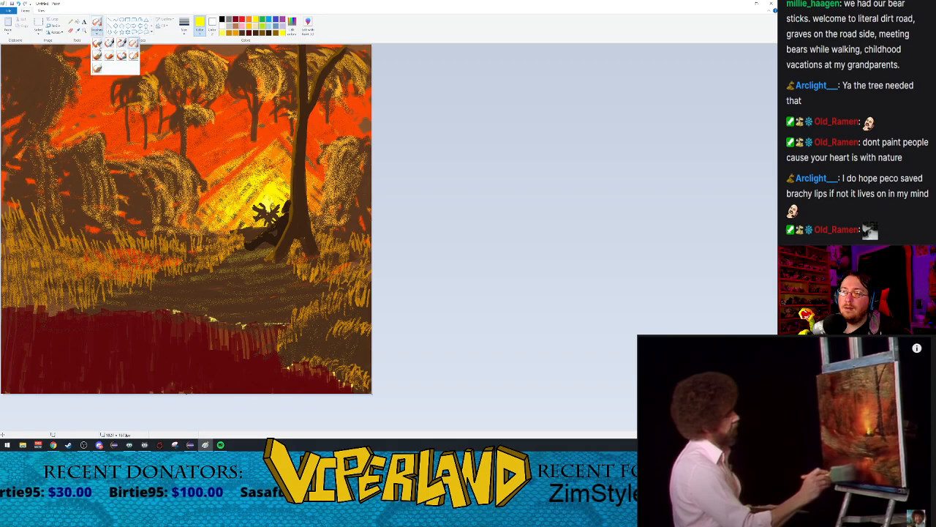
{"action": "left_click", "coordinate": [98, 43]}
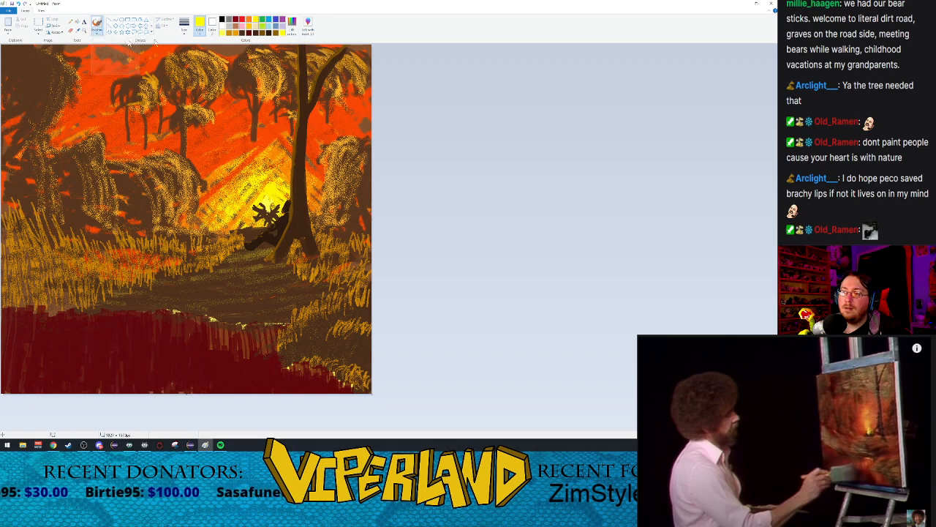
{"action": "left_click", "coordinate": [83, 30]}
{"action": "left_click", "coordinate": [212, 319]}
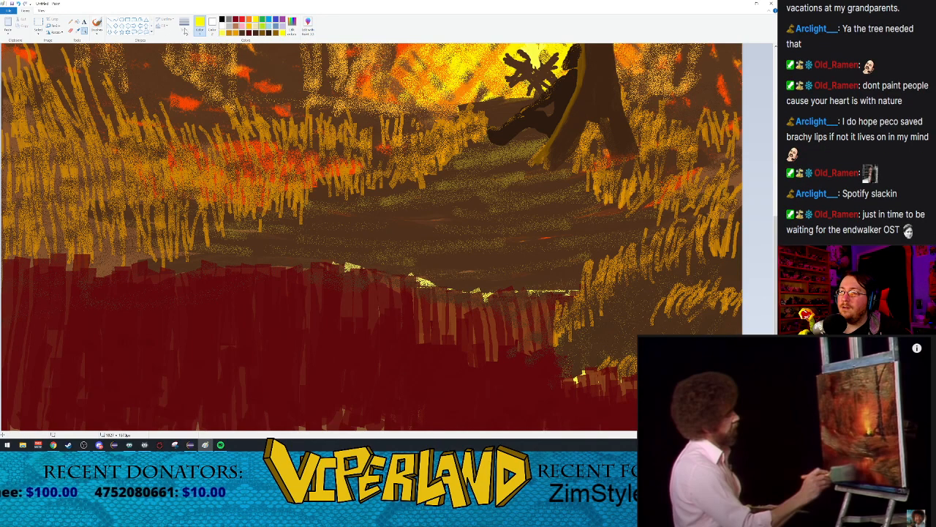
{"action": "left_click", "coordinate": [98, 22]}
{"action": "left_click", "coordinate": [185, 25]}
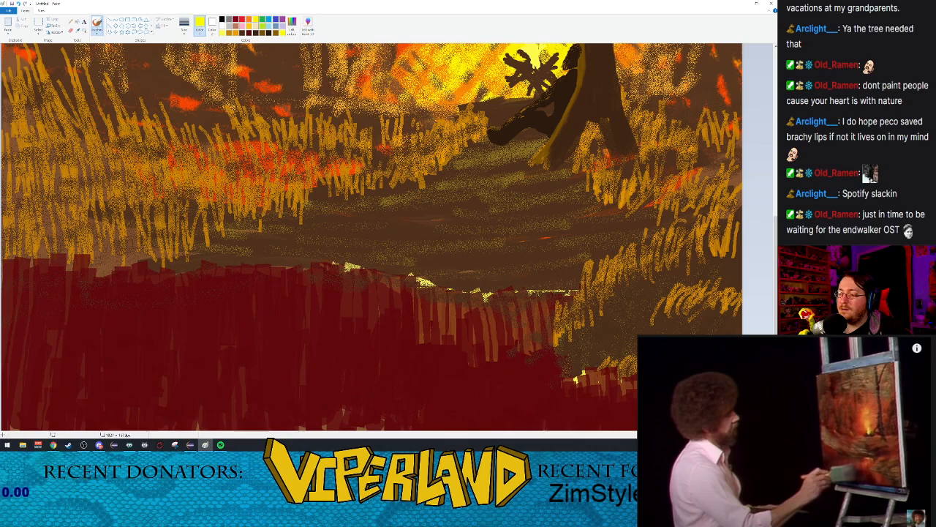
{"action": "left_click", "coordinate": [184, 24]}
{"action": "left_click", "coordinate": [197, 70]}
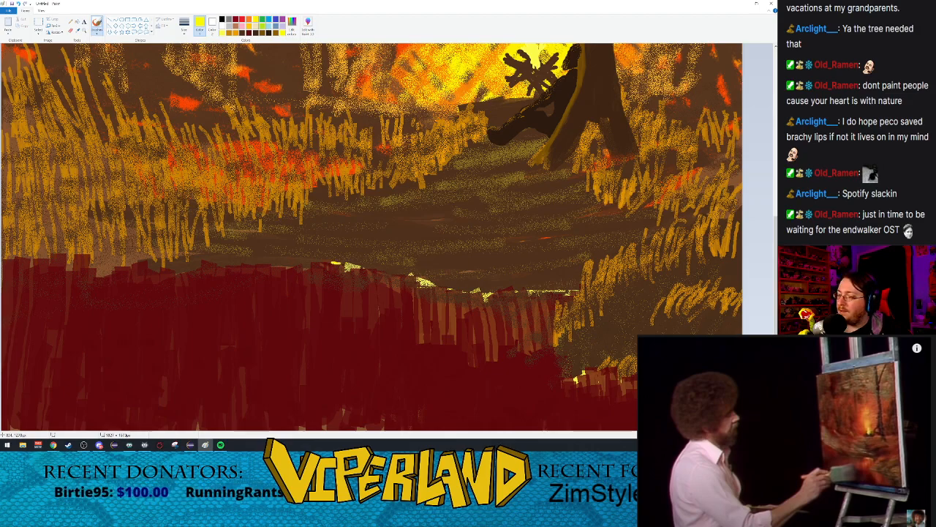
{"action": "left_click_drag", "start_coordinate": [377, 271], "coordinate": [437, 284]}
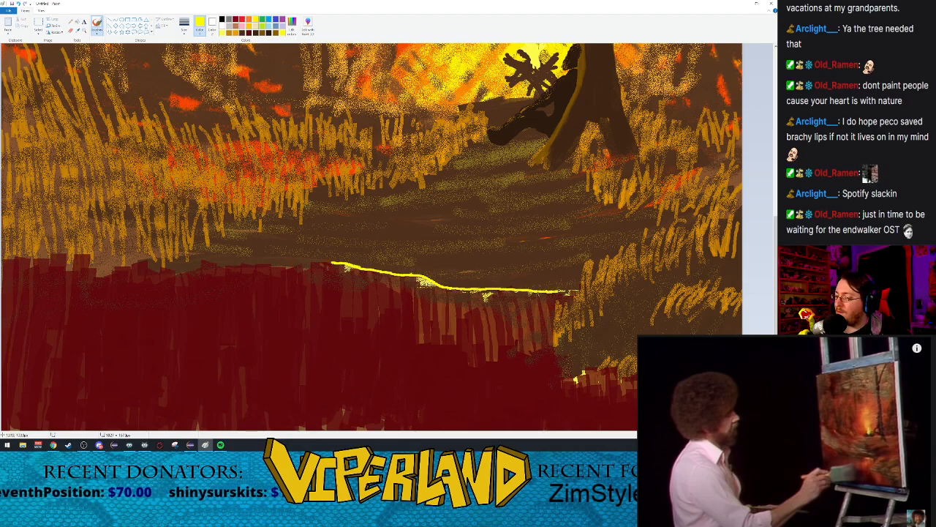
{"action": "scroll", "coordinate": [607, 279], "scroll_direction": "down", "scroll_amount": 1}
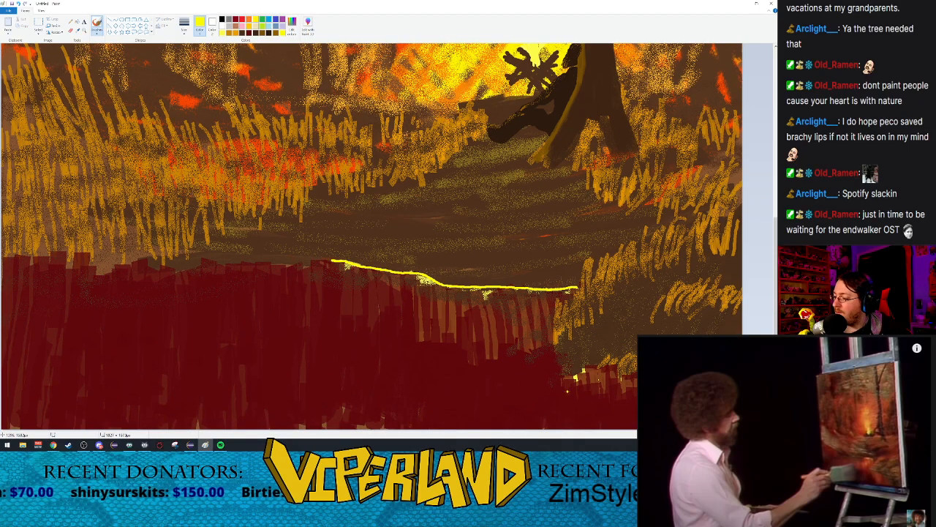
{"action": "left_click_drag", "start_coordinate": [575, 377], "coordinate": [583, 368]}
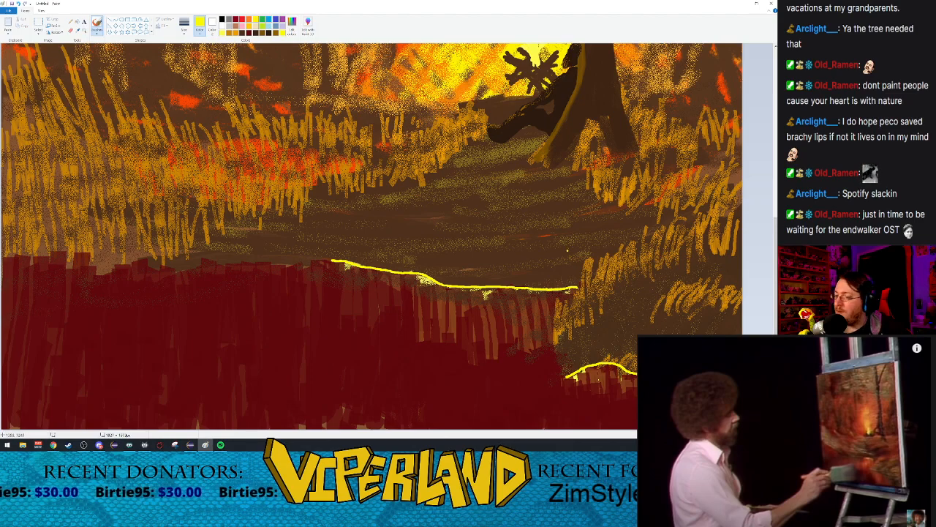
Step: Soften the left end of the far bank's yellow line with brown tones using the airbrush at its second-largest size
{"action": "left_click", "coordinate": [264, 34]}
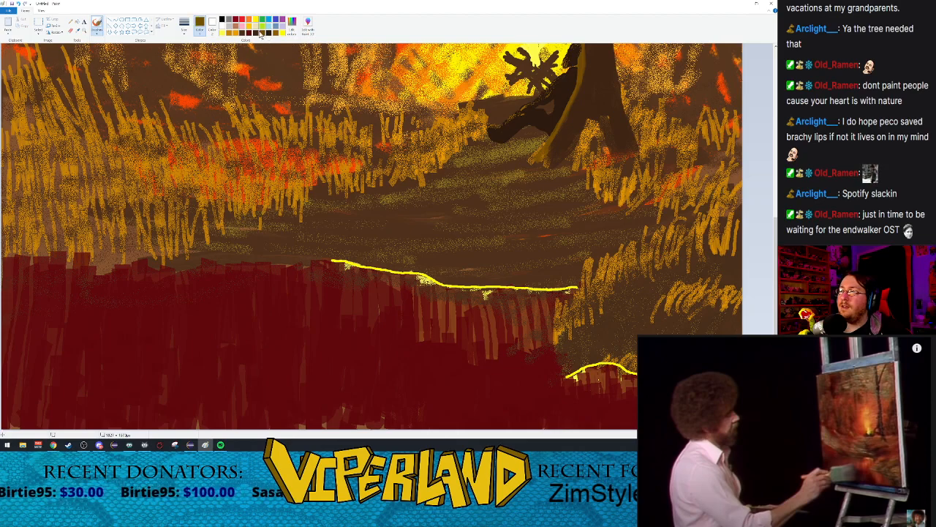
{"action": "left_click", "coordinate": [96, 33]}
{"action": "left_click", "coordinate": [133, 45]}
{"action": "left_click", "coordinate": [184, 23]}
{"action": "left_click", "coordinate": [196, 63]}
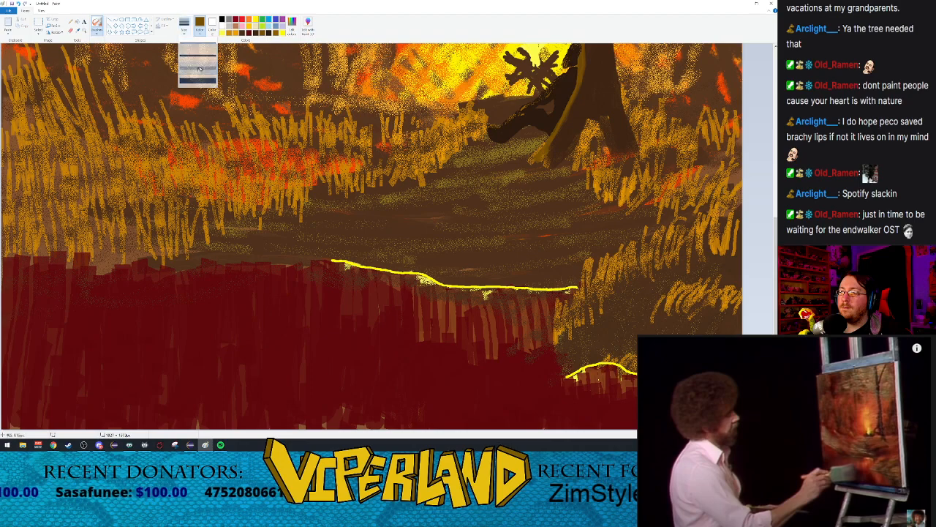
{"action": "left_click_drag", "start_coordinate": [328, 258], "coordinate": [340, 264]}
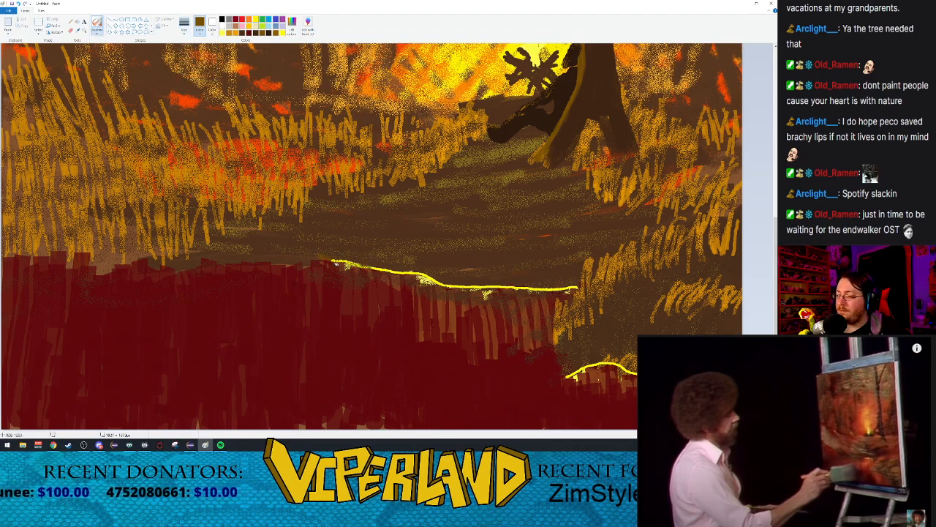
{"action": "left_click", "coordinate": [269, 34]}
{"action": "left_click_drag", "start_coordinate": [325, 256], "coordinate": [380, 274]}
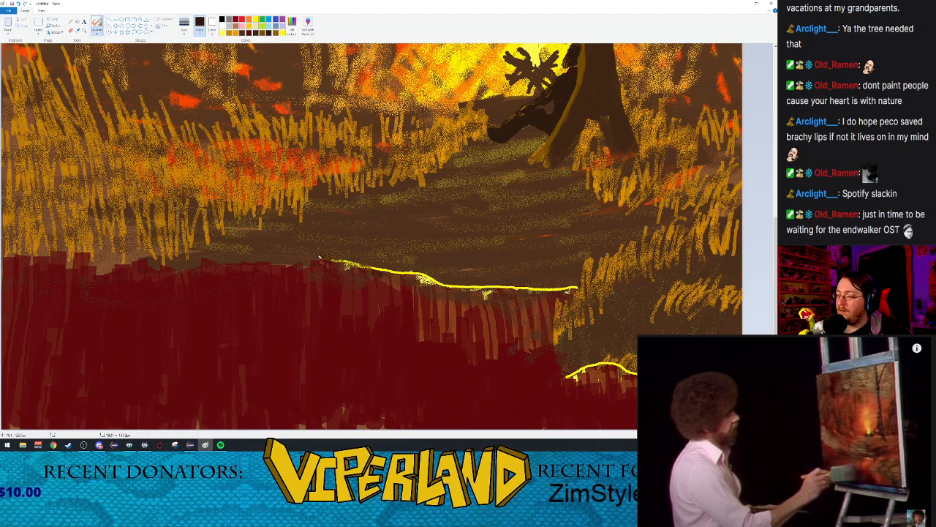
Step: Break up the yellow lines along the rest of the far bank and the right-hand bank with dark brown airbrush strokes
{"action": "left_click", "coordinate": [270, 35]}
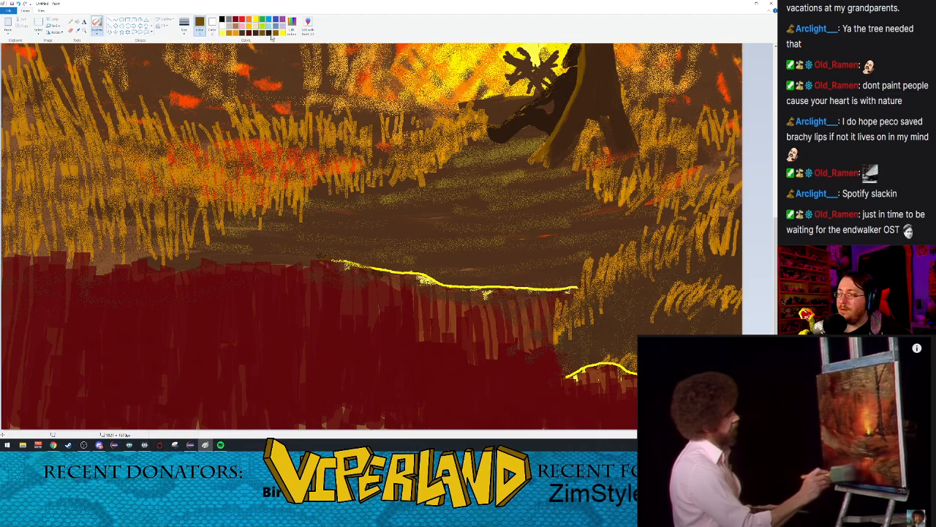
{"action": "left_click", "coordinate": [257, 35]}
{"action": "mouse_move", "coordinate": [325, 258]}
{"action": "left_mouse_down"}
{"action": "mouse_move", "coordinate": [513, 287]}
{"action": "mouse_move", "coordinate": [467, 285]}
{"action": "left_mouse_up"}
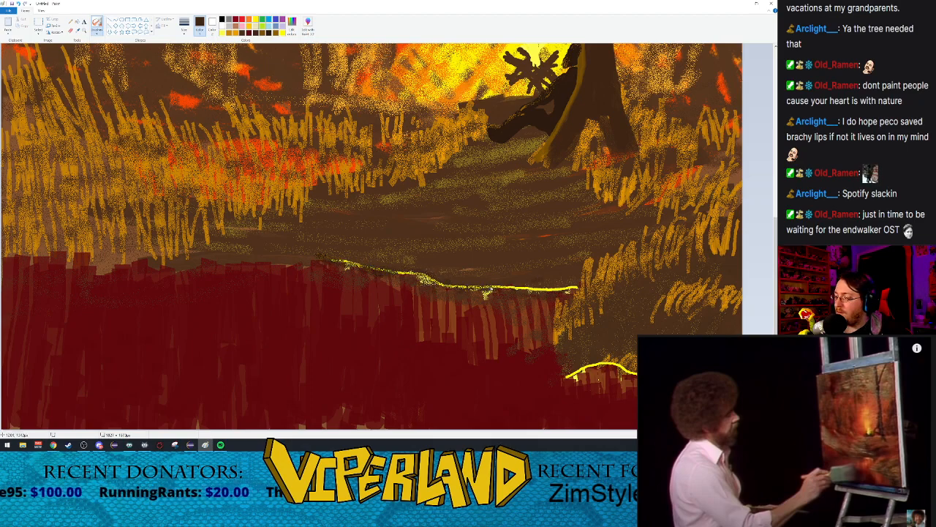
{"action": "left_click_drag", "start_coordinate": [526, 290], "coordinate": [571, 288]}
{"action": "mouse_move", "coordinate": [563, 378]}
{"action": "left_mouse_down"}
{"action": "mouse_move", "coordinate": [591, 364]}
{"action": "mouse_move", "coordinate": [637, 369]}
{"action": "left_mouse_up"}
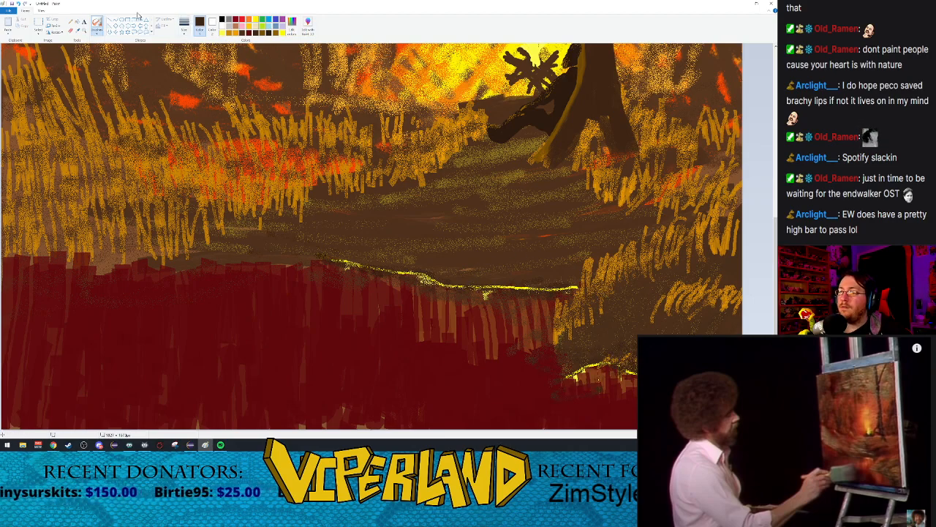
{"action": "scroll", "coordinate": [152, 81], "scroll_direction": "down", "scroll_amount": 2}
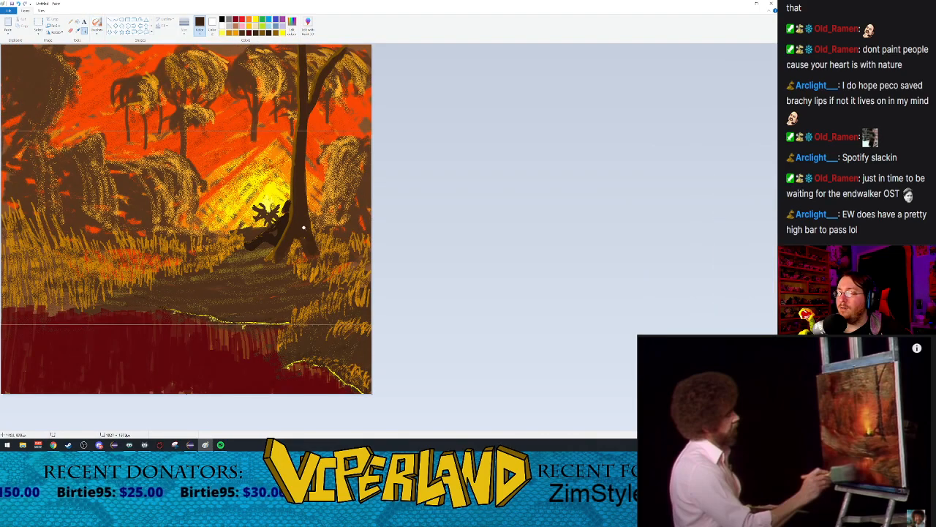
{"action": "scroll", "coordinate": [278, 271], "scroll_direction": "up", "scroll_amount": 1}
{"action": "left_click", "coordinate": [459, 220]}
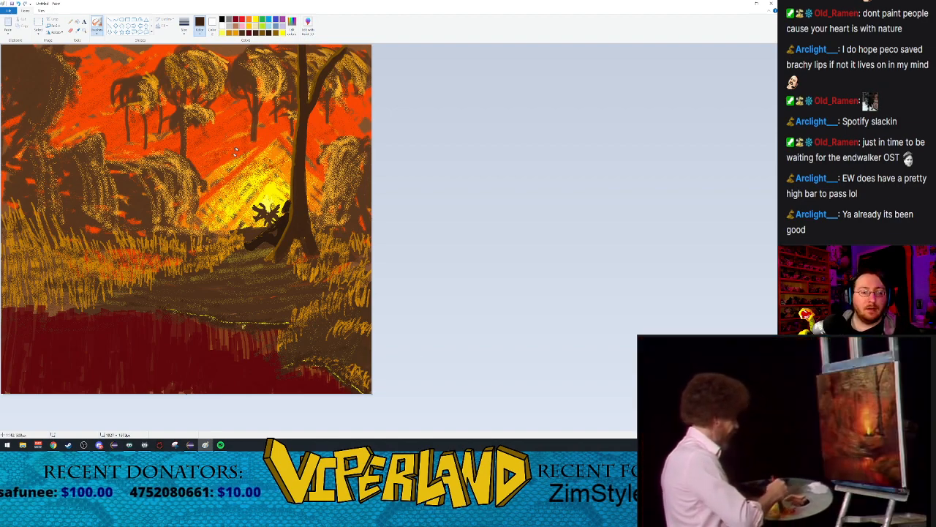
Step: Paint a large dark brown bush over the grass and foliage right of the foreground tree using the crayon brush
{"action": "mouse_move", "coordinate": [792, 422]}
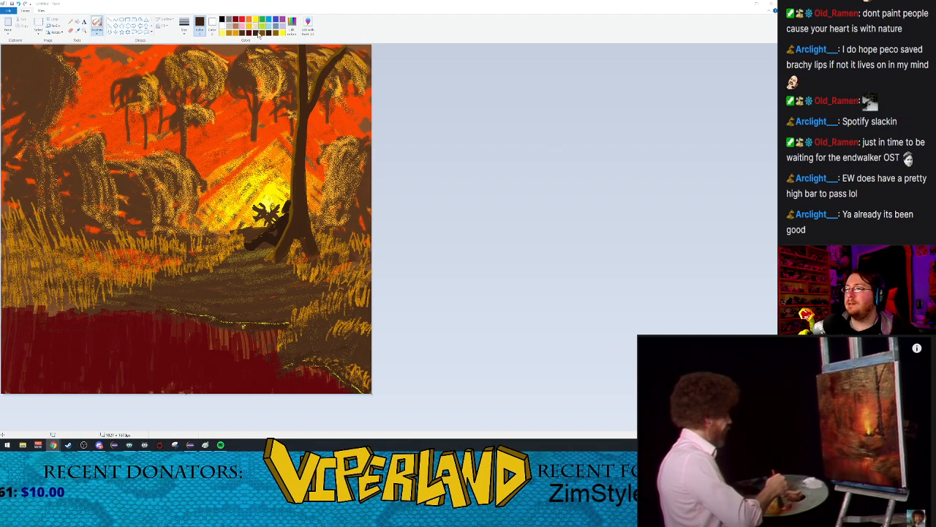
{"action": "left_click", "coordinate": [269, 34]}
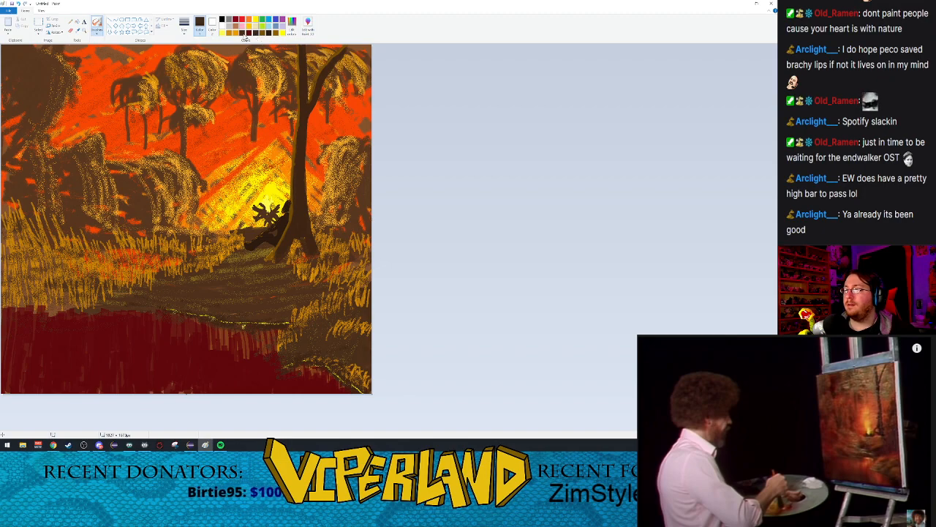
{"action": "left_click", "coordinate": [97, 30]}
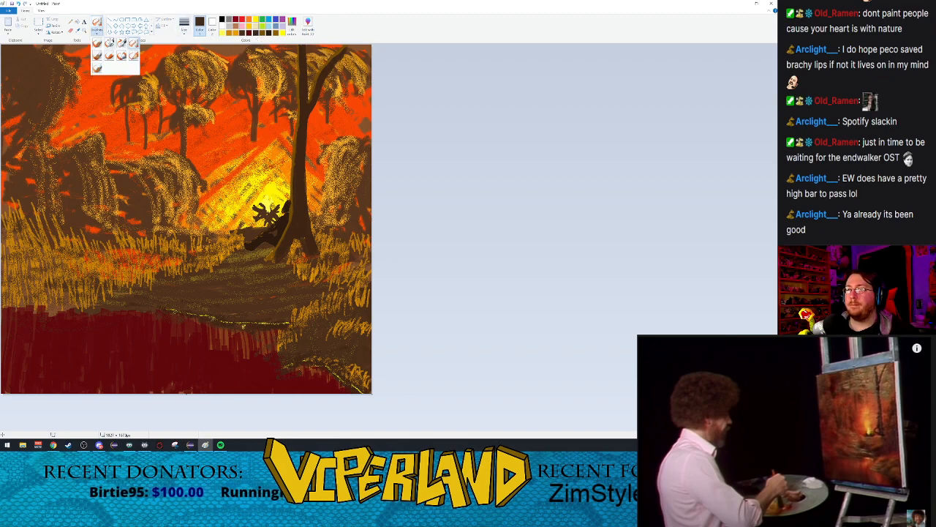
{"action": "left_click", "coordinate": [109, 56]}
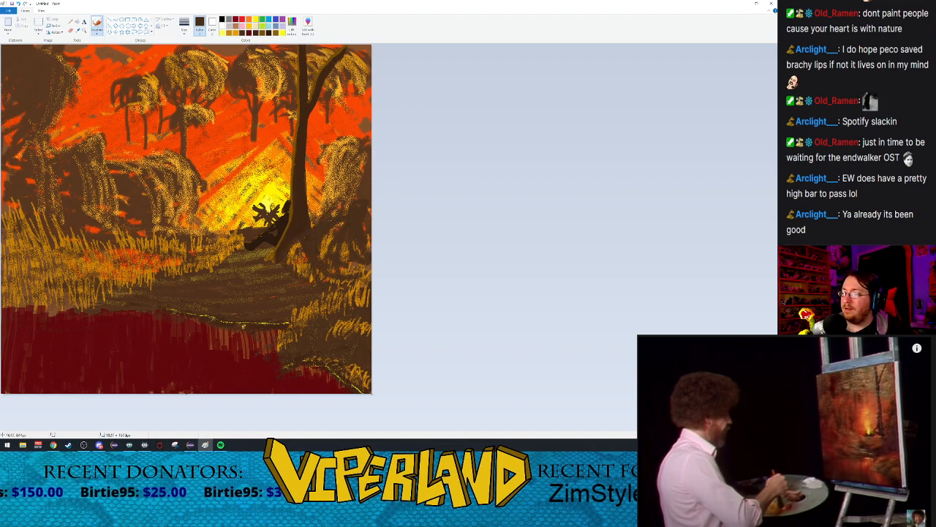
{"action": "mouse_move", "coordinate": [324, 248]}
{"action": "left_mouse_down"}
{"action": "mouse_move", "coordinate": [325, 262]}
{"action": "mouse_move", "coordinate": [301, 265]}
{"action": "left_mouse_up"}
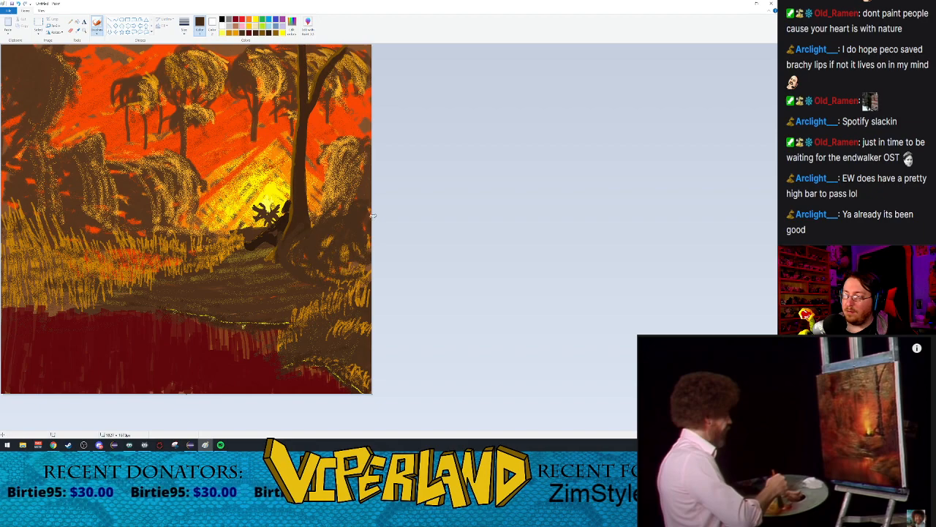
{"action": "mouse_move", "coordinate": [356, 196]}
{"action": "left_mouse_down"}
{"action": "mouse_move", "coordinate": [328, 216]}
{"action": "mouse_move", "coordinate": [355, 189]}
{"action": "left_mouse_up"}
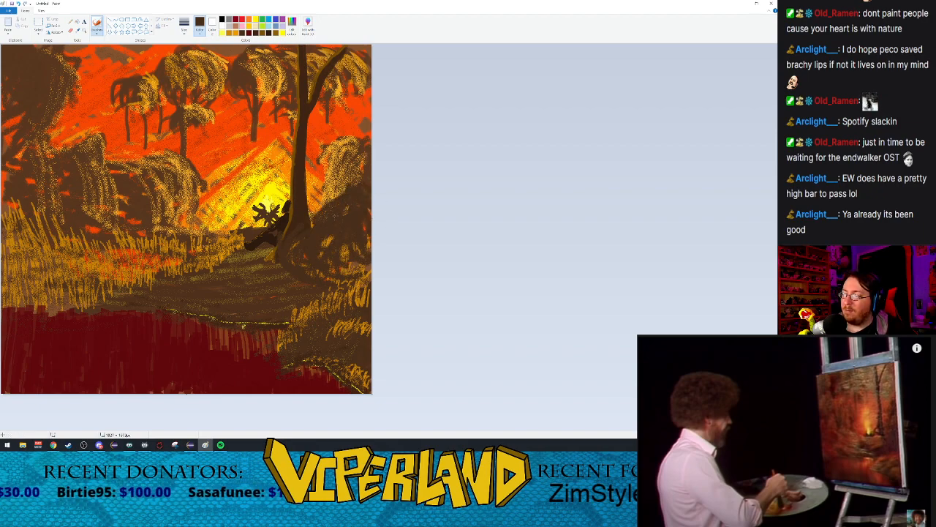
Step: Fill the golden gaps in the middle and lower part of the bush with dark brown, out to the canvas edge
{"action": "left_click_drag", "start_coordinate": [329, 238], "coordinate": [346, 250]}
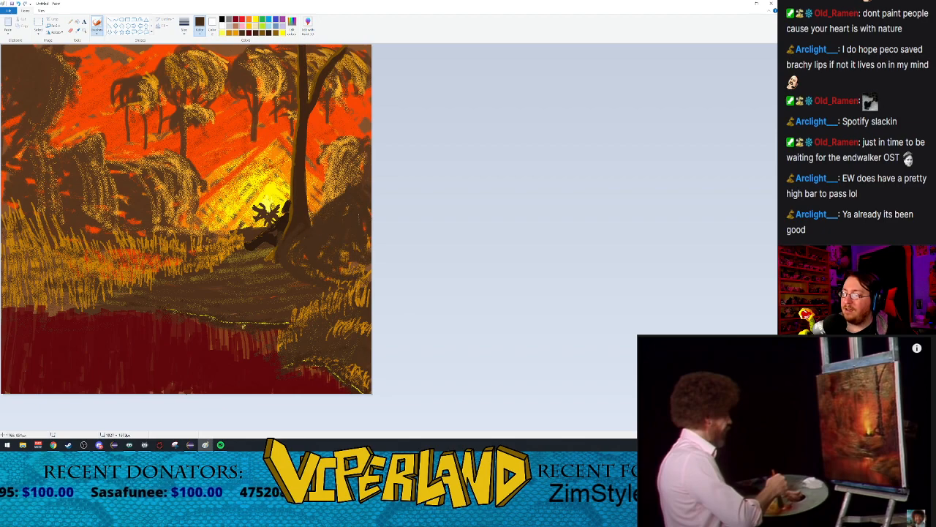
{"action": "left_click_drag", "start_coordinate": [308, 272], "coordinate": [351, 284]}
{"action": "left_click_drag", "start_coordinate": [342, 251], "coordinate": [350, 263]}
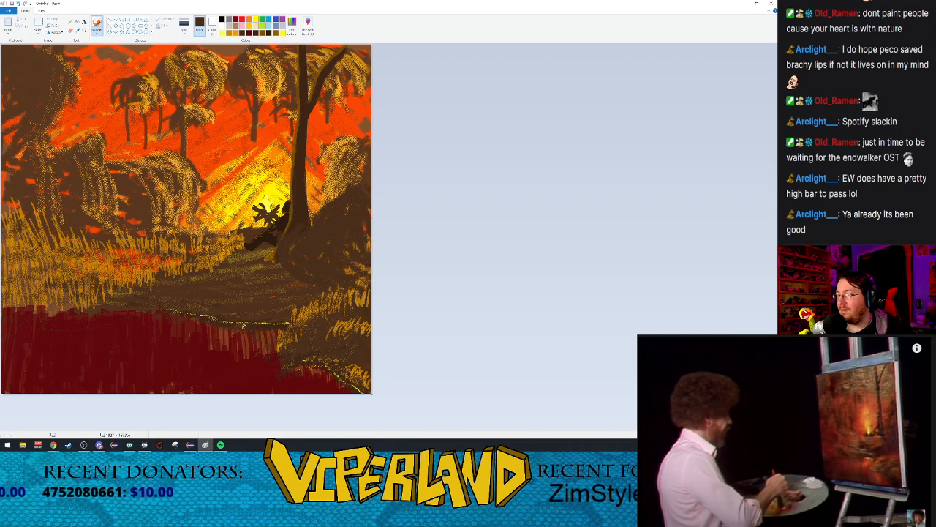
{"action": "mouse_move", "coordinate": [355, 263]}
{"action": "left_mouse_down"}
{"action": "mouse_move", "coordinate": [365, 277]}
{"action": "mouse_move", "coordinate": [352, 289]}
{"action": "mouse_move", "coordinate": [365, 269]}
{"action": "left_mouse_up"}
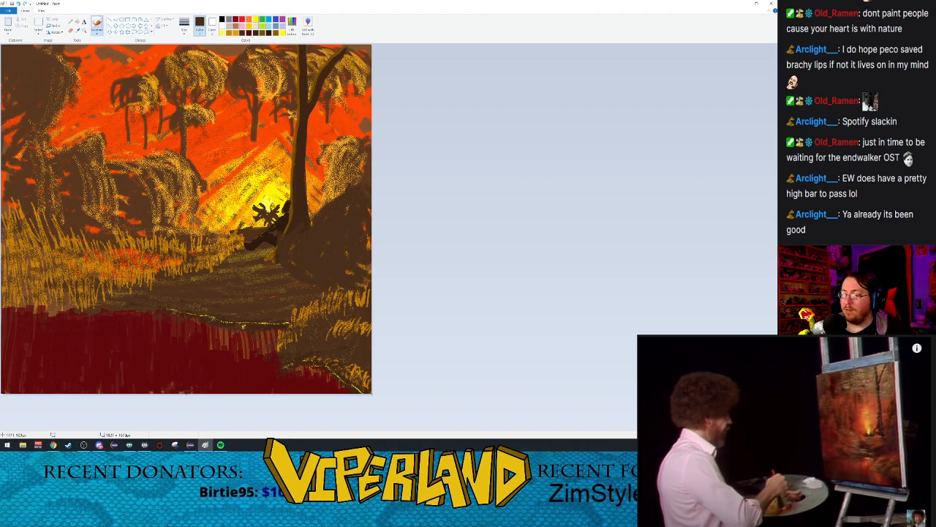
{"action": "left_click_drag", "start_coordinate": [361, 286], "coordinate": [375, 273]}
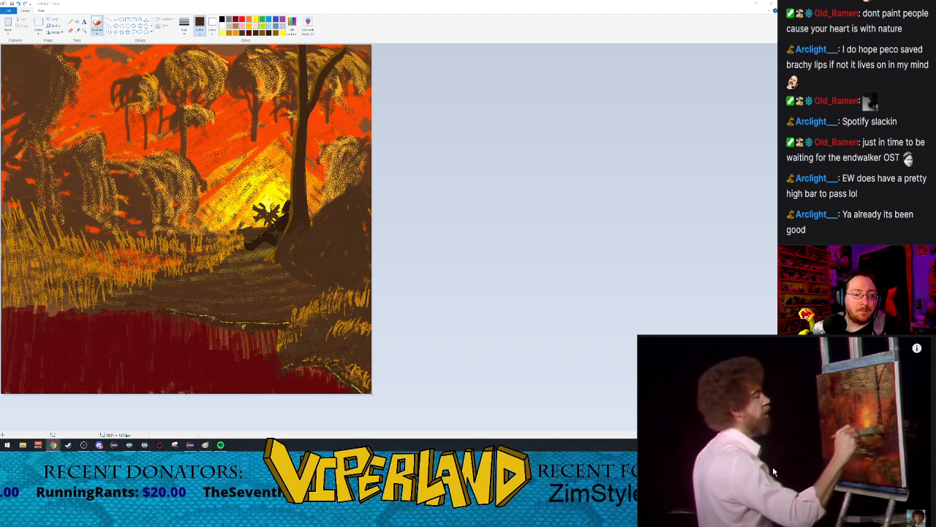
Step: Spray golden foliage strokes across the dark bush right of the foreground tree using the airbrush at its second-largest size
{"action": "left_click", "coordinate": [229, 34]}
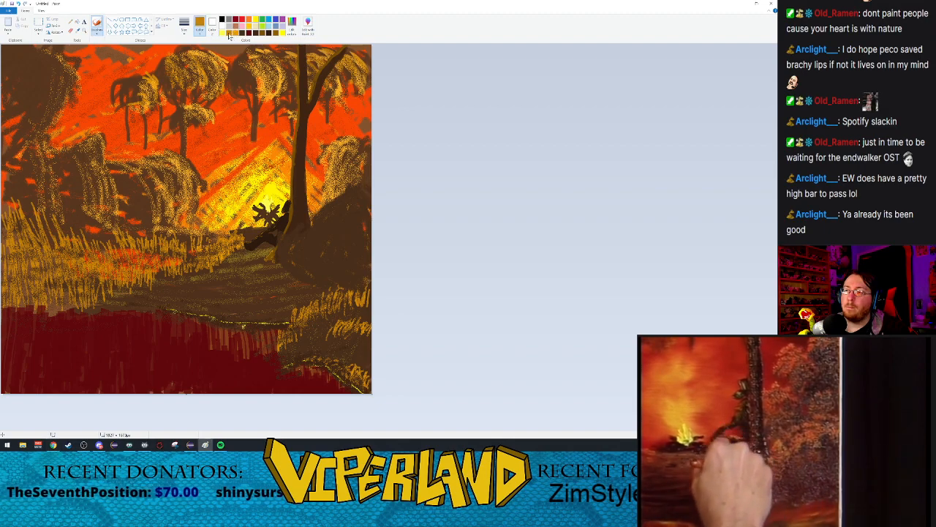
{"action": "left_click", "coordinate": [95, 34]}
{"action": "left_click", "coordinate": [134, 44]}
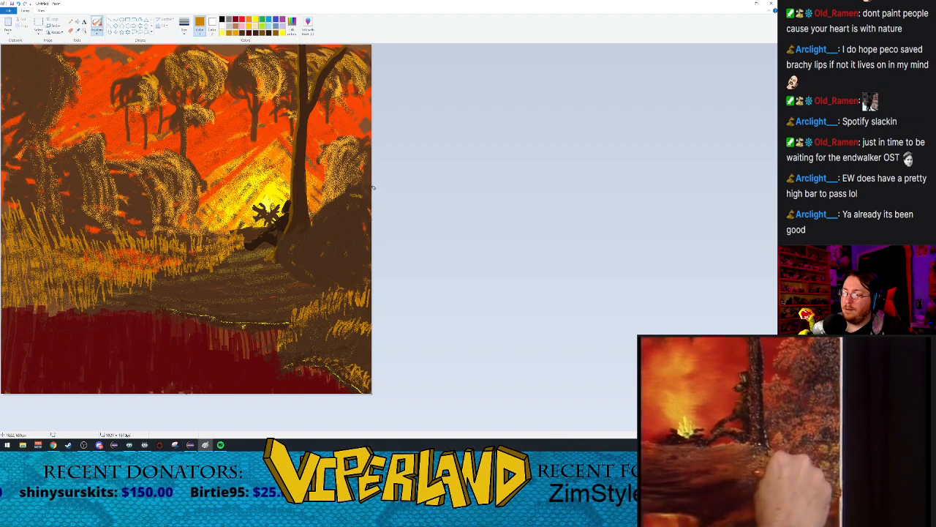
{"action": "left_click", "coordinate": [183, 34]}
{"action": "left_click", "coordinate": [197, 72]}
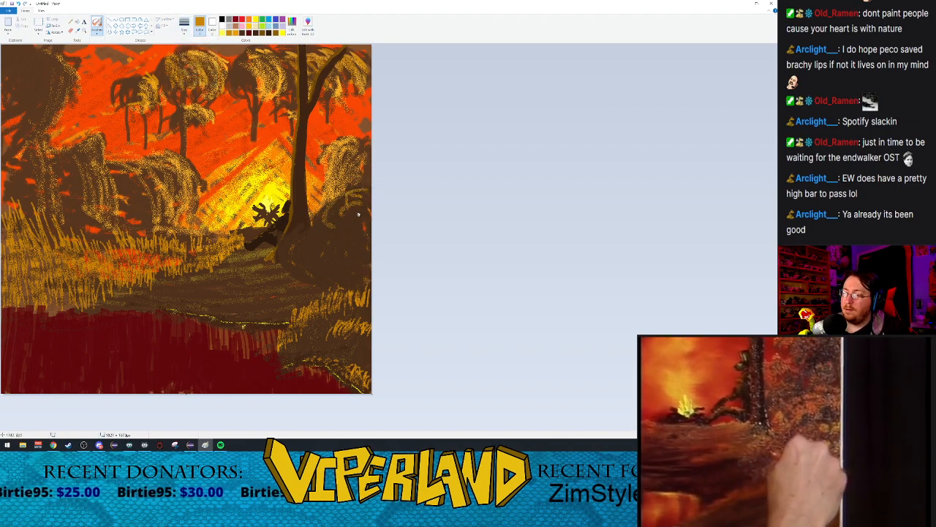
{"action": "mouse_move", "coordinate": [319, 223]}
{"action": "left_mouse_down"}
{"action": "mouse_move", "coordinate": [310, 244]}
{"action": "mouse_move", "coordinate": [287, 250]}
{"action": "left_mouse_up"}
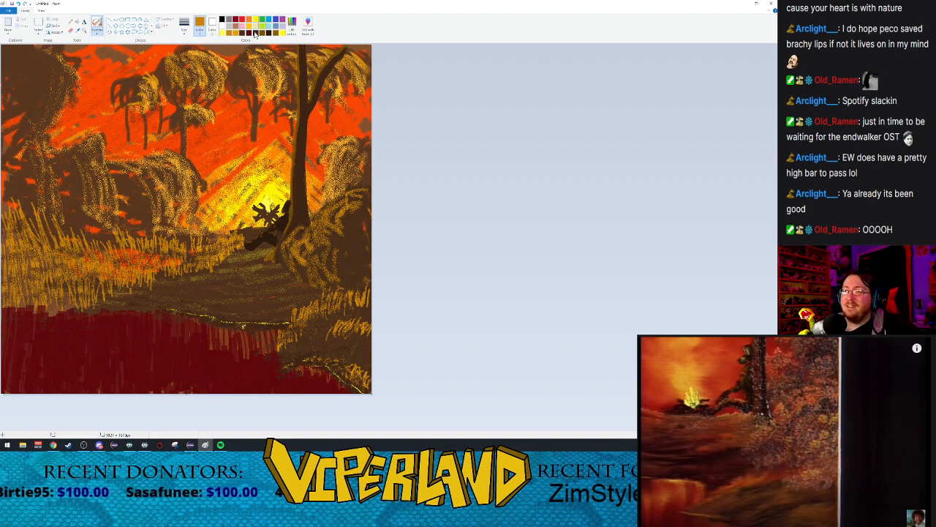
Step: Tone down the bush's golden foliage with dark brown airbrush strokes and muted medium brown ones
{"action": "left_click", "coordinate": [257, 35]}
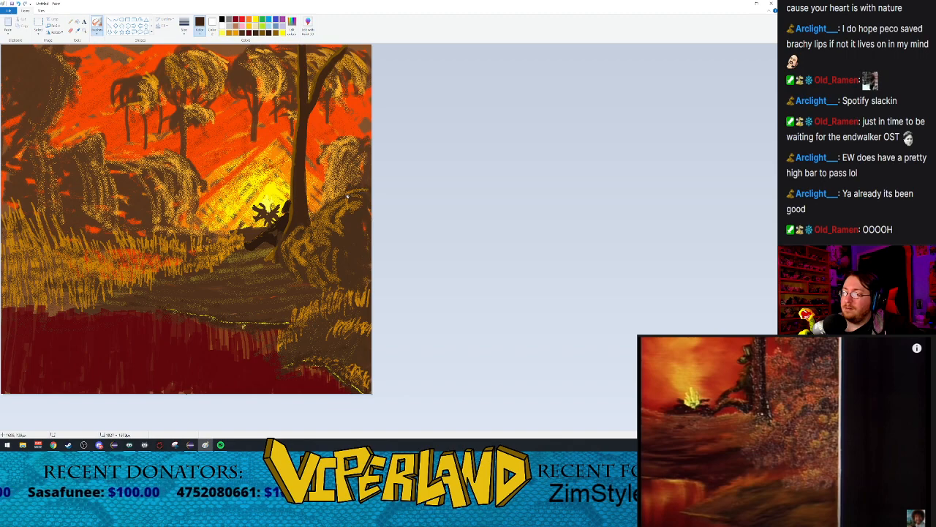
{"action": "mouse_move", "coordinate": [338, 210]}
{"action": "left_mouse_down"}
{"action": "mouse_move", "coordinate": [364, 195]}
{"action": "mouse_move", "coordinate": [340, 218]}
{"action": "mouse_move", "coordinate": [336, 202]}
{"action": "mouse_move", "coordinate": [340, 220]}
{"action": "mouse_move", "coordinate": [324, 206]}
{"action": "mouse_move", "coordinate": [354, 211]}
{"action": "mouse_move", "coordinate": [326, 216]}
{"action": "mouse_move", "coordinate": [365, 191]}
{"action": "mouse_move", "coordinate": [343, 211]}
{"action": "mouse_move", "coordinate": [365, 199]}
{"action": "mouse_move", "coordinate": [356, 221]}
{"action": "mouse_move", "coordinate": [338, 205]}
{"action": "mouse_move", "coordinate": [368, 190]}
{"action": "mouse_move", "coordinate": [347, 212]}
{"action": "mouse_move", "coordinate": [356, 191]}
{"action": "mouse_move", "coordinate": [343, 220]}
{"action": "mouse_move", "coordinate": [327, 223]}
{"action": "mouse_move", "coordinate": [342, 204]}
{"action": "mouse_move", "coordinate": [331, 238]}
{"action": "mouse_move", "coordinate": [337, 209]}
{"action": "mouse_move", "coordinate": [343, 236]}
{"action": "mouse_move", "coordinate": [300, 233]}
{"action": "mouse_move", "coordinate": [322, 248]}
{"action": "mouse_move", "coordinate": [293, 232]}
{"action": "mouse_move", "coordinate": [316, 250]}
{"action": "mouse_move", "coordinate": [291, 239]}
{"action": "mouse_move", "coordinate": [310, 262]}
{"action": "mouse_move", "coordinate": [299, 235]}
{"action": "mouse_move", "coordinate": [317, 259]}
{"action": "mouse_move", "coordinate": [299, 243]}
{"action": "mouse_move", "coordinate": [322, 245]}
{"action": "mouse_move", "coordinate": [304, 255]}
{"action": "mouse_move", "coordinate": [319, 233]}
{"action": "mouse_move", "coordinate": [304, 261]}
{"action": "left_mouse_up"}
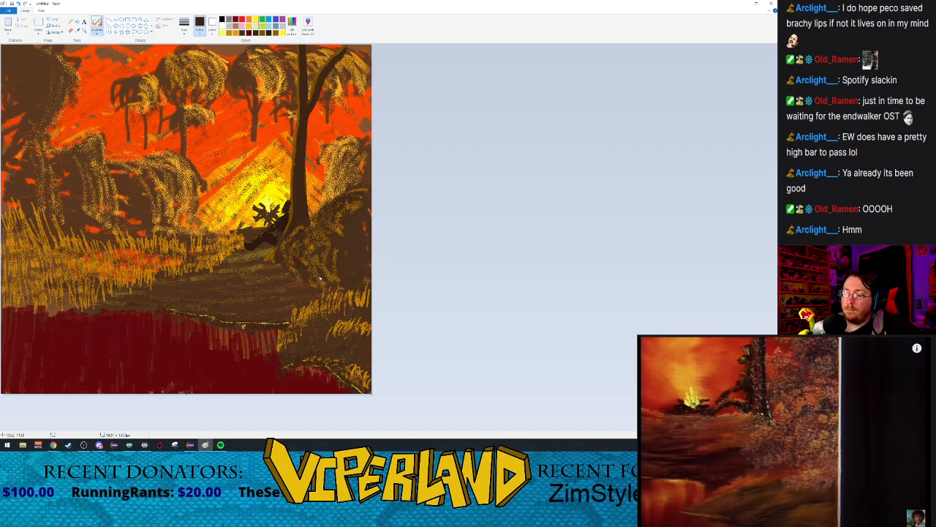
{"action": "mouse_move", "coordinate": [337, 261]}
{"action": "left_mouse_down"}
{"action": "mouse_move", "coordinate": [331, 231]}
{"action": "mouse_move", "coordinate": [341, 253]}
{"action": "mouse_move", "coordinate": [328, 274]}
{"action": "left_mouse_up"}
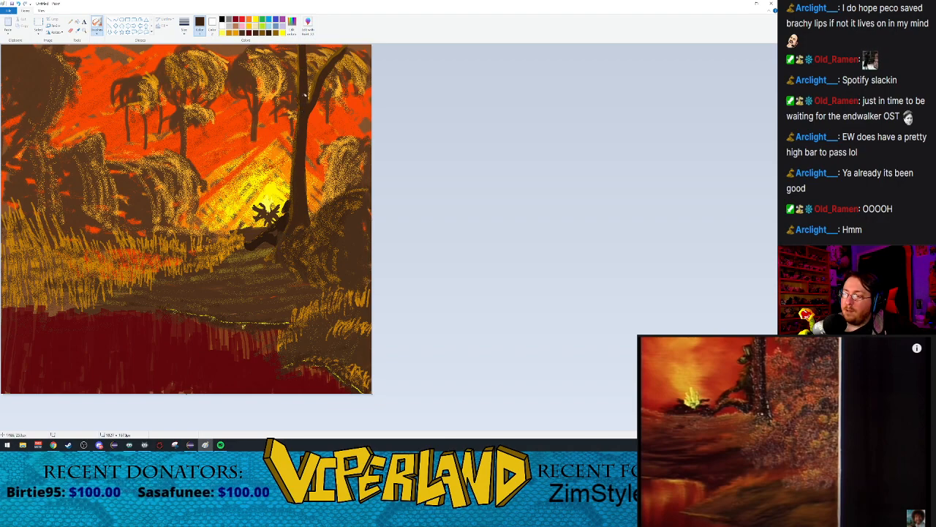
{"action": "left_click", "coordinate": [231, 34]}
{"action": "left_click", "coordinate": [264, 34]}
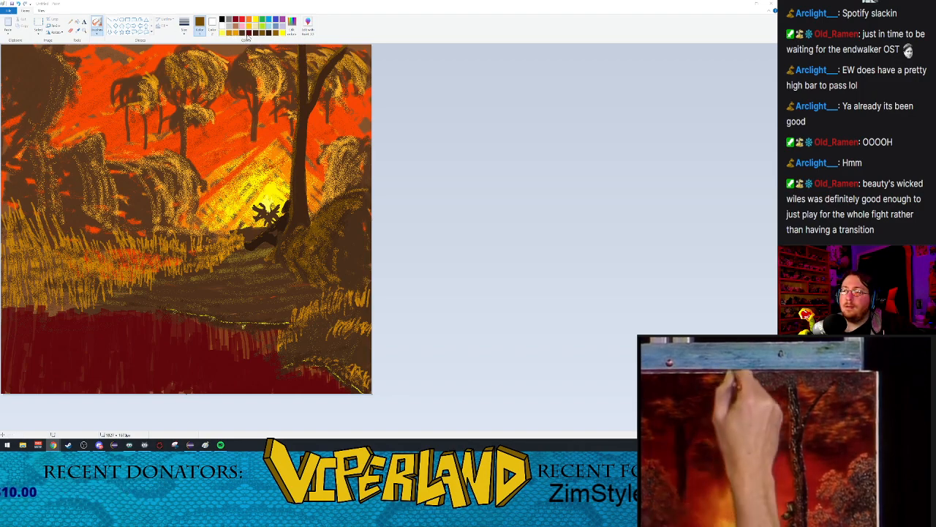
Step: Paint a wide dark brown canopy over the top of the foreground tree with the oil brush at its largest size
{"action": "left_click", "coordinate": [96, 34]}
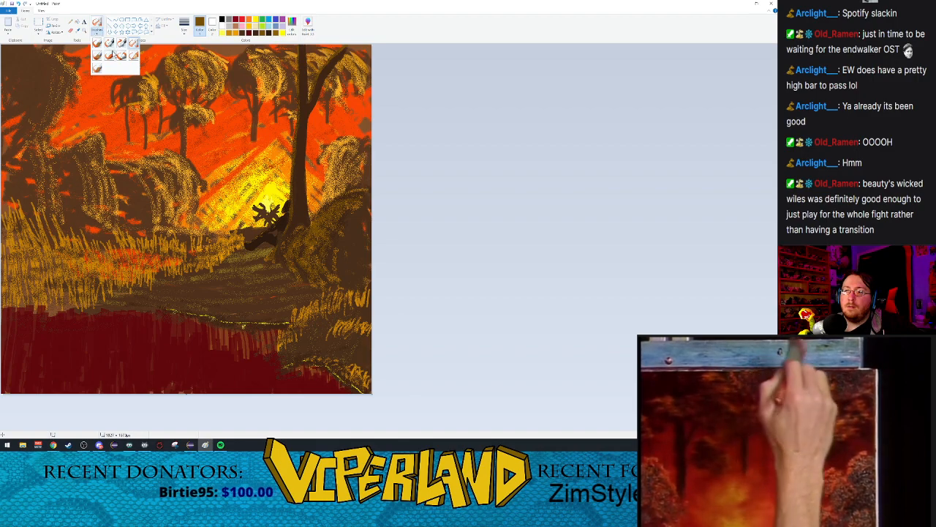
{"action": "left_click", "coordinate": [122, 56]}
{"action": "left_click", "coordinate": [97, 34]}
{"action": "left_click", "coordinate": [98, 56]}
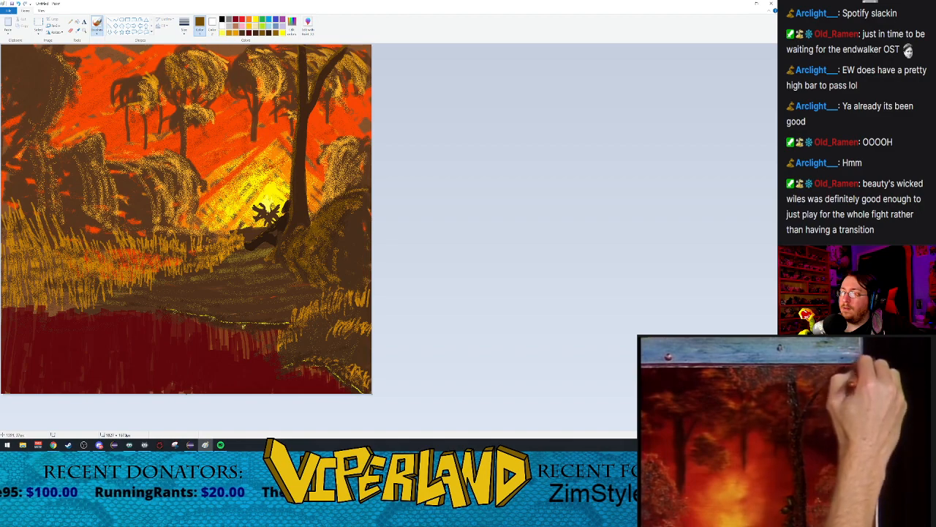
{"action": "left_click", "coordinate": [242, 33]}
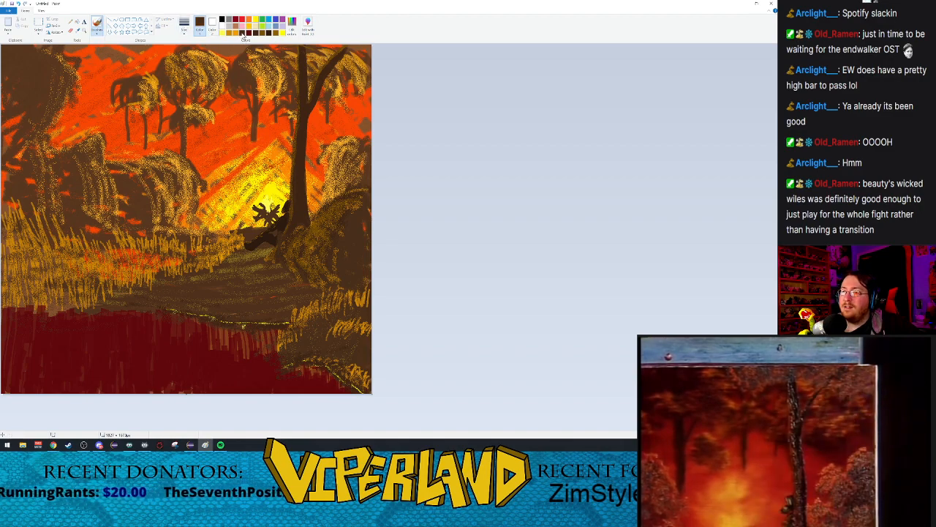
{"action": "left_click", "coordinate": [182, 33]}
{"action": "left_click", "coordinate": [198, 80]}
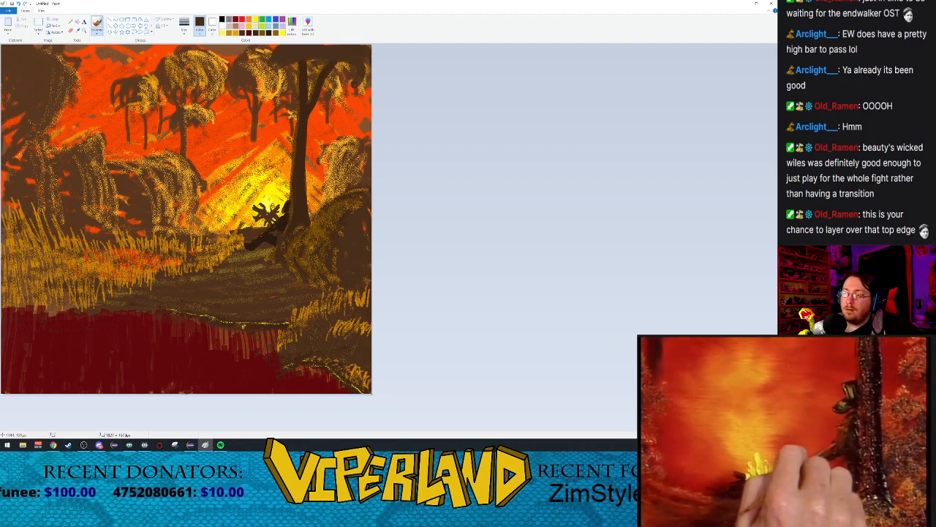
{"action": "mouse_move", "coordinate": [271, 54]}
{"action": "left_mouse_down"}
{"action": "mouse_move", "coordinate": [260, 73]}
{"action": "mouse_move", "coordinate": [279, 81]}
{"action": "mouse_move", "coordinate": [261, 87]}
{"action": "left_mouse_up"}
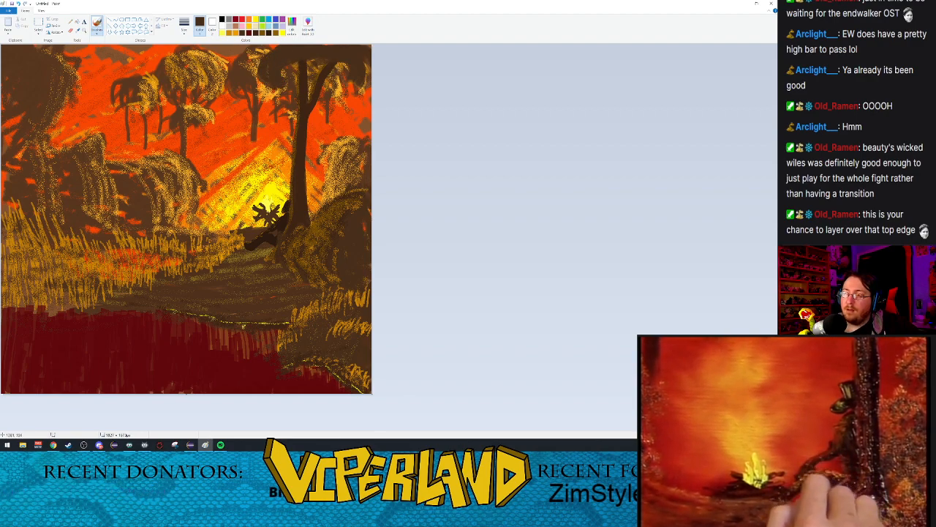
{"action": "mouse_move", "coordinate": [363, 68]}
{"action": "left_mouse_down"}
{"action": "mouse_move", "coordinate": [368, 89]}
{"action": "mouse_move", "coordinate": [370, 78]}
{"action": "mouse_move", "coordinate": [338, 64]}
{"action": "mouse_move", "coordinate": [340, 82]}
{"action": "mouse_move", "coordinate": [327, 90]}
{"action": "mouse_move", "coordinate": [288, 88]}
{"action": "left_mouse_up"}
{"action": "mouse_move", "coordinate": [312, 62]}
{"action": "left_mouse_down"}
{"action": "mouse_move", "coordinate": [329, 86]}
{"action": "mouse_move", "coordinate": [315, 79]}
{"action": "left_mouse_up"}
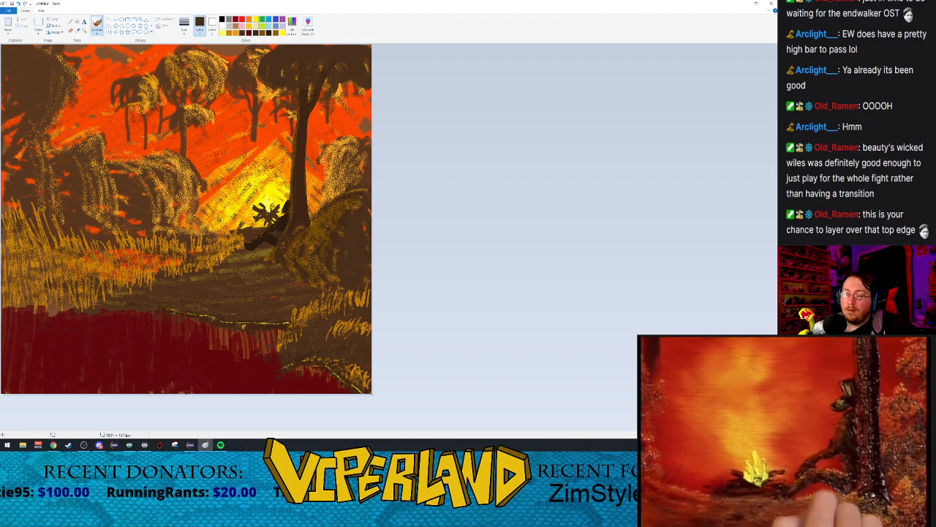
Step: Paint thin golden arching strands over the foreground tree's canopy with the oil brush at a smaller size
{"action": "left_click", "coordinate": [185, 24]}
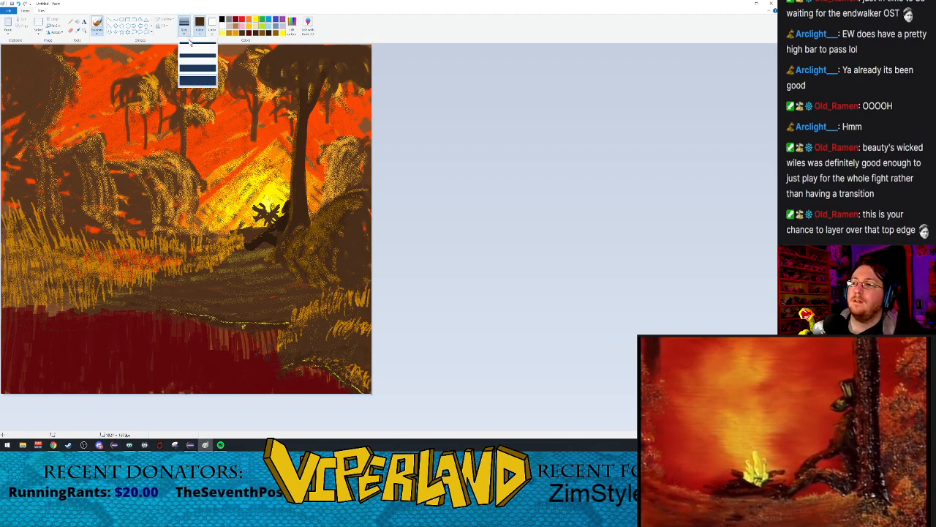
{"action": "left_click", "coordinate": [198, 49]}
{"action": "left_click", "coordinate": [231, 33]}
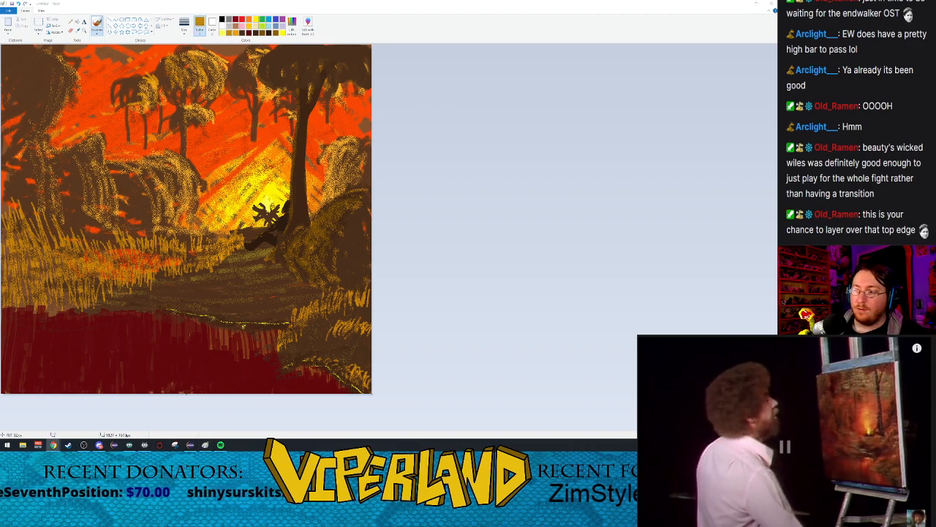
{"action": "left_click", "coordinate": [294, 47]}
{"action": "mouse_move", "coordinate": [280, 49]}
{"action": "left_mouse_down"}
{"action": "mouse_move", "coordinate": [259, 76]}
{"action": "mouse_move", "coordinate": [272, 90]}
{"action": "left_mouse_up"}
{"action": "mouse_move", "coordinate": [302, 49]}
{"action": "left_mouse_down"}
{"action": "mouse_move", "coordinate": [278, 70]}
{"action": "mouse_move", "coordinate": [283, 83]}
{"action": "mouse_move", "coordinate": [301, 81]}
{"action": "left_mouse_up"}
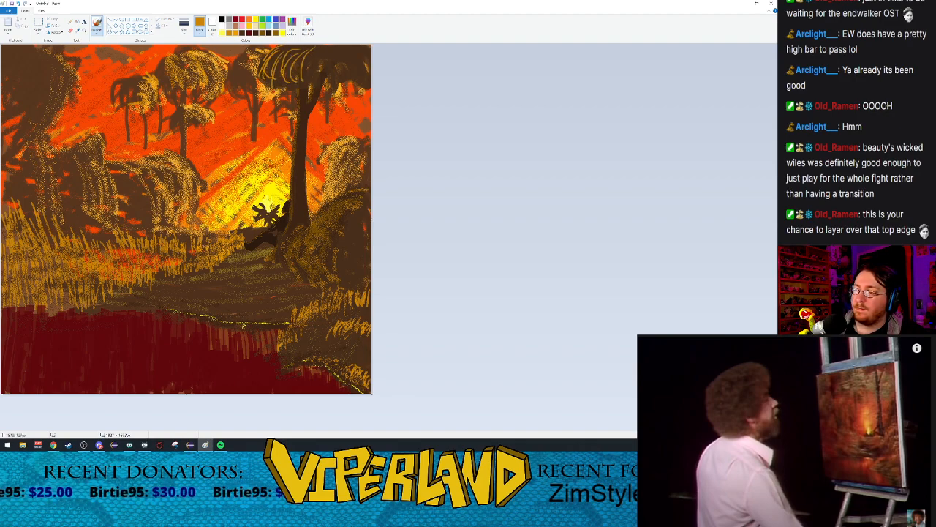
{"action": "mouse_move", "coordinate": [344, 47]}
{"action": "left_mouse_down"}
{"action": "mouse_move", "coordinate": [371, 59]}
{"action": "mouse_move", "coordinate": [370, 83]}
{"action": "mouse_move", "coordinate": [311, 69]}
{"action": "left_mouse_up"}
Step: Soften the golden strands of the foreground tree's canopy with dark brown airbrush strokes
{"action": "left_click", "coordinate": [96, 31]}
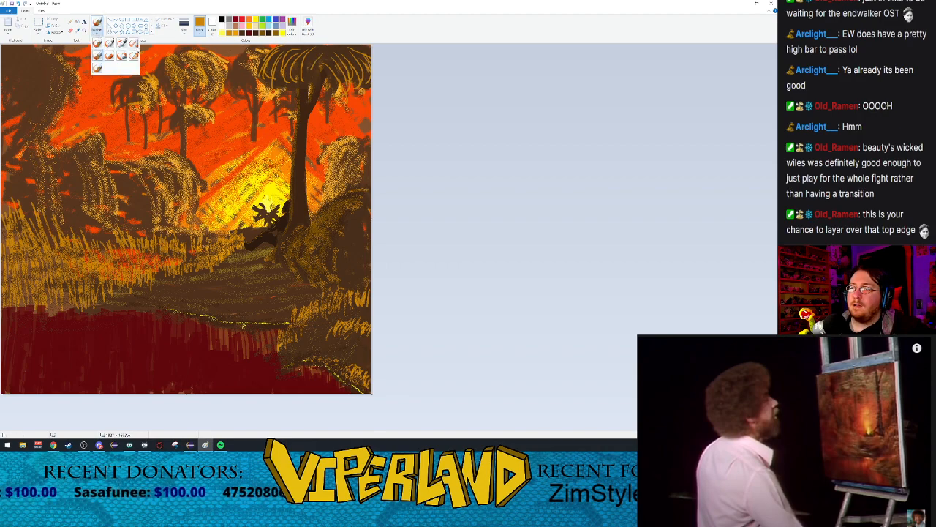
{"action": "left_click", "coordinate": [127, 41]}
{"action": "left_click", "coordinate": [243, 34]}
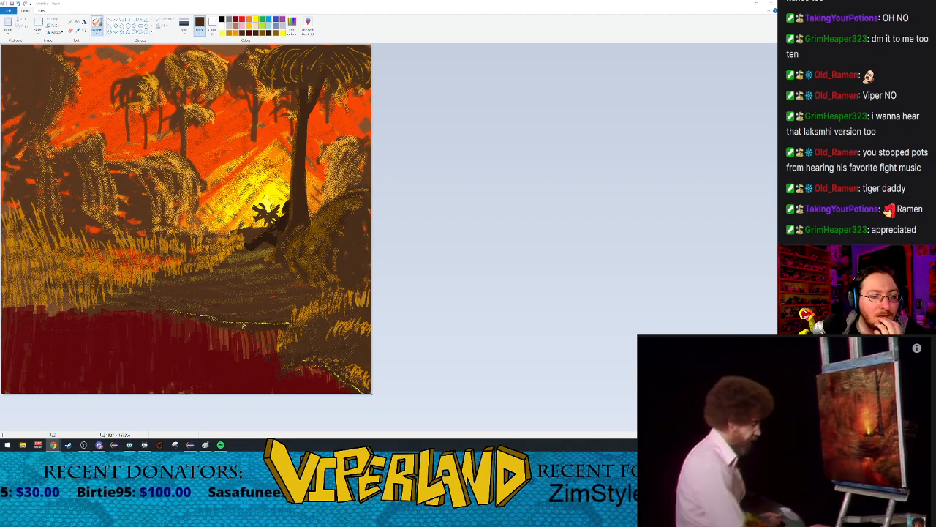
{"action": "left_click", "coordinate": [803, 470]}
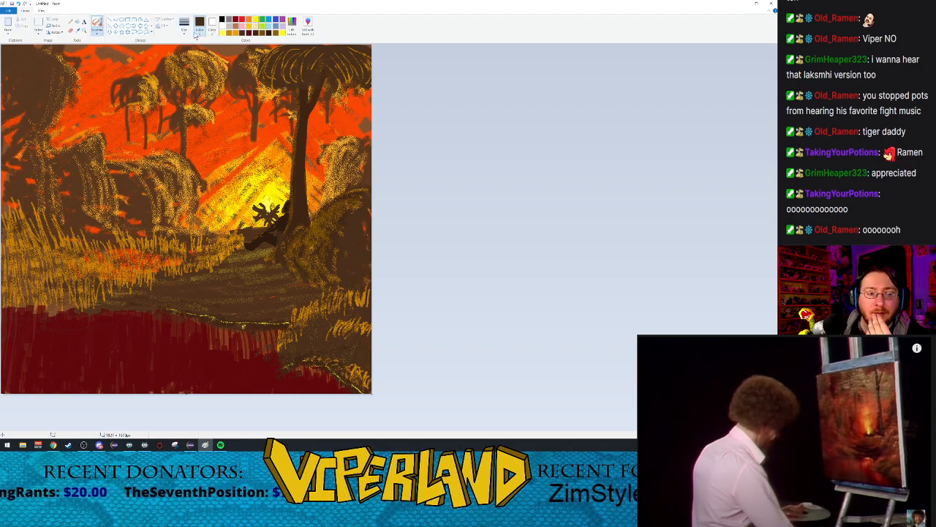
{"action": "left_click", "coordinate": [262, 35]}
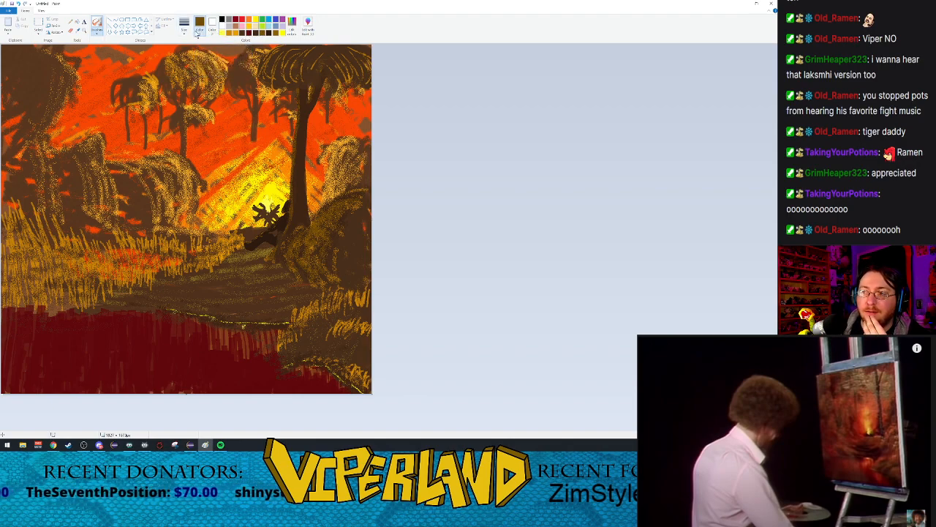
{"action": "left_click", "coordinate": [306, 23]}
{"action": "left_click", "coordinate": [452, 226]}
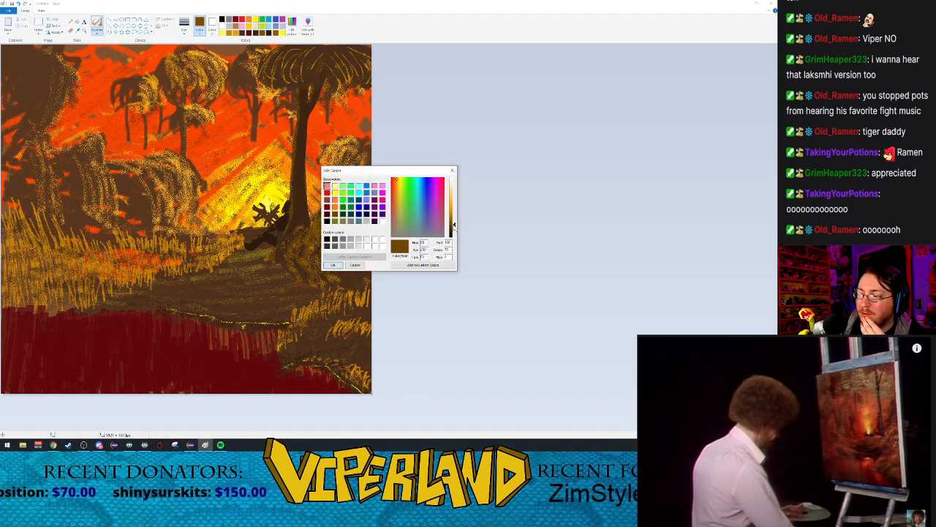
{"action": "left_click", "coordinate": [333, 264]}
Step: Paint golden highlights along the campfire's upper logs on both sides using the plain brush at its smallest size
{"action": "left_click", "coordinate": [185, 32]}
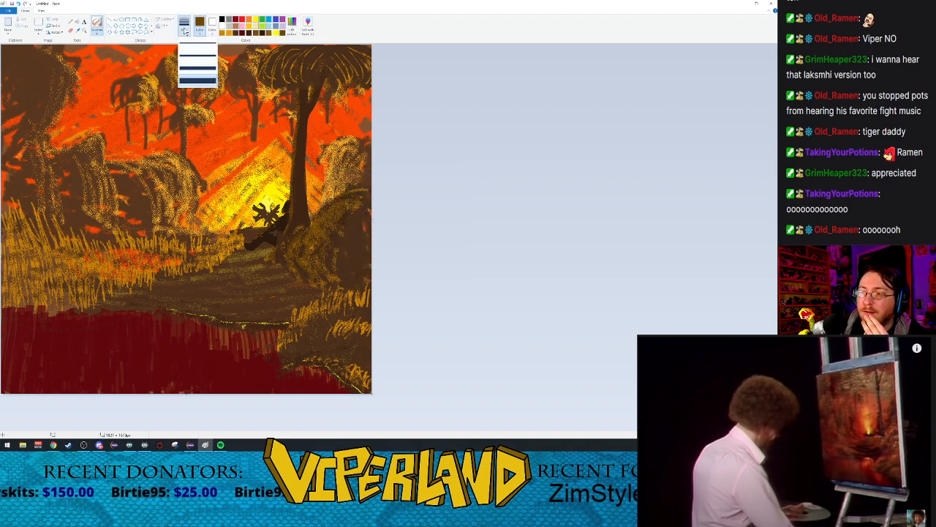
{"action": "left_click", "coordinate": [190, 46]}
{"action": "left_click", "coordinate": [96, 35]}
{"action": "left_click", "coordinate": [103, 45]}
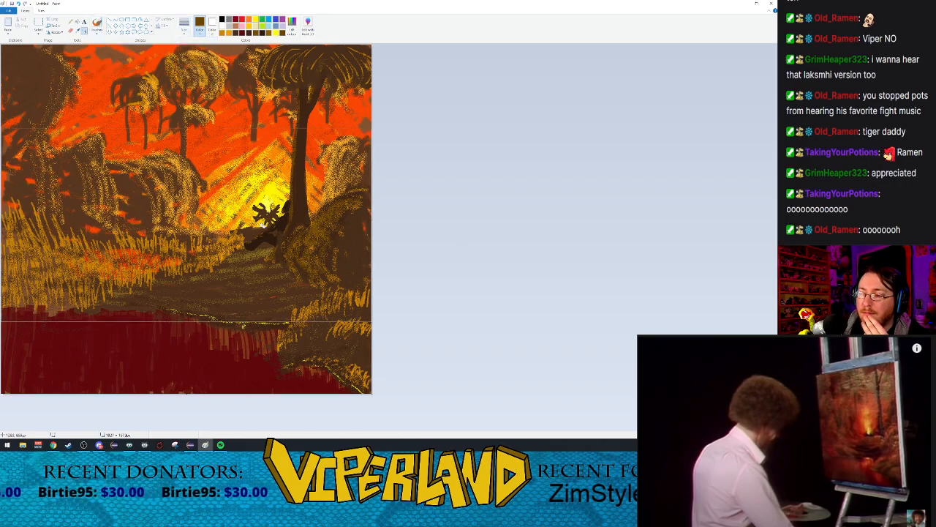
{"action": "scroll", "coordinate": [295, 215], "scroll_direction": "up", "scroll_amount": 1}
{"action": "left_click", "coordinate": [545, 229]}
{"action": "scroll", "coordinate": [459, 220], "scroll_direction": "right", "scroll_amount": 2}
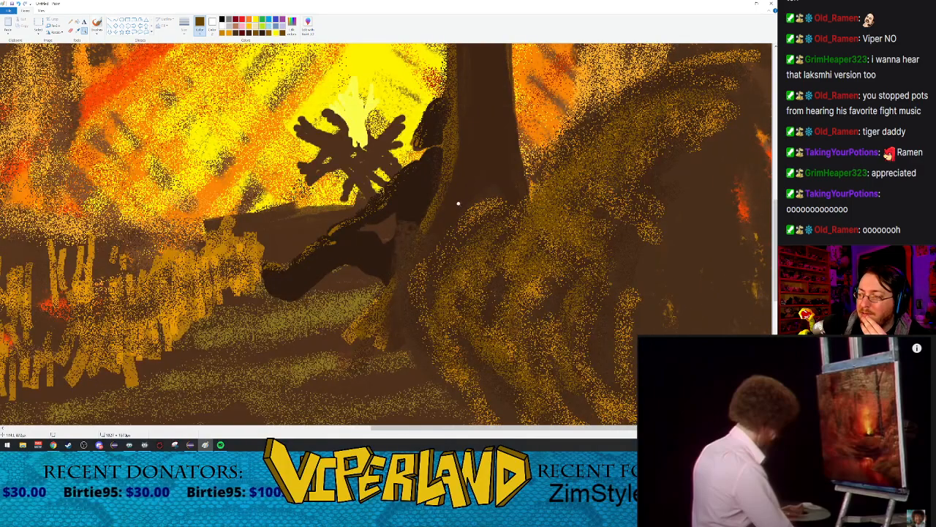
{"action": "scroll", "coordinate": [293, 153], "scroll_direction": "up", "scroll_amount": 2}
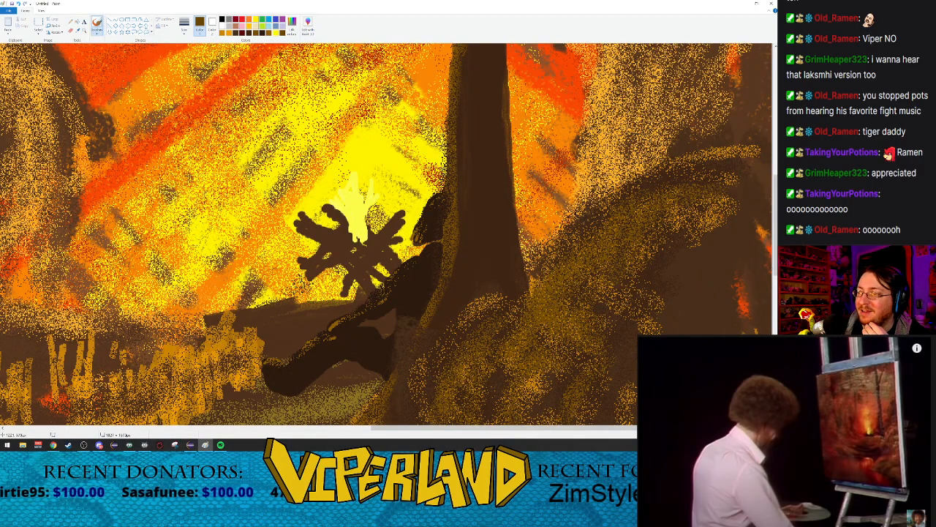
{"action": "left_click", "coordinate": [223, 33]}
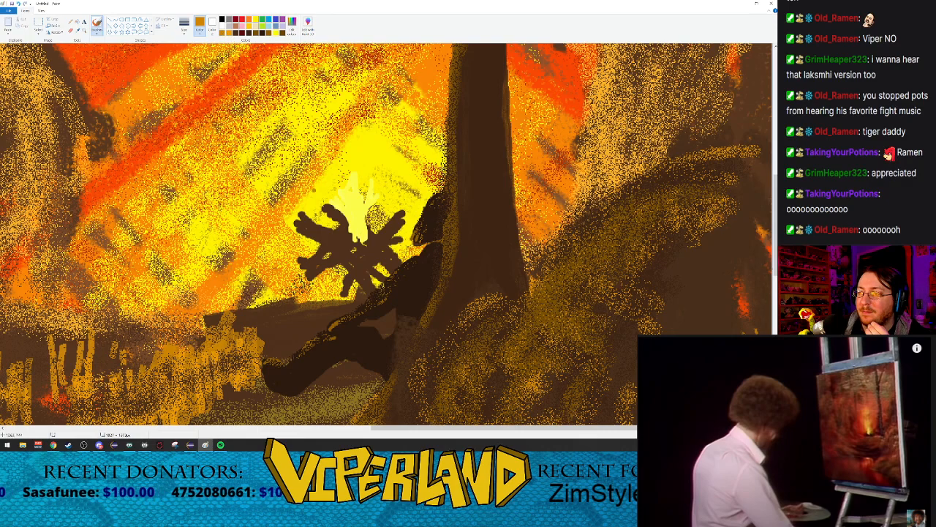
{"action": "left_click_drag", "start_coordinate": [326, 208], "coordinate": [347, 219]}
{"action": "left_click_drag", "start_coordinate": [313, 224], "coordinate": [348, 237]}
{"action": "left_click_drag", "start_coordinate": [296, 222], "coordinate": [346, 242]}
{"action": "mouse_move", "coordinate": [402, 210]}
{"action": "left_mouse_down"}
{"action": "mouse_move", "coordinate": [370, 242]}
{"action": "mouse_move", "coordinate": [389, 241]}
{"action": "left_mouse_up"}
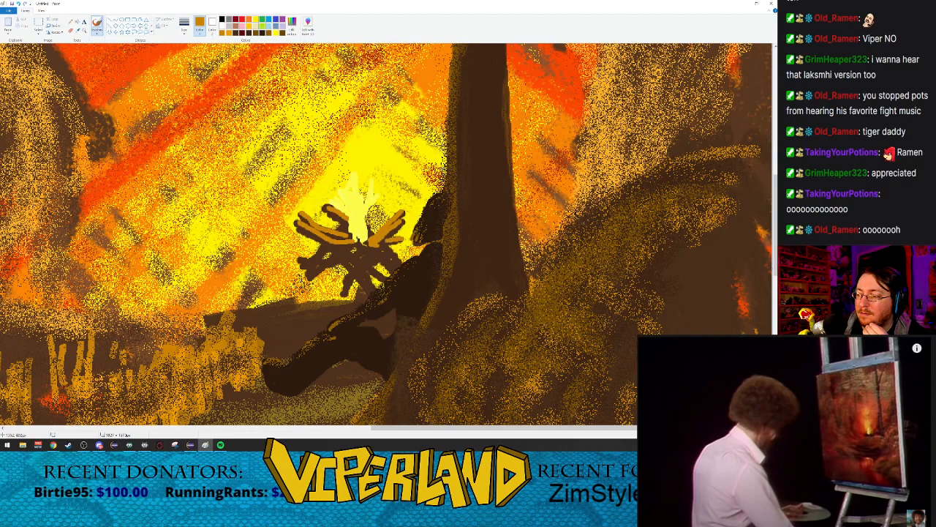
Step: Add golden highlights to the campfire's lower, crossing logs and return to the full view of the painting
{"action": "mouse_move", "coordinate": [309, 263]}
{"action": "left_mouse_down"}
{"action": "mouse_move", "coordinate": [331, 243]}
{"action": "mouse_move", "coordinate": [369, 249]}
{"action": "mouse_move", "coordinate": [348, 247]}
{"action": "mouse_move", "coordinate": [370, 263]}
{"action": "mouse_move", "coordinate": [378, 249]}
{"action": "left_mouse_up"}
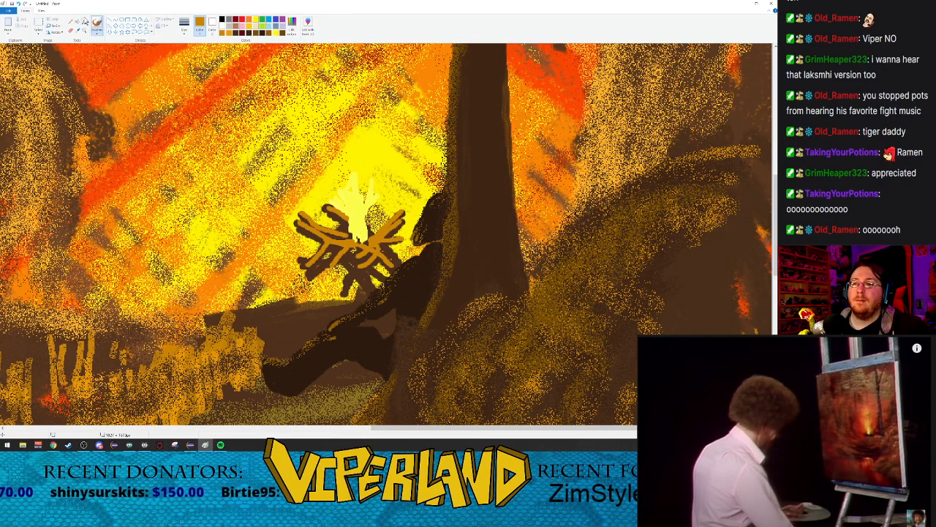
{"action": "right_click", "coordinate": [244, 186]}
{"action": "right_click", "coordinate": [245, 186]}
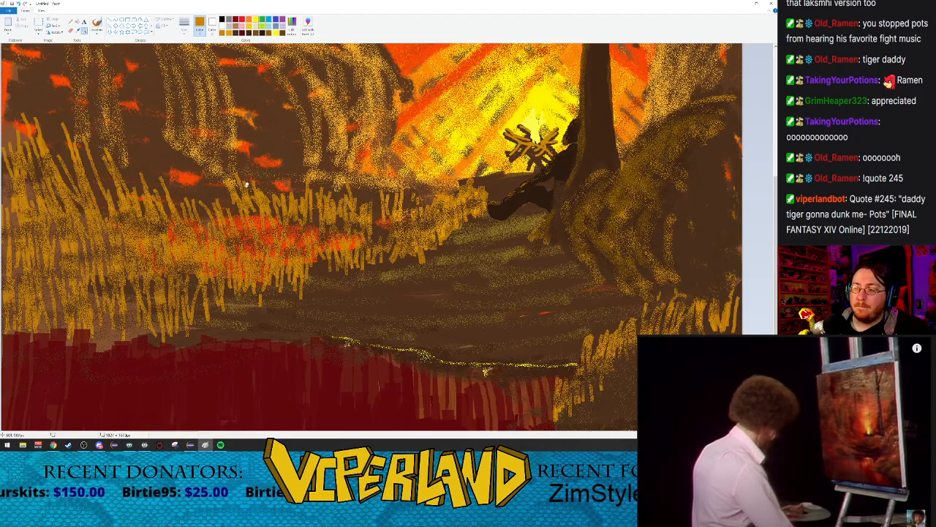
{"action": "right_click", "coordinate": [244, 186]}
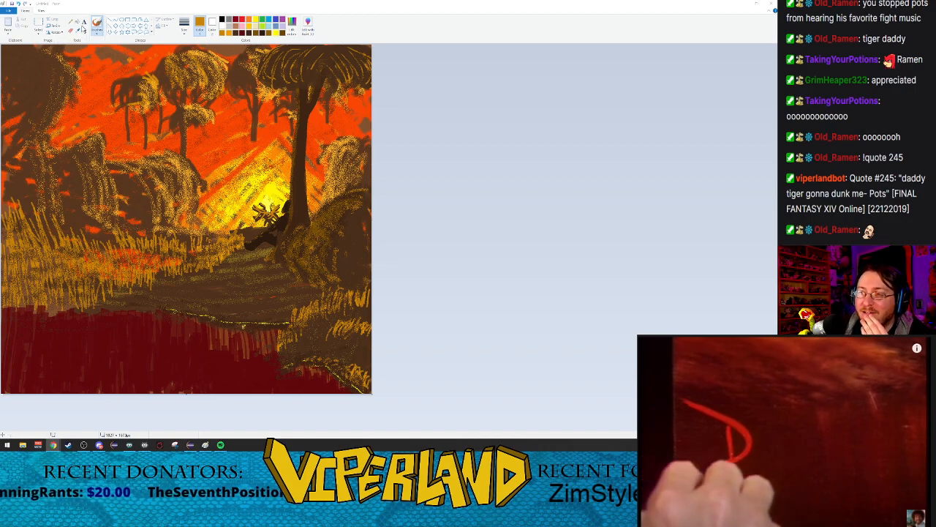
{"action": "left_click", "coordinate": [84, 22]}
{"action": "left_click", "coordinate": [7, 384]}
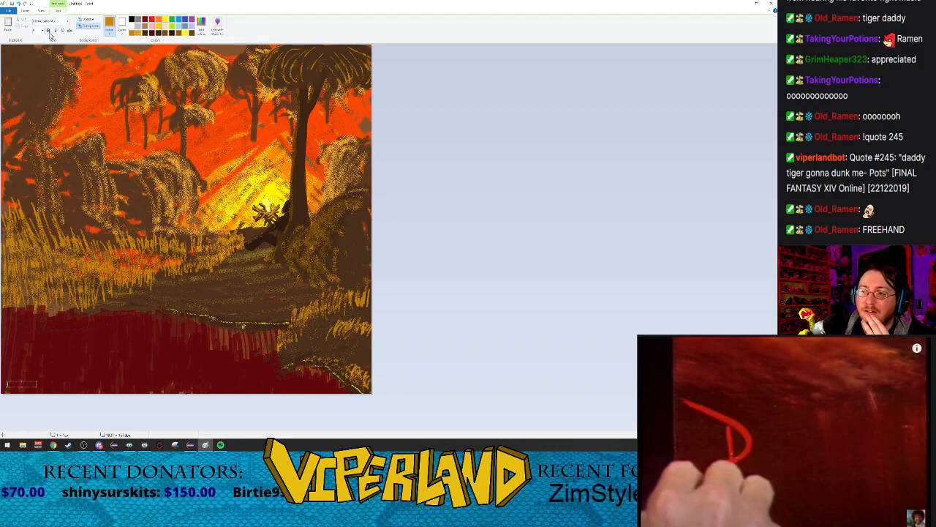
{"action": "left_click", "coordinate": [48, 30]}
{"action": "left_click", "coordinate": [155, 34]}
{"action": "left_click", "coordinate": [217, 26]}
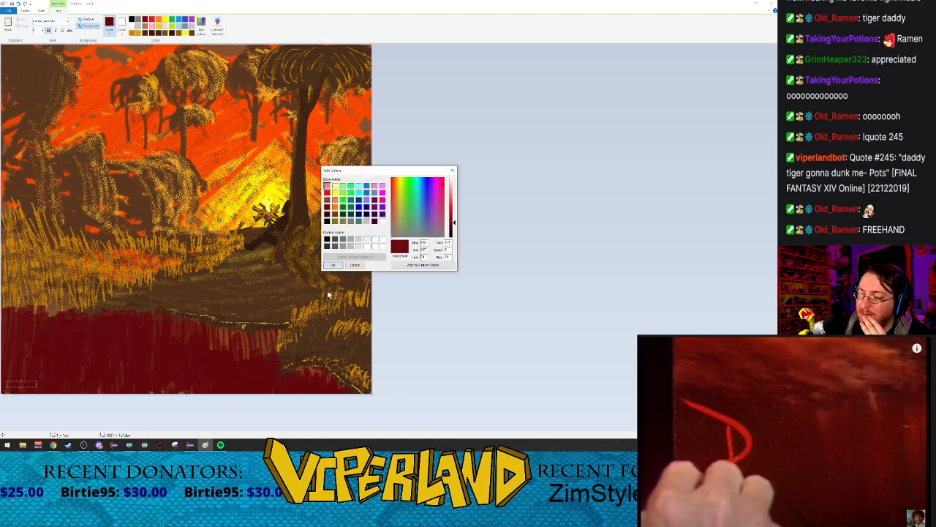
{"action": "left_click", "coordinate": [333, 265]}
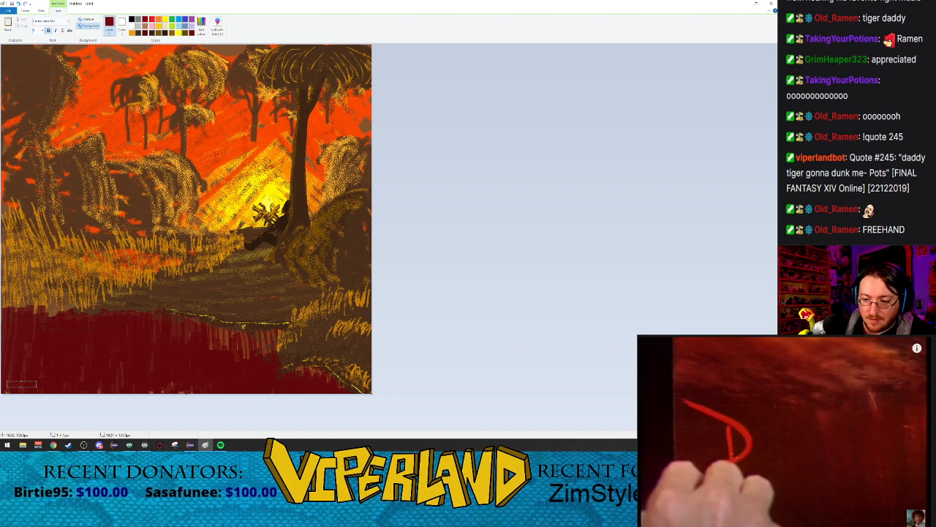
{"action": "left_click", "coordinate": [57, 50]}
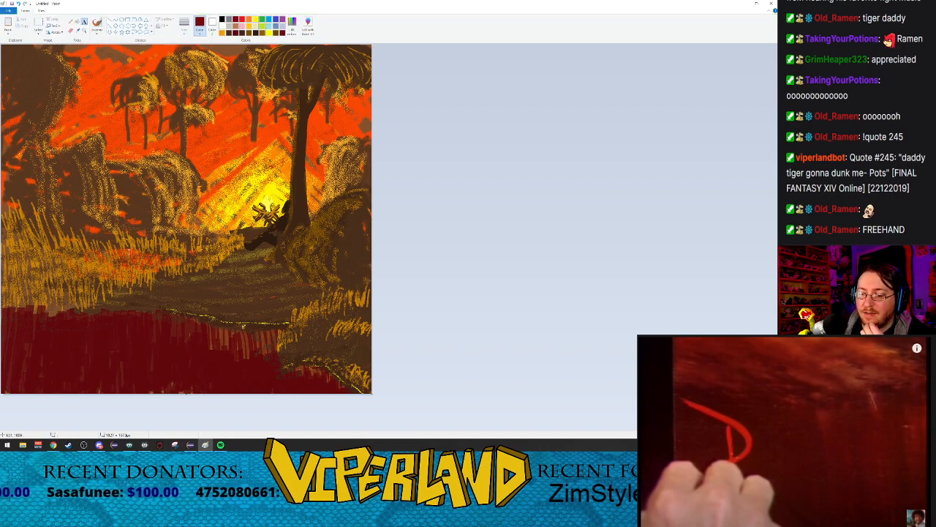
Step: Examine the small red signature in the painting's lower-left corner up close, and return to the full view of the painting
{"action": "left_click", "coordinate": [84, 31]}
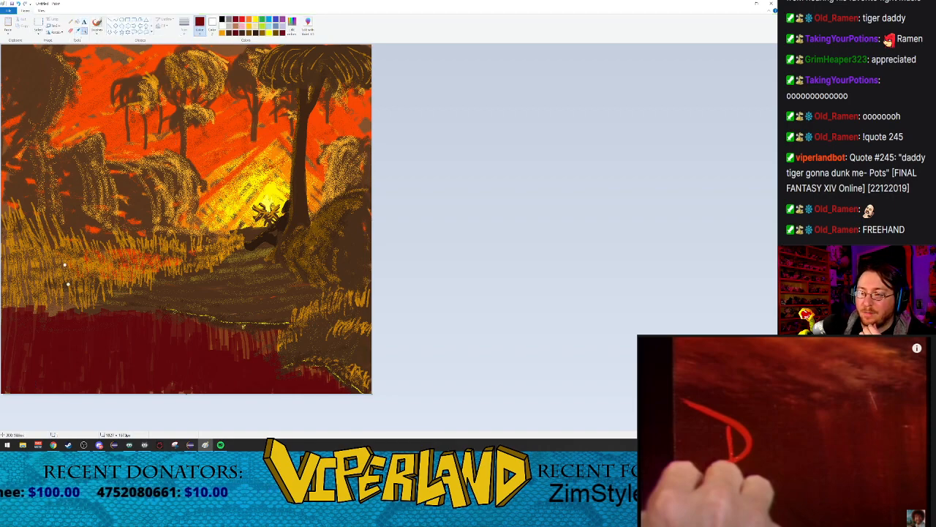
{"action": "left_click", "coordinate": [11, 379]}
{"action": "left_click", "coordinate": [32, 415]}
{"action": "left_click", "coordinate": [44, 406]}
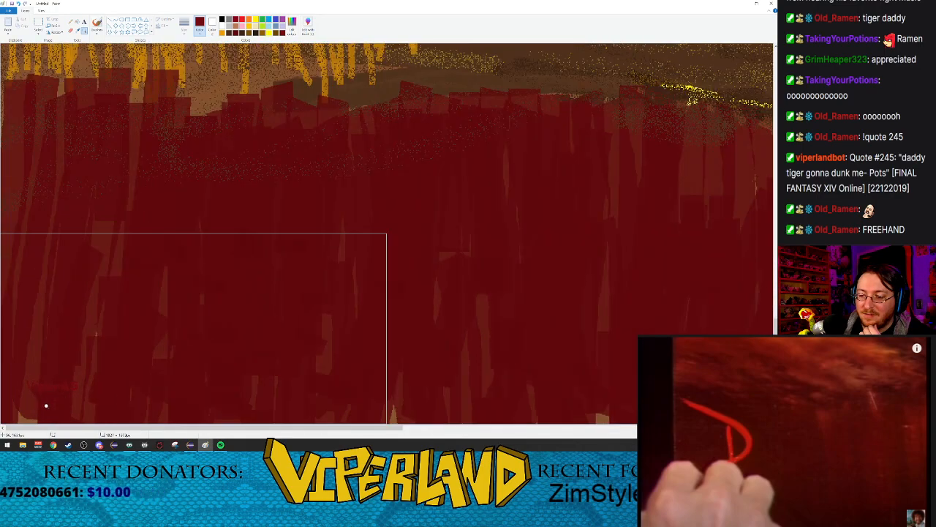
{"action": "left_click", "coordinate": [62, 403]}
{"action": "left_click", "coordinate": [88, 372]}
{"action": "left_click", "coordinate": [88, 371]}
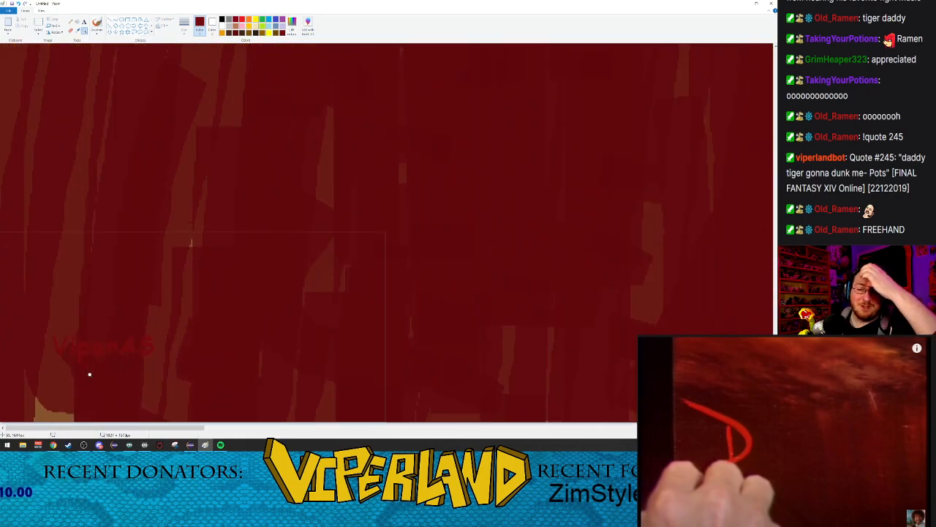
{"action": "right_click", "coordinate": [370, 238]}
{"action": "right_click", "coordinate": [368, 237]}
{"action": "right_click", "coordinate": [366, 231]}
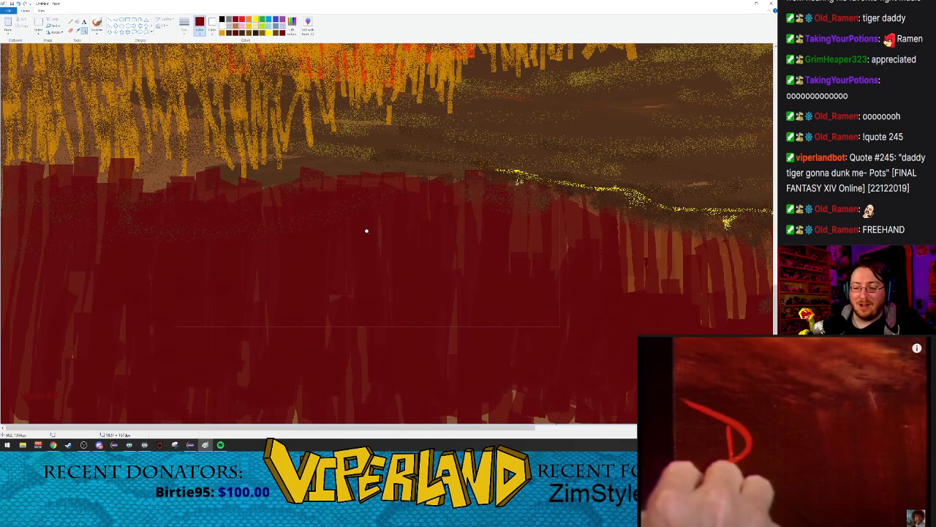
{"action": "right_click", "coordinate": [365, 231]}
{"action": "right_click", "coordinate": [366, 230]}
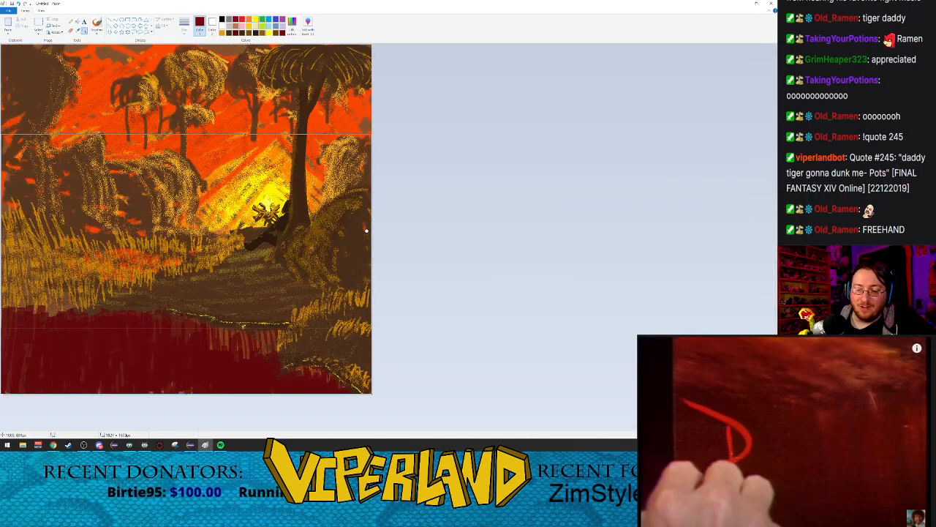
{"action": "left_click", "coordinate": [497, 265]}
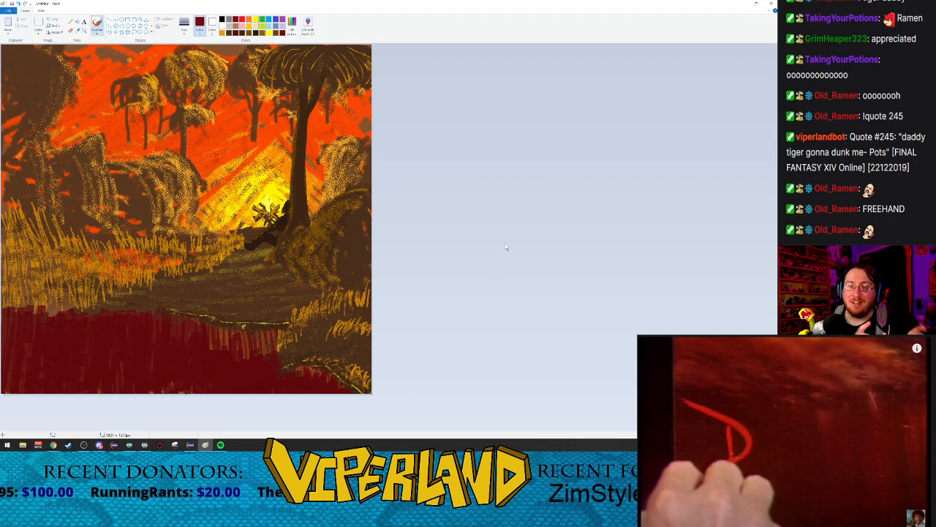